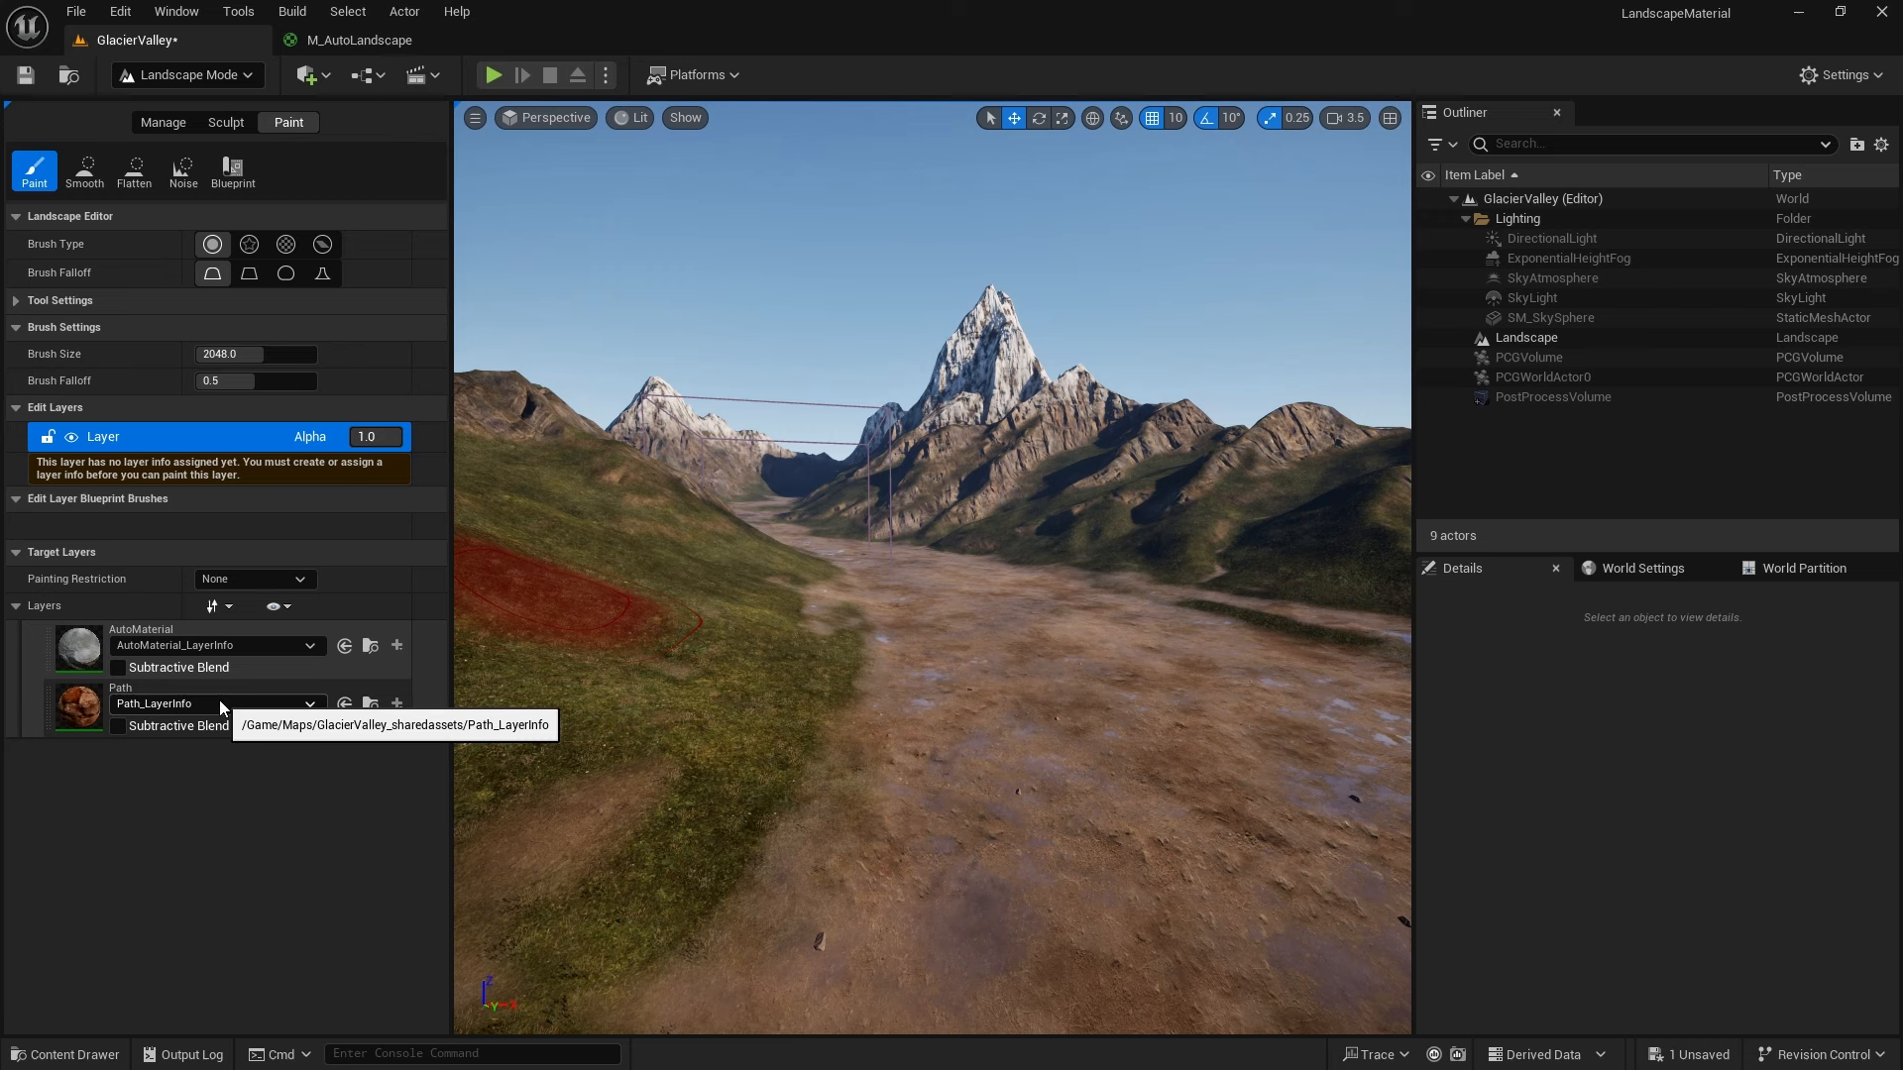
Select the Path target layer for painting and set the tool strength to 1.0 and the brush size to 300
{"action": "right_click", "coordinate": [266, 664]}
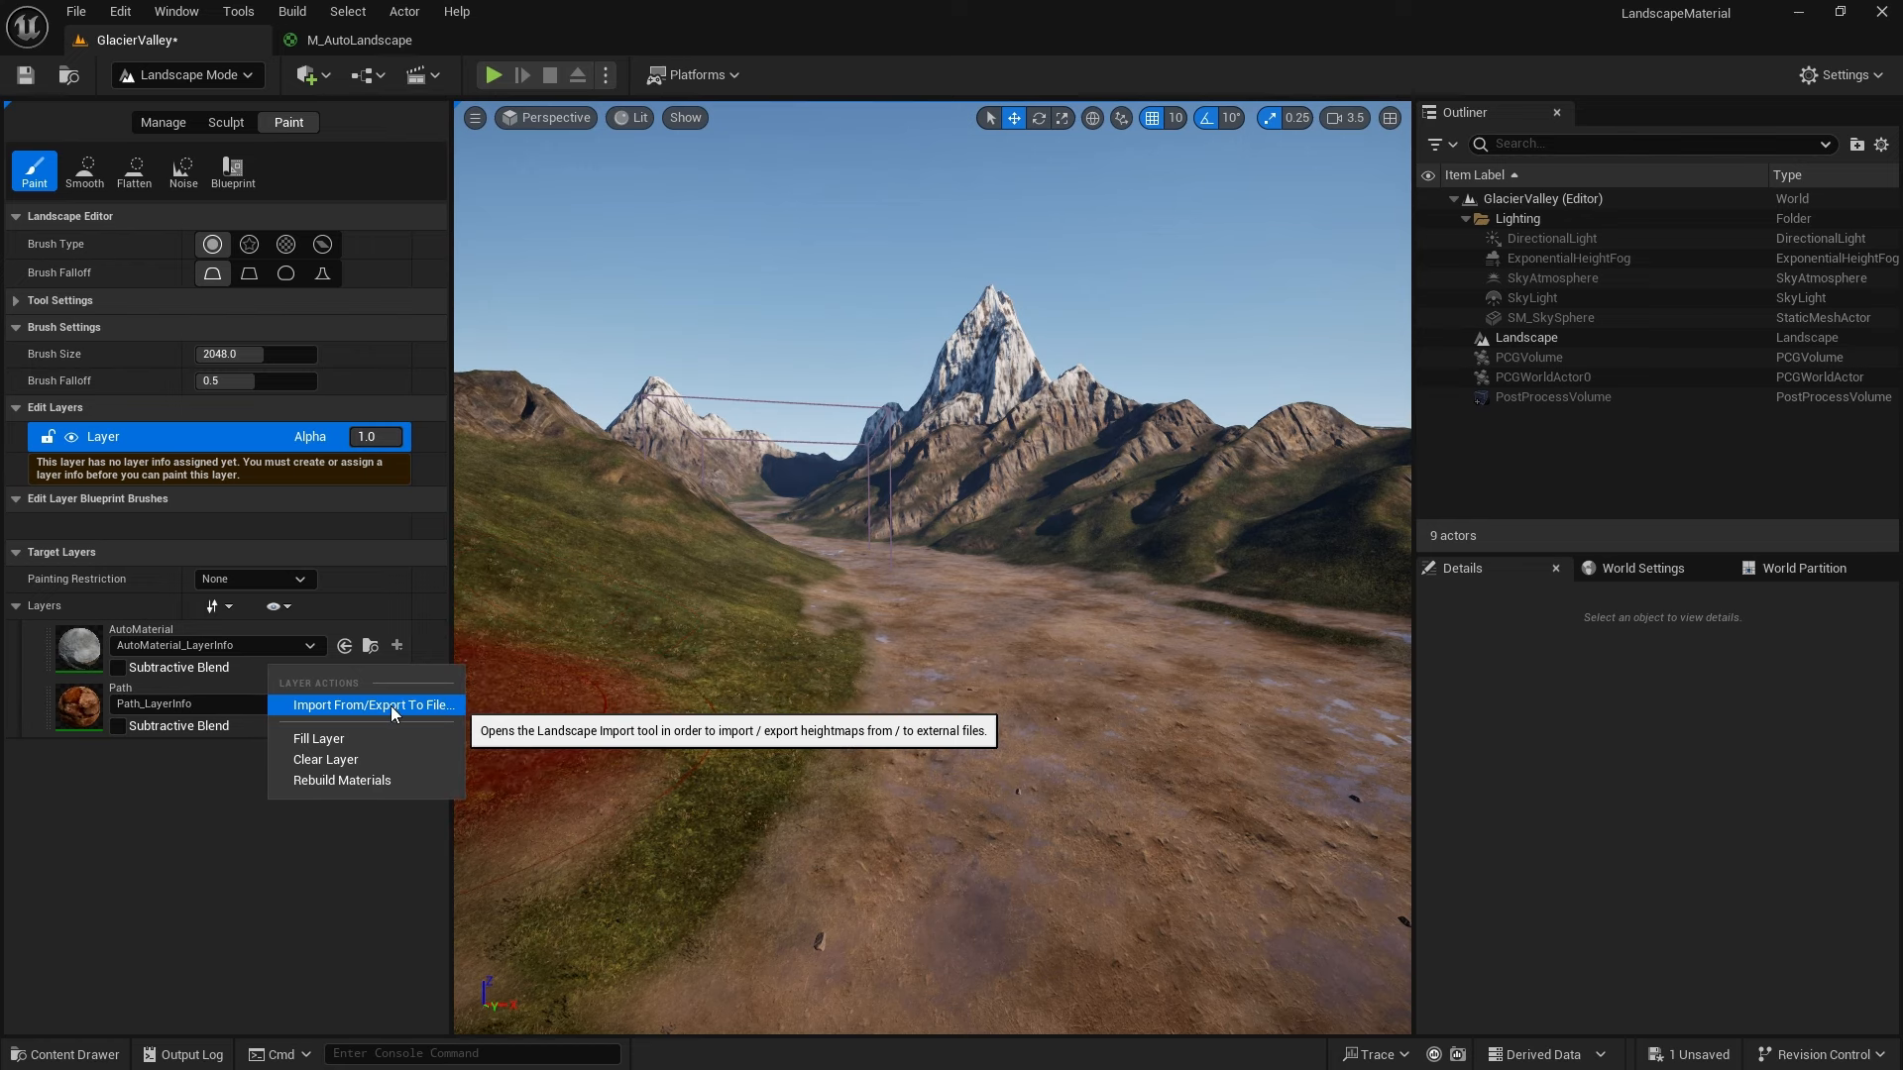
{"action": "left_click", "coordinate": [395, 608]}
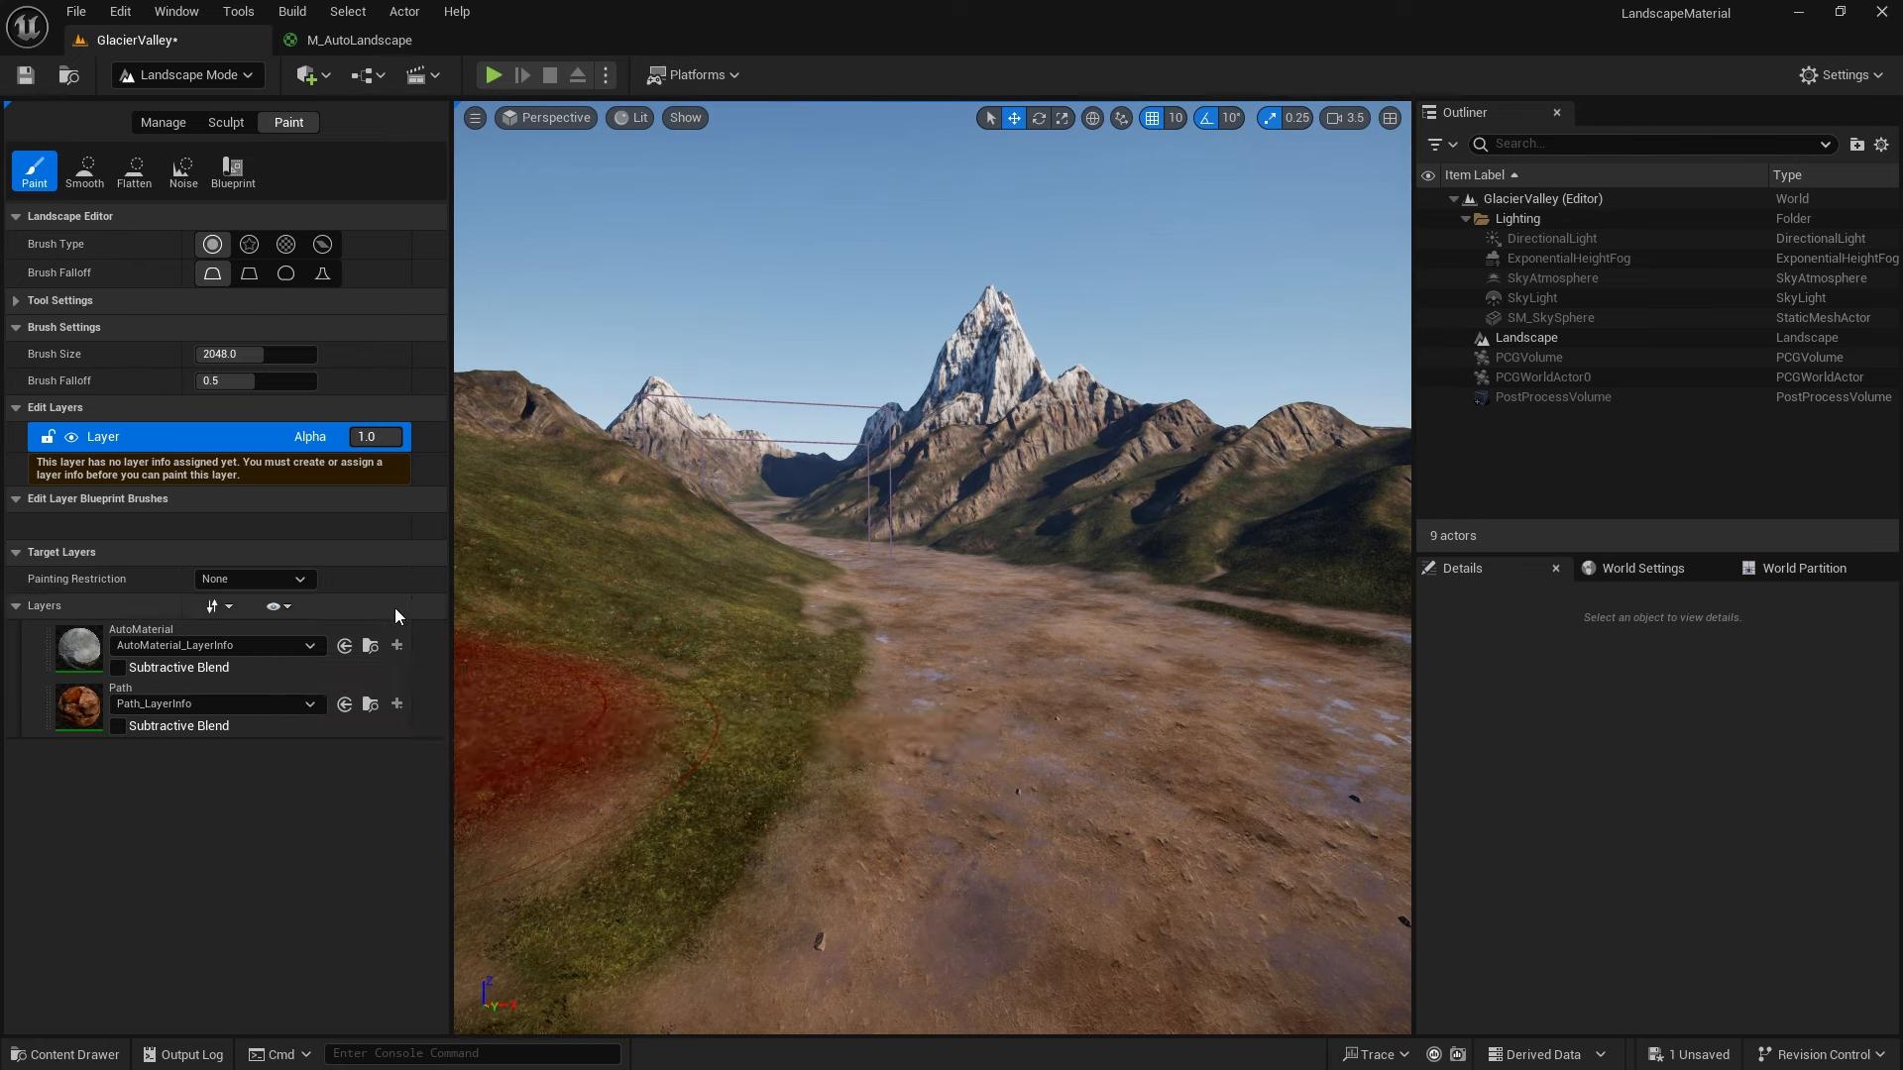
{"action": "left_click", "coordinate": [288, 730]}
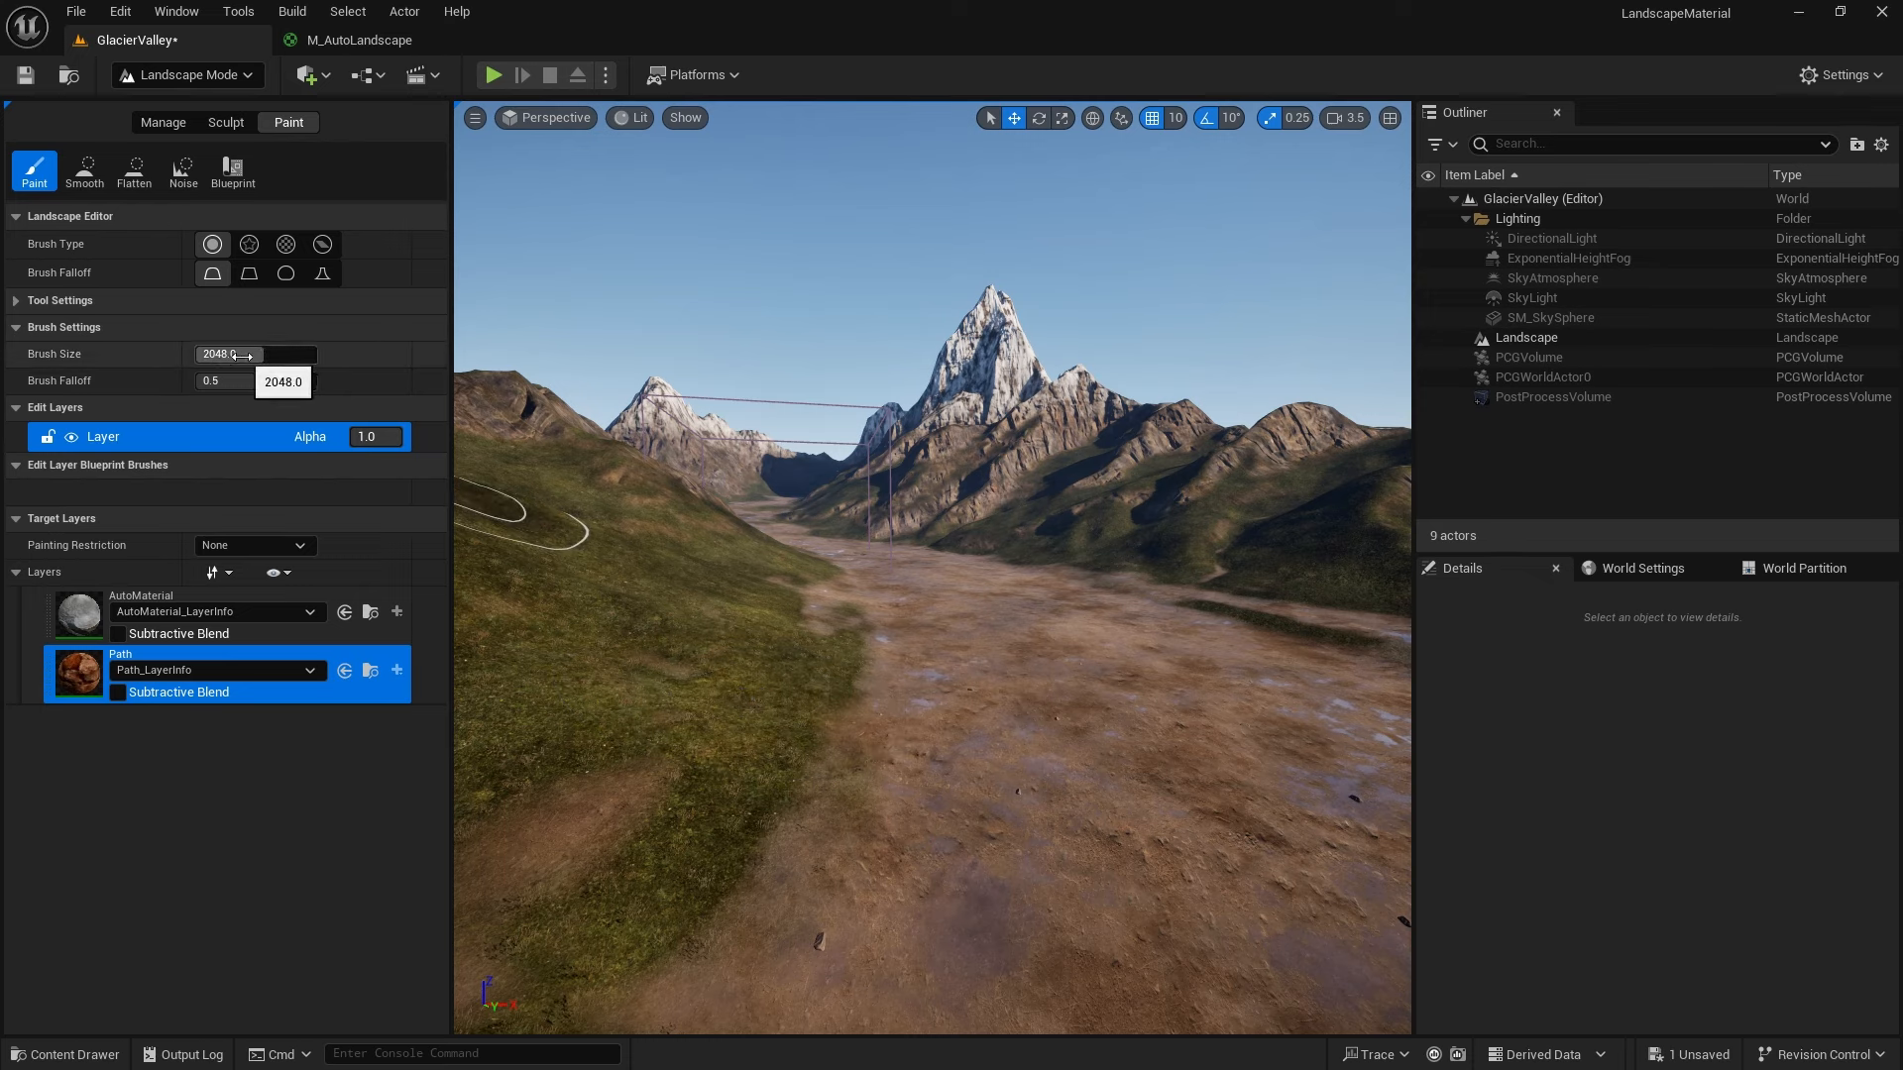
{"action": "left_click", "coordinate": [16, 302]}
{"action": "left_click", "coordinate": [225, 327]}
{"action": "type", "text": "1"}
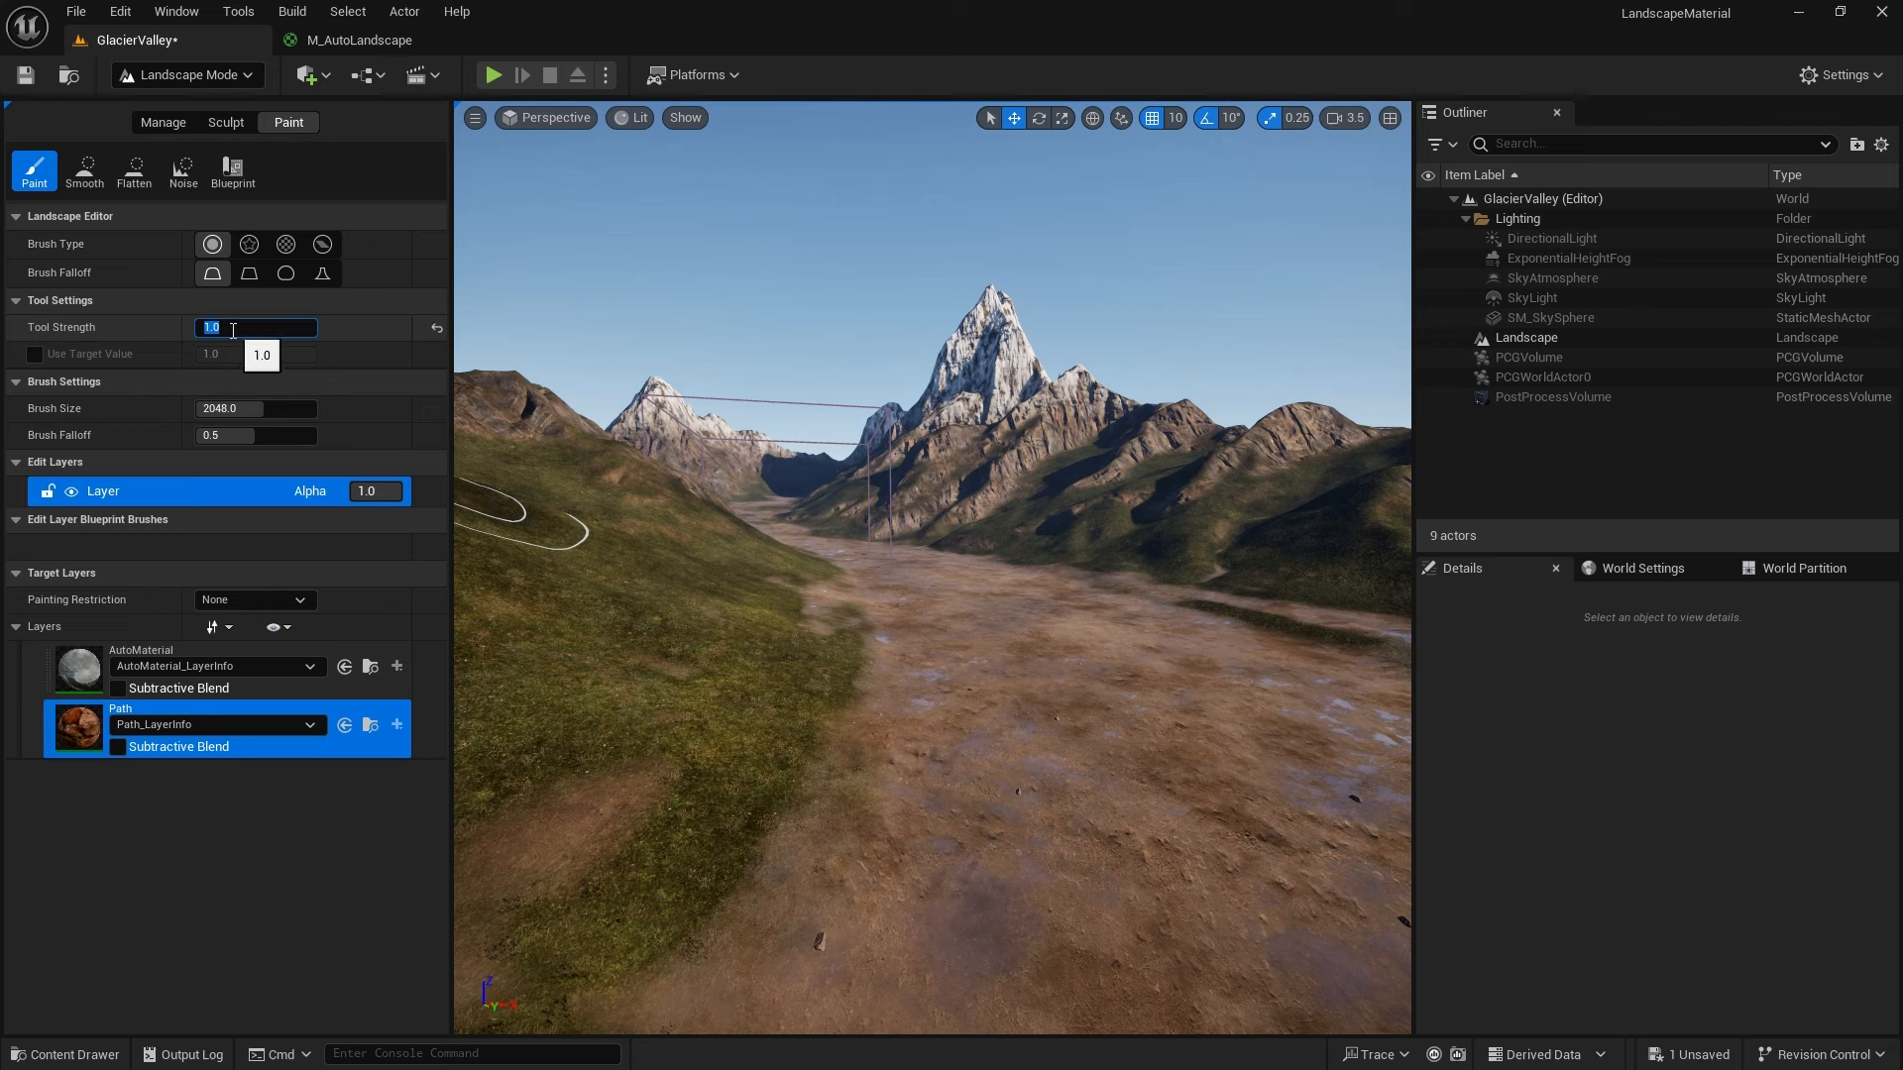
{"action": "left_click", "coordinate": [257, 408]}
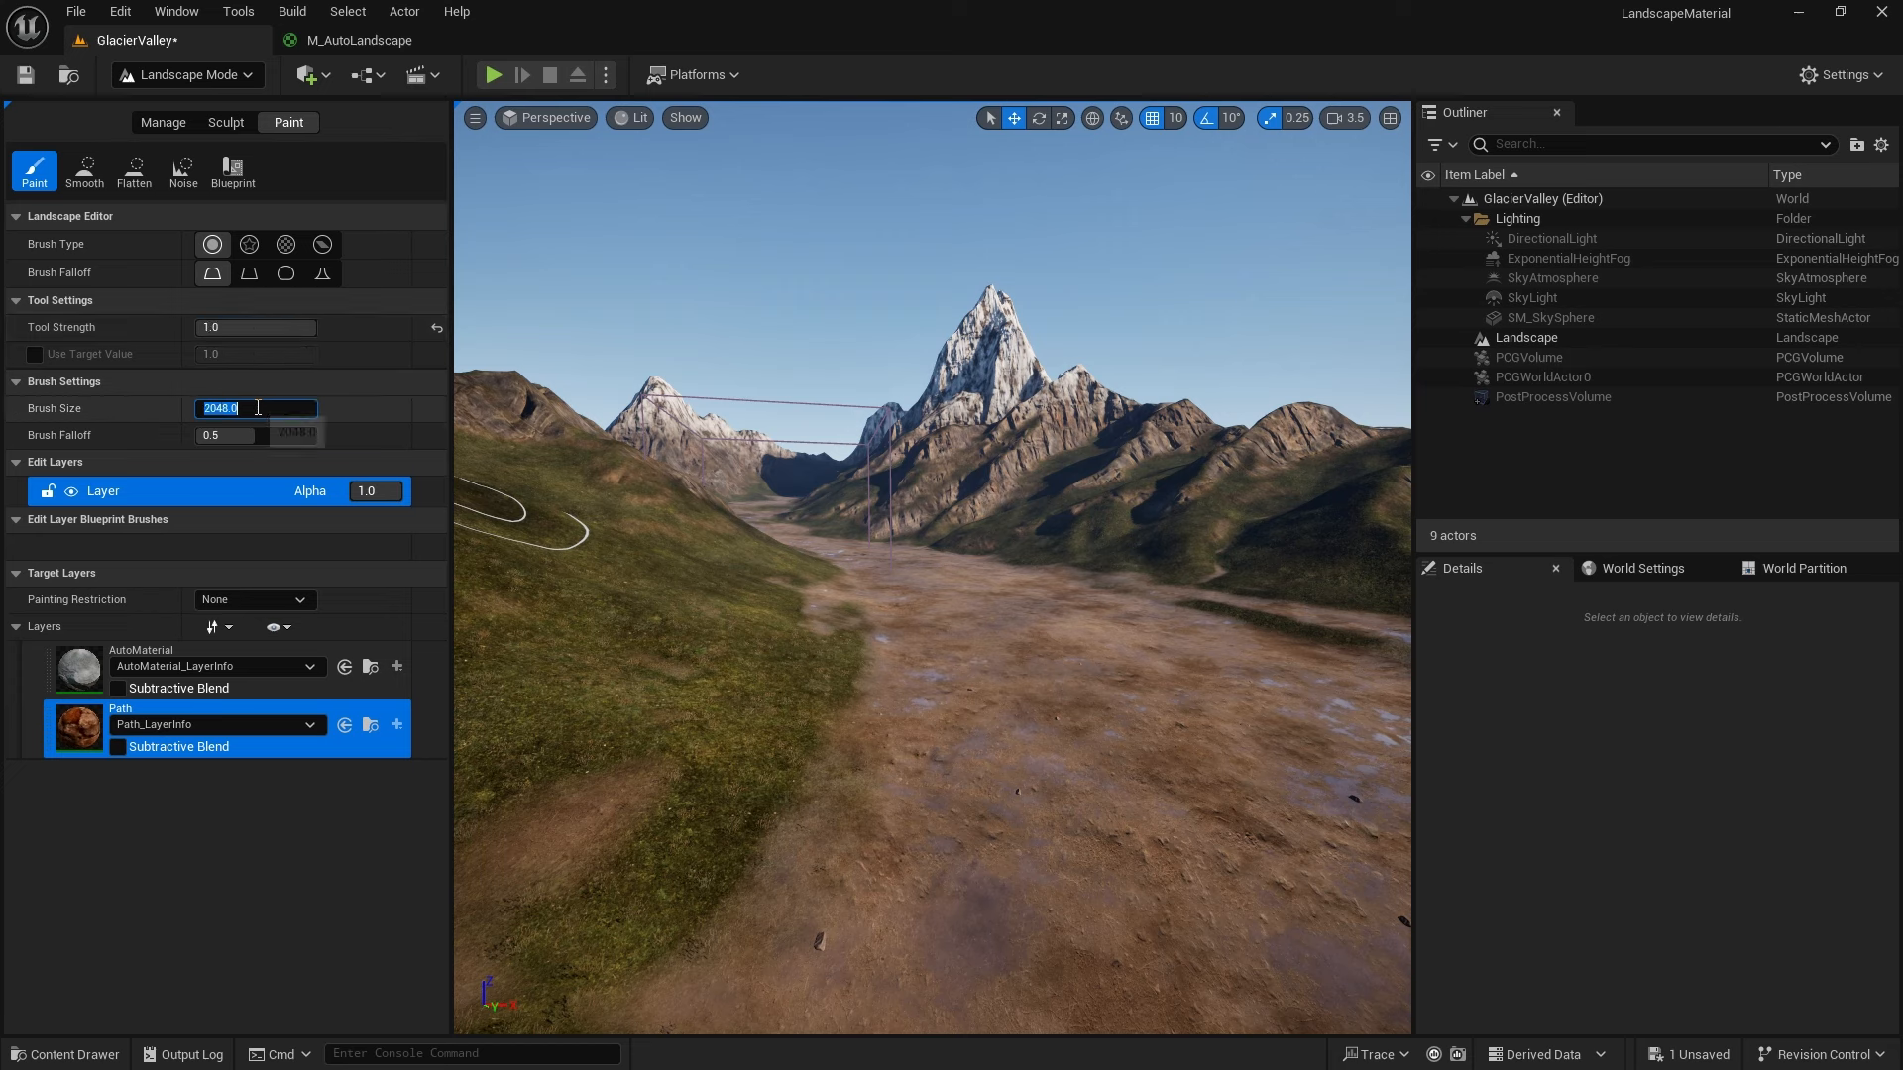
{"action": "type", "text": "300"}
{"action": "key", "text": "Return"}
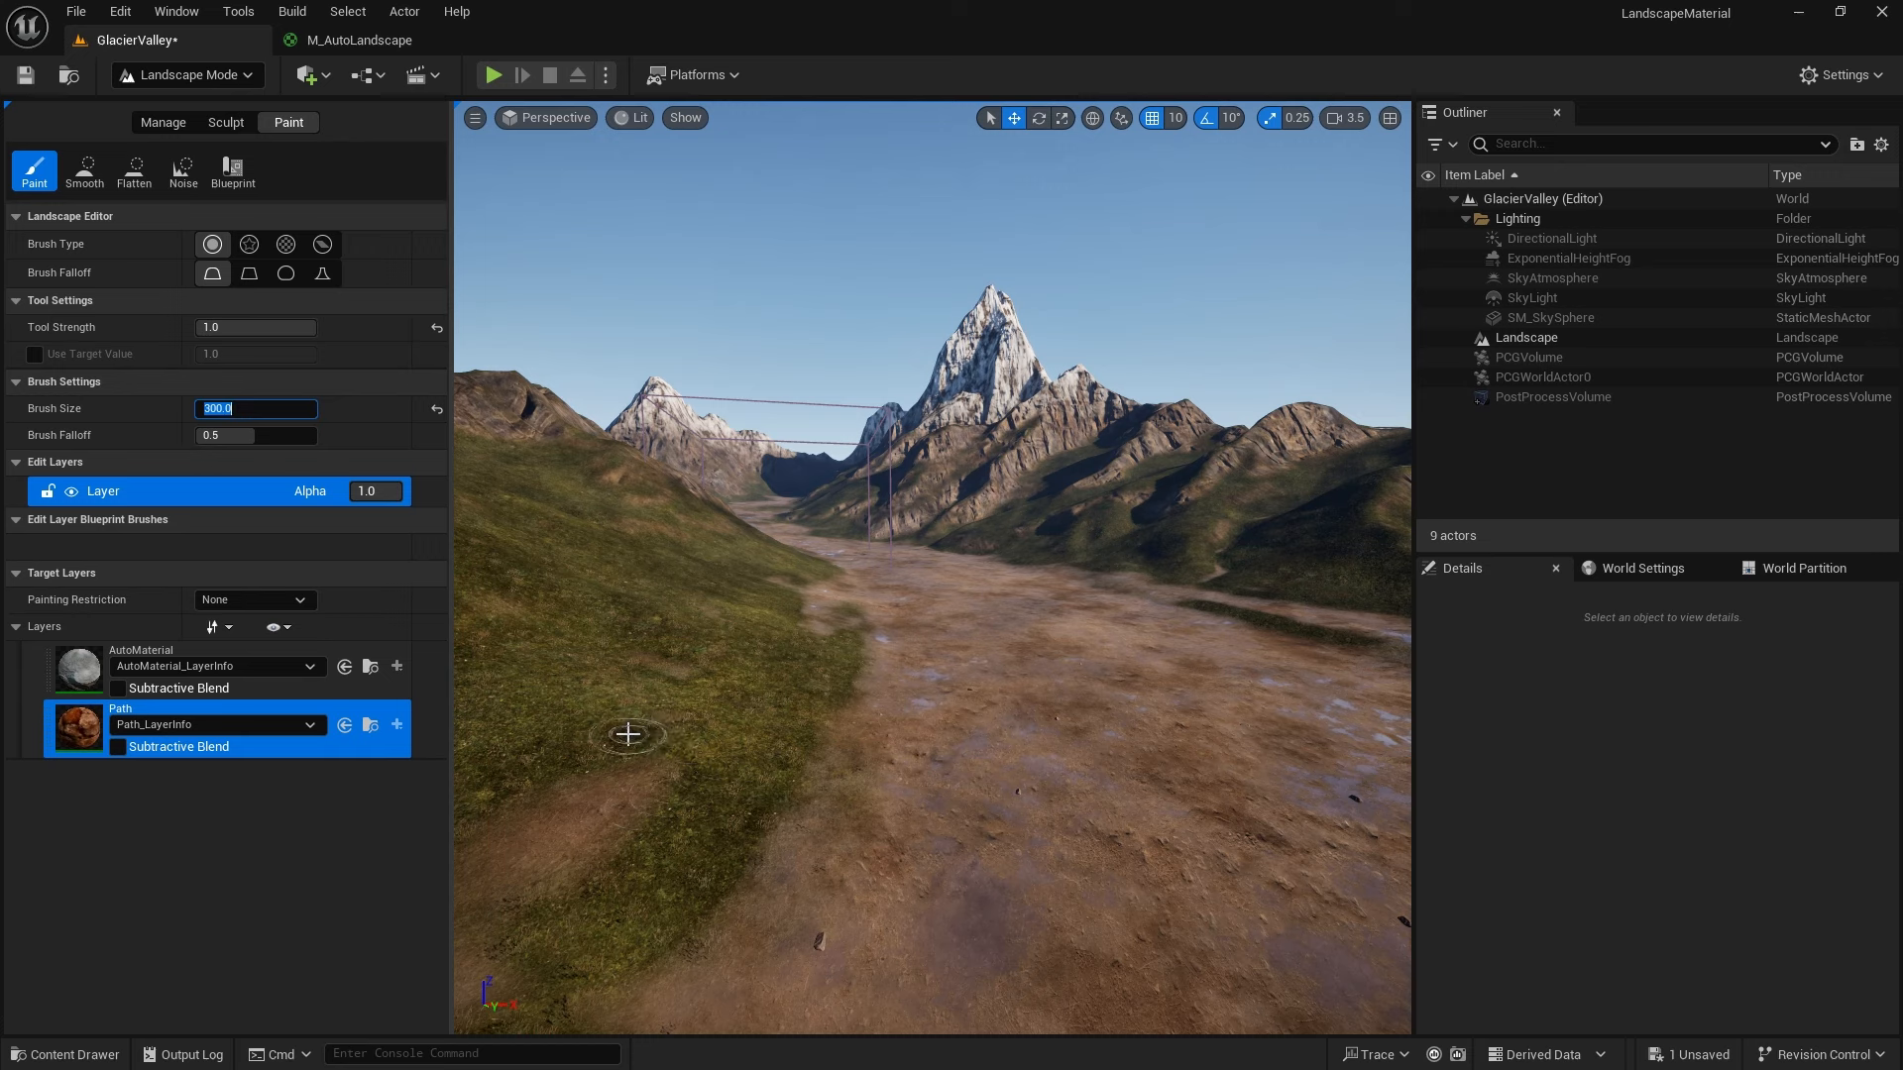
Paint a patch of the Path layer on the grassy slope beside the valley floor and erase its far edge
{"action": "mouse_move", "coordinate": [599, 749]}
{"action": "left_mouse_down"}
{"action": "mouse_move", "coordinate": [565, 768]}
{"action": "mouse_move", "coordinate": [794, 667]}
{"action": "left_mouse_up"}
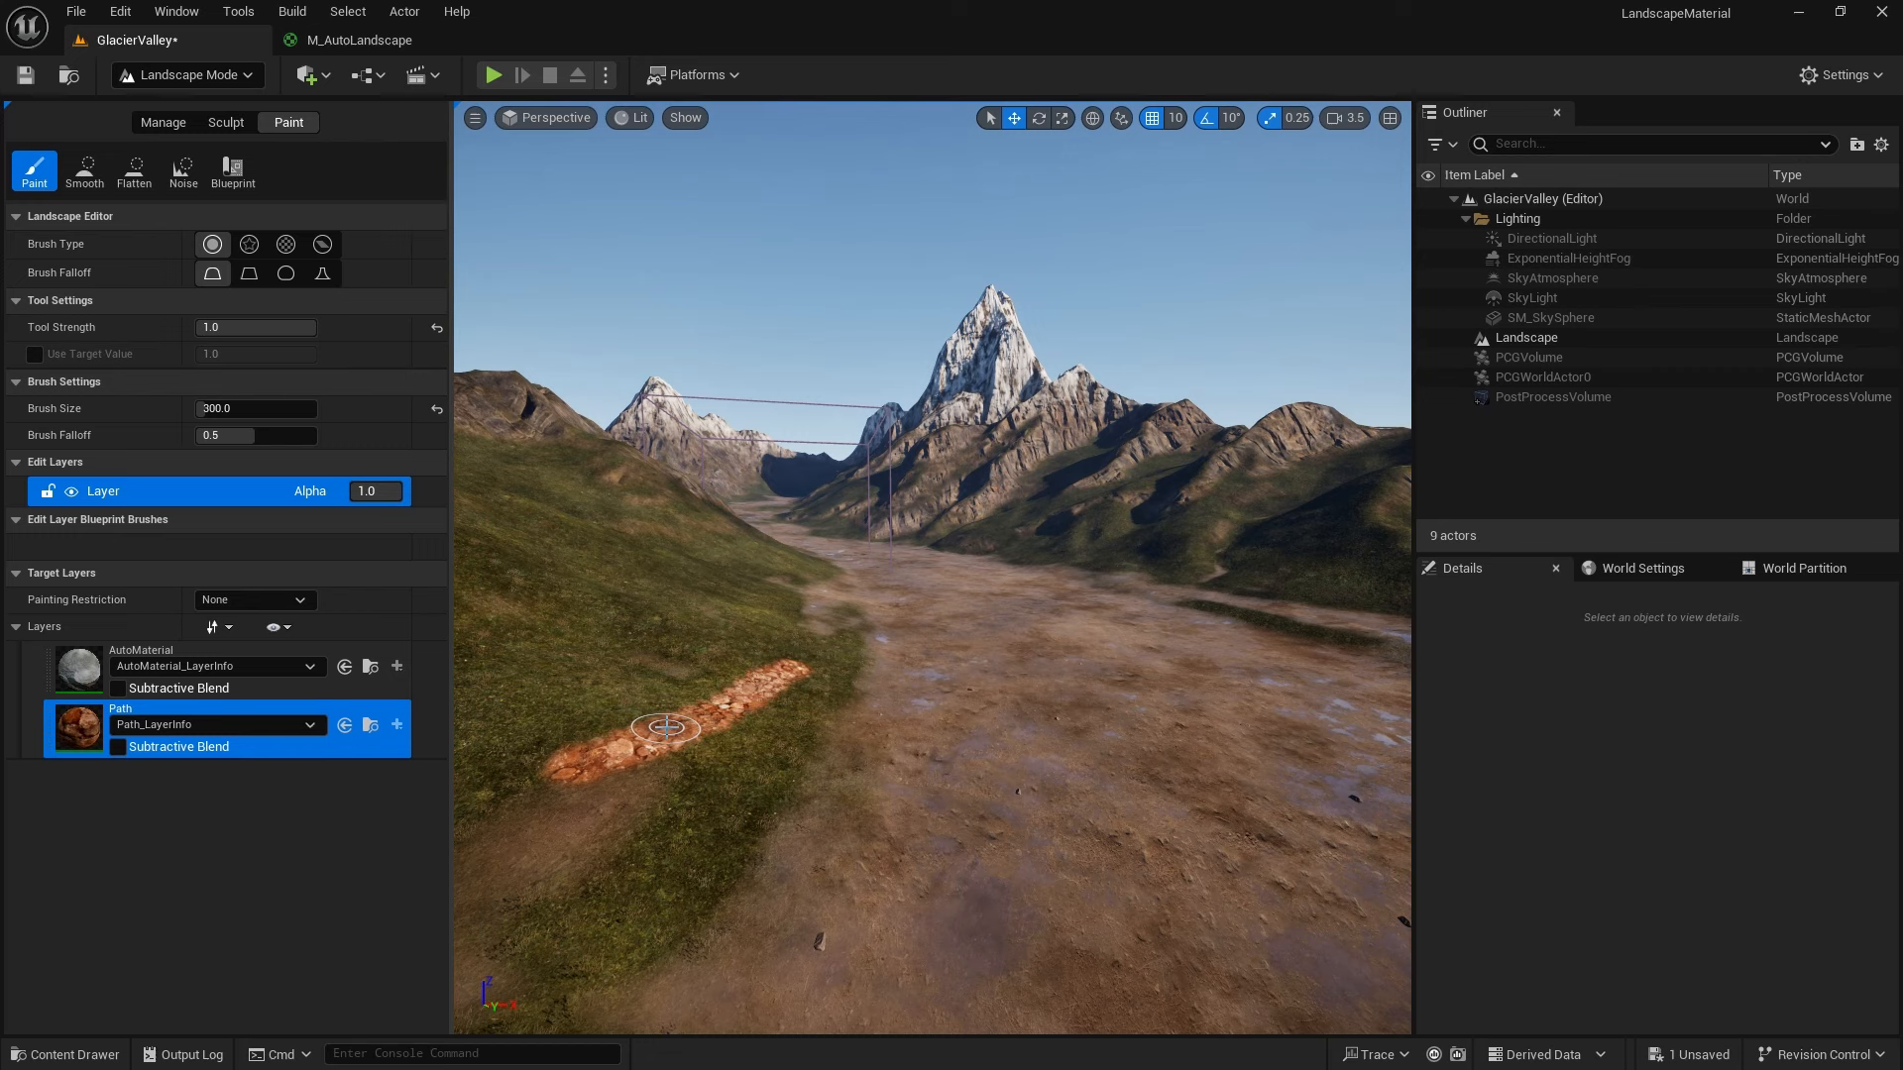
{"action": "mouse_move", "coordinate": [790, 666]}
{"action": "left_mouse_down"}
{"action": "mouse_move", "coordinate": [902, 716]}
{"action": "mouse_move", "coordinate": [717, 843]}
{"action": "mouse_move", "coordinate": [555, 767]}
{"action": "mouse_move", "coordinate": [726, 840]}
{"action": "mouse_move", "coordinate": [639, 758]}
{"action": "mouse_move", "coordinate": [724, 778]}
{"action": "mouse_move", "coordinate": [693, 762]}
{"action": "mouse_move", "coordinate": [803, 722]}
{"action": "mouse_move", "coordinate": [821, 702]}
{"action": "mouse_move", "coordinate": [796, 690]}
{"action": "left_mouse_up"}
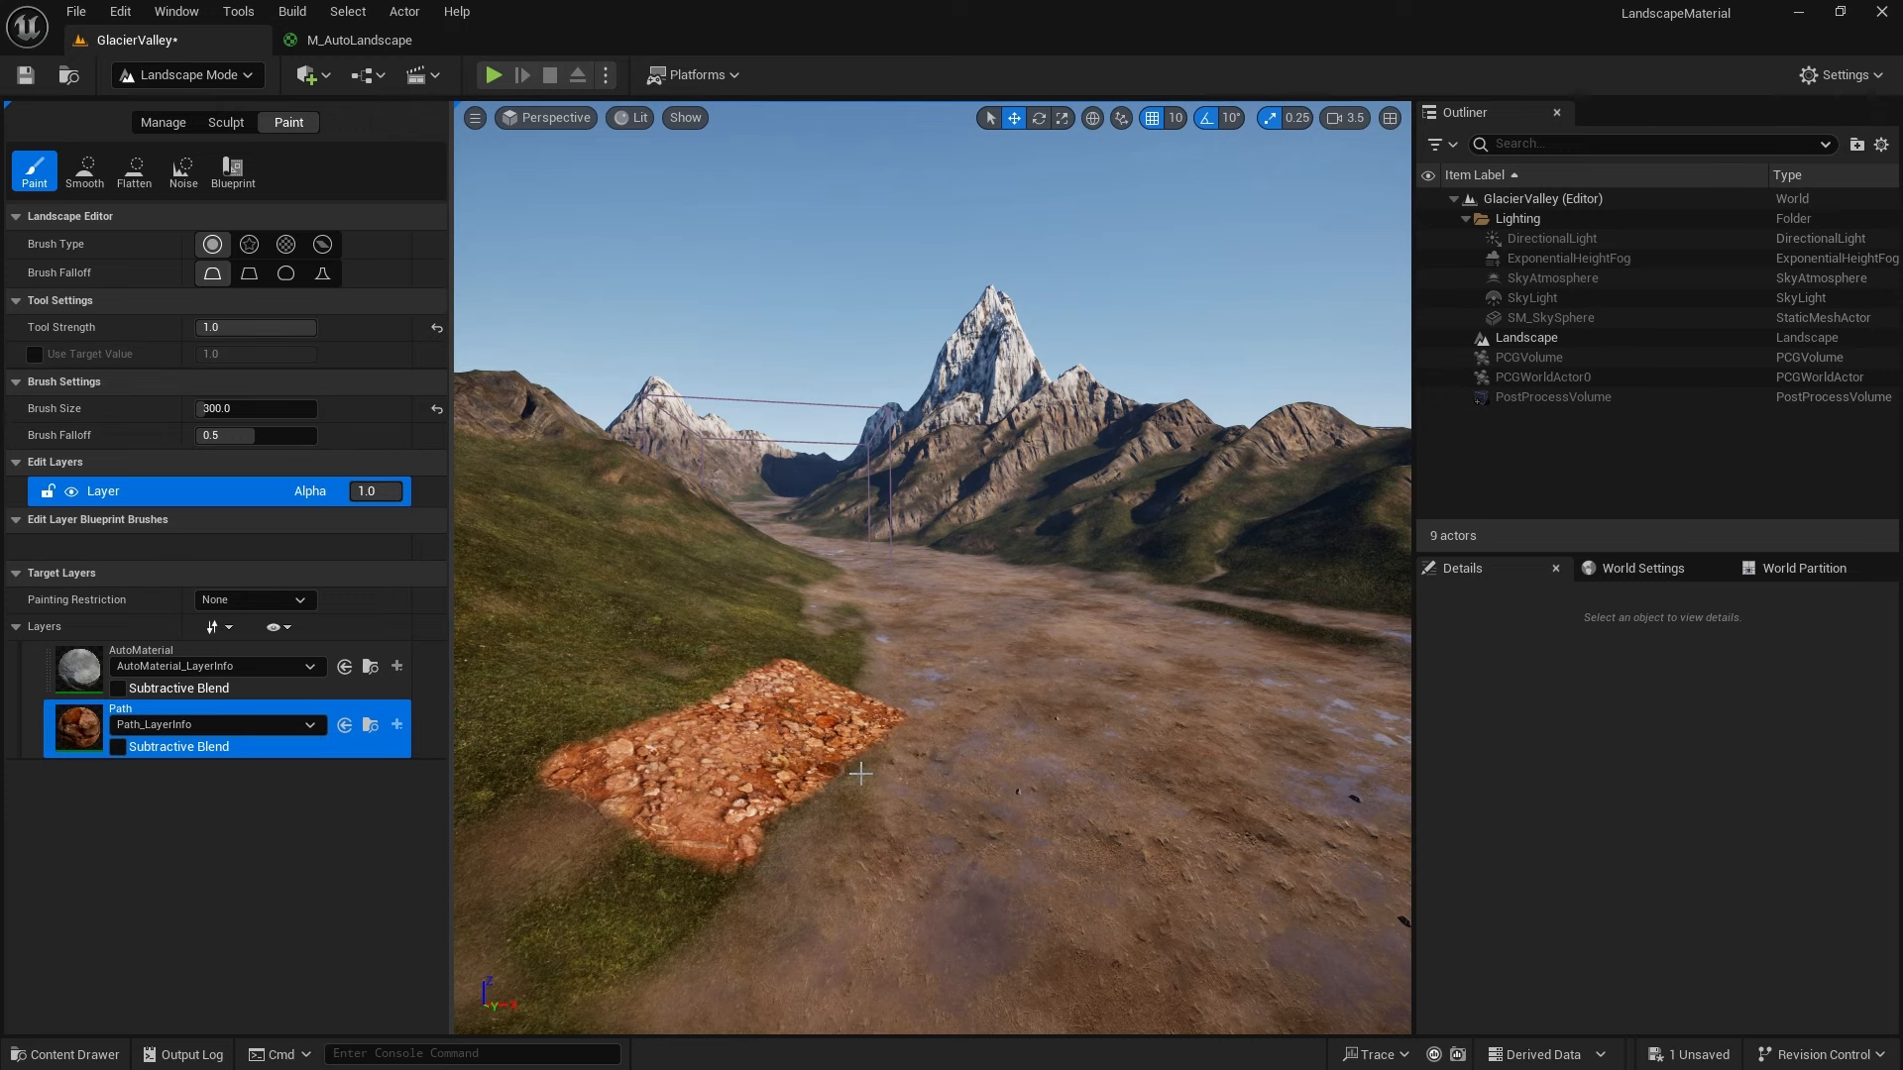
{"action": "right_click_drag", "start_coordinate": [857, 805], "coordinate": [659, 937]}
{"action": "key", "text": "d"}
{"action": "key", "text": "w"}
{"action": "key", "text": "s"}
{"action": "right_click_drag", "start_coordinate": [1041, 516], "coordinate": [1045, 508]}
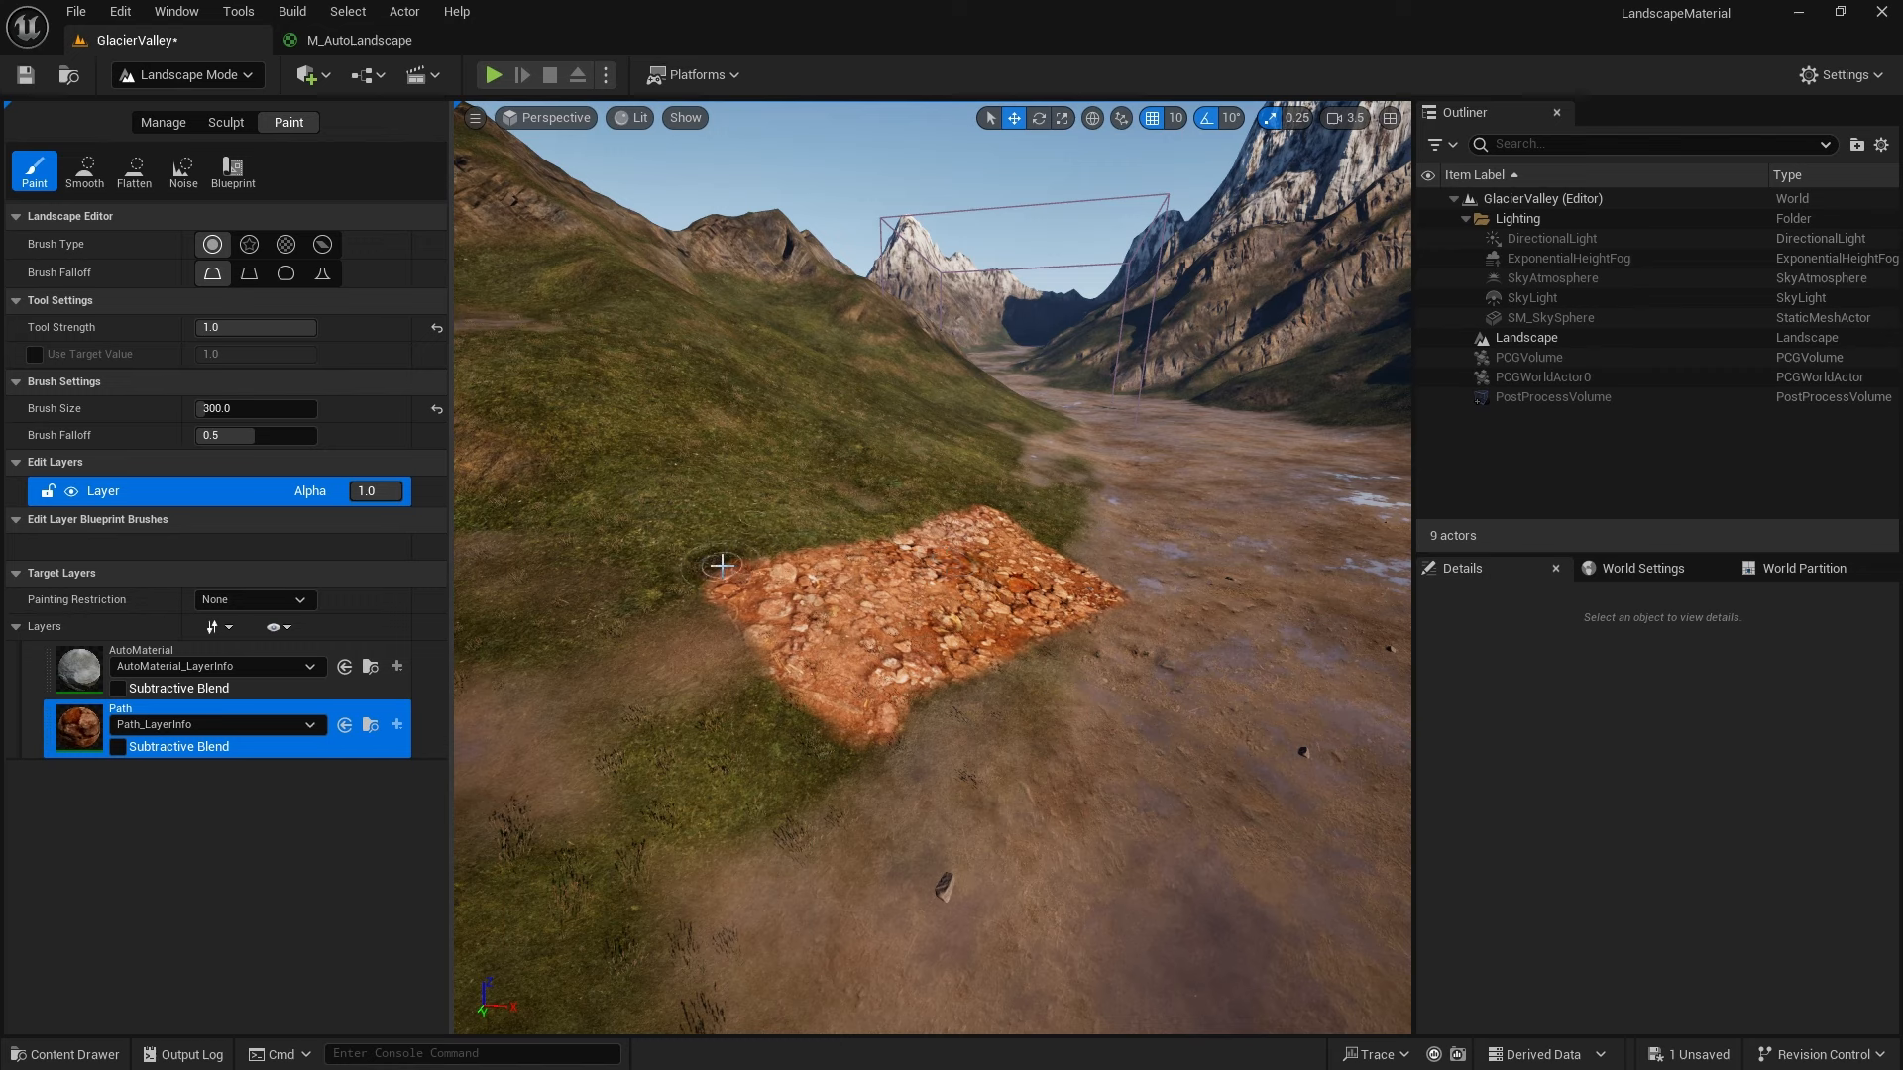
{"action": "mouse_move", "coordinate": [721, 574]}
{"action": "left_mouse_down", "text": "shift"}
{"action": "mouse_move", "coordinate": [769, 593]}
{"action": "mouse_move", "coordinate": [909, 529]}
{"action": "mouse_move", "coordinate": [1003, 535]}
{"action": "mouse_move", "coordinate": [1102, 595]}
{"action": "mouse_move", "coordinate": [1000, 569]}
{"action": "left_mouse_up", "text": "shift"}
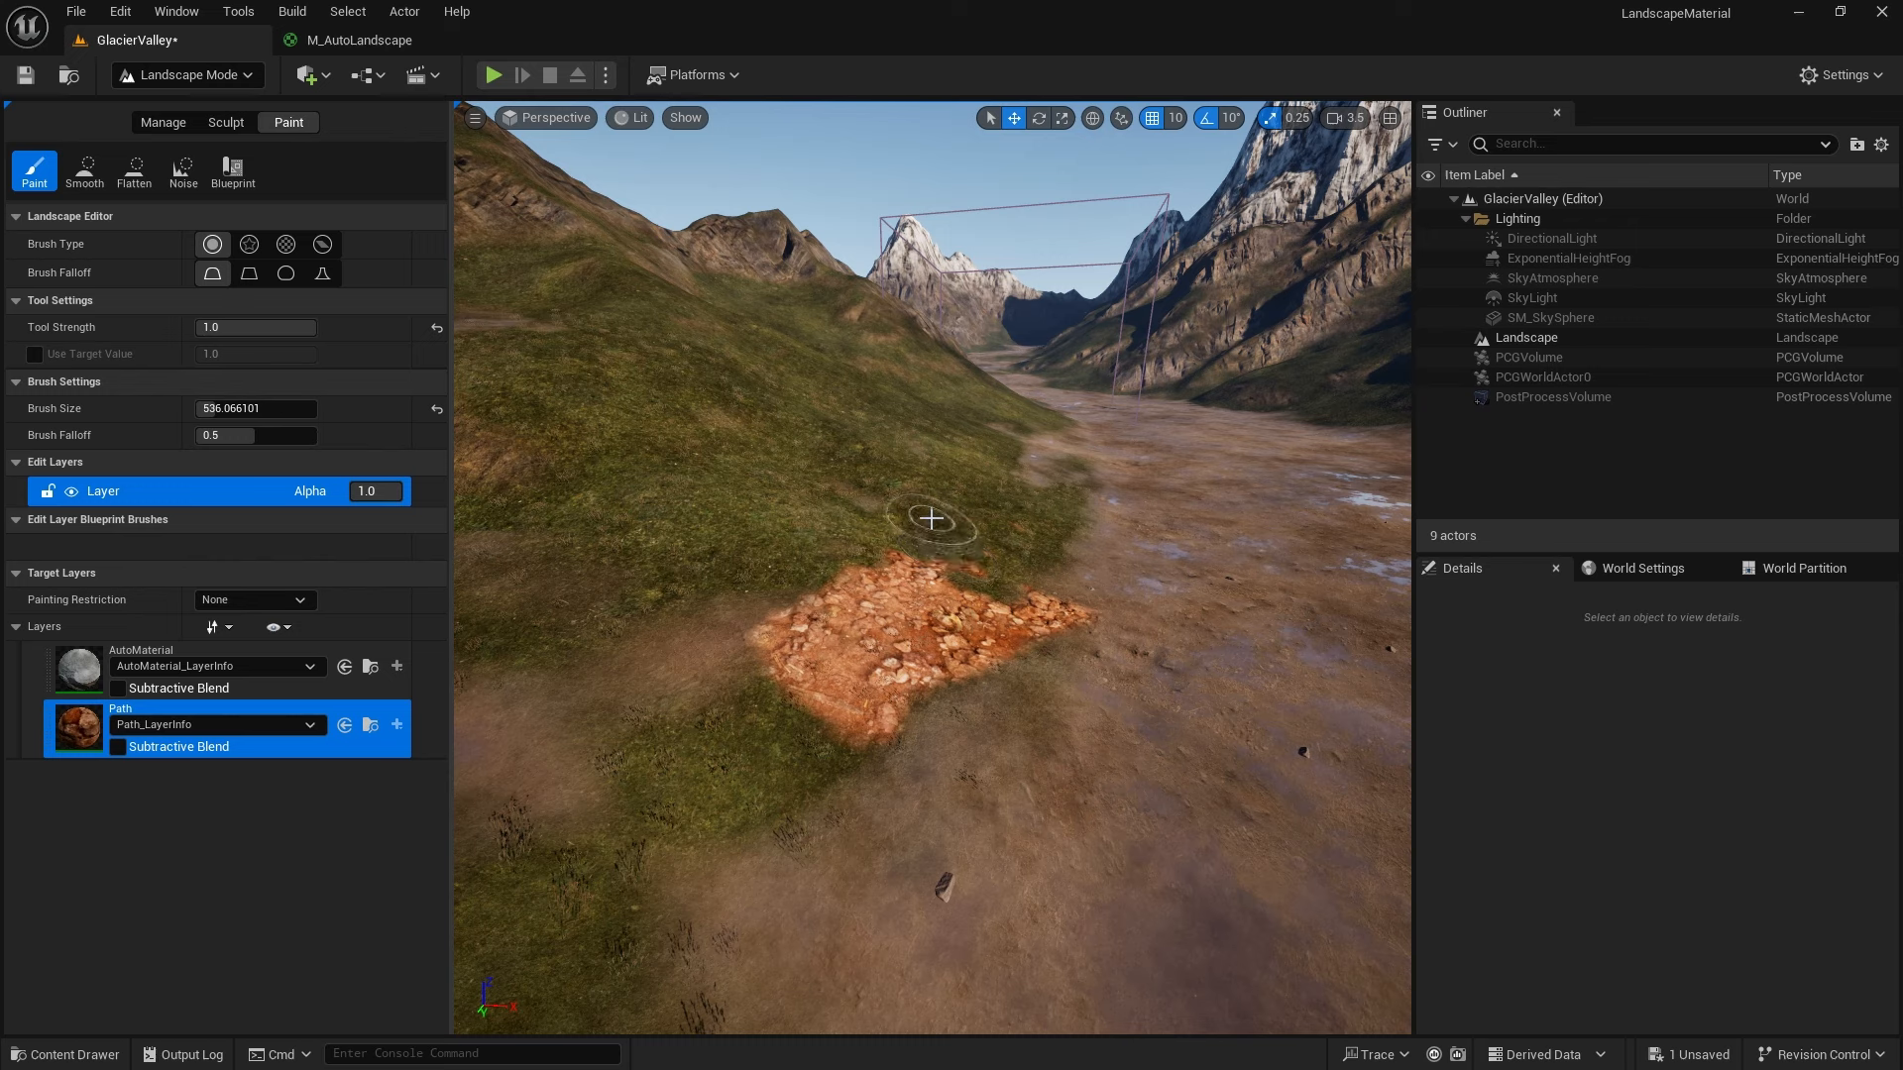
Enlarge the brush to about 1380 and extend the Path patch farther up and across the slope
{"action": "key", "text": "bracketright"}
{"action": "key", "text": "bracketright"}
{"action": "key", "text": "bracketright"}
{"action": "key", "text": "bracketright"}
{"action": "key", "text": "bracketright"}
{"action": "key", "text": "bracketright"}
{"action": "key", "text": "bracketright"}
{"action": "key", "text": "bracketright"}
{"action": "key", "text": "bracketright"}
{"action": "key", "text": "bracketright"}
{"action": "key", "text": "bracketright"}
{"action": "key", "text": "bracketright"}
{"action": "key", "text": "bracketright"}
{"action": "key", "text": "bracketright"}
{"action": "key", "text": "bracketright"}
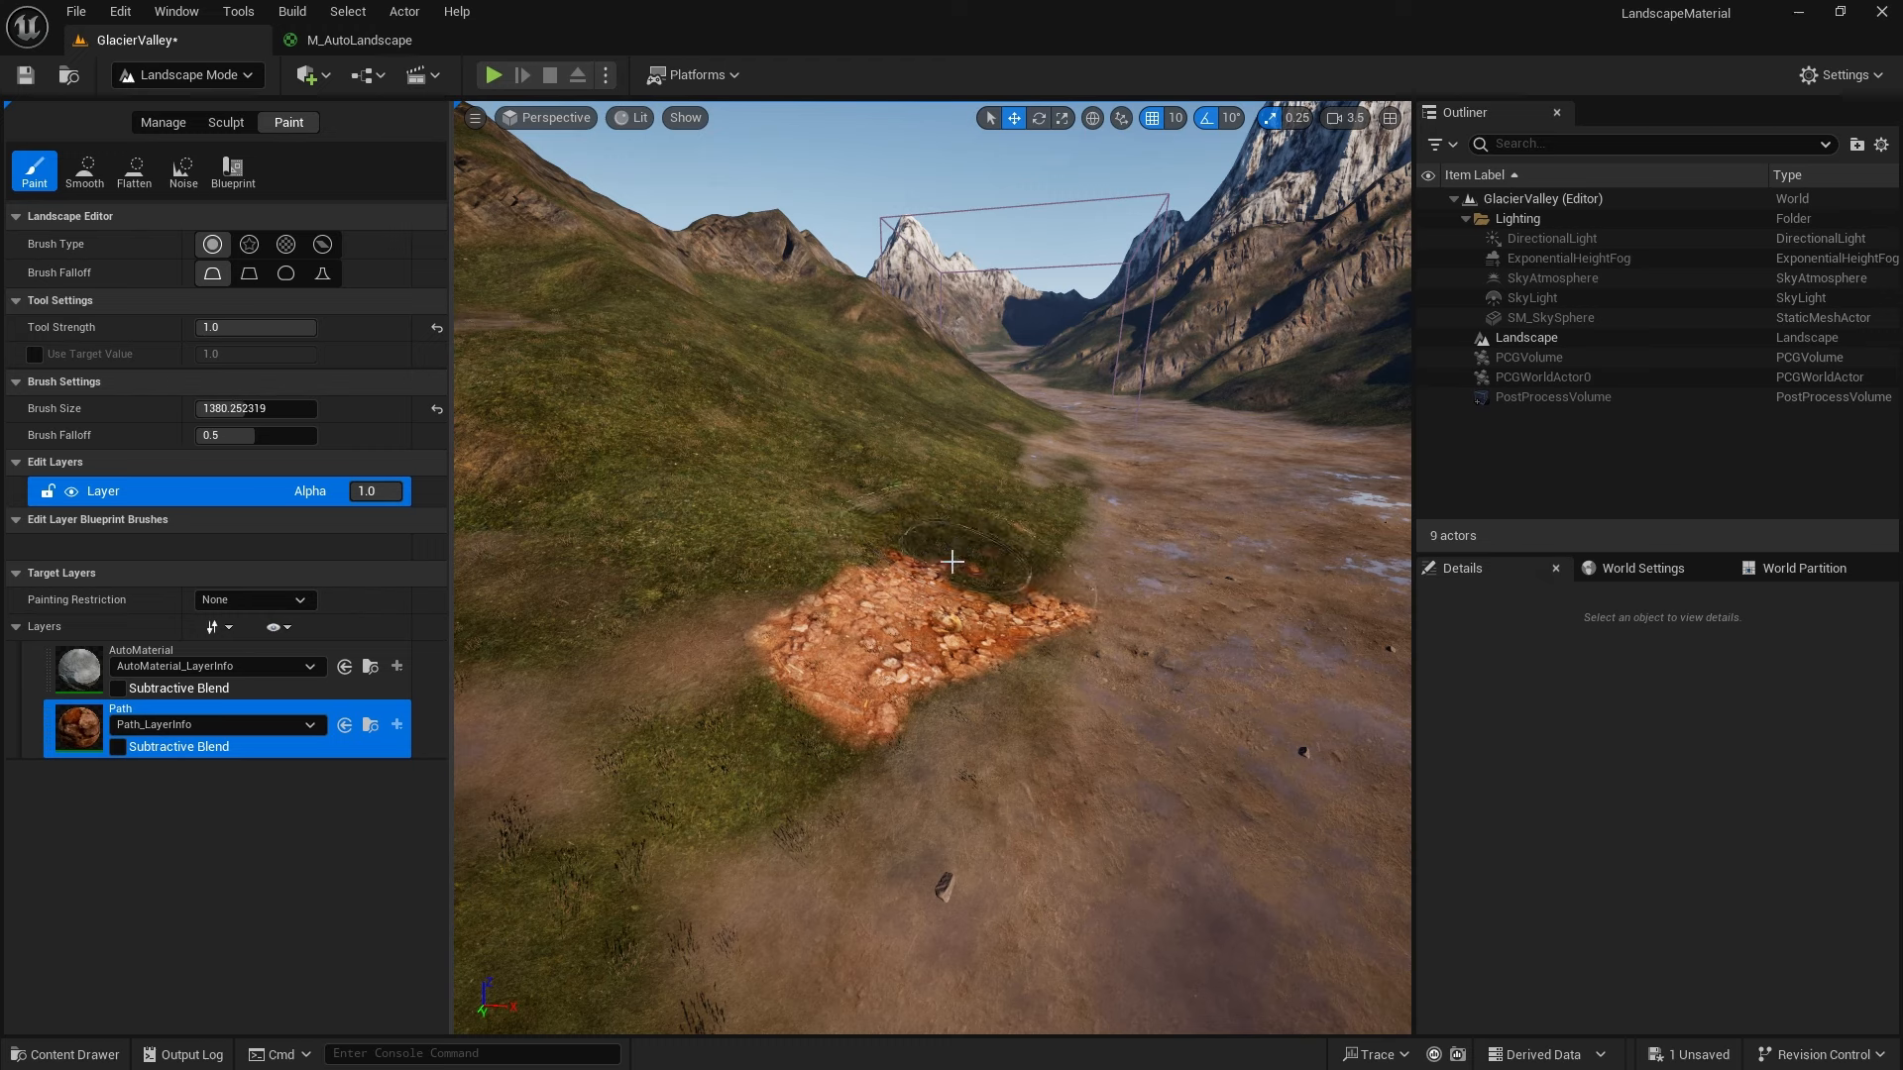
{"action": "left_click_drag", "start_coordinate": [951, 562], "coordinate": [951, 535]}
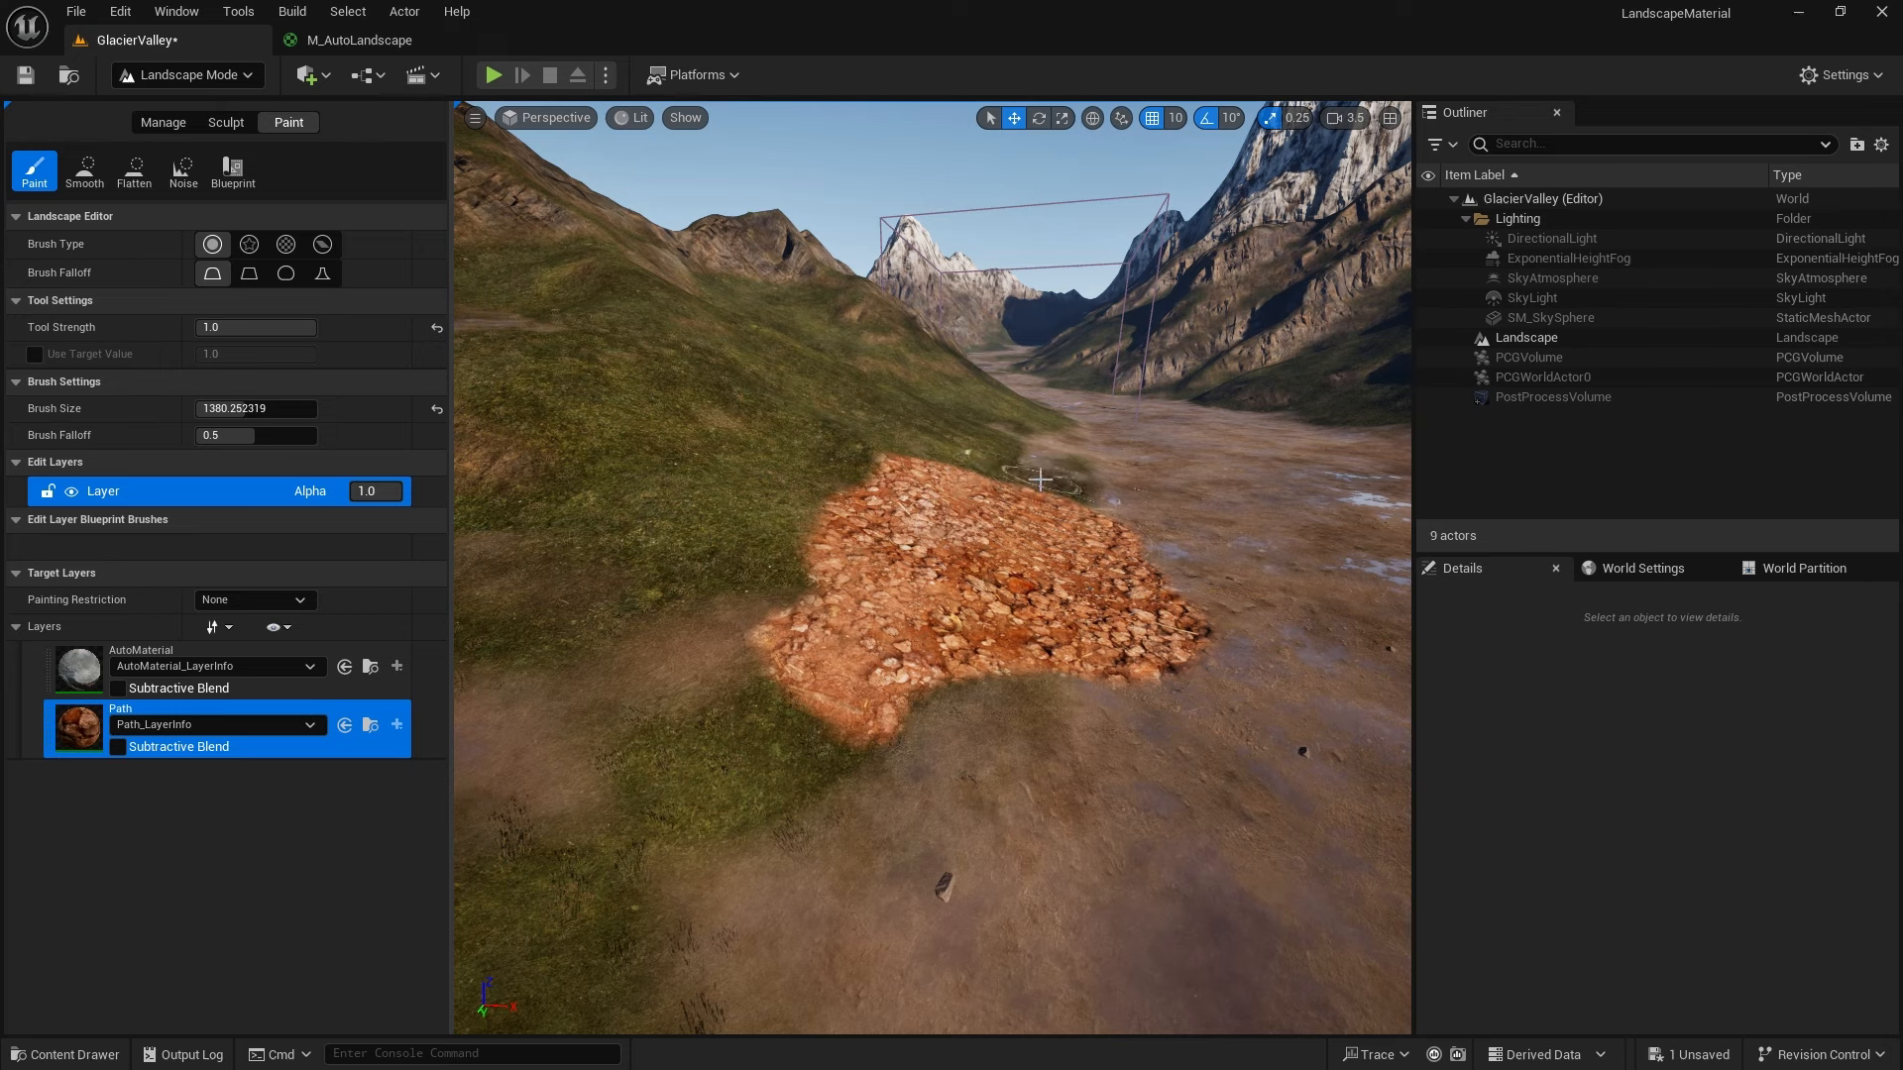
Erase the entire painted Path patch from the slope
{"action": "mouse_move", "coordinate": [904, 545]}
{"action": "left_mouse_down", "text": "shift"}
{"action": "mouse_move", "coordinate": [845, 612]}
{"action": "mouse_move", "coordinate": [951, 694]}
{"action": "mouse_move", "coordinate": [1096, 556]}
{"action": "mouse_move", "coordinate": [1151, 624]}
{"action": "left_mouse_up", "text": "shift"}
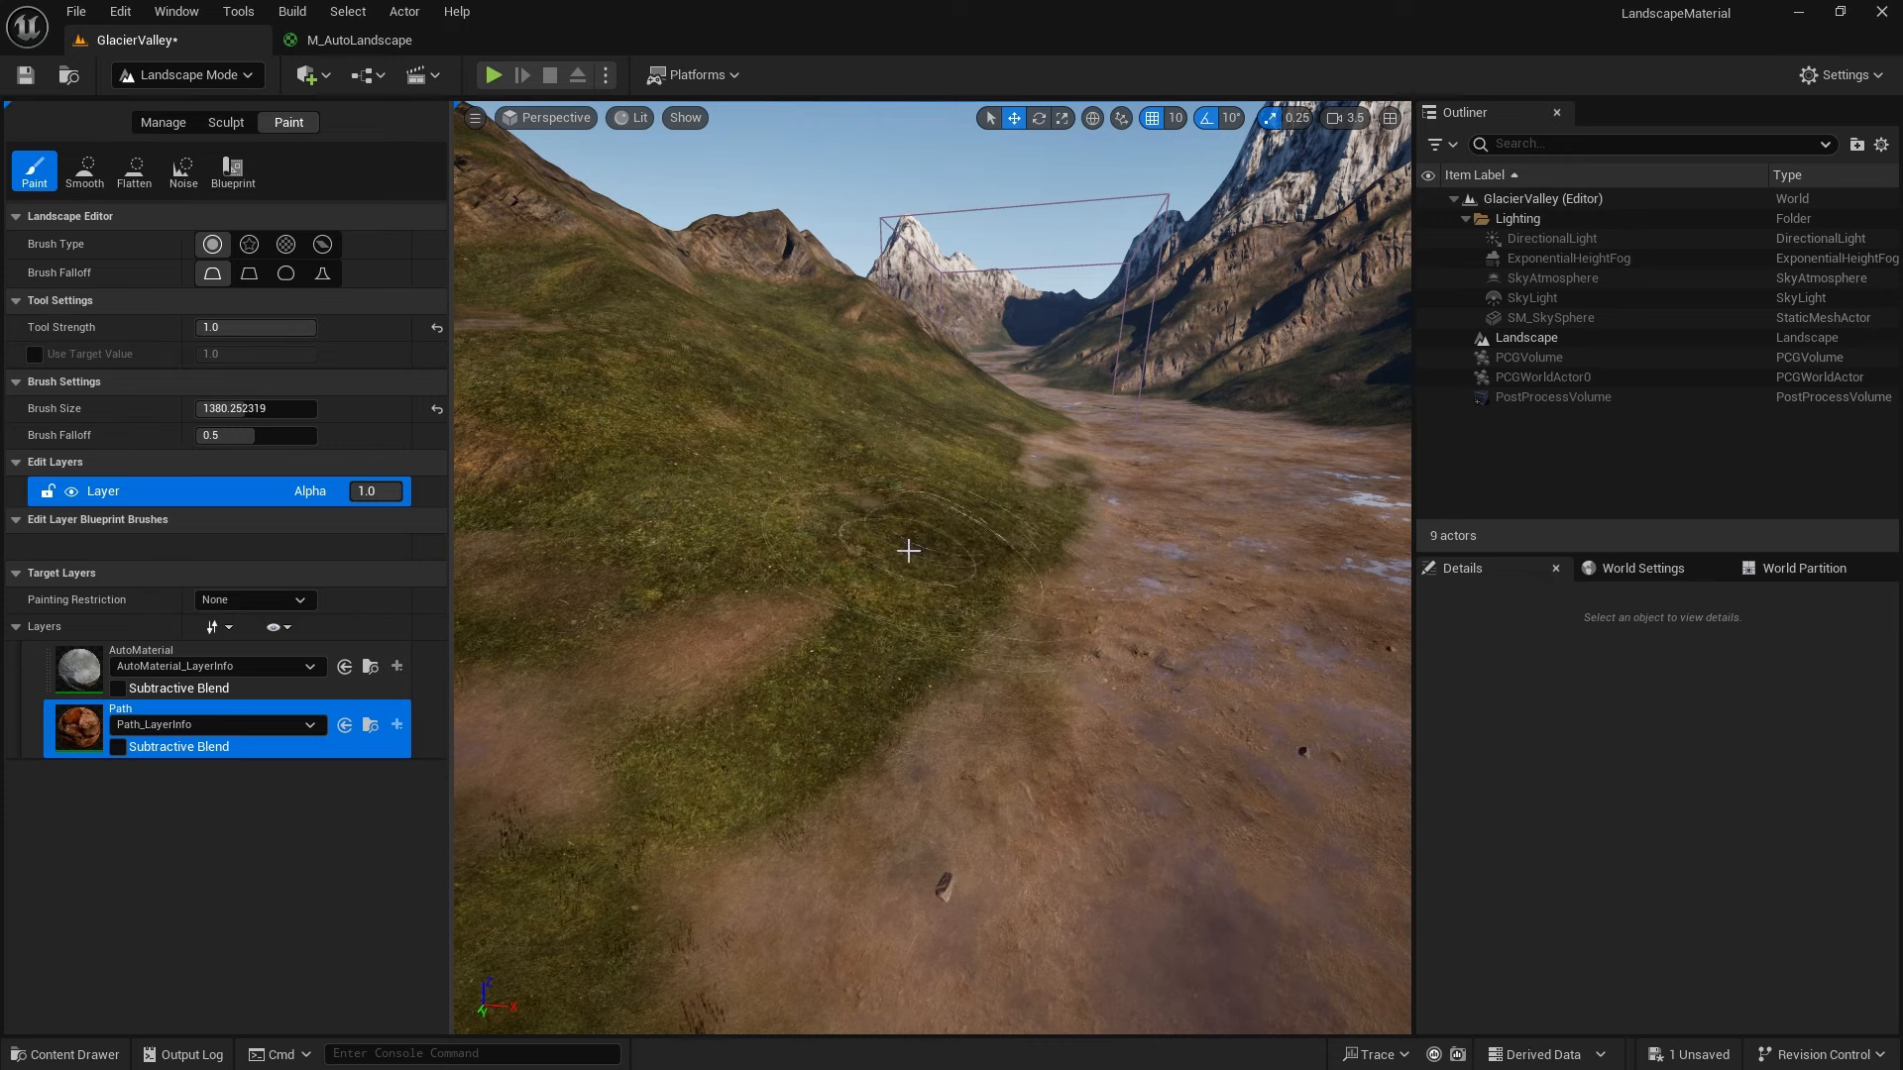
Reduce the brush size to about 364 and paint a winding Path trail from the foot of the grassy hill up to the ridge
{"action": "mouse_move", "coordinate": [932, 568]}
{"action": "right_mouse_down"}
{"action": "mouse_move", "coordinate": [1199, 540]}
{"action": "mouse_move", "coordinate": [1148, 527]}
{"action": "mouse_move", "coordinate": [1387, 528]}
{"action": "mouse_move", "coordinate": [1232, 534]}
{"action": "mouse_move", "coordinate": [1251, 533]}
{"action": "mouse_move", "coordinate": [1194, 558]}
{"action": "right_mouse_up"}
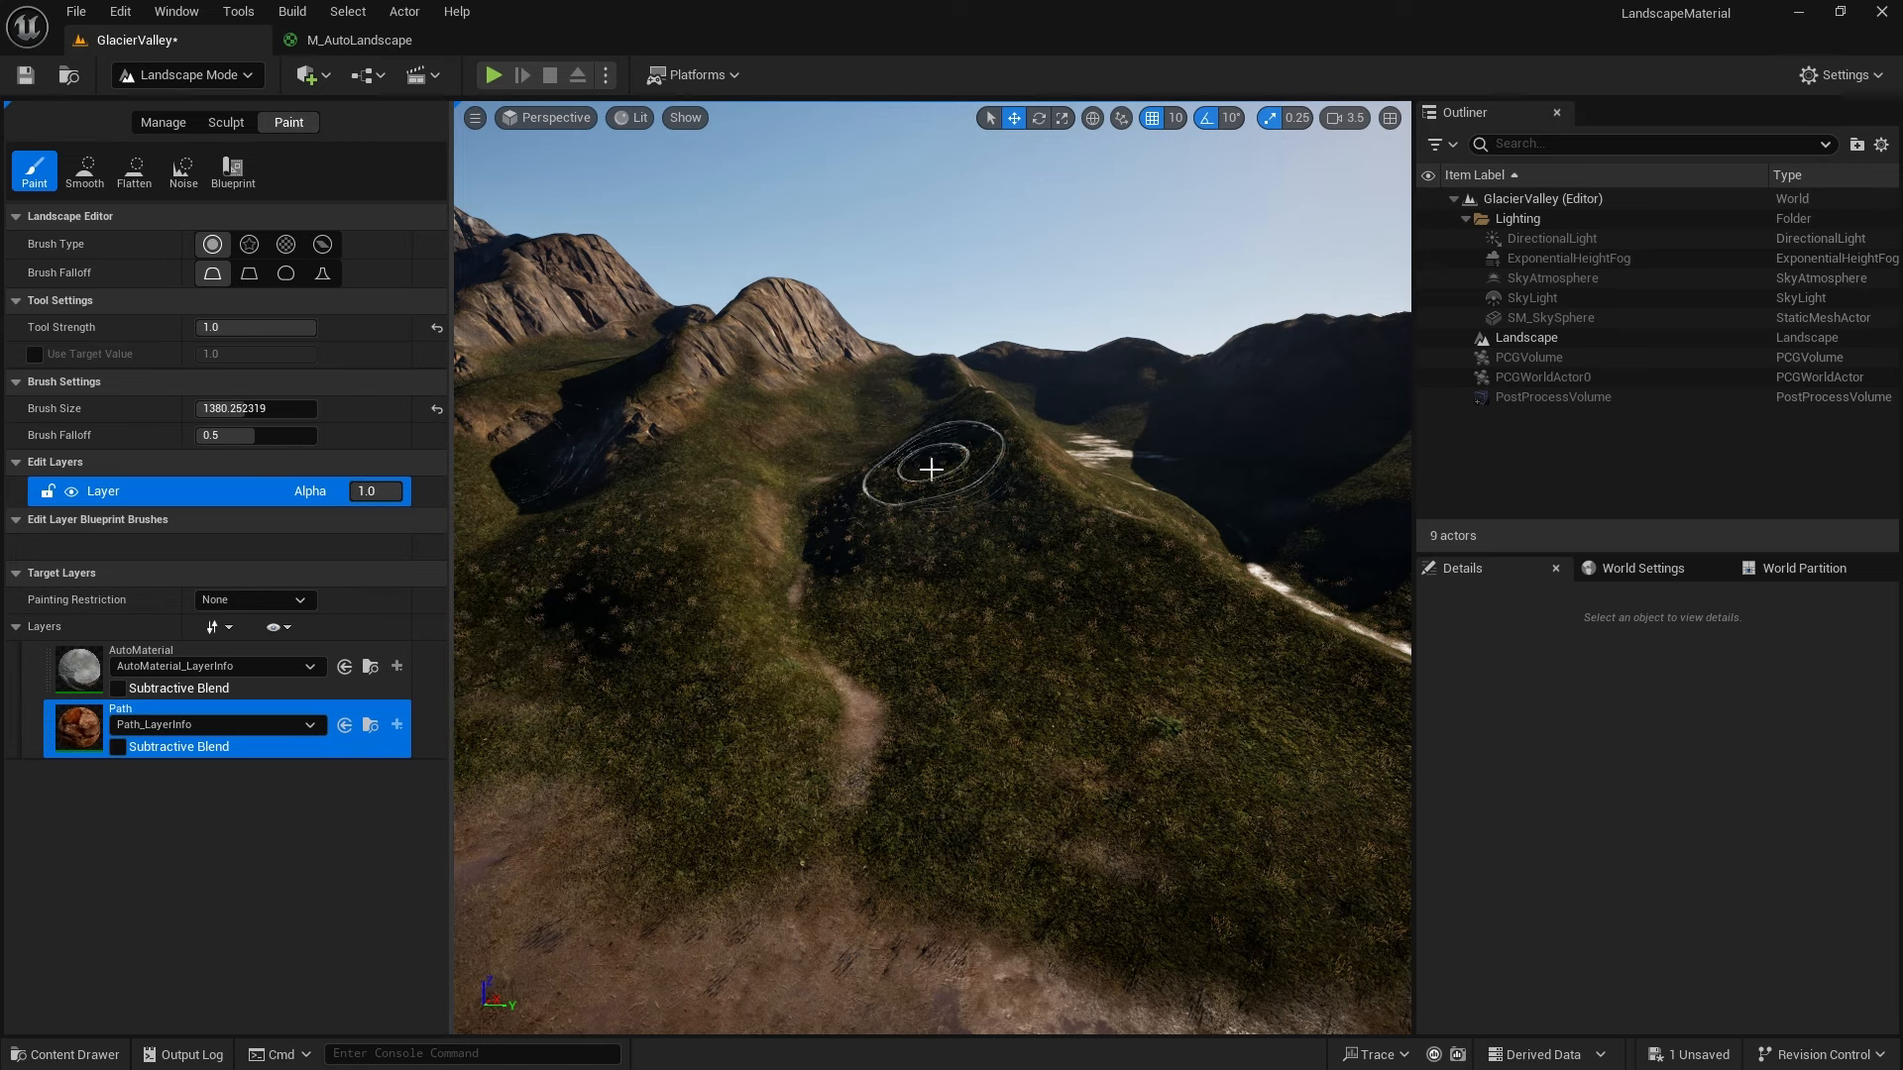
{"action": "key", "text": "bracketleft"}
{"action": "key", "text": "bracketleft"}
{"action": "key", "text": "bracketleft"}
{"action": "key", "text": "bracketleft"}
{"action": "key", "text": "bracketleft"}
{"action": "key", "text": "bracketleft"}
{"action": "key", "text": "bracketleft"}
{"action": "key", "text": "bracketleft"}
{"action": "key", "text": "bracketleft"}
{"action": "key", "text": "bracketleft"}
{"action": "key", "text": "bracketleft"}
{"action": "key", "text": "bracketleft"}
{"action": "key", "text": "bracketleft"}
{"action": "key", "text": "bracketleft"}
{"action": "key", "text": "bracketleft"}
{"action": "key", "text": "bracketleft"}
{"action": "key", "text": "bracketleft"}
{"action": "key", "text": "bracketleft"}
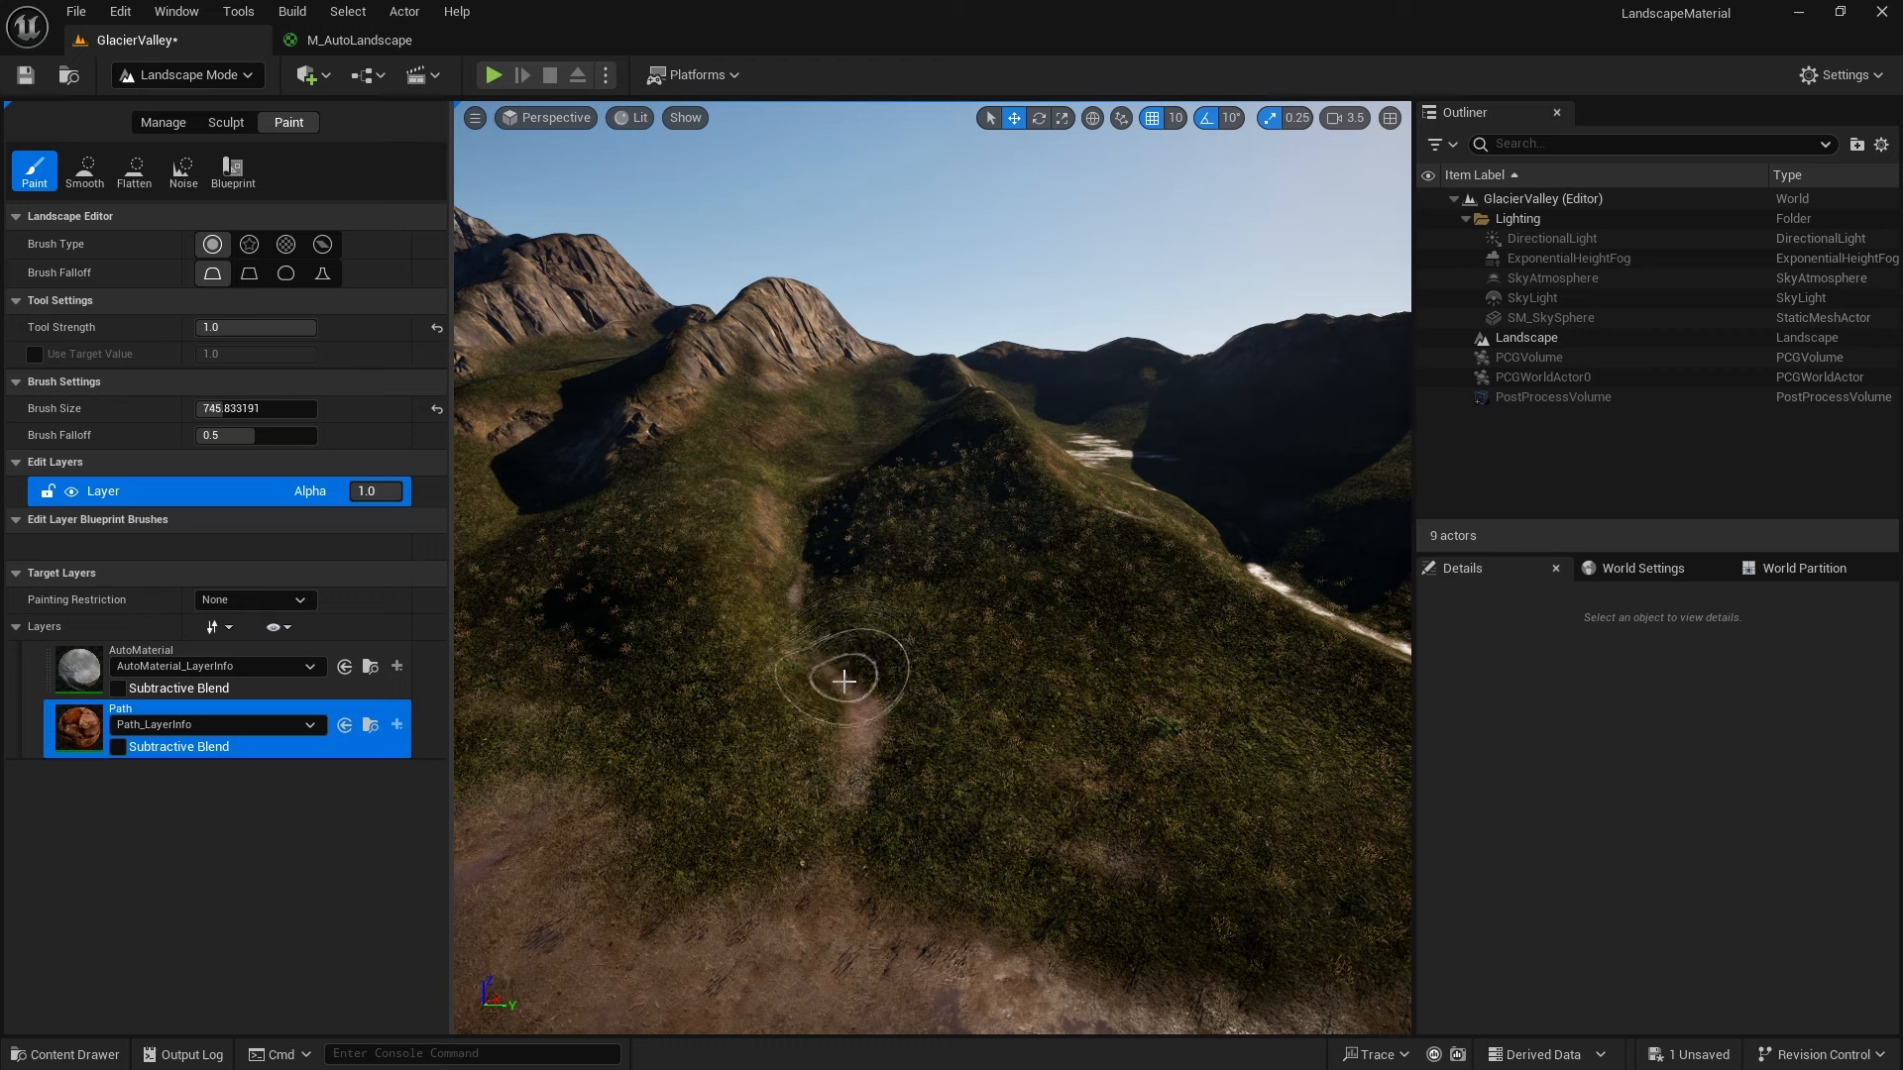
{"action": "key", "text": "bracketleft"}
{"action": "key", "text": "bracketleft"}
{"action": "key", "text": "bracketleft"}
{"action": "key", "text": "bracketleft"}
{"action": "key", "text": "bracketleft"}
{"action": "key", "text": "bracketleft"}
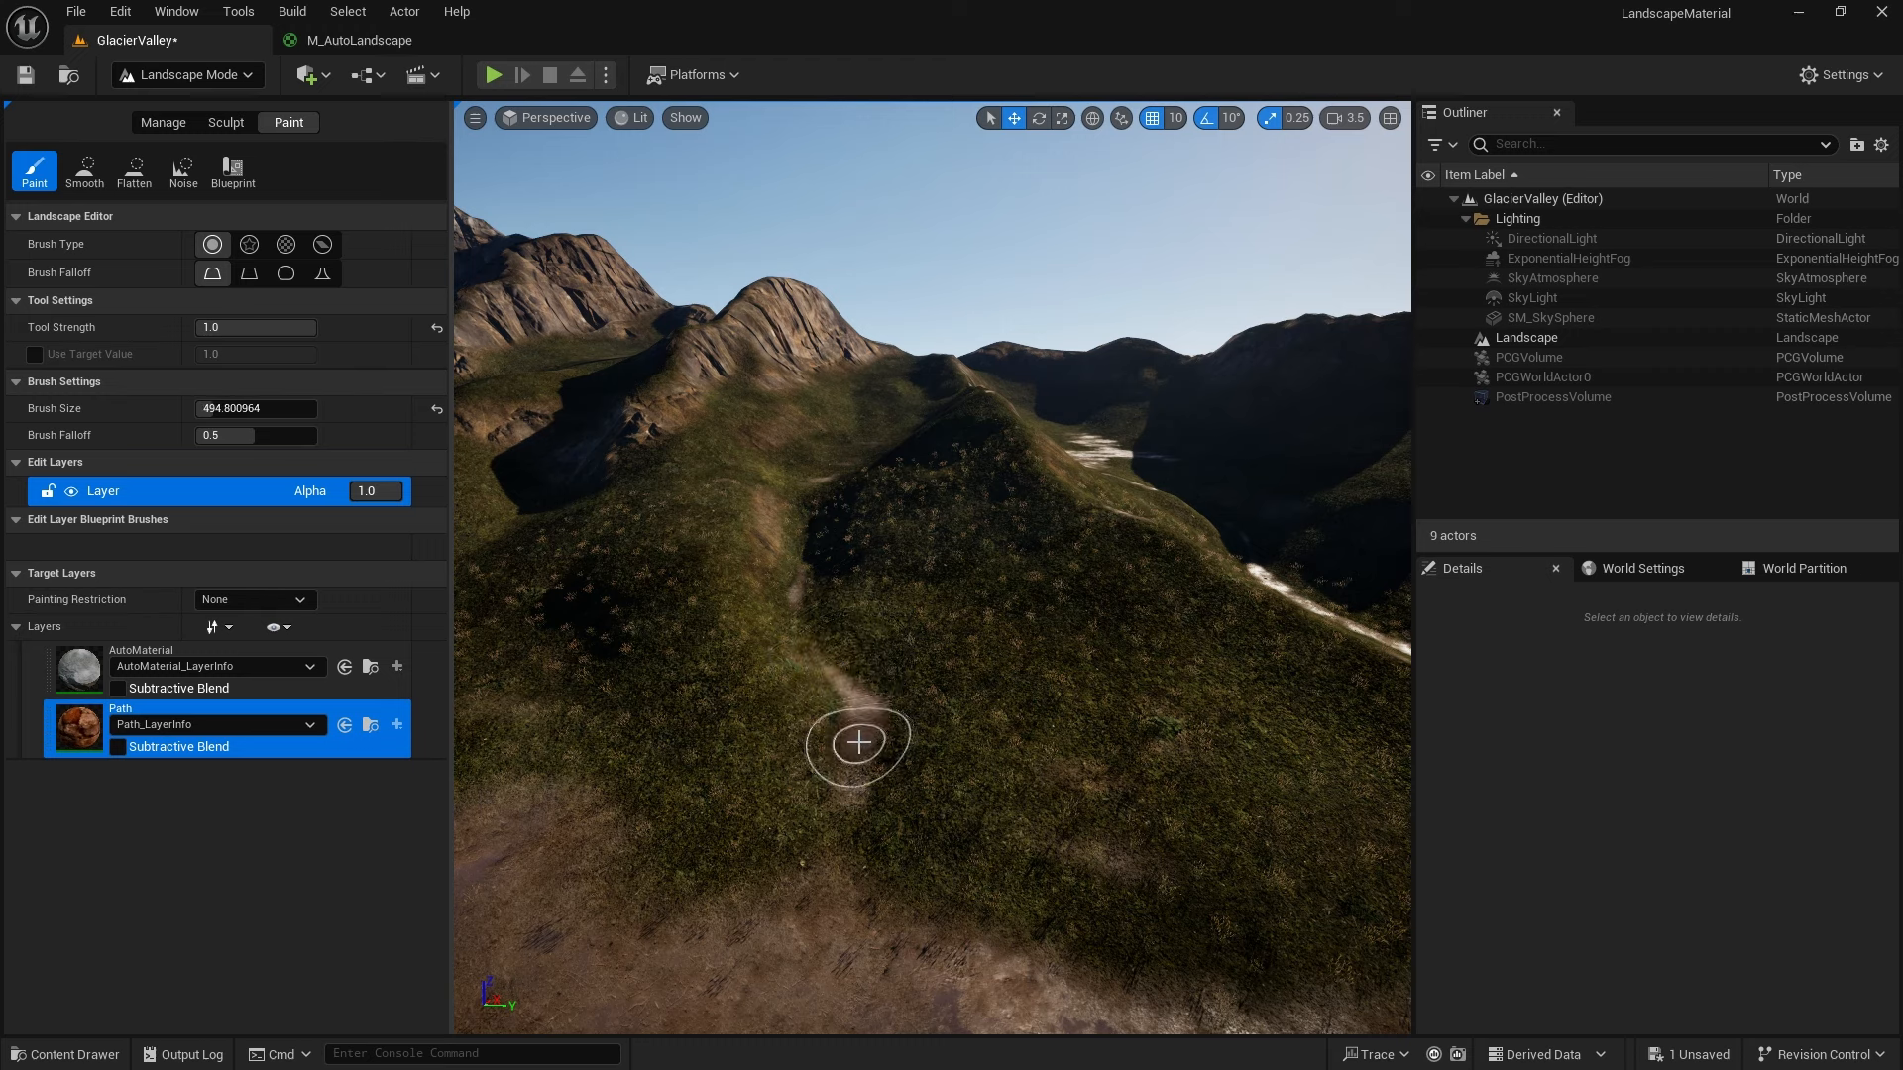
{"action": "key", "text": "bracketleft"}
{"action": "key", "text": "bracketleft"}
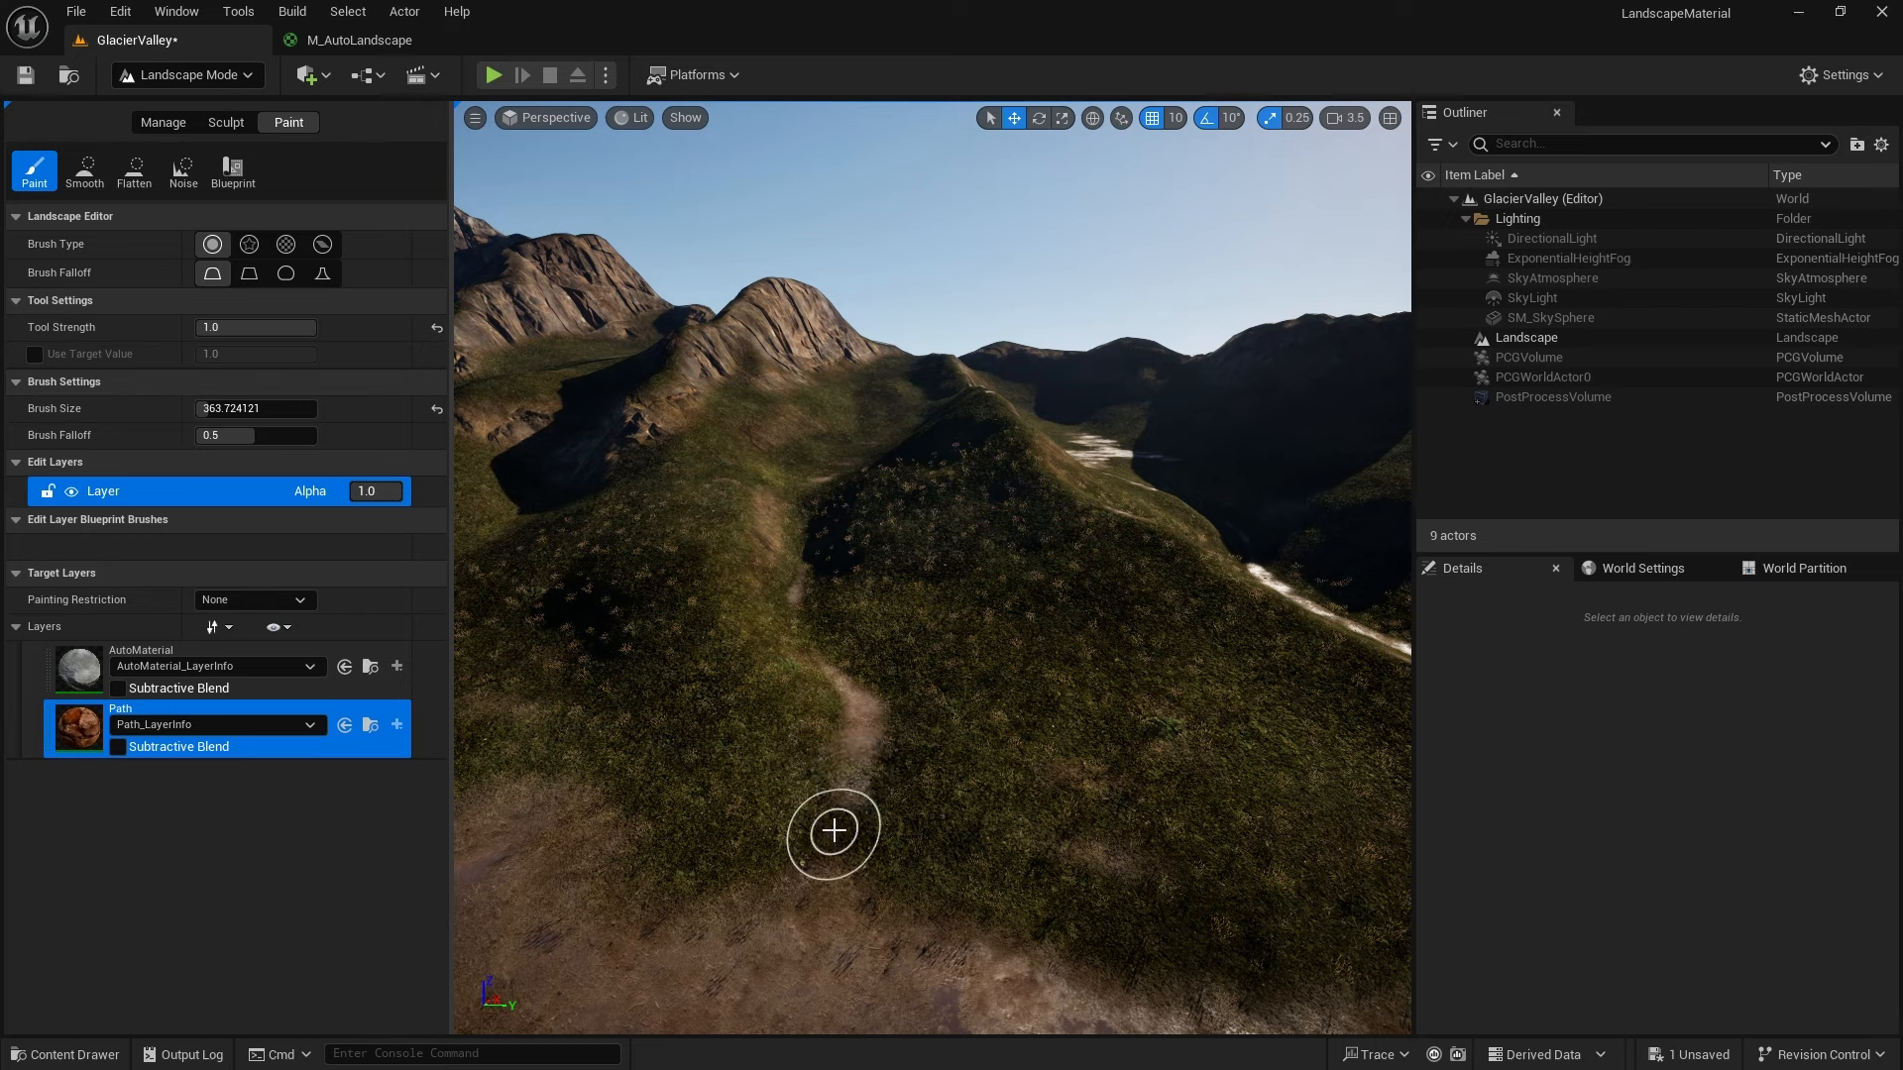
{"action": "mouse_move", "coordinate": [834, 831]}
{"action": "left_mouse_down"}
{"action": "mouse_move", "coordinate": [859, 741]}
{"action": "mouse_move", "coordinate": [801, 643]}
{"action": "mouse_move", "coordinate": [794, 535]}
{"action": "mouse_move", "coordinate": [916, 373]}
{"action": "left_mouse_up"}
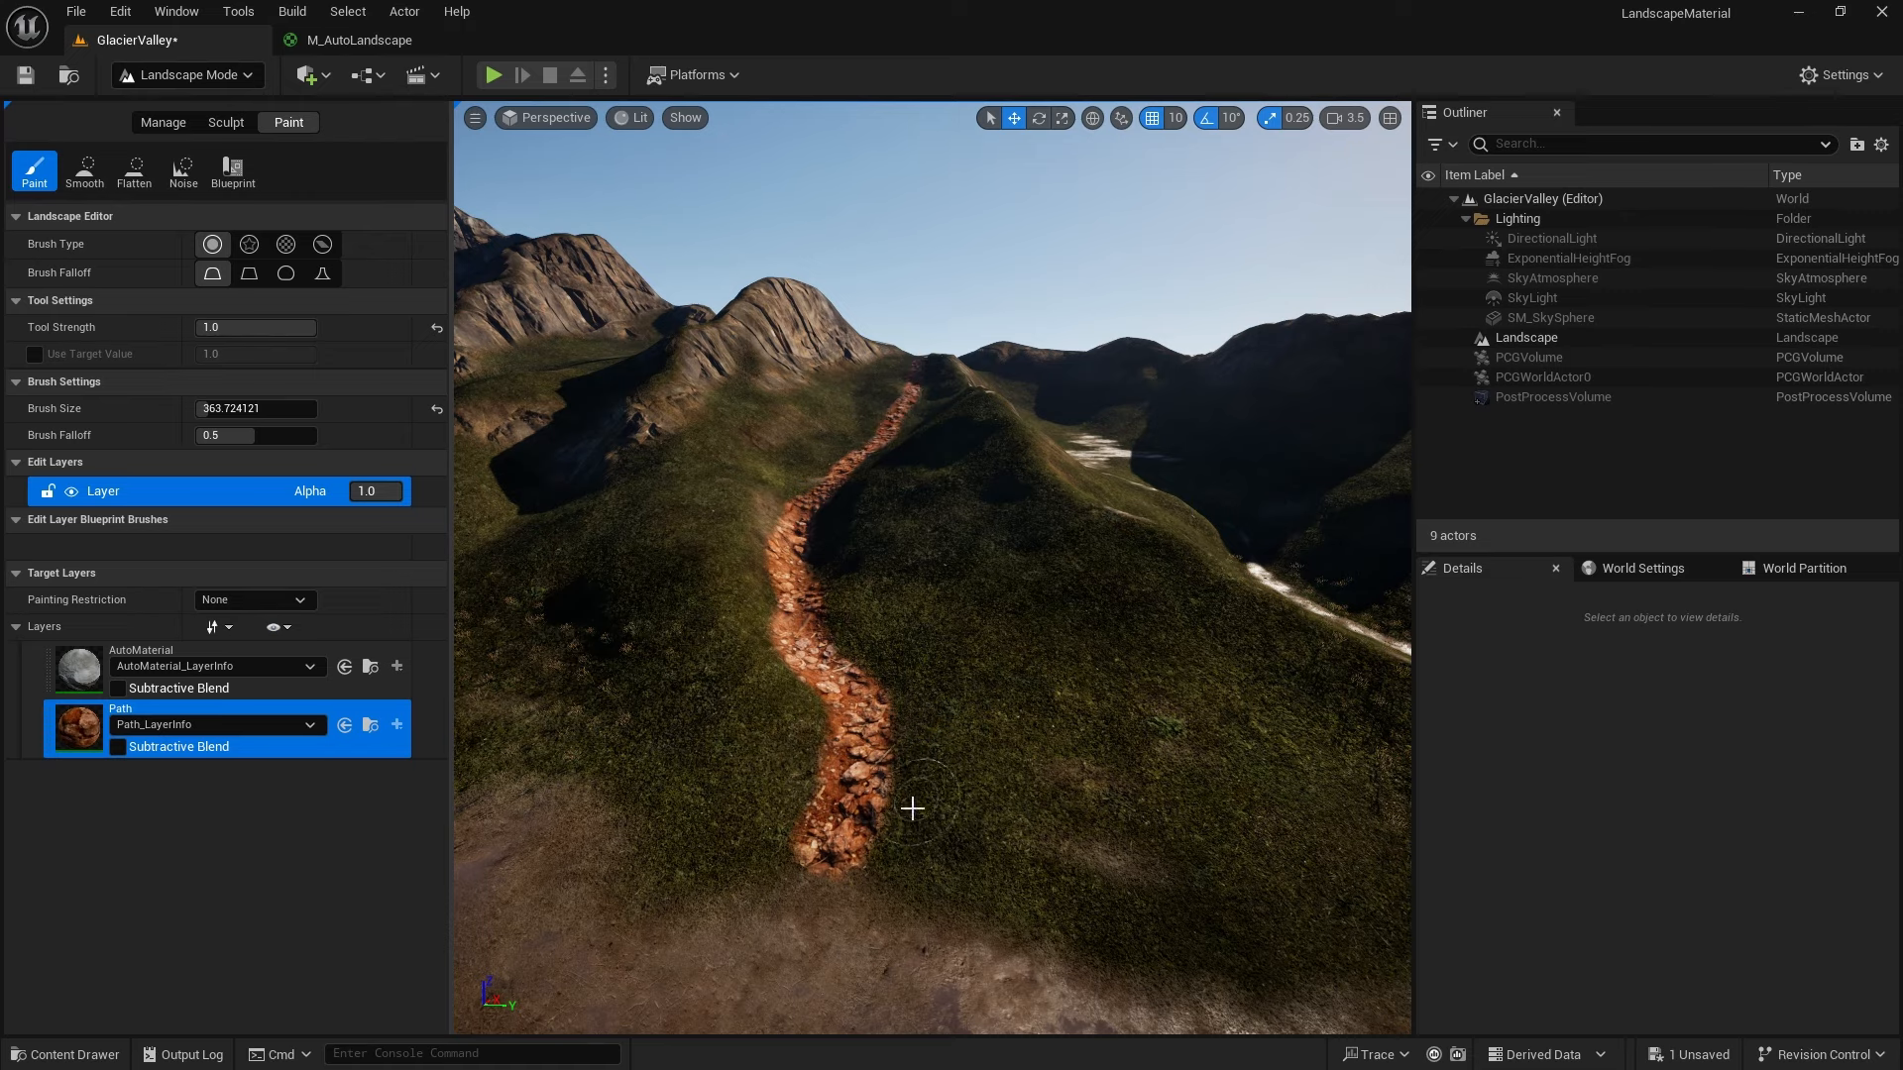
Set the brush falloff to about 1.0 and the tool strength to 0.3
{"action": "mouse_move", "coordinate": [892, 799]}
{"action": "right_mouse_down"}
{"action": "mouse_move", "coordinate": [868, 809]}
{"action": "mouse_move", "coordinate": [854, 945]}
{"action": "right_mouse_up"}
{"action": "key", "text": "d"}
{"action": "key", "text": "w"}
{"action": "scroll", "coordinate": [869, 888], "scroll_direction": "down", "scroll_amount": 2}
{"action": "scroll", "coordinate": [860, 886], "scroll_direction": "down", "scroll_amount": 3}
{"action": "mouse_move", "coordinate": [931, 568]}
{"action": "right_mouse_down"}
{"action": "mouse_move", "coordinate": [937, 549]}
{"action": "mouse_move", "coordinate": [919, 579]}
{"action": "right_mouse_up"}
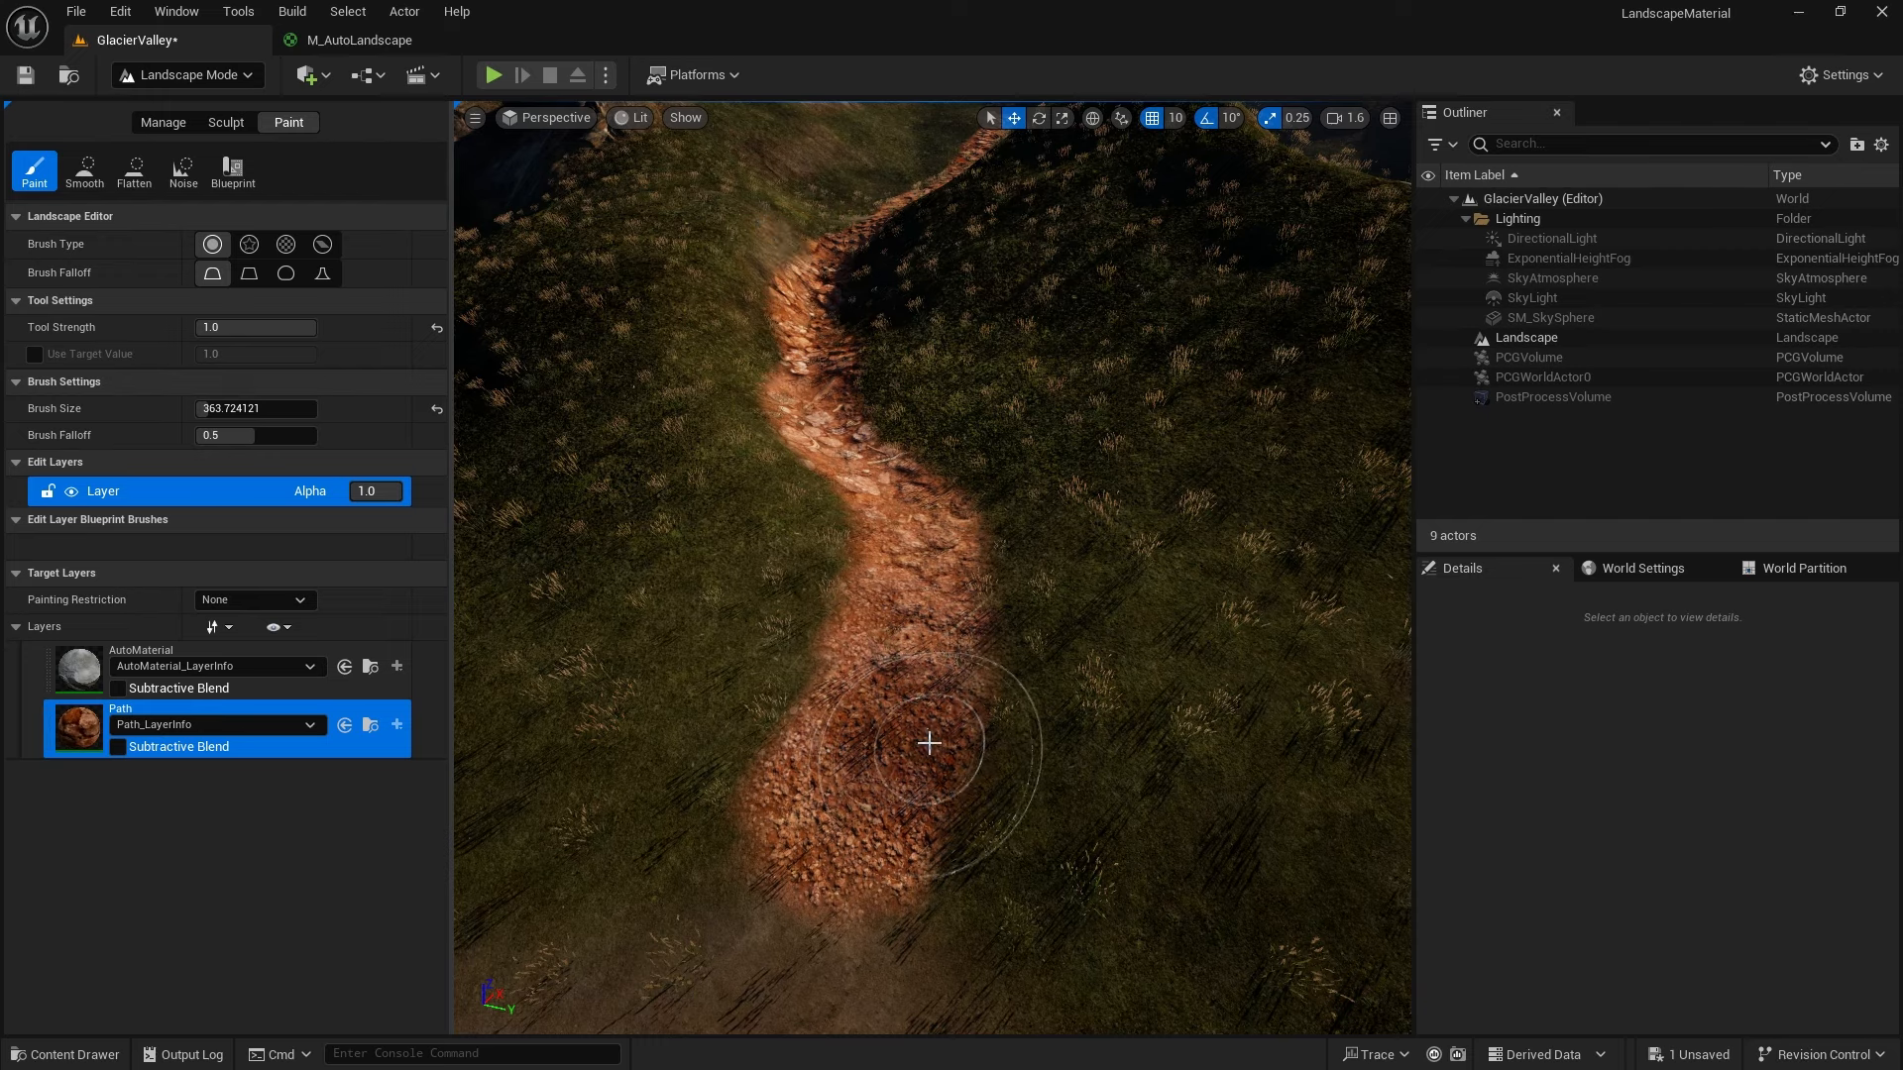
{"action": "mouse_move", "coordinate": [920, 740]}
{"action": "right_mouse_down"}
{"action": "mouse_move", "coordinate": [873, 745]}
{"action": "mouse_move", "coordinate": [942, 728]}
{"action": "mouse_move", "coordinate": [956, 684]}
{"action": "mouse_move", "coordinate": [935, 682]}
{"action": "right_mouse_up"}
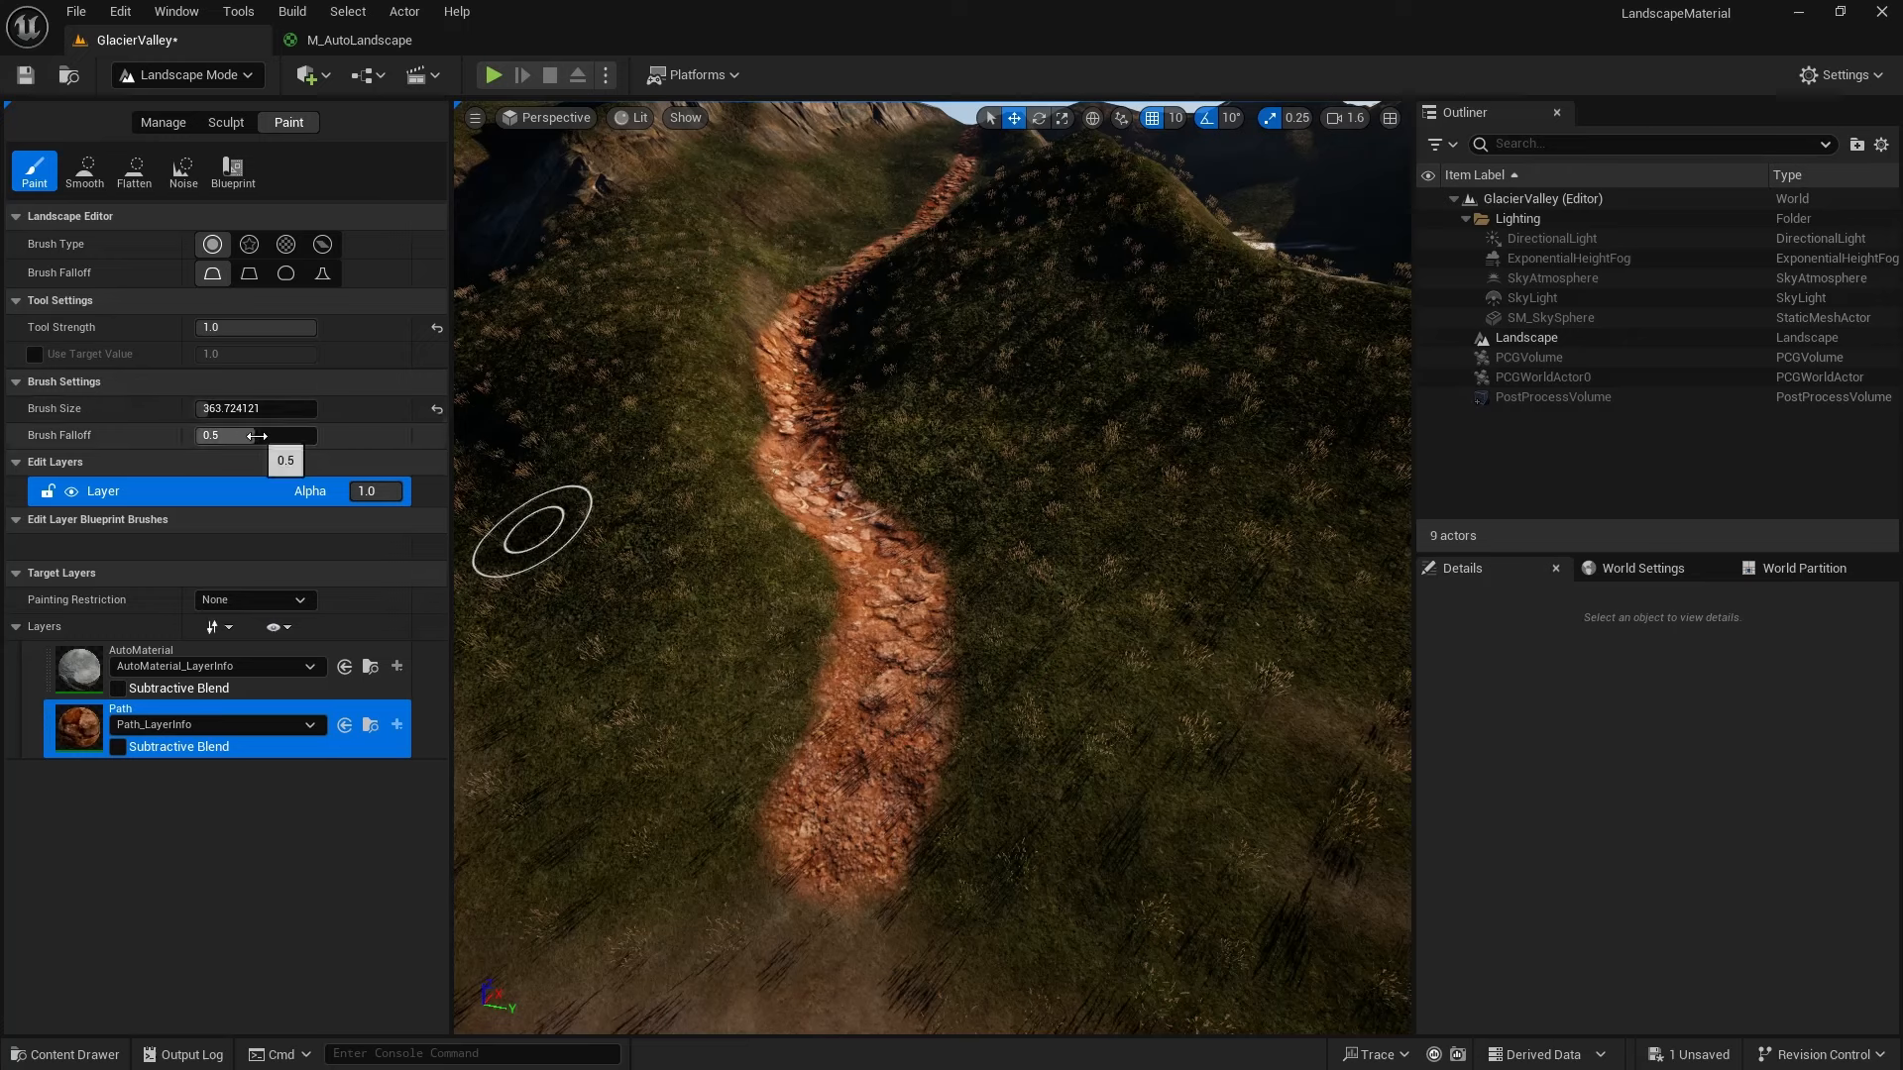
{"action": "left_click_drag", "start_coordinate": [248, 434], "coordinate": [314, 435]}
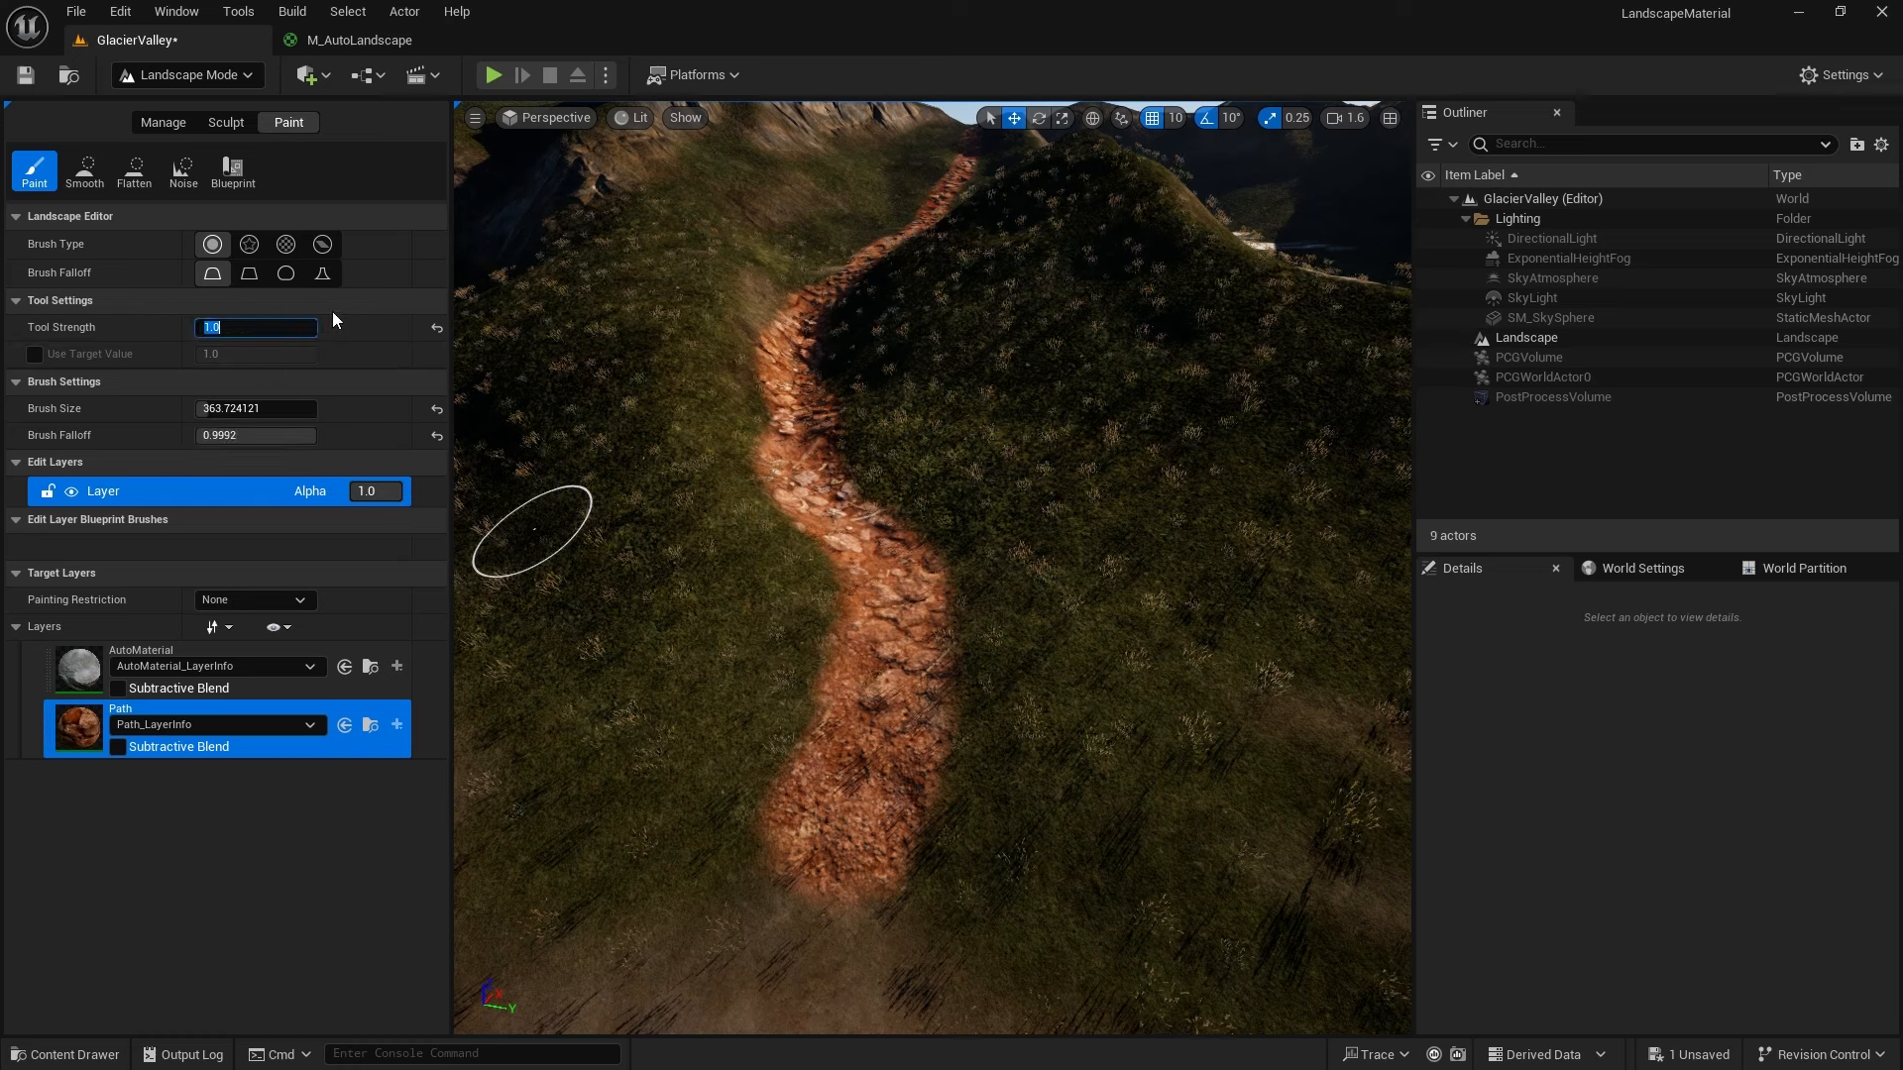
{"action": "type", "text": ".3"}
{"action": "key", "text": "Return"}
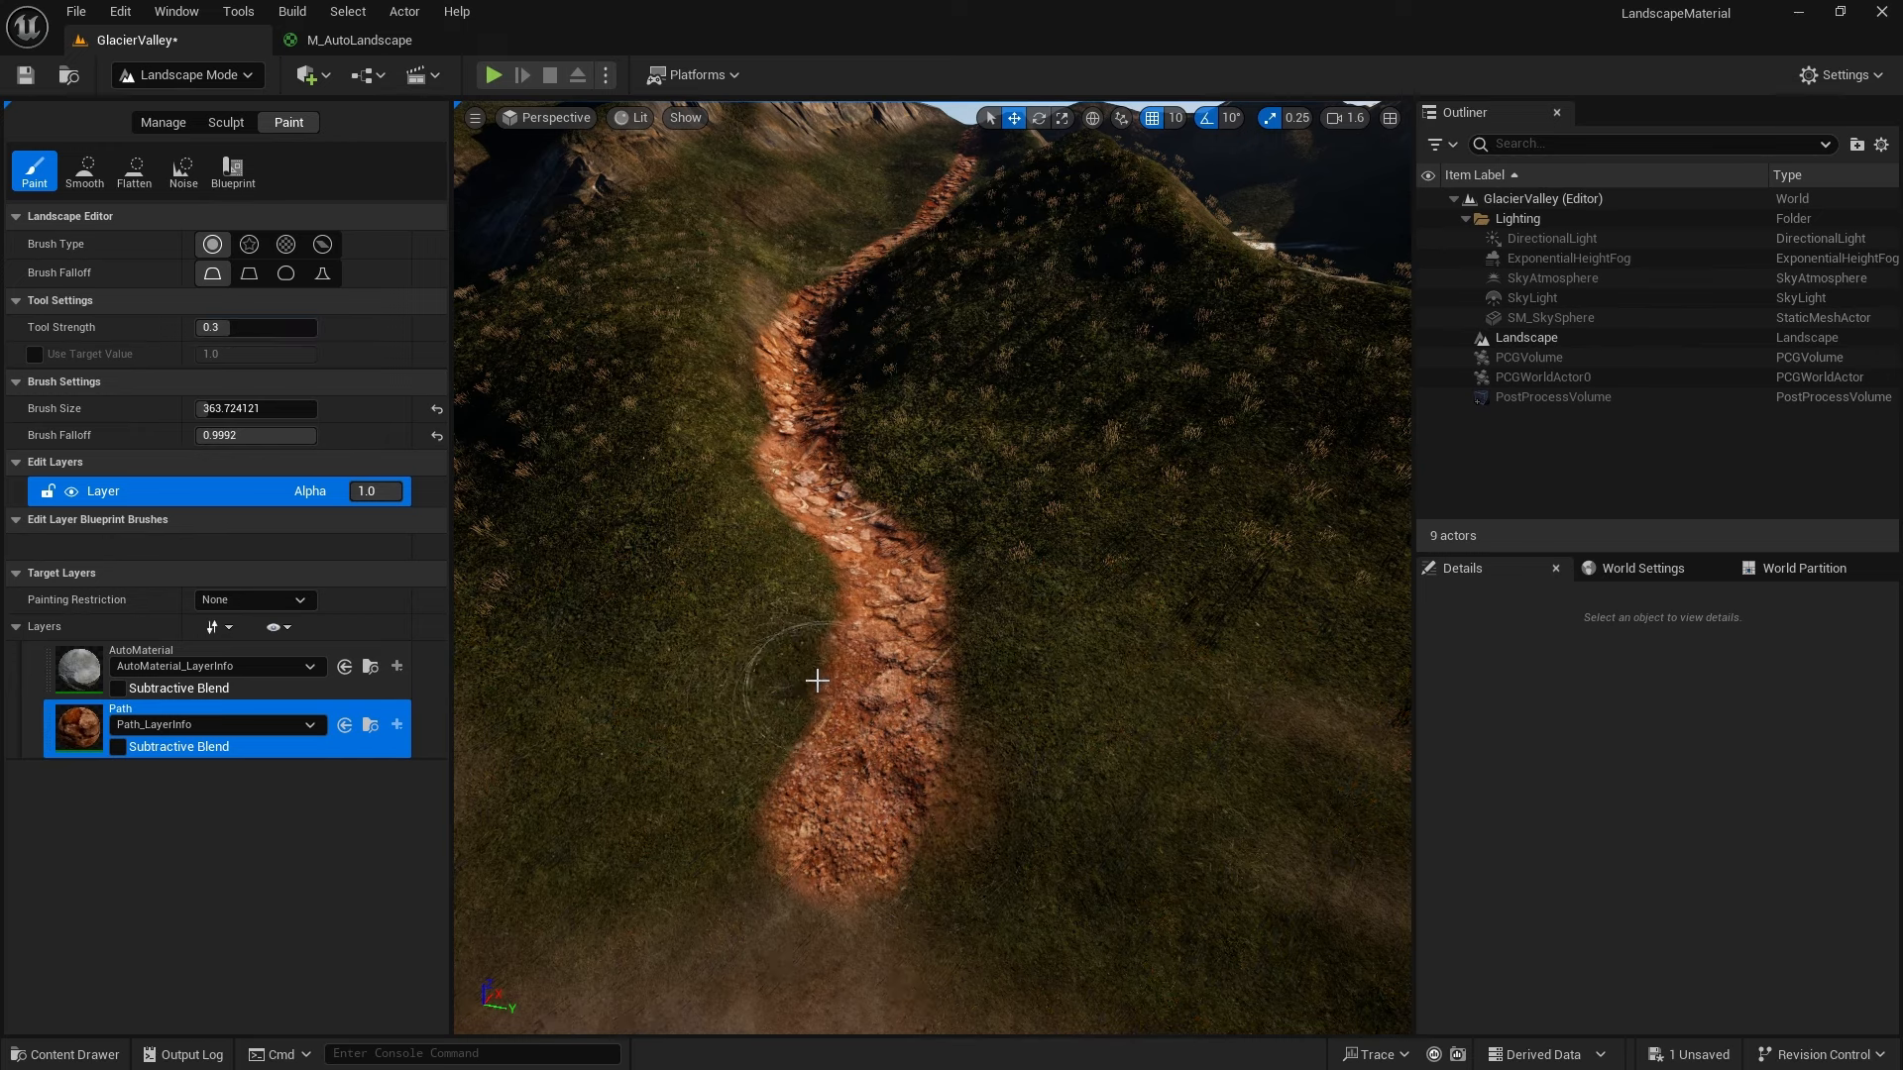
Paint soft, faint Path strokes along both edges of the trail's lower end to blend it into the grass
{"action": "mouse_move", "coordinate": [769, 723]}
{"action": "left_mouse_down"}
{"action": "mouse_move", "coordinate": [799, 598]}
{"action": "mouse_move", "coordinate": [743, 693]}
{"action": "mouse_move", "coordinate": [753, 863]}
{"action": "left_mouse_up"}
{"action": "mouse_move", "coordinate": [942, 616]}
{"action": "left_mouse_down"}
{"action": "mouse_move", "coordinate": [959, 778]}
{"action": "mouse_move", "coordinate": [1007, 782]}
{"action": "mouse_move", "coordinate": [991, 753]}
{"action": "left_mouse_up"}
{"action": "mouse_move", "coordinate": [811, 618]}
{"action": "left_mouse_down"}
{"action": "mouse_move", "coordinate": [722, 680]}
{"action": "mouse_move", "coordinate": [943, 629]}
{"action": "mouse_move", "coordinate": [966, 782]}
{"action": "mouse_move", "coordinate": [943, 863]}
{"action": "mouse_move", "coordinate": [964, 650]}
{"action": "mouse_move", "coordinate": [1011, 695]}
{"action": "left_mouse_up"}
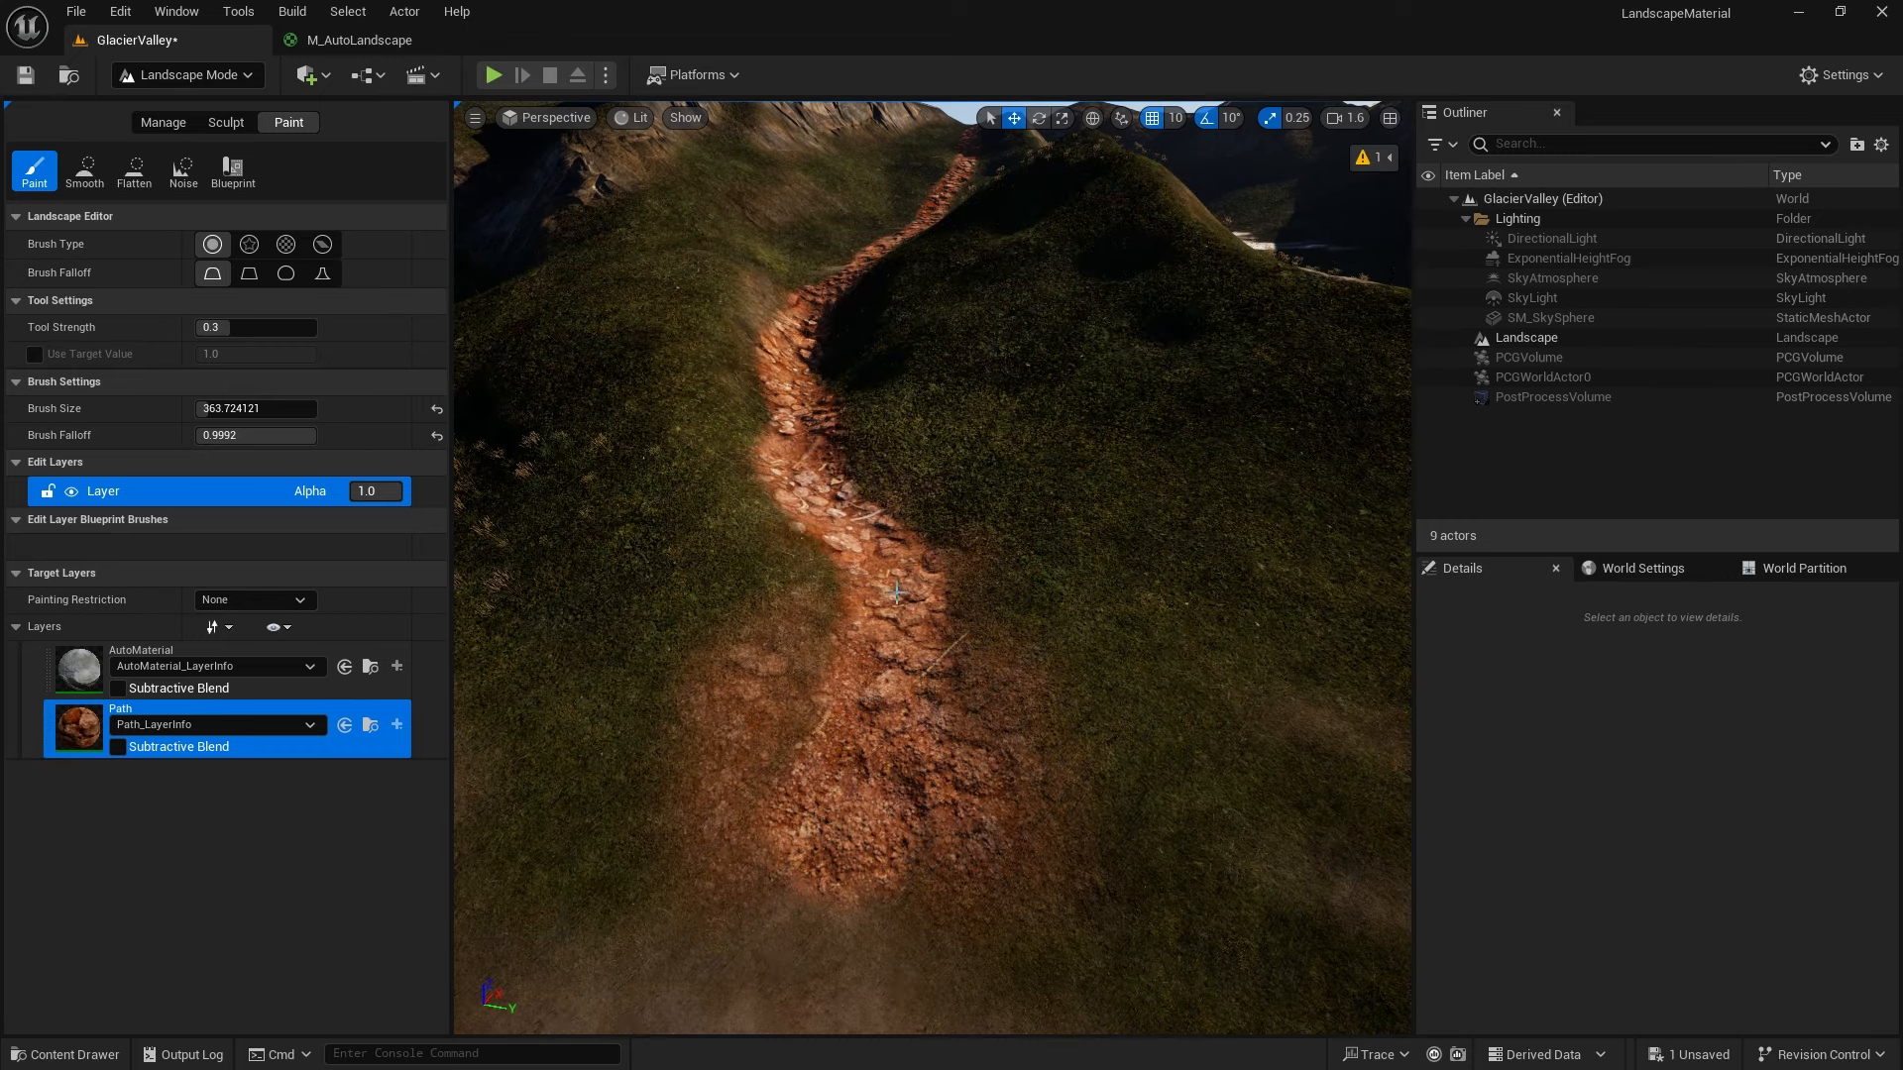
Paint faint Path patches on the muddy valley floor around the puddles and the small rock
{"action": "key", "text": "s"}
{"action": "mouse_move", "coordinate": [1070, 673]}
{"action": "right_mouse_down"}
{"action": "mouse_move", "coordinate": [1043, 656]}
{"action": "mouse_move", "coordinate": [1021, 684]}
{"action": "mouse_move", "coordinate": [1045, 700]}
{"action": "mouse_move", "coordinate": [1017, 699]}
{"action": "mouse_move", "coordinate": [963, 656]}
{"action": "mouse_move", "coordinate": [904, 733]}
{"action": "mouse_move", "coordinate": [918, 721]}
{"action": "mouse_move", "coordinate": [834, 689]}
{"action": "mouse_move", "coordinate": [874, 704]}
{"action": "mouse_move", "coordinate": [925, 676]}
{"action": "mouse_move", "coordinate": [941, 698]}
{"action": "mouse_move", "coordinate": [918, 699]}
{"action": "mouse_move", "coordinate": [940, 678]}
{"action": "mouse_move", "coordinate": [882, 658]}
{"action": "mouse_move", "coordinate": [860, 676]}
{"action": "mouse_move", "coordinate": [870, 650]}
{"action": "right_mouse_up"}
{"action": "key", "text": "s"}
{"action": "key", "text": "s"}
{"action": "key", "text": "w"}
{"action": "key", "text": "a"}
{"action": "key", "text": "d"}
{"action": "key", "text": "a"}
{"action": "key", "text": "d"}
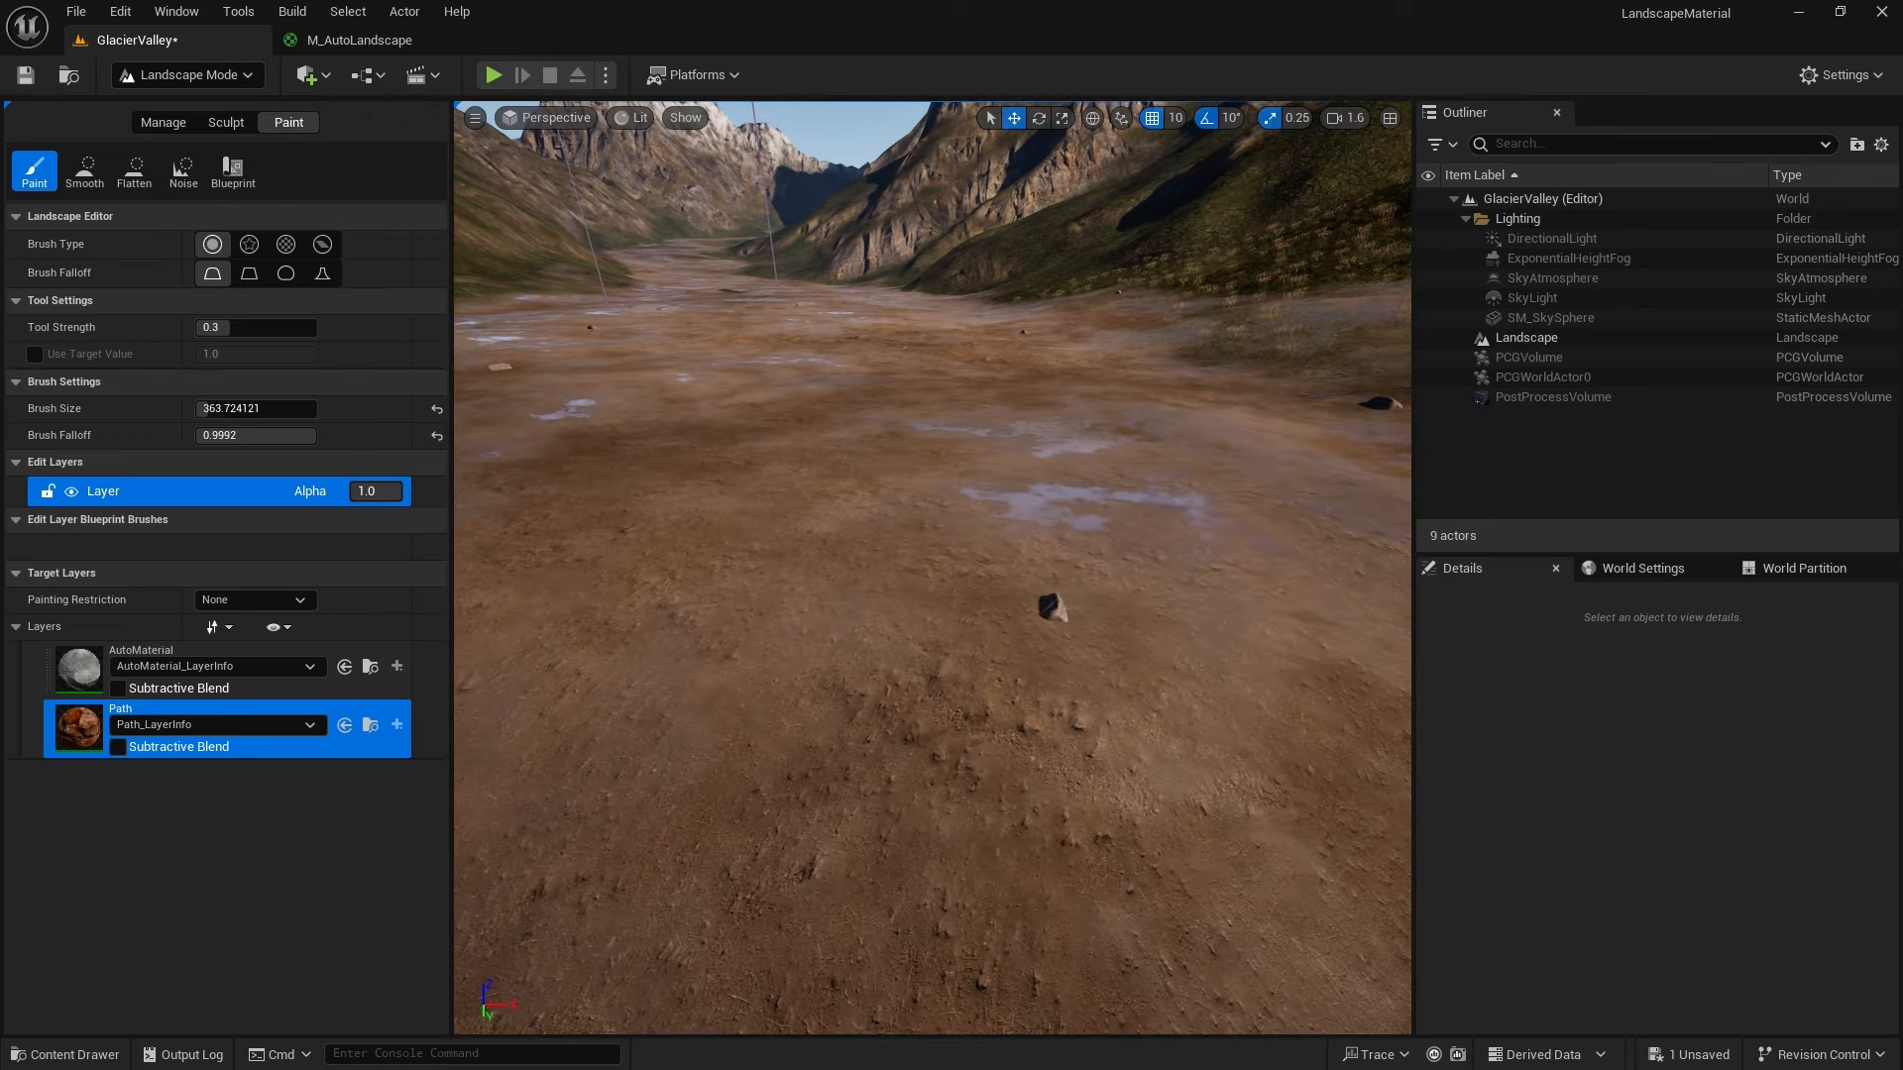
{"action": "left_click_drag", "start_coordinate": [886, 529], "coordinate": [1035, 594]}
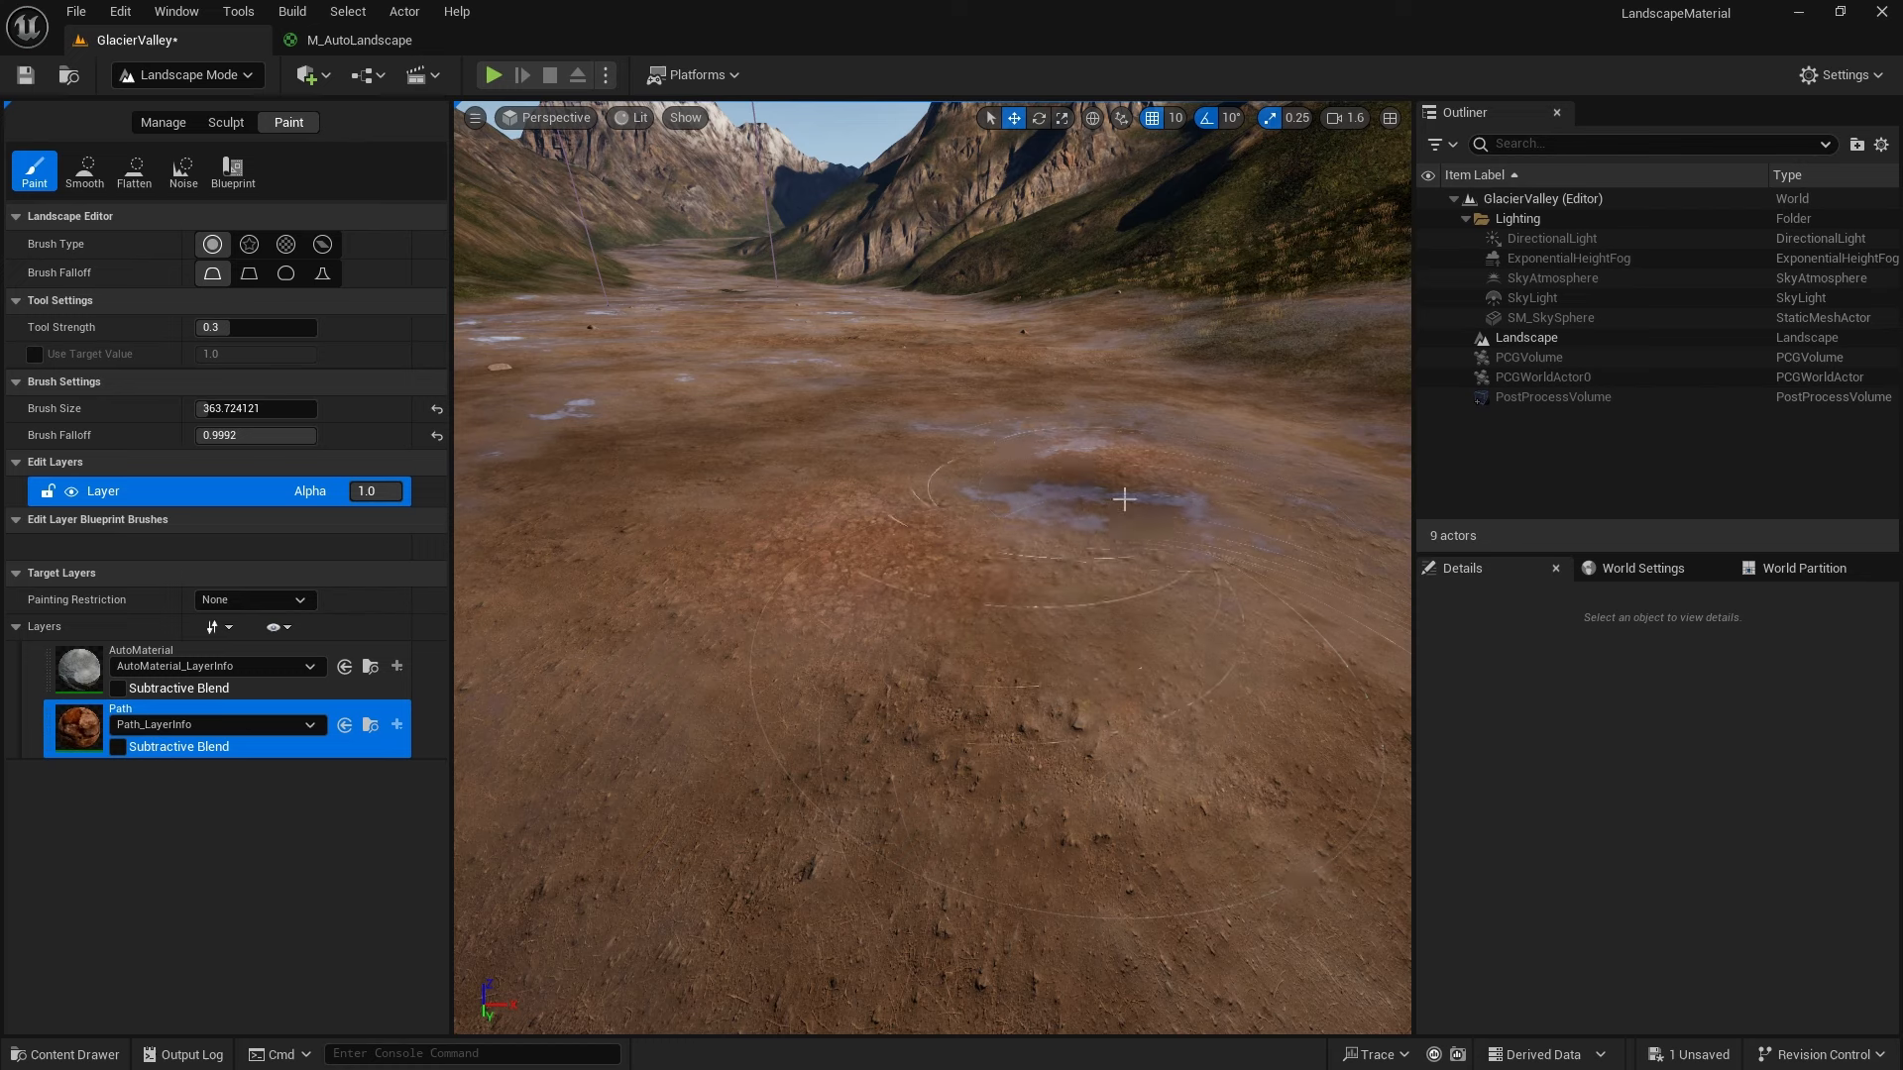
{"action": "left_click_drag", "start_coordinate": [1210, 778], "coordinate": [1288, 693]}
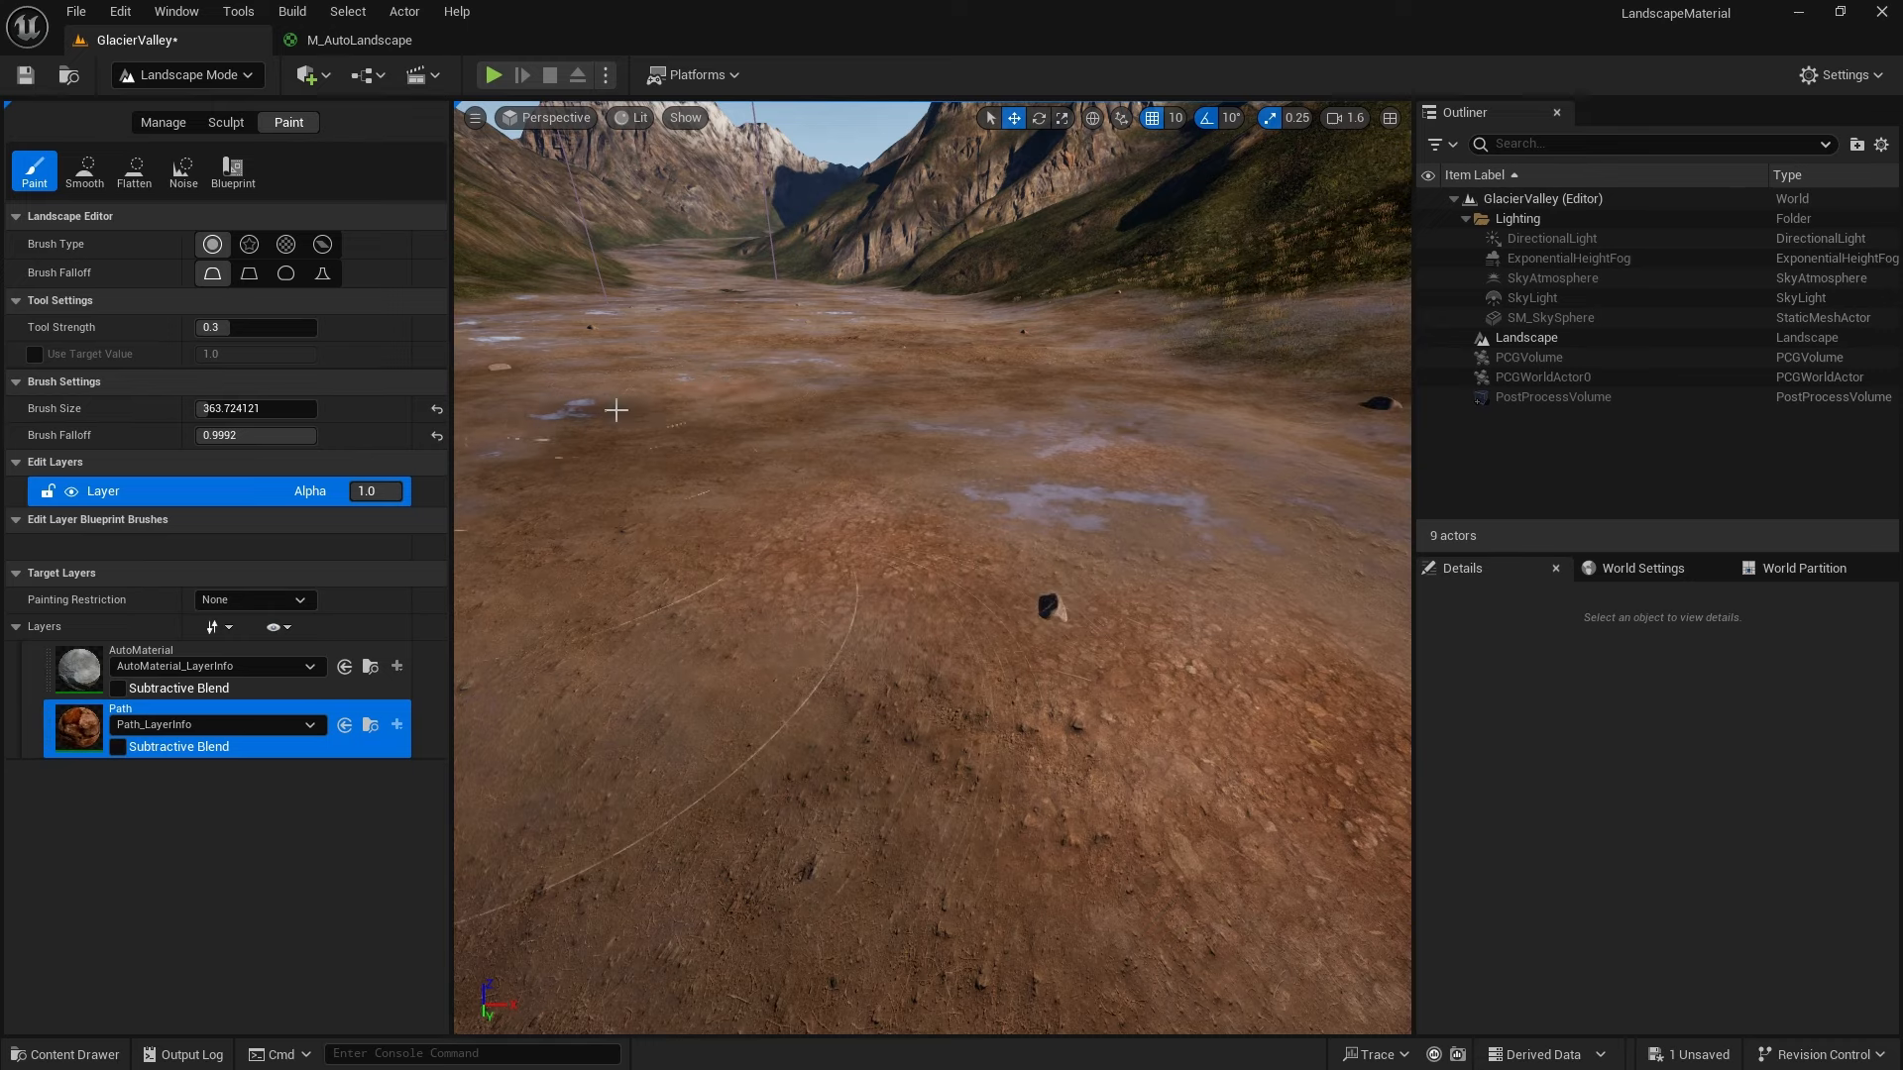
Examine how the painted Path layer blends with the ground on the valley floor and at the lower end of the hill trail
{"action": "mouse_move", "coordinate": [696, 655]}
{"action": "right_mouse_down"}
{"action": "mouse_move", "coordinate": [674, 724]}
{"action": "mouse_move", "coordinate": [748, 669]}
{"action": "mouse_move", "coordinate": [697, 655]}
{"action": "right_mouse_up"}
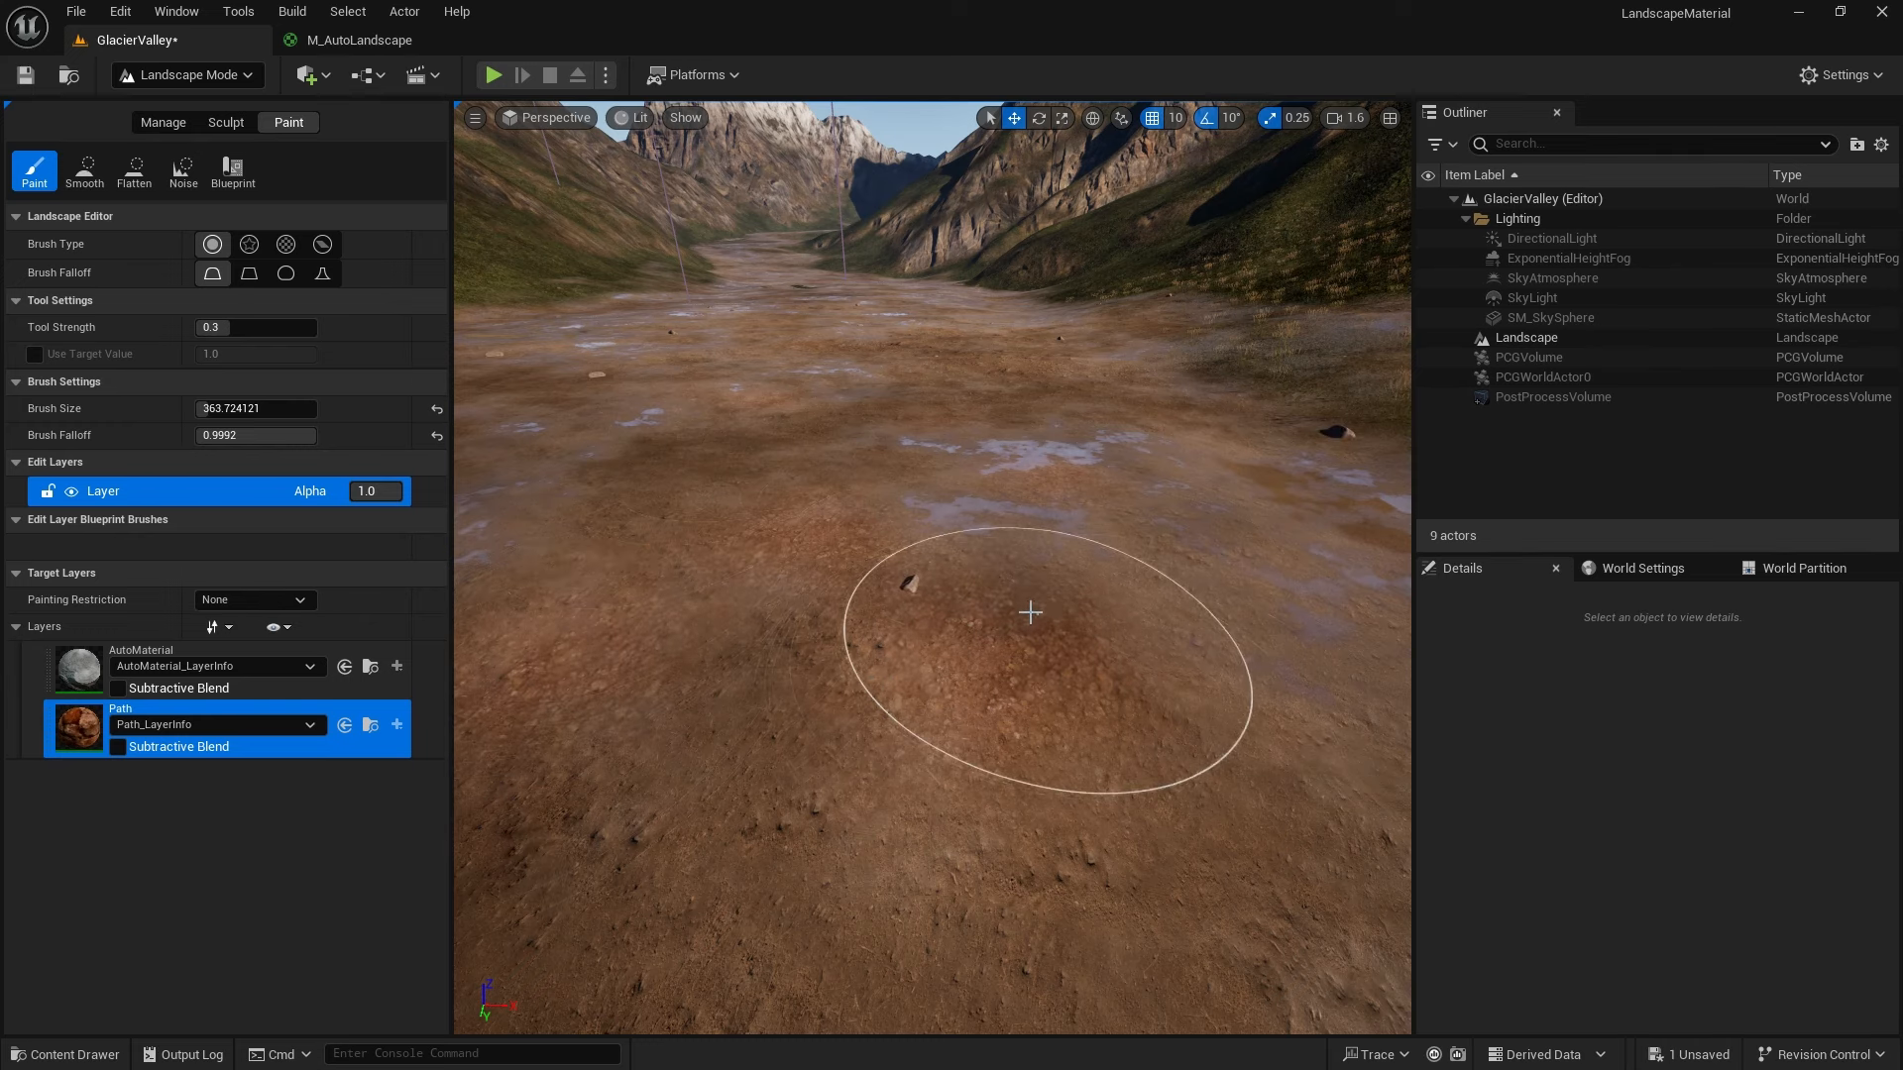
{"action": "right_click_drag", "start_coordinate": [1207, 525], "coordinate": [1397, 504]}
{"action": "key", "text": "w"}
{"action": "key", "text": "e"}
{"action": "right_click_drag", "start_coordinate": [897, 683], "coordinate": [954, 681]}
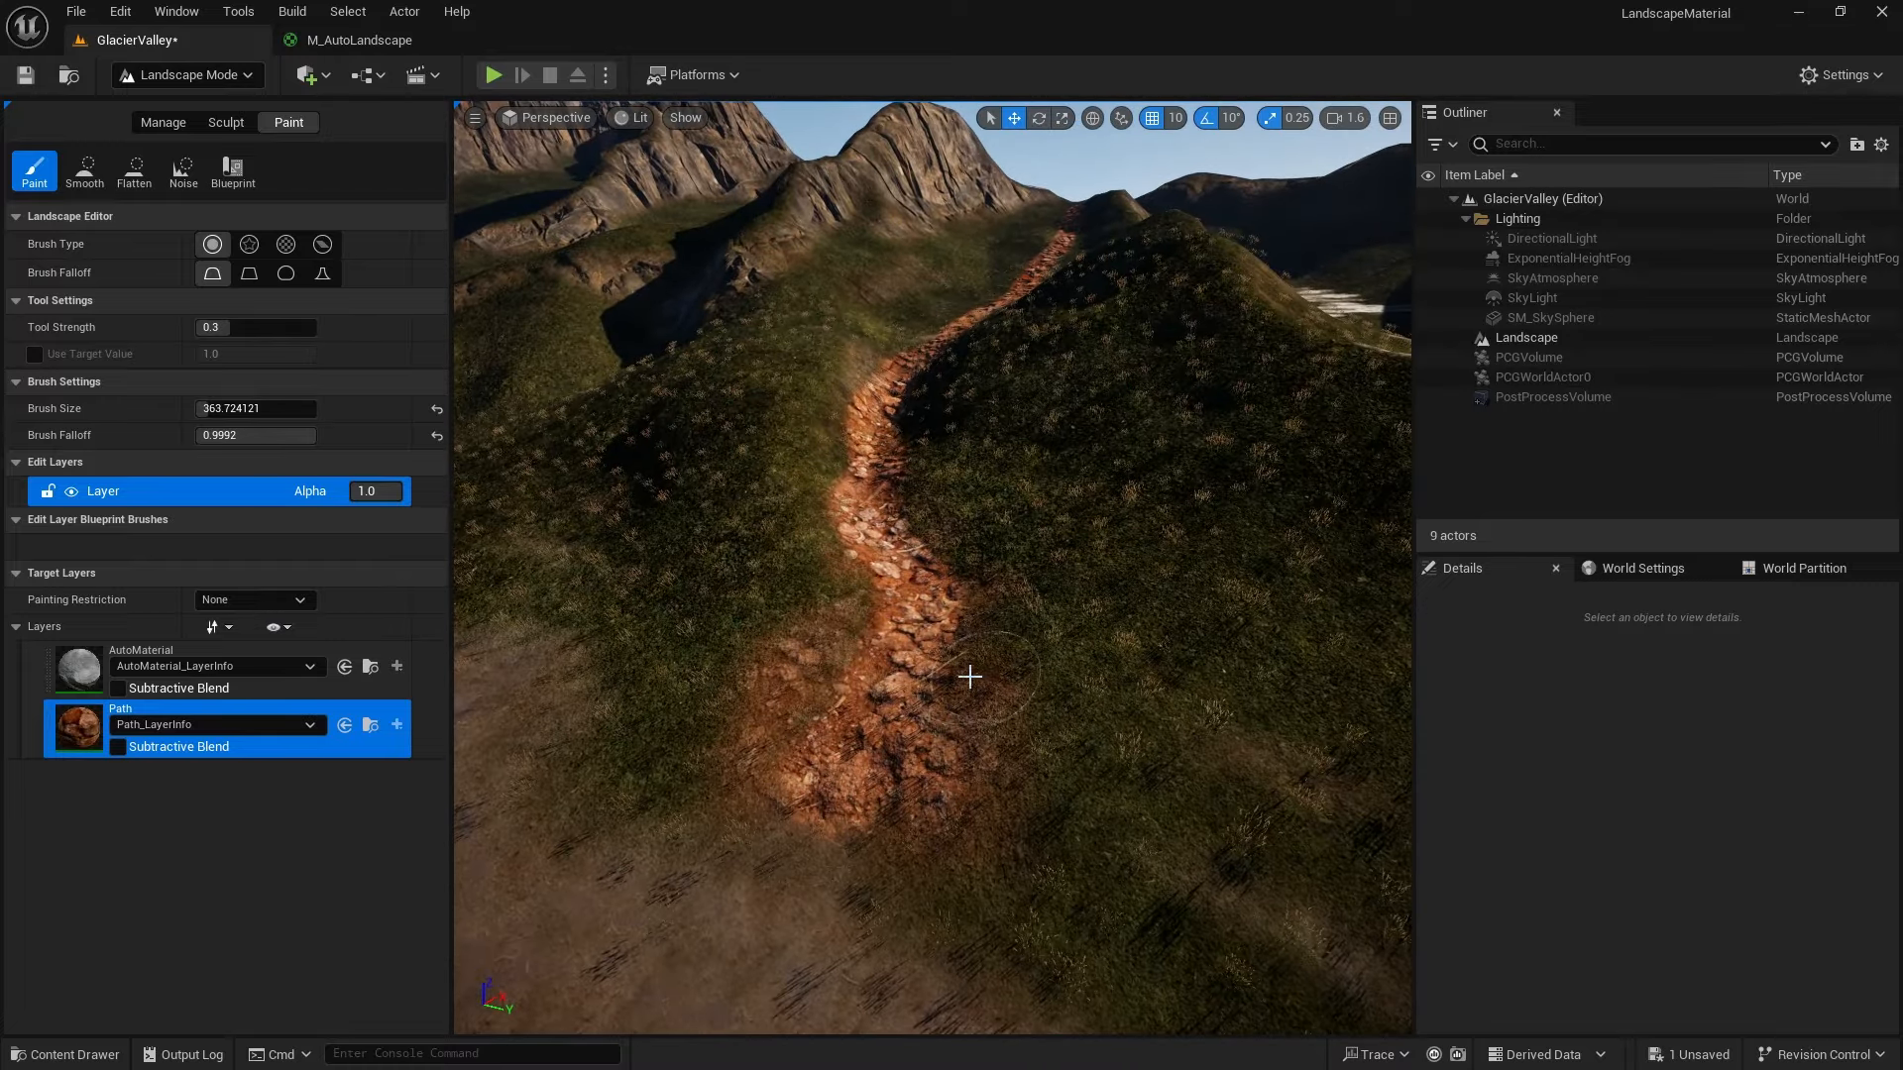
{"action": "mouse_move", "coordinate": [956, 682]}
{"action": "right_mouse_down"}
{"action": "mouse_move", "coordinate": [838, 692]}
{"action": "mouse_move", "coordinate": [855, 706]}
{"action": "mouse_move", "coordinate": [956, 682]}
{"action": "right_mouse_up"}
{"action": "key", "text": "q"}
{"action": "key", "text": "a"}
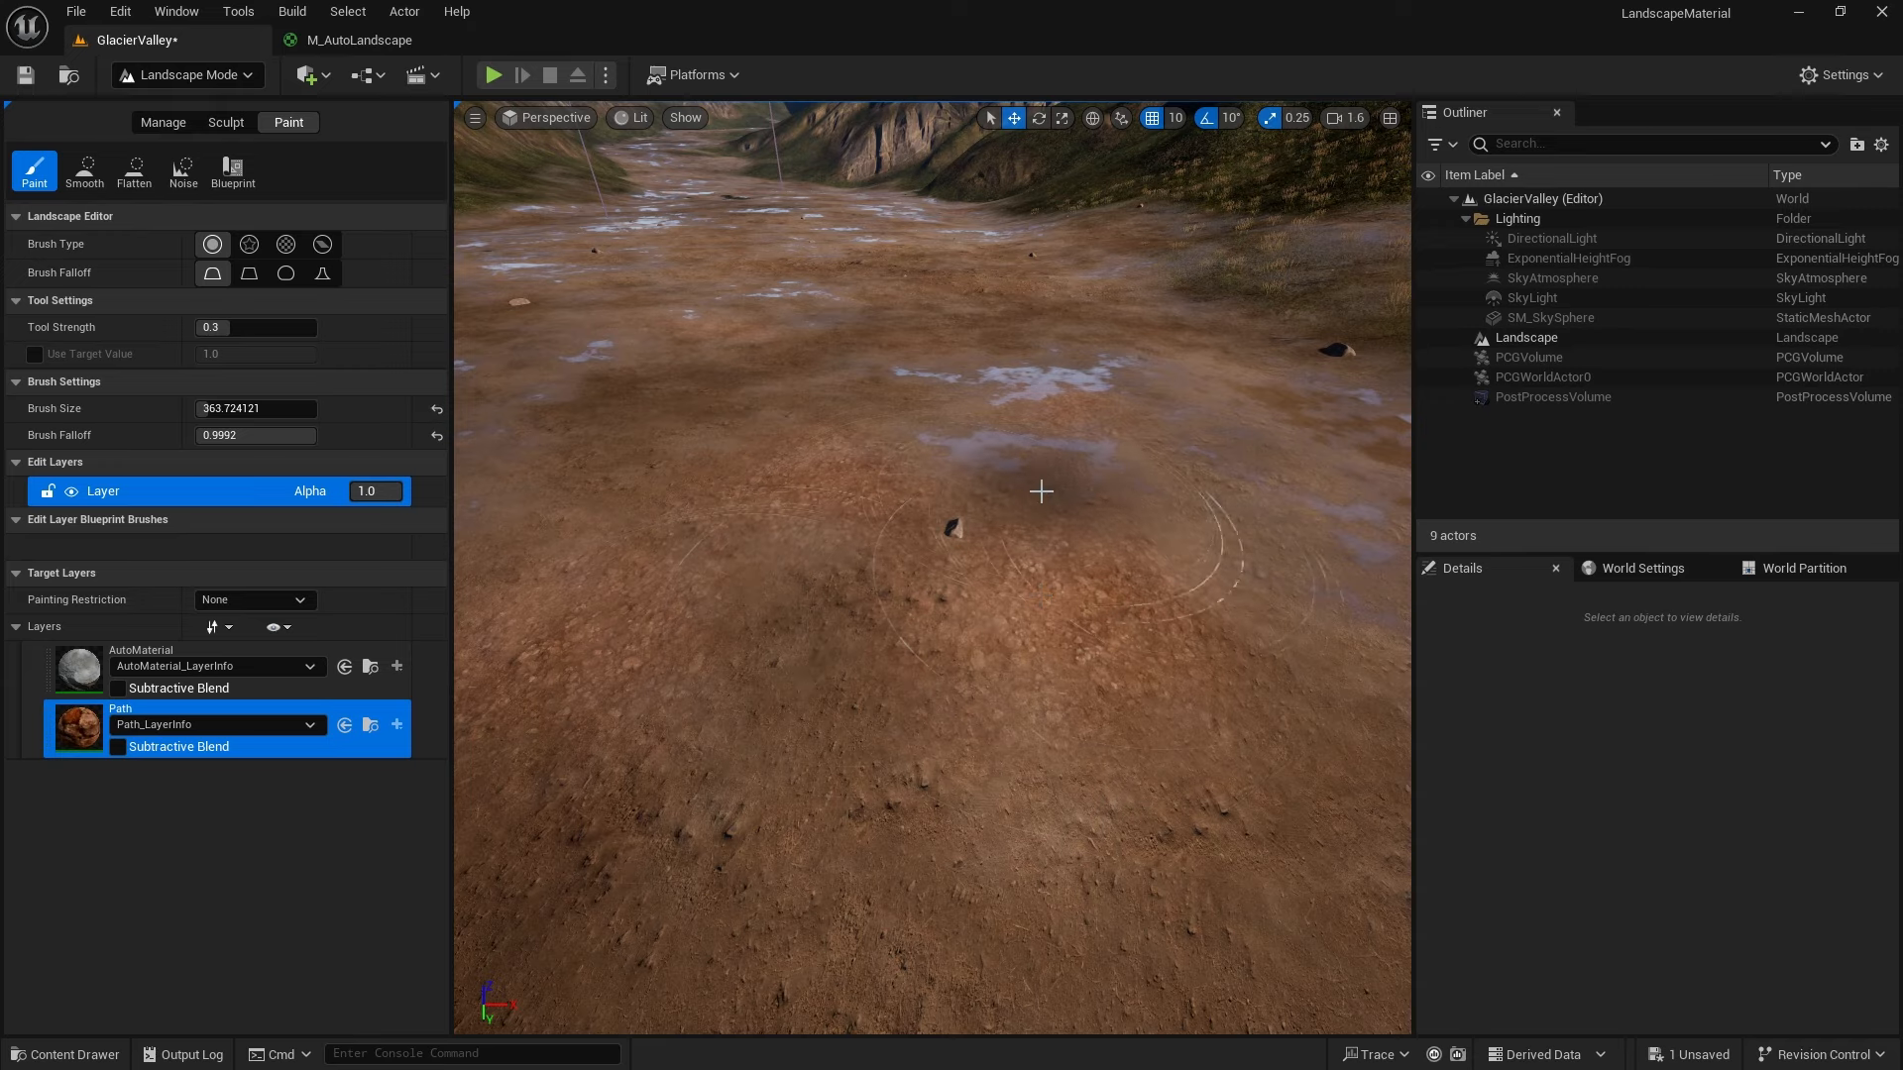
{"action": "mouse_move", "coordinate": [995, 467]}
{"action": "right_mouse_down"}
{"action": "mouse_move", "coordinate": [1179, 432]}
{"action": "mouse_move", "coordinate": [1199, 360]}
{"action": "mouse_move", "coordinate": [1307, 348]}
{"action": "mouse_move", "coordinate": [1326, 363]}
{"action": "mouse_move", "coordinate": [1304, 393]}
{"action": "mouse_move", "coordinate": [1330, 369]}
{"action": "right_mouse_up"}
{"action": "key", "text": "e"}
{"action": "key", "text": "w"}
{"action": "key", "text": "q"}
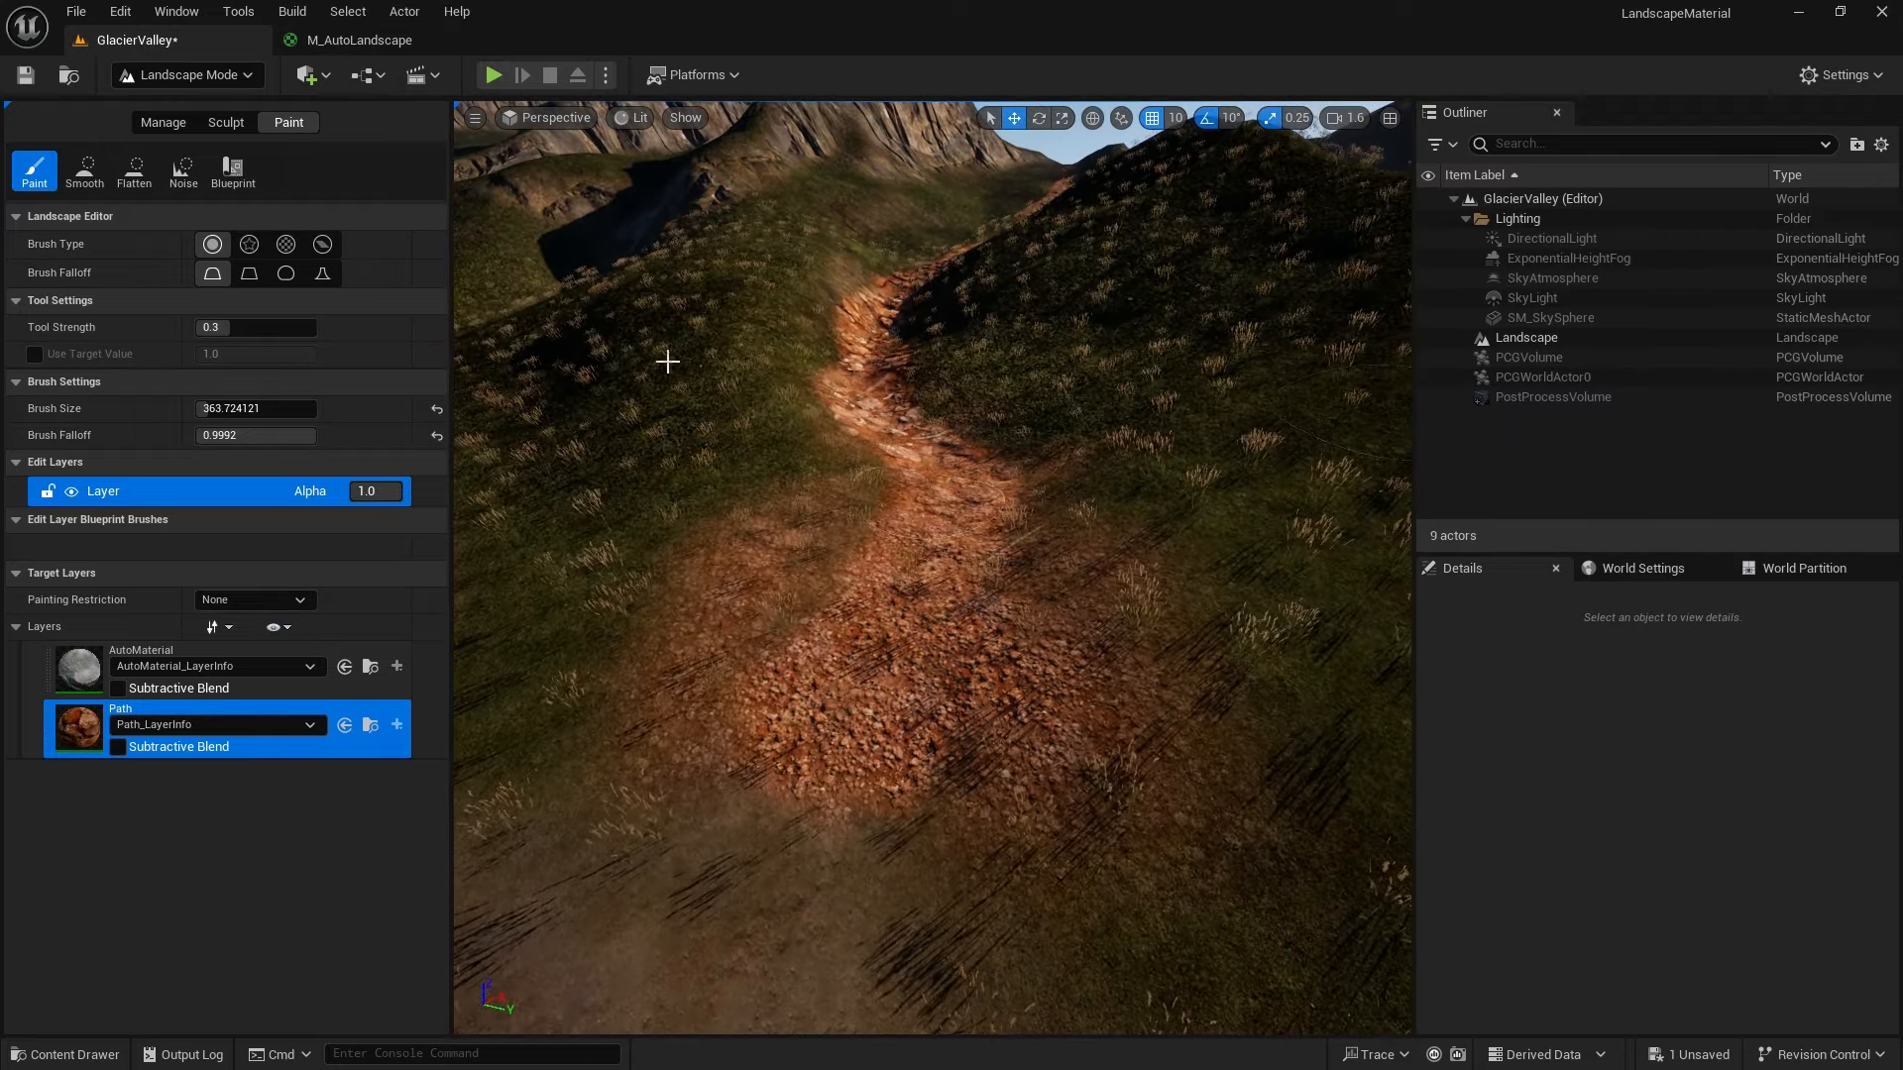
Switch the editor to Selection mode and open the project's top-level Content folder
{"action": "left_click", "coordinate": [244, 79]}
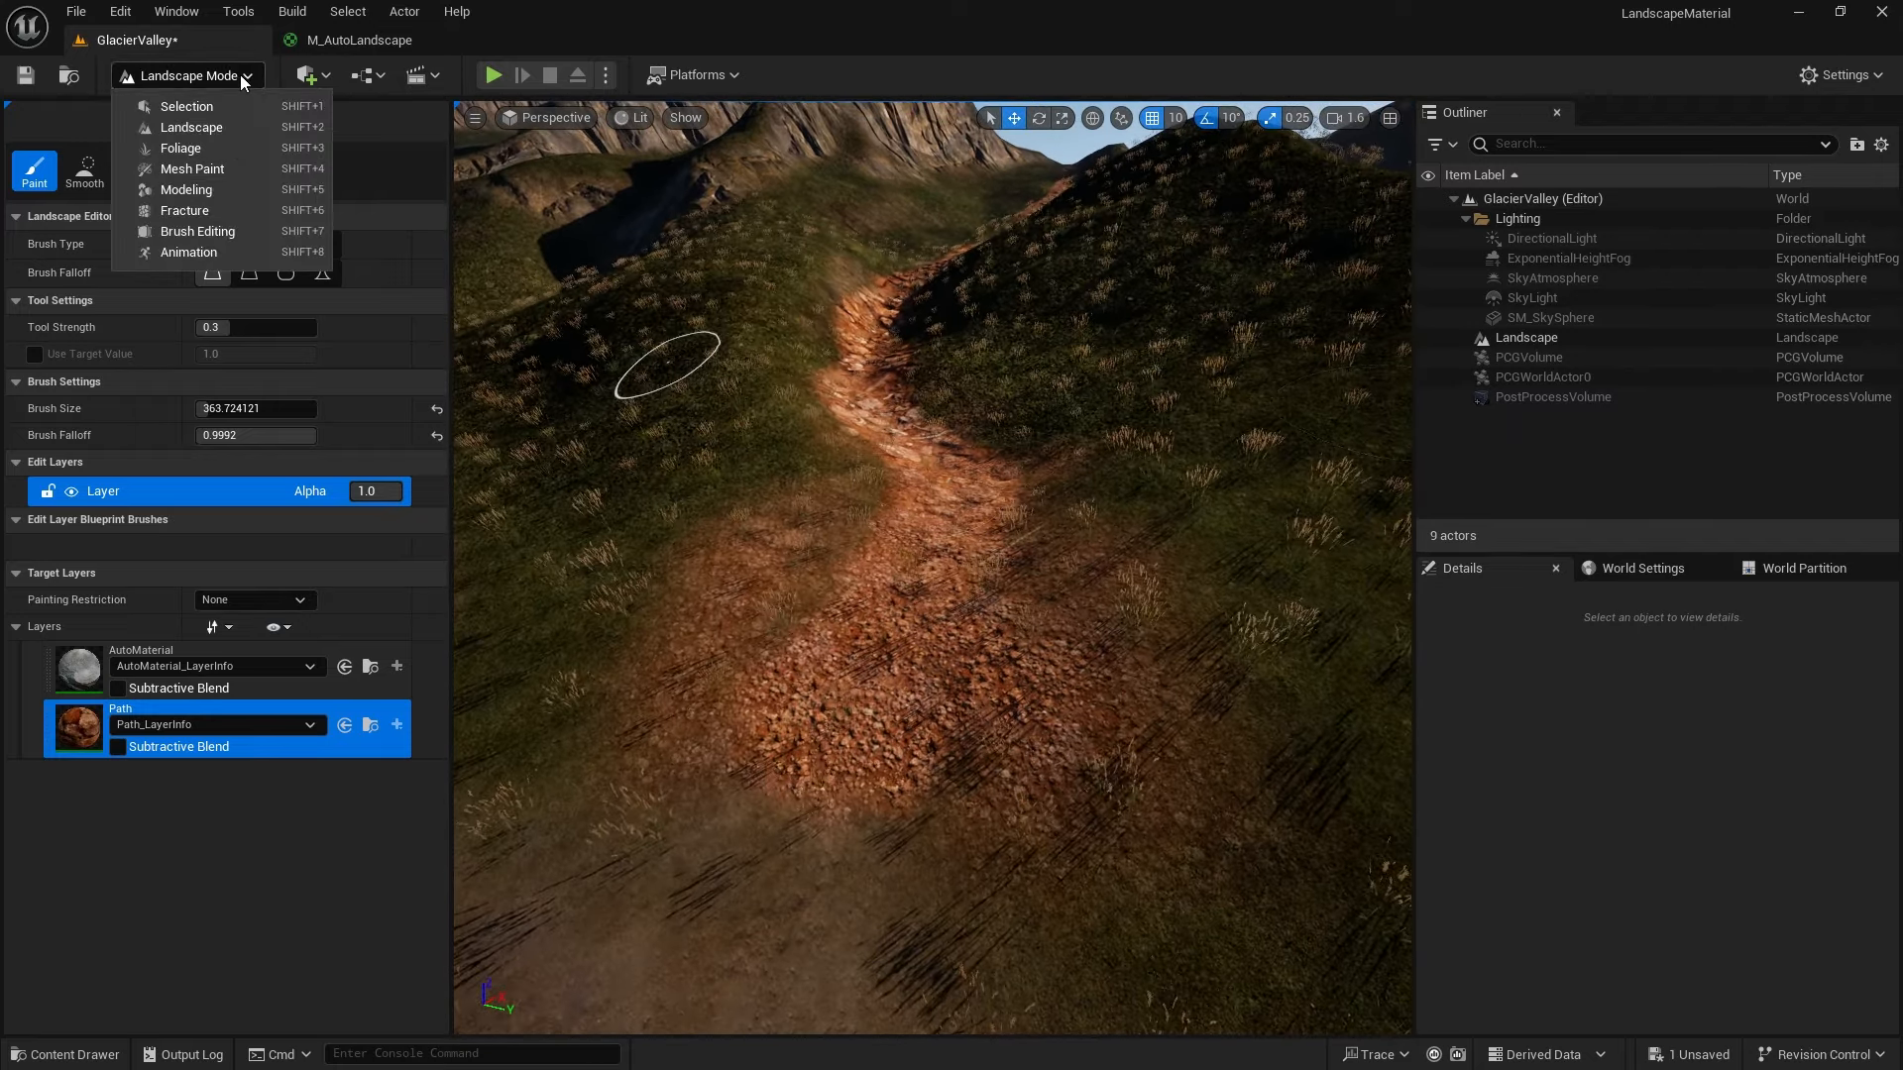
{"action": "left_click", "coordinate": [186, 107]}
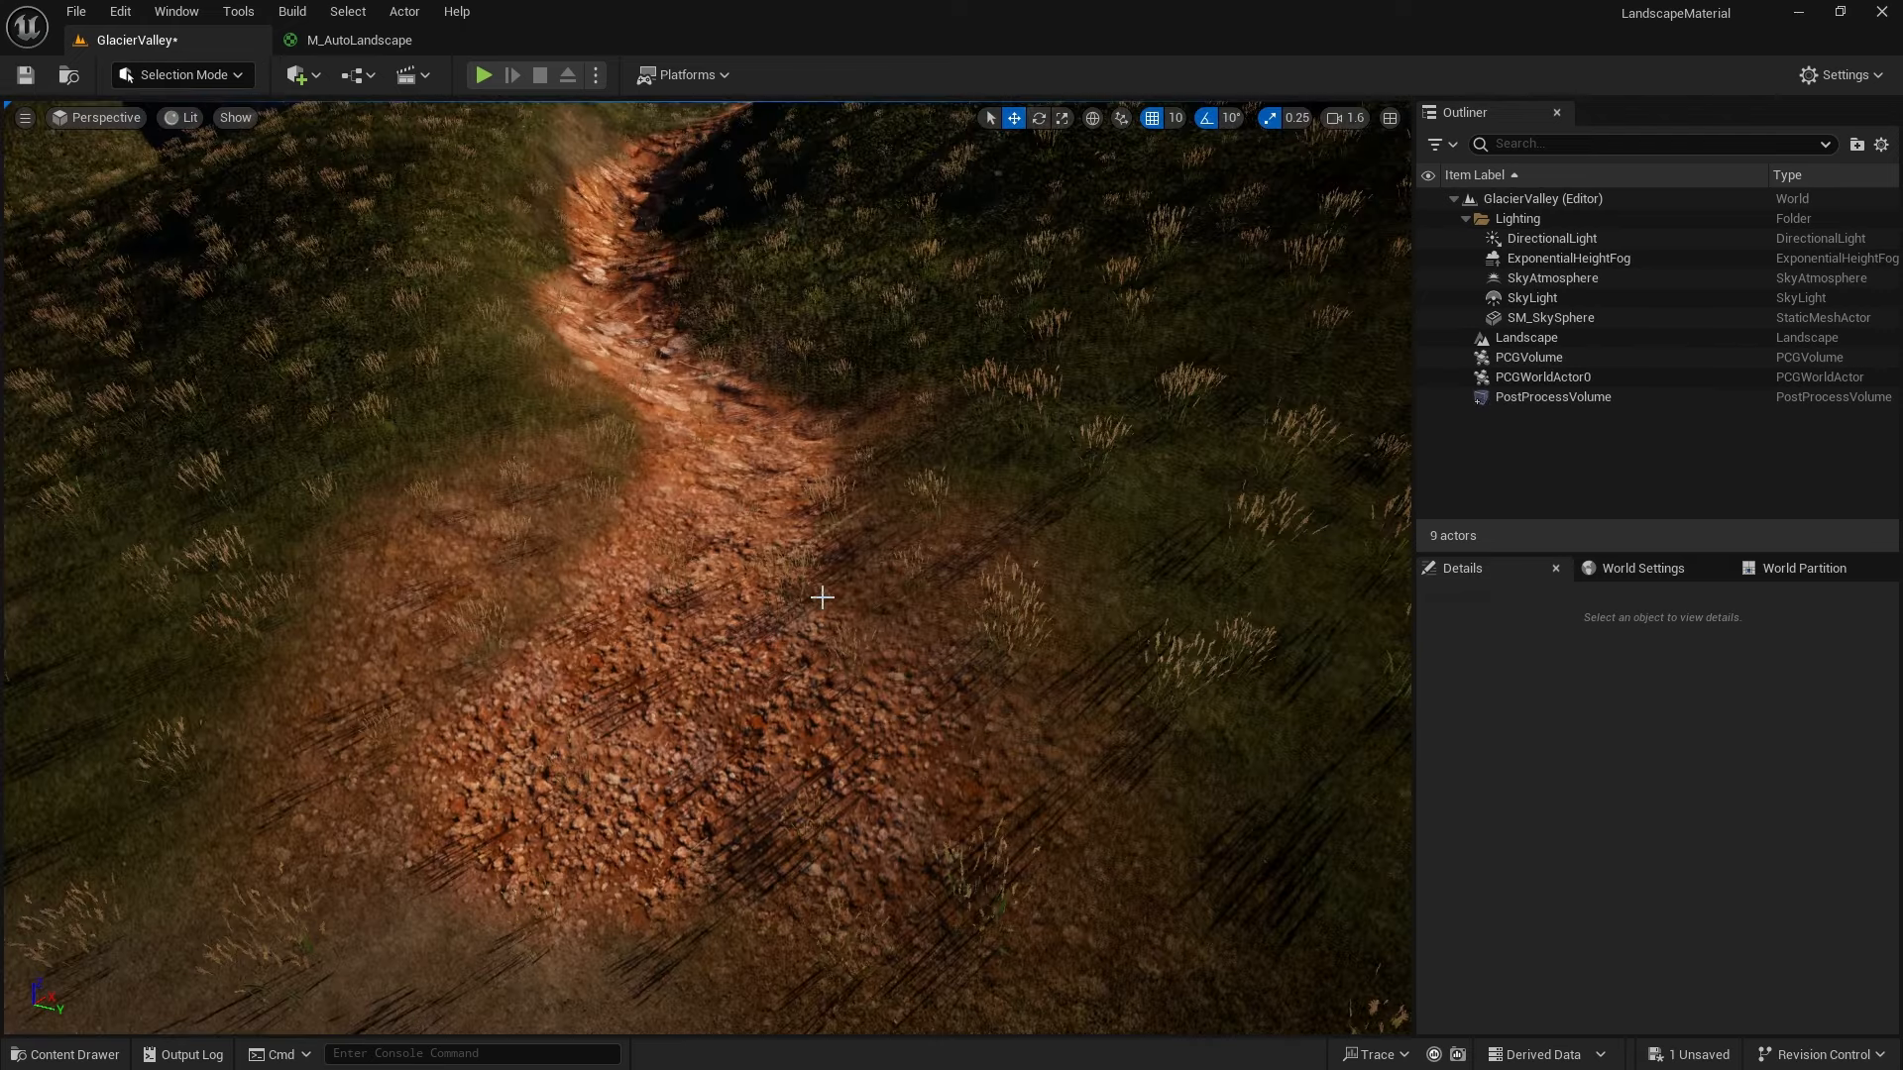
{"action": "mouse_move", "coordinate": [707, 569]}
{"action": "right_mouse_down"}
{"action": "mouse_move", "coordinate": [713, 462]}
{"action": "mouse_move", "coordinate": [753, 574]}
{"action": "right_mouse_up"}
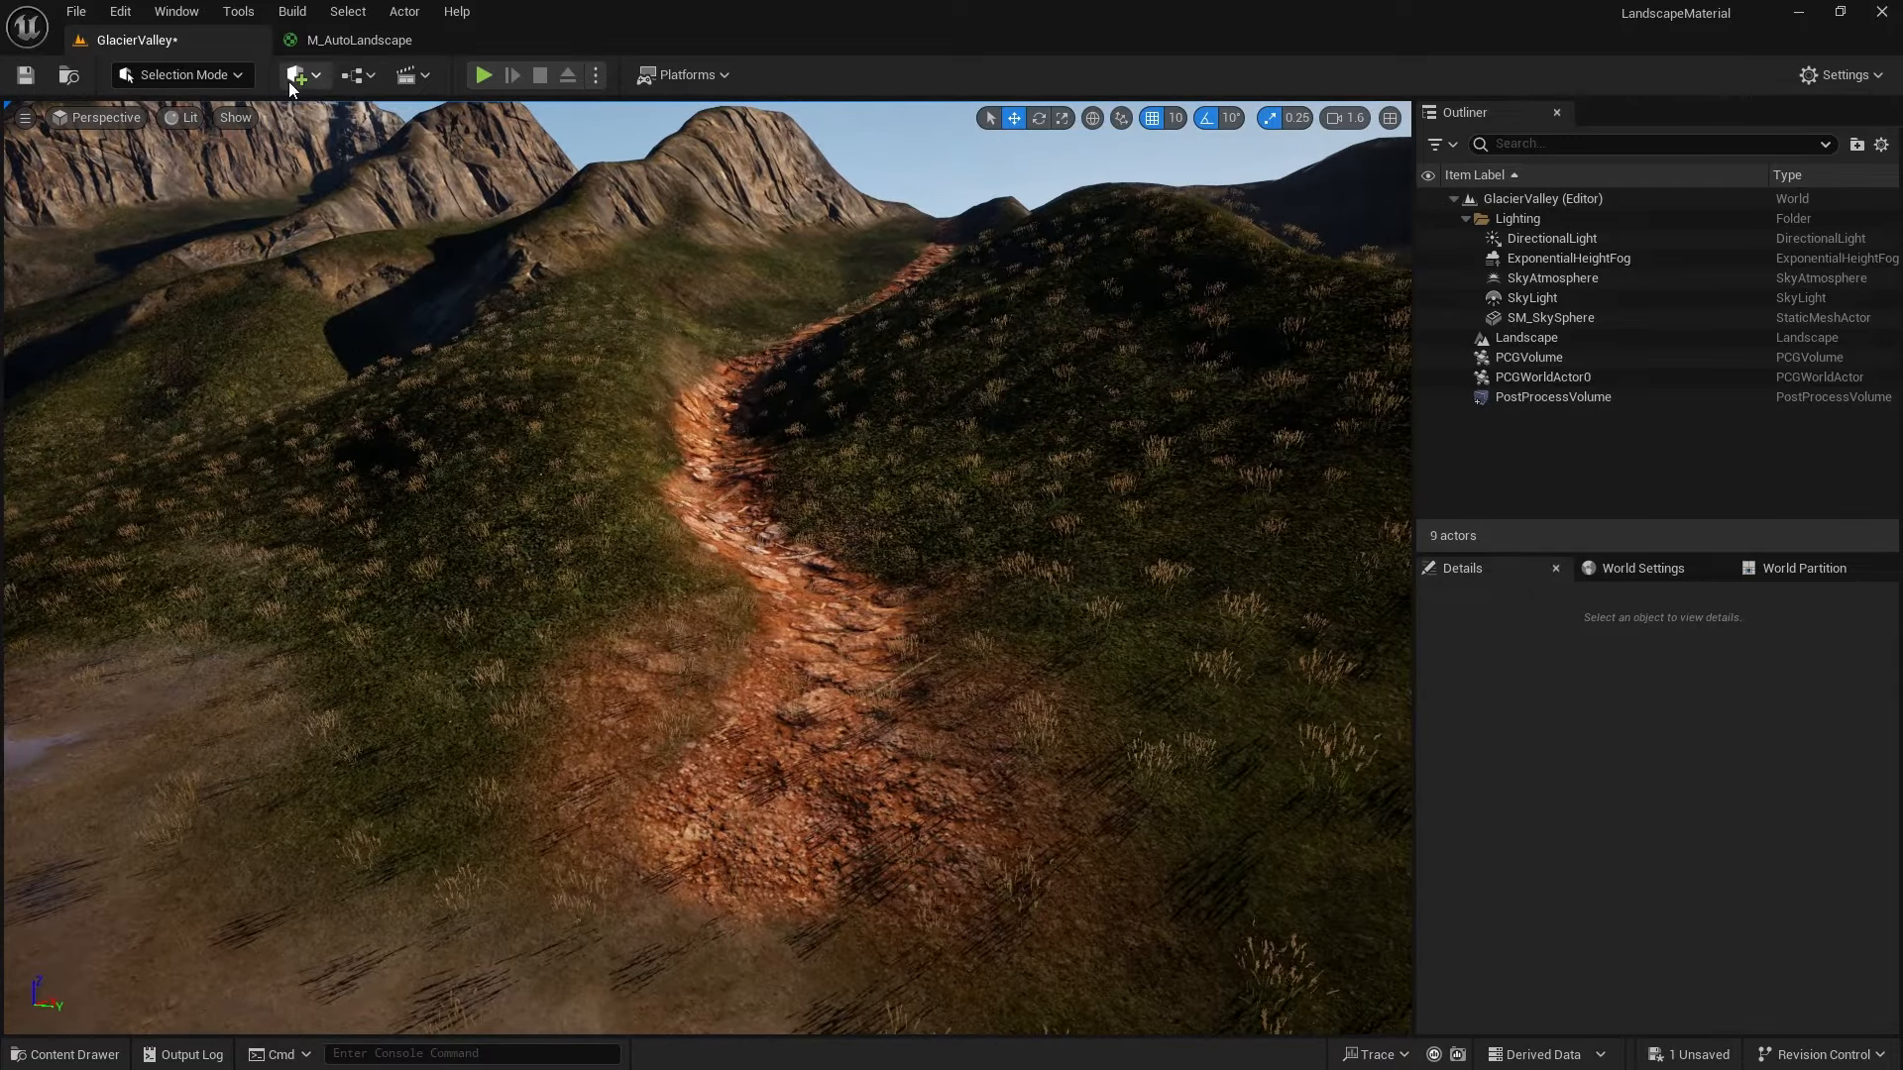
{"action": "key", "text": "ctrl+space"}
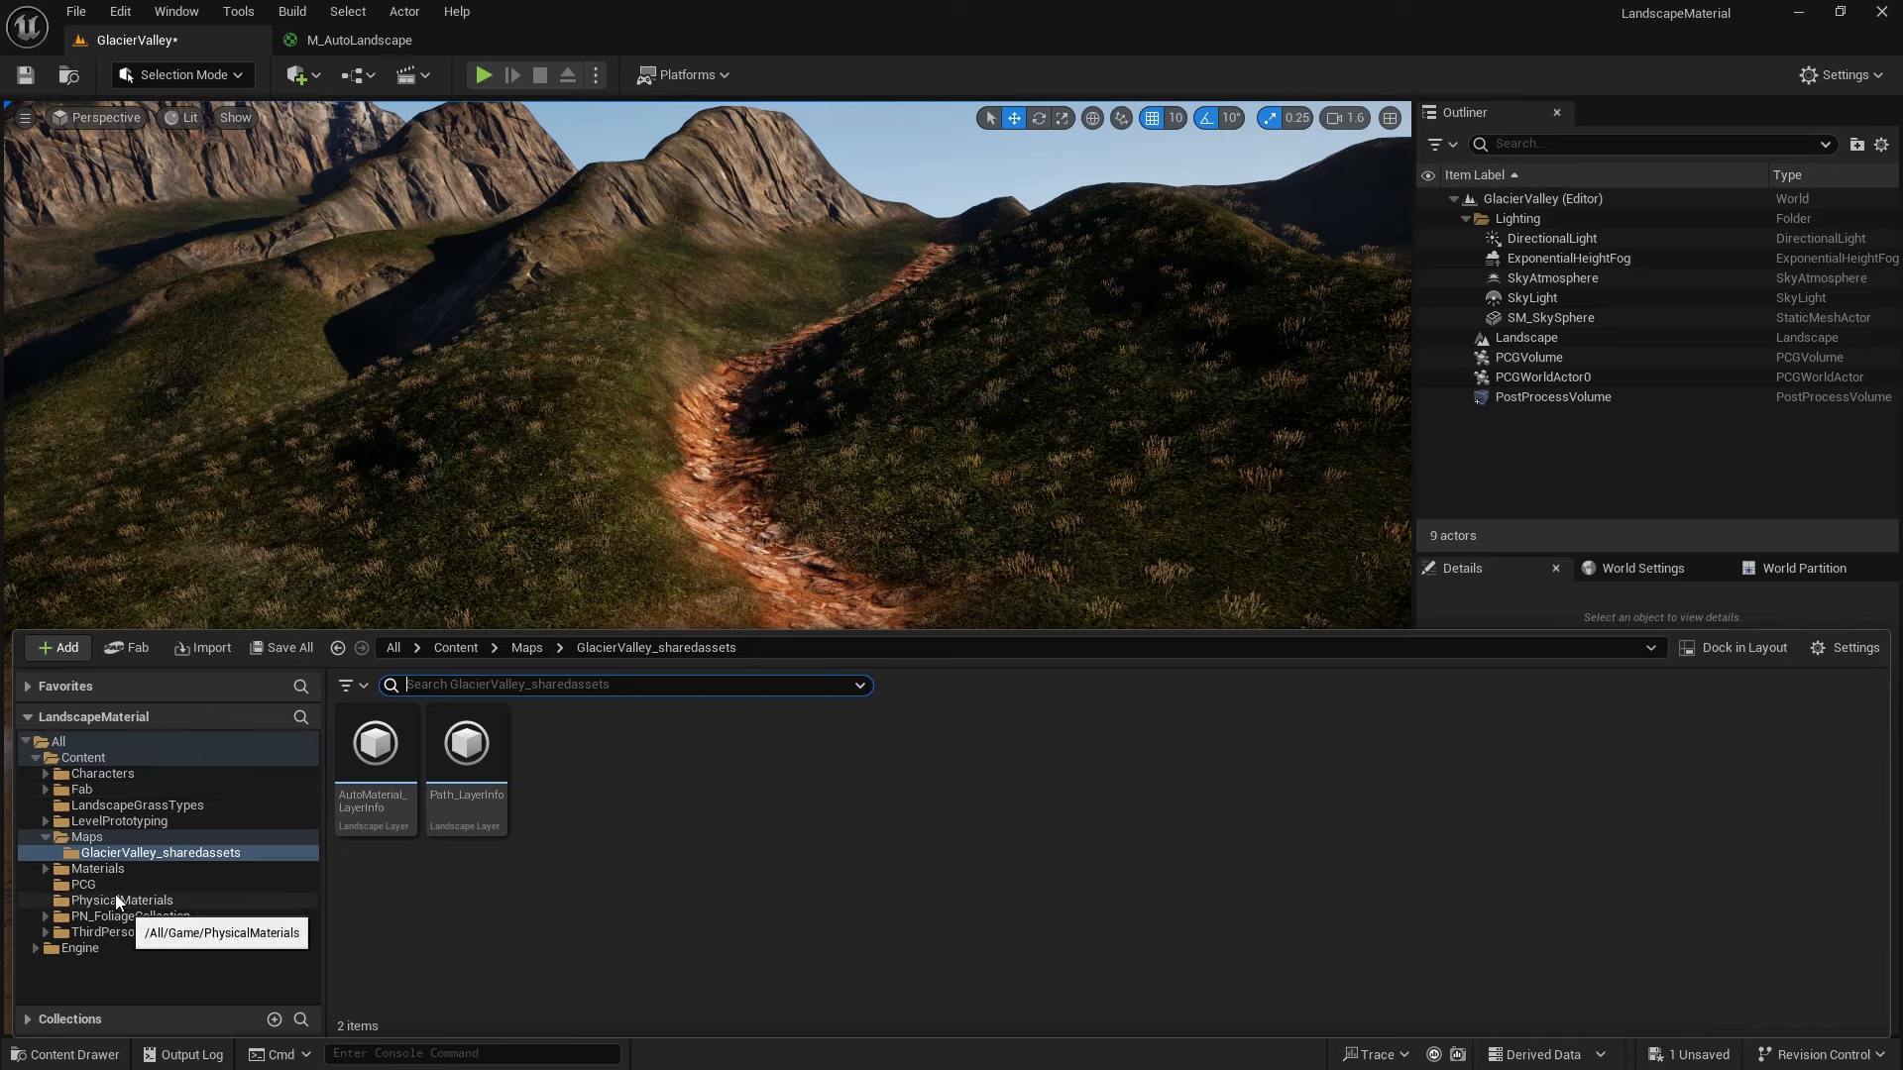
{"action": "left_click", "coordinate": [99, 759]}
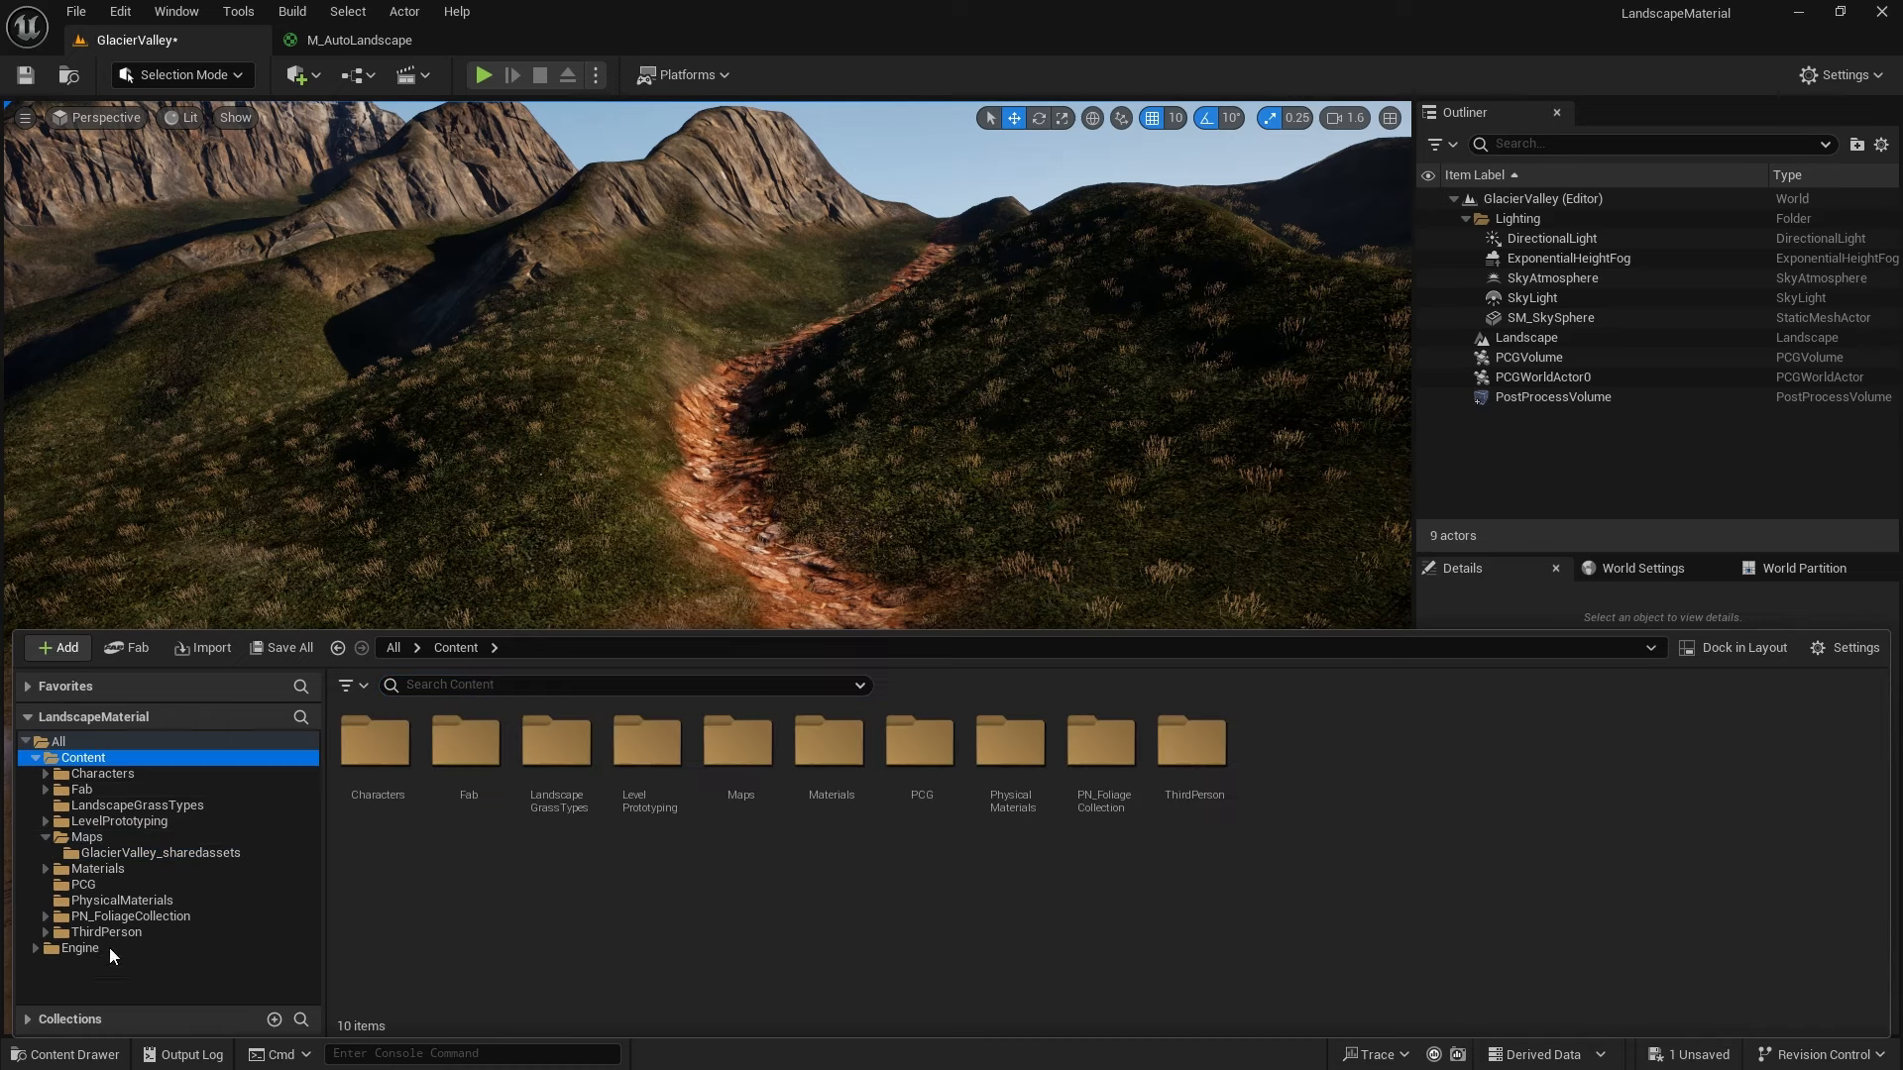
Open the MI_GlacierValley material instance from the Materials folder and widen the level window beside it
{"action": "left_click", "coordinate": [98, 868]}
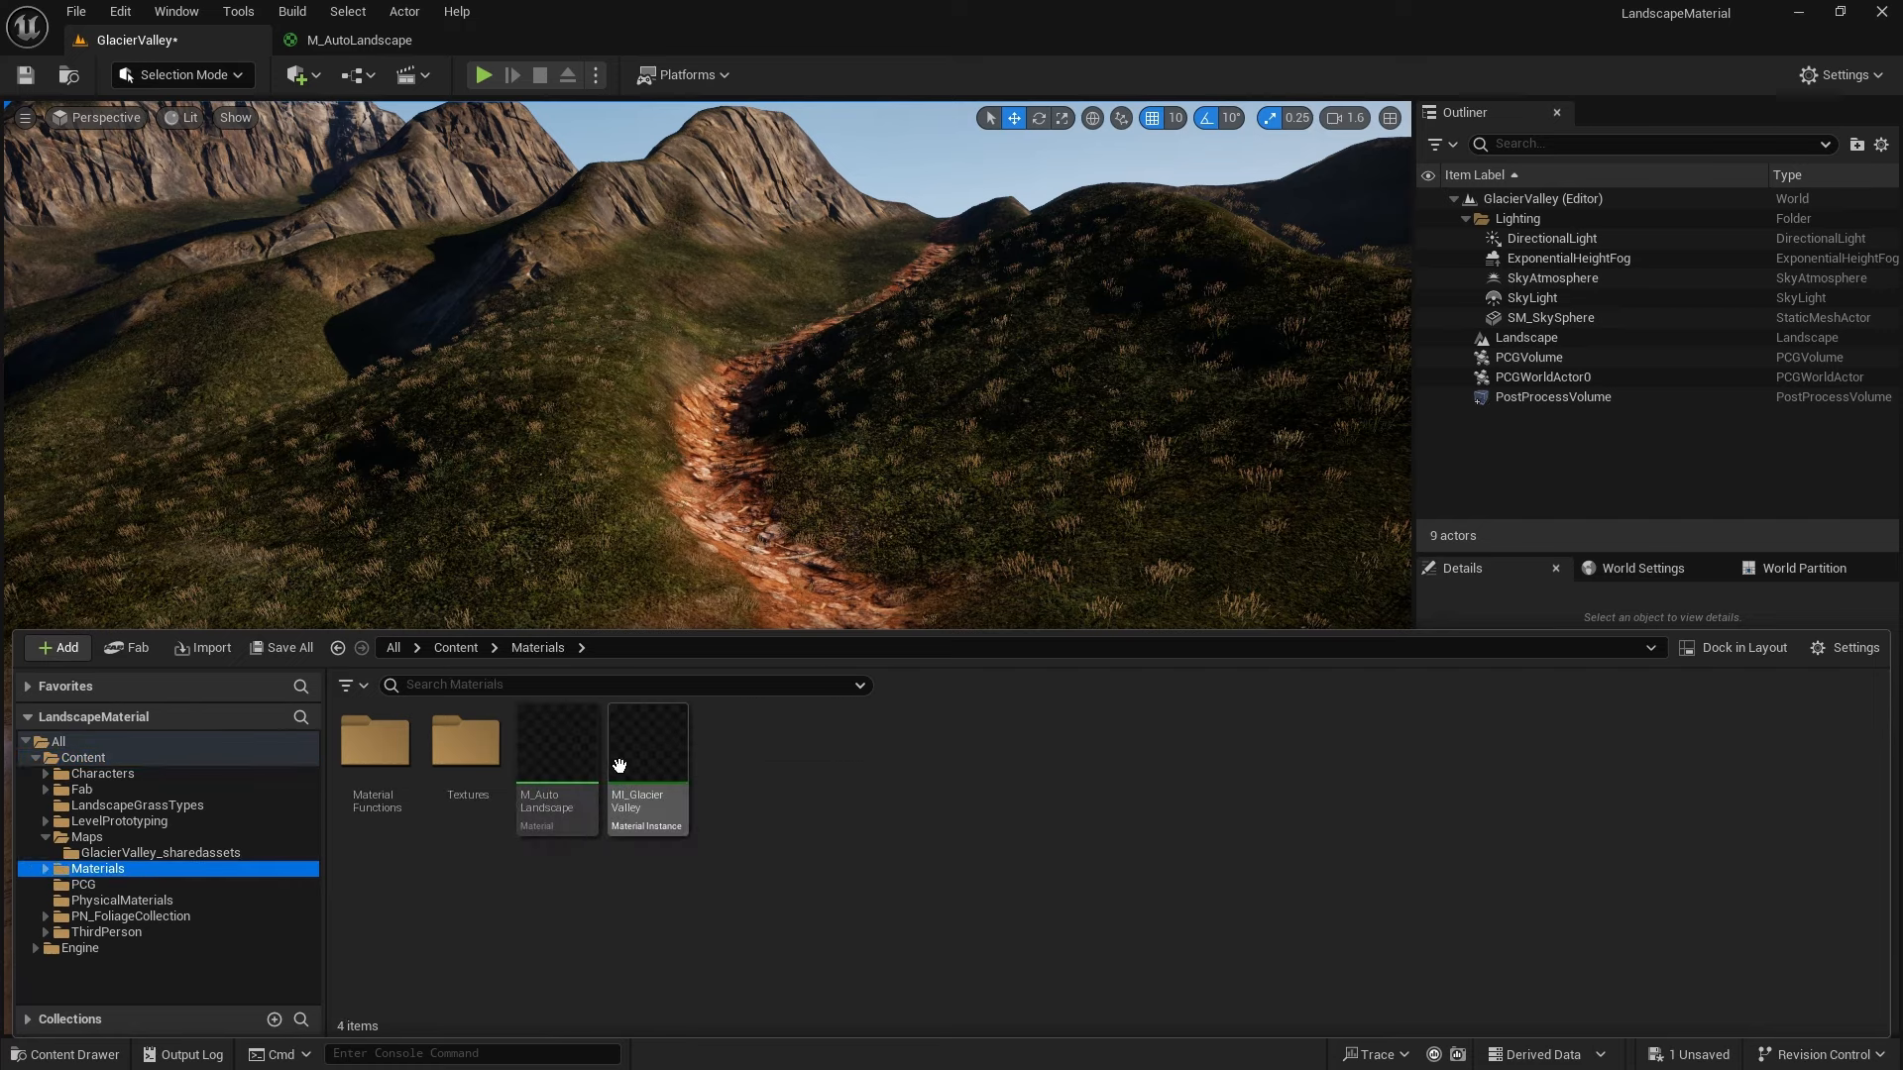
{"action": "double_click", "coordinate": [656, 755]}
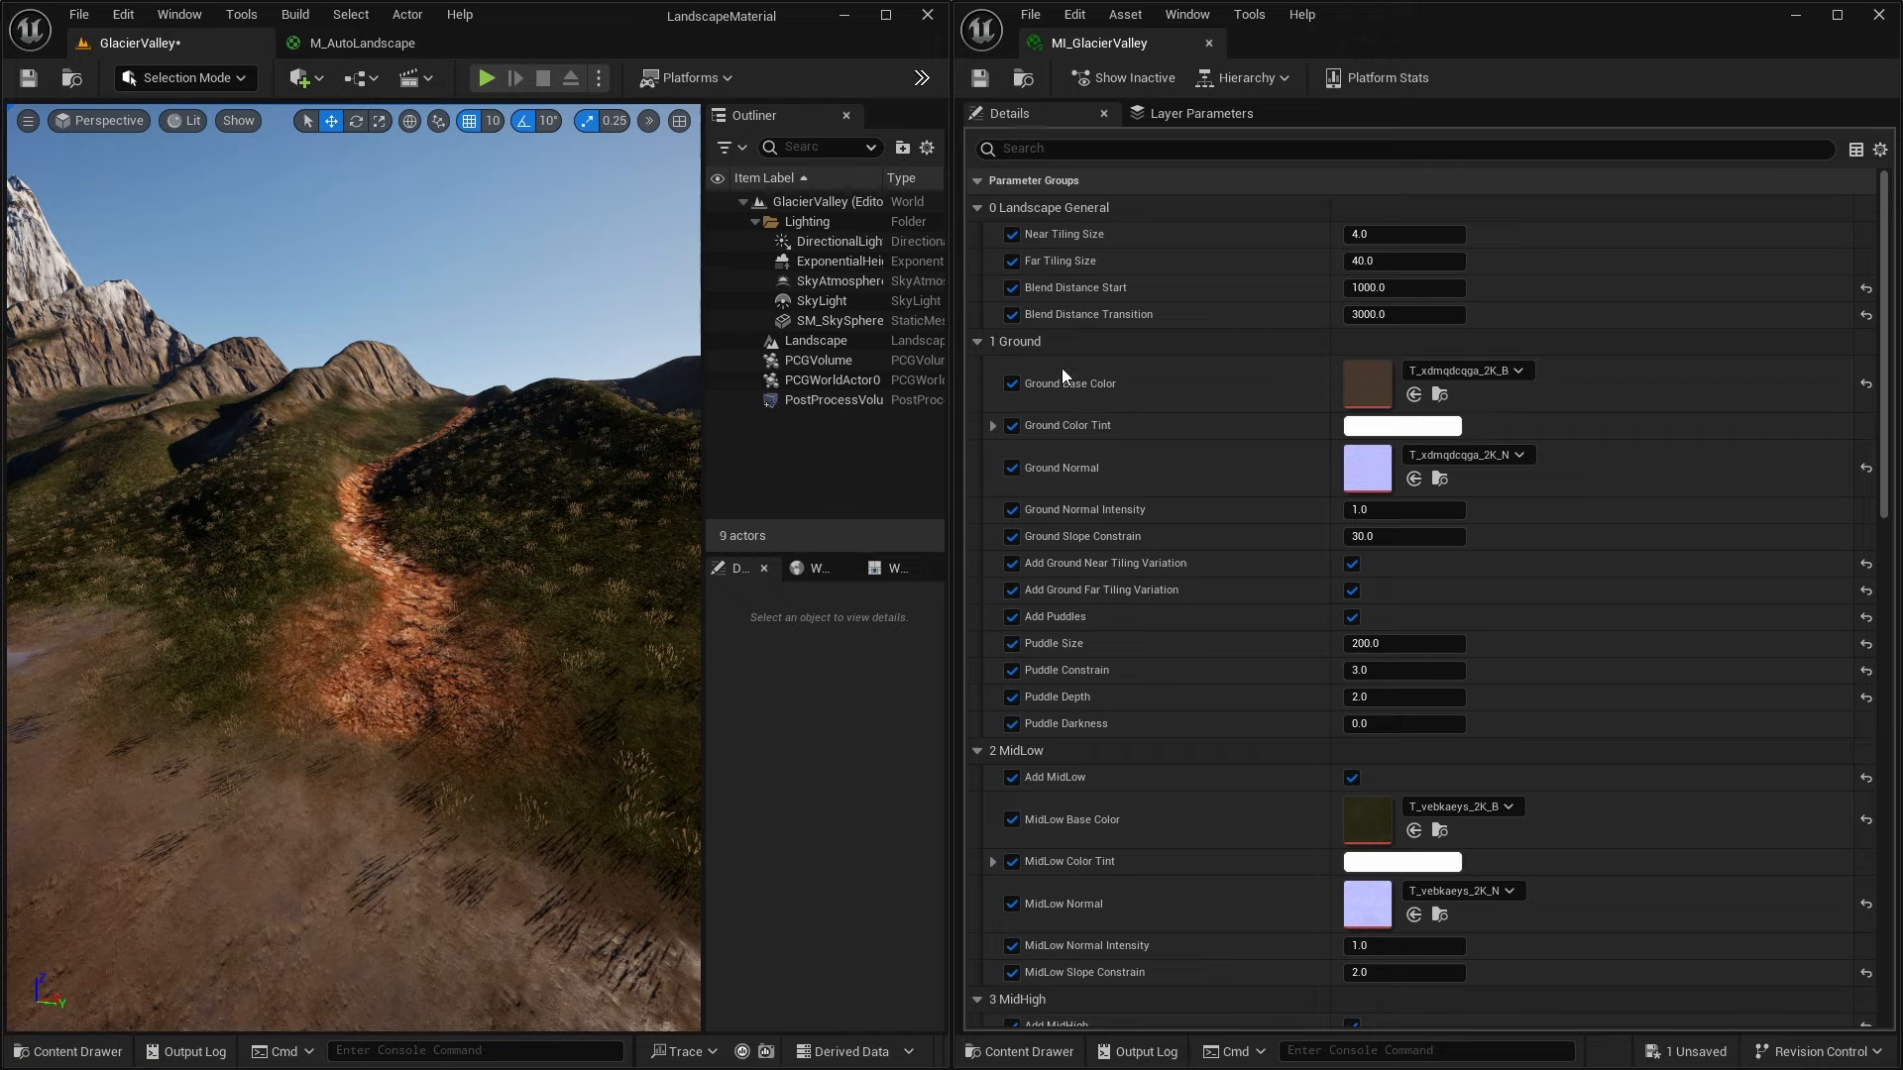
{"action": "left_click_drag", "start_coordinate": [954, 429], "coordinate": [1299, 431]}
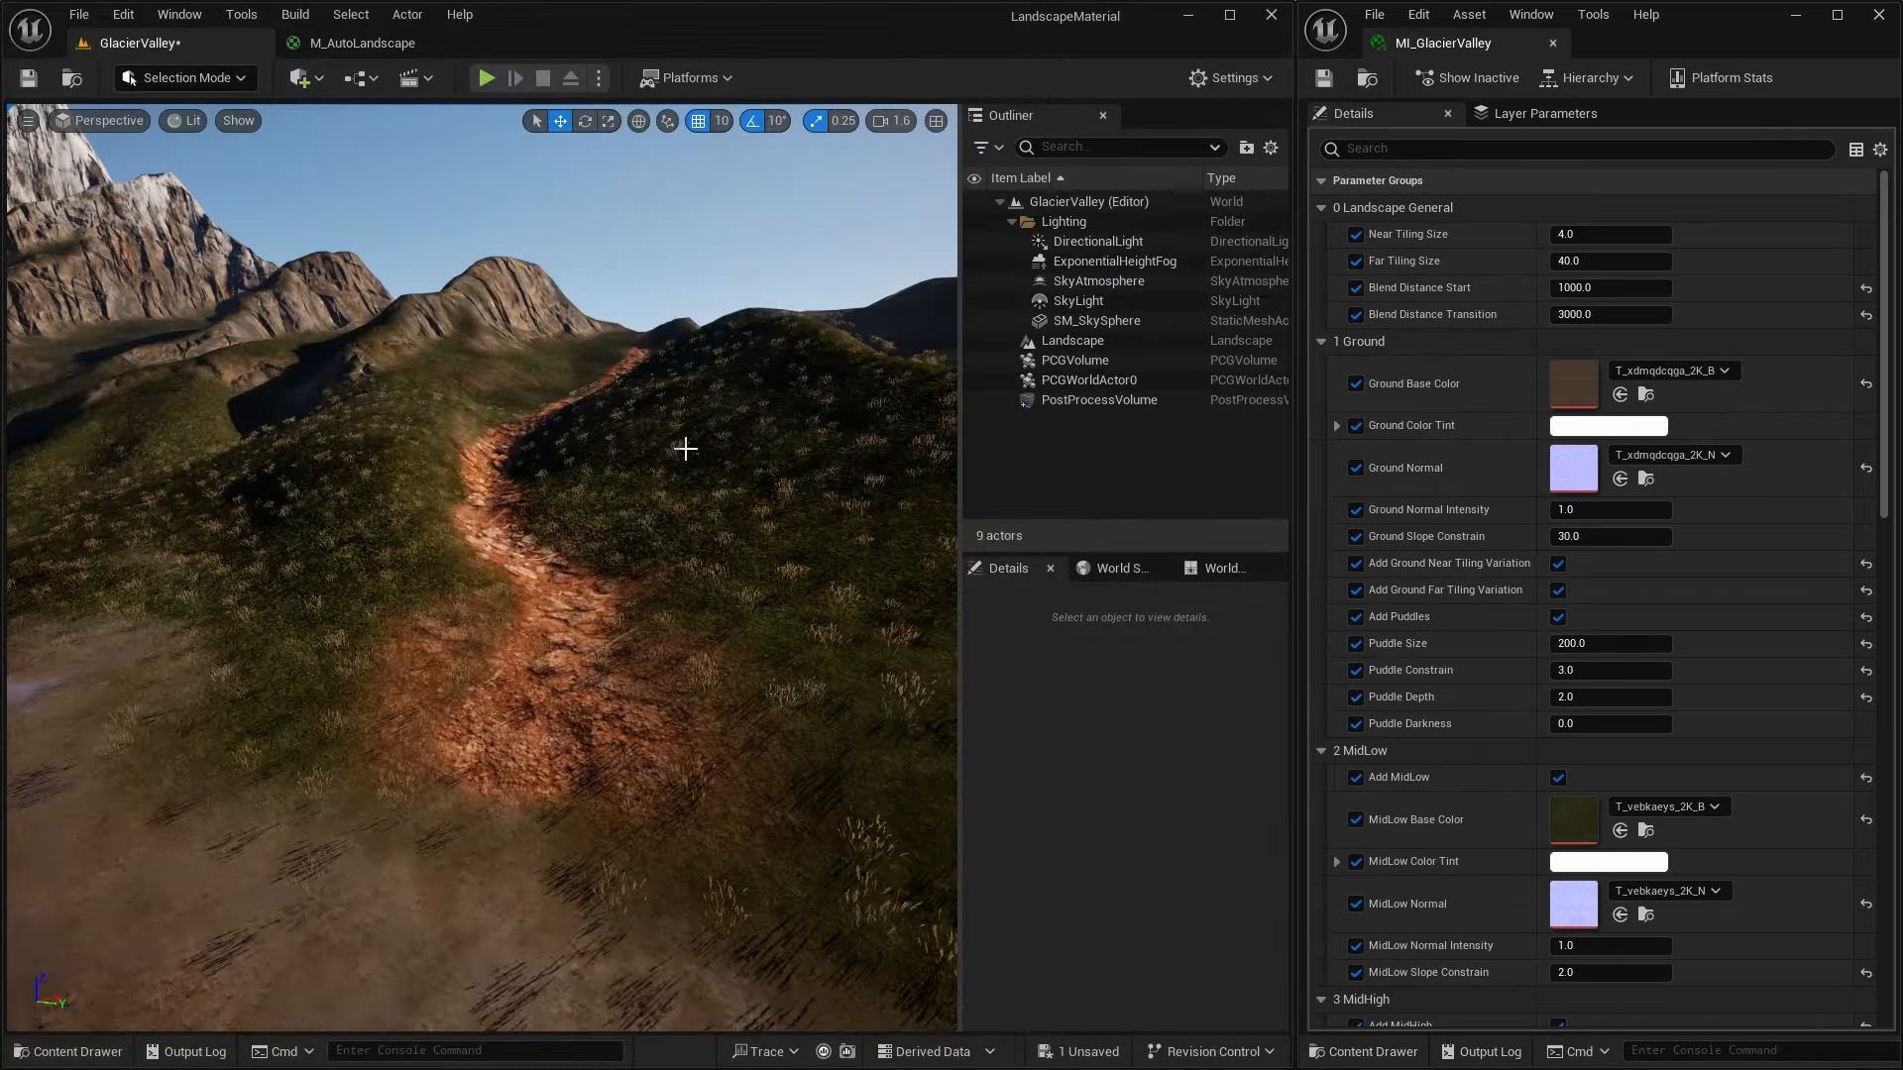
Darken the MidHigh Color Tint to a mid grey with a value of about 0.47, checking it on the trail
{"action": "scroll", "coordinate": [1412, 428], "scroll_direction": "down", "scroll_amount": 5}
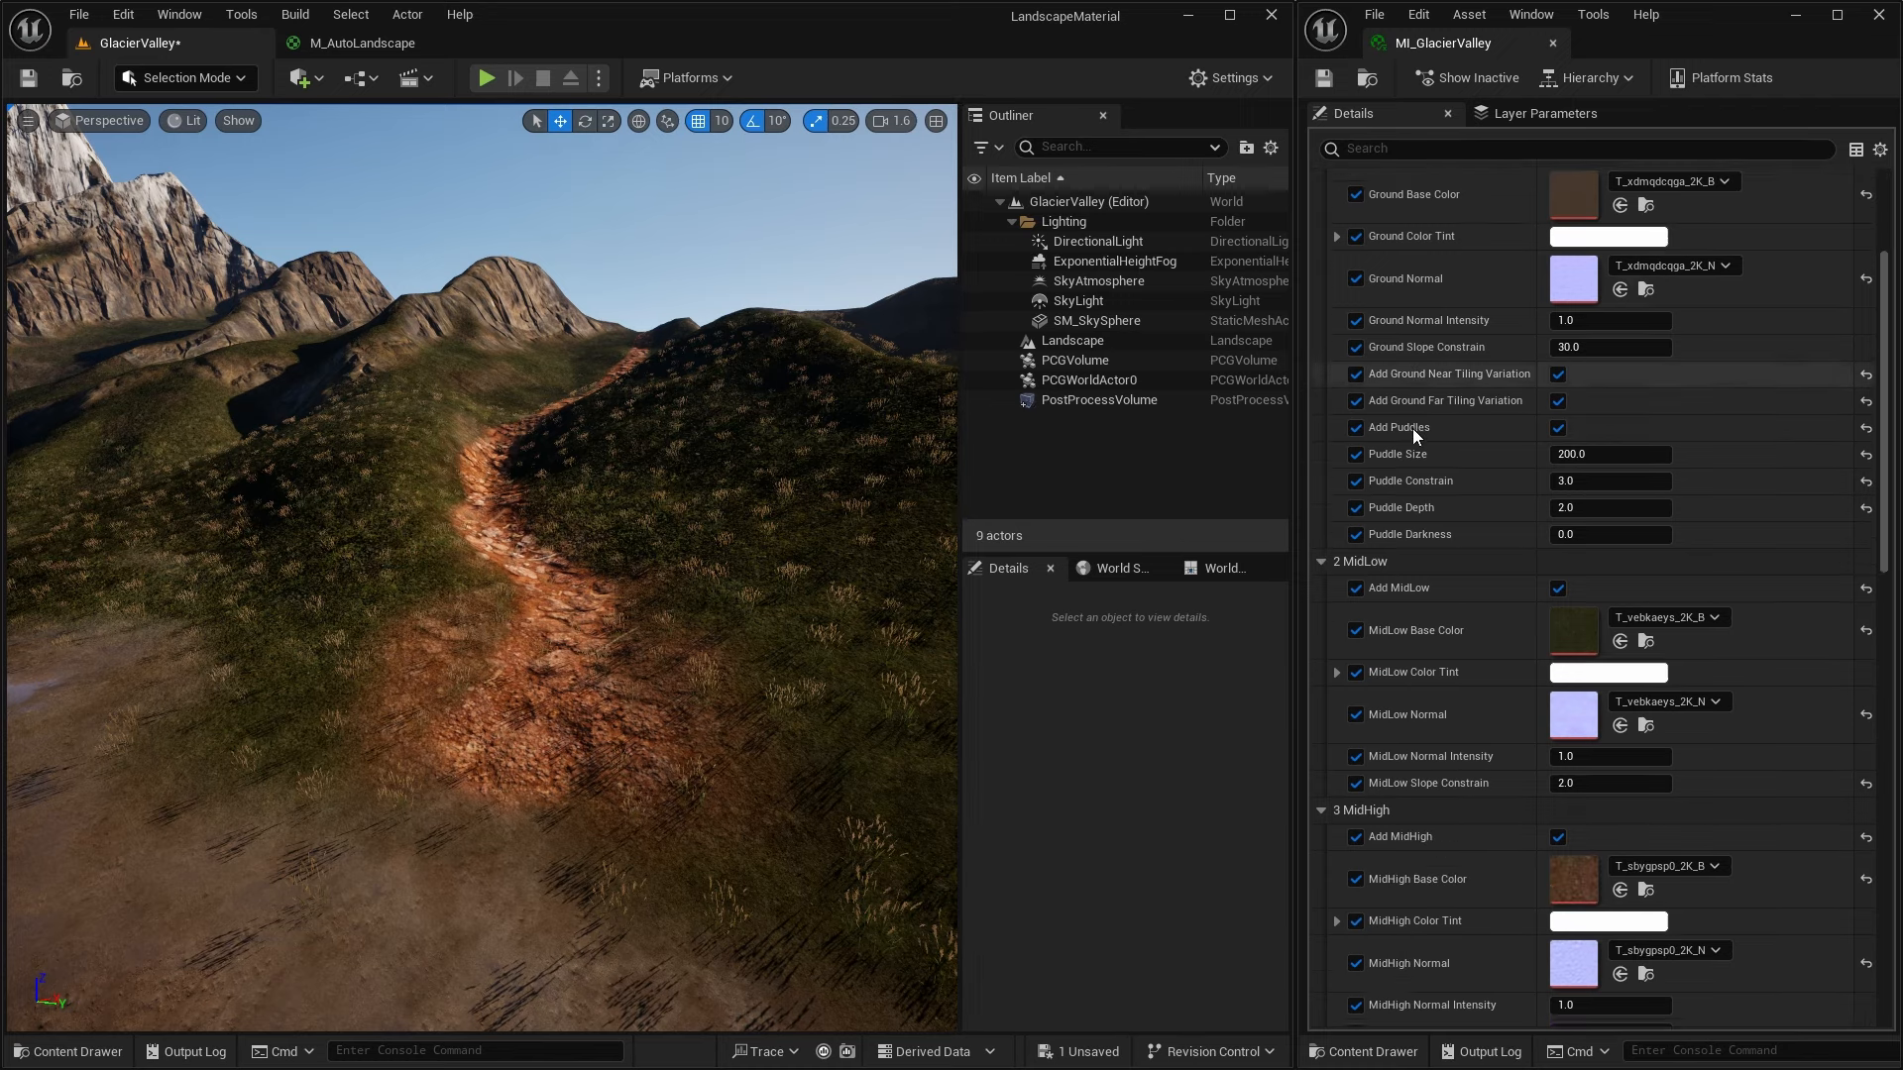
{"action": "scroll", "coordinate": [1412, 432], "scroll_direction": "down", "scroll_amount": 3}
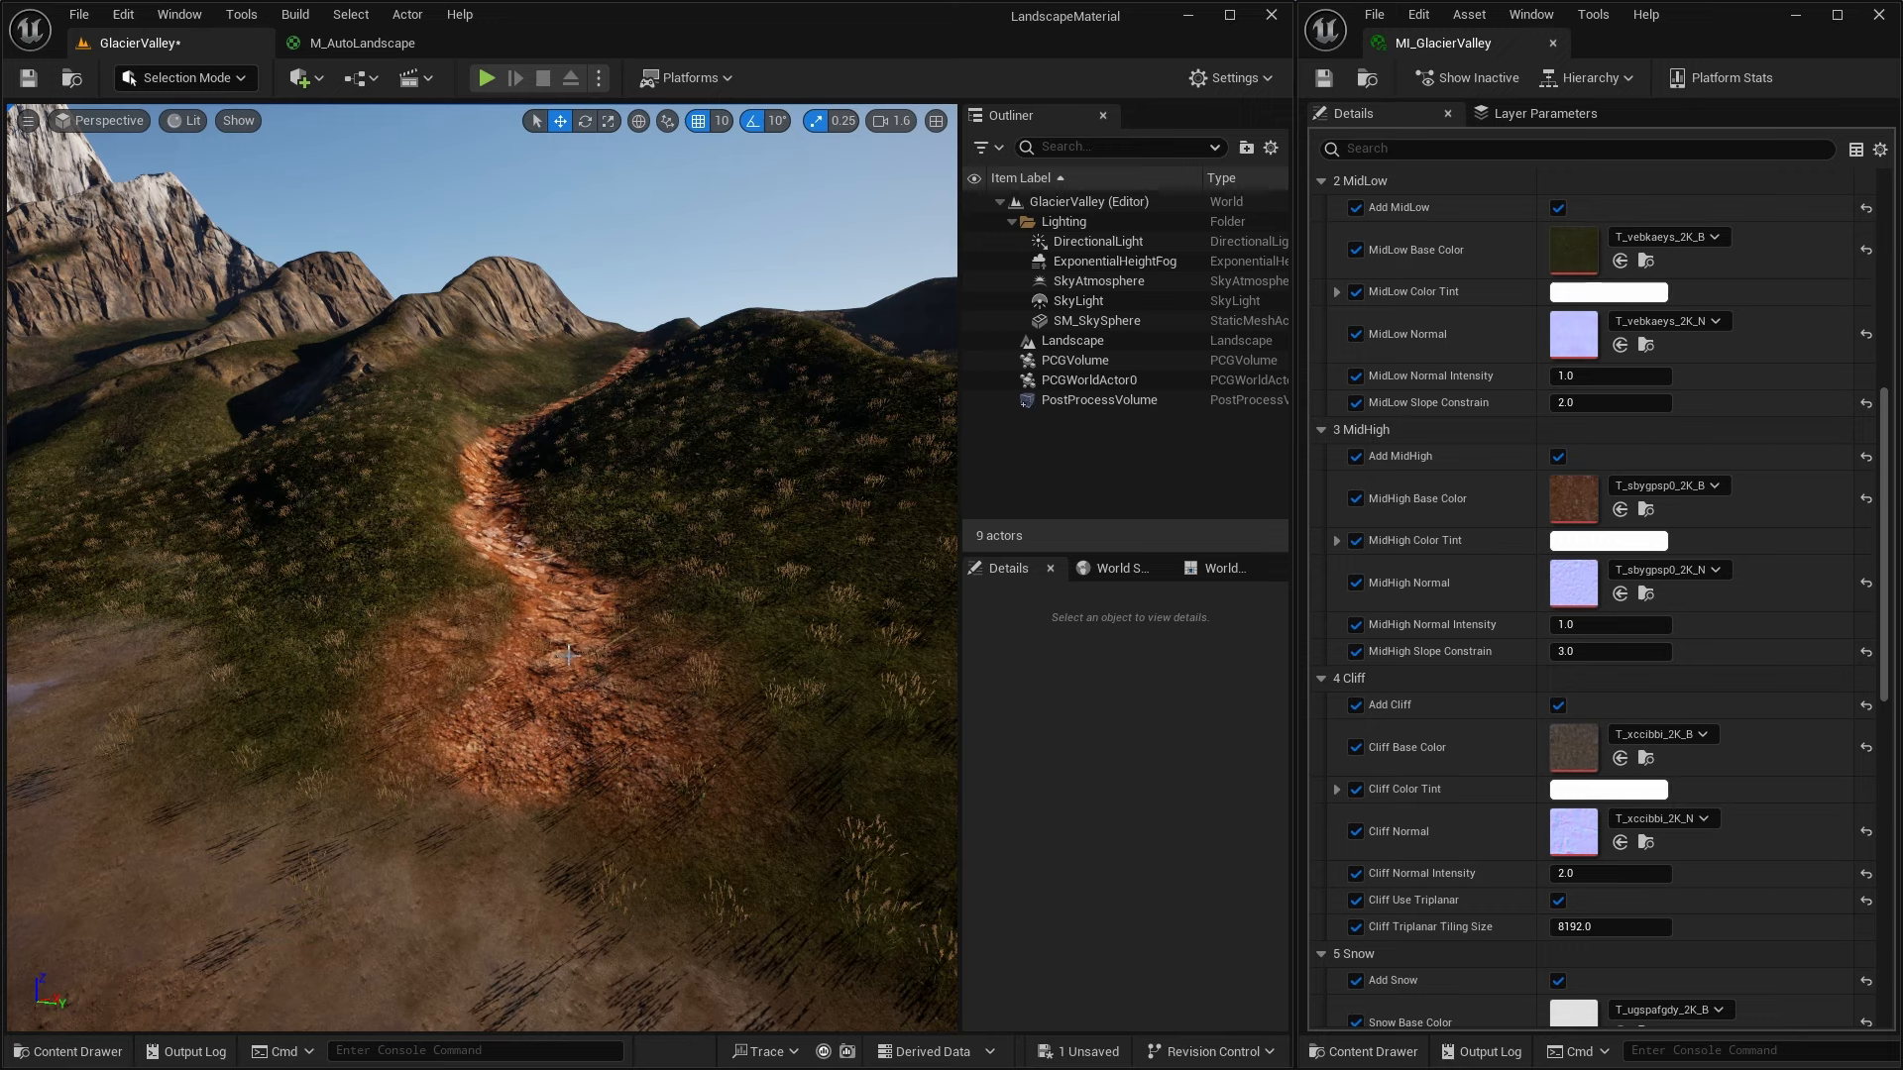
{"action": "left_click", "coordinate": [1601, 548]}
{"action": "left_click_drag", "start_coordinate": [1447, 624], "coordinate": [1451, 715]}
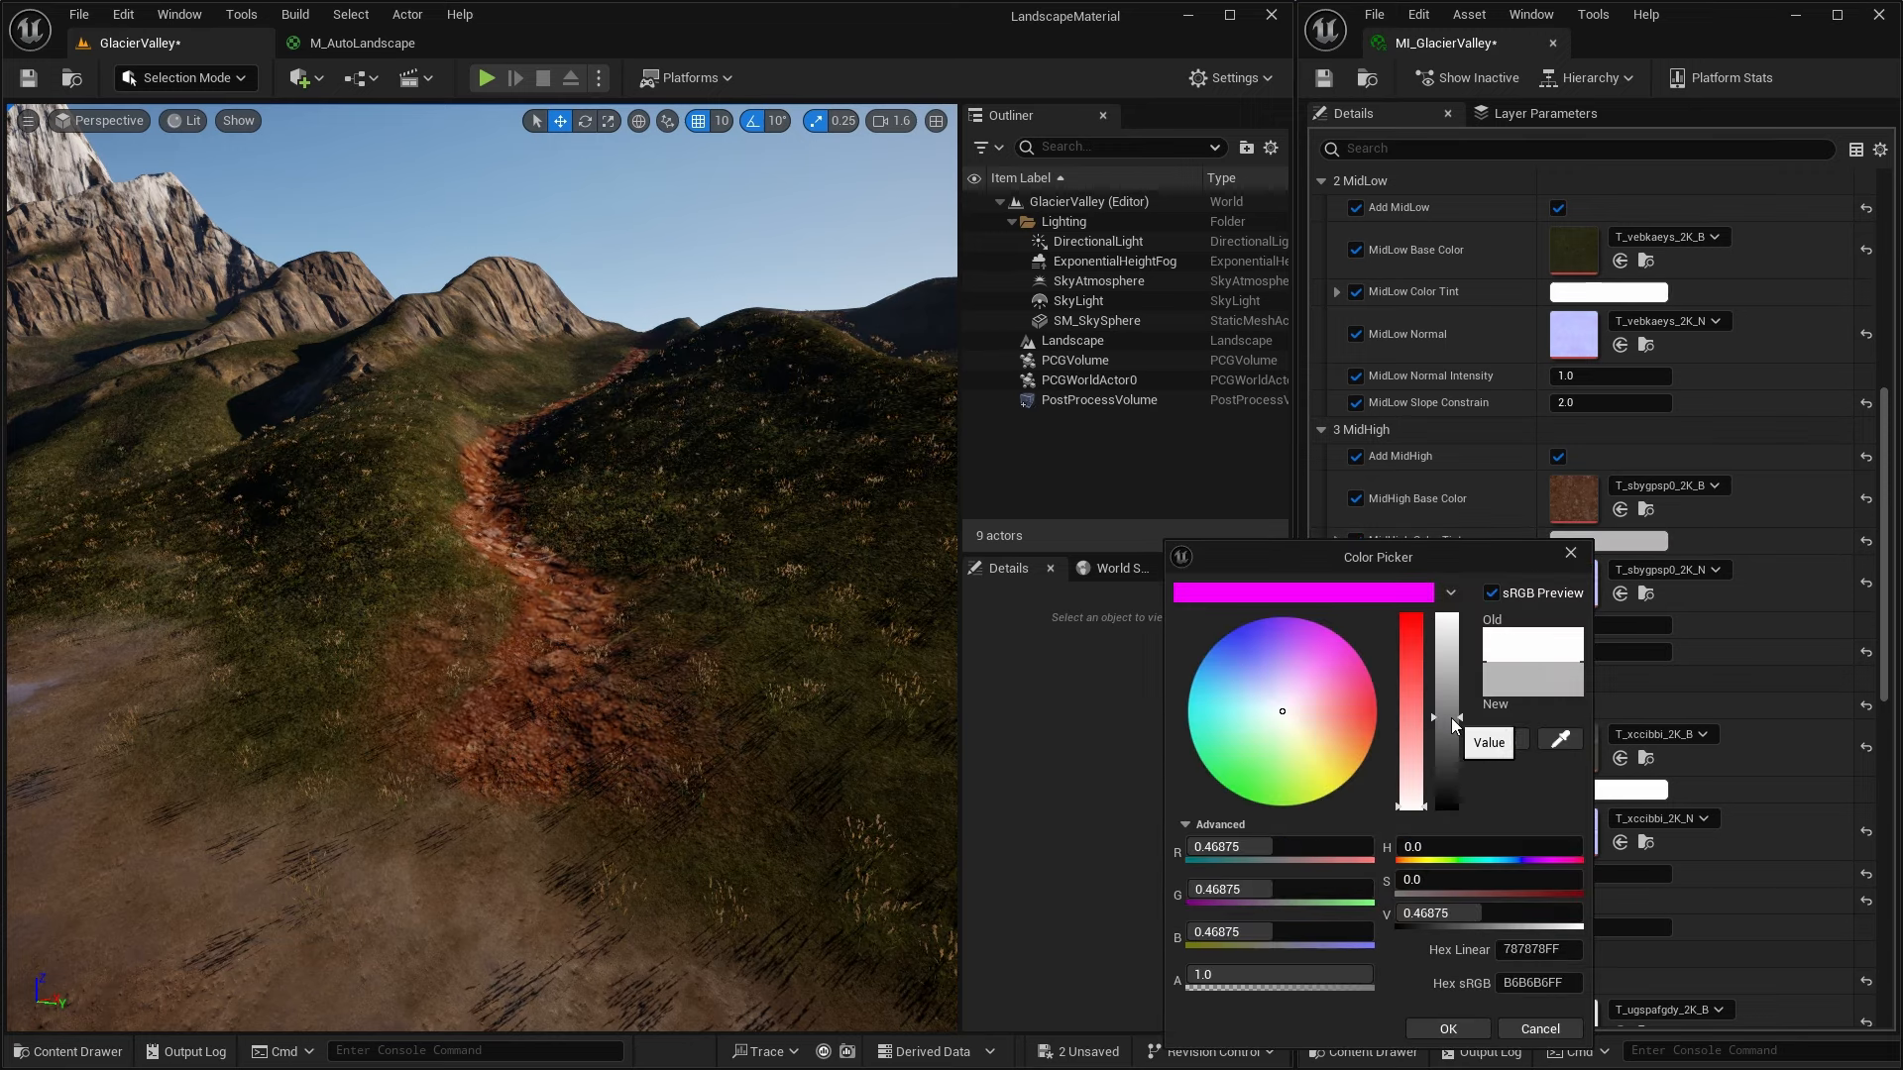
{"action": "right_click_drag", "start_coordinate": [662, 602], "coordinate": [645, 606]}
{"action": "key", "text": "w"}
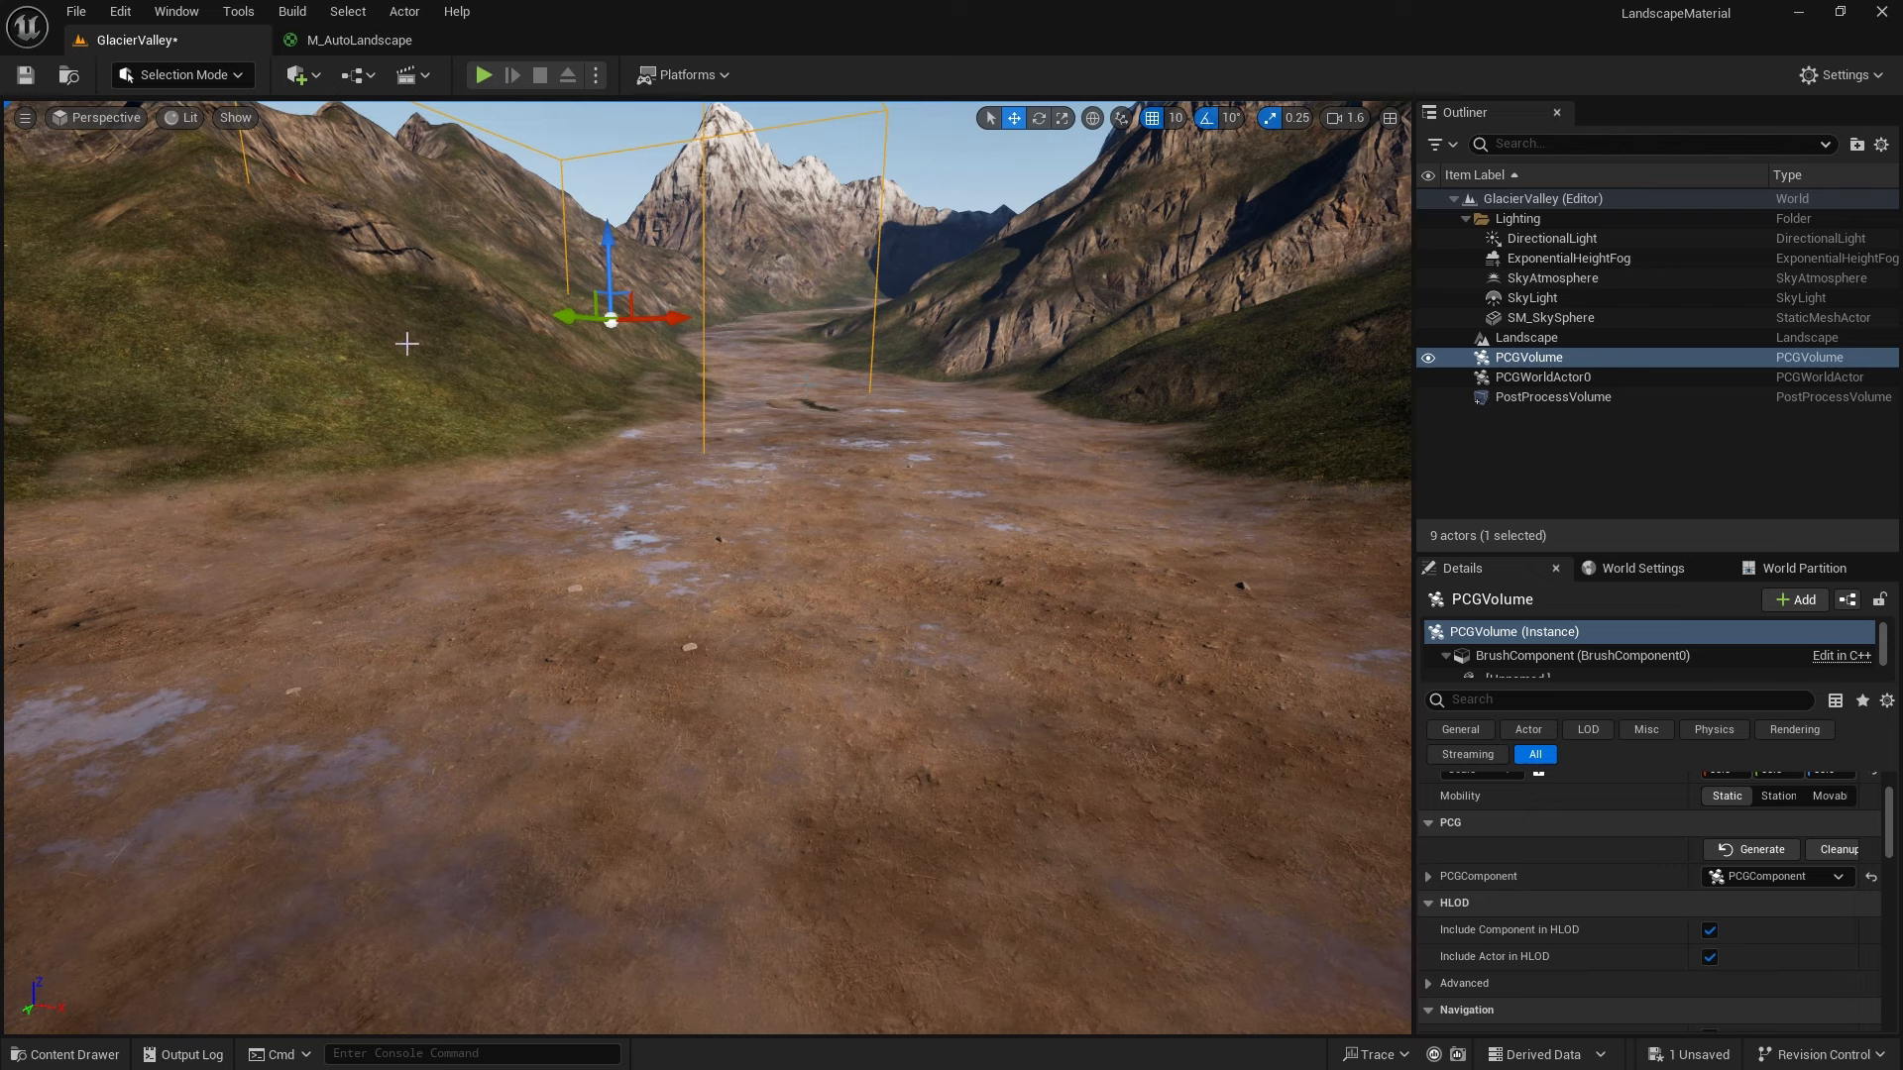
Add a third layer named Road to the Landscape Layer Blend node in M_AutoLandscape and save the material
{"action": "left_click", "coordinate": [394, 44]}
{"action": "right_click_drag", "start_coordinate": [1145, 616], "coordinate": [1344, 540]}
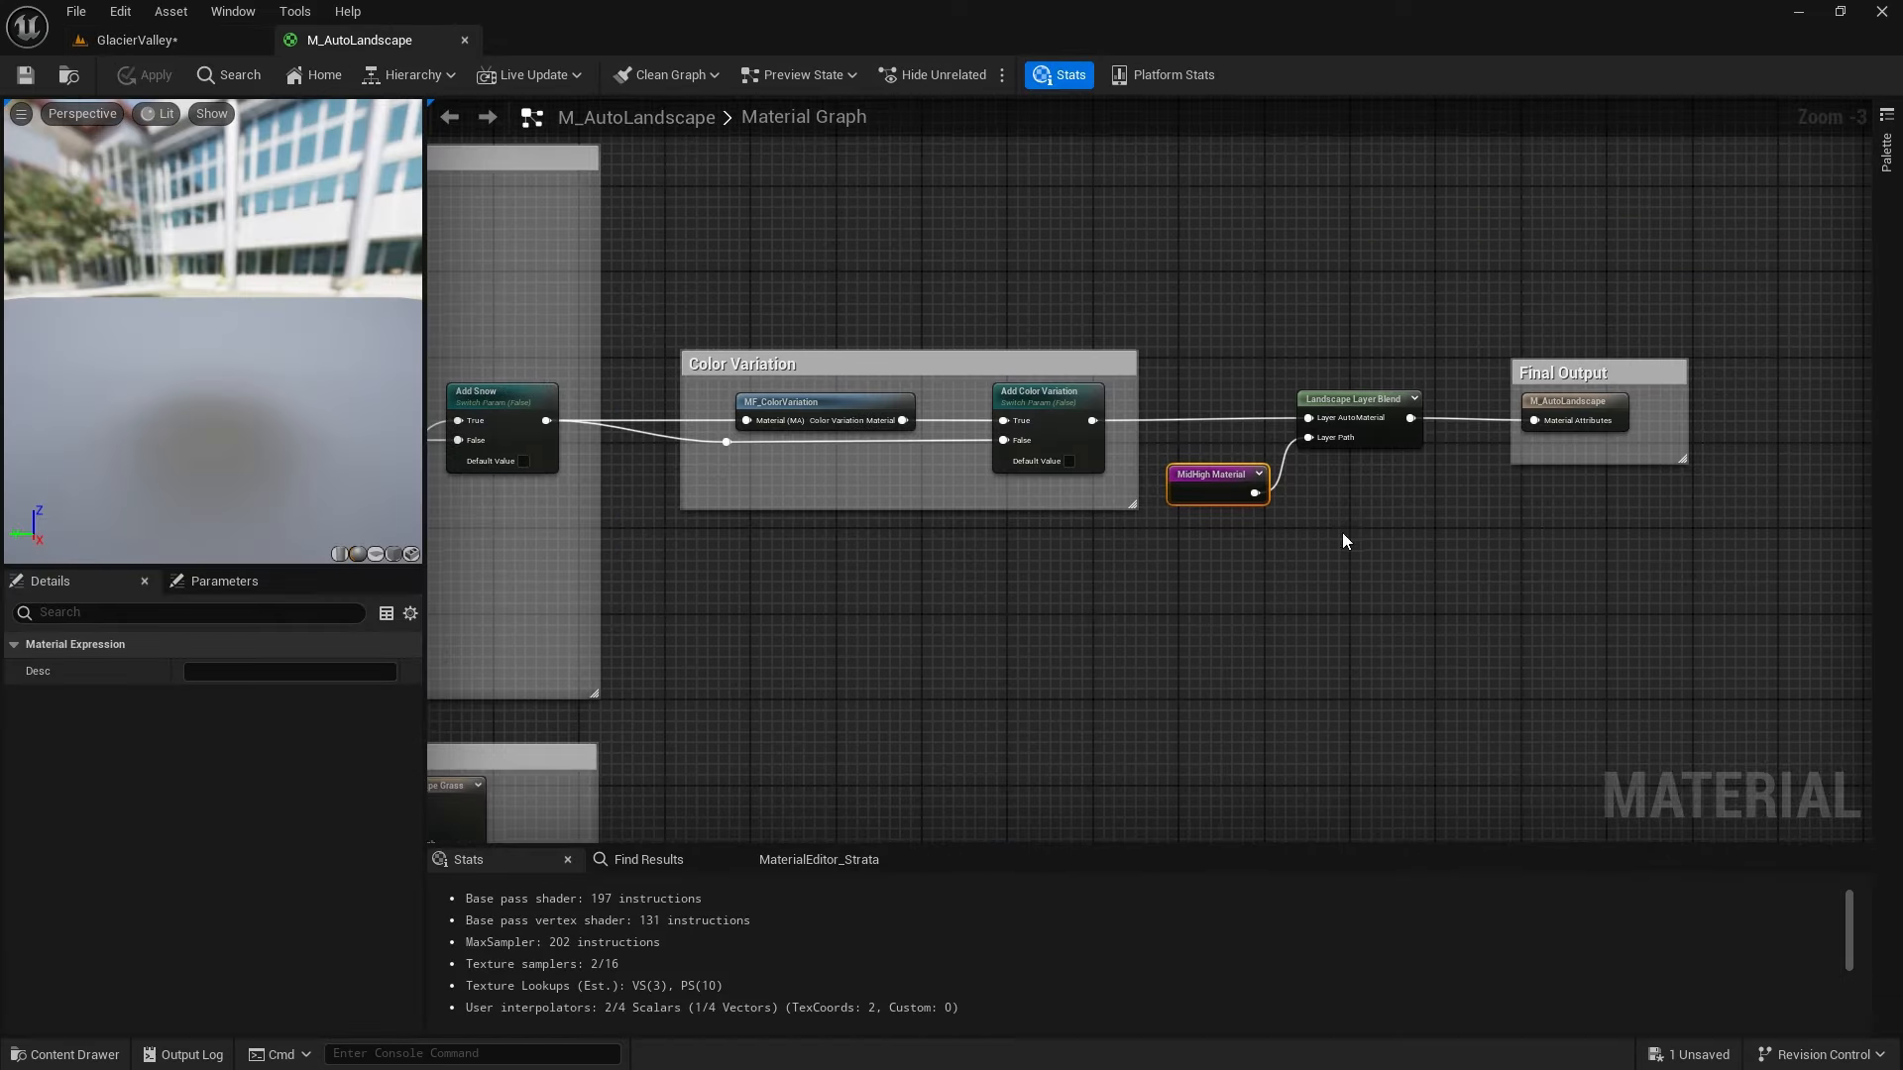
{"action": "left_click", "coordinate": [1357, 399]}
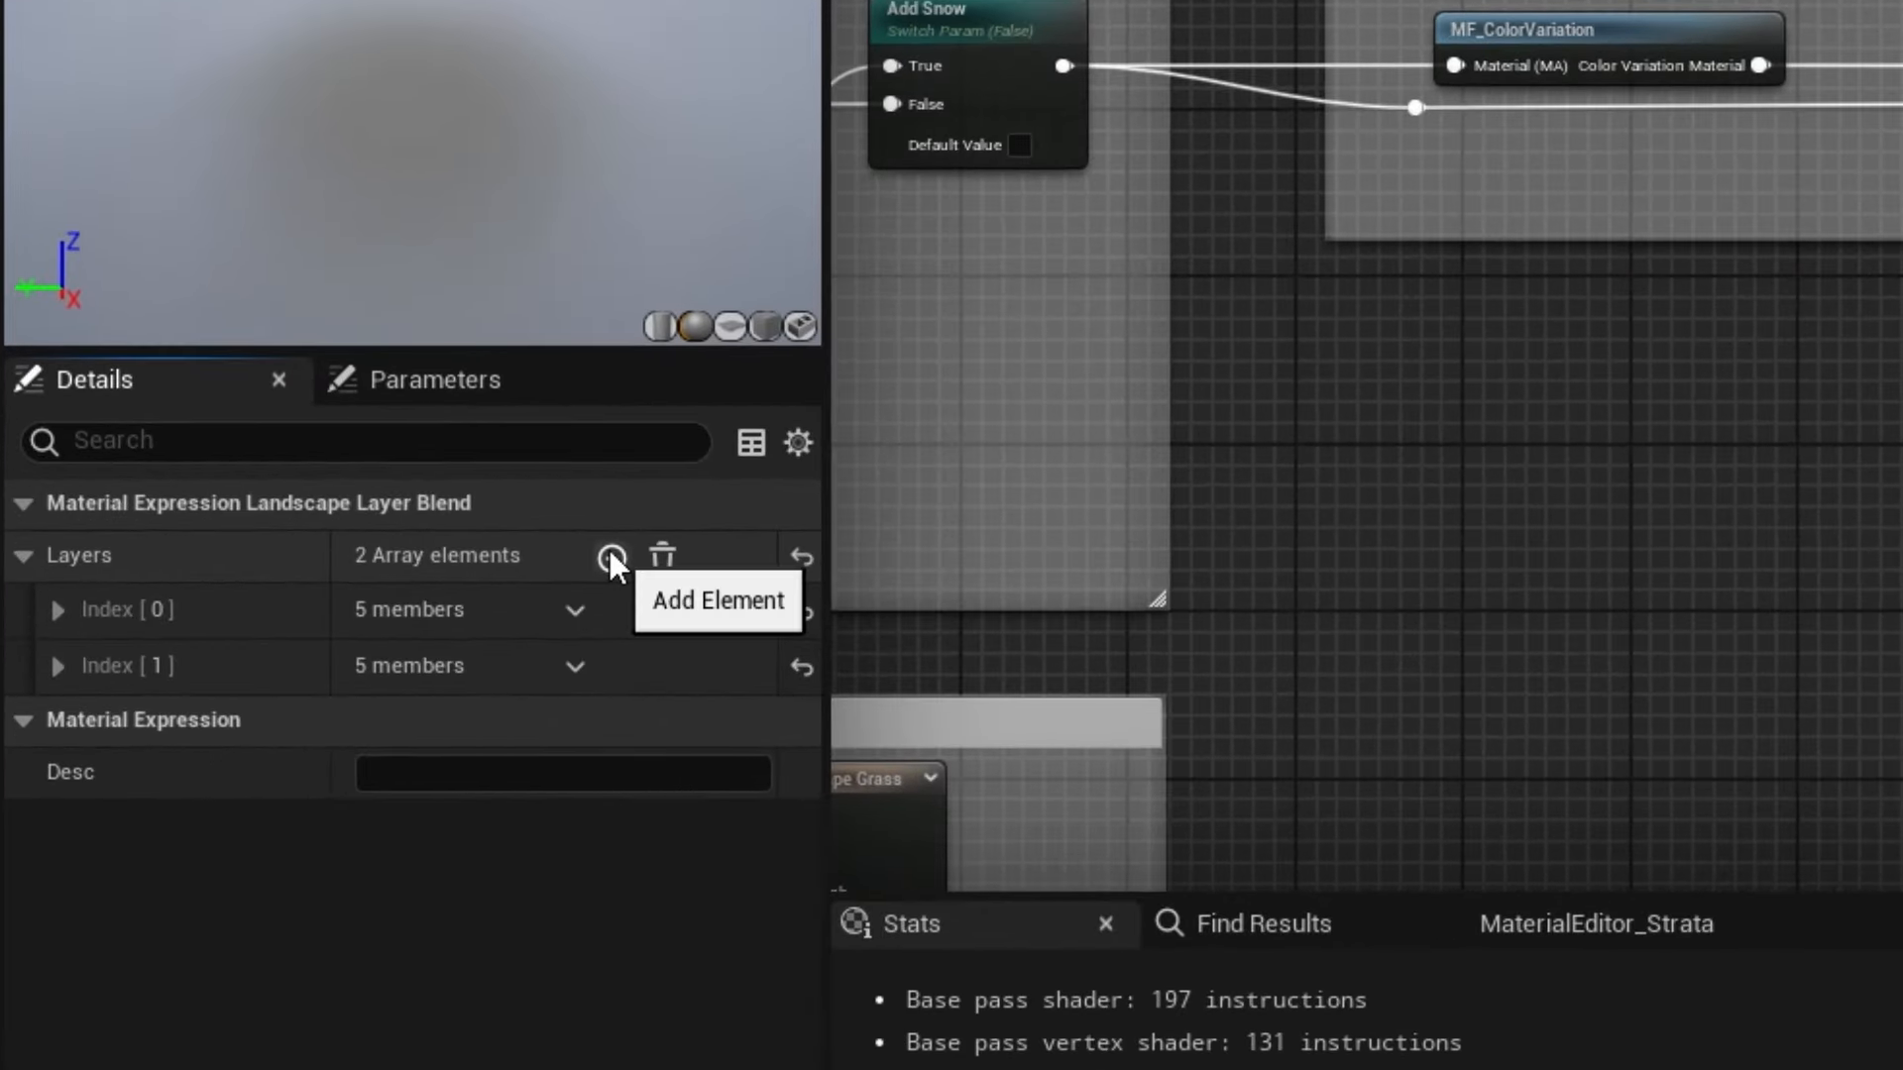
{"action": "left_click", "coordinate": [317, 671]}
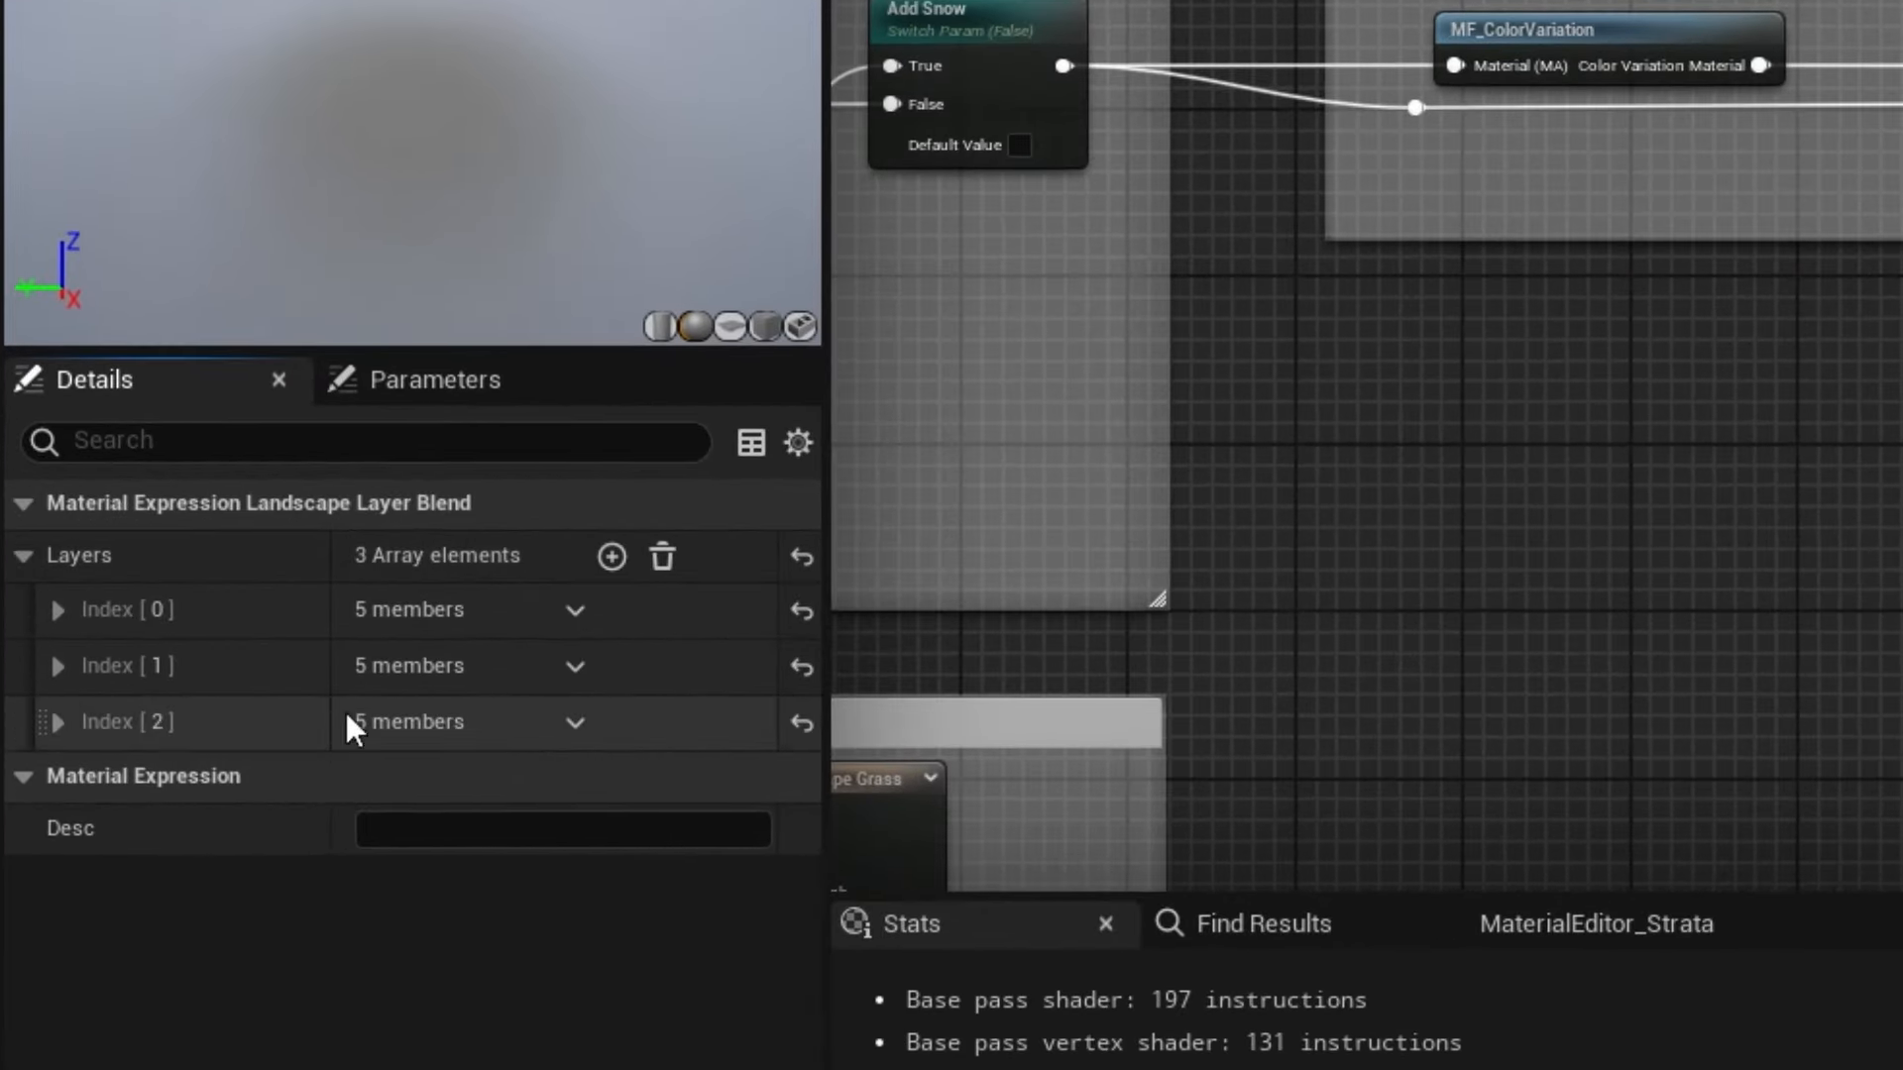
{"action": "left_click", "coordinate": [56, 723]}
{"action": "left_click", "coordinate": [491, 779]}
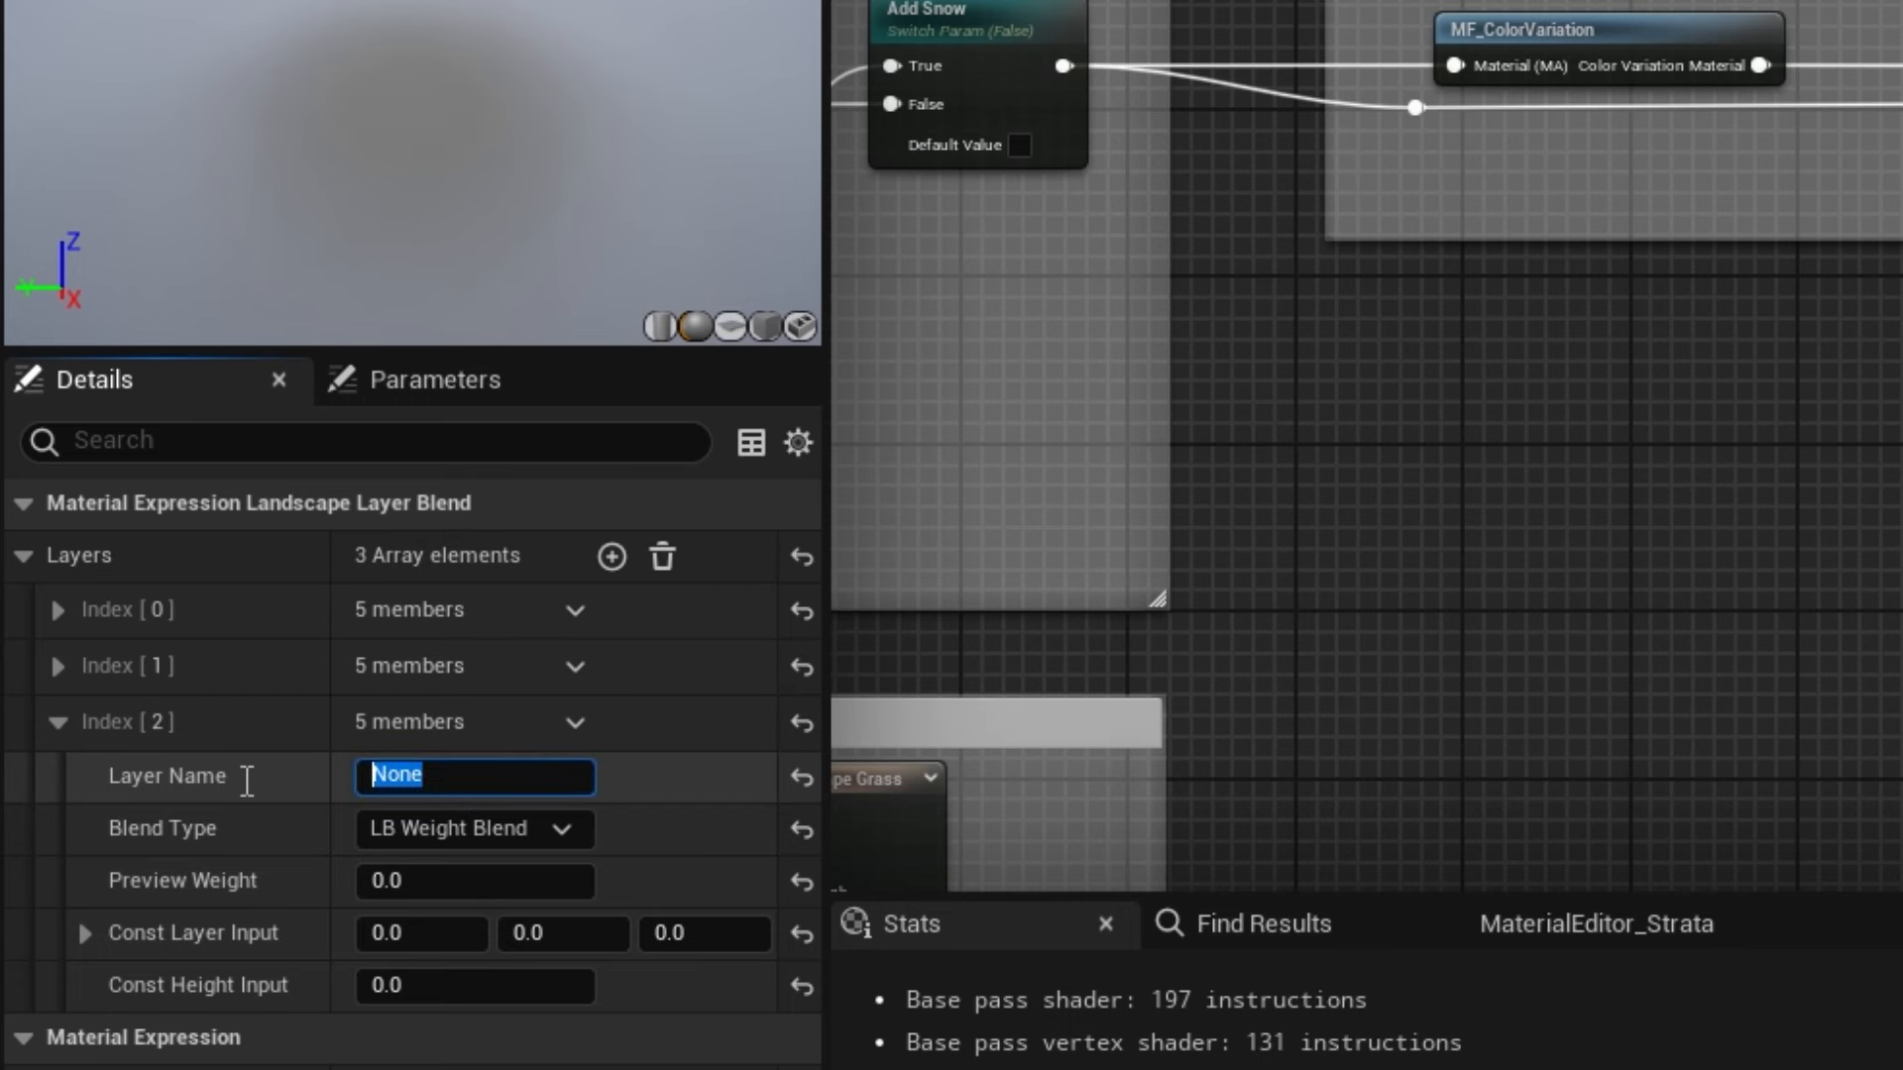
{"action": "type", "text": "Road"}
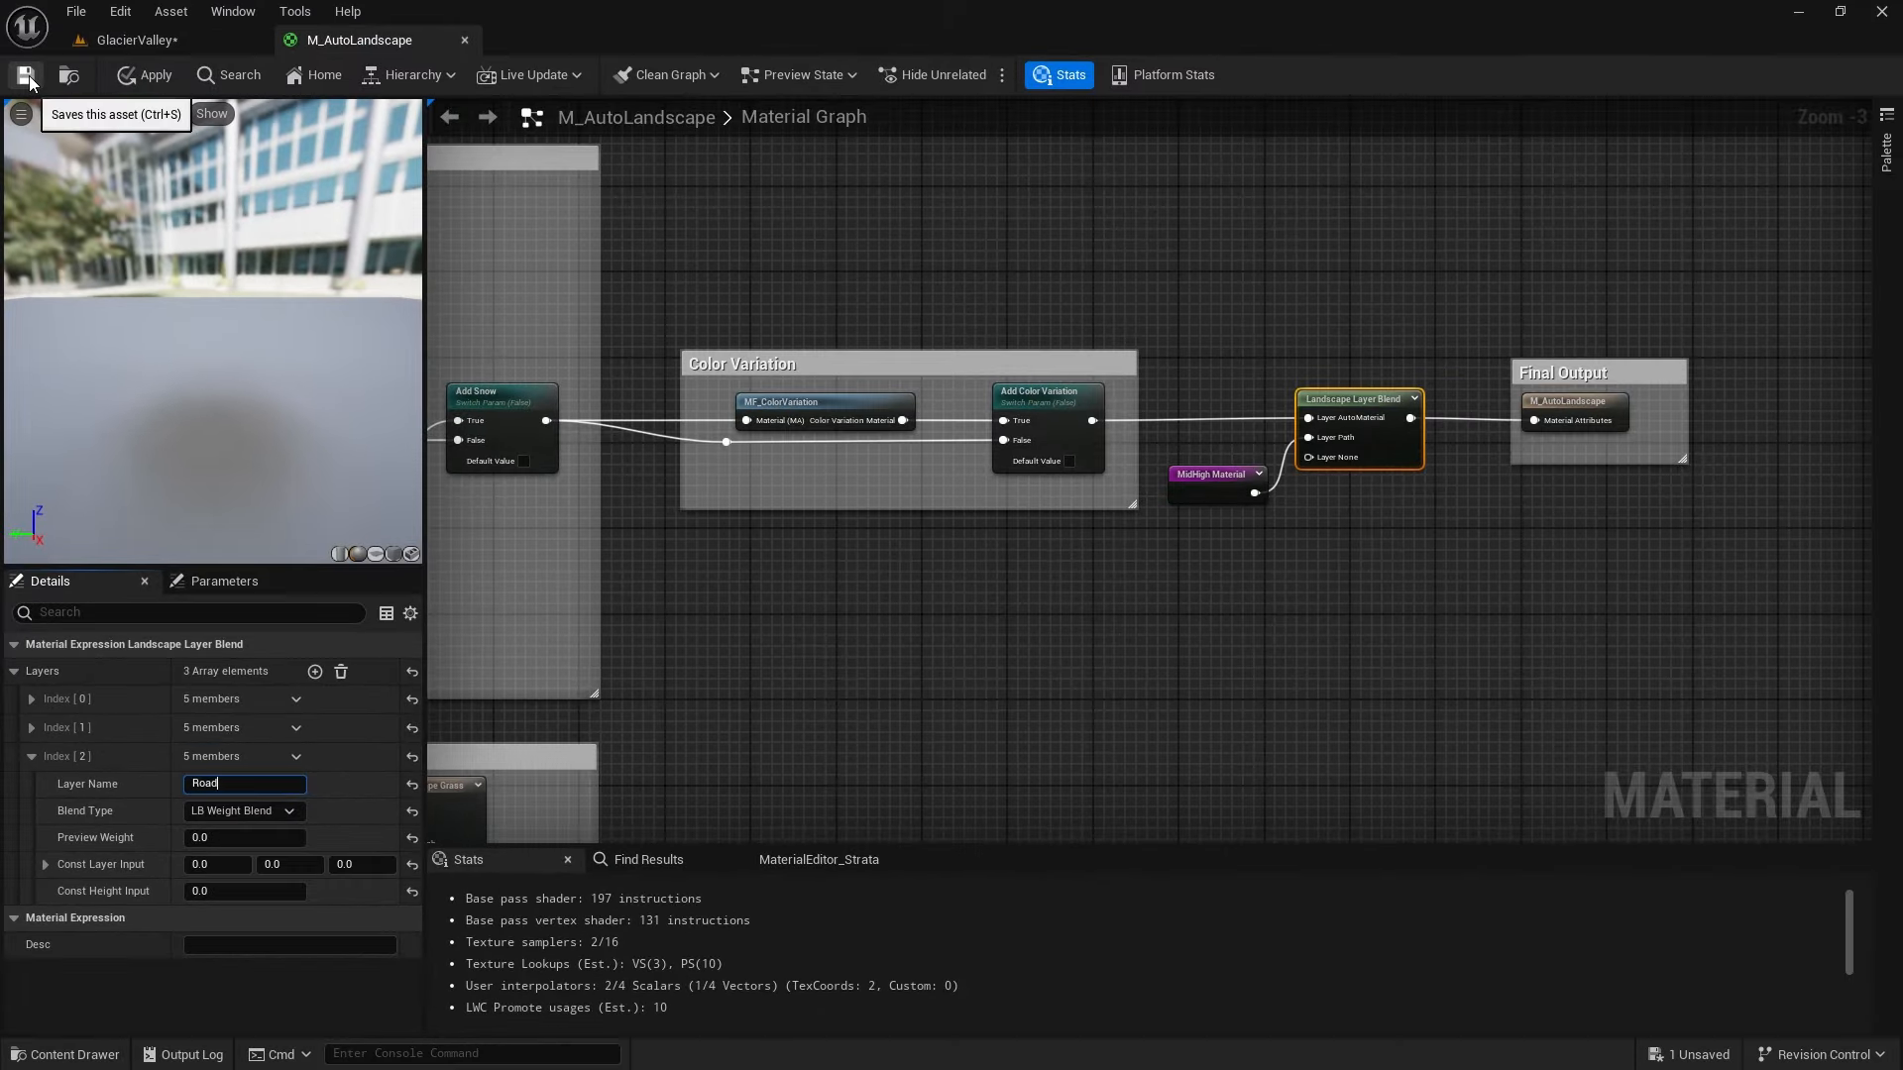
{"action": "left_click", "coordinate": [25, 75]}
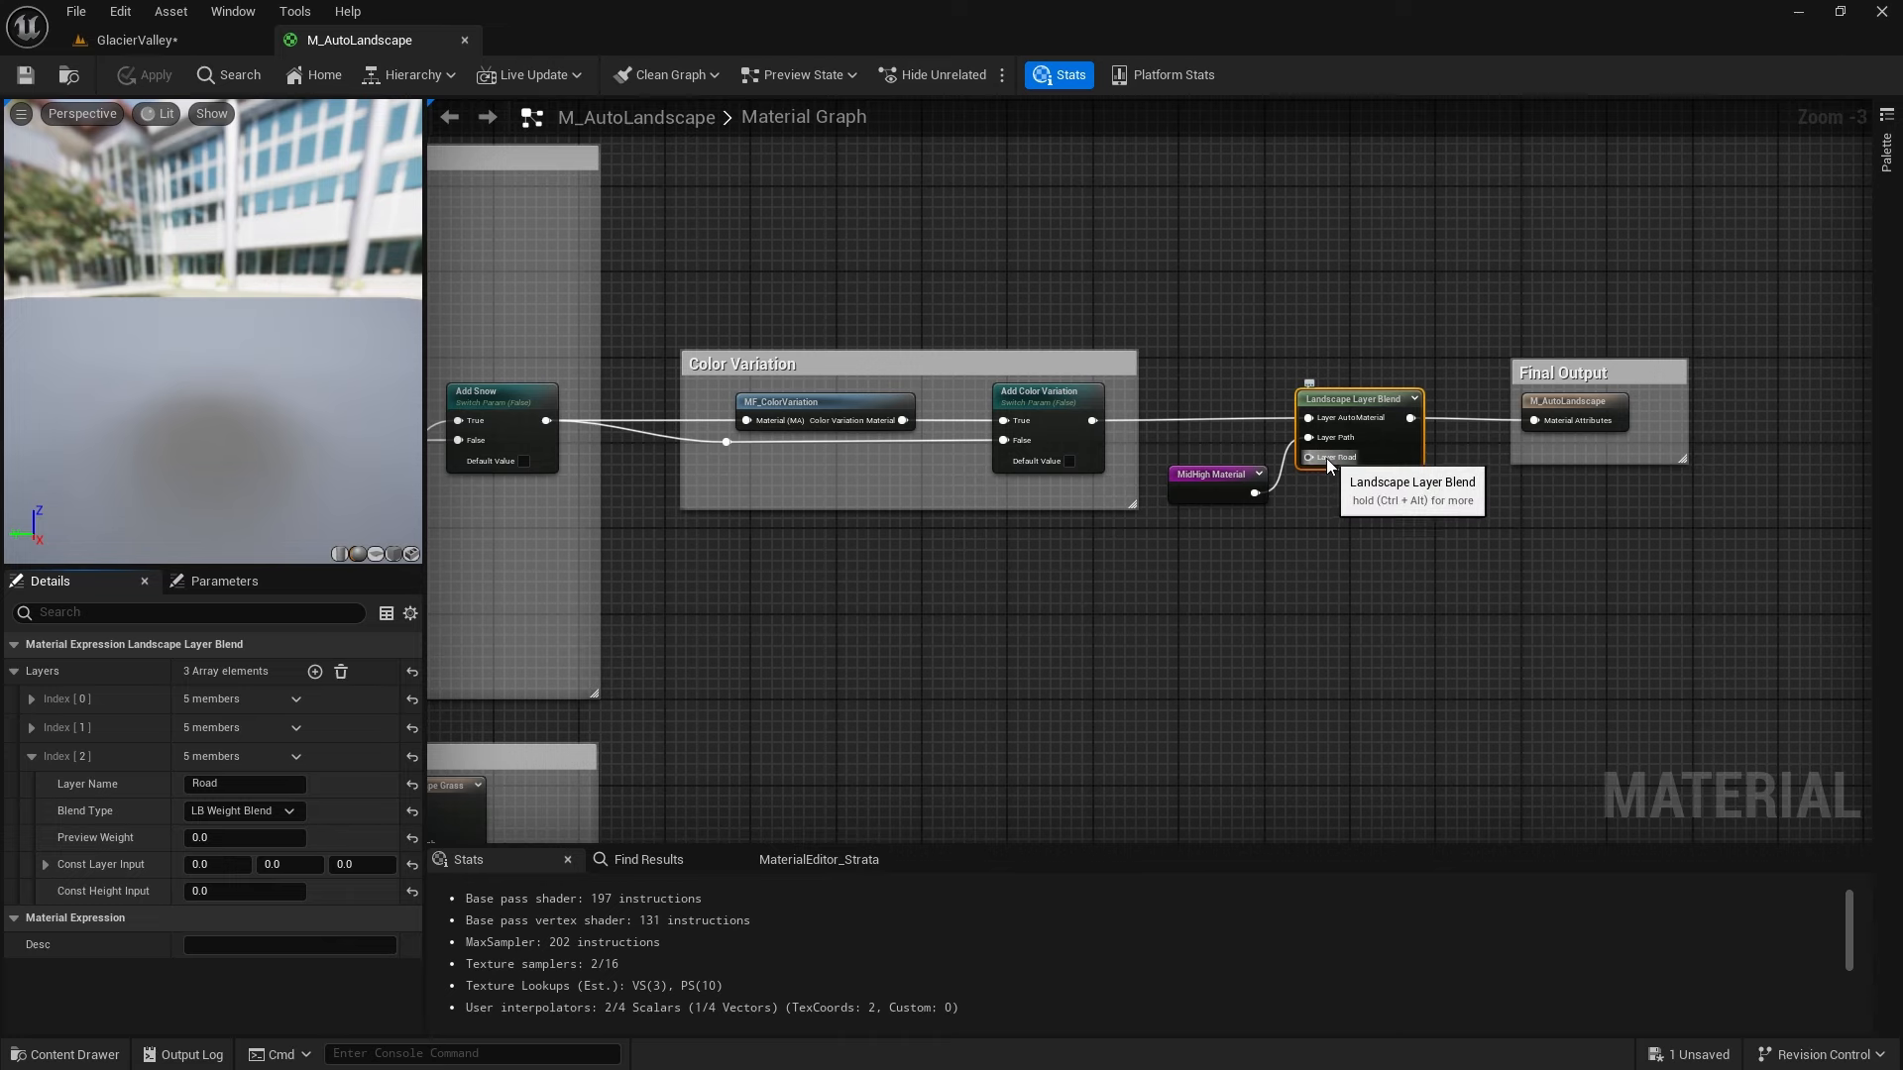
Duplicate the Snow Layer comment group with all its nodes and align the copy directly below the original
{"action": "scroll", "coordinate": [1240, 561], "scroll_direction": "down", "scroll_amount": 2}
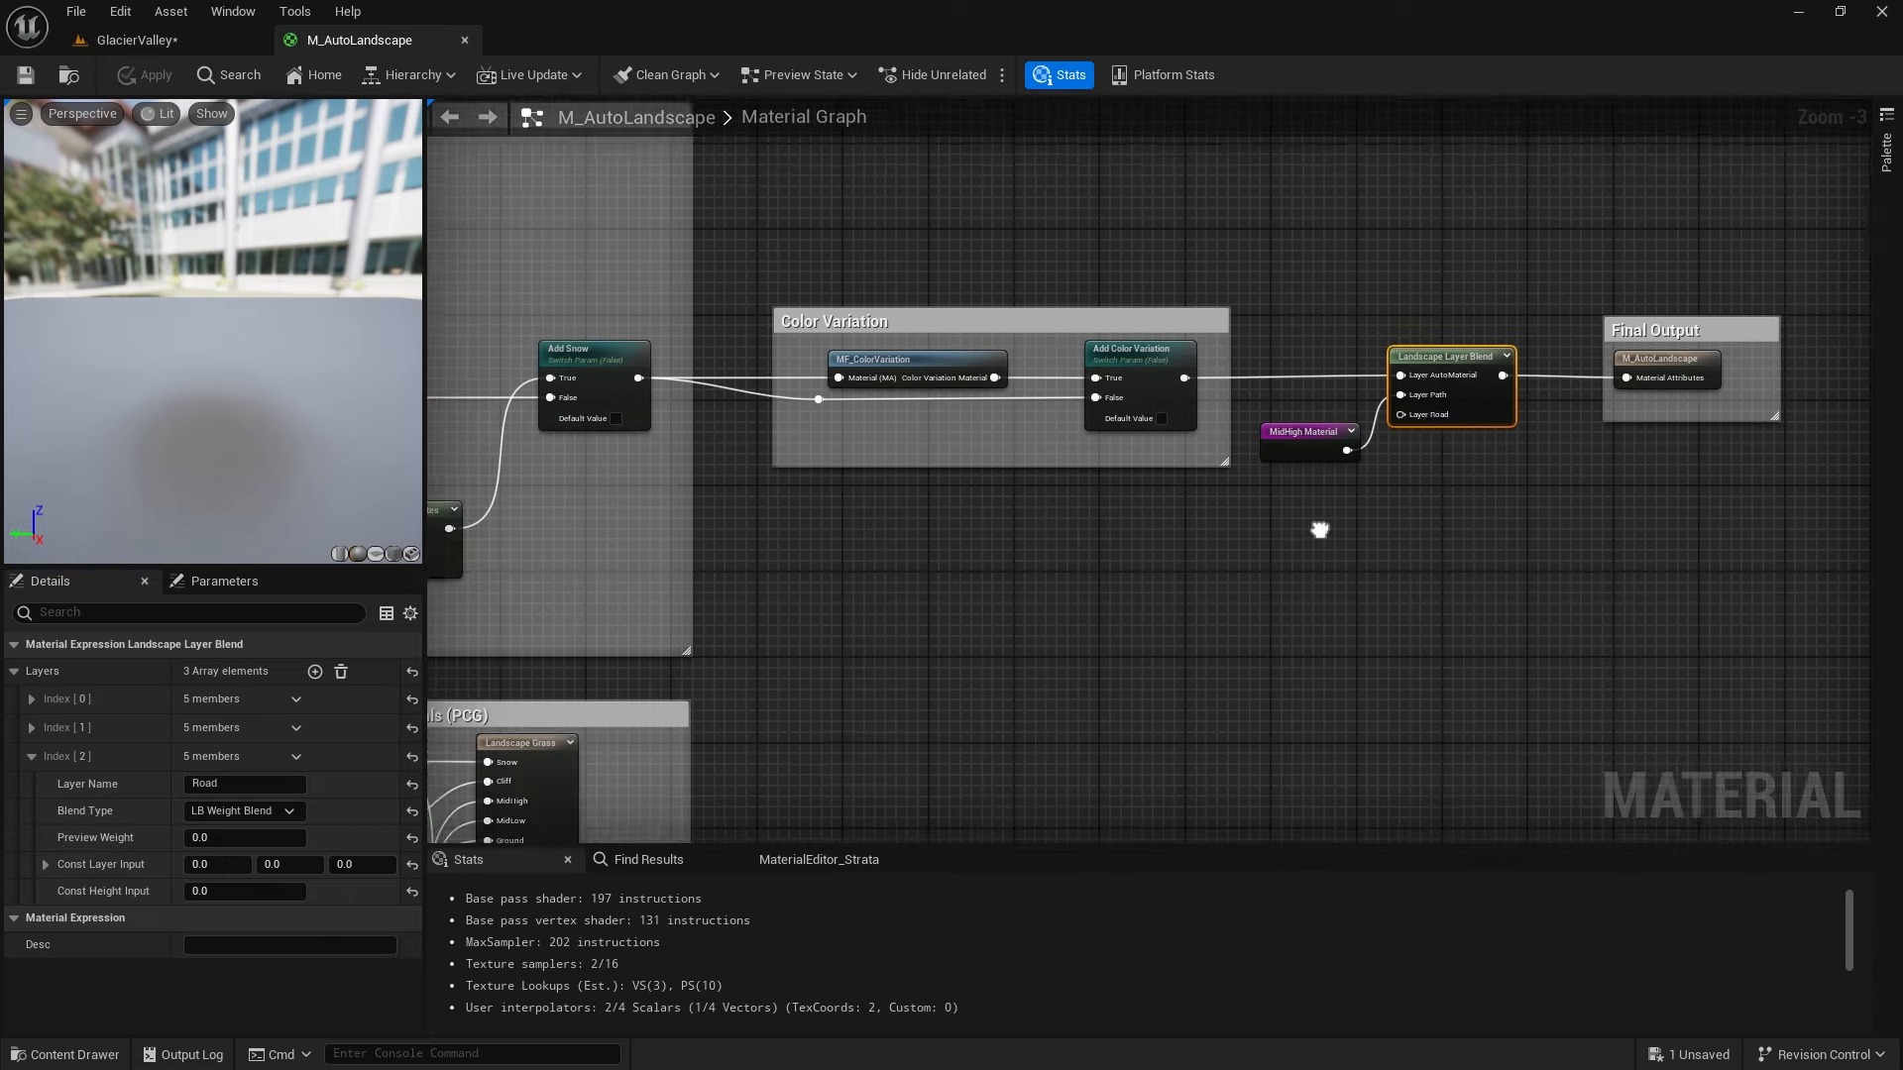
{"action": "right_click_drag", "start_coordinate": [1187, 575], "coordinate": [1780, 272]}
{"action": "scroll", "coordinate": [1177, 467], "scroll_direction": "down", "scroll_amount": 2}
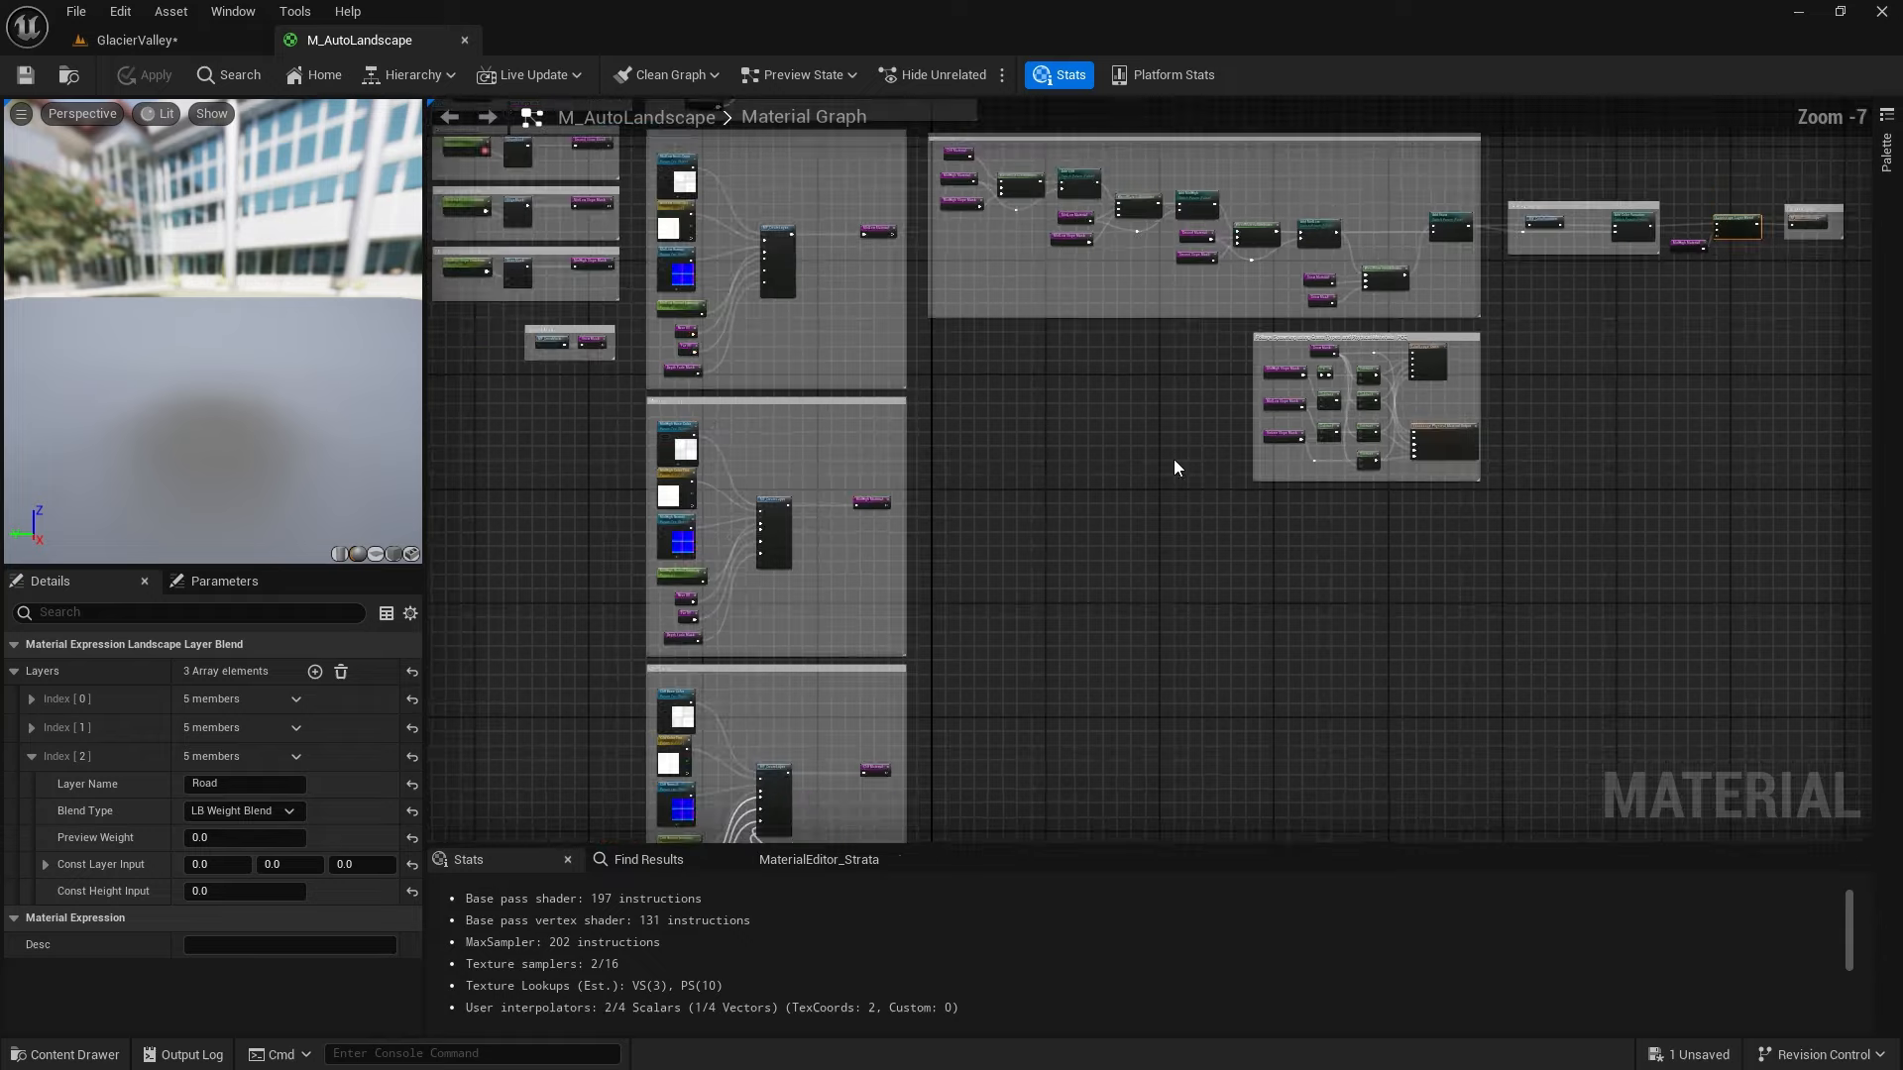
{"action": "right_click_drag", "start_coordinate": [1020, 539], "coordinate": [1278, 256]}
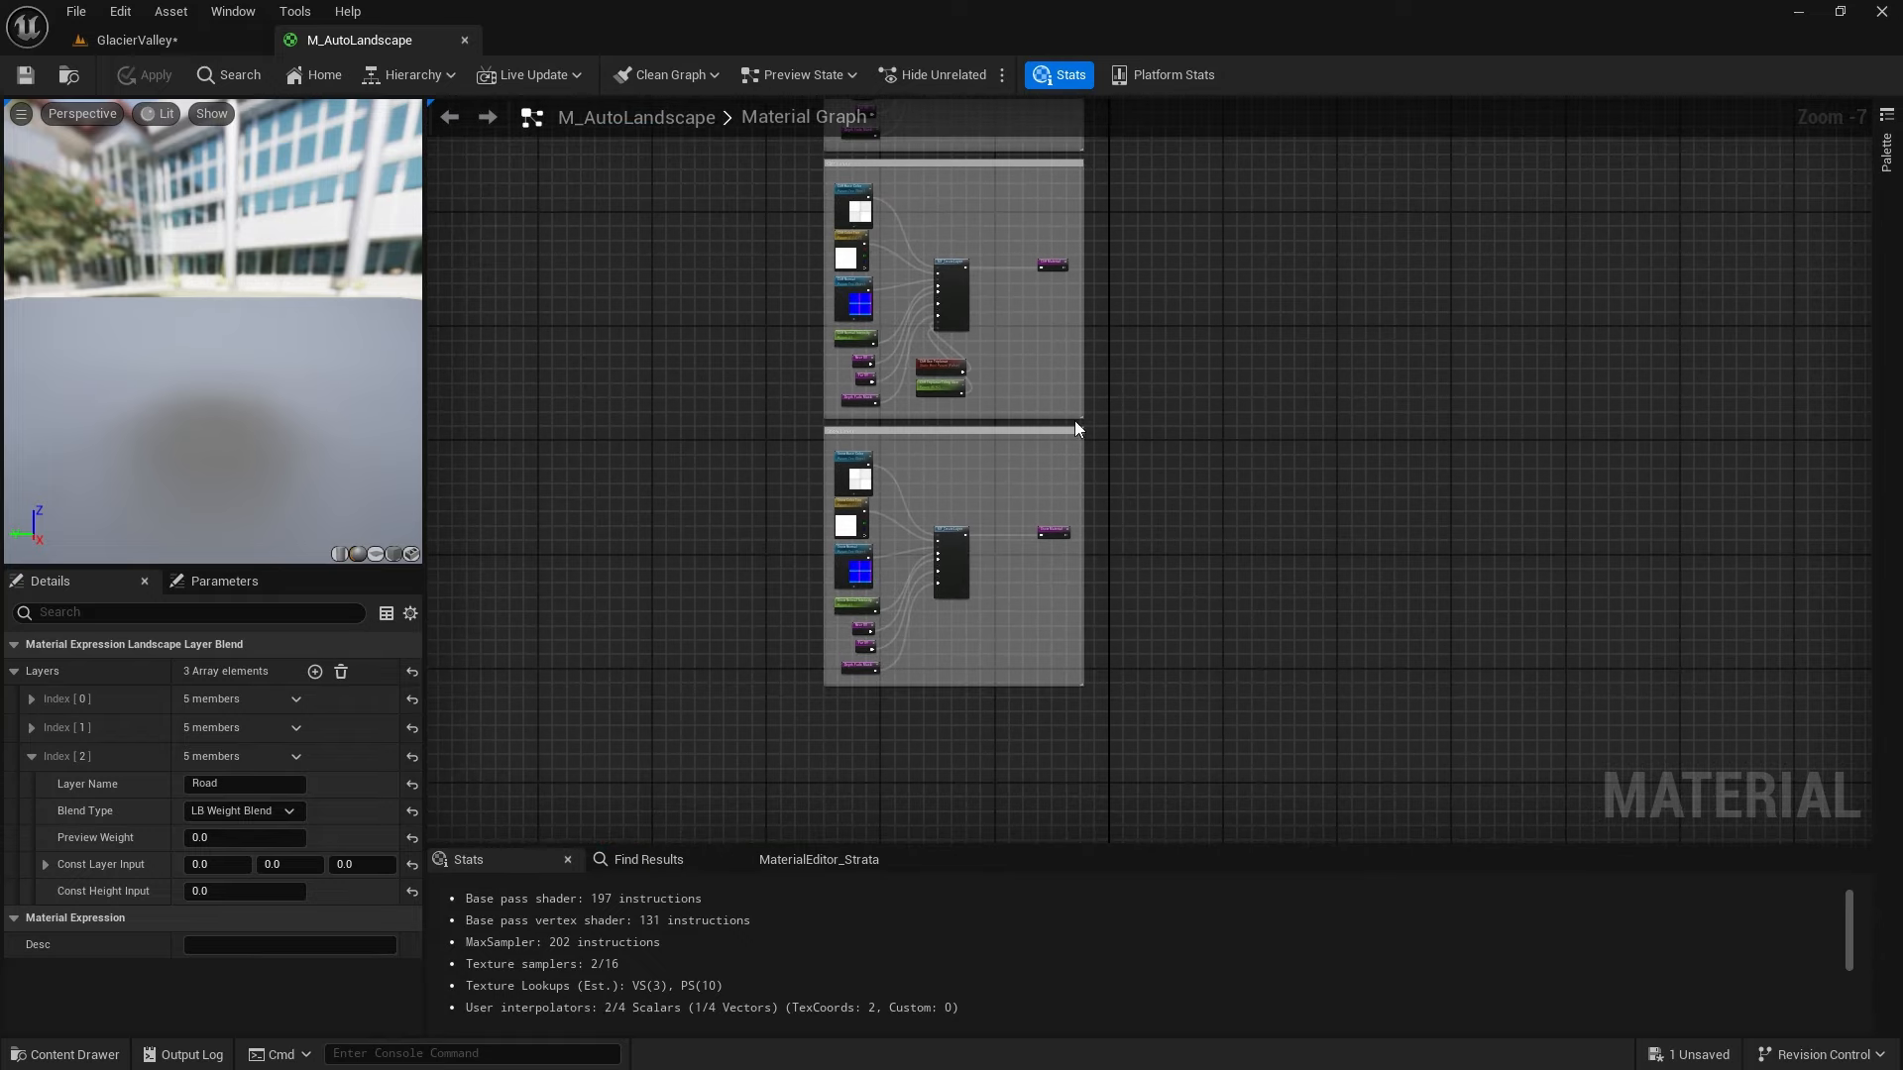
{"action": "scroll", "coordinate": [860, 462], "scroll_direction": "up", "scroll_amount": 2}
{"action": "right_click_drag", "start_coordinate": [1401, 517], "coordinate": [1263, 374]}
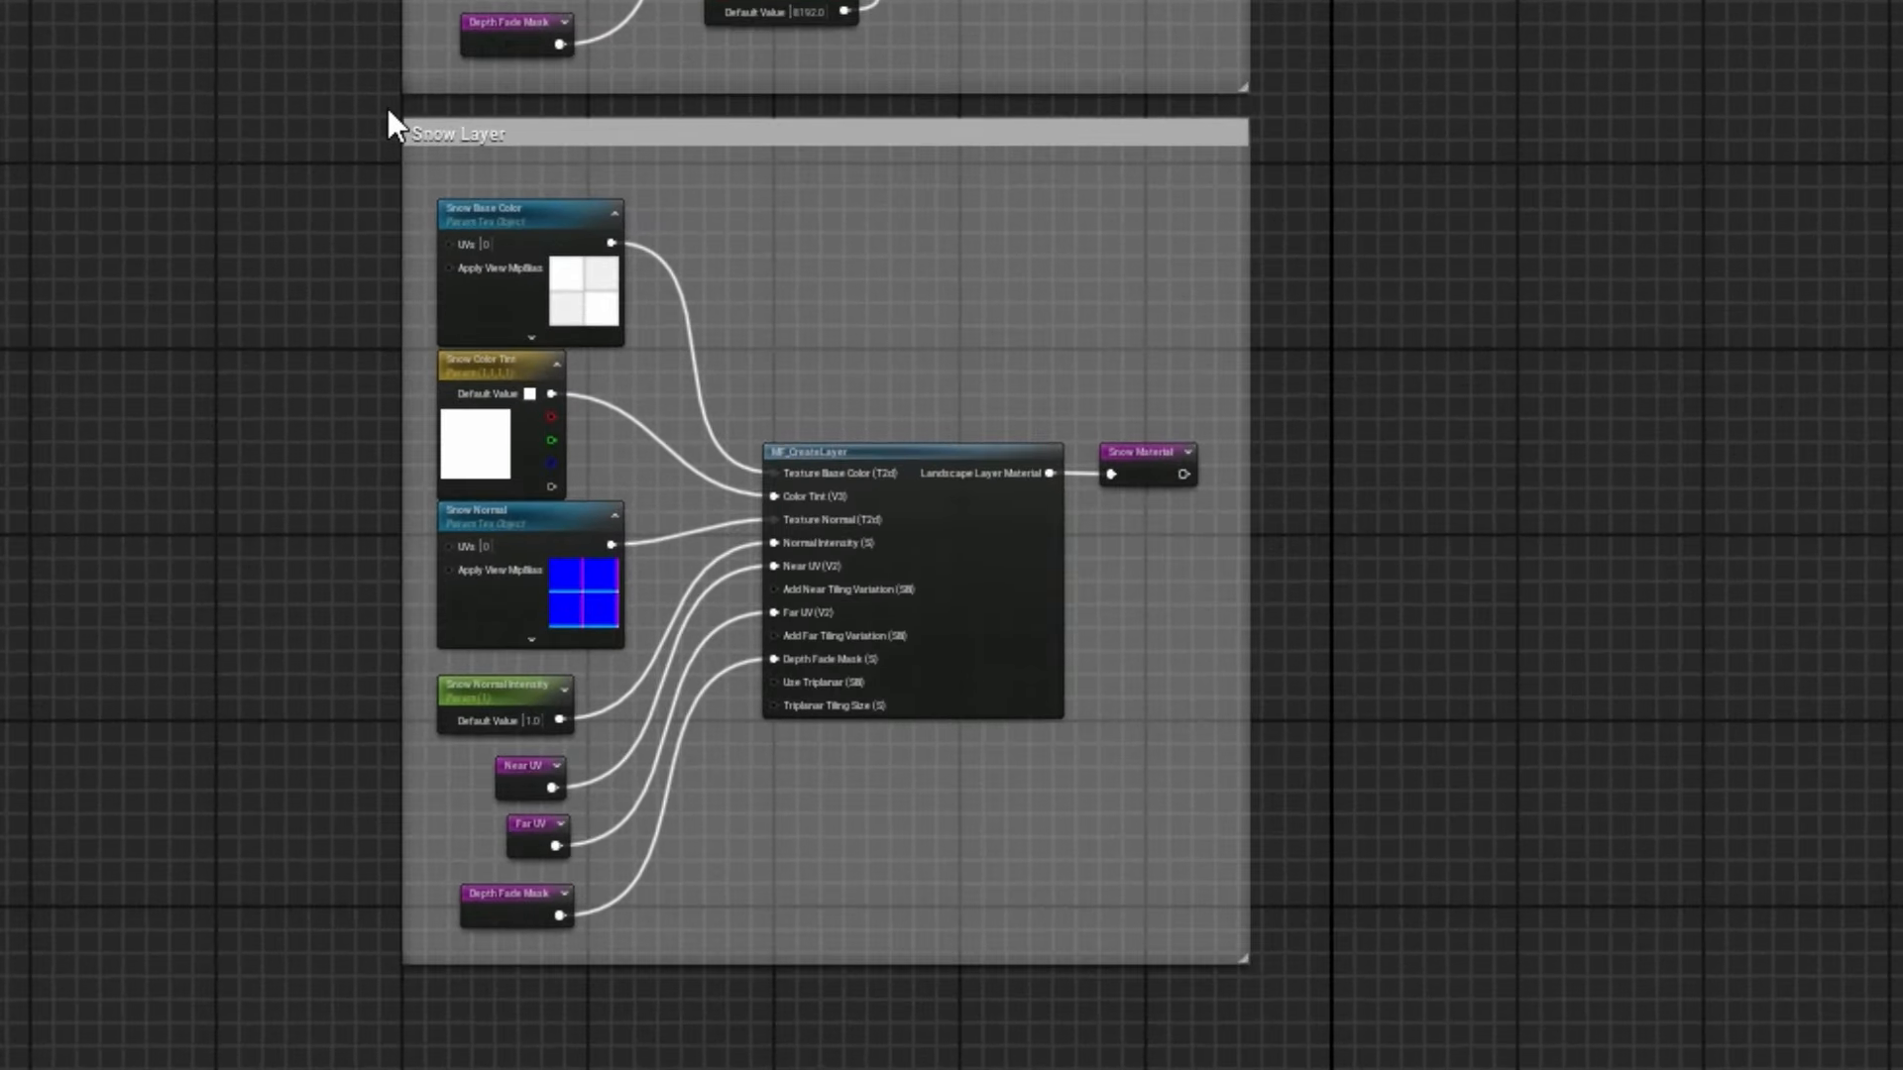
{"action": "left_click_drag", "start_coordinate": [707, 246], "coordinate": [874, 264]}
{"action": "left_click_drag", "start_coordinate": [716, 145], "coordinate": [1270, 1011]}
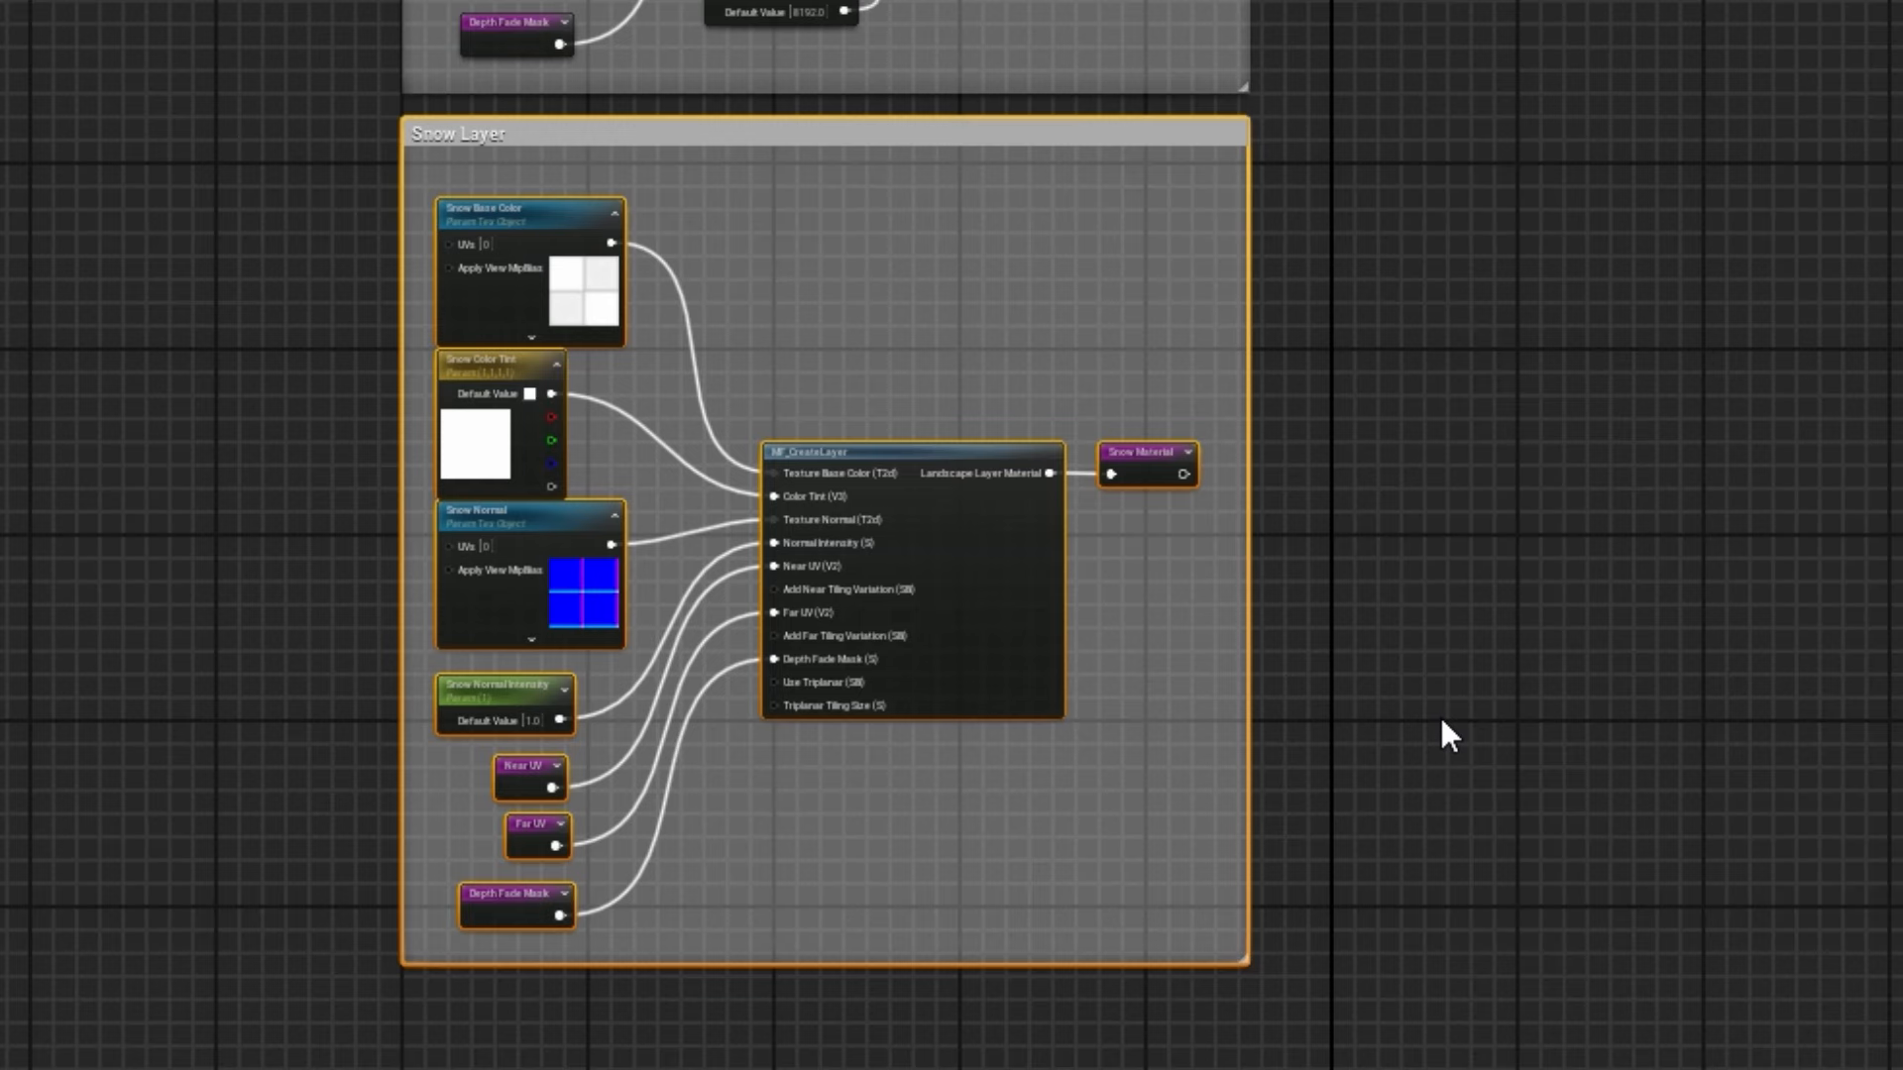
{"action": "right_click_drag", "start_coordinate": [1444, 882], "coordinate": [1286, 2]}
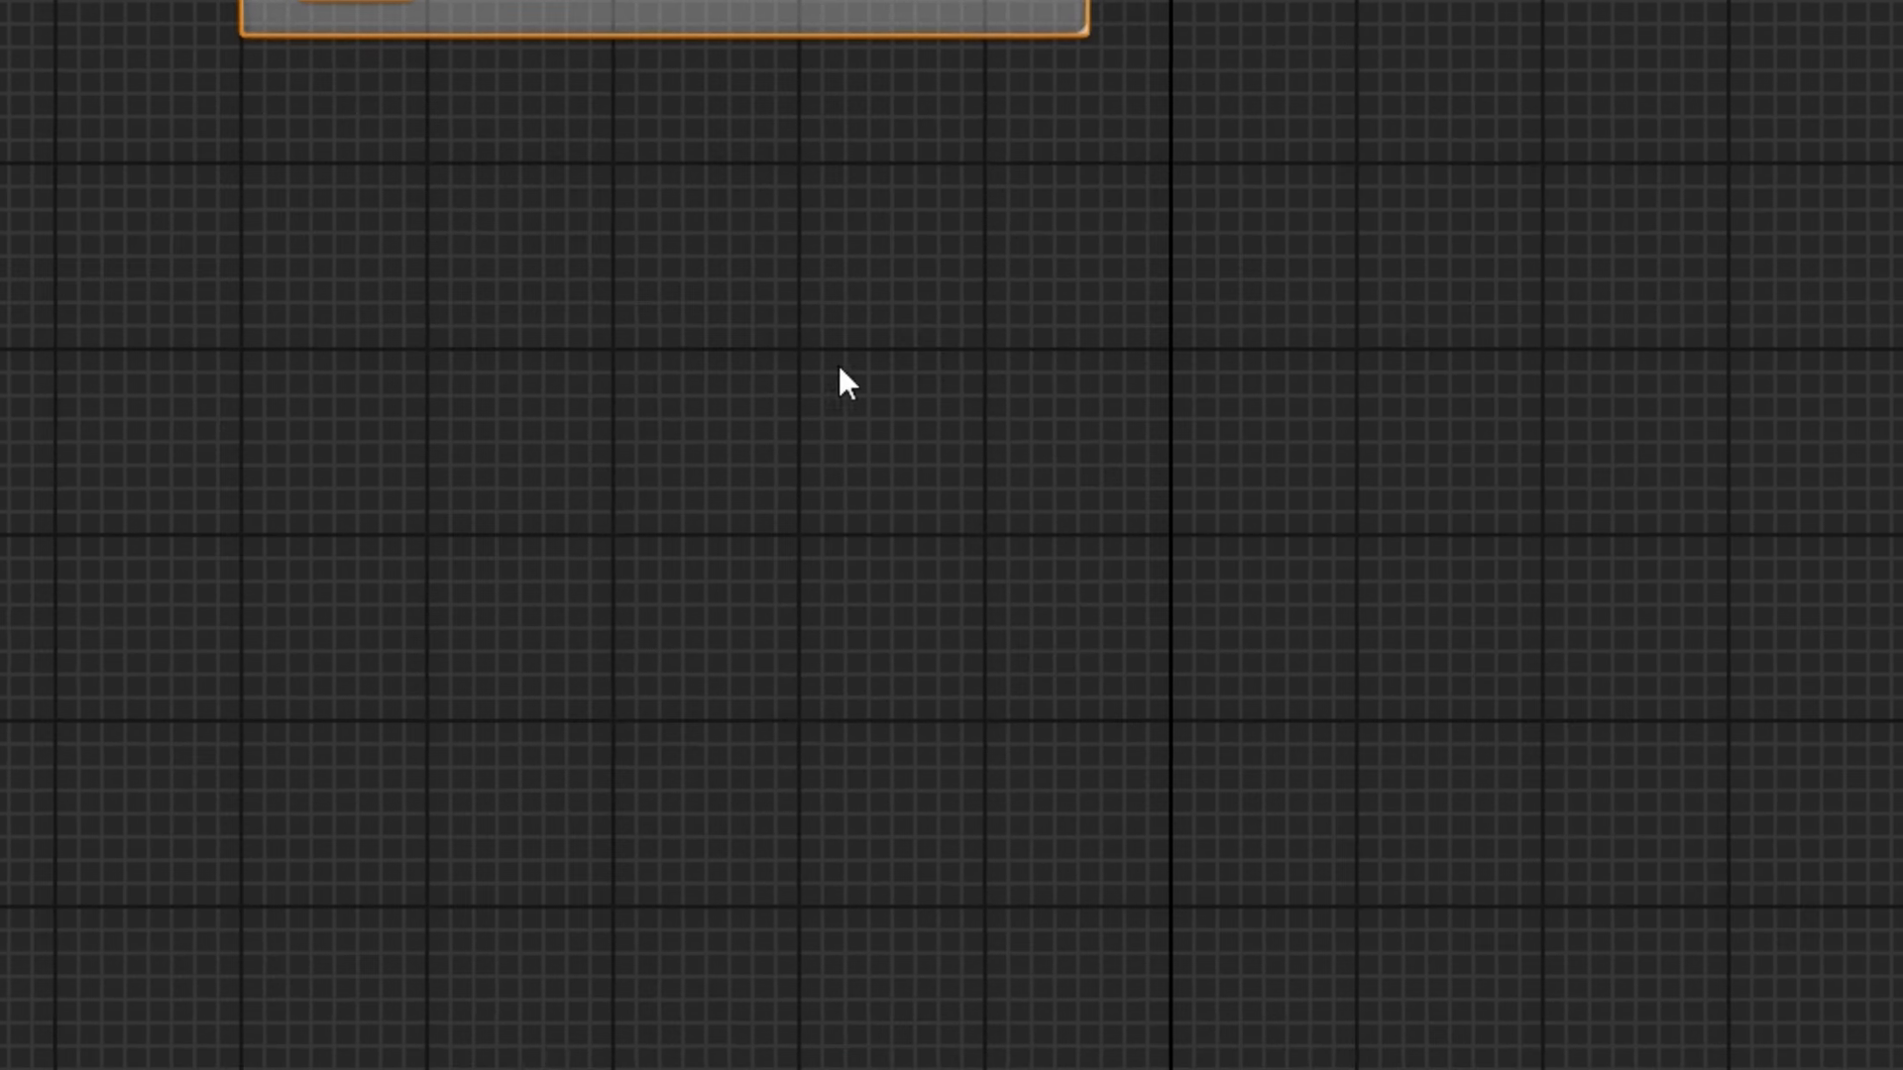
{"action": "left_click", "coordinate": [789, 457]}
{"action": "key", "text": "ctrl+v"}
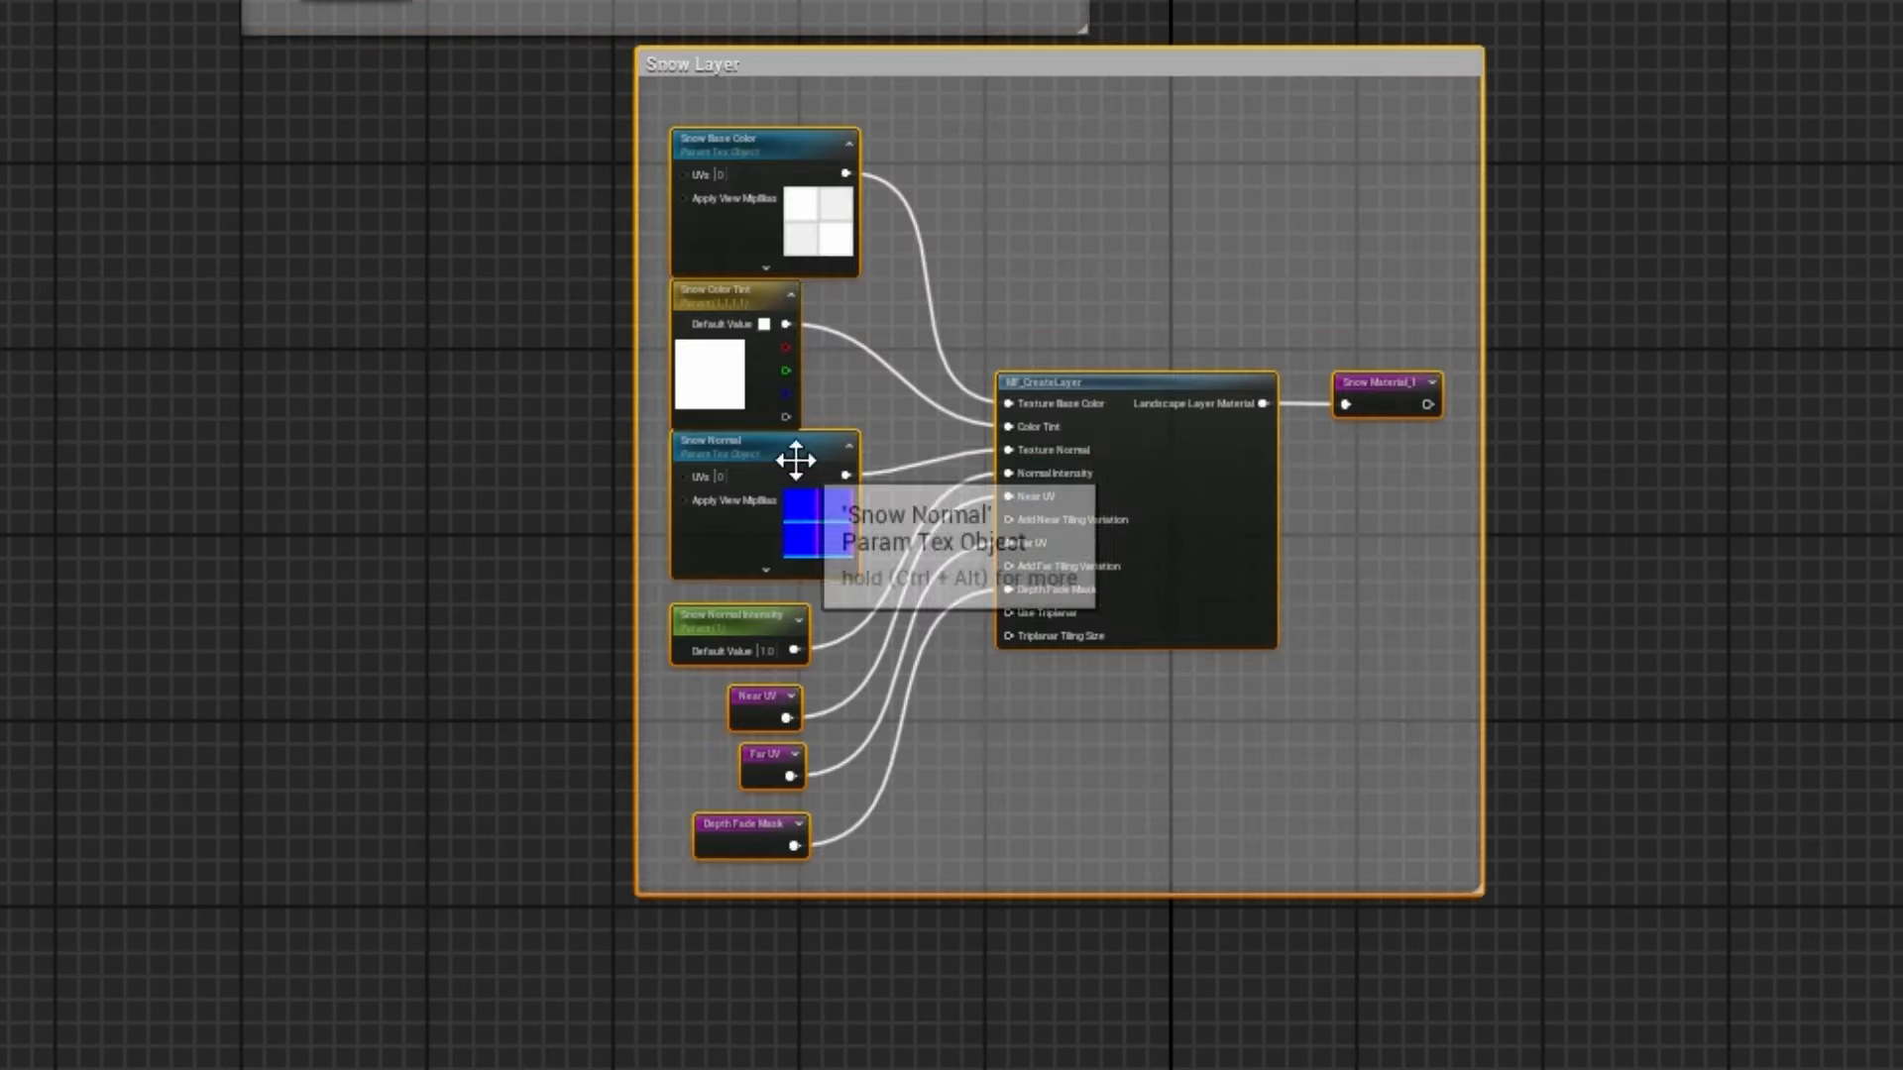
{"action": "left_click_drag", "start_coordinate": [1246, 64], "coordinate": [836, 69]}
Rename the comment of the duplicated Snow Layer group to Road Layer
{"action": "right_click_drag", "start_coordinate": [809, 294], "coordinate": [1123, 233]}
{"action": "scroll", "coordinate": [1083, 366], "scroll_direction": "up", "scroll_amount": 1}
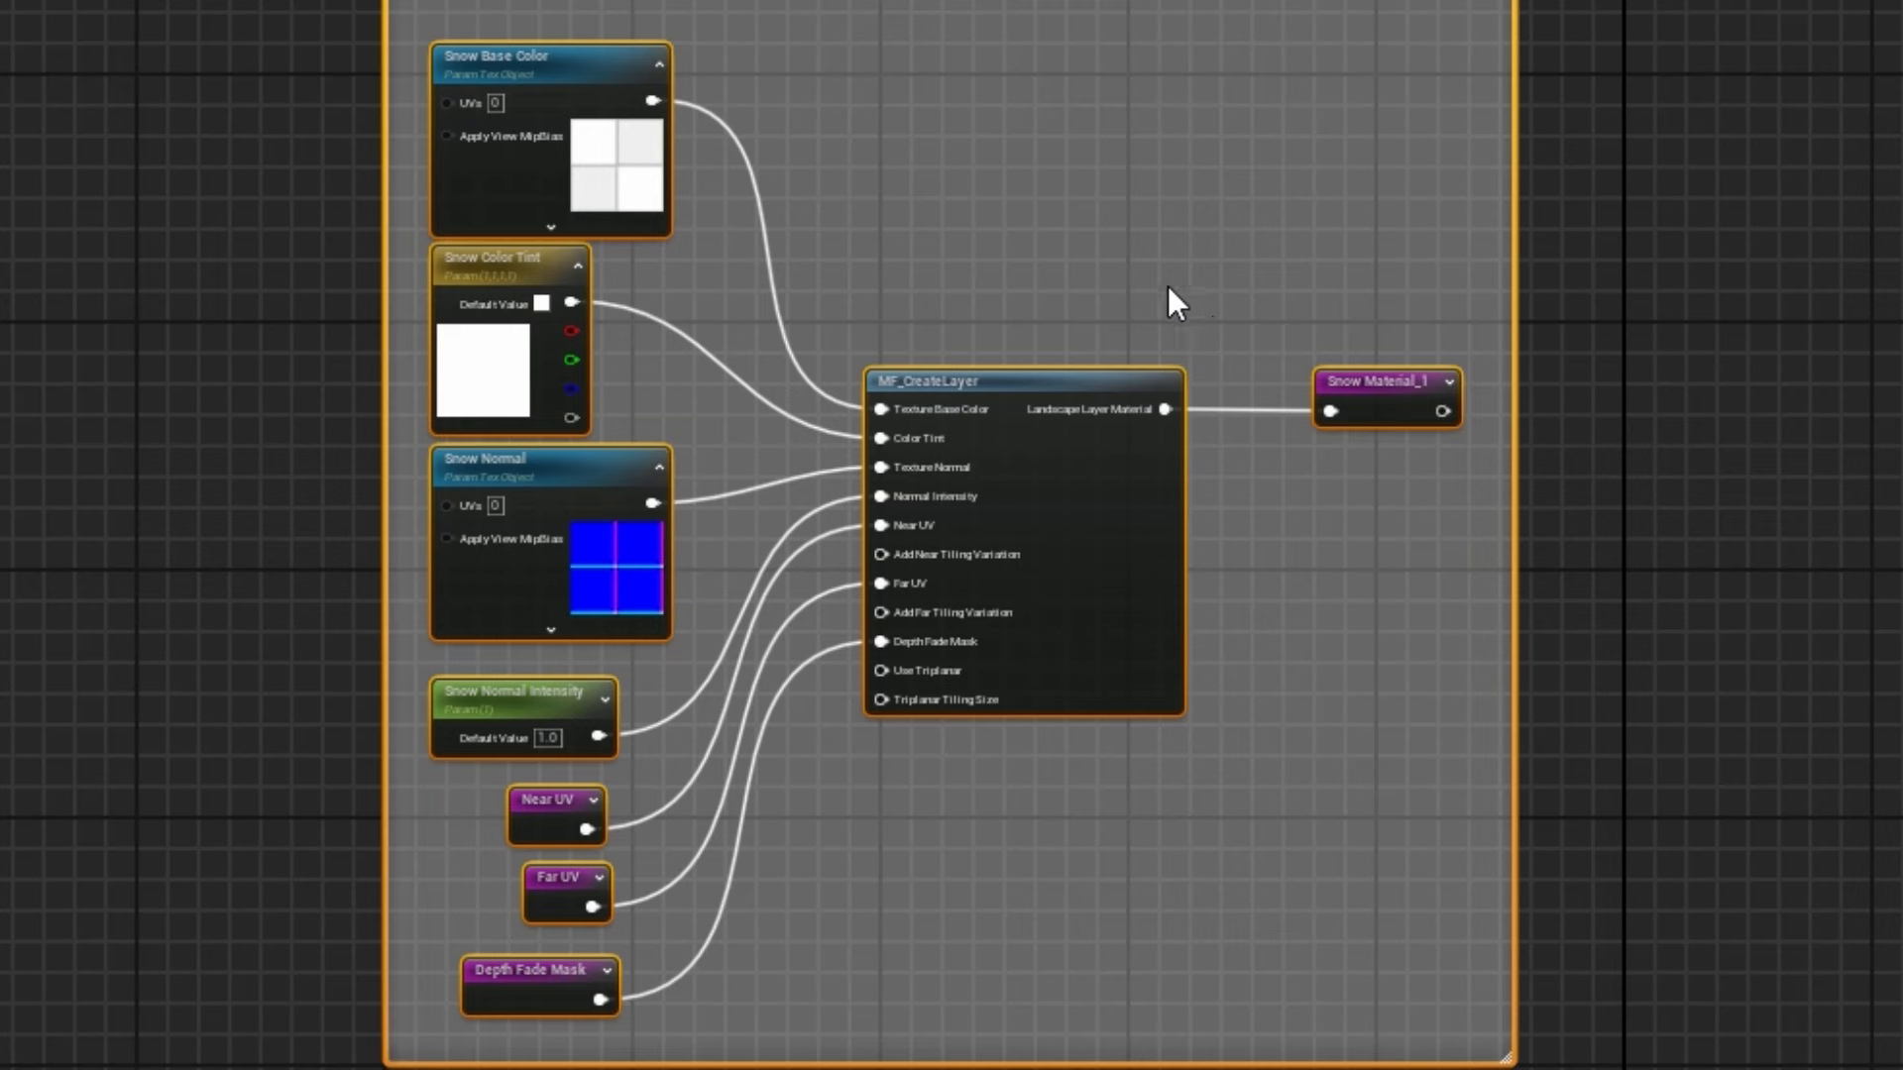
{"action": "right_click_drag", "start_coordinate": [577, 0], "coordinate": [608, 121]}
{"action": "left_click", "coordinate": [572, 115]}
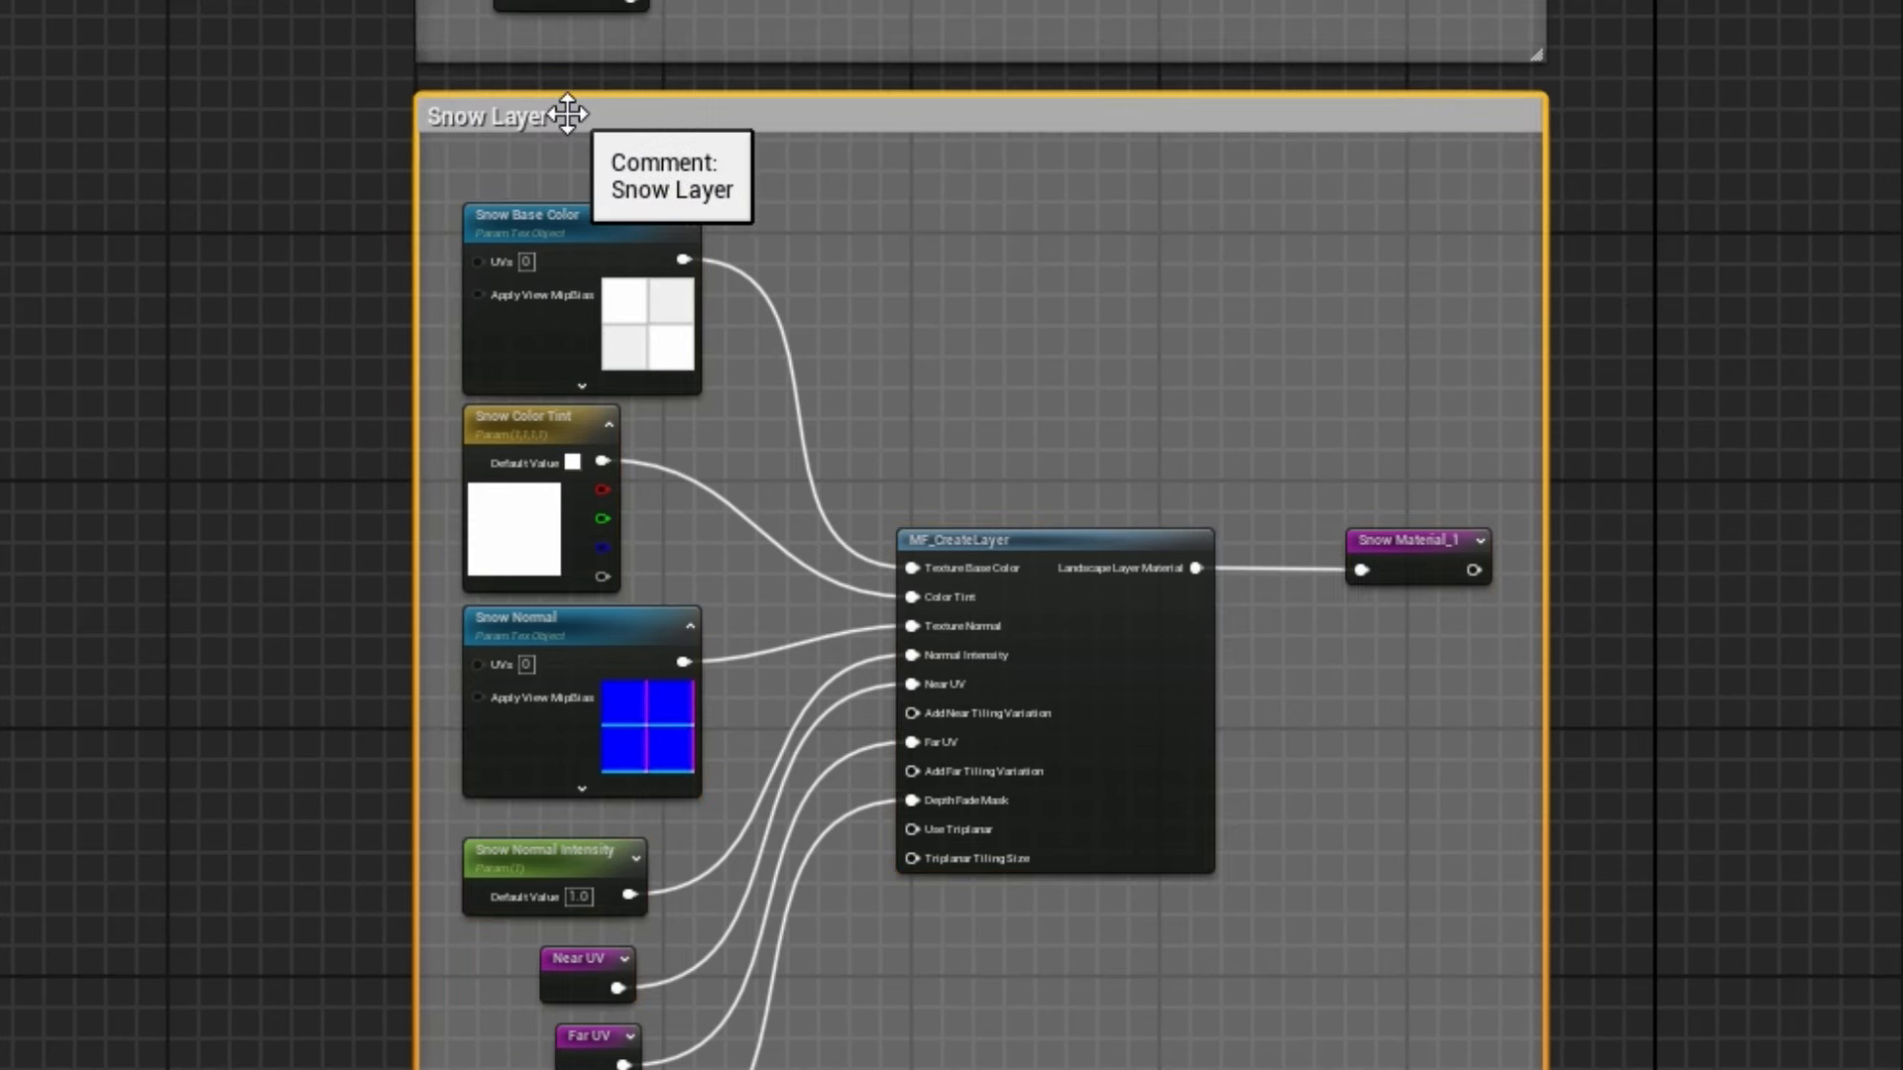
{"action": "double_click", "coordinate": [475, 119]}
{"action": "double_click", "coordinate": [465, 117]}
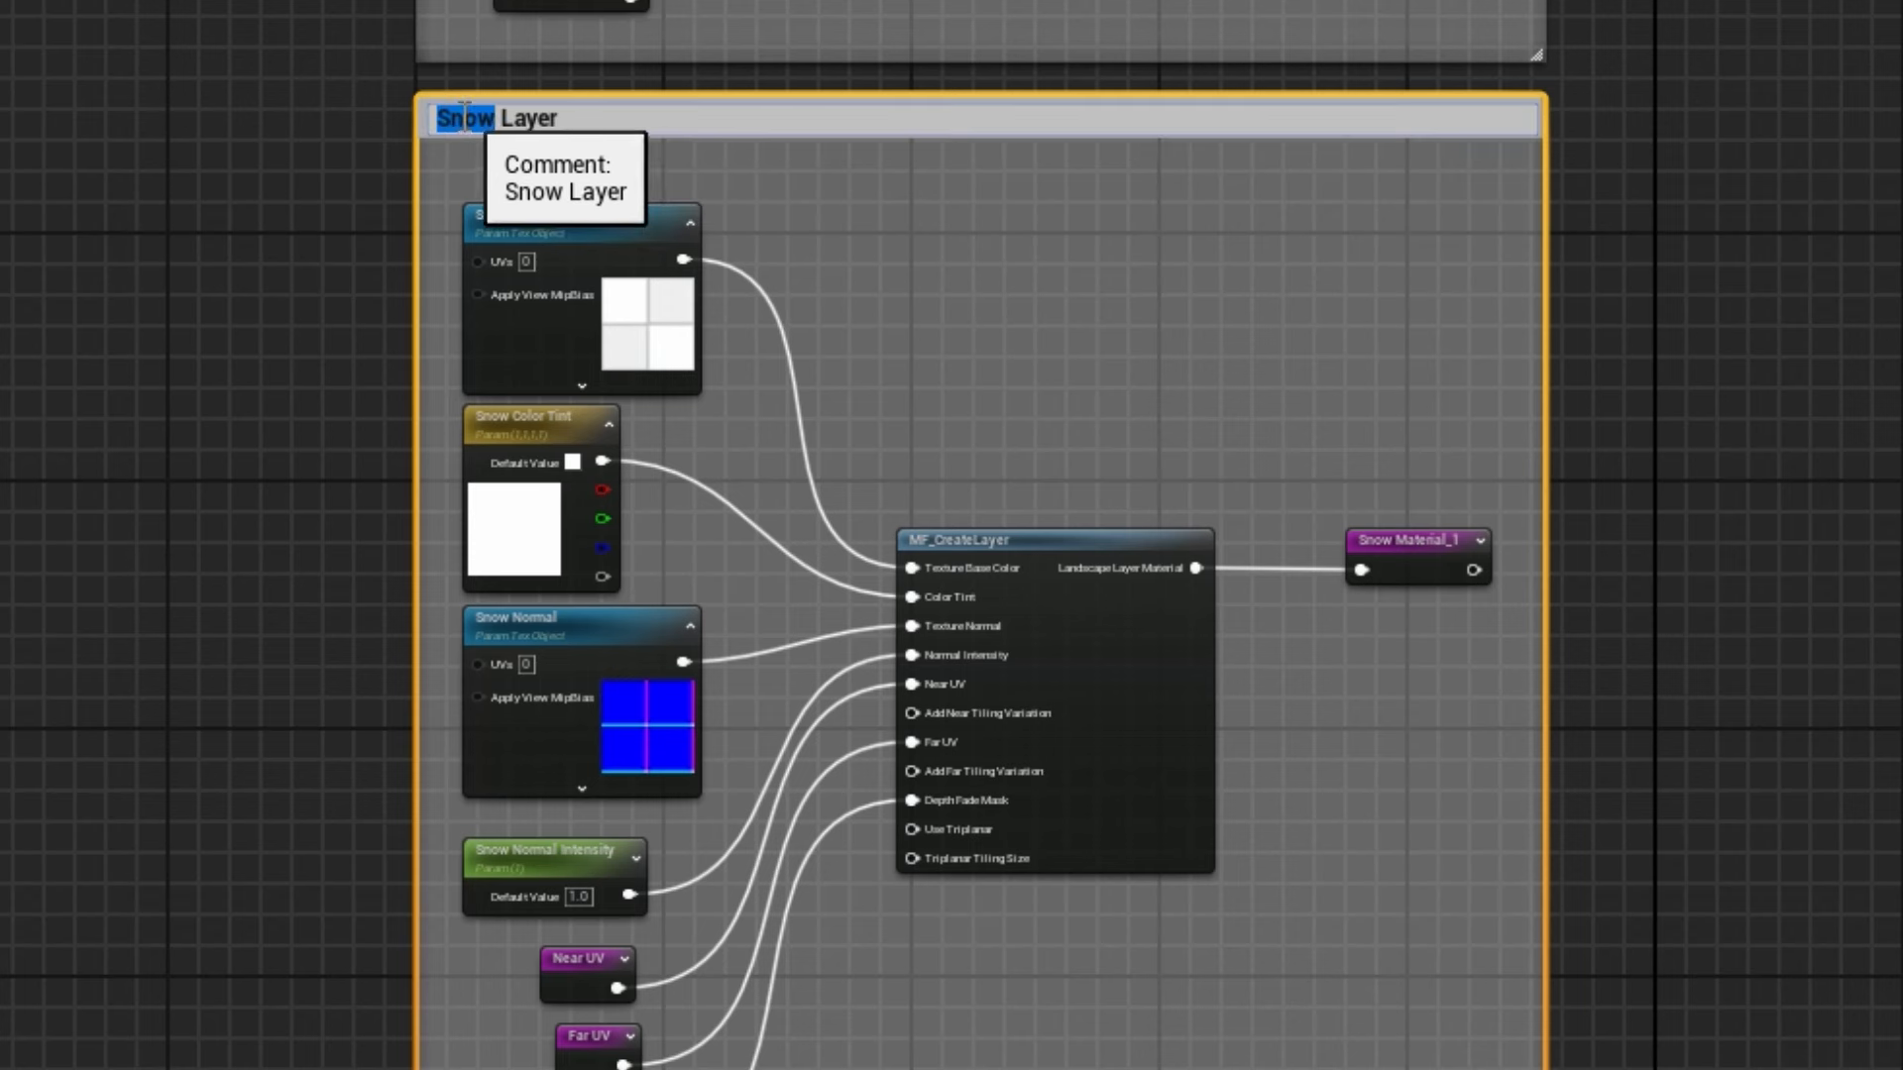
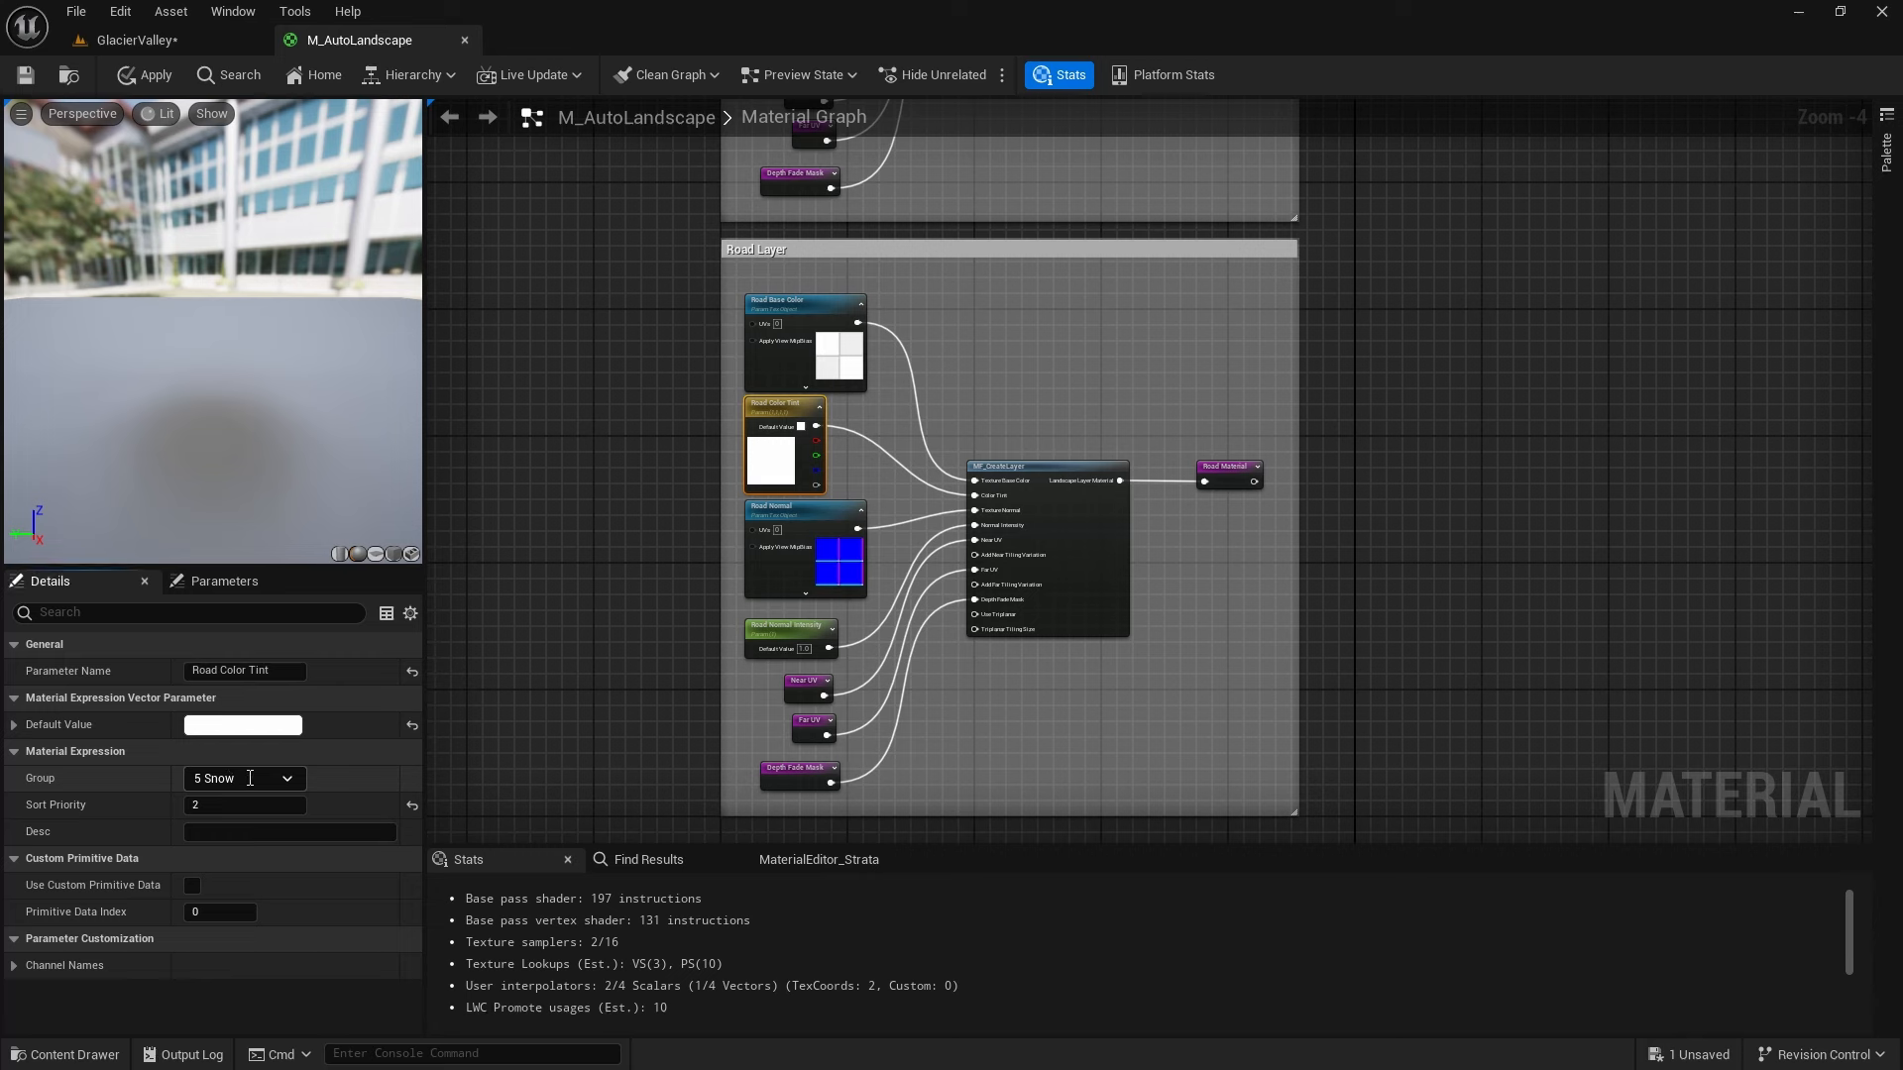
Assign the Road Color Tint, Road Normal and Road Normal Intensity parameters to the Road group
{"action": "left_click", "coordinate": [287, 779]}
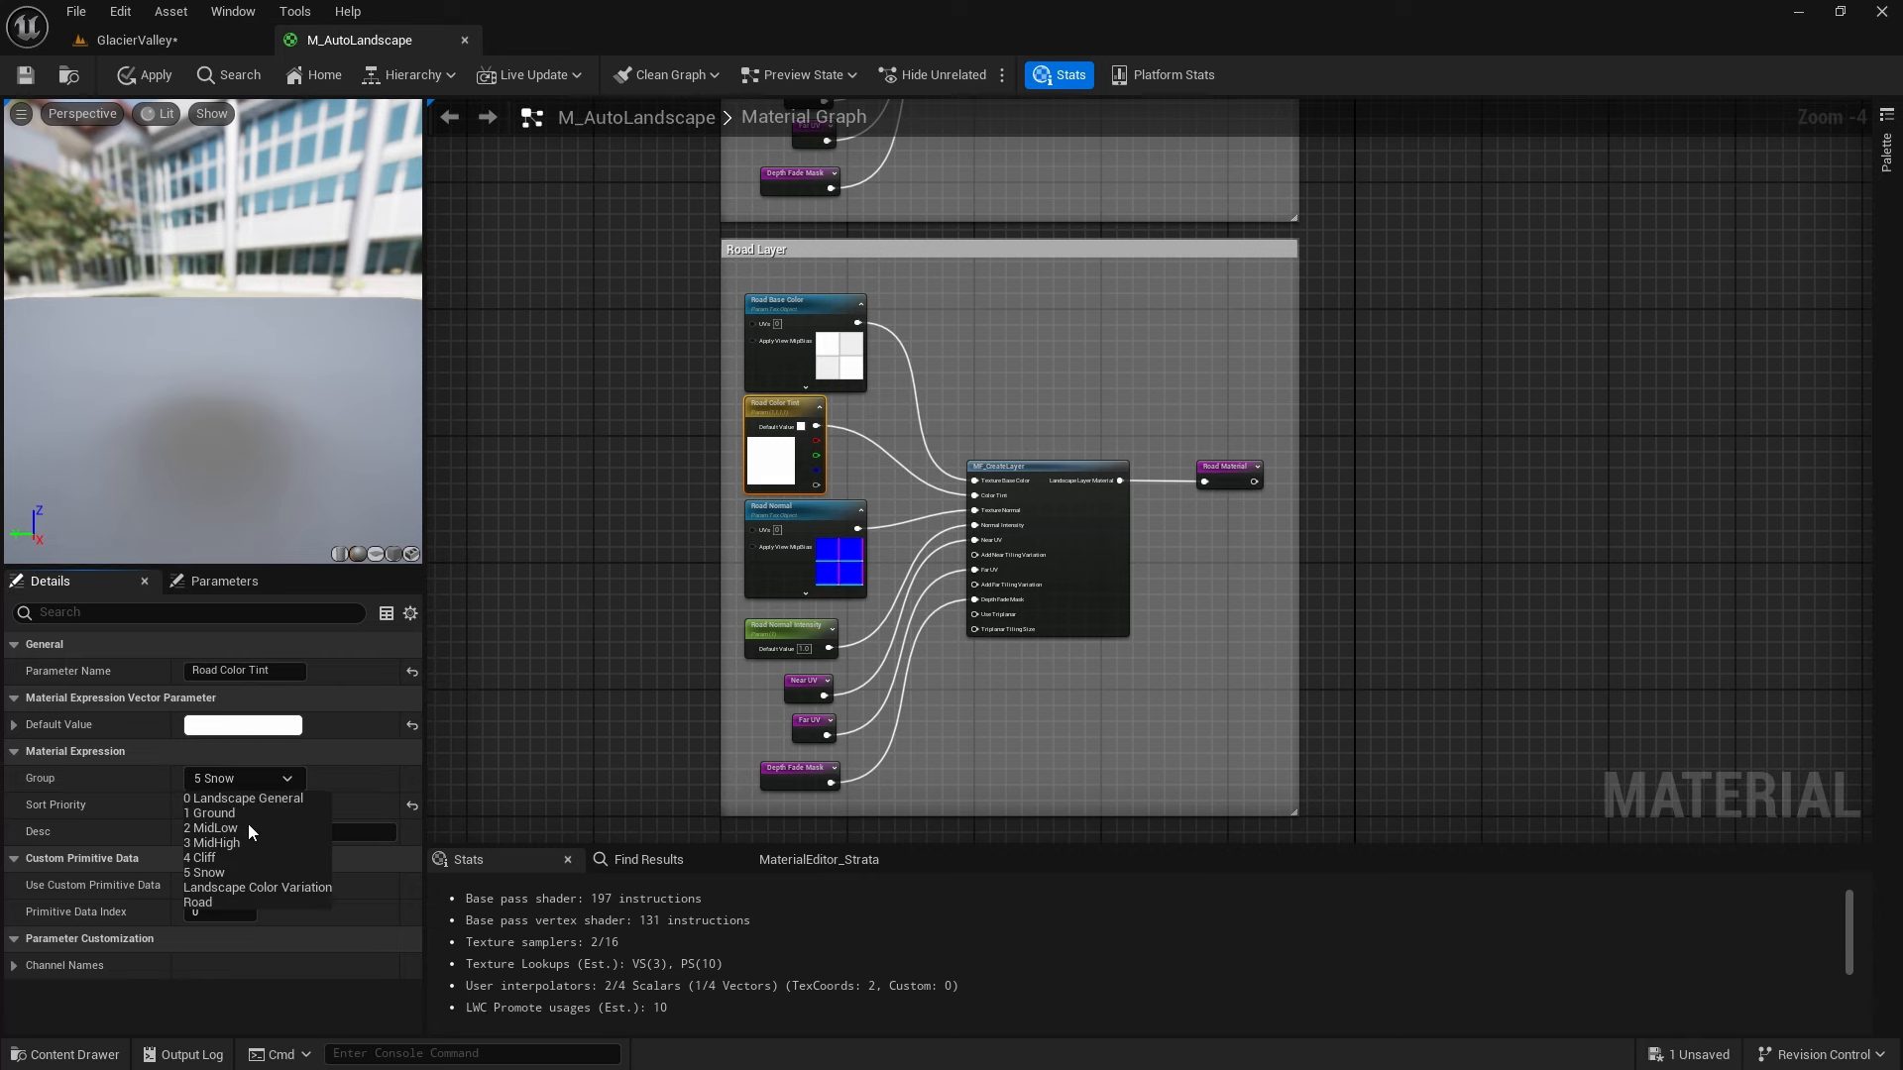
{"action": "left_click", "coordinate": [228, 901]}
{"action": "left_click", "coordinate": [829, 507]}
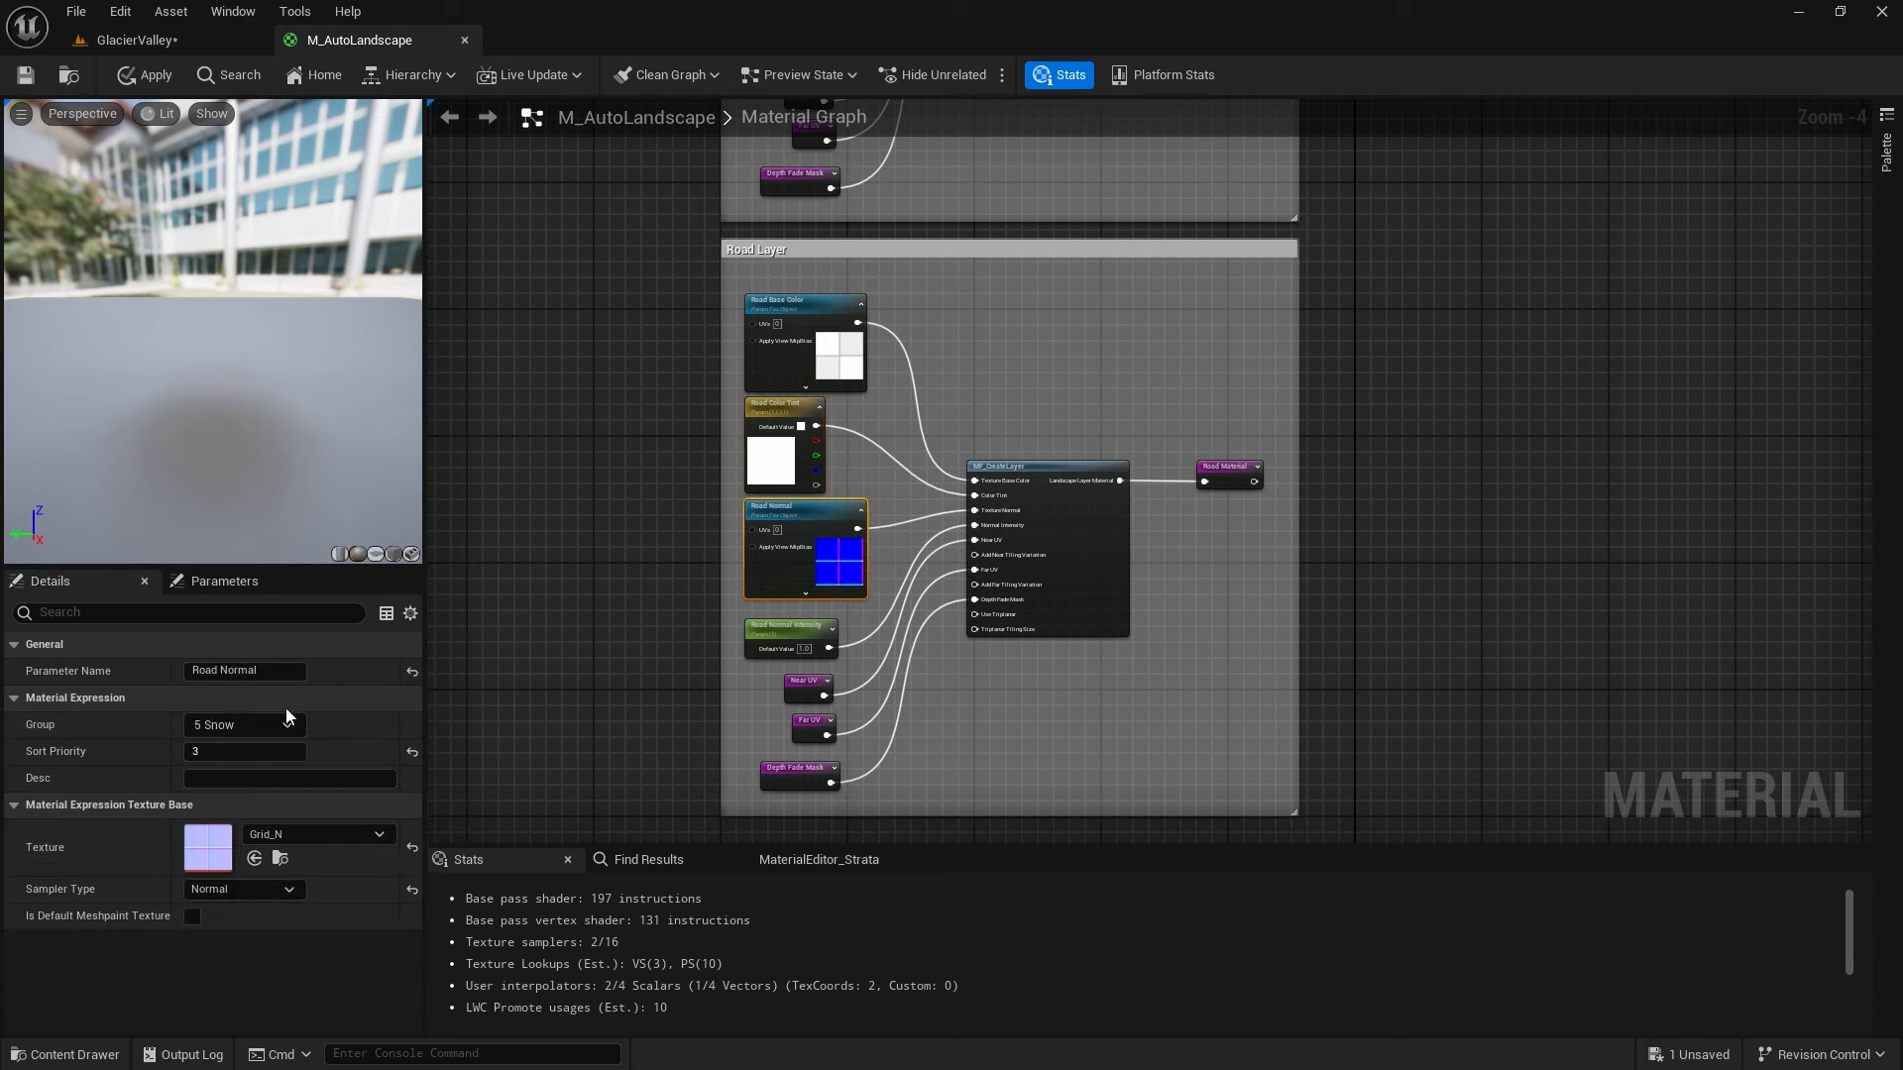
{"action": "left_click", "coordinate": [288, 724]}
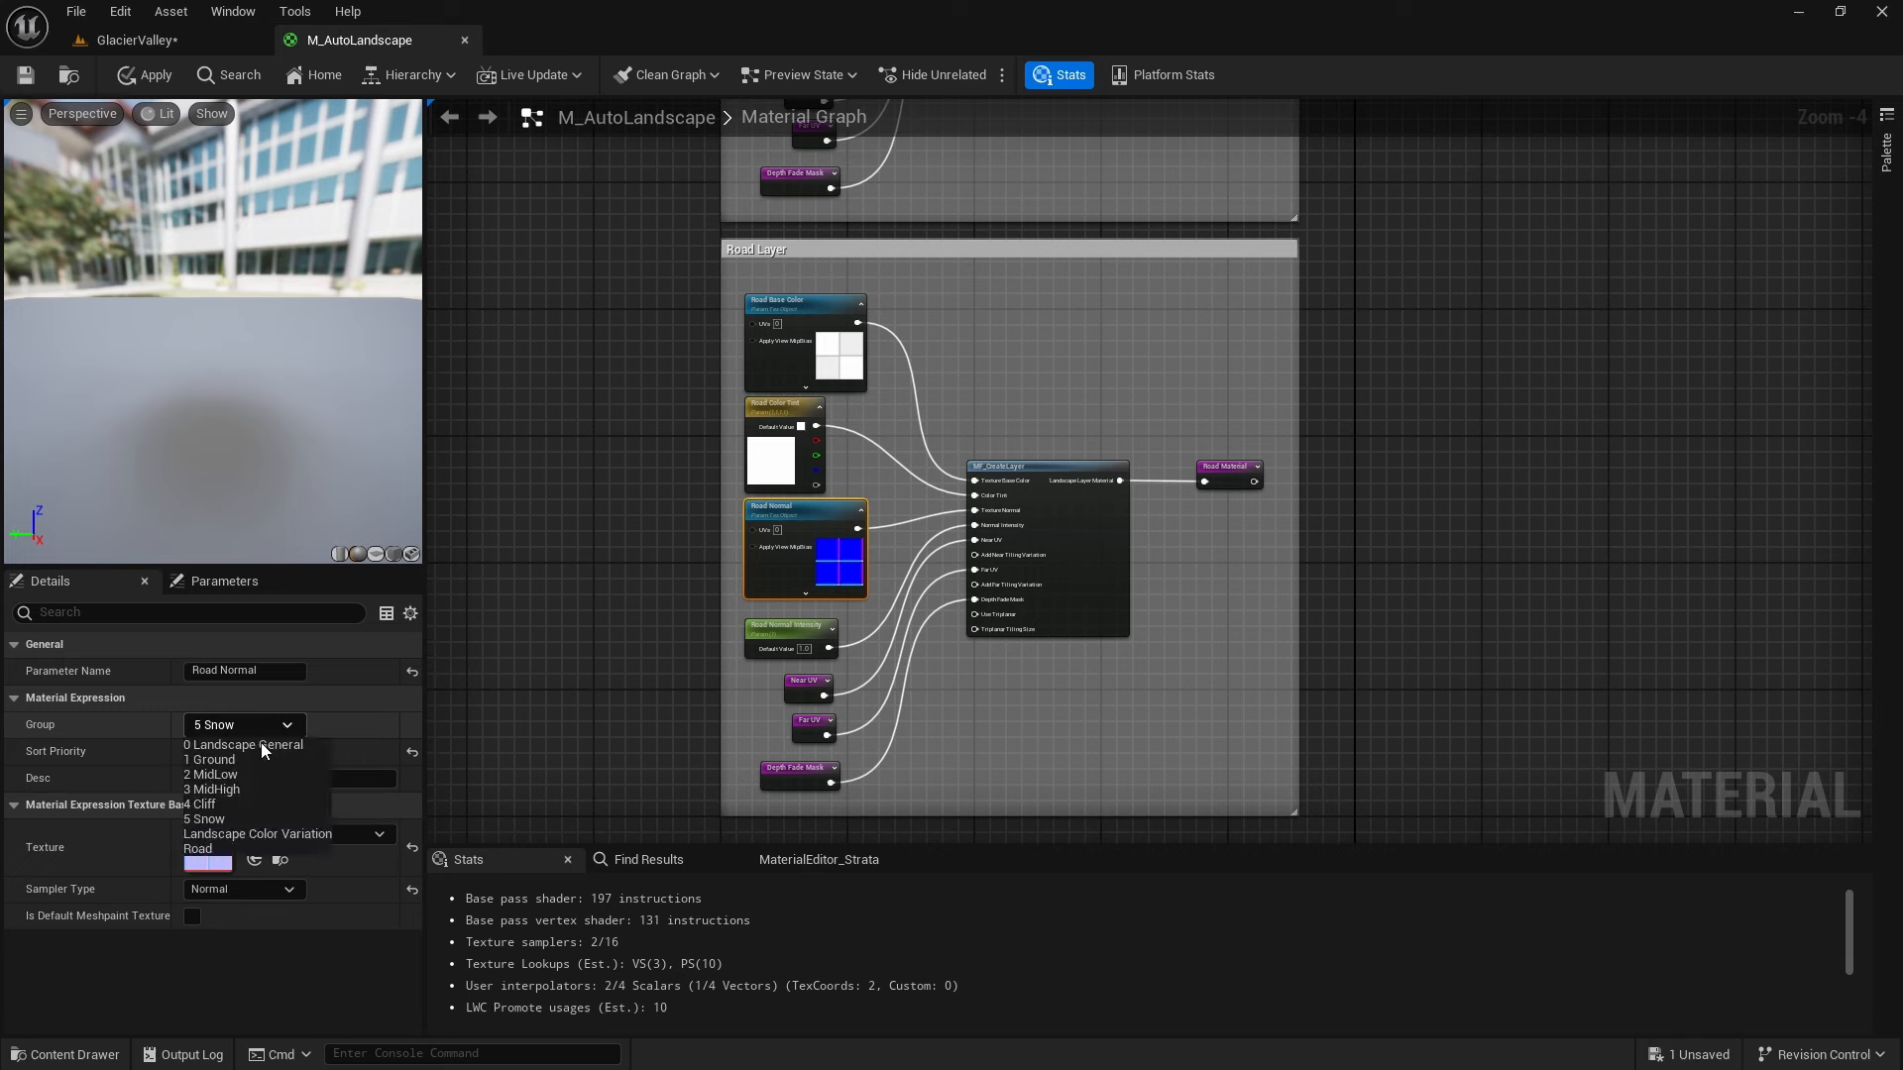
{"action": "left_click", "coordinate": [203, 848]}
{"action": "left_click", "coordinate": [791, 628]}
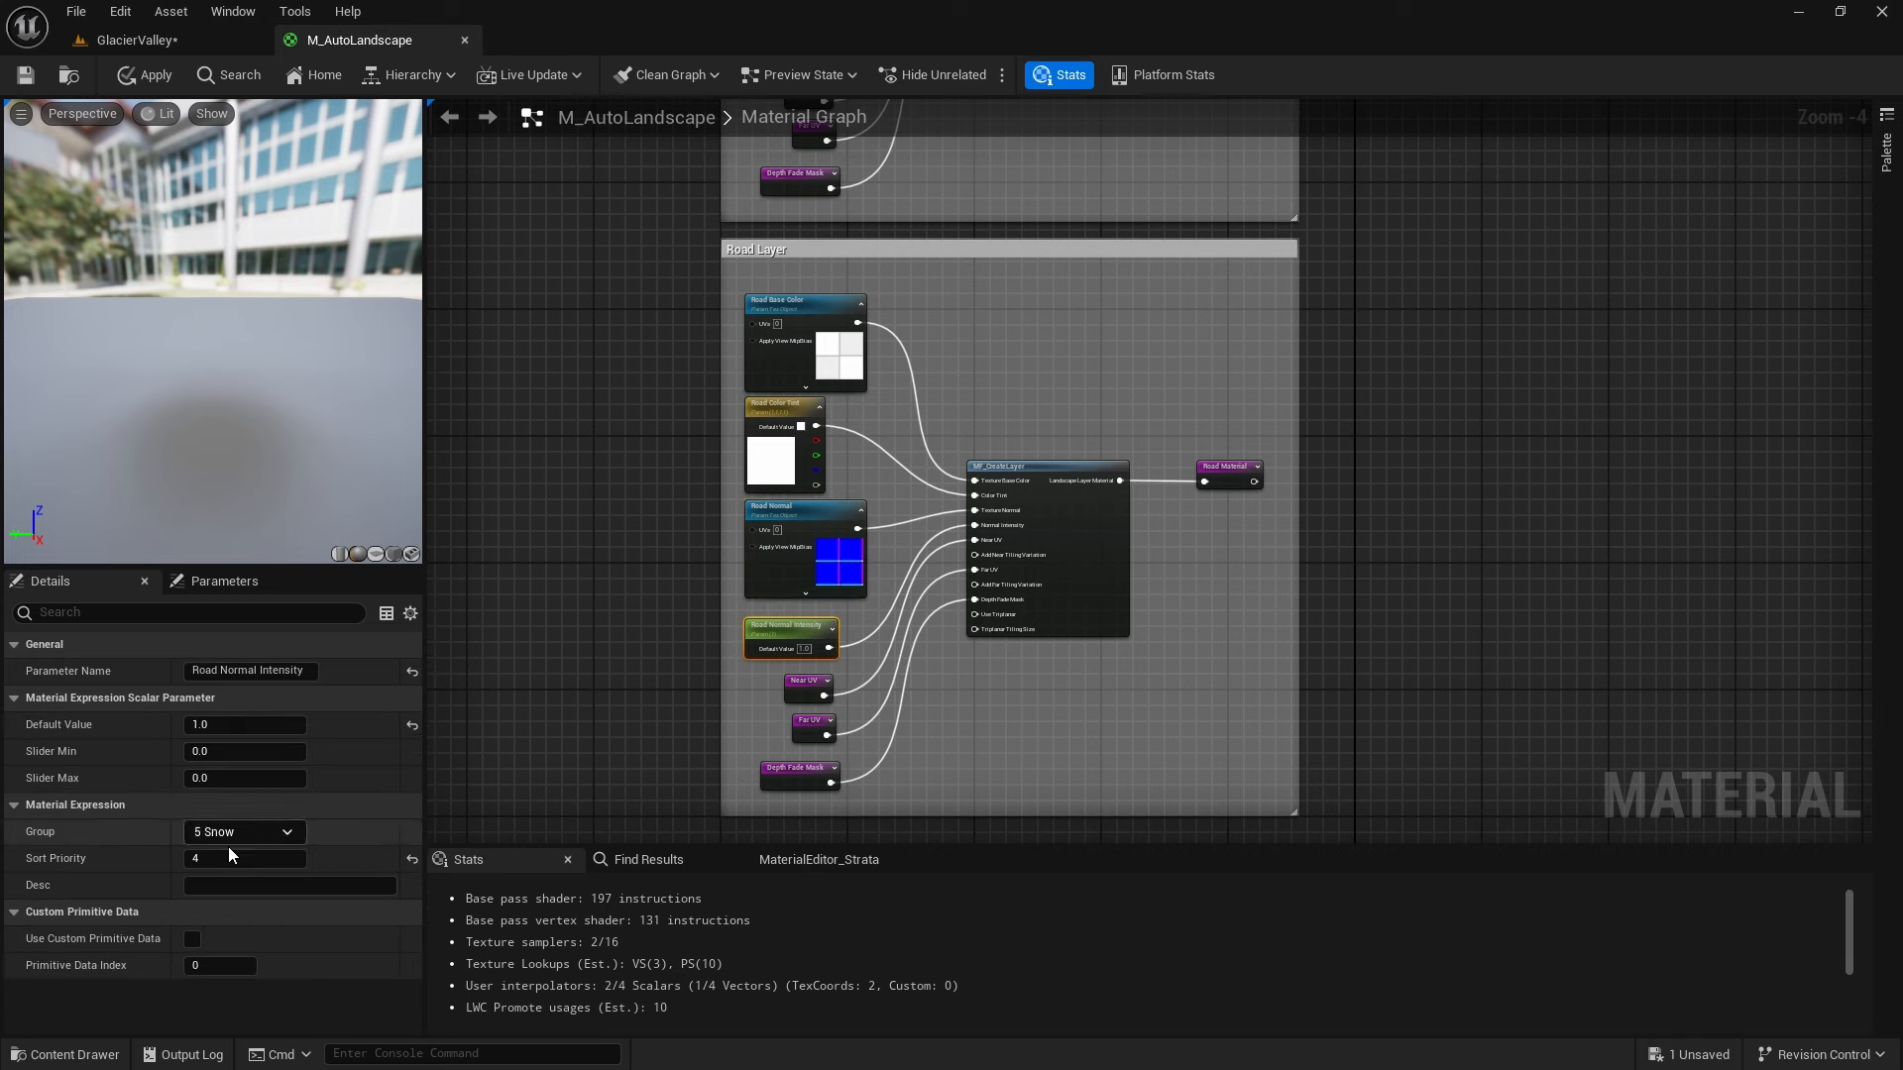
{"action": "left_click", "coordinate": [266, 835]}
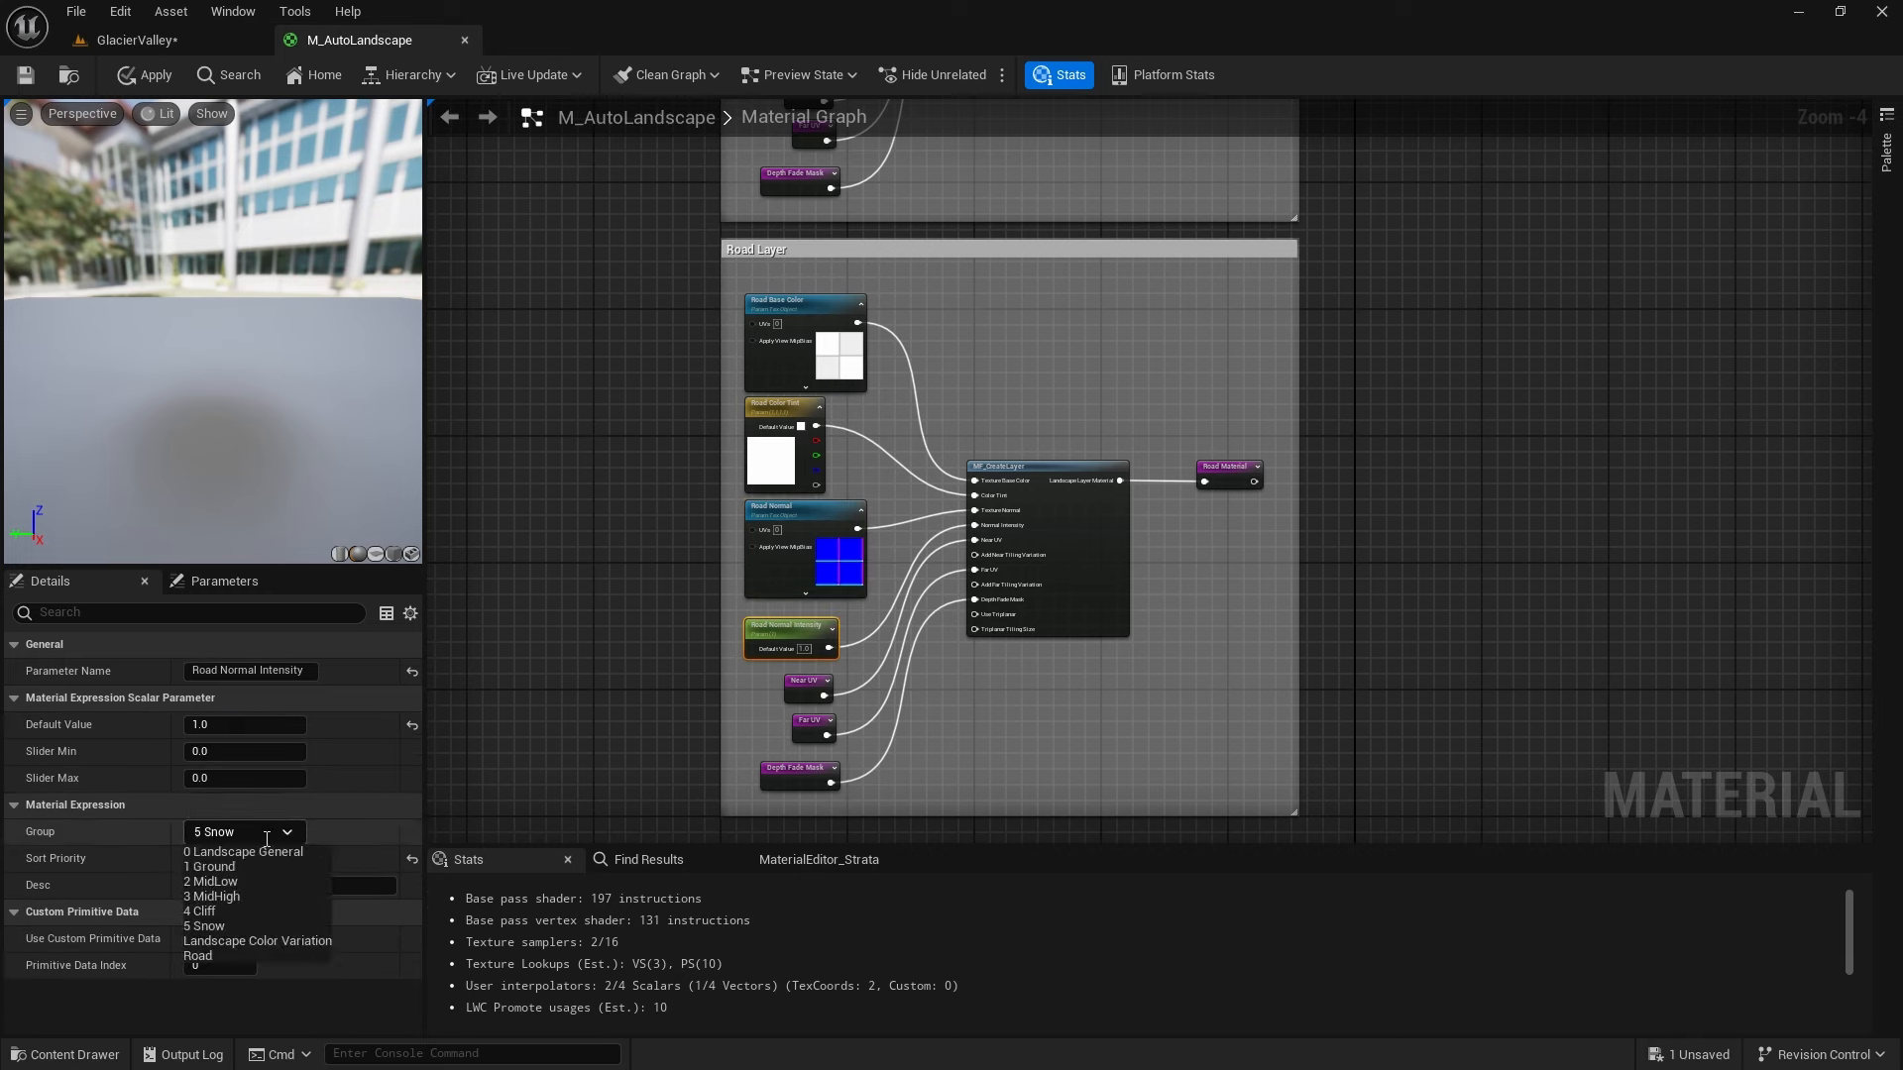
{"action": "left_click", "coordinate": [226, 956]}
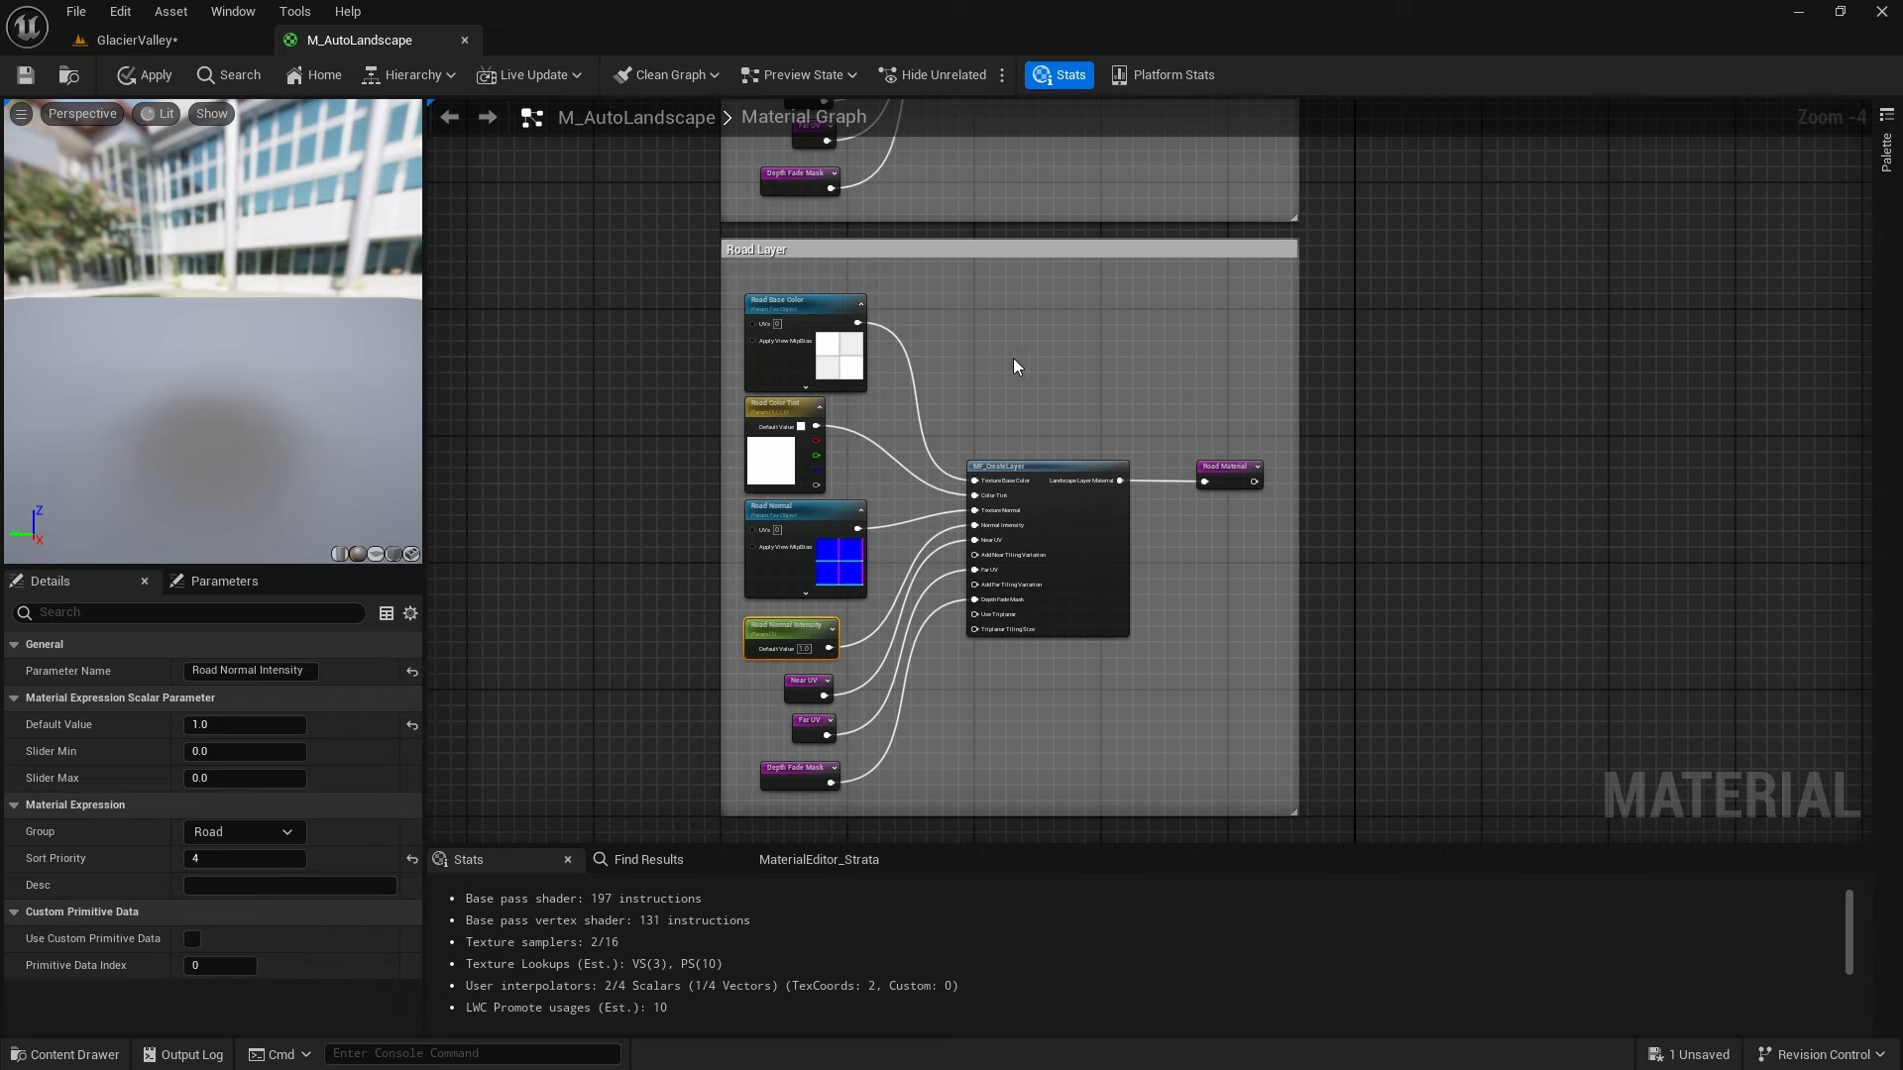
Add a Road Material named reroute below MidHigh Material and connect it to the Landscape Layer Blend's Layer Road input
{"action": "scroll", "coordinate": [1454, 323], "scroll_direction": "down", "scroll_amount": 3}
{"action": "right_click_drag", "start_coordinate": [1346, 374], "coordinate": [928, 549]}
{"action": "right_click_drag", "start_coordinate": [1174, 217], "coordinate": [730, 806]}
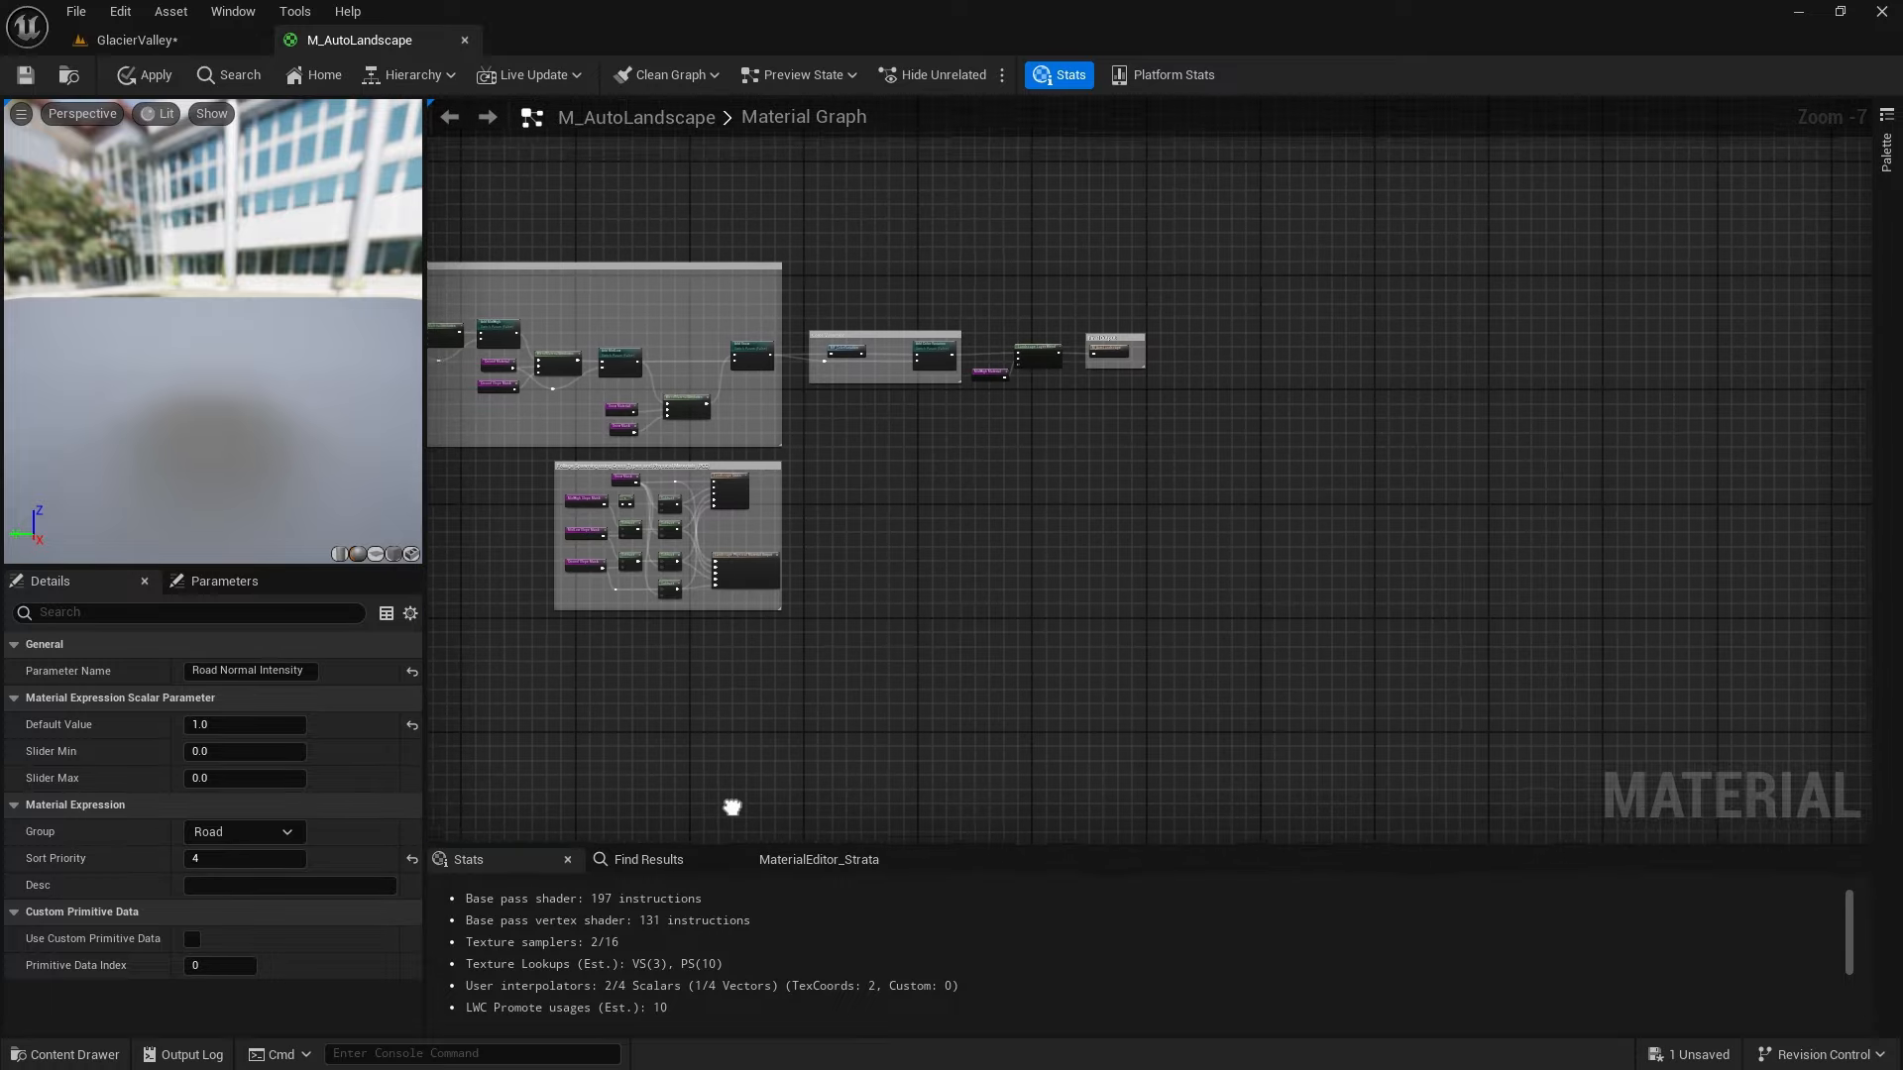
{"action": "scroll", "coordinate": [971, 479], "scroll_direction": "up", "scroll_amount": 3}
{"action": "scroll", "coordinate": [1078, 467], "scroll_direction": "up", "scroll_amount": 1}
{"action": "right_click_drag", "start_coordinate": [1079, 467], "coordinate": [1045, 677]}
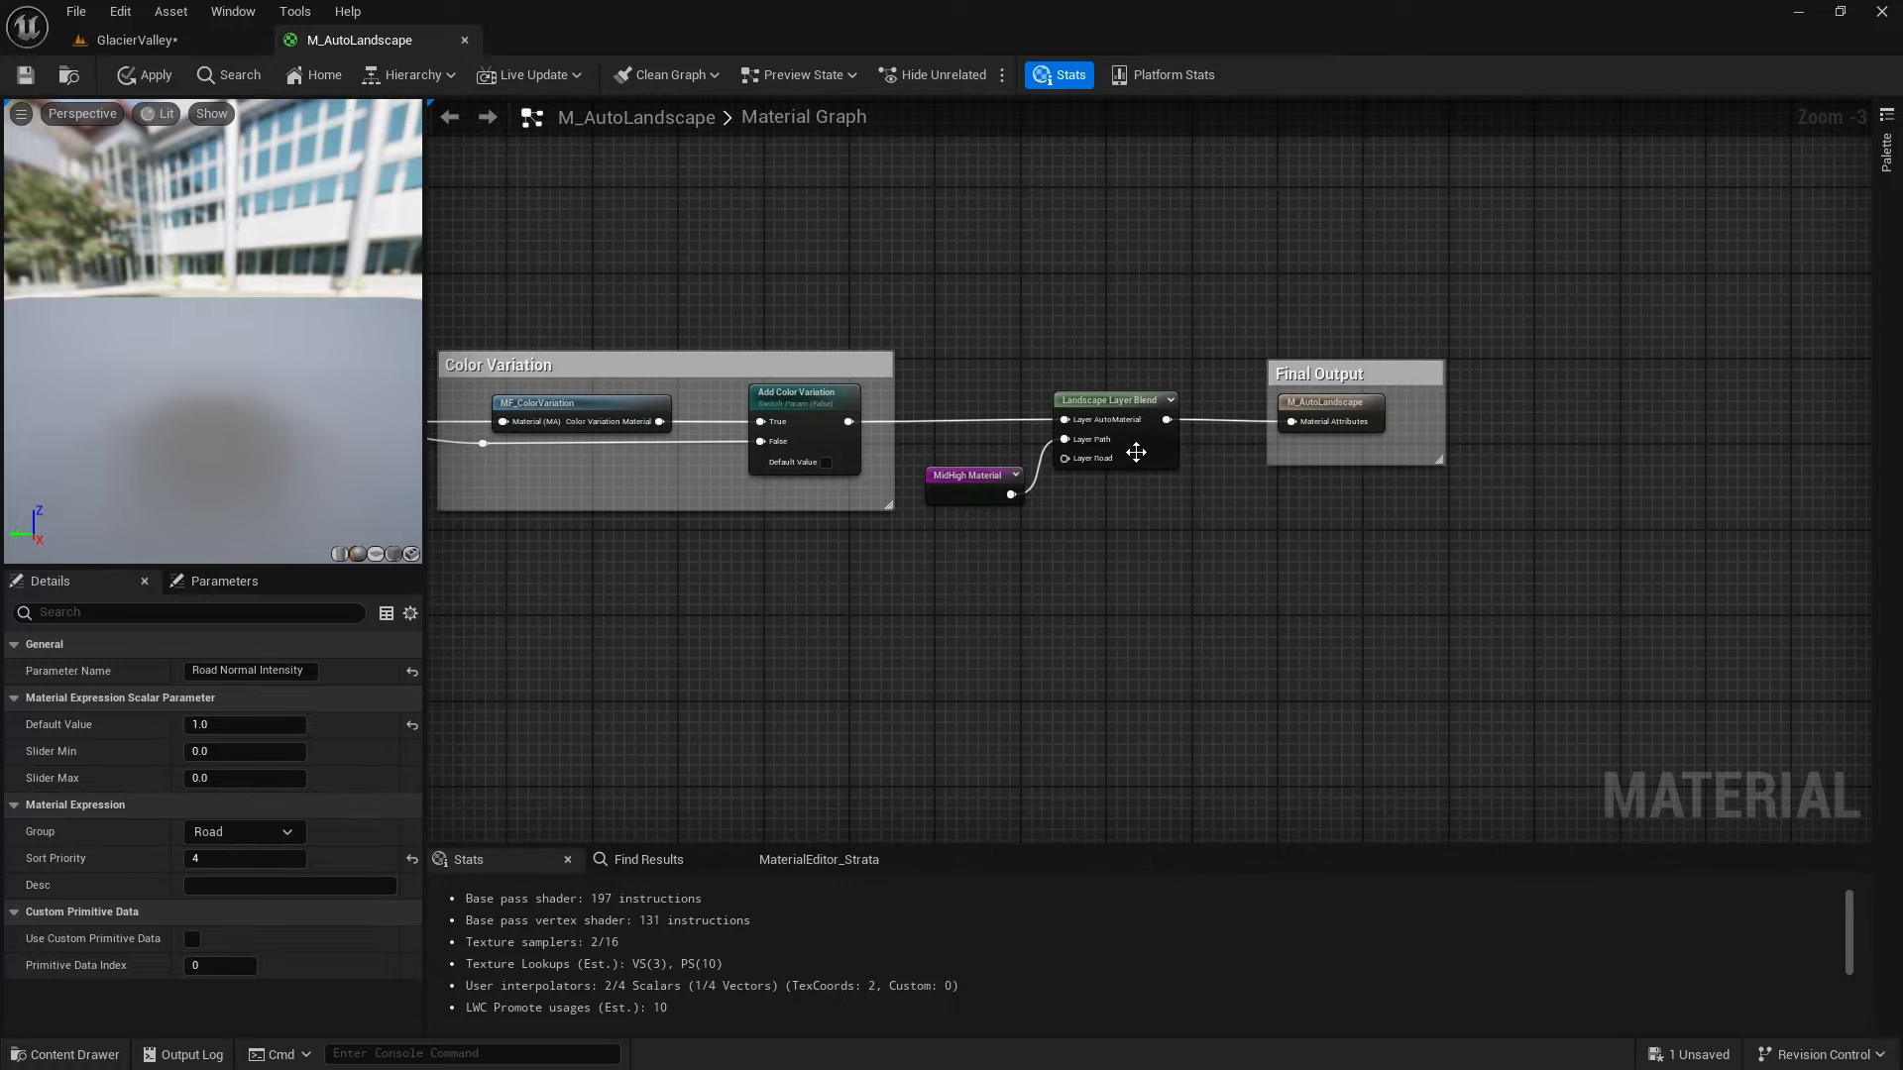
{"action": "right_click_drag", "start_coordinate": [1135, 452], "coordinate": [1139, 426]}
{"action": "right_click", "coordinate": [968, 487]}
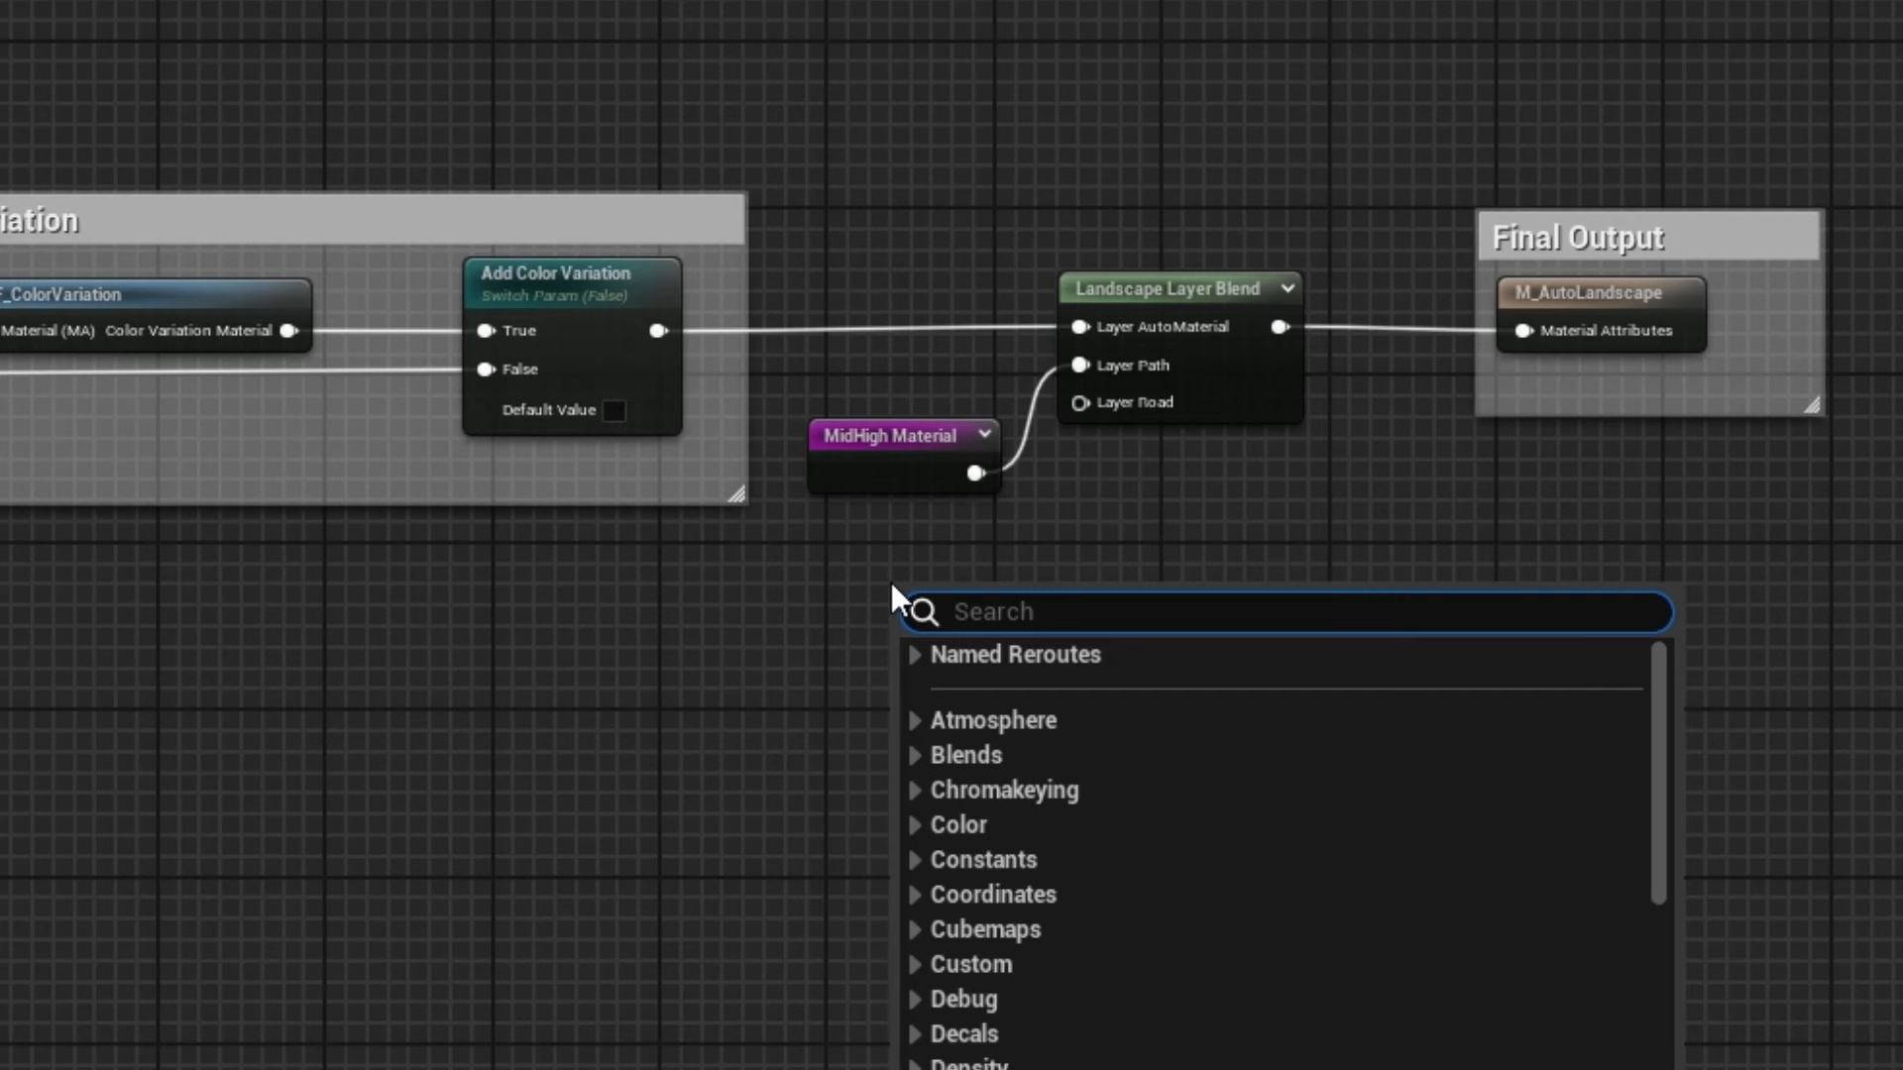
{"action": "type", "text": "road"}
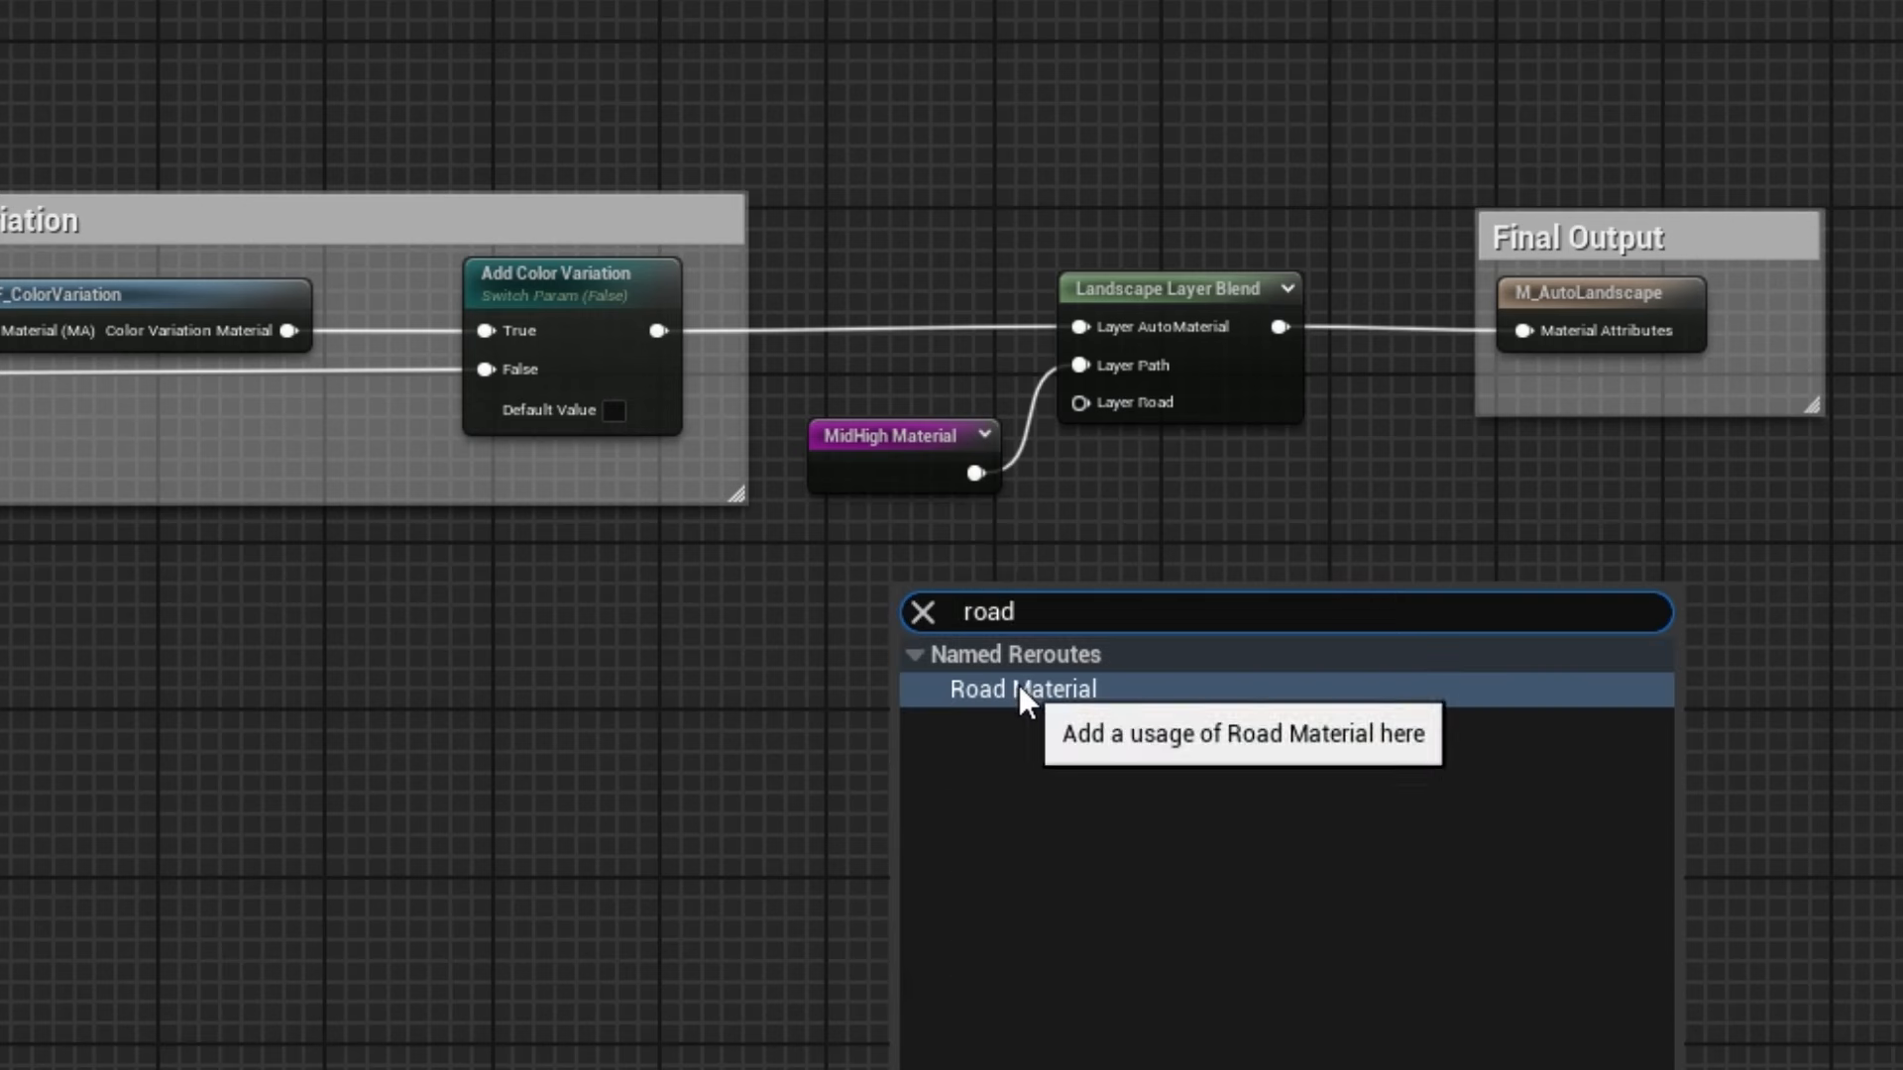
{"action": "left_click", "coordinate": [1019, 686]}
{"action": "left_click_drag", "start_coordinate": [955, 601], "coordinate": [1080, 403]}
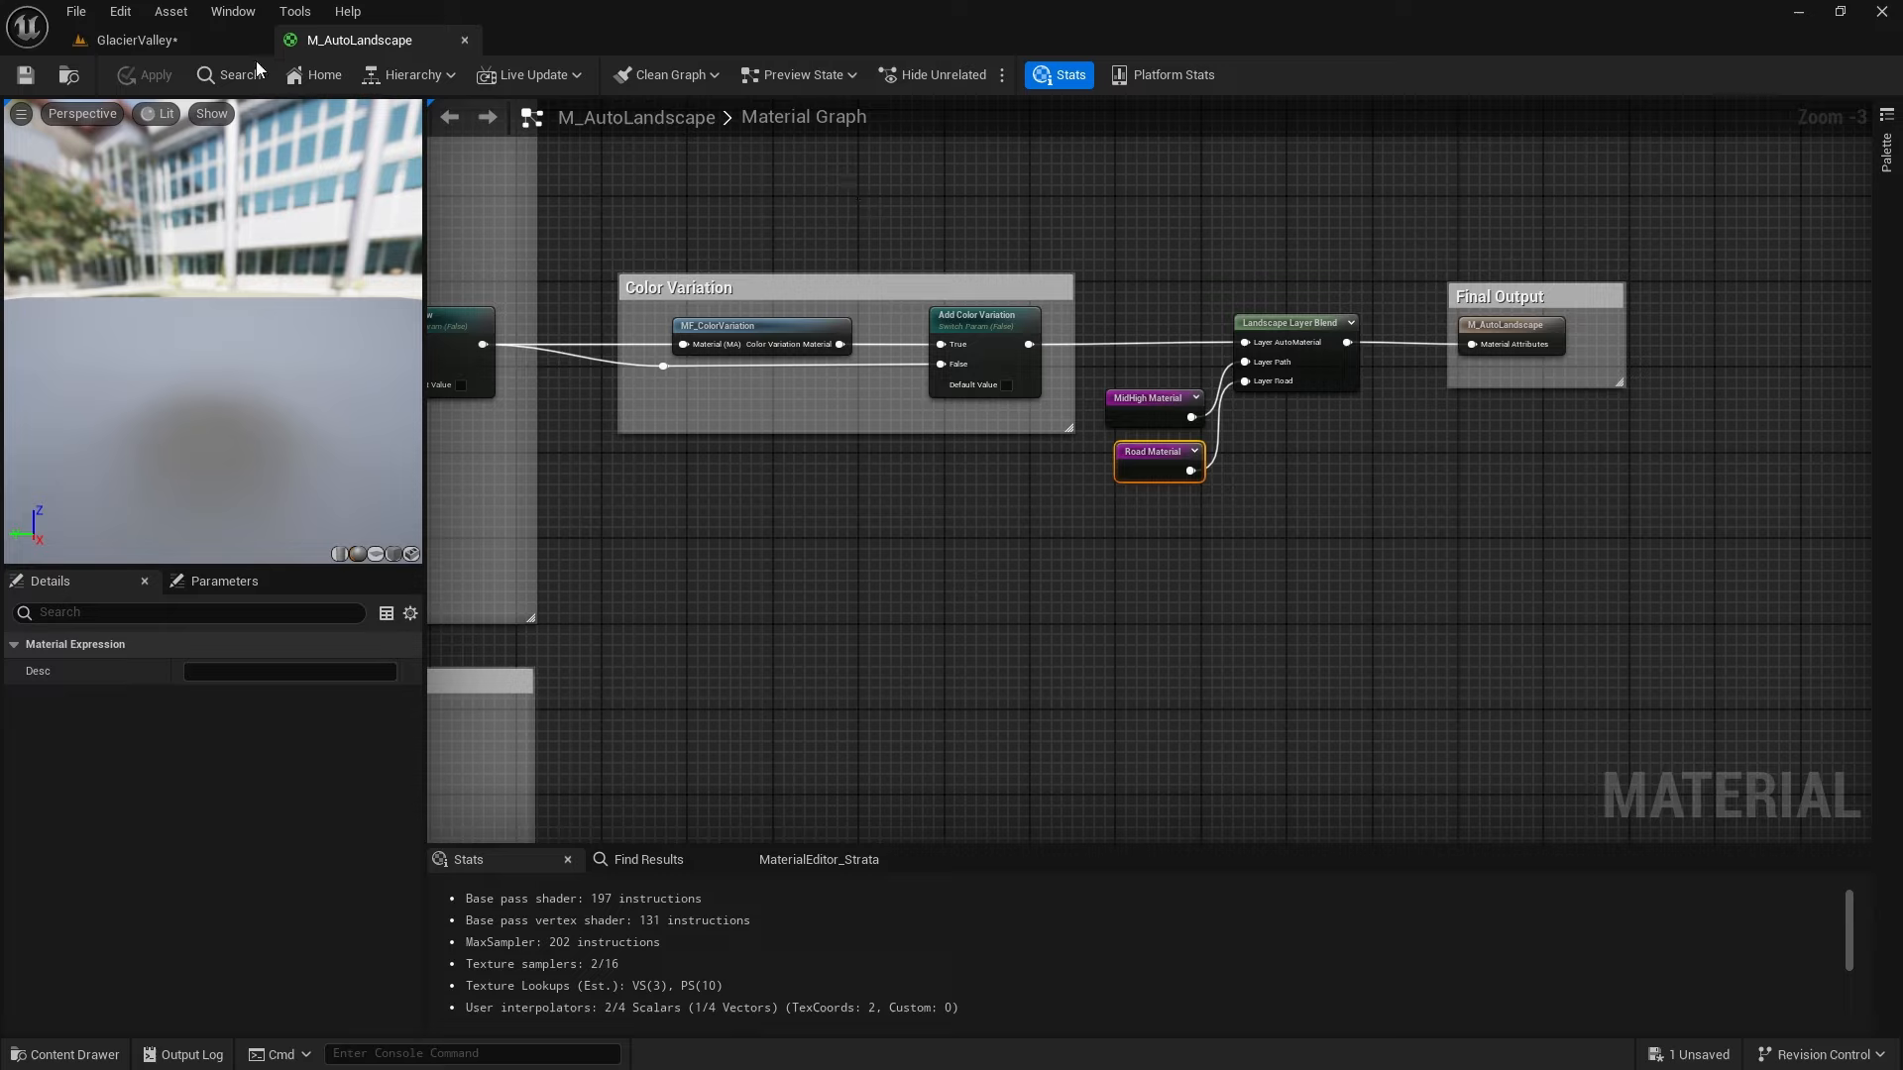
Save the GlacierValley level and switch the level editor to Landscape mode to display the paint target layers
{"action": "left_click", "coordinate": [178, 39]}
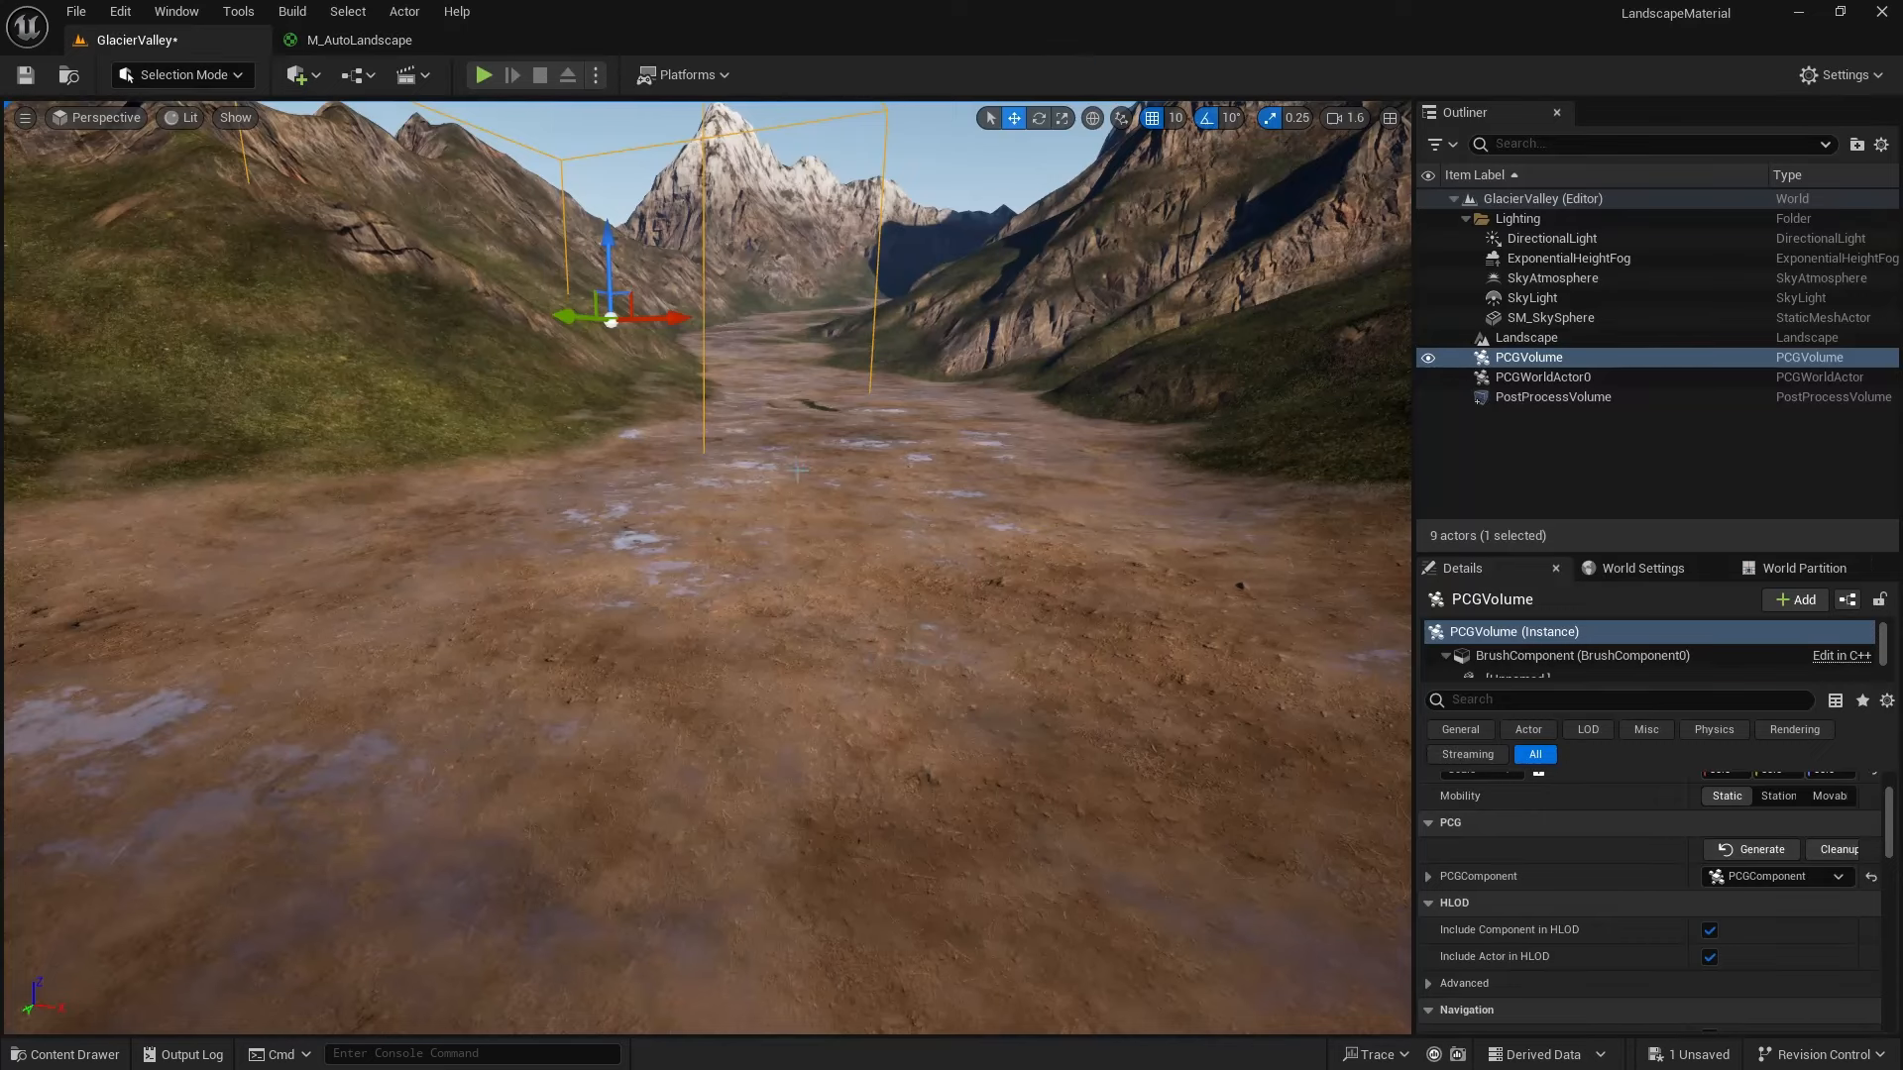
{"action": "right_click_drag", "start_coordinate": [797, 471], "coordinate": [846, 437]}
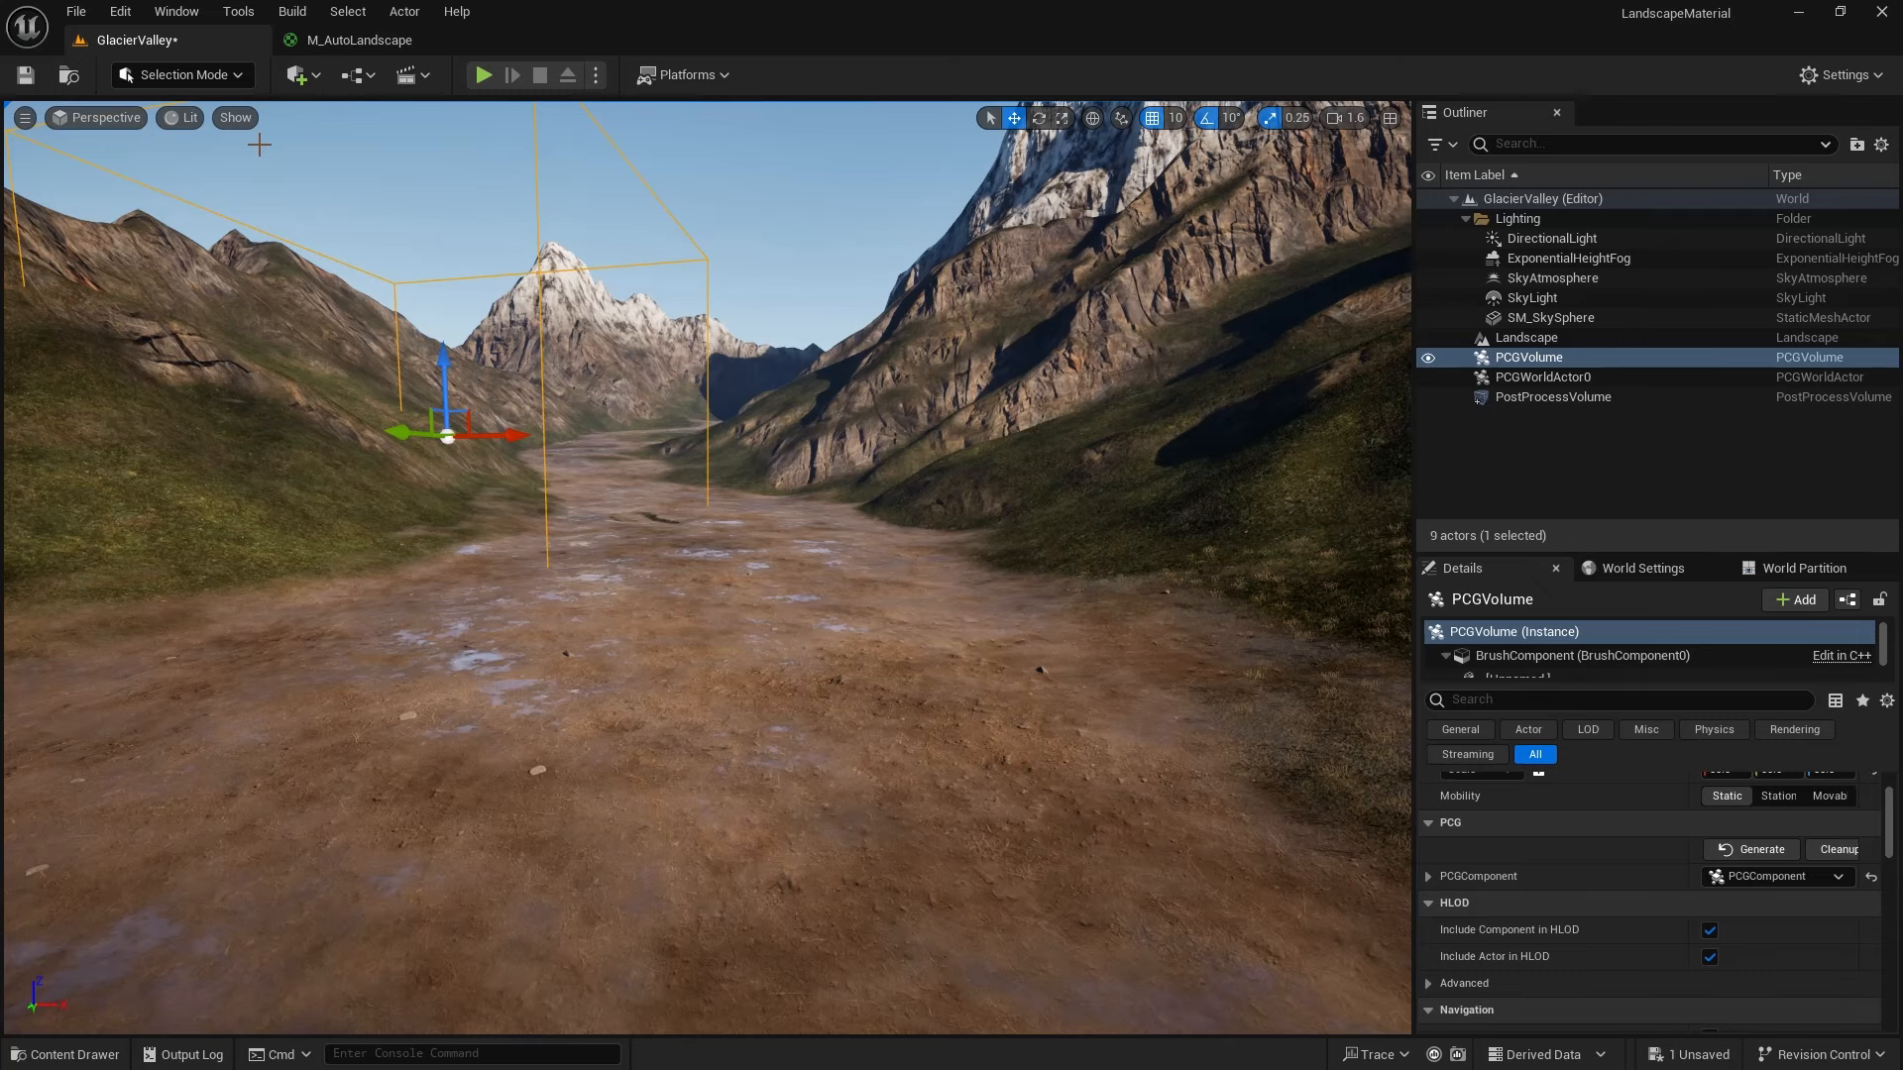
{"action": "key", "text": "ctrl+s"}
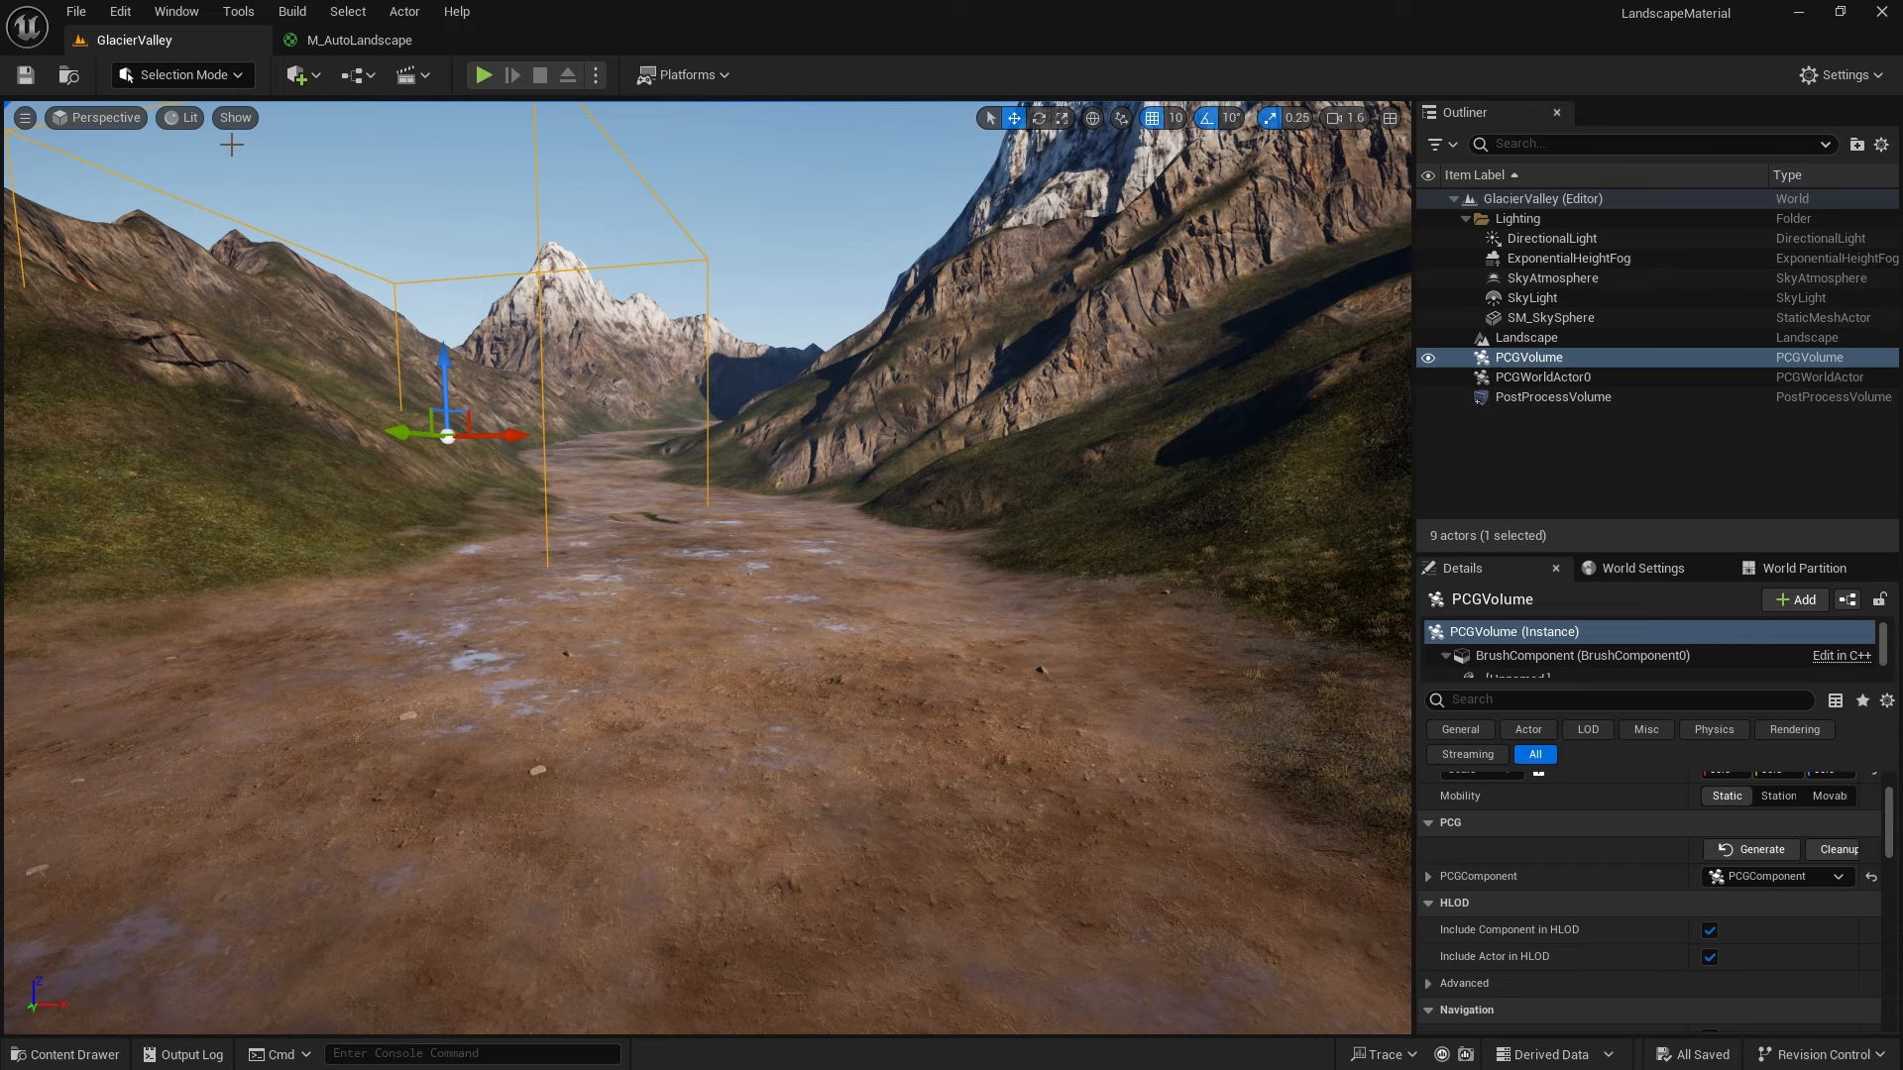
{"action": "left_click", "coordinate": [224, 73]}
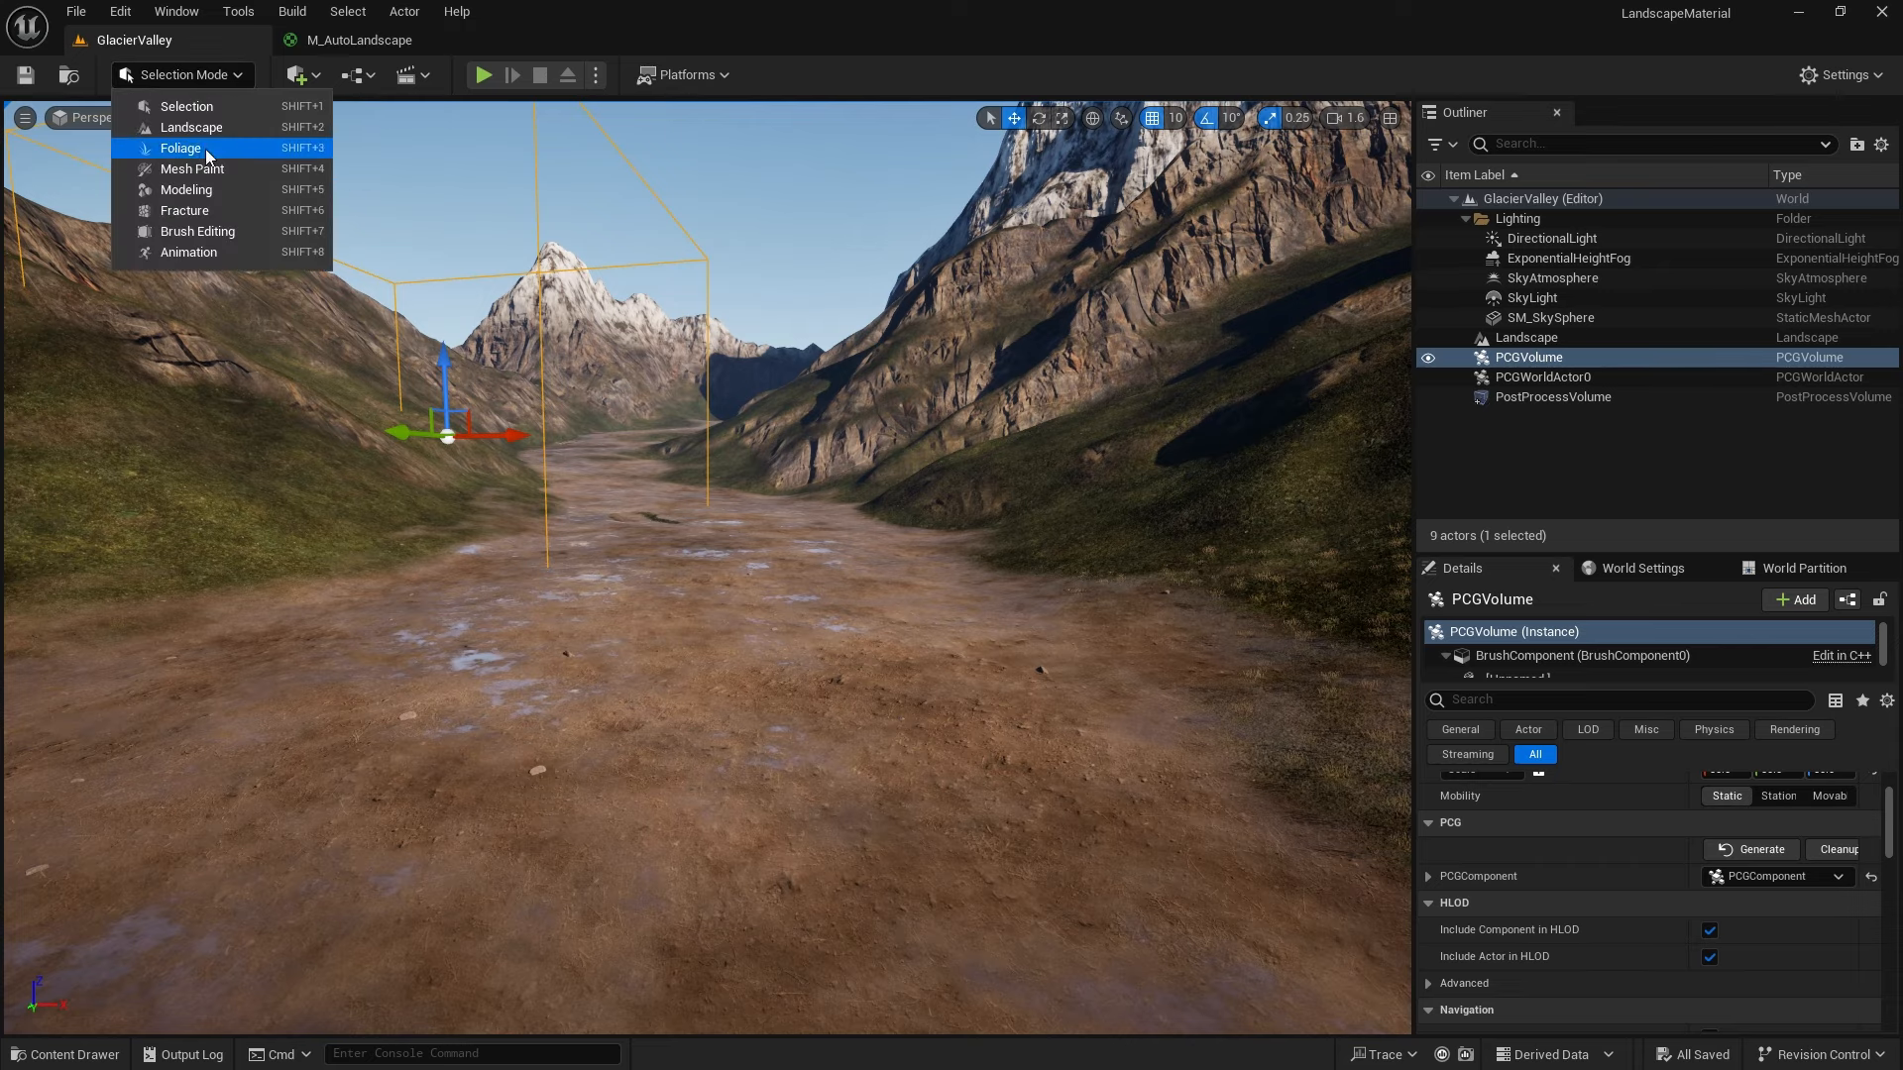
{"action": "left_click", "coordinate": [200, 123]}
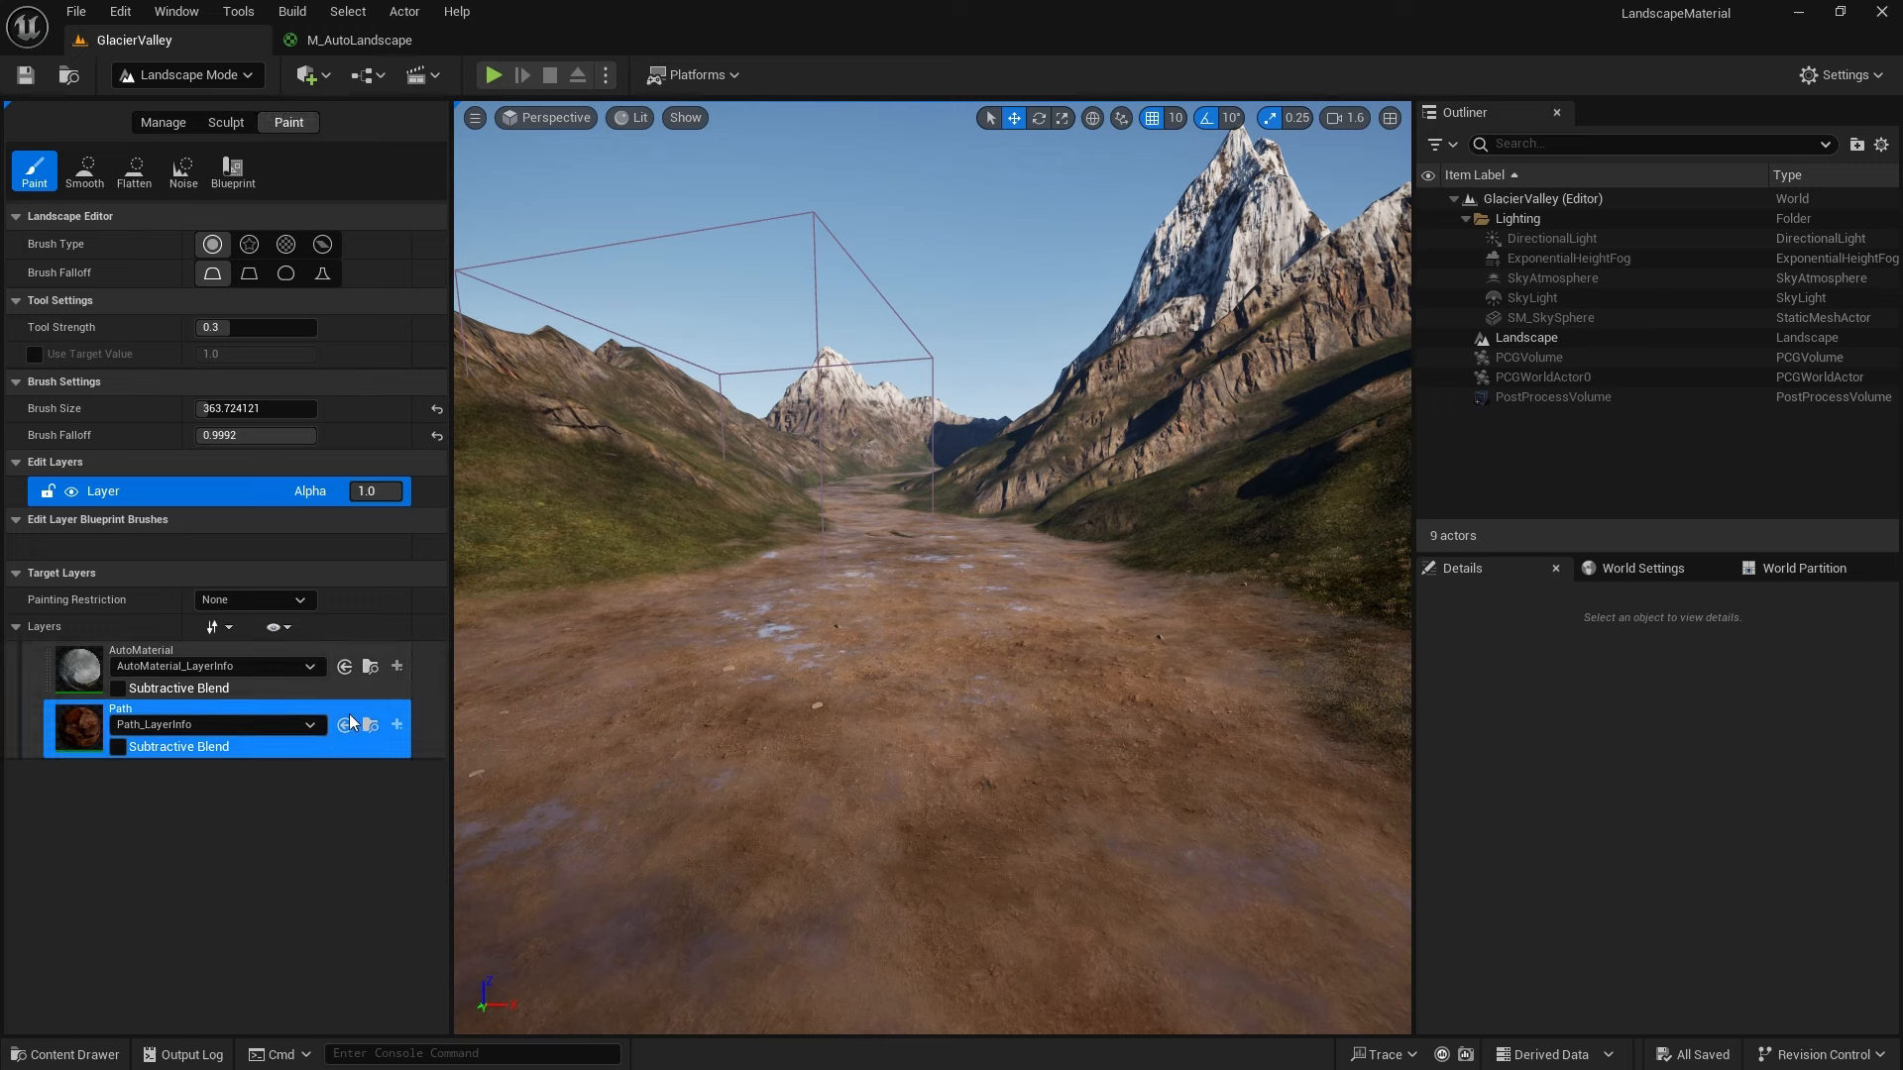
Reload the GlacierValley level from the recent levels and return to Landscape mode to refresh the target layers
{"action": "left_click", "coordinate": [75, 11]}
{"action": "mouse_move", "coordinate": [230, 151]}
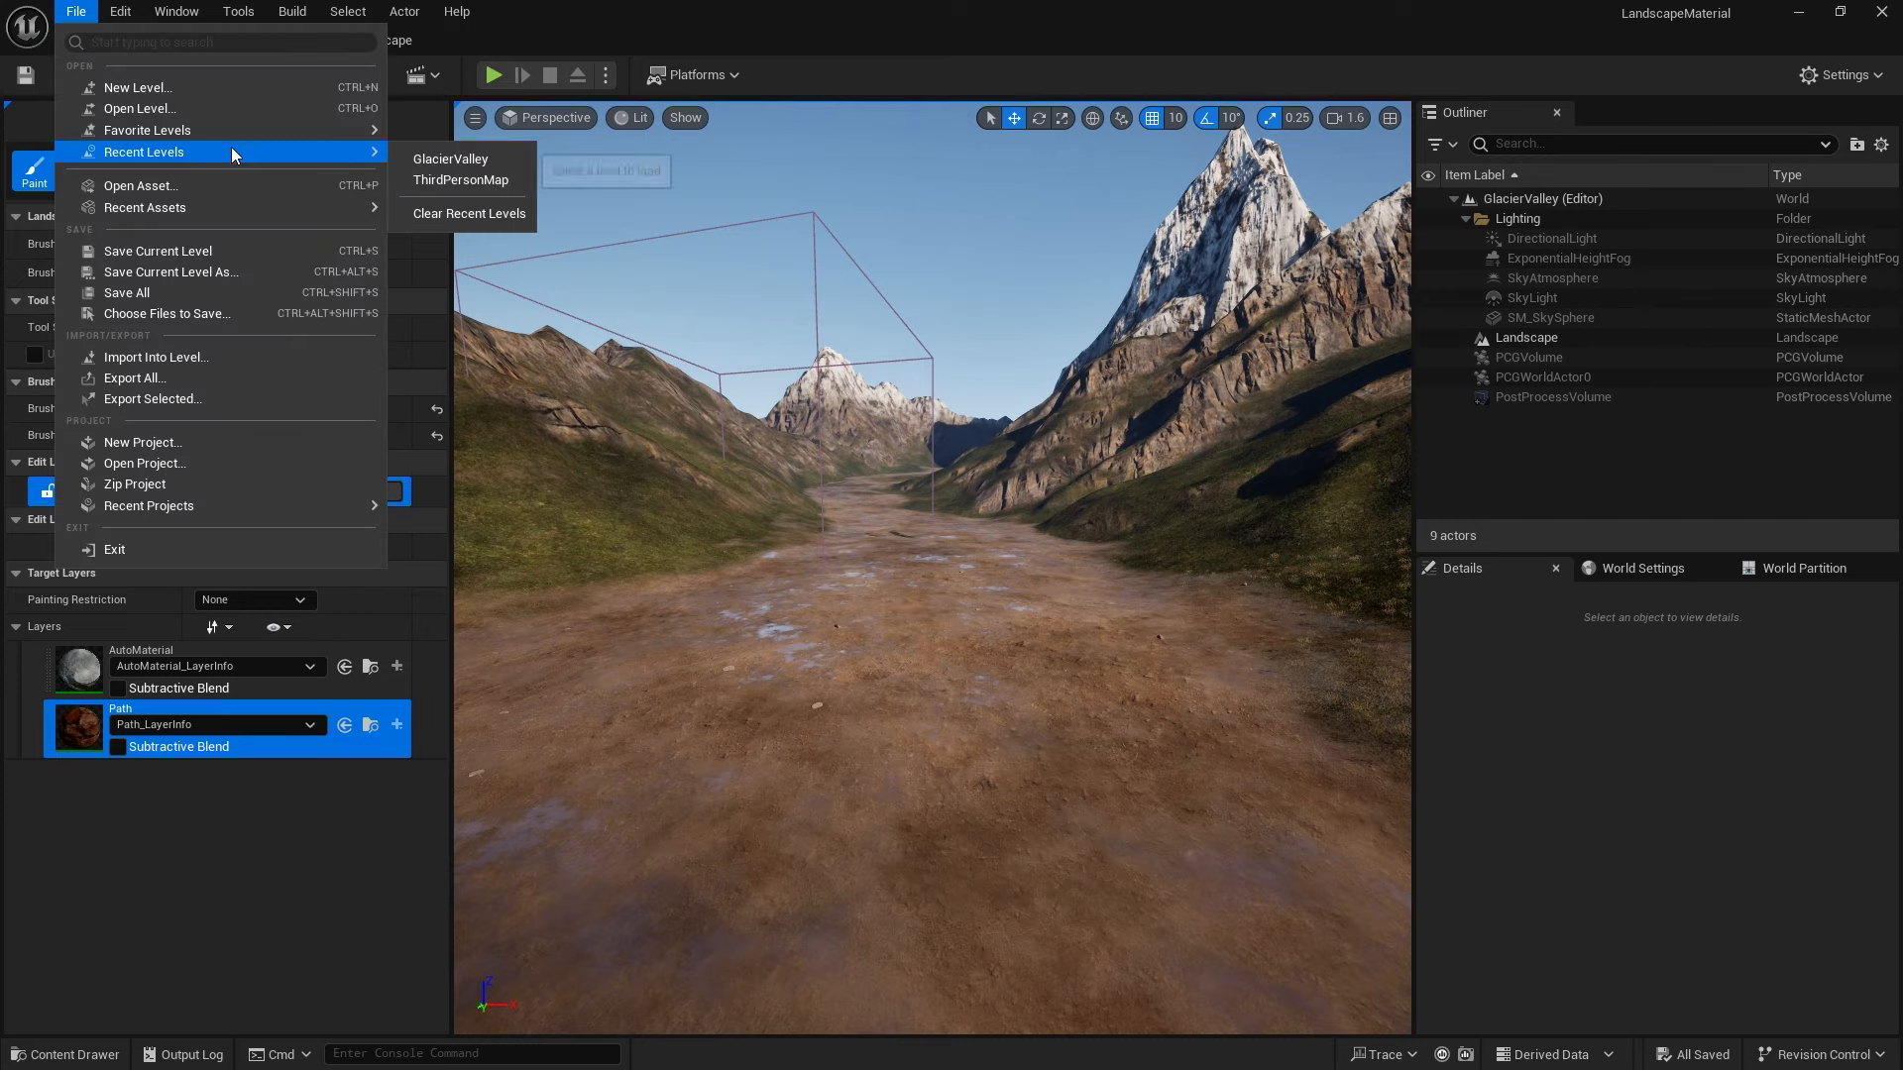
{"action": "left_click", "coordinate": [437, 159]}
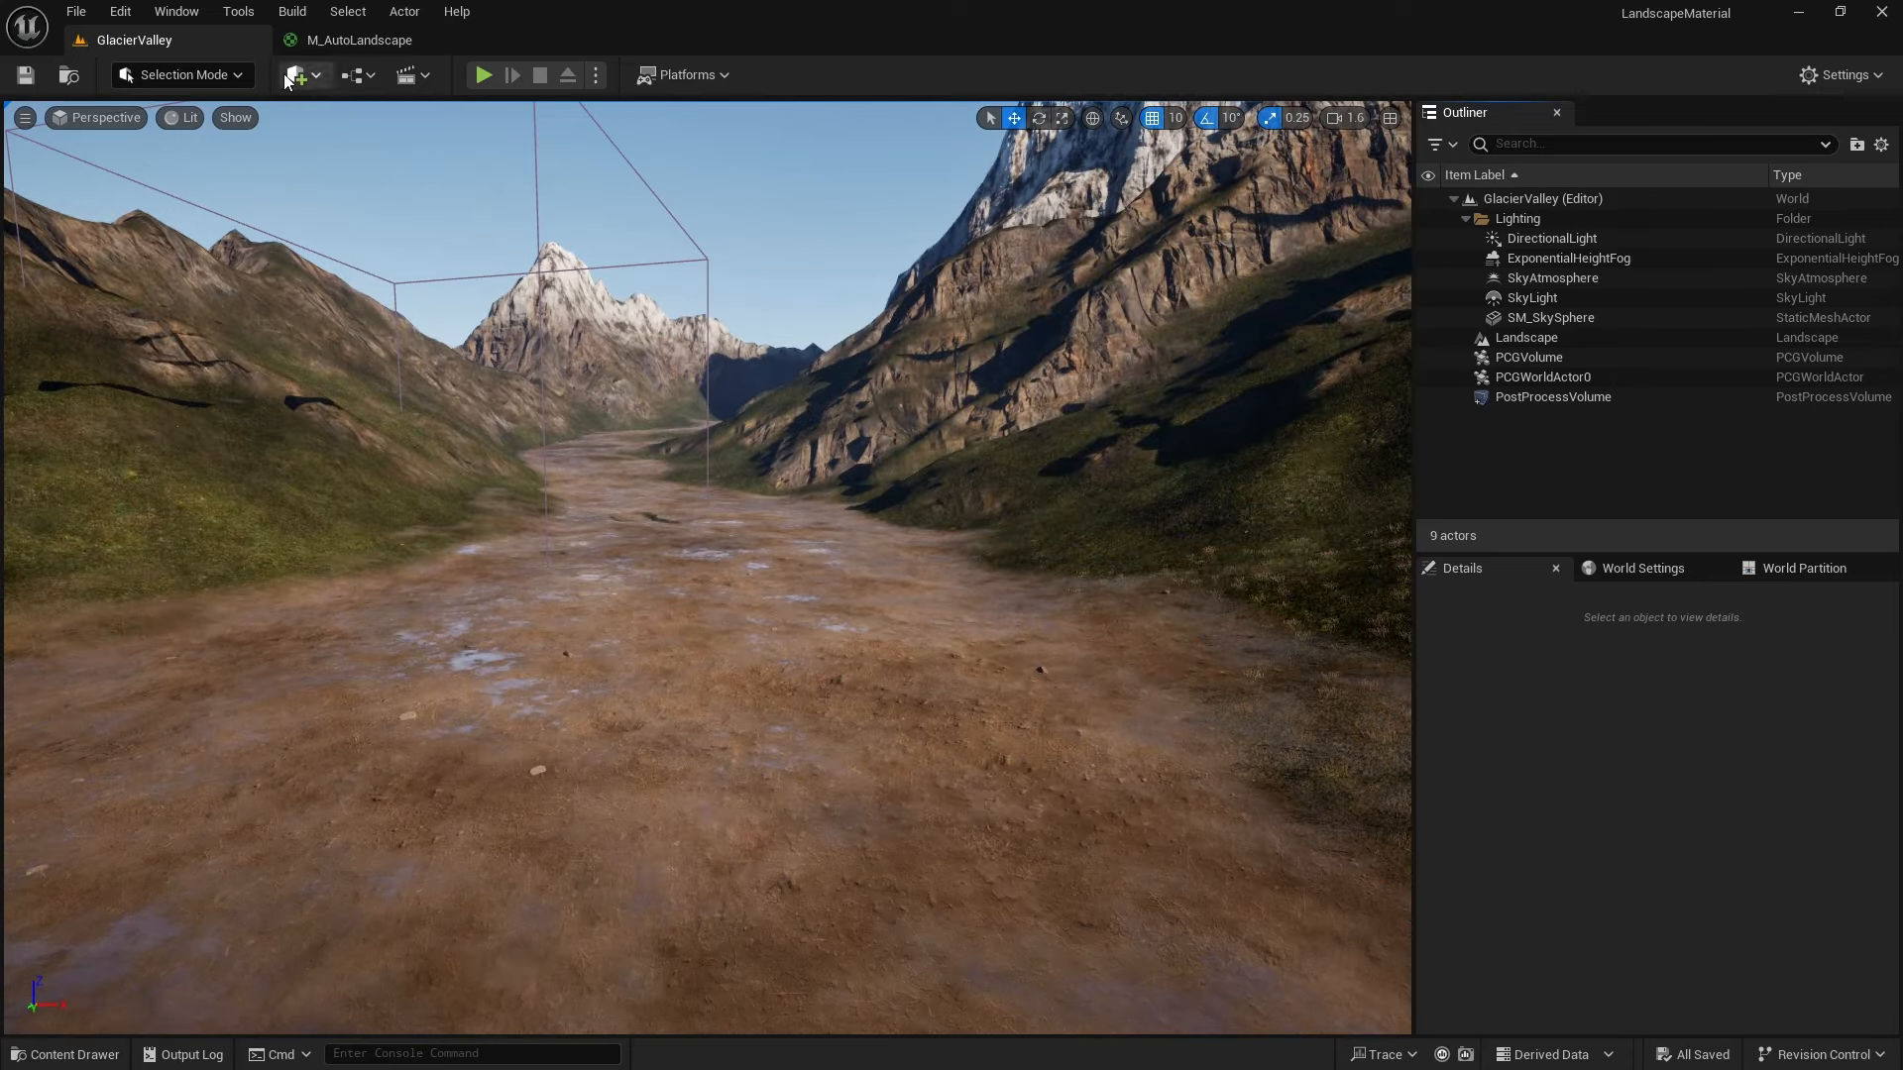
{"action": "left_click", "coordinate": [237, 76]}
{"action": "left_click", "coordinate": [228, 131]}
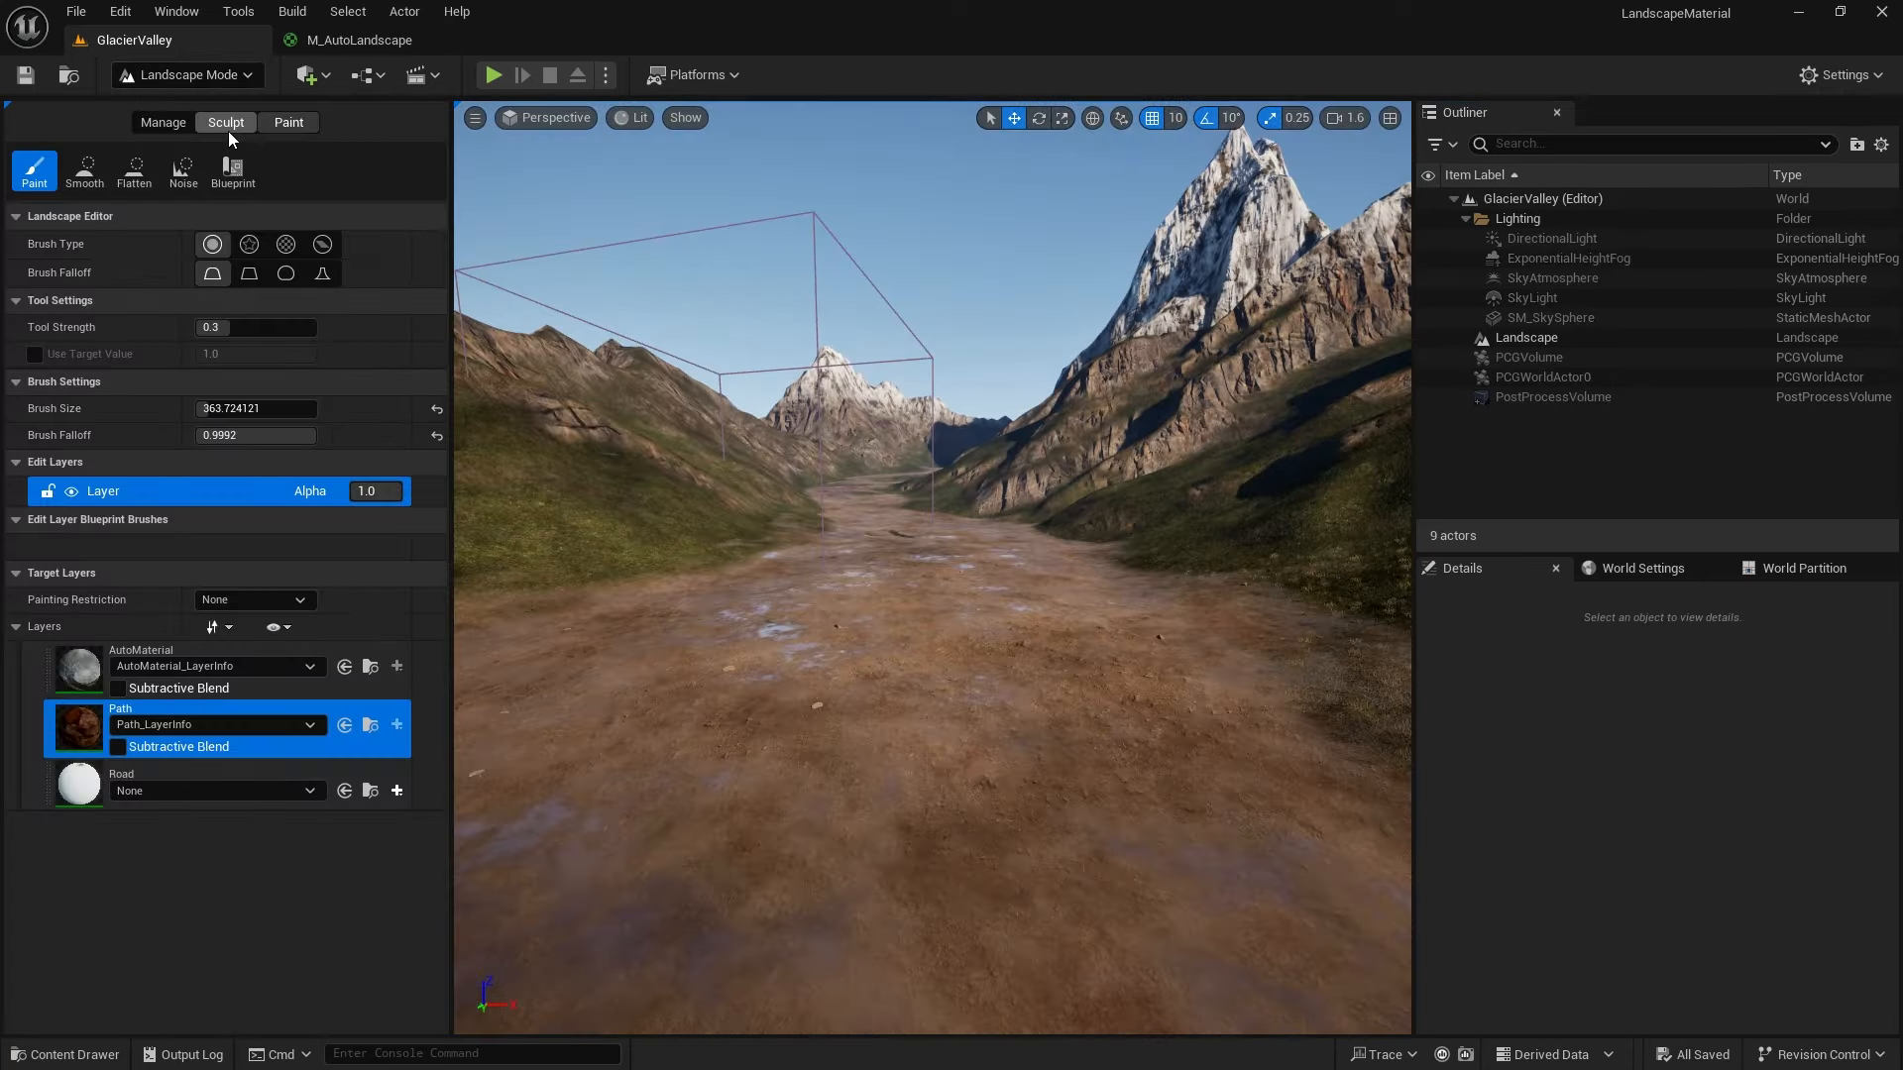
Create a weight-blended layer info for the Road layer, saved as Road_LayerInfo in the GlacierValley_sharedassets folder
{"action": "left_click", "coordinate": [123, 745]}
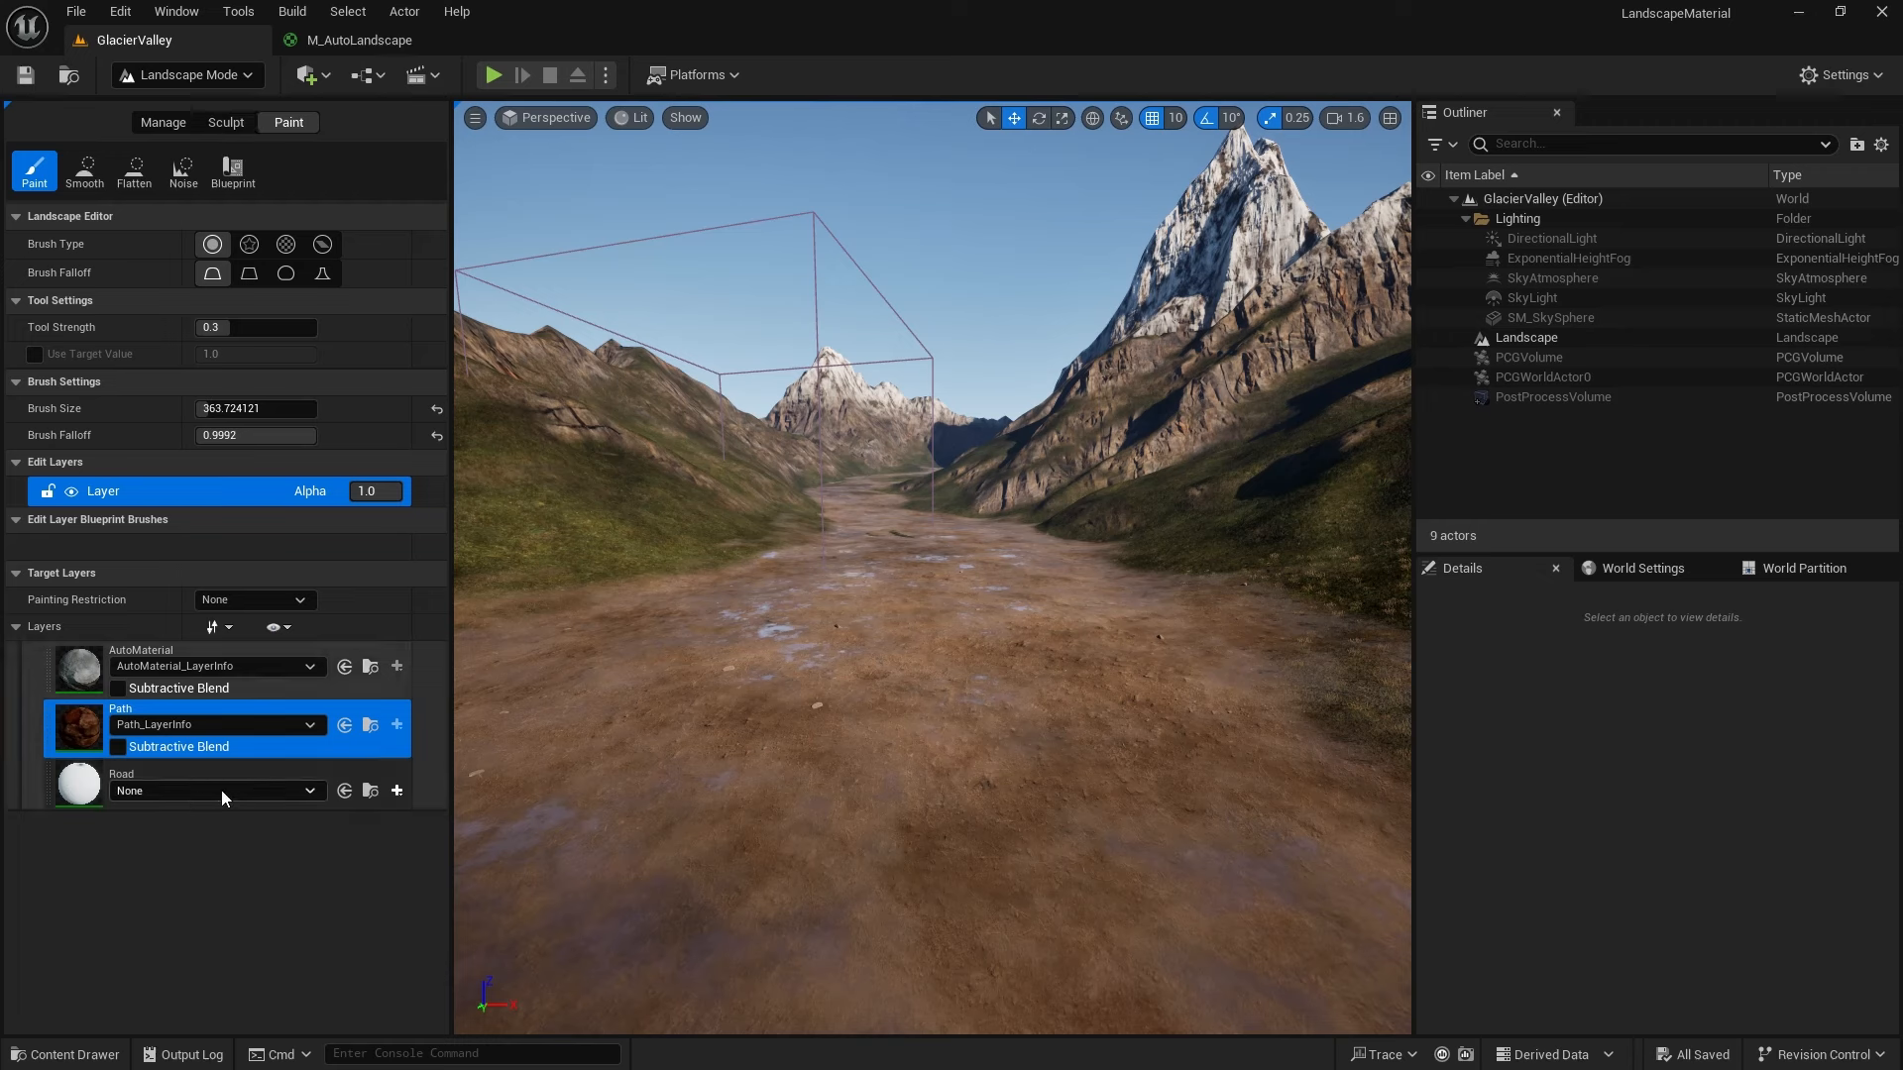
{"action": "left_click", "coordinate": [396, 790]}
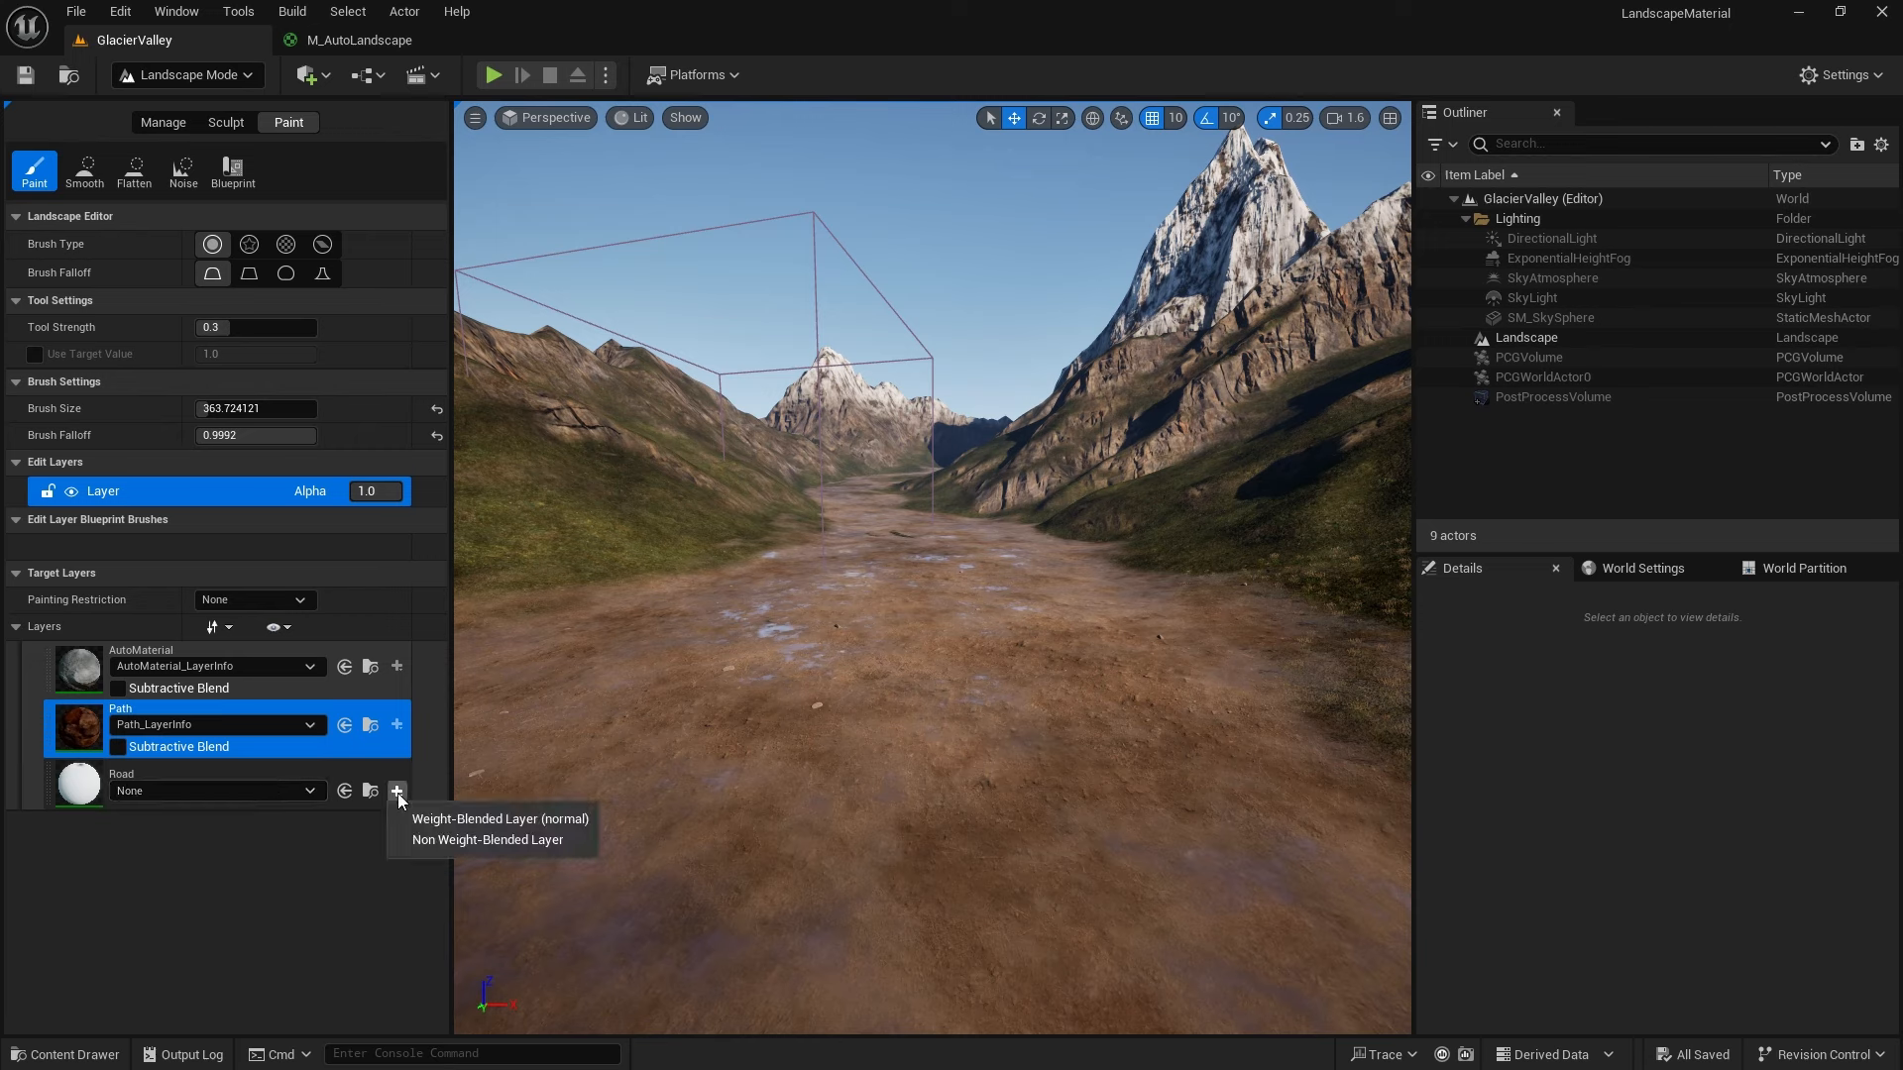
{"action": "left_click", "coordinate": [498, 818]}
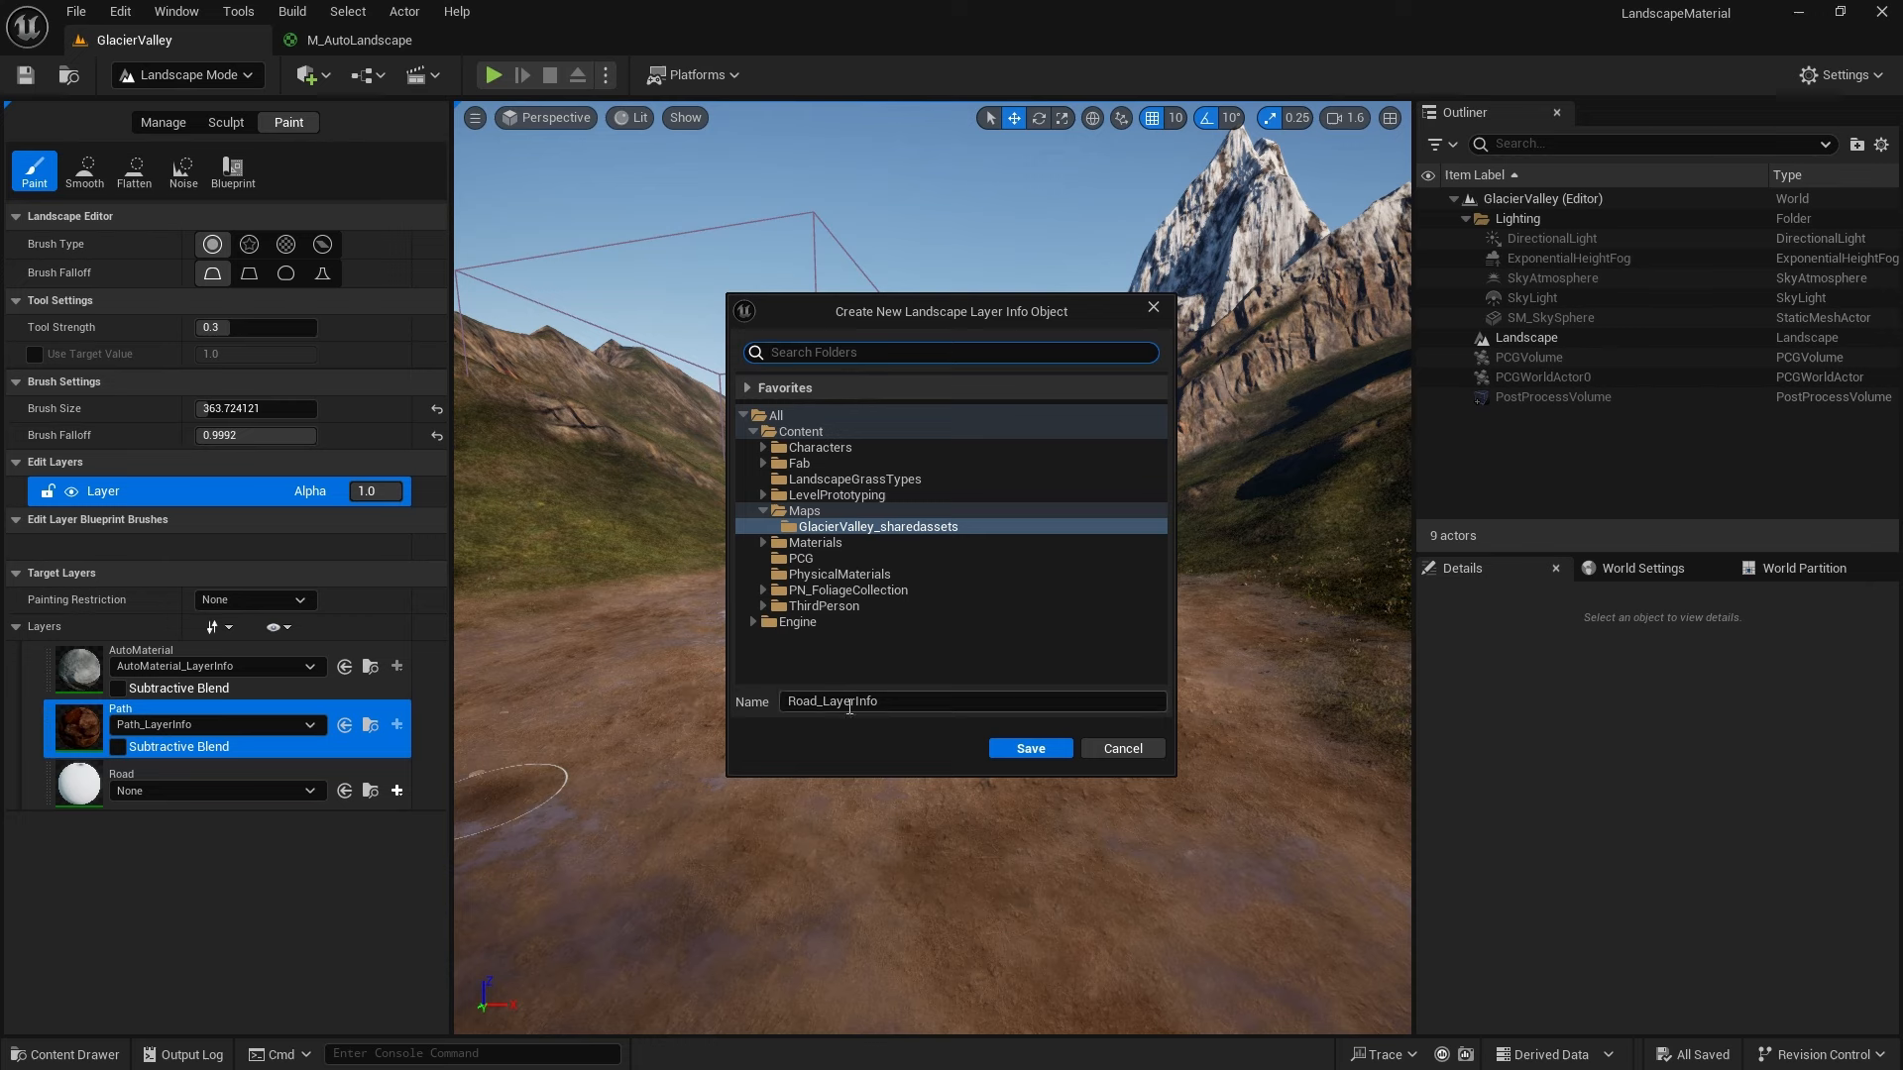
{"action": "left_click", "coordinate": [1051, 750]}
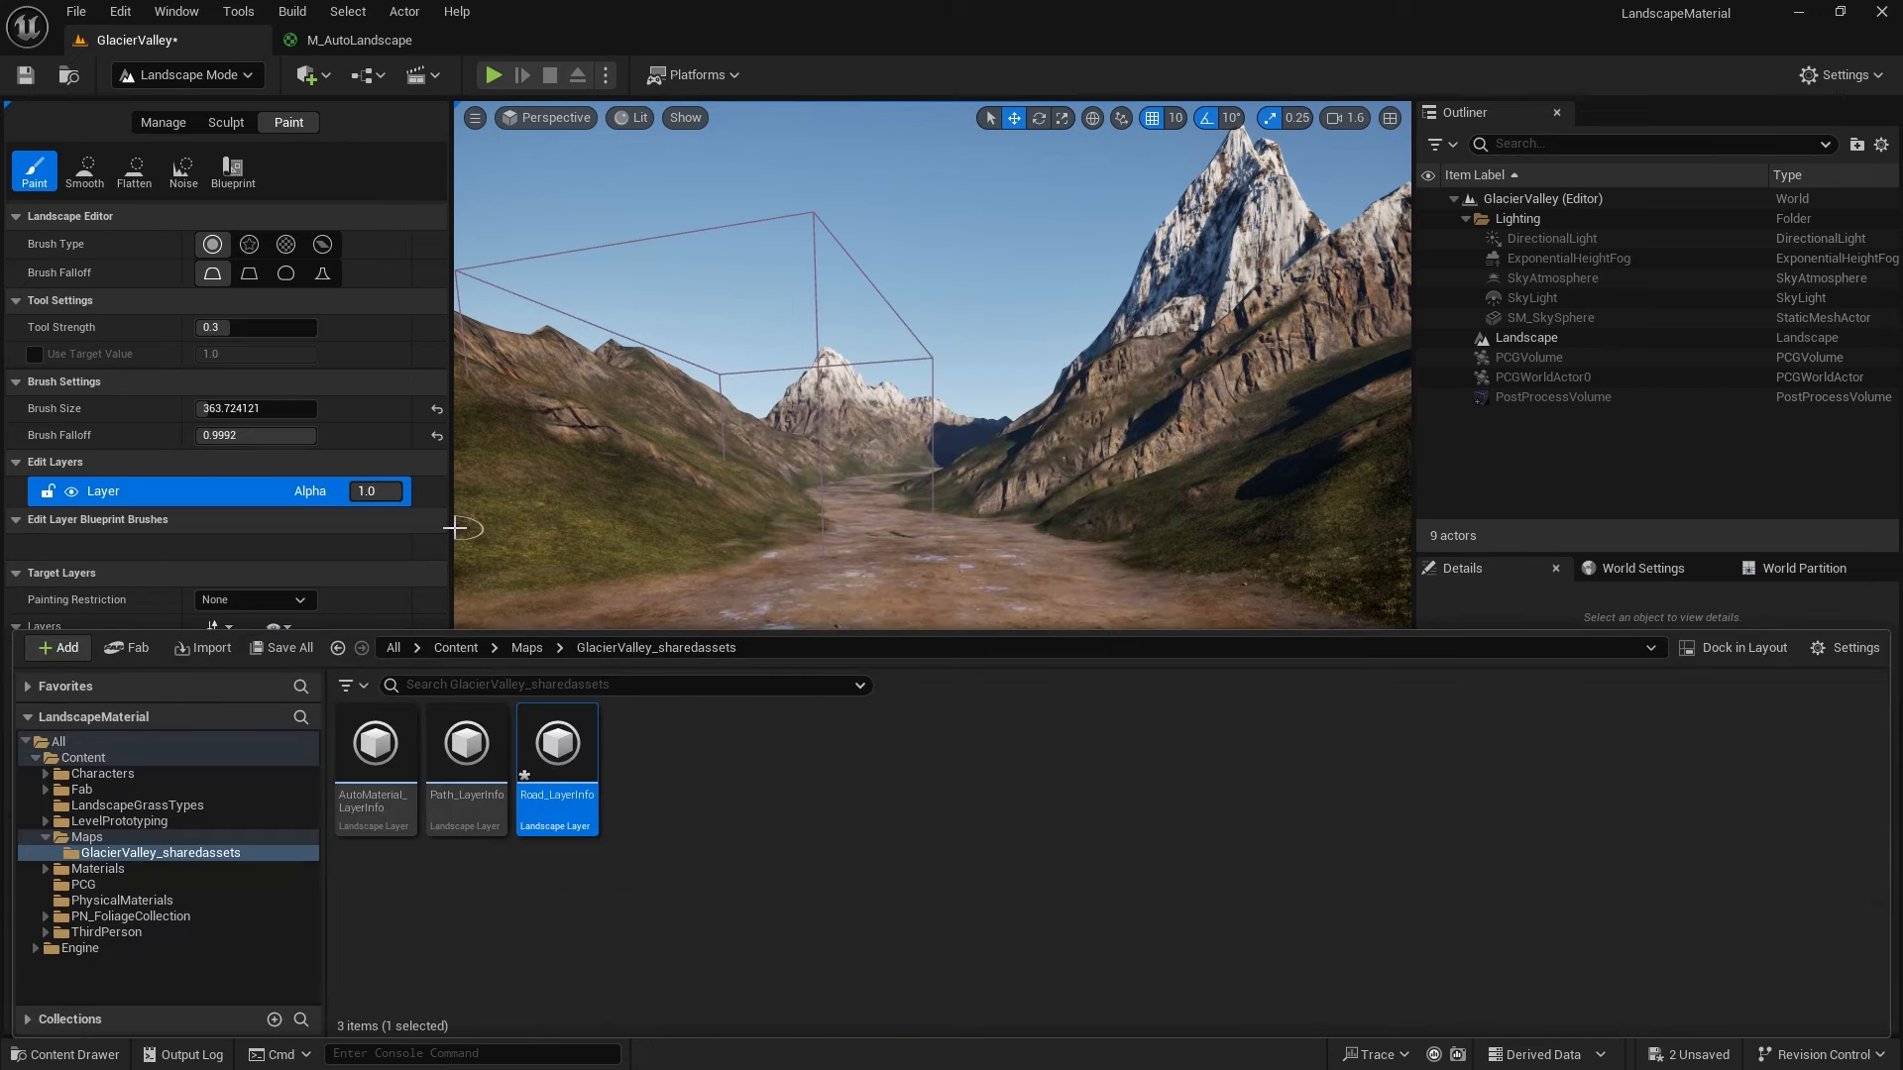
{"action": "left_click", "coordinate": [230, 46]}
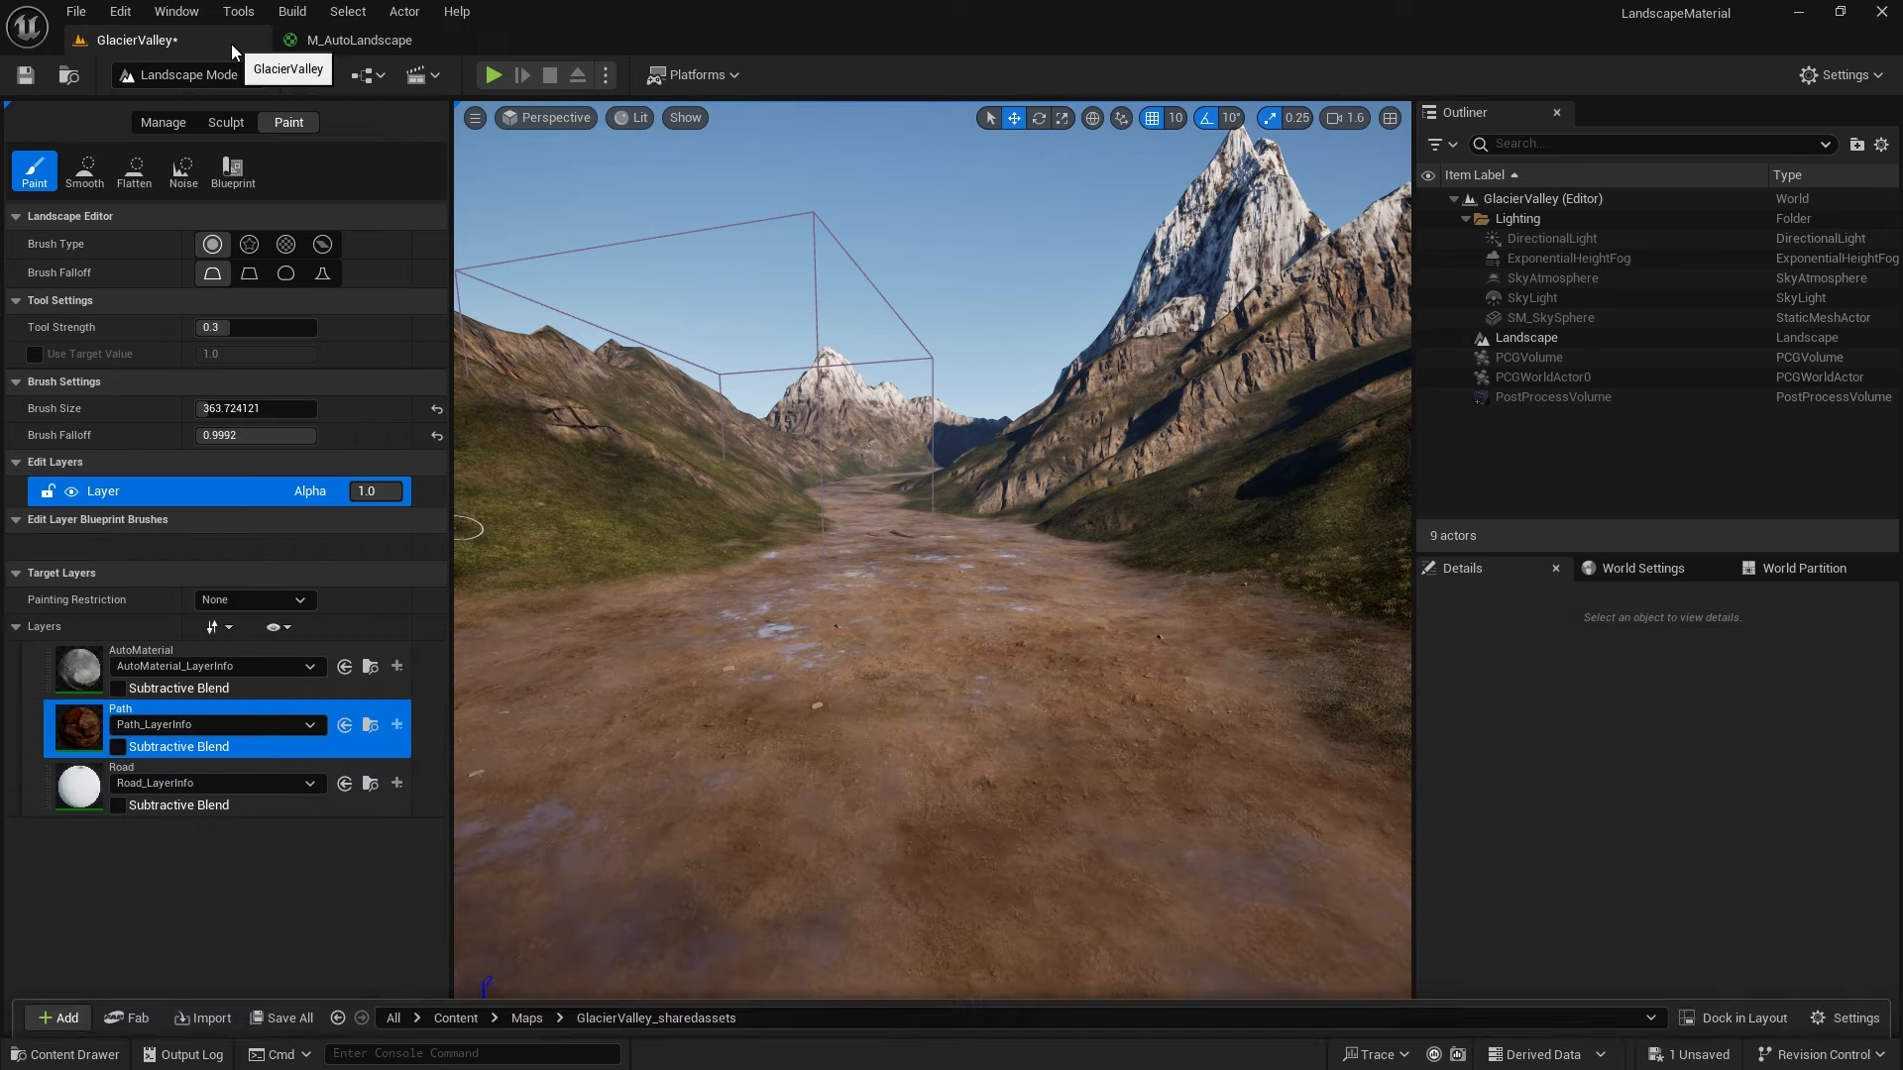
Paint a Road layer strip along the valley floor with the tool strength set to 1.0
{"action": "left_click", "coordinate": [301, 769]}
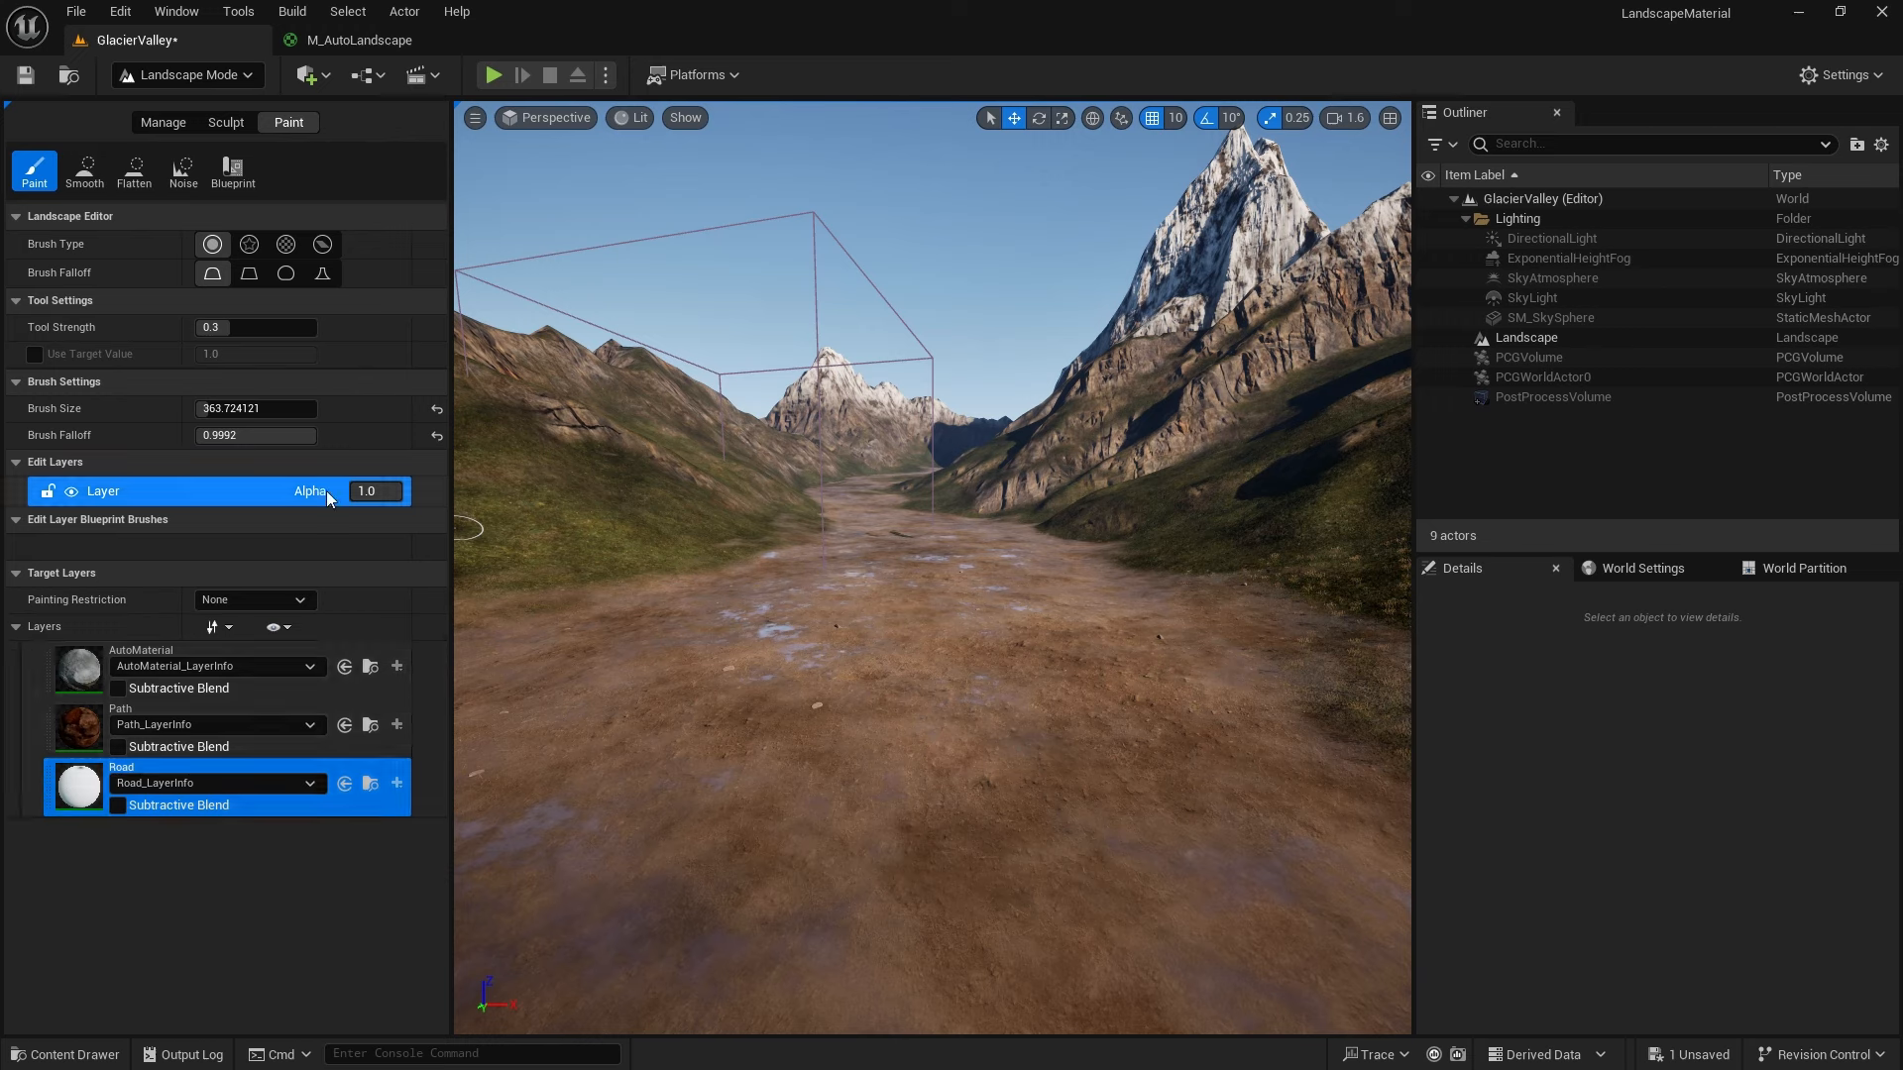
{"action": "left_click_drag", "start_coordinate": [232, 327], "coordinate": [317, 327]}
{"action": "mouse_move", "coordinate": [896, 833]}
{"action": "left_mouse_down"}
{"action": "mouse_move", "coordinate": [903, 690]}
{"action": "mouse_move", "coordinate": [904, 825]}
{"action": "left_mouse_up"}
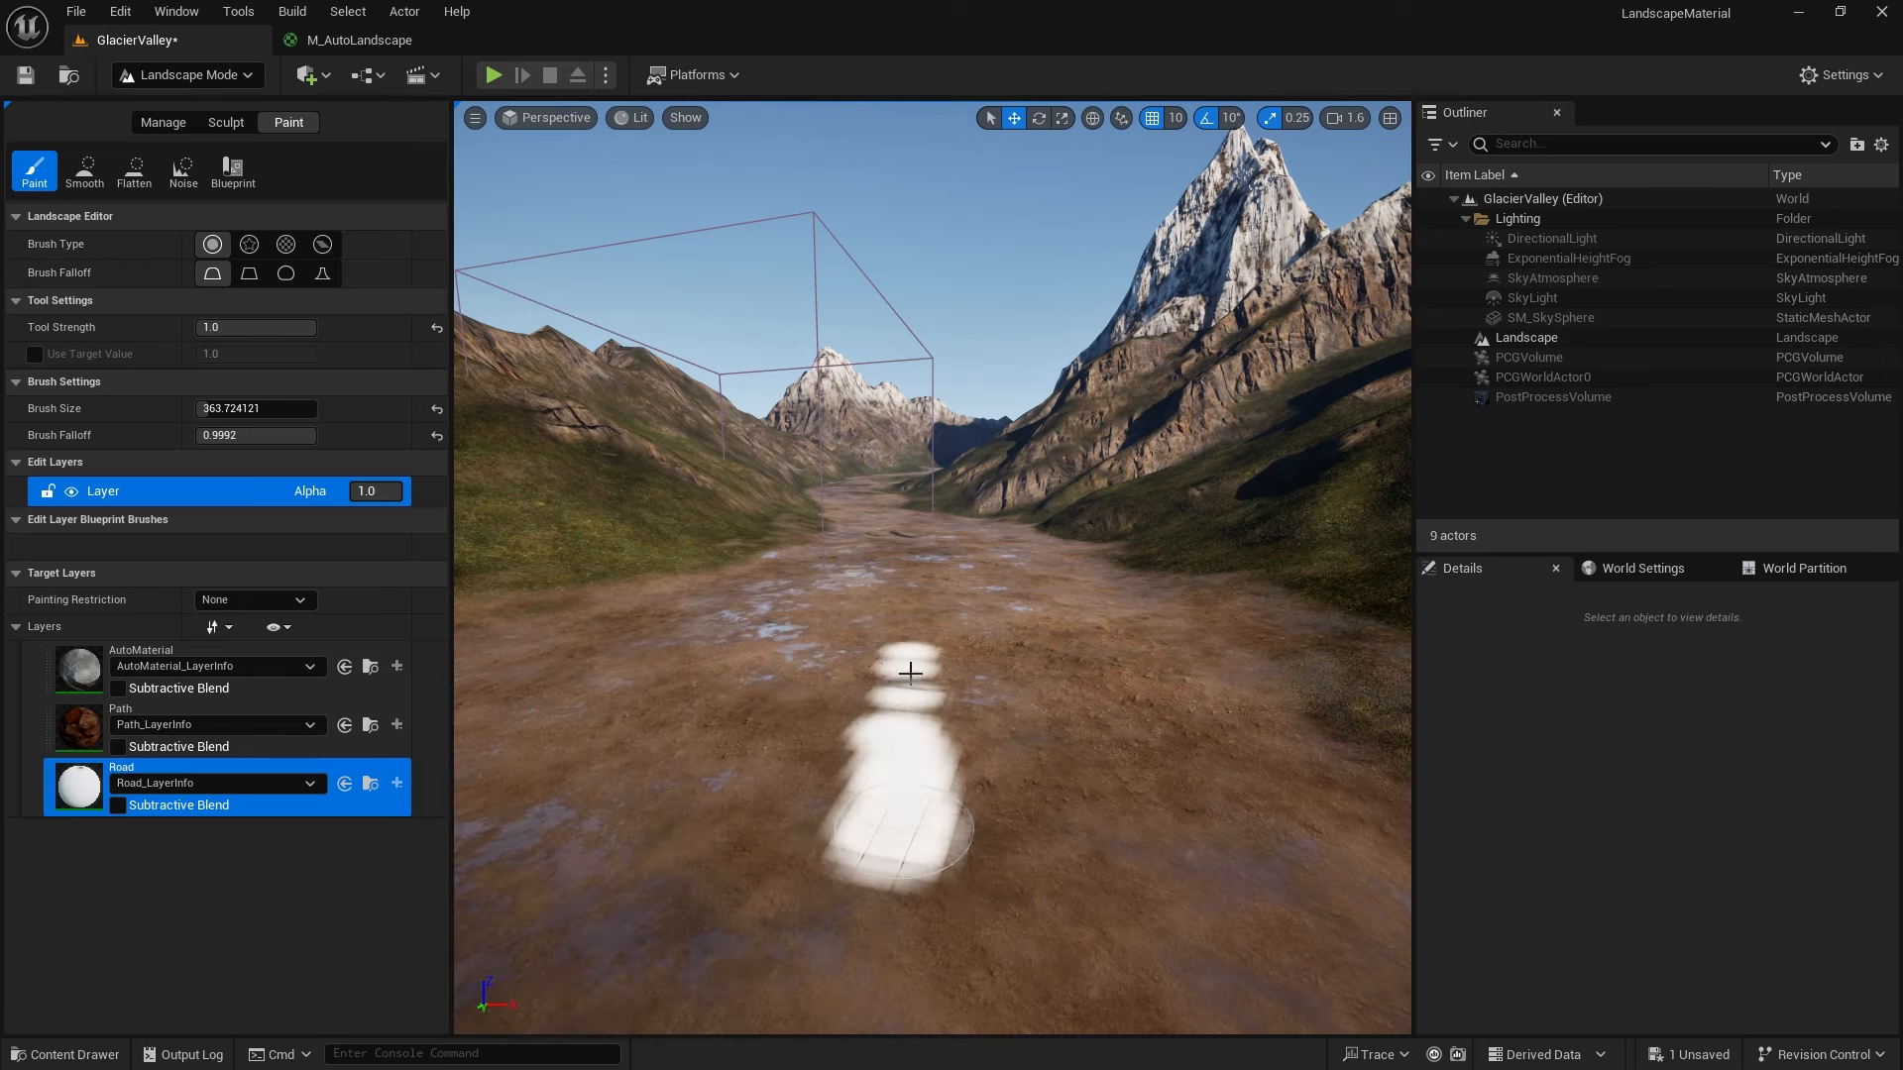
{"action": "mouse_move", "coordinate": [905, 730]}
{"action": "left_mouse_down"}
{"action": "mouse_move", "coordinate": [887, 592]}
{"action": "mouse_move", "coordinate": [901, 793]}
{"action": "mouse_move", "coordinate": [879, 831]}
{"action": "mouse_move", "coordinate": [889, 570]}
{"action": "left_mouse_up"}
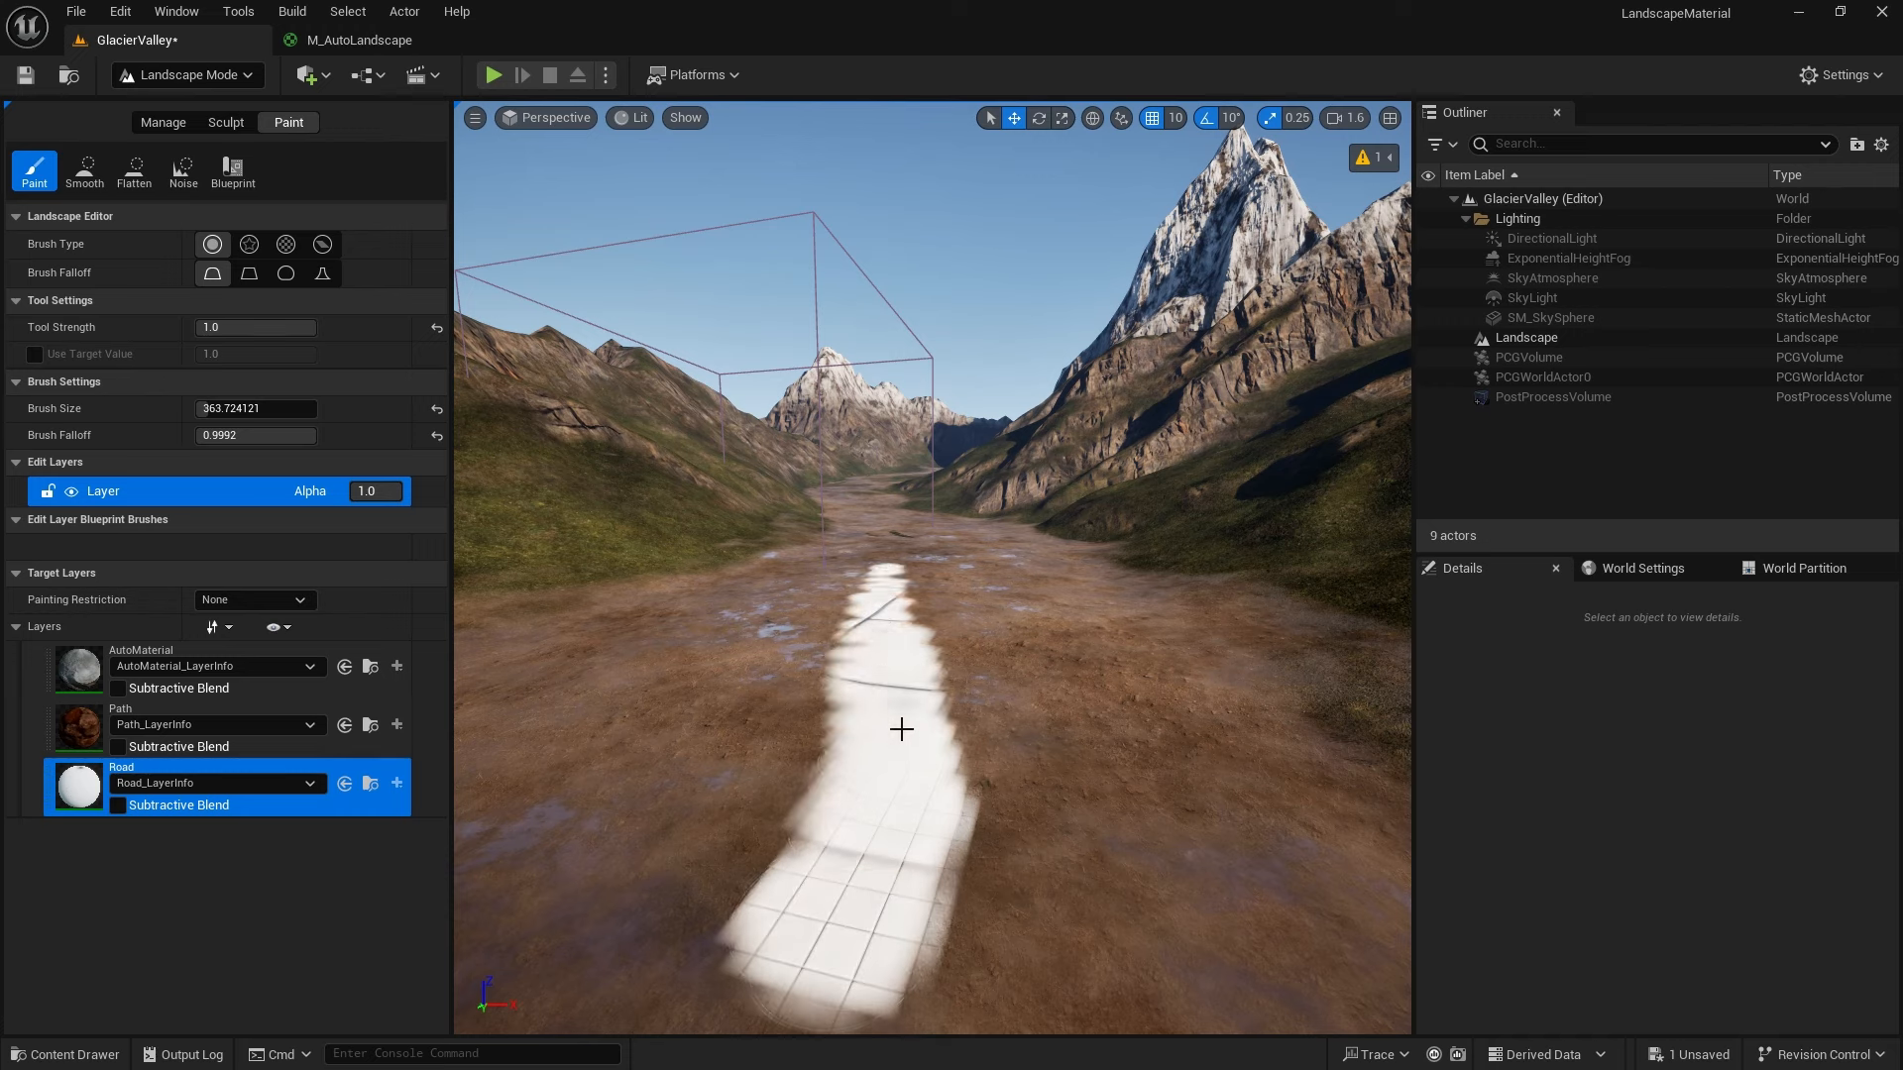
{"action": "mouse_move", "coordinate": [1011, 837]}
{"action": "right_mouse_down"}
{"action": "mouse_move", "coordinate": [965, 841]}
{"action": "mouse_move", "coordinate": [943, 901]}
{"action": "right_mouse_up"}
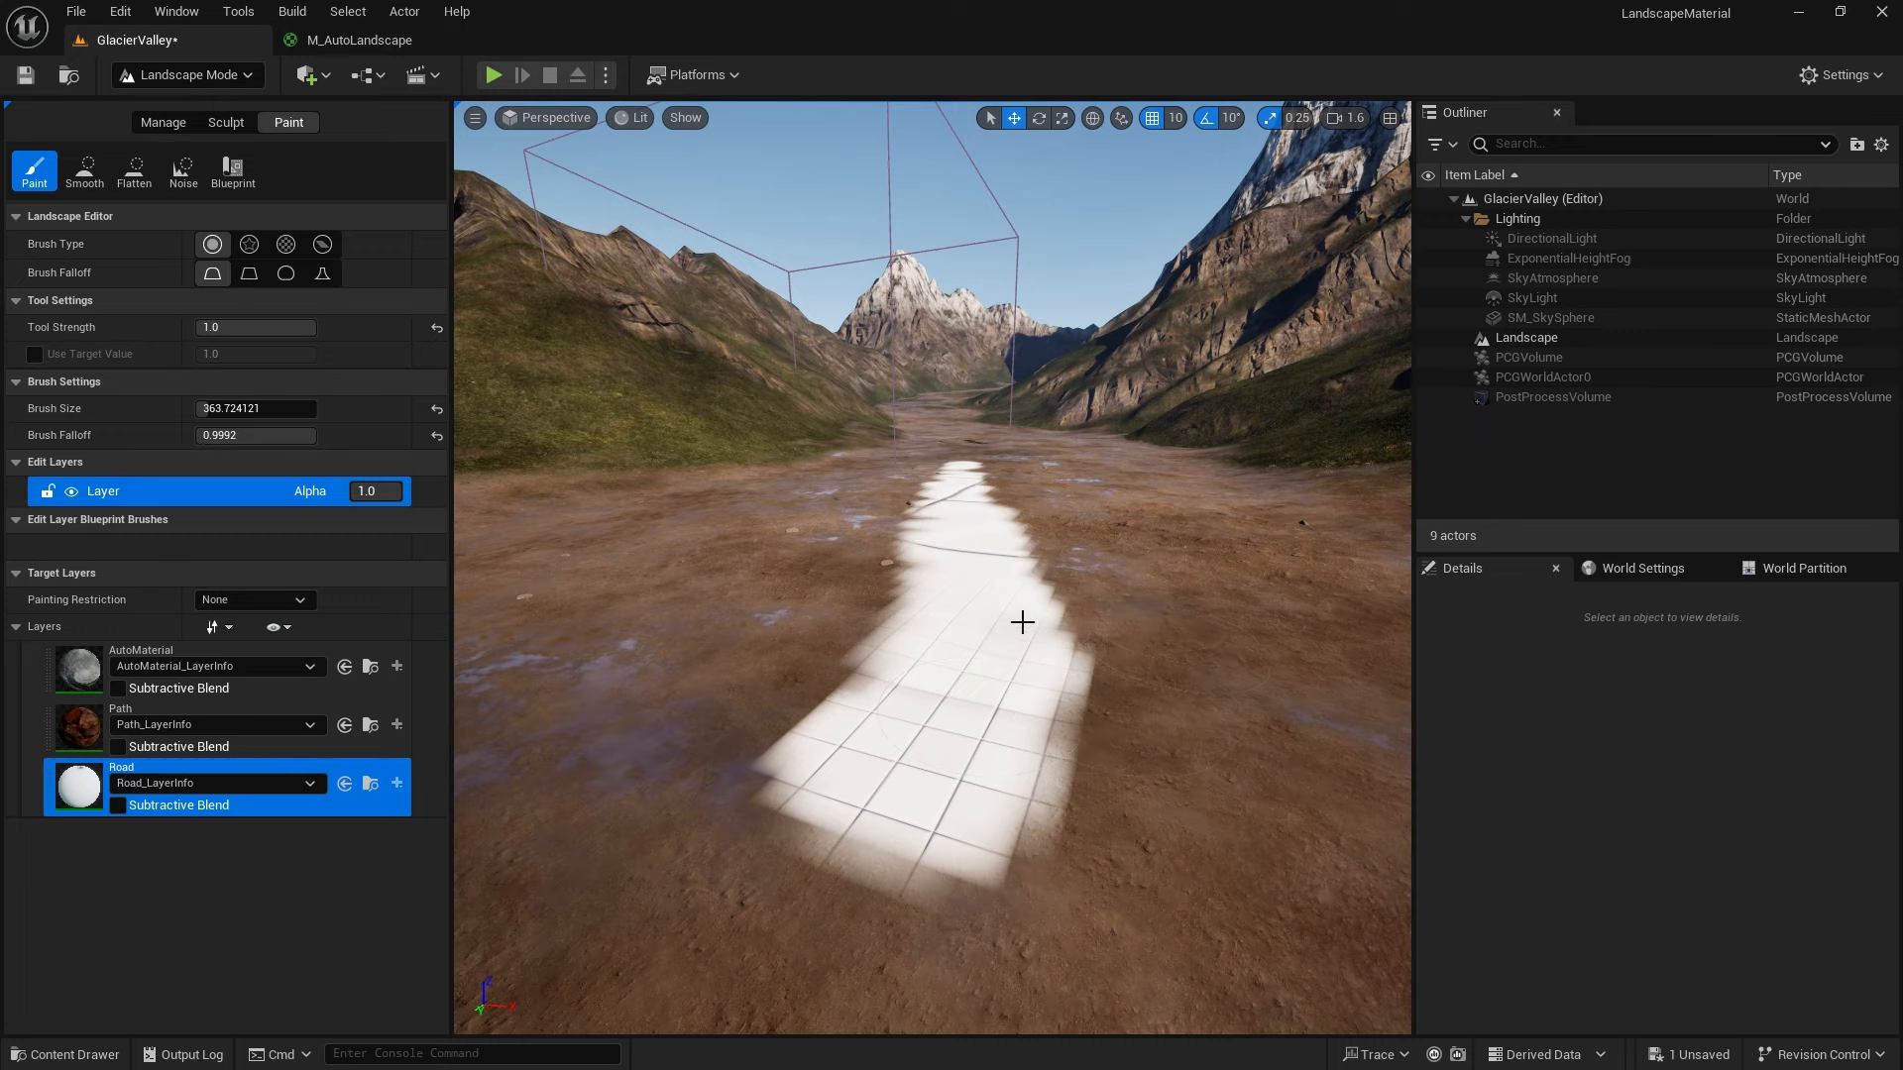
{"action": "mouse_move", "coordinate": [1028, 671]}
{"action": "right_mouse_down"}
{"action": "mouse_move", "coordinate": [989, 686]}
{"action": "mouse_move", "coordinate": [1041, 686]}
{"action": "right_mouse_up"}
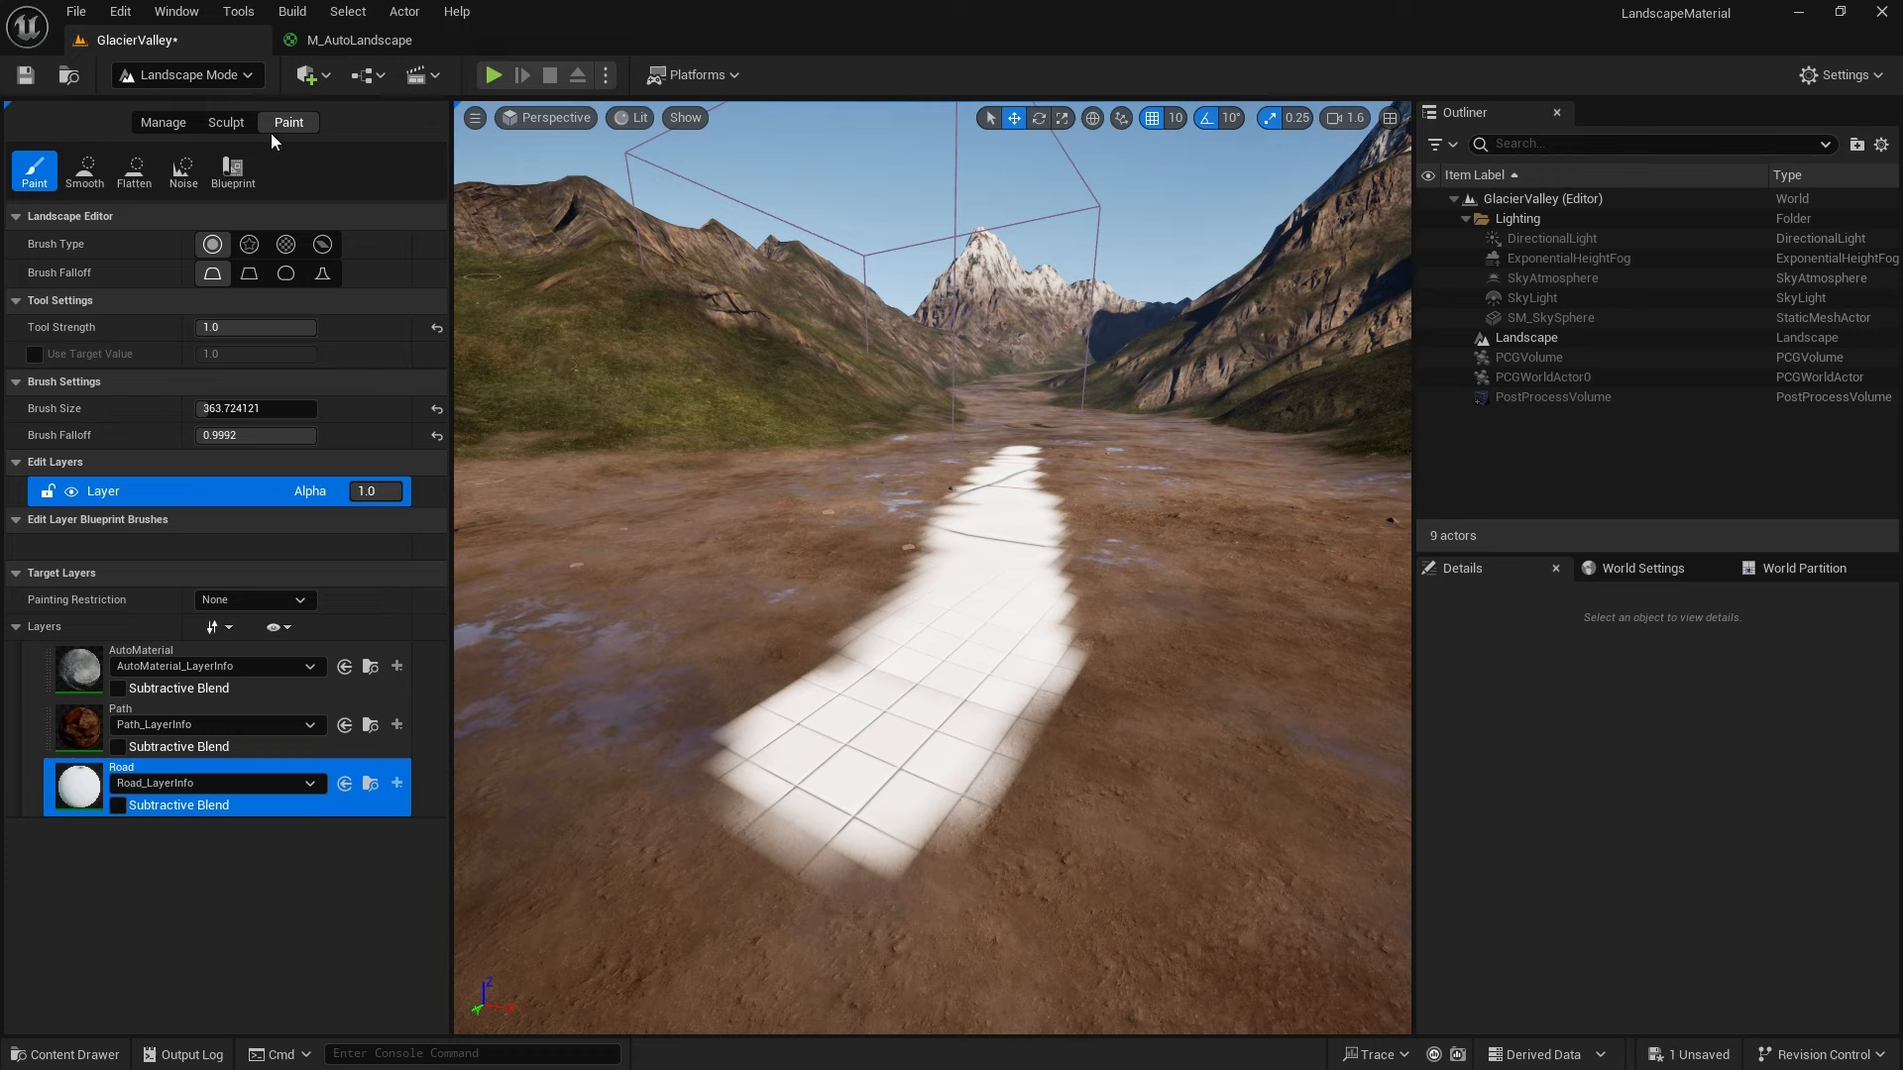
Search Fab for asphalt and add the first Quixel Asphalt surface to the project at medium quality
{"action": "key", "text": "ctrl+space"}
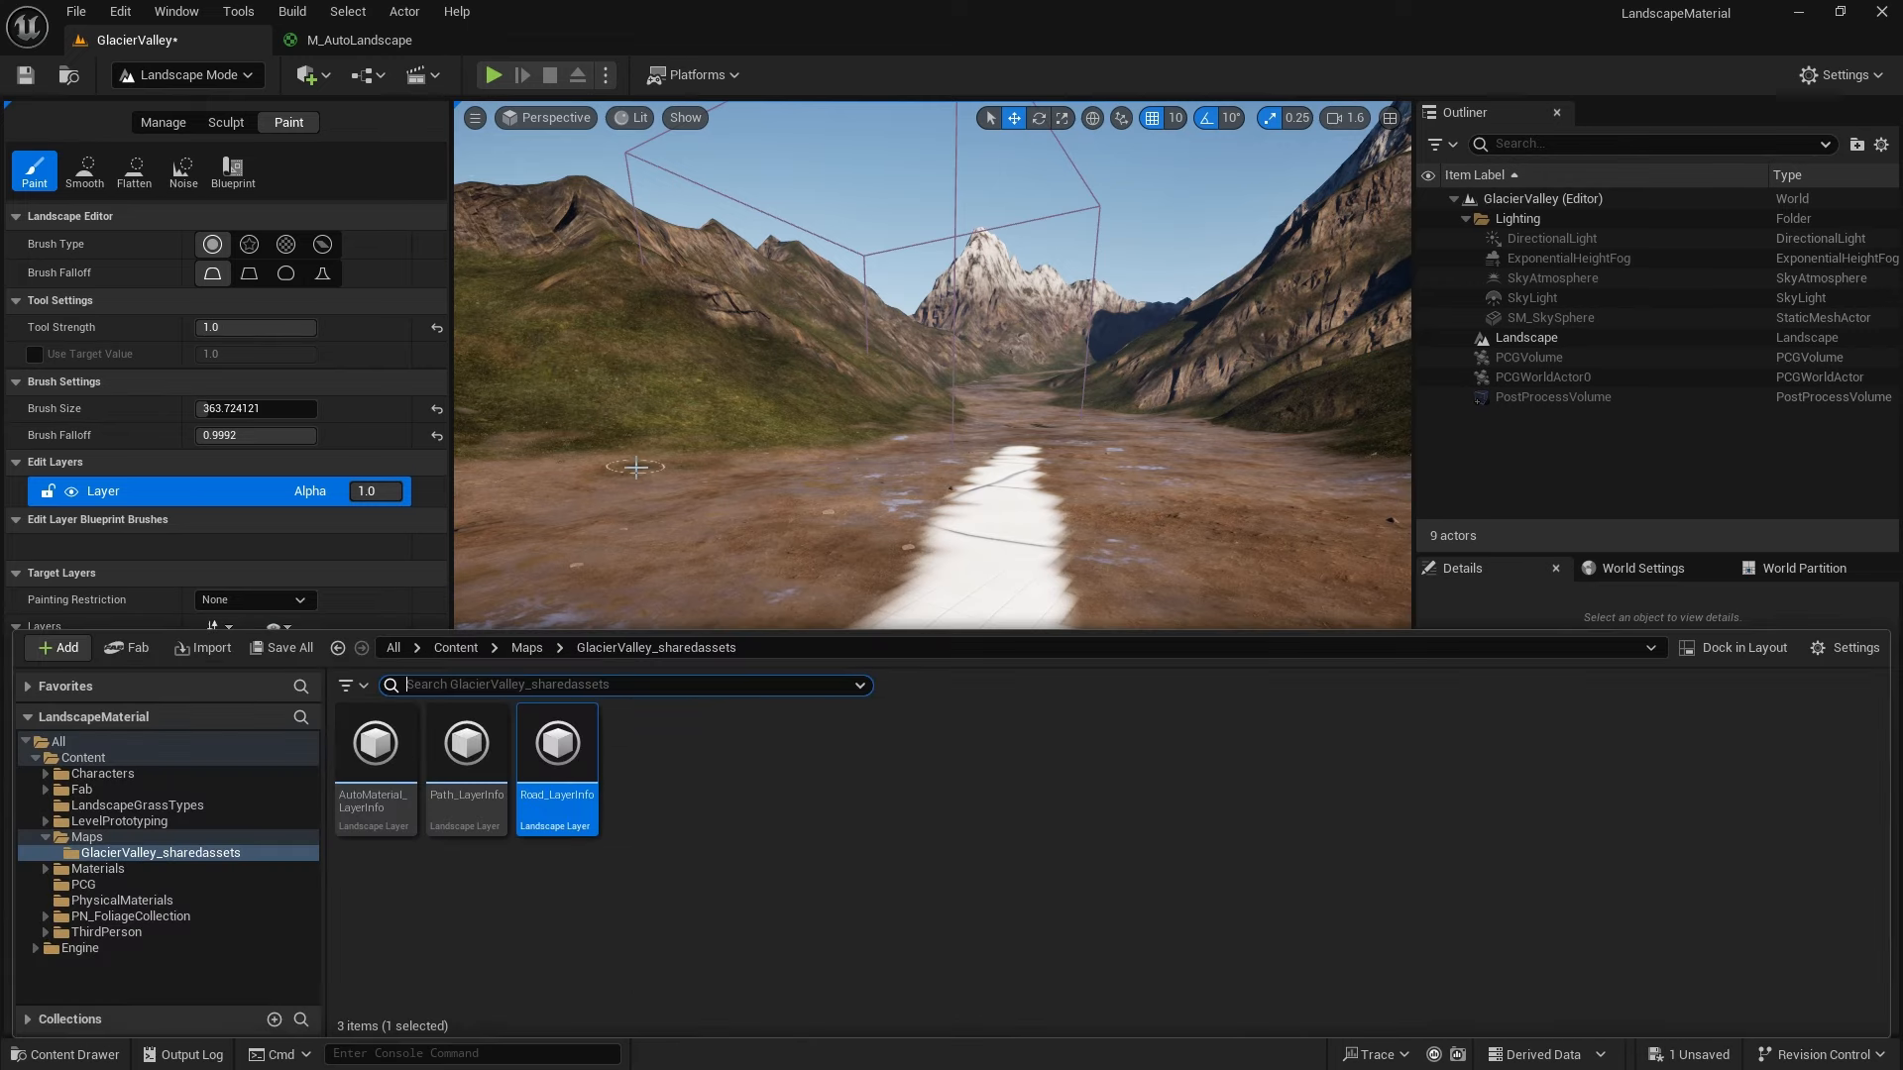
{"action": "left_click", "coordinate": [132, 649]}
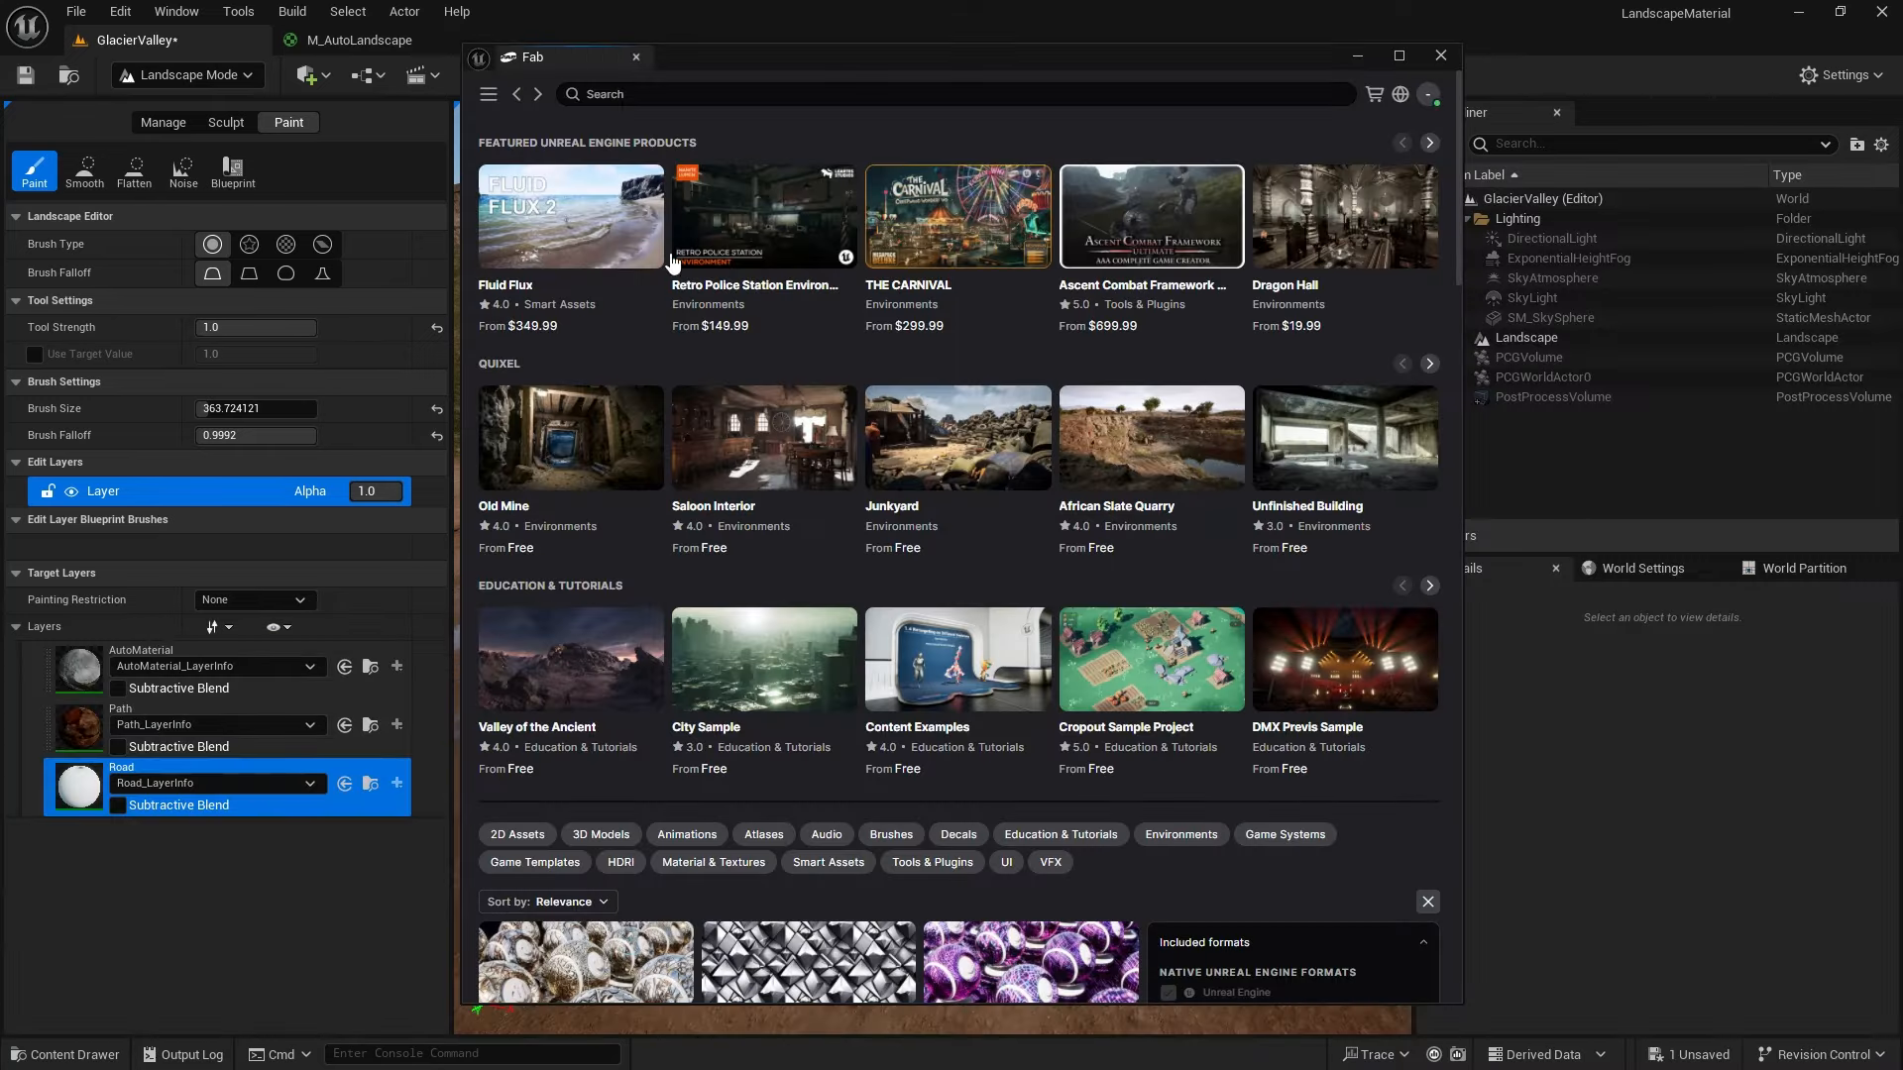
{"action": "left_click", "coordinate": [651, 95]}
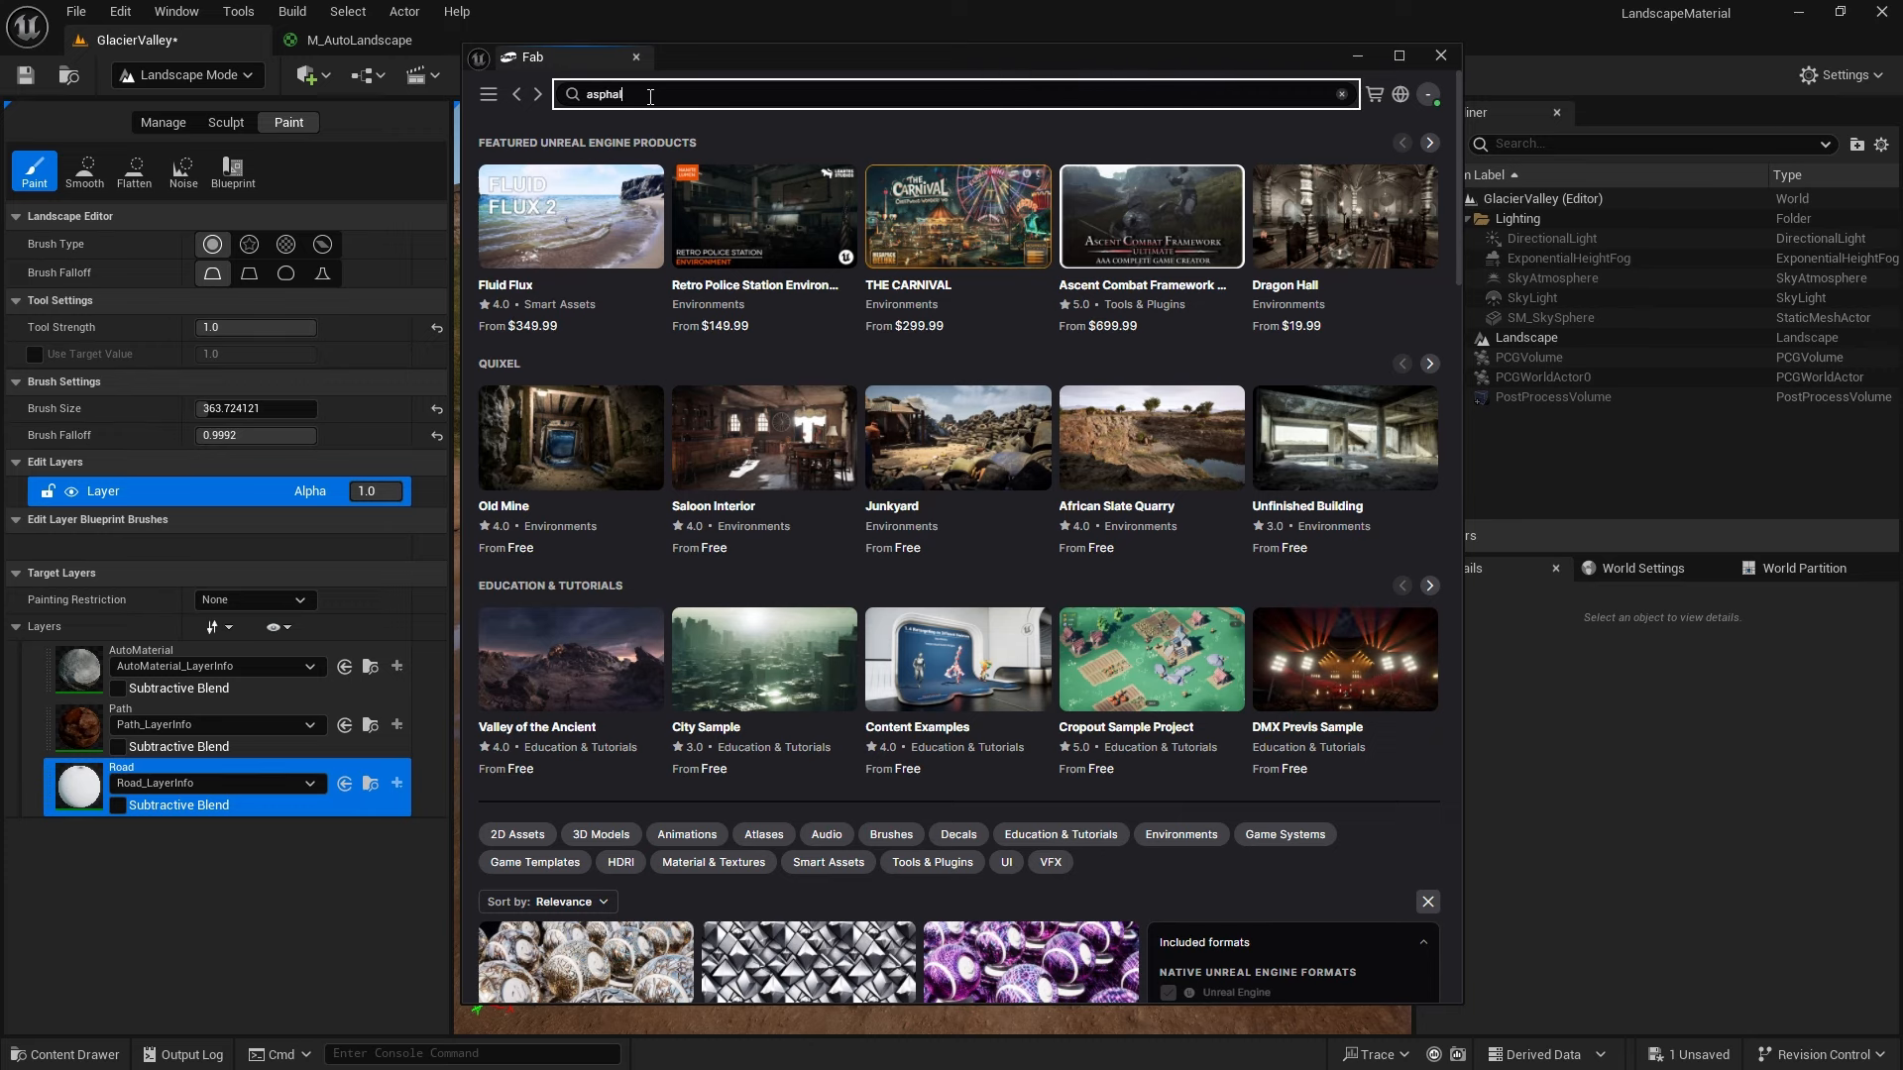
{"action": "type", "text": "asphalt"}
{"action": "key", "text": "Return"}
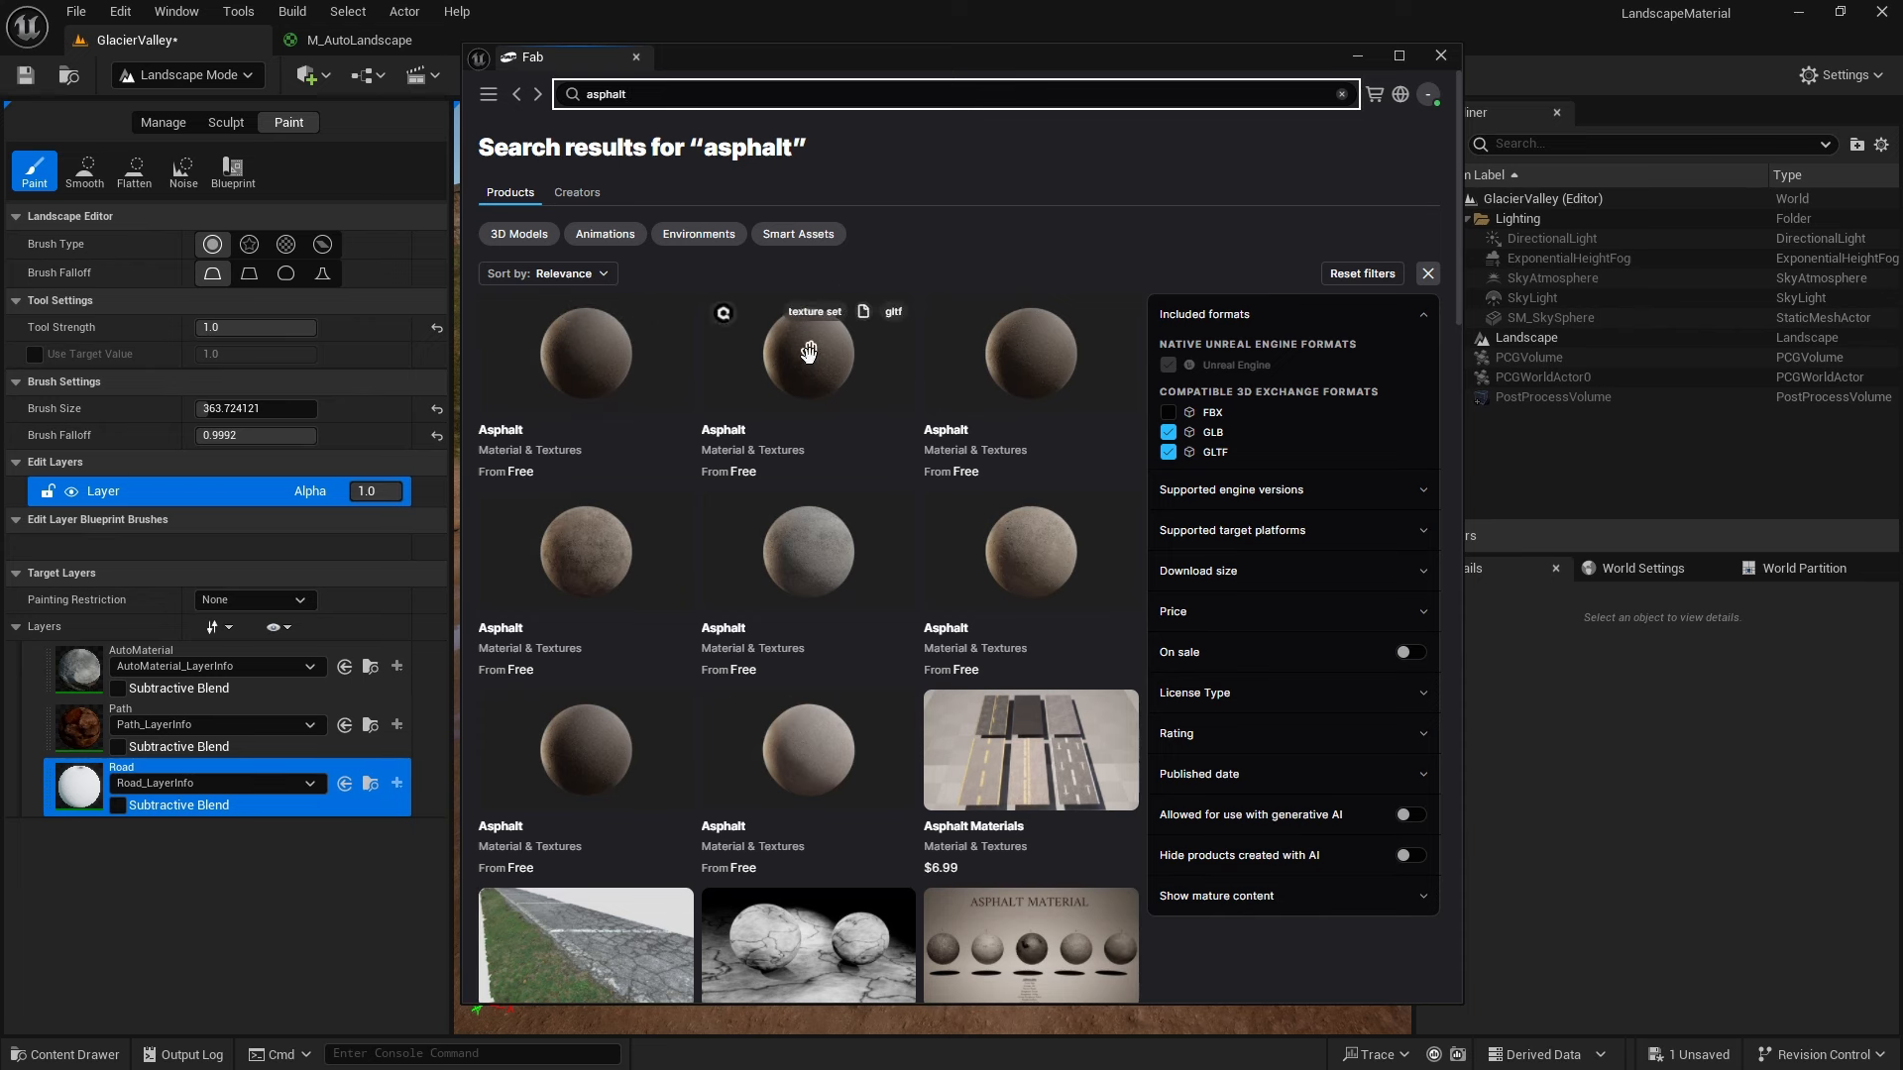
{"action": "left_click", "coordinate": [599, 354]}
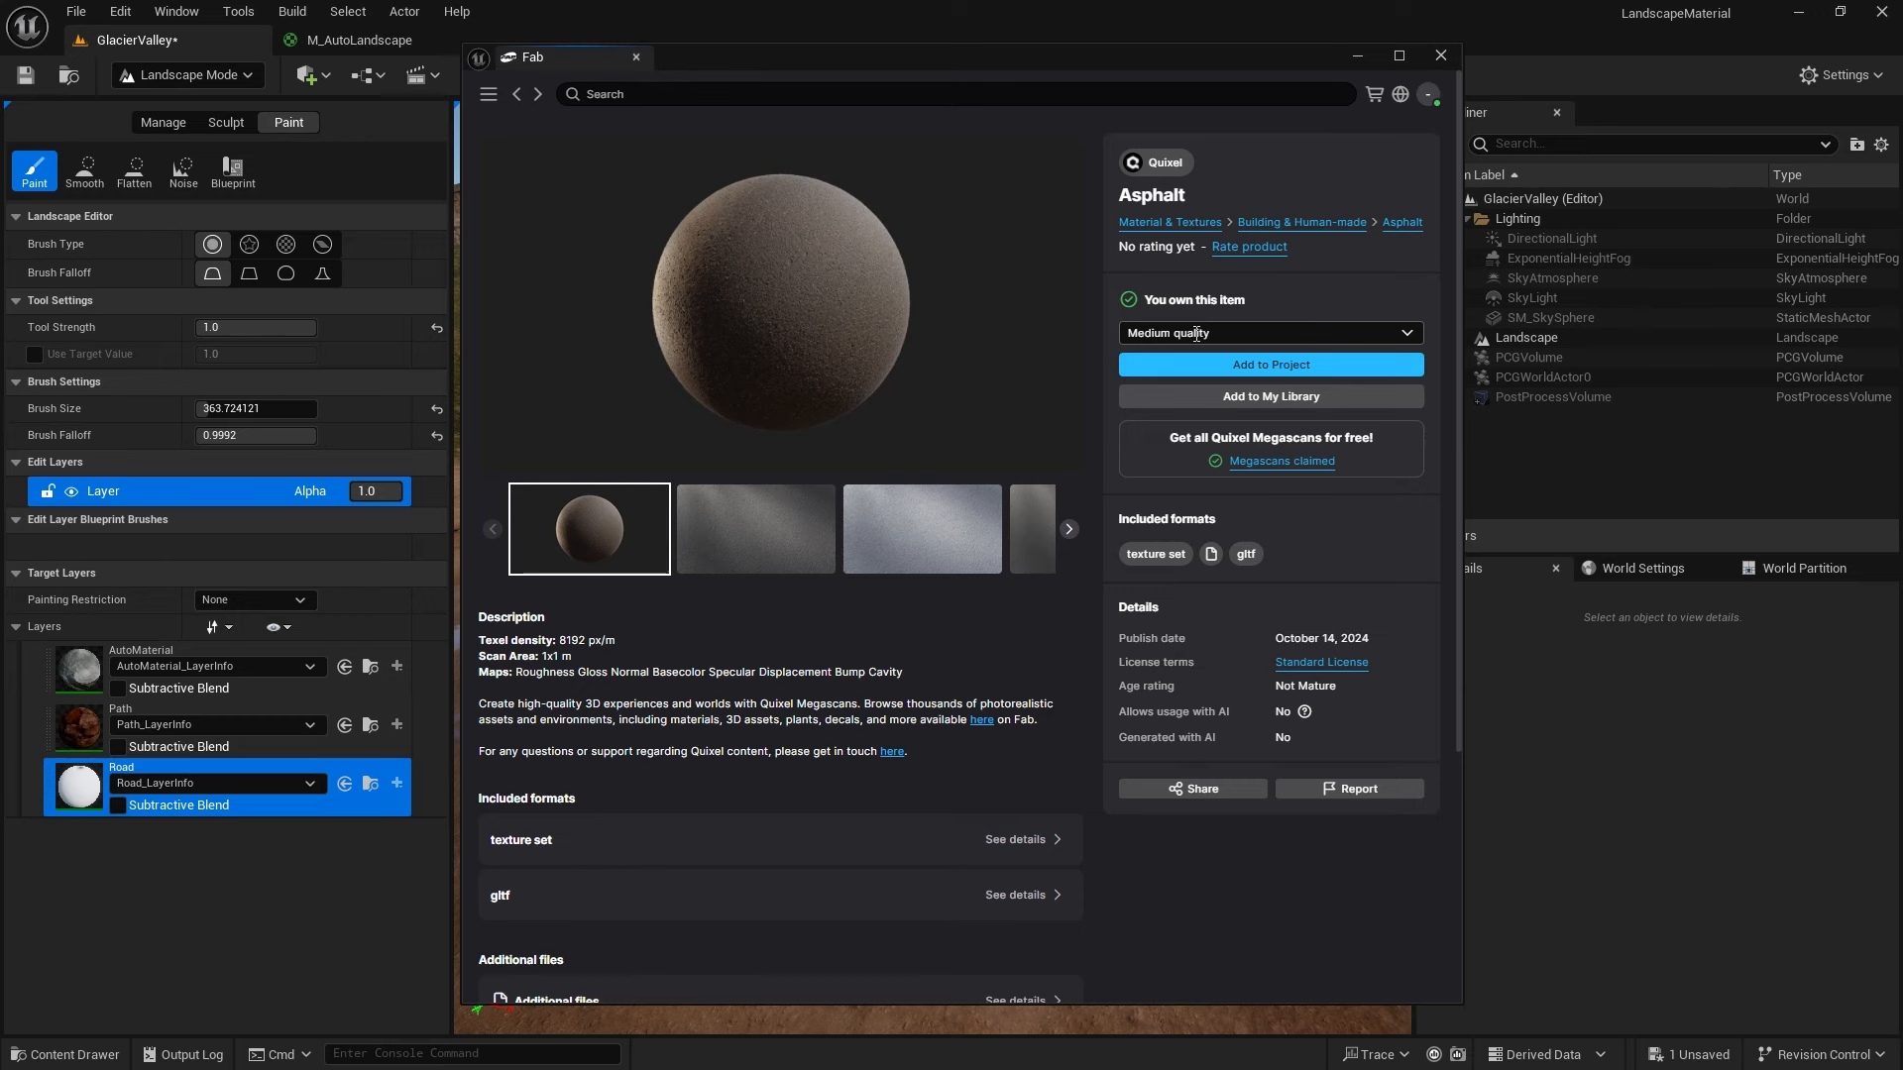
{"action": "left_click", "coordinate": [1285, 366]}
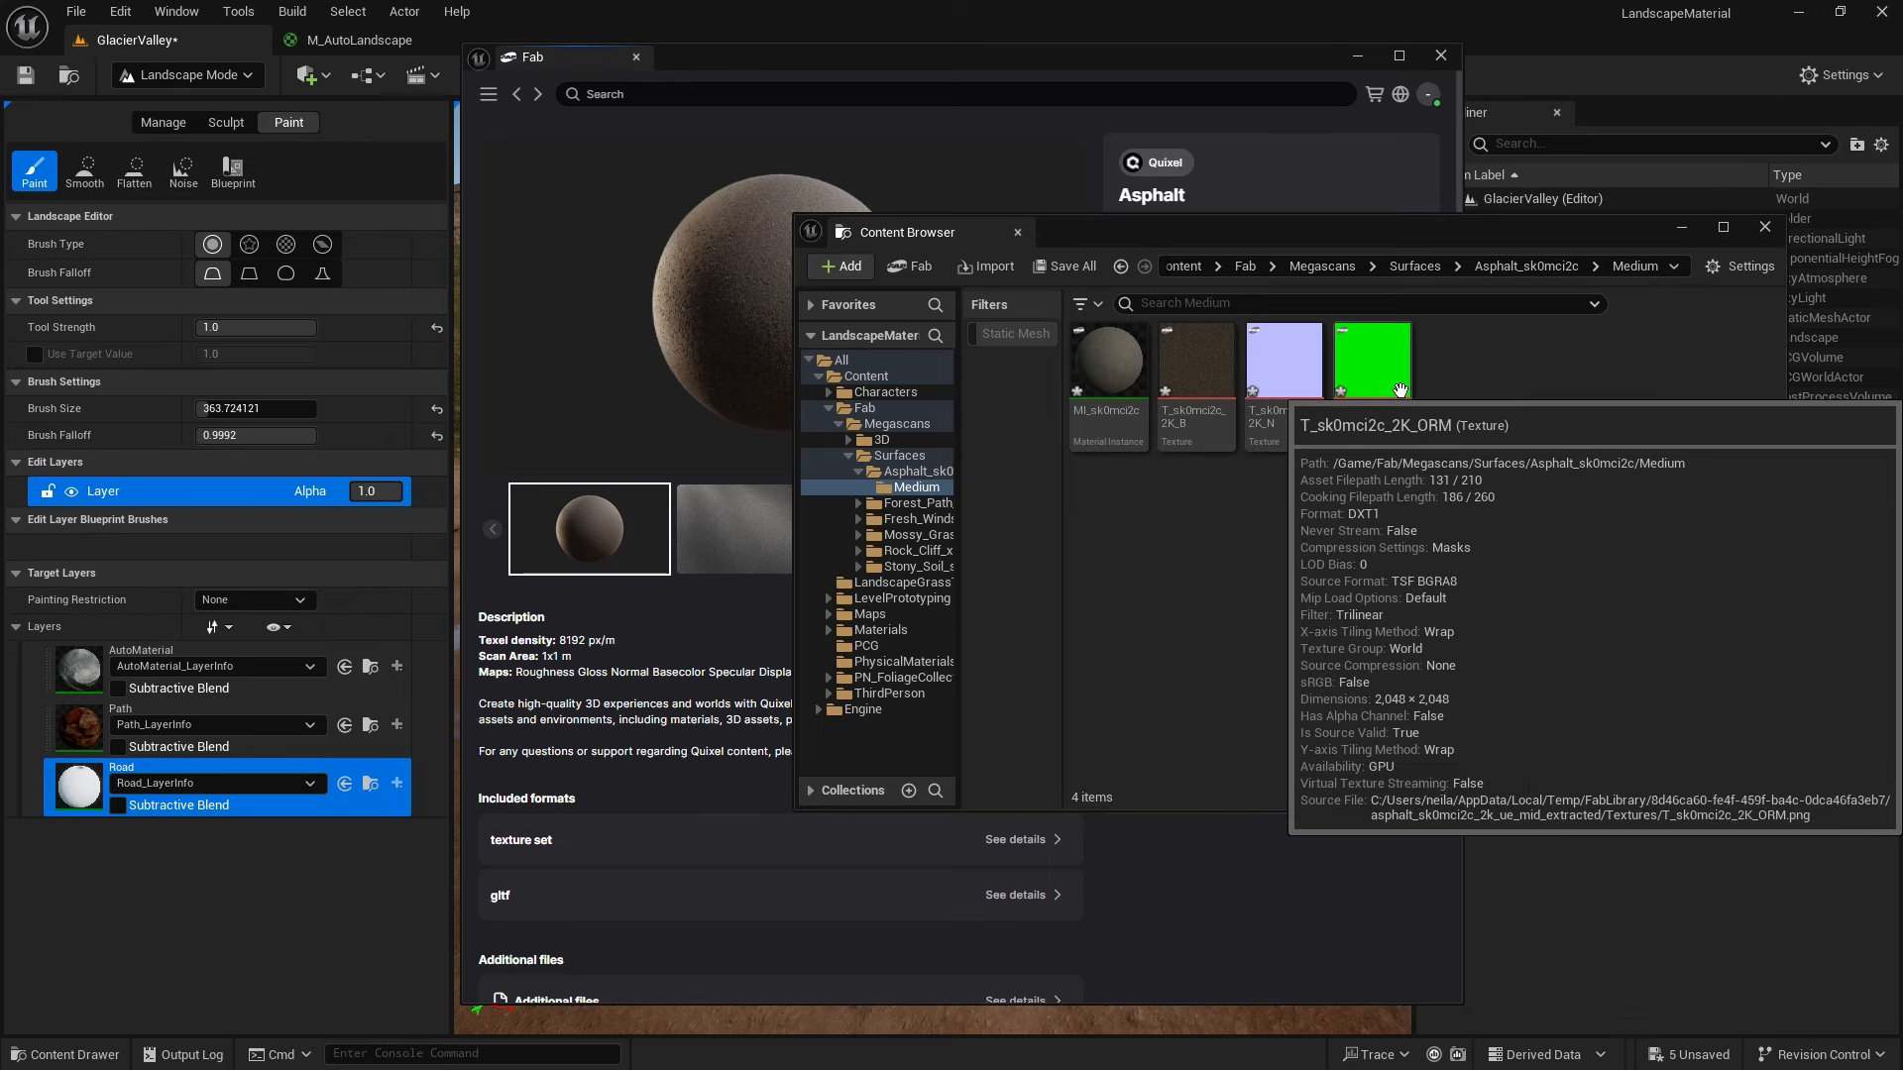
{"action": "left_click", "coordinate": [1764, 227]}
{"action": "left_click", "coordinate": [1447, 57]}
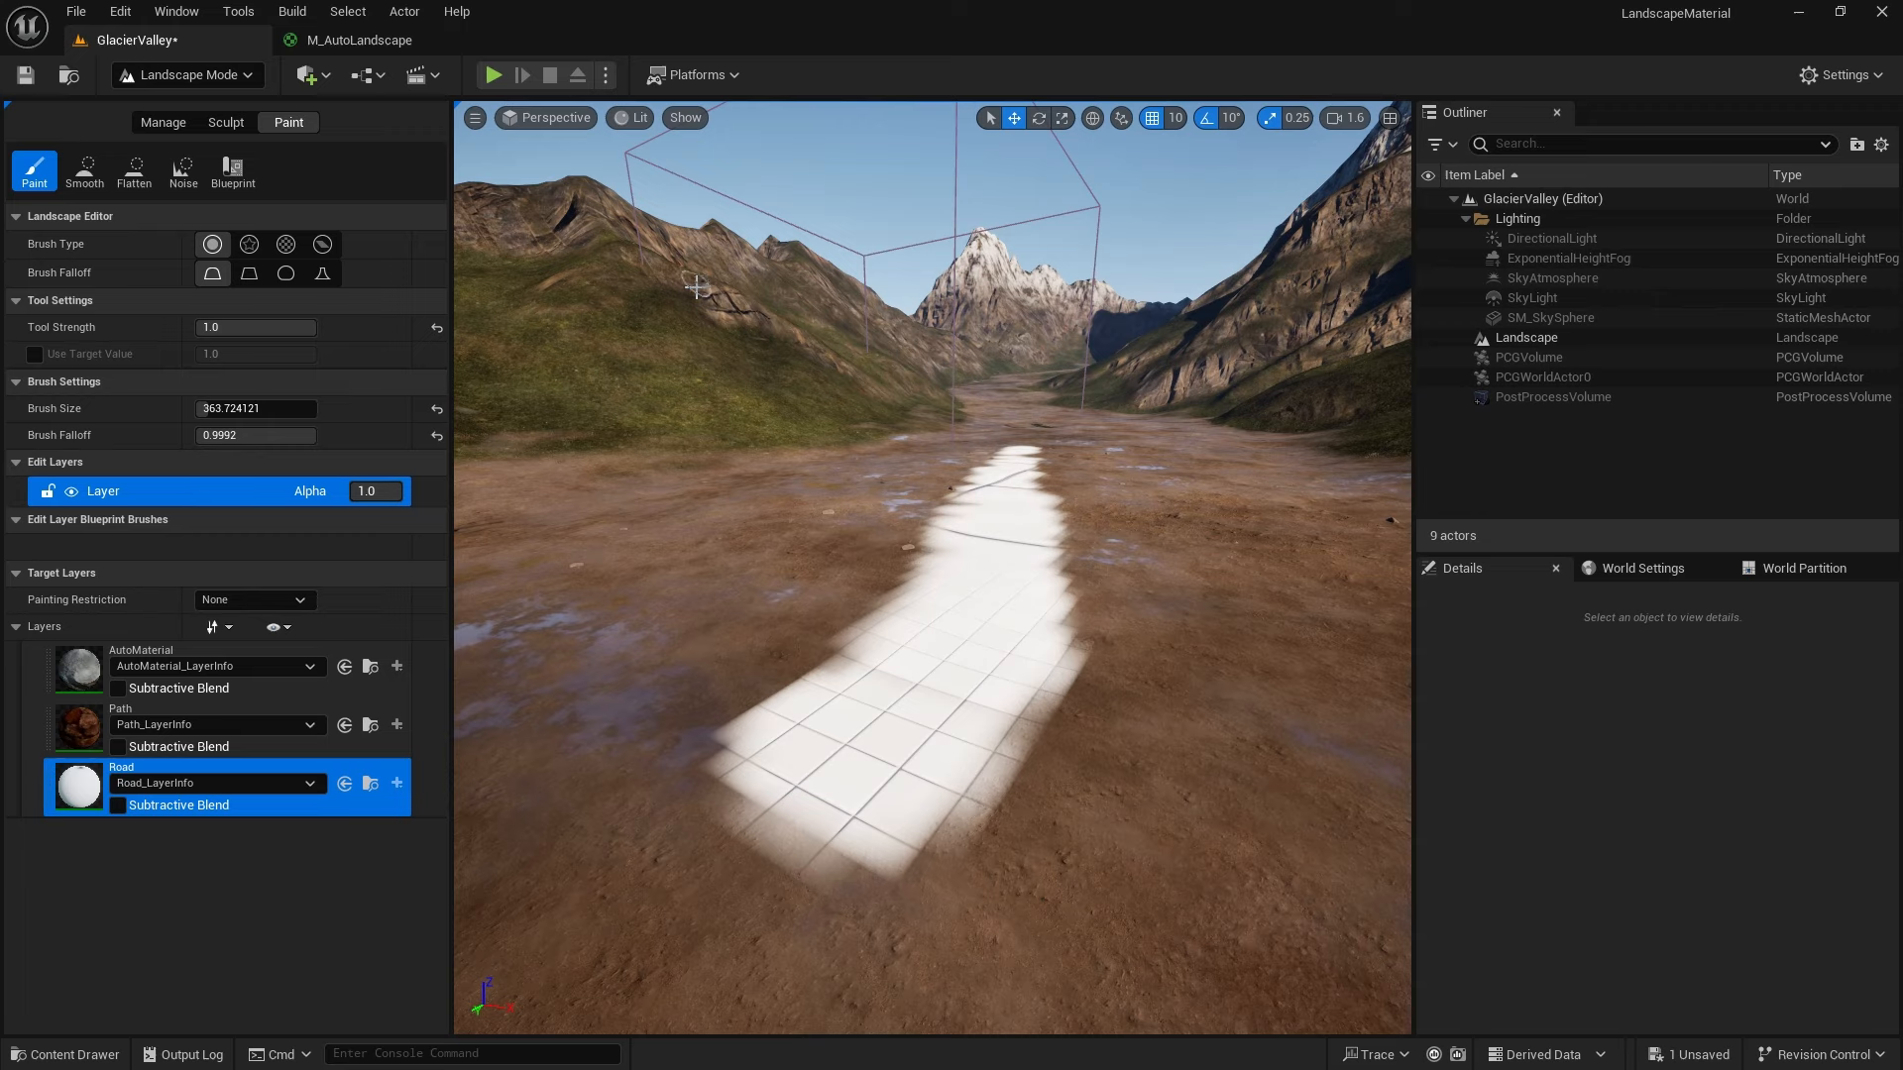
Open the MI_GlacierValley material instance from the Materials folder for editing
{"action": "key", "text": "ctrl+space"}
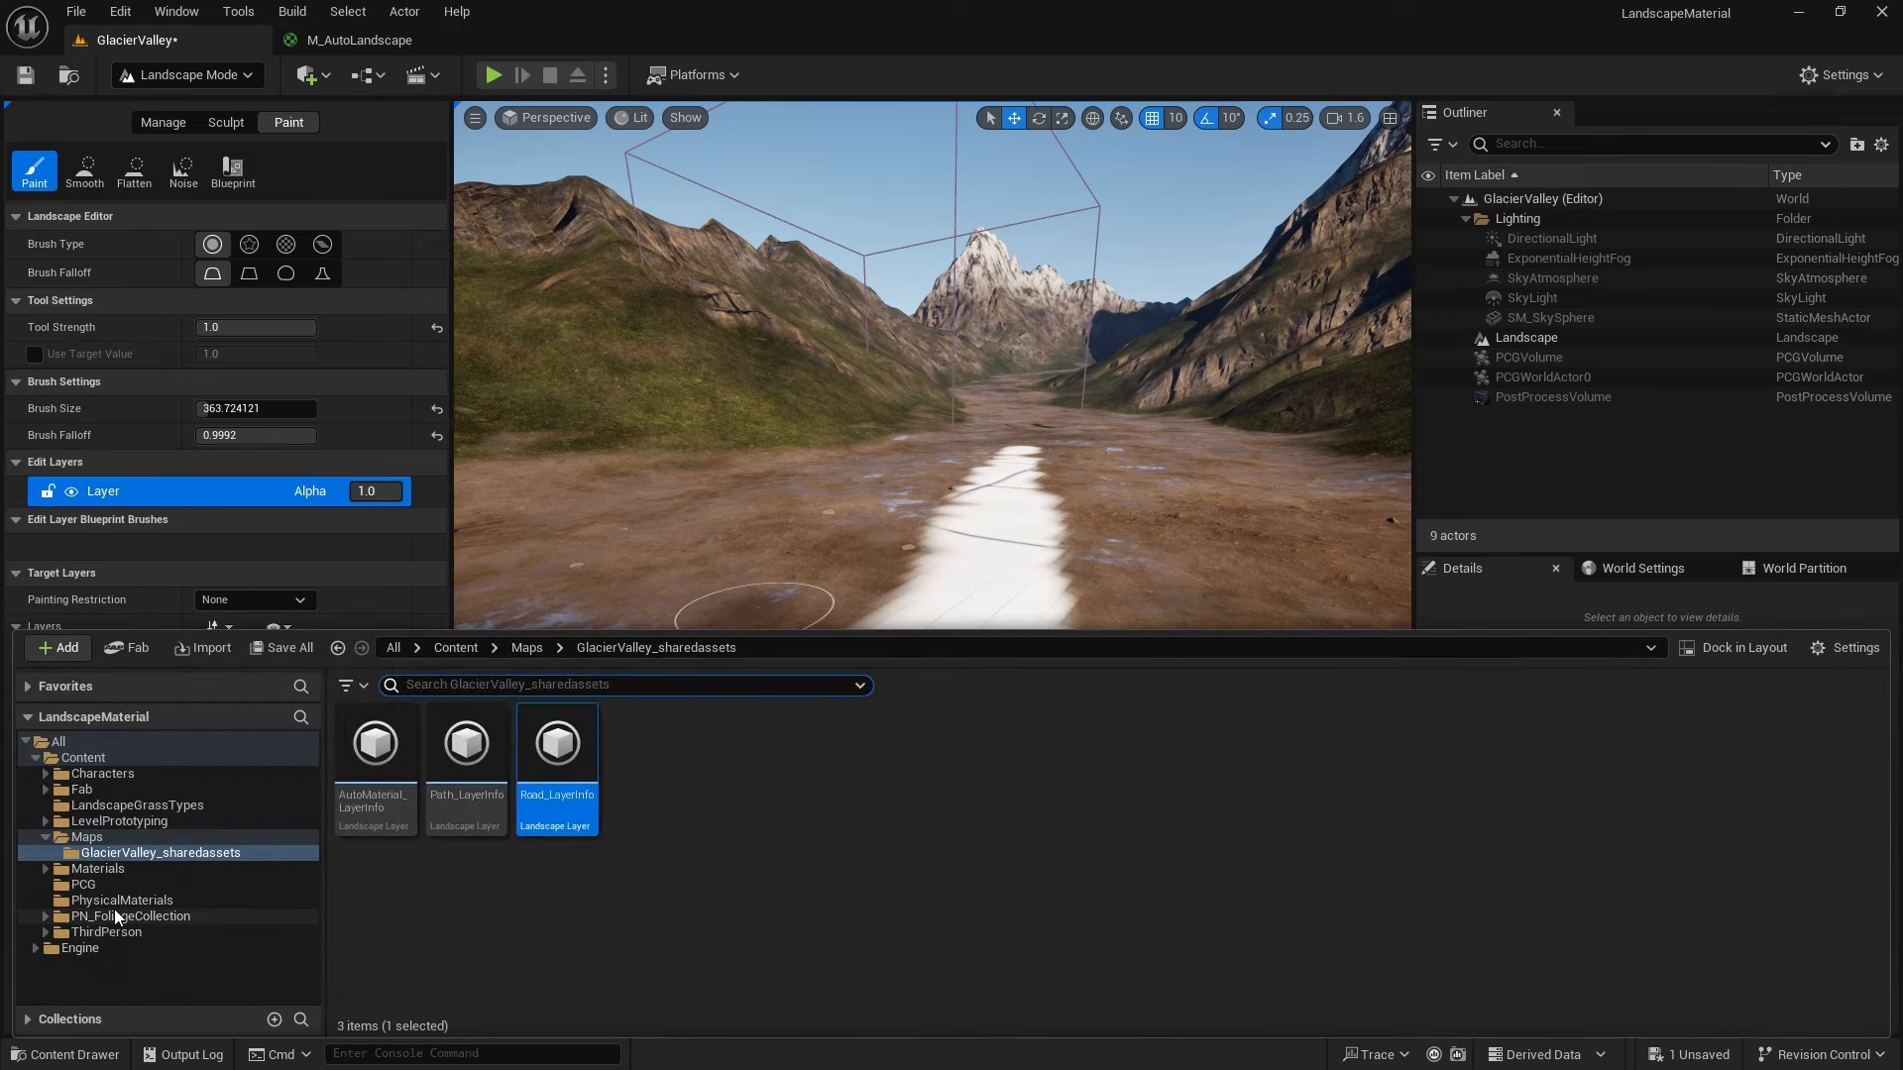
{"action": "left_click", "coordinate": [97, 869]}
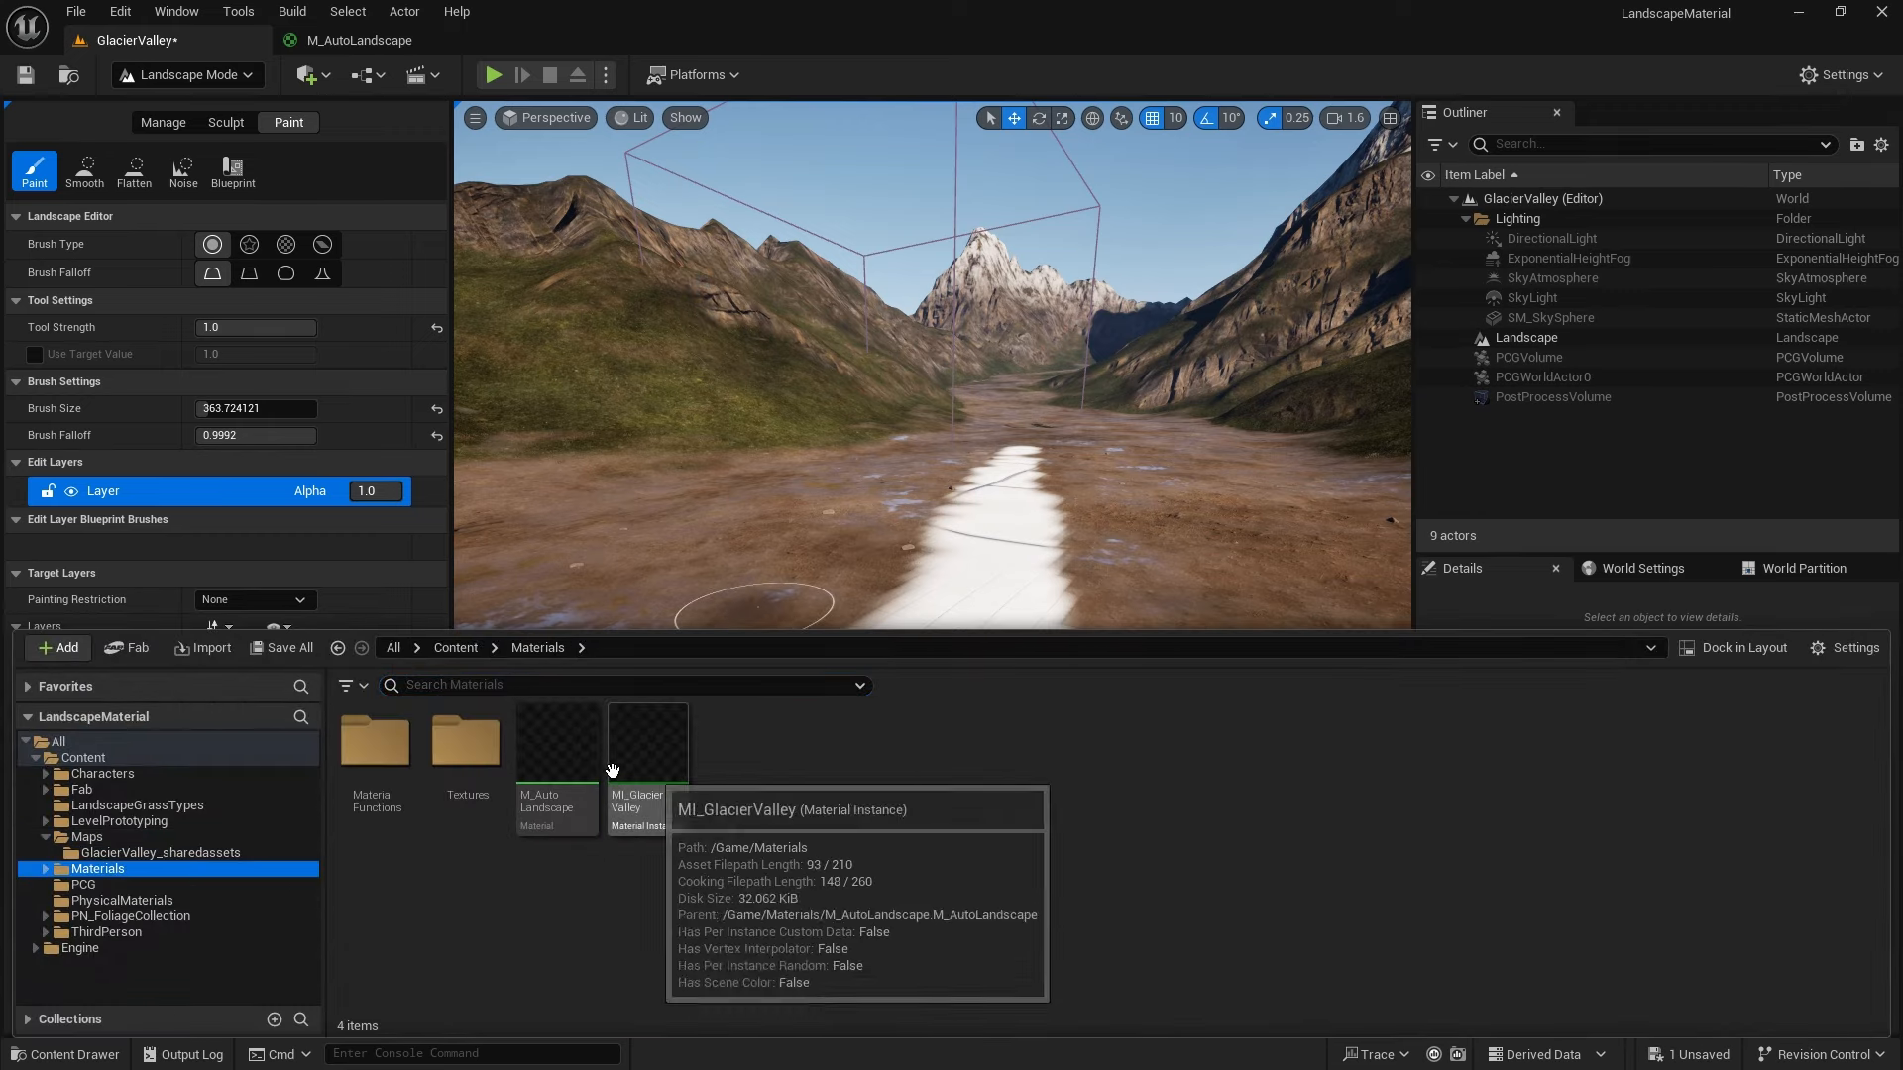
{"action": "left_click", "coordinate": [646, 759]}
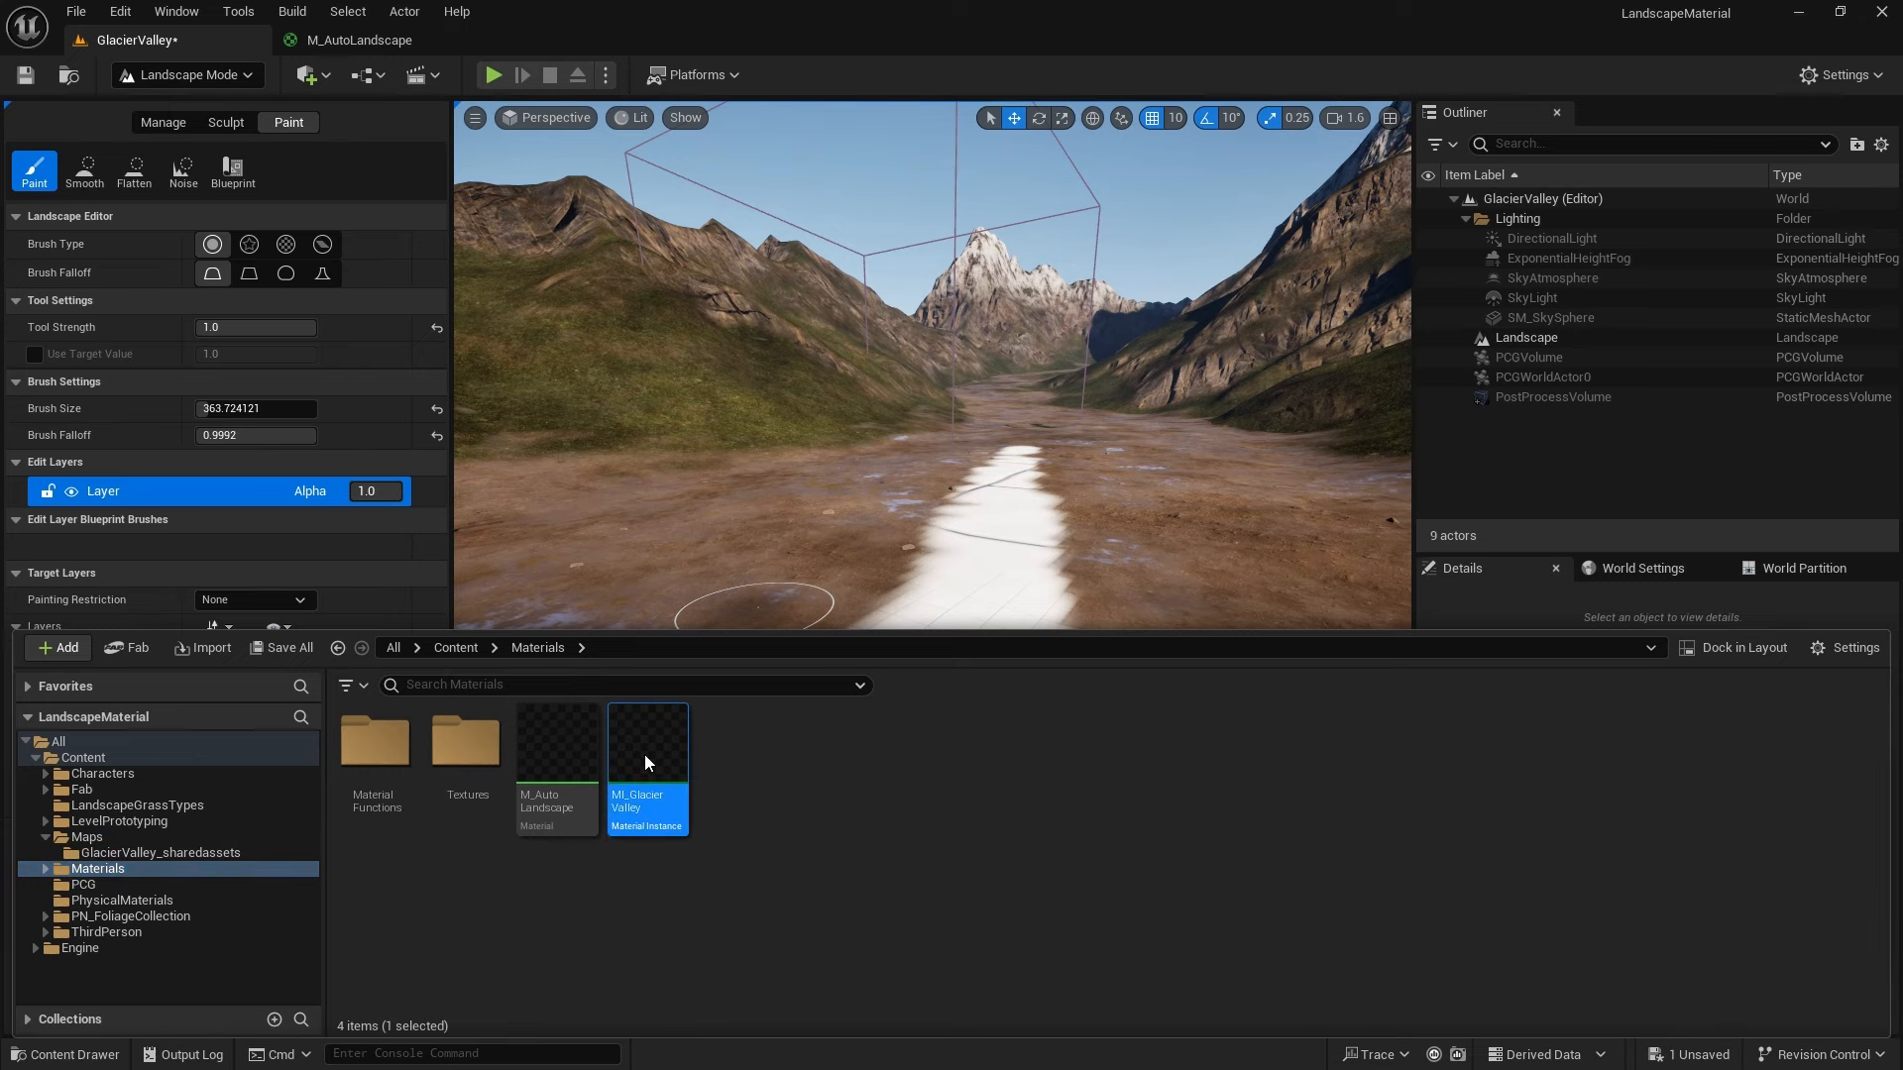
{"action": "double_click", "coordinate": [645, 753]}
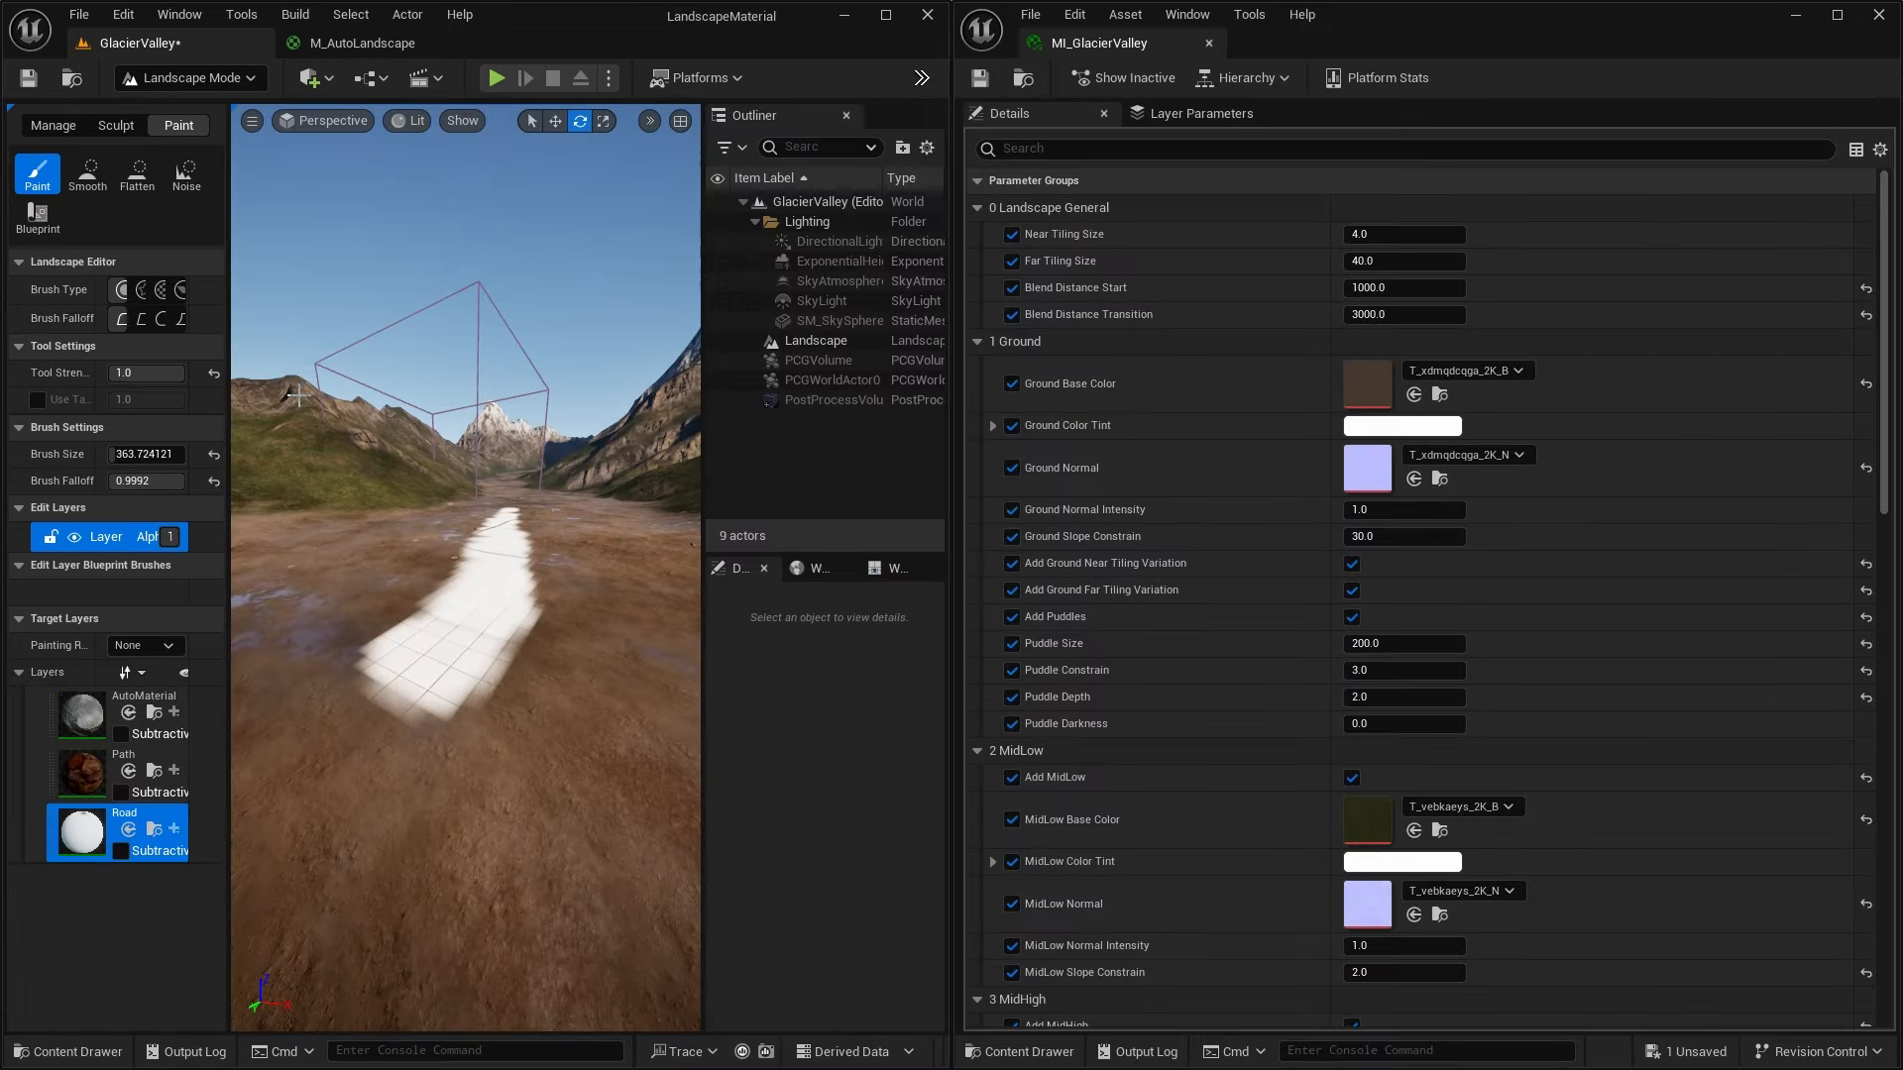
Switch the level editor to Selection mode, widen it beside the material instance window and frame the painted road up close
{"action": "left_click", "coordinate": [246, 79]}
{"action": "left_click", "coordinate": [317, 110]}
{"action": "right_click_drag", "start_coordinate": [505, 544], "coordinate": [410, 583]}
{"action": "key", "text": "w"}
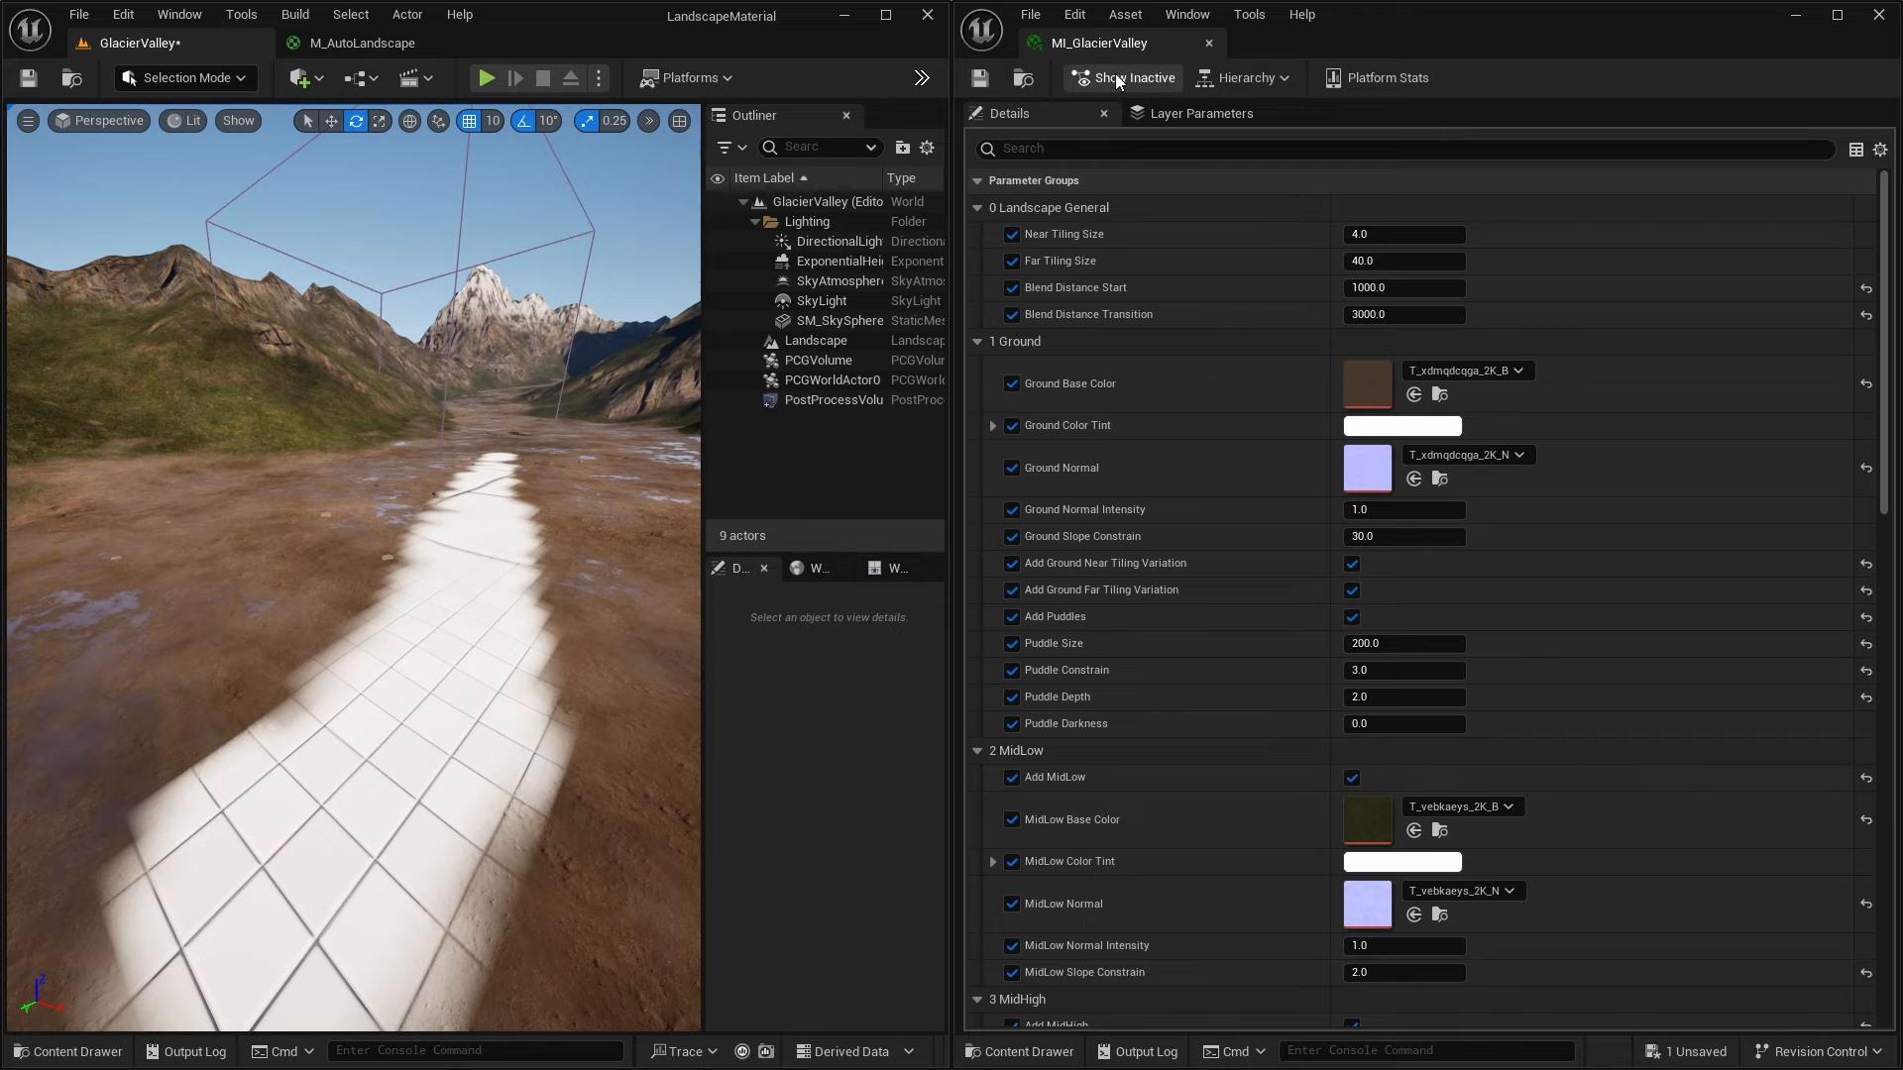
{"action": "left_click_drag", "start_coordinate": [955, 401], "coordinate": [1462, 413]}
{"action": "right_click_drag", "start_coordinate": [925, 665], "coordinate": [822, 654]}
{"action": "key", "text": "q"}
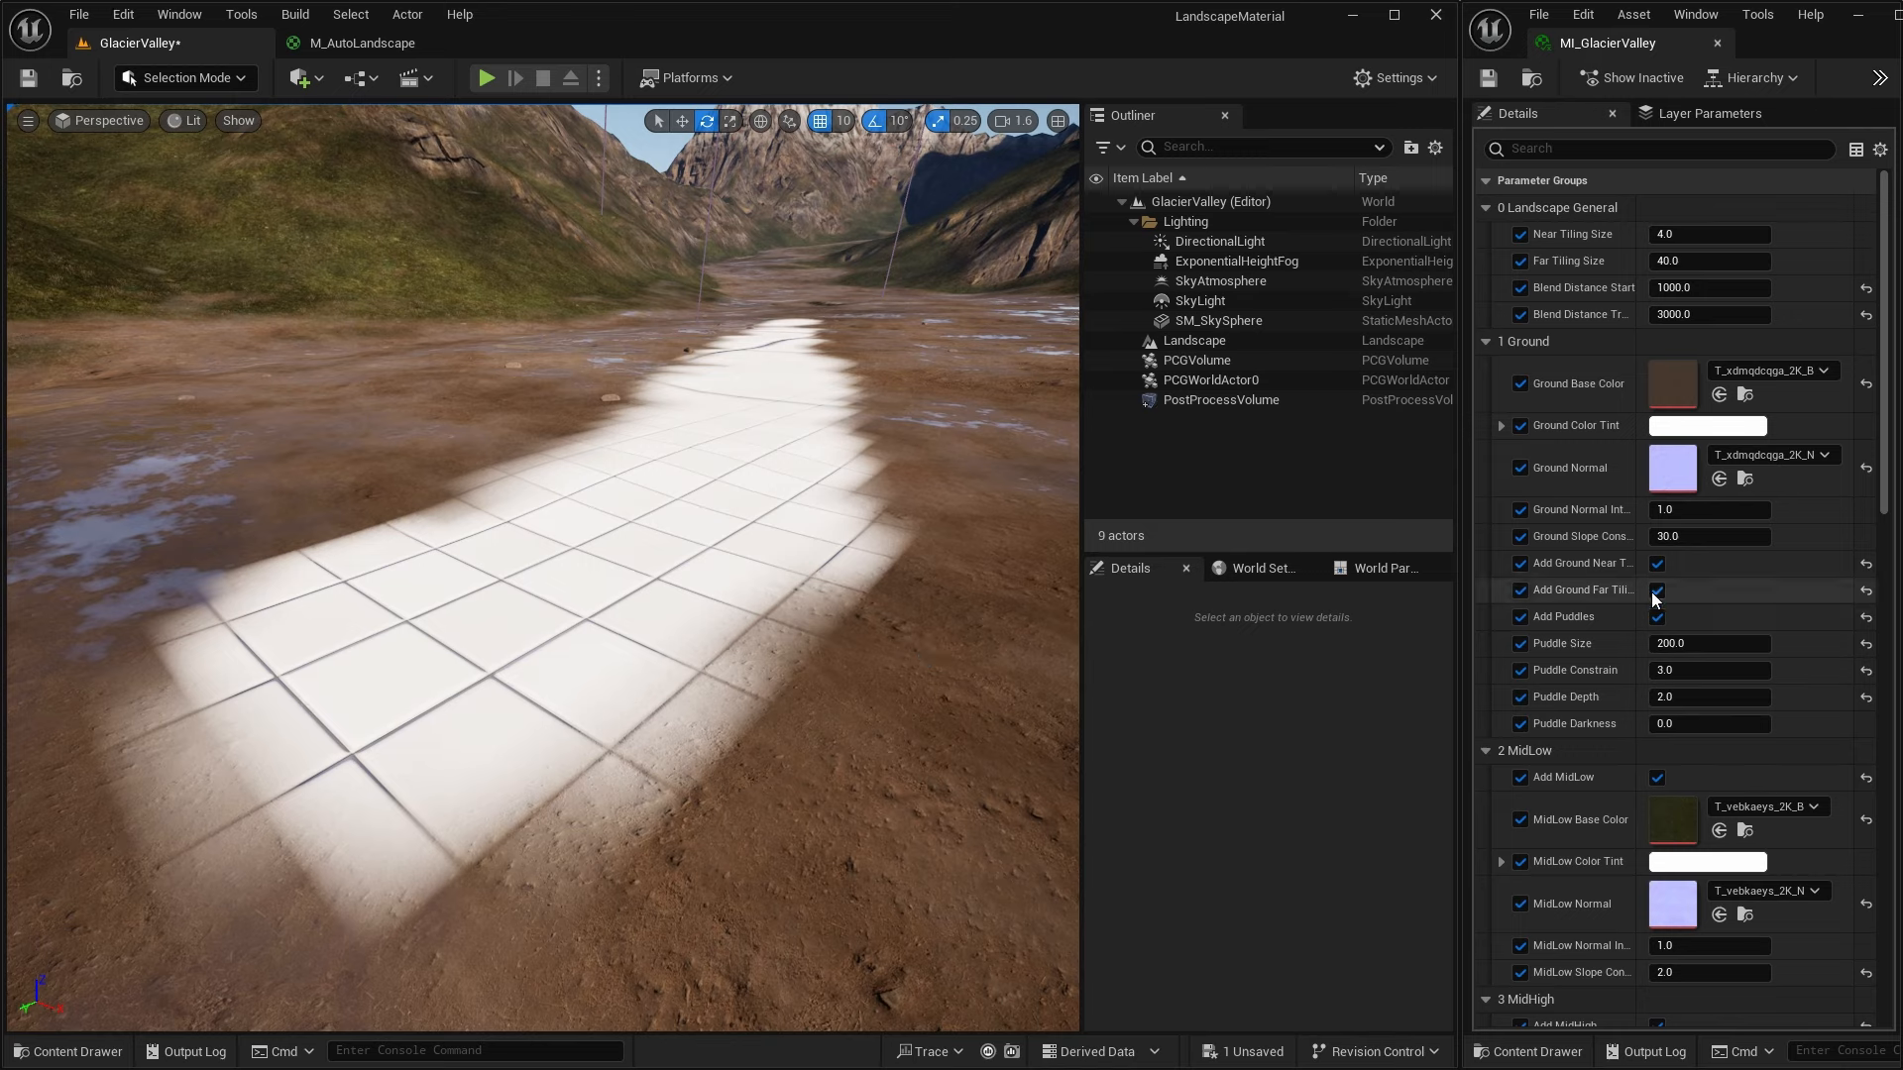
In MI_GlacierValley's Road group, enable the overrides for Road Base Color, Color Tint, Normal and Normal Intensity
{"action": "scroll", "coordinate": [1597, 698], "scroll_direction": "down", "scroll_amount": 3}
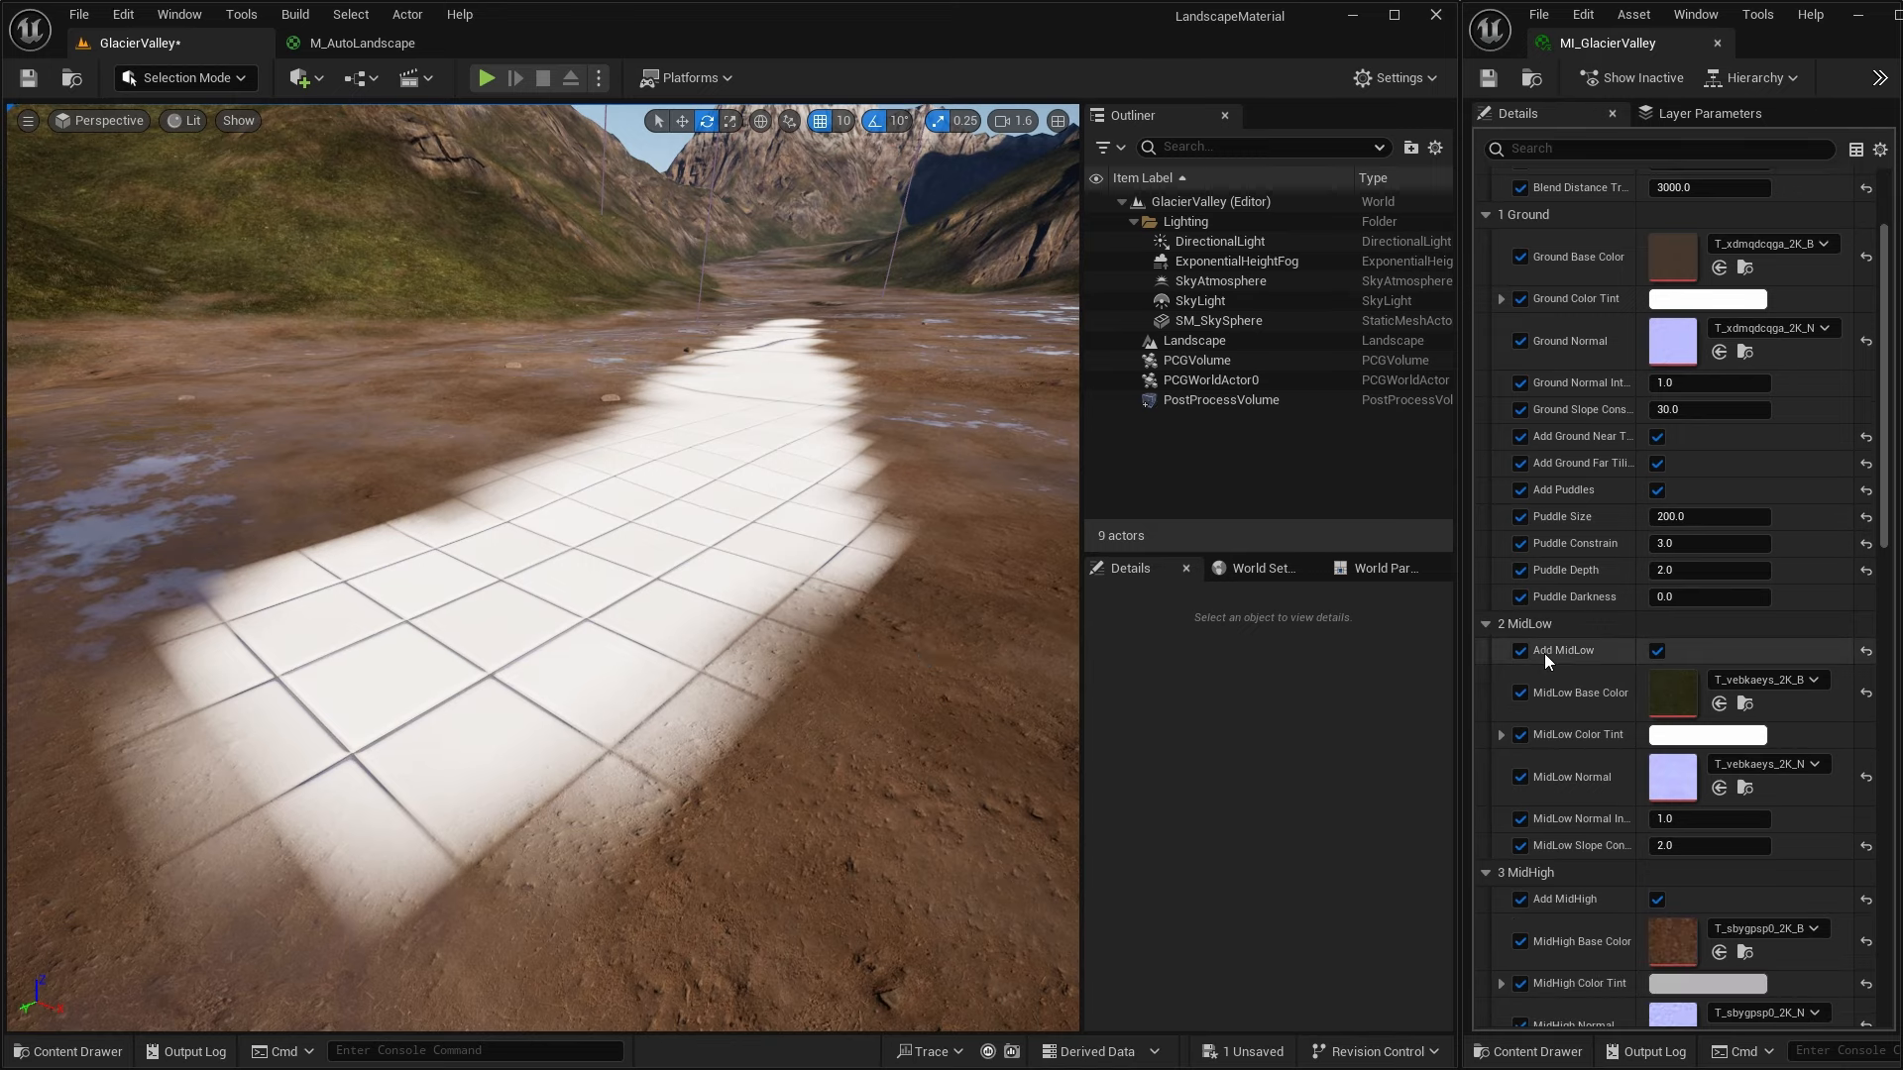
{"action": "scroll", "coordinate": [1544, 653], "scroll_direction": "down", "scroll_amount": 10}
{"action": "scroll", "coordinate": [1544, 653], "scroll_direction": "down", "scroll_amount": 14}
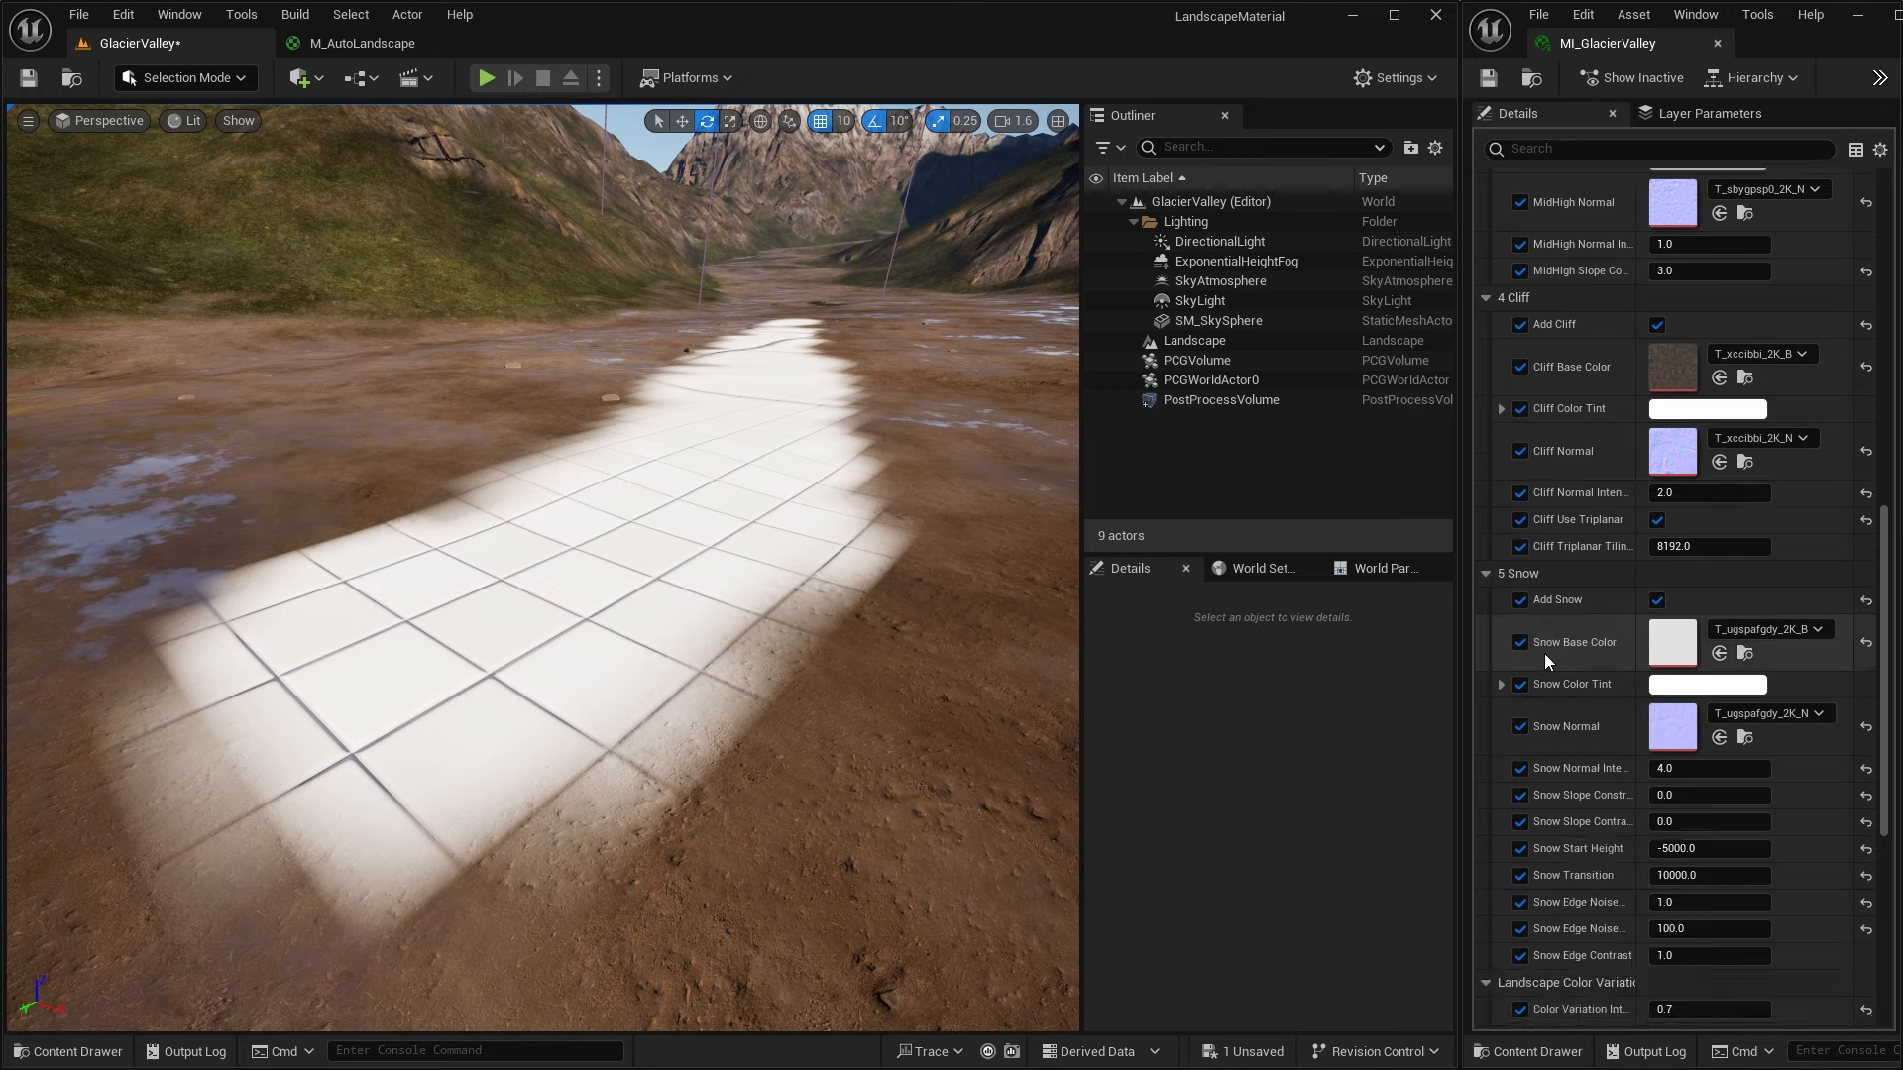
{"action": "left_click", "coordinate": [1485, 689]}
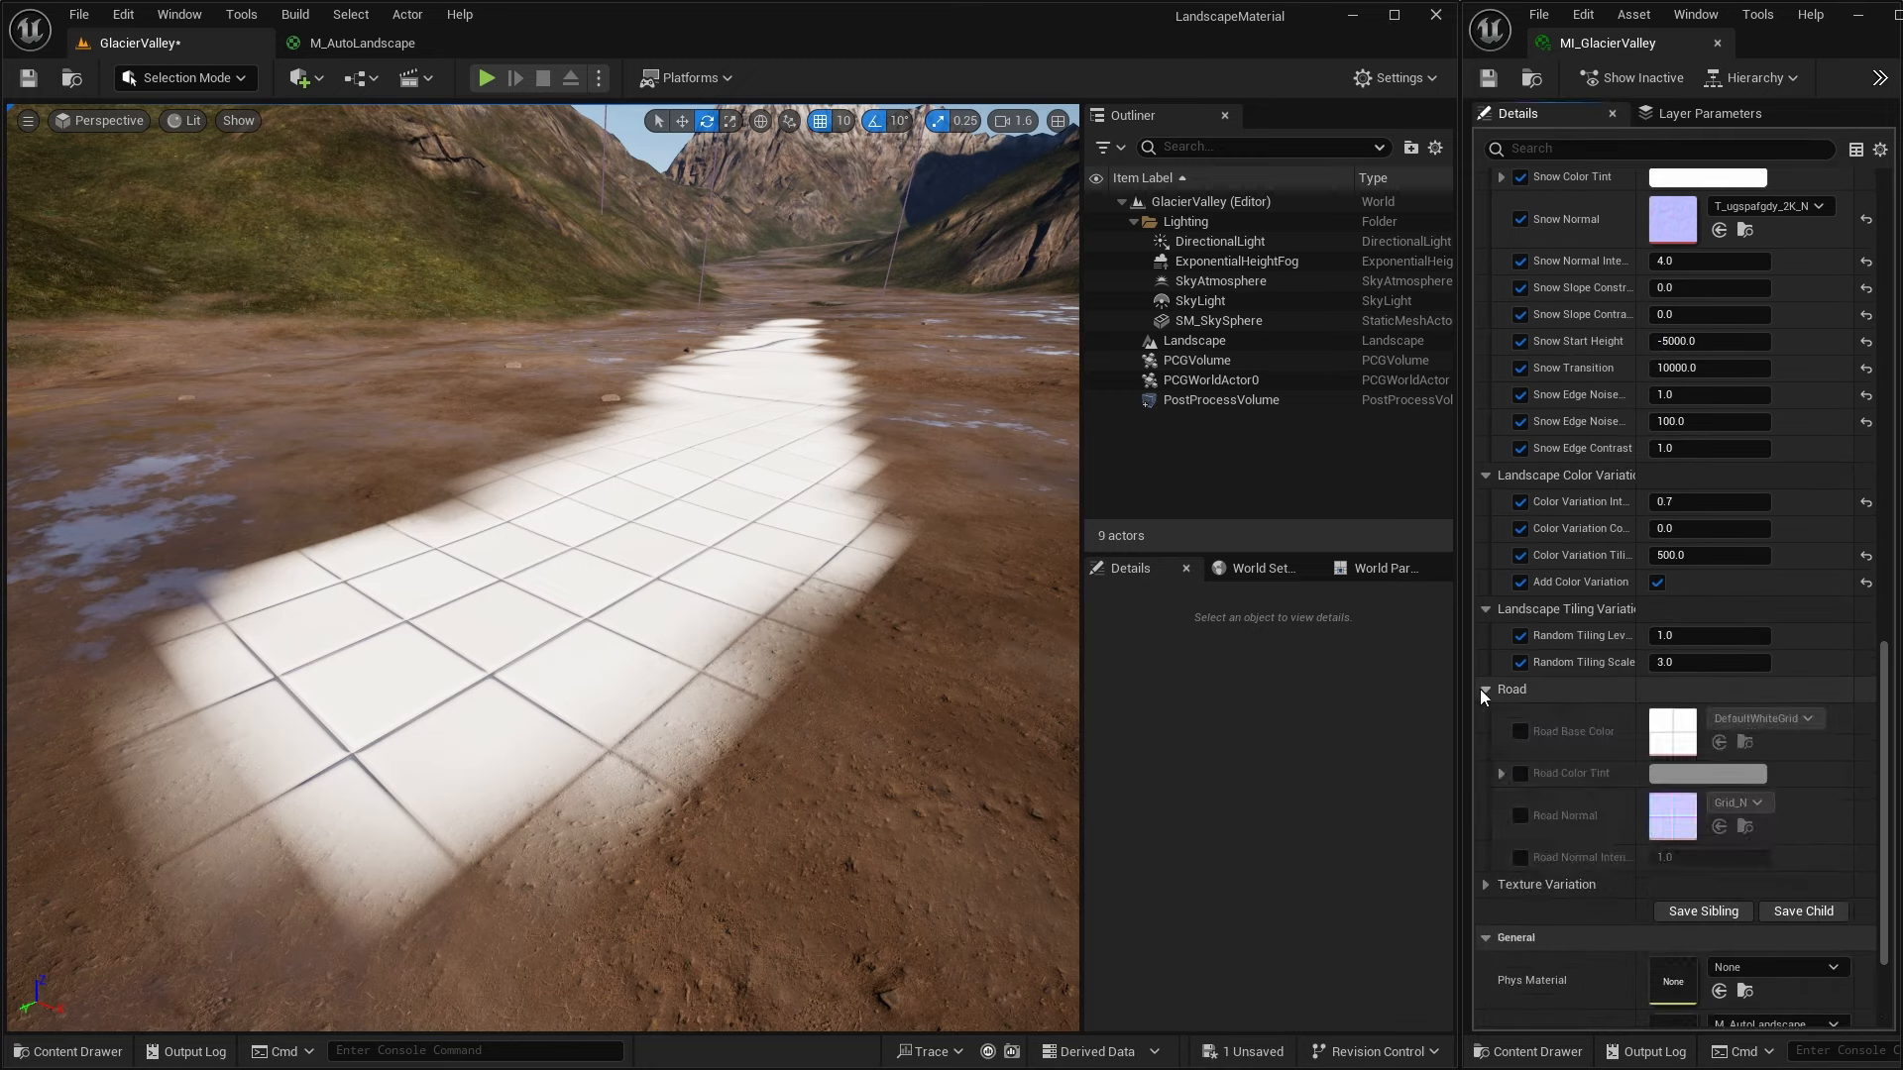
{"action": "left_click", "coordinate": [1520, 732]}
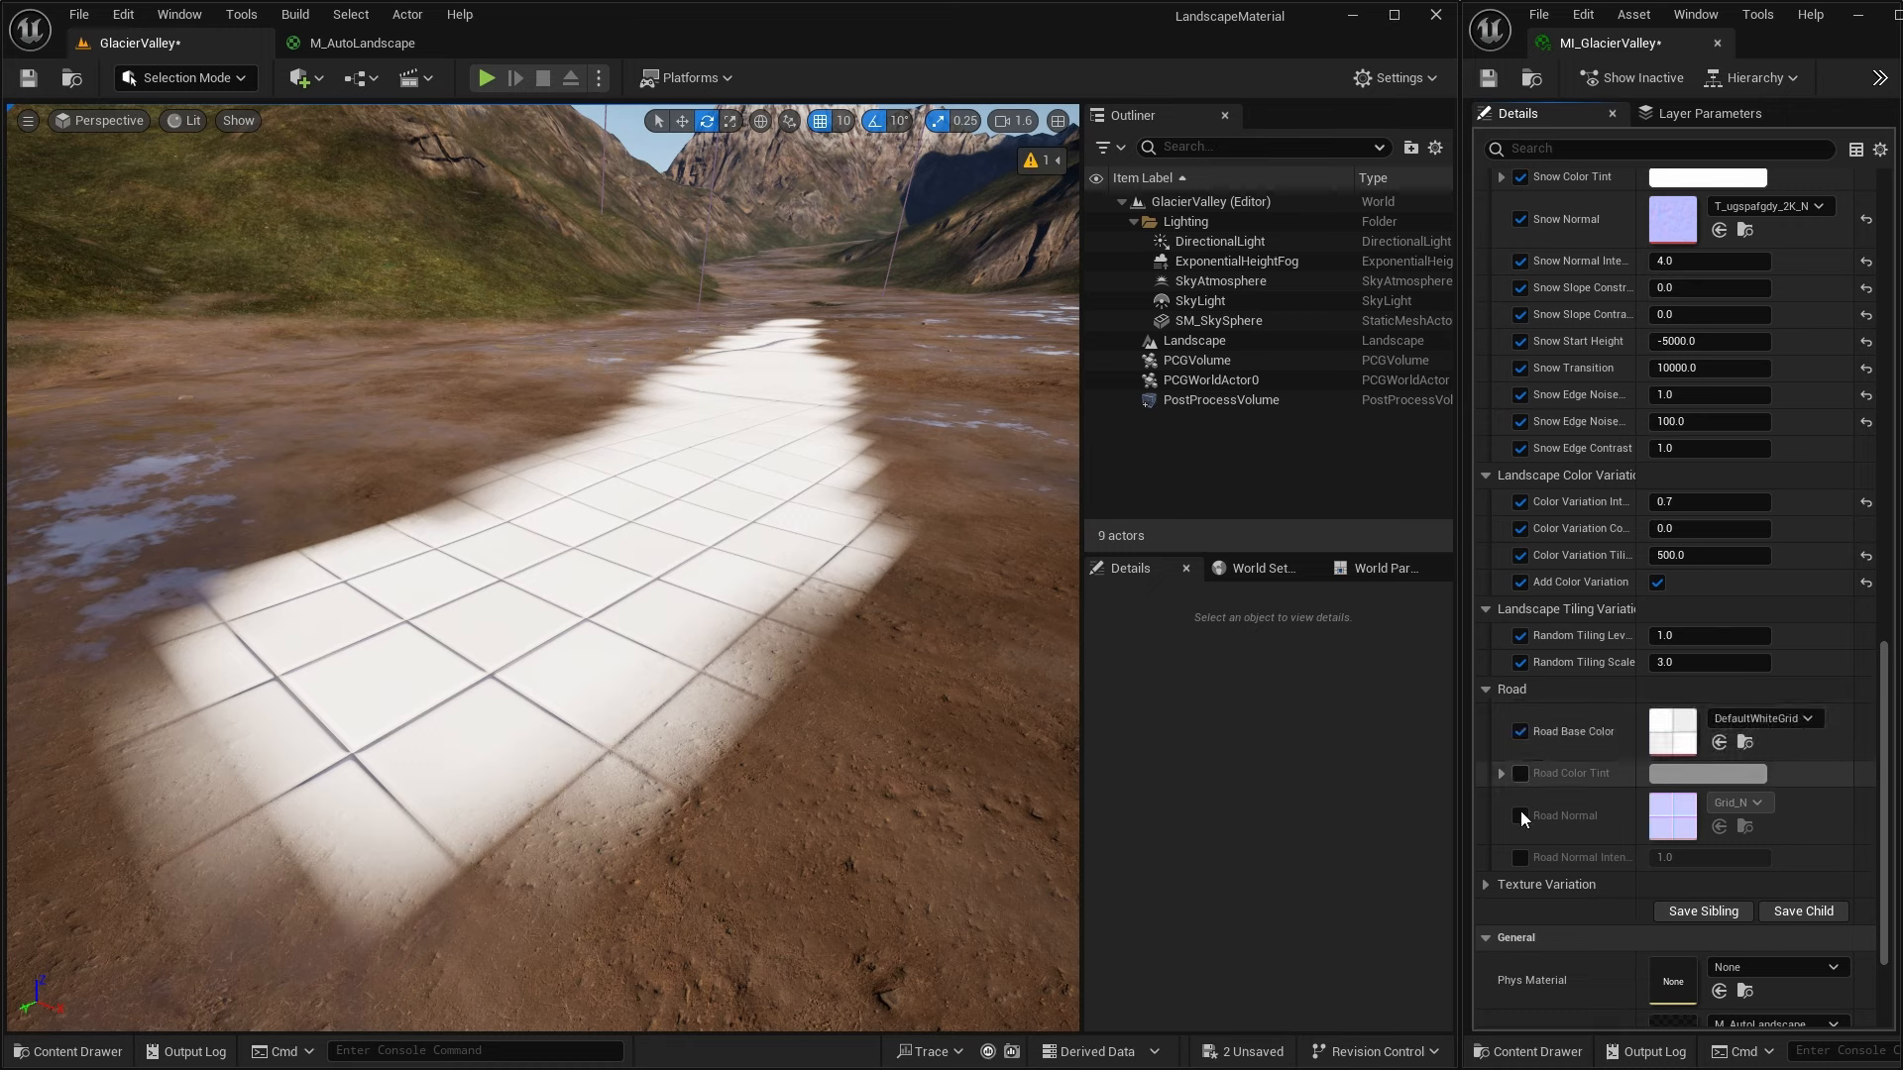
{"action": "left_click", "coordinate": [1520, 773]}
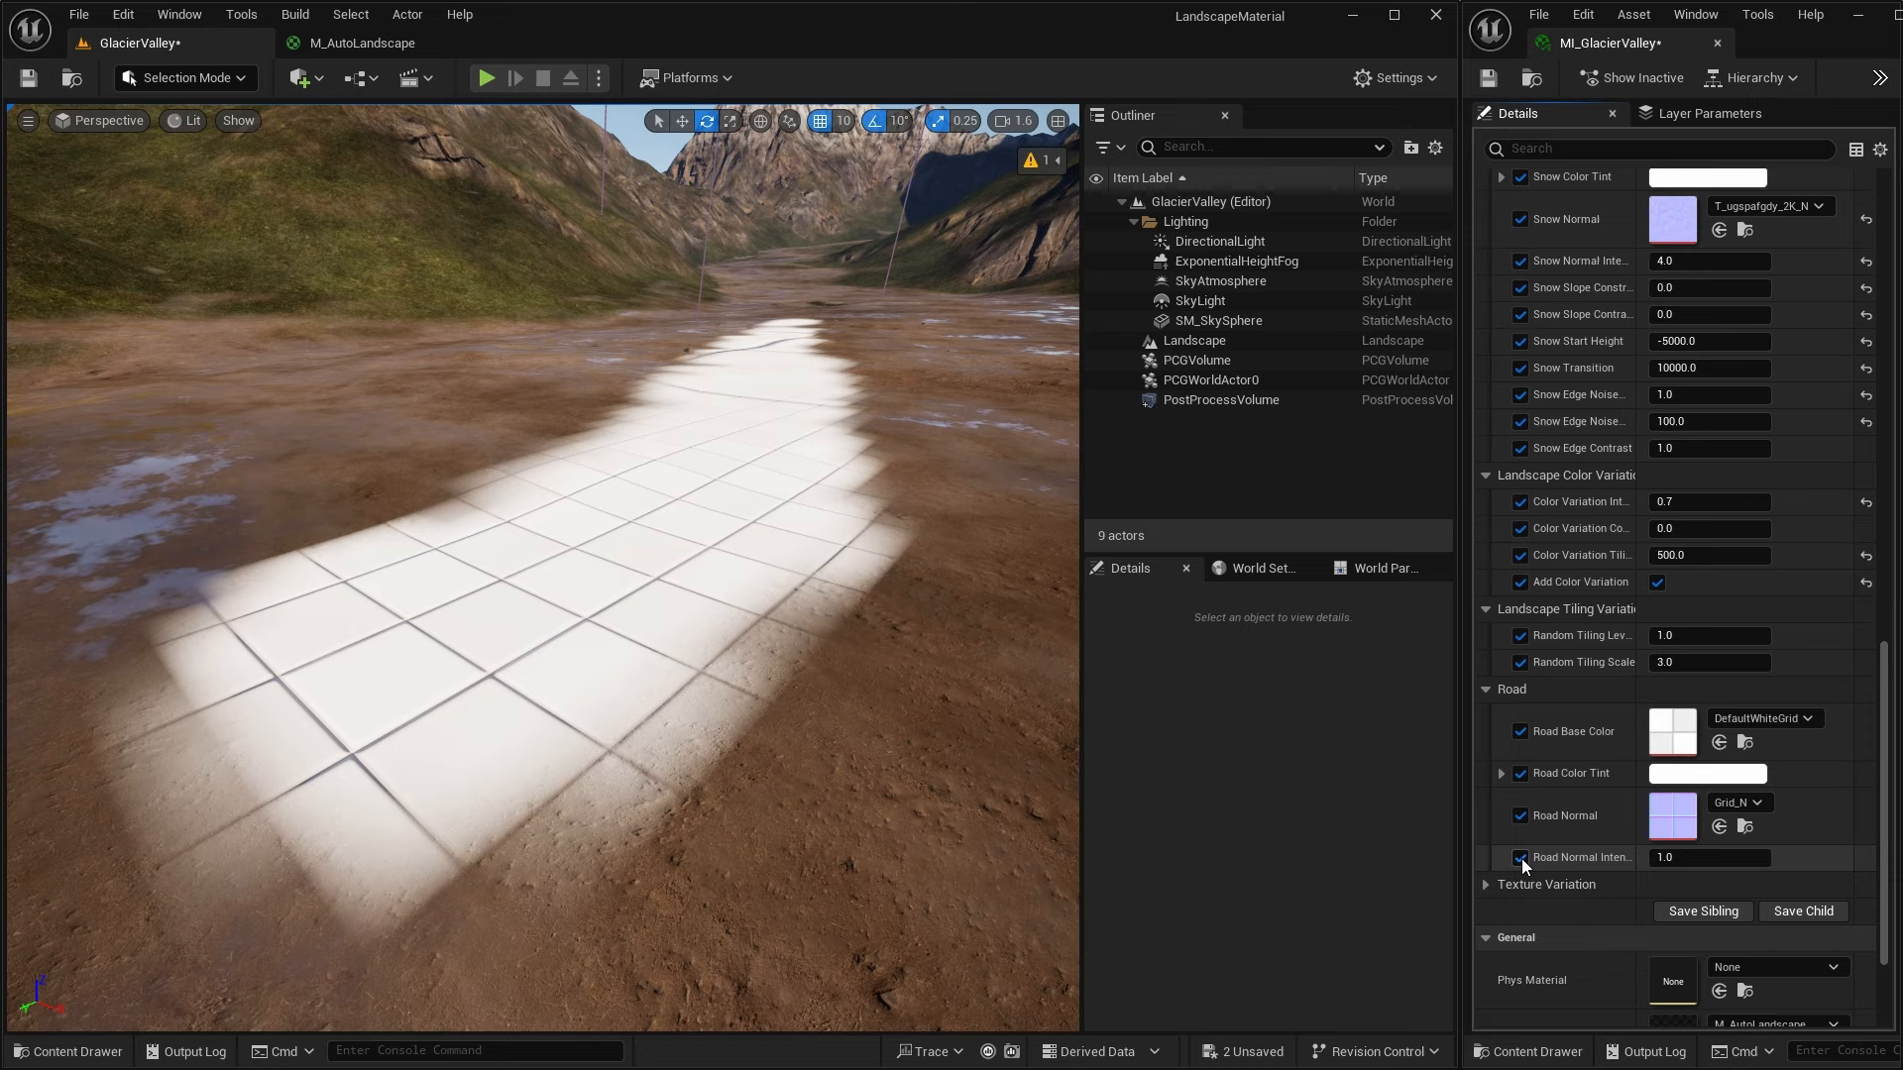
Find the imported asphalt textures and assign T_sk0mci2c_2K_B as the Road Base Color
{"action": "left_click", "coordinate": [1810, 719]}
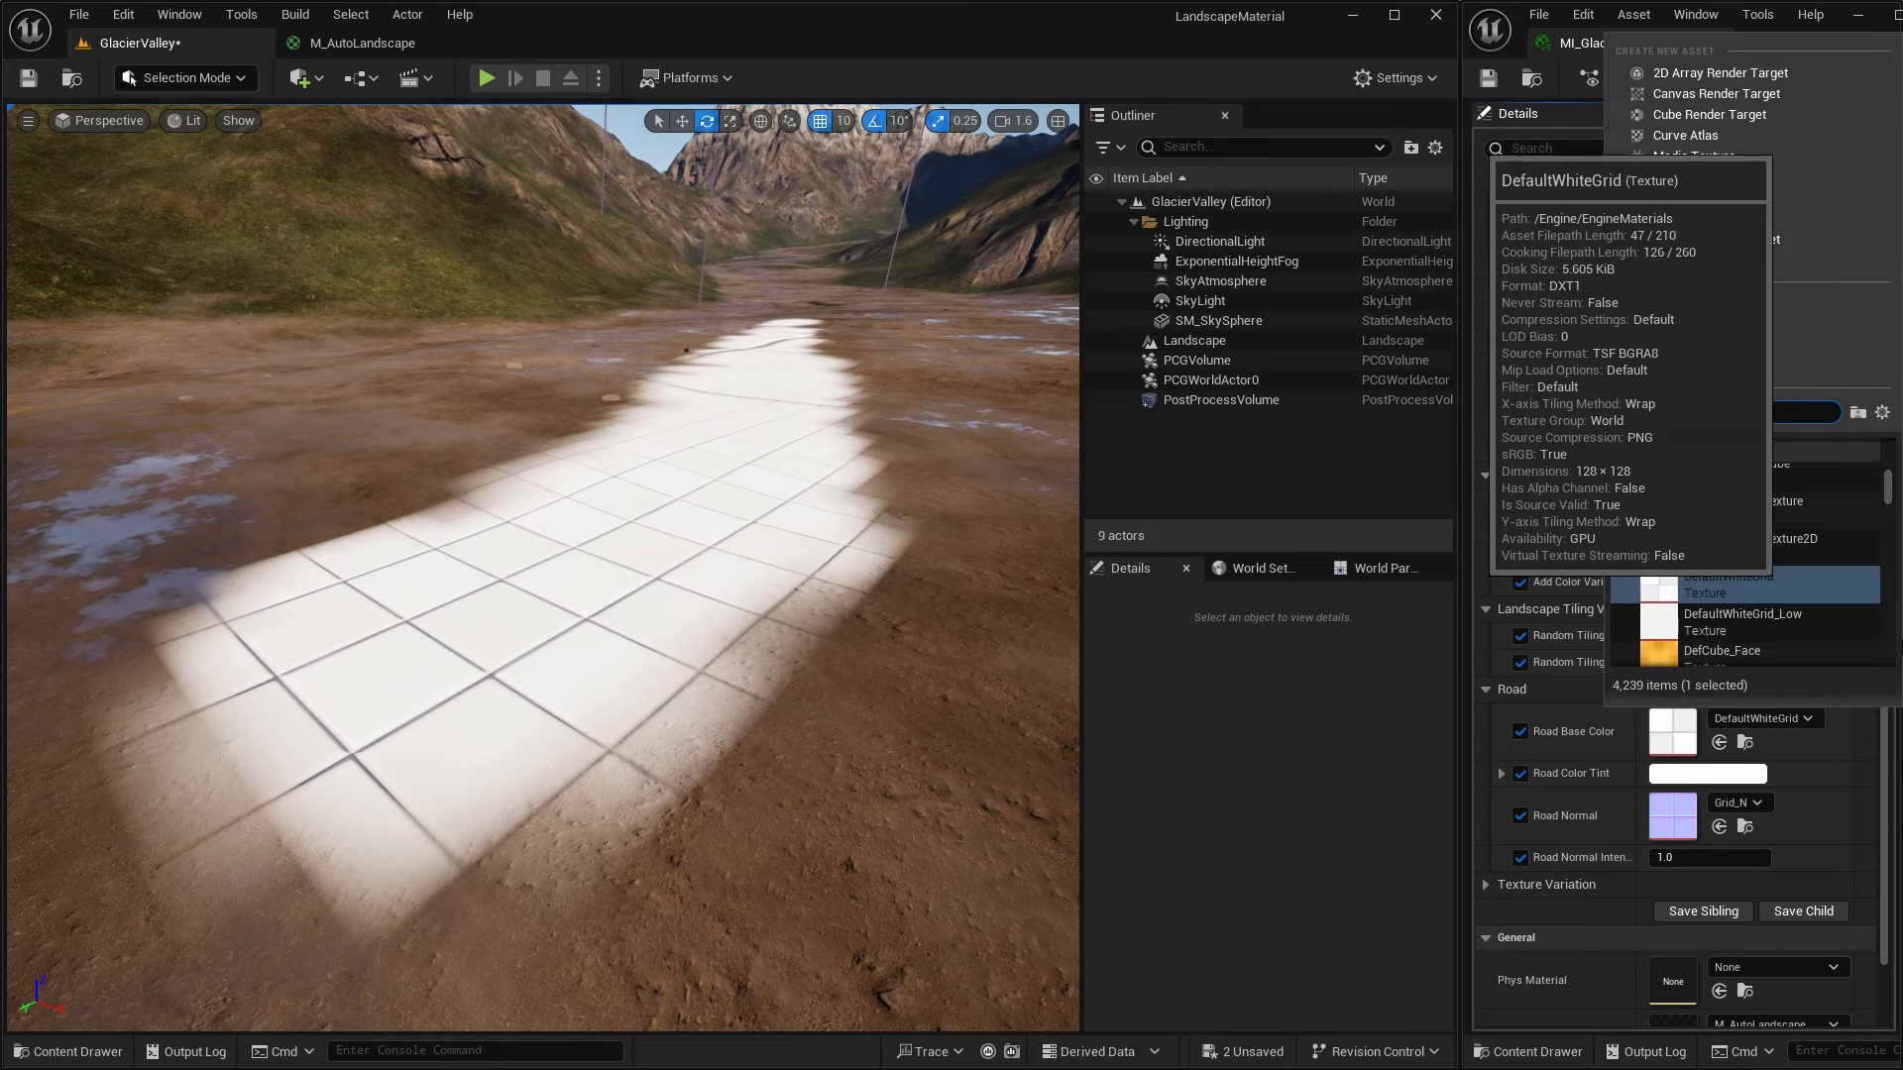
{"action": "type", "text": "road"}
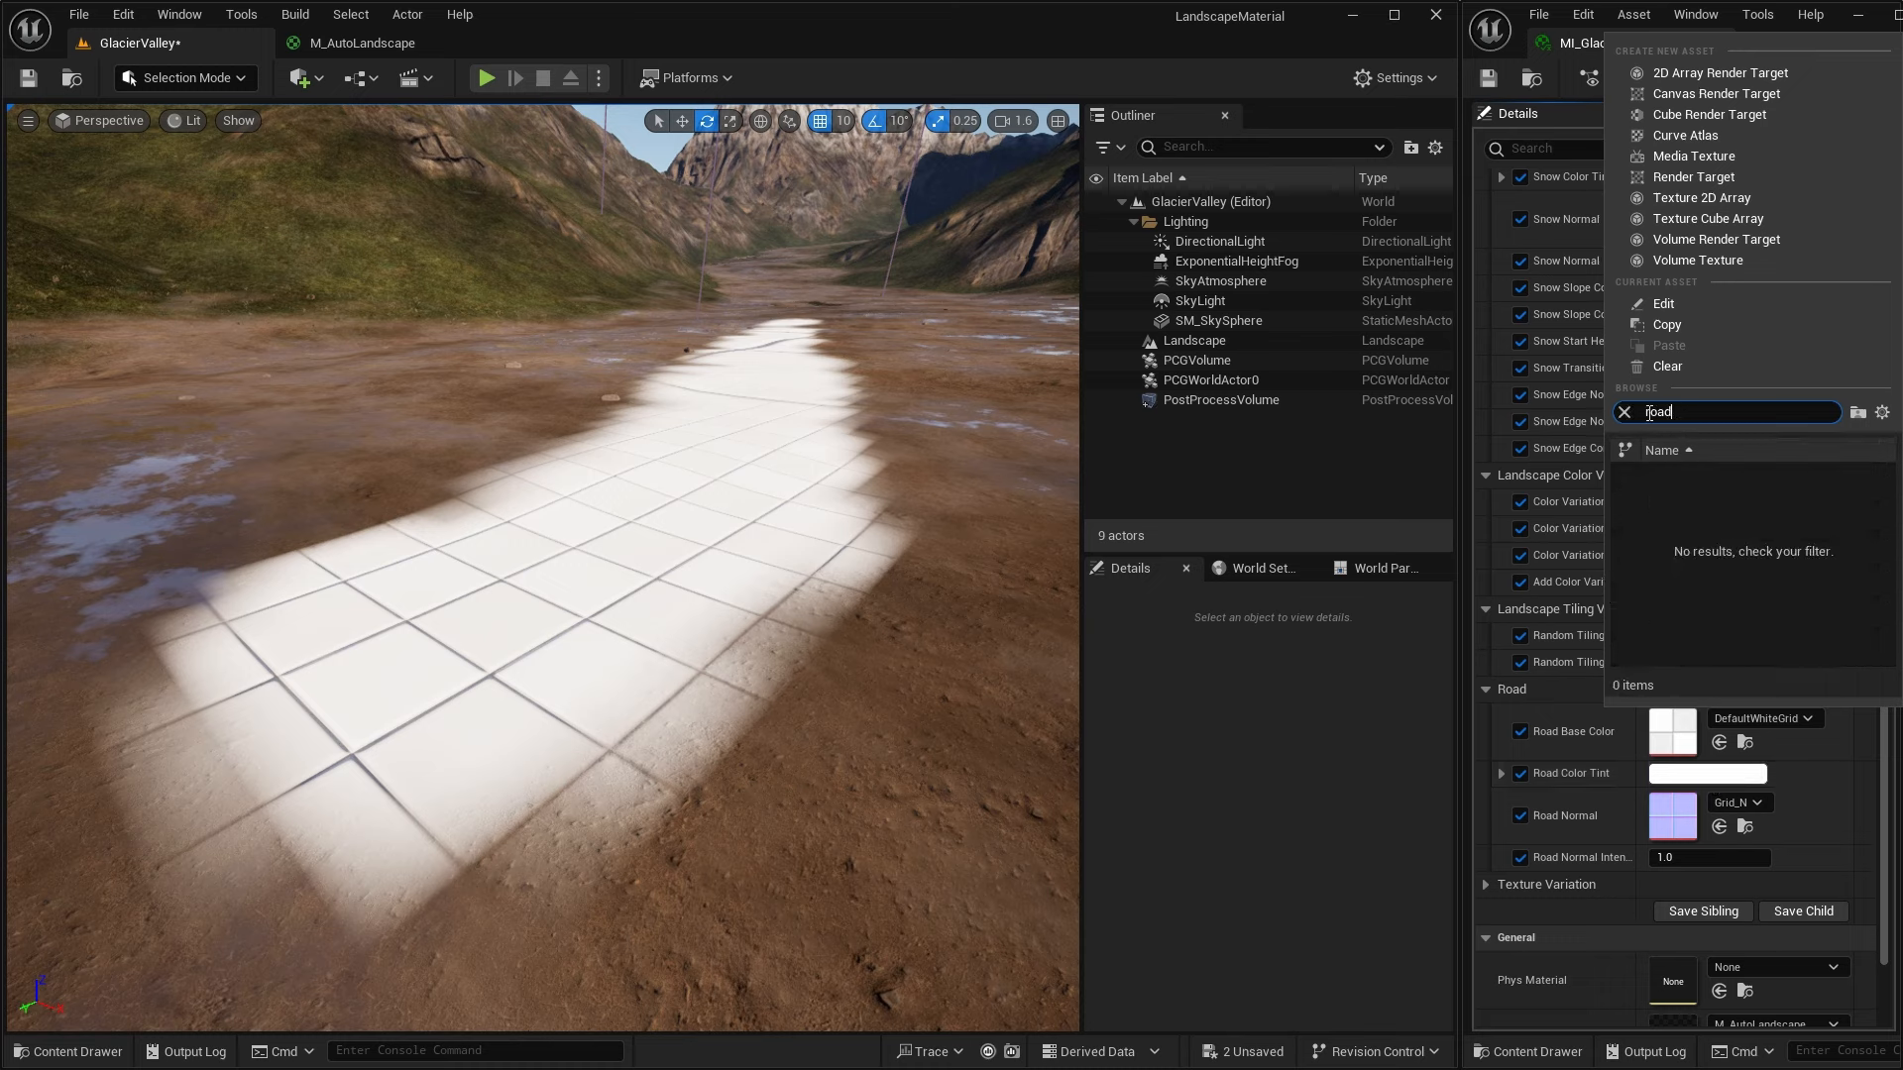
{"action": "double_click", "coordinate": [1682, 411]}
{"action": "type", "text": "aspha"}
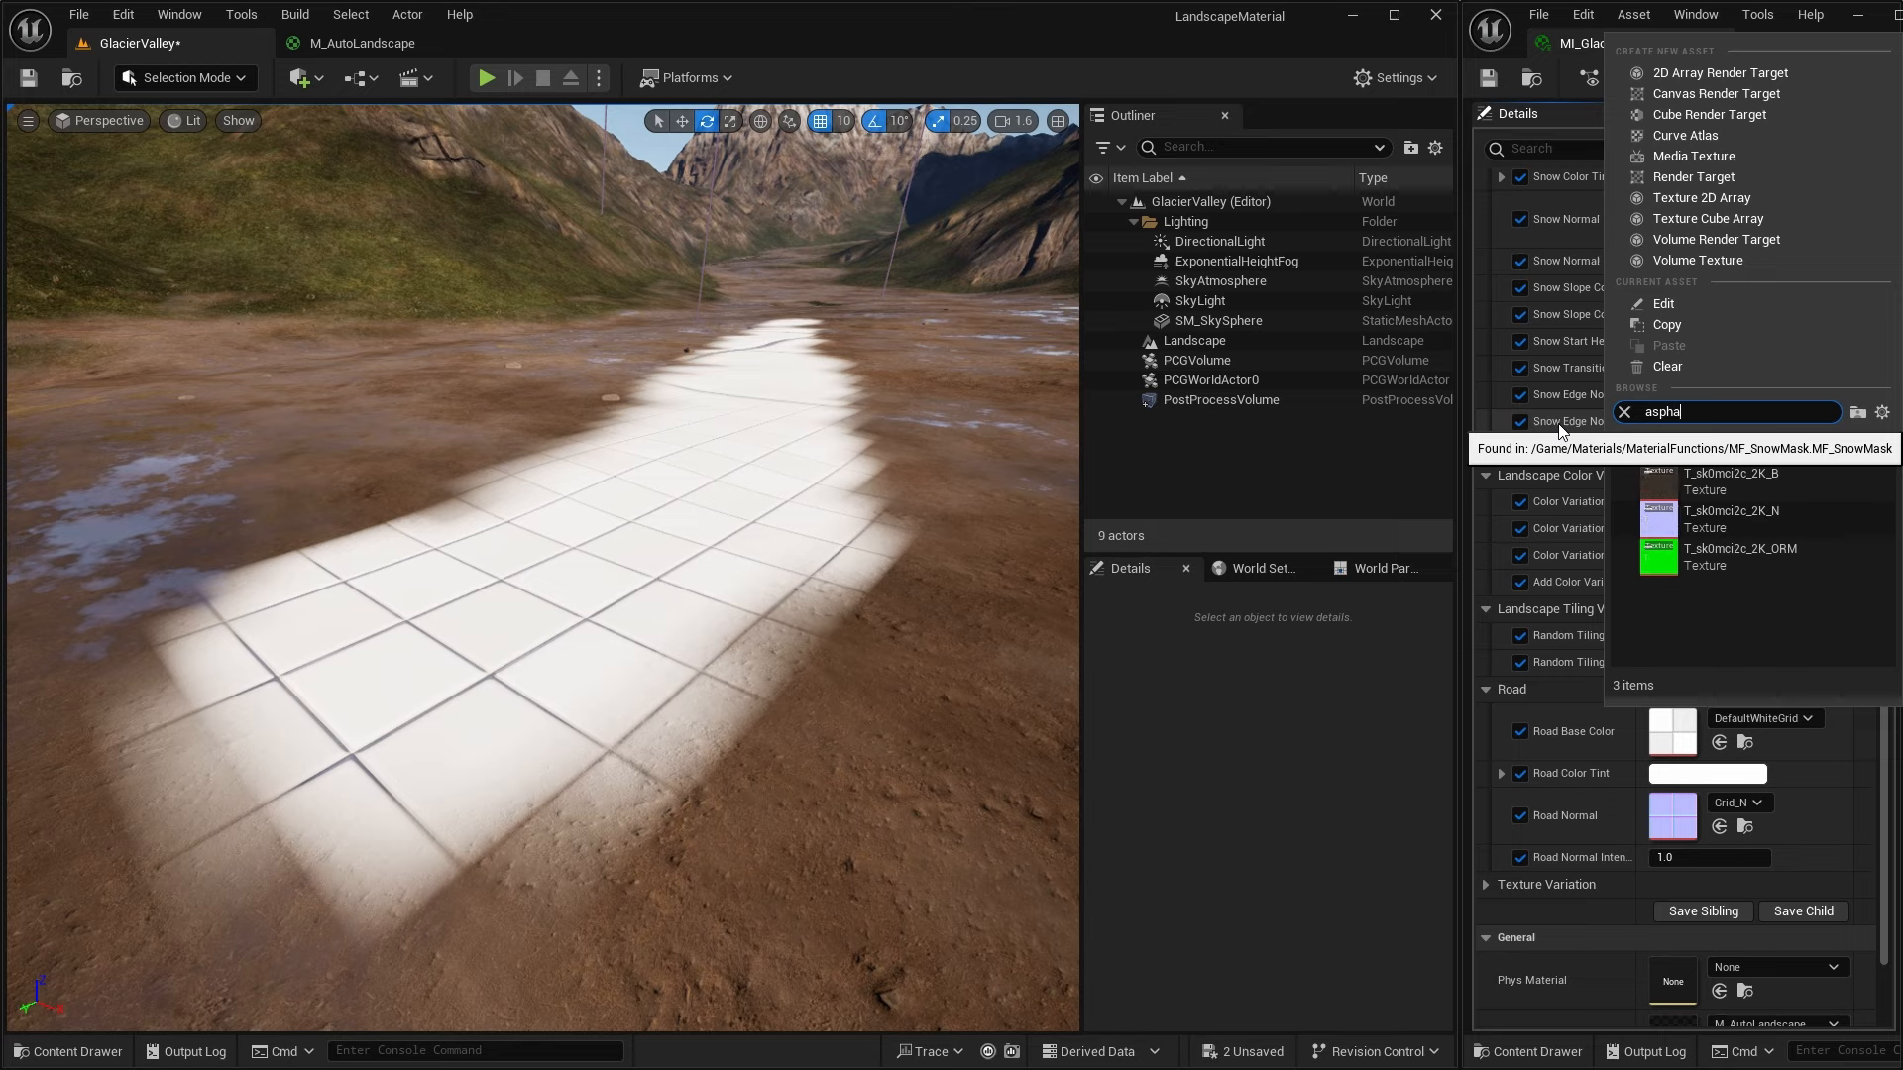
{"action": "left_click", "coordinate": [1763, 478]}
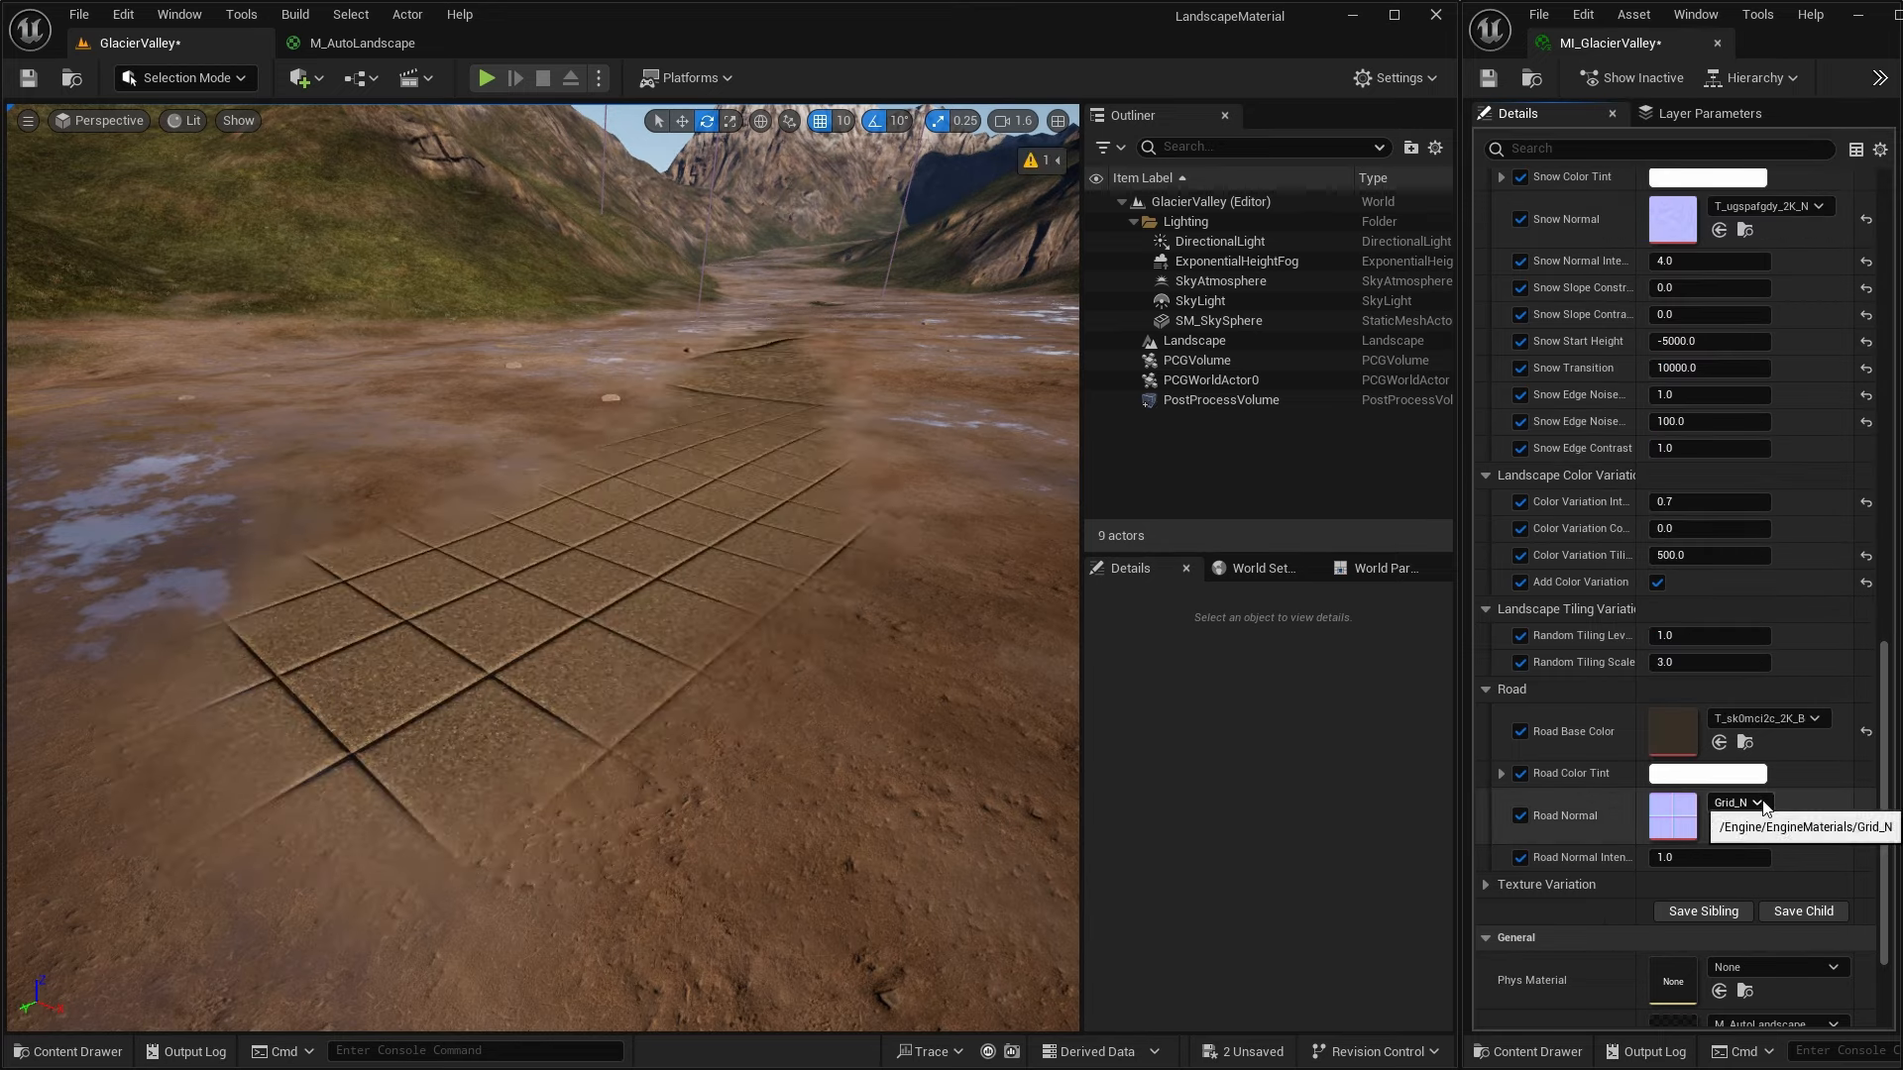
Assign the asphalt normal map T_sk0mci2c_2K_N as the Road Normal
{"action": "left_click", "coordinate": [1759, 804]}
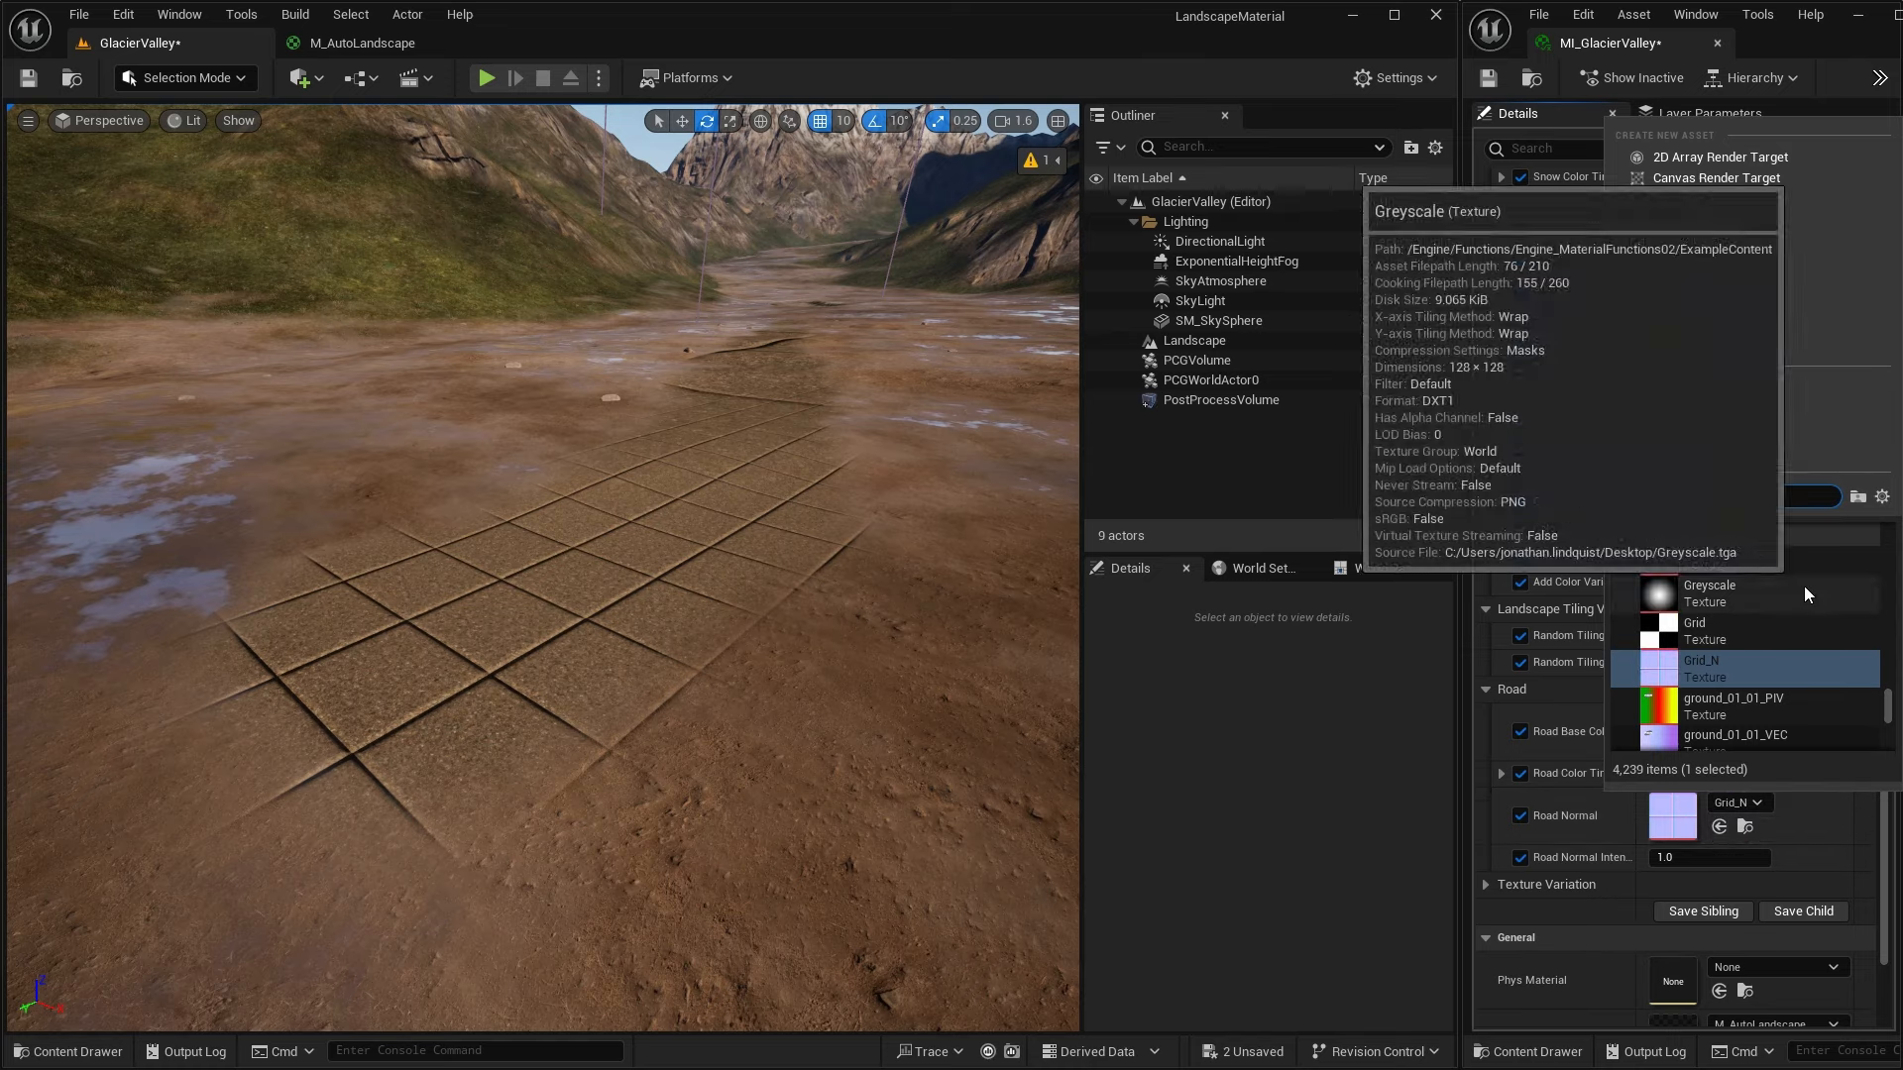
{"action": "type", "text": "aspha"}
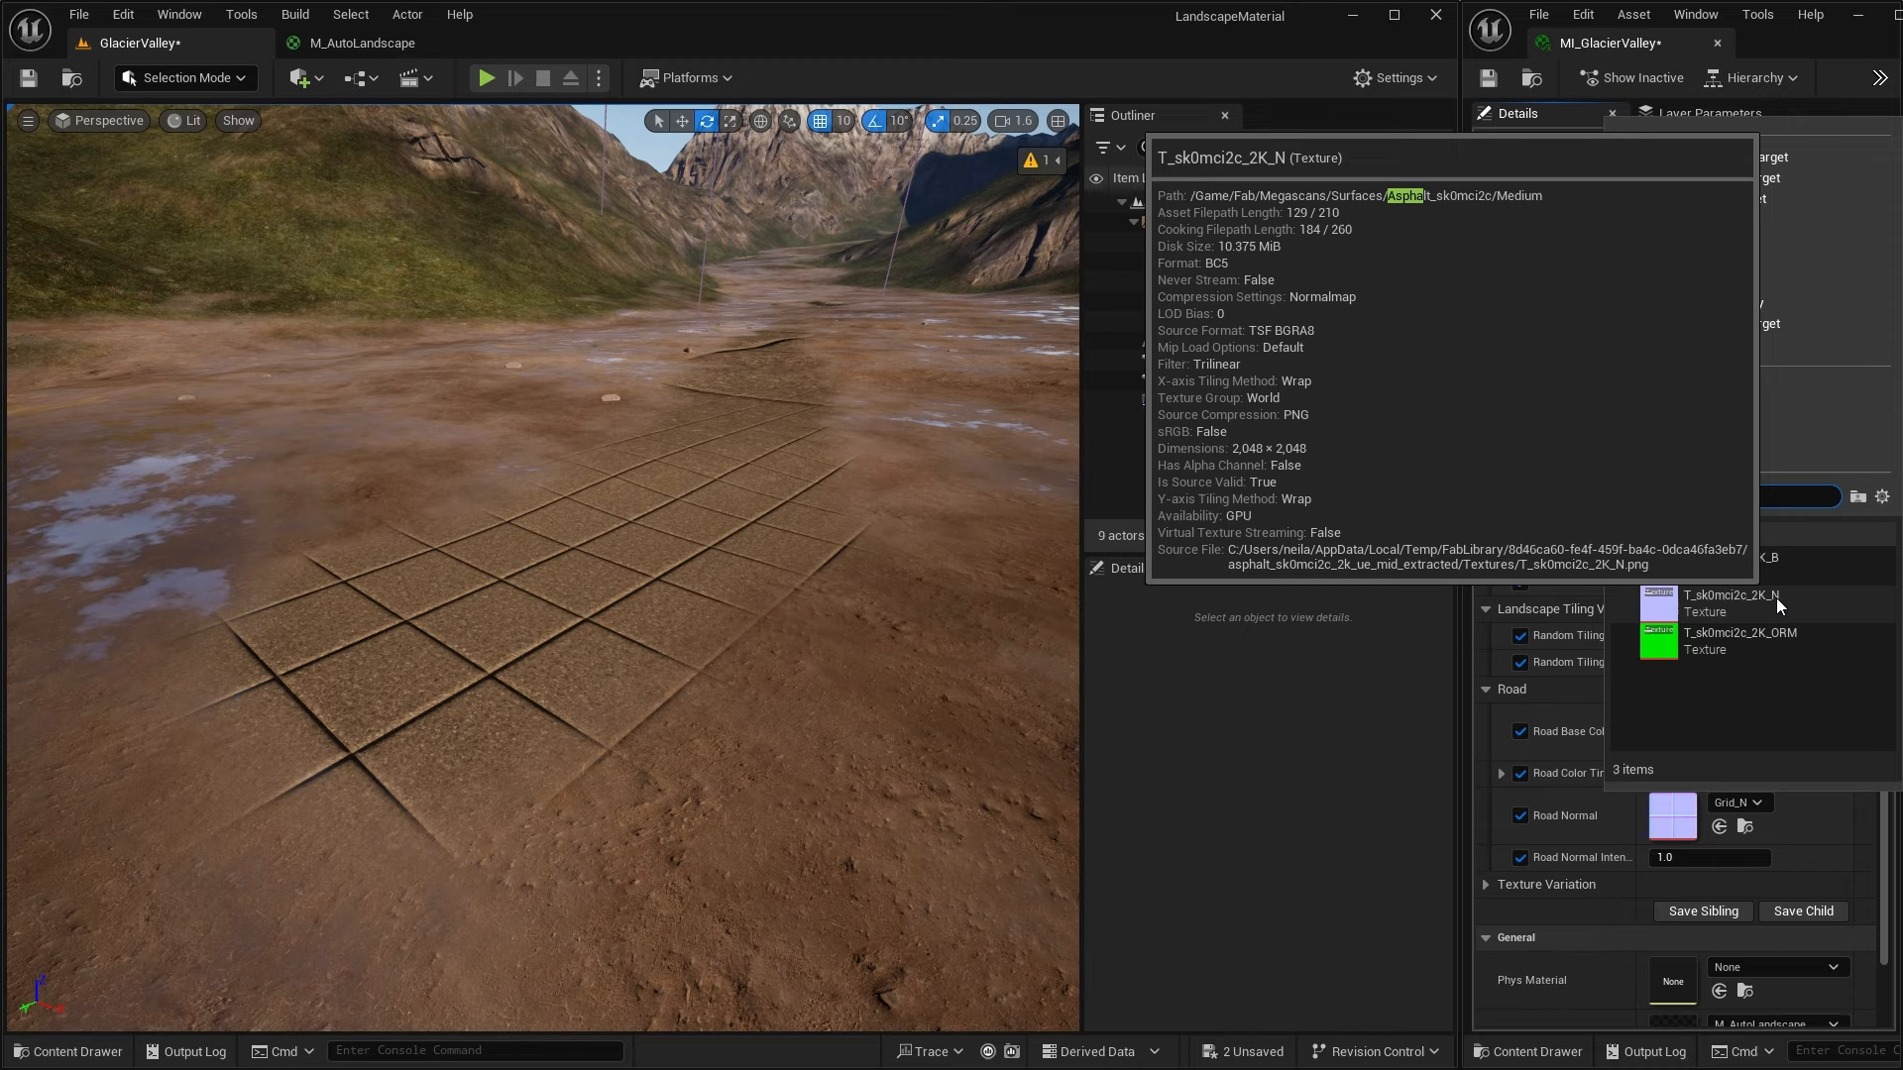
{"action": "key", "text": "Escape"}
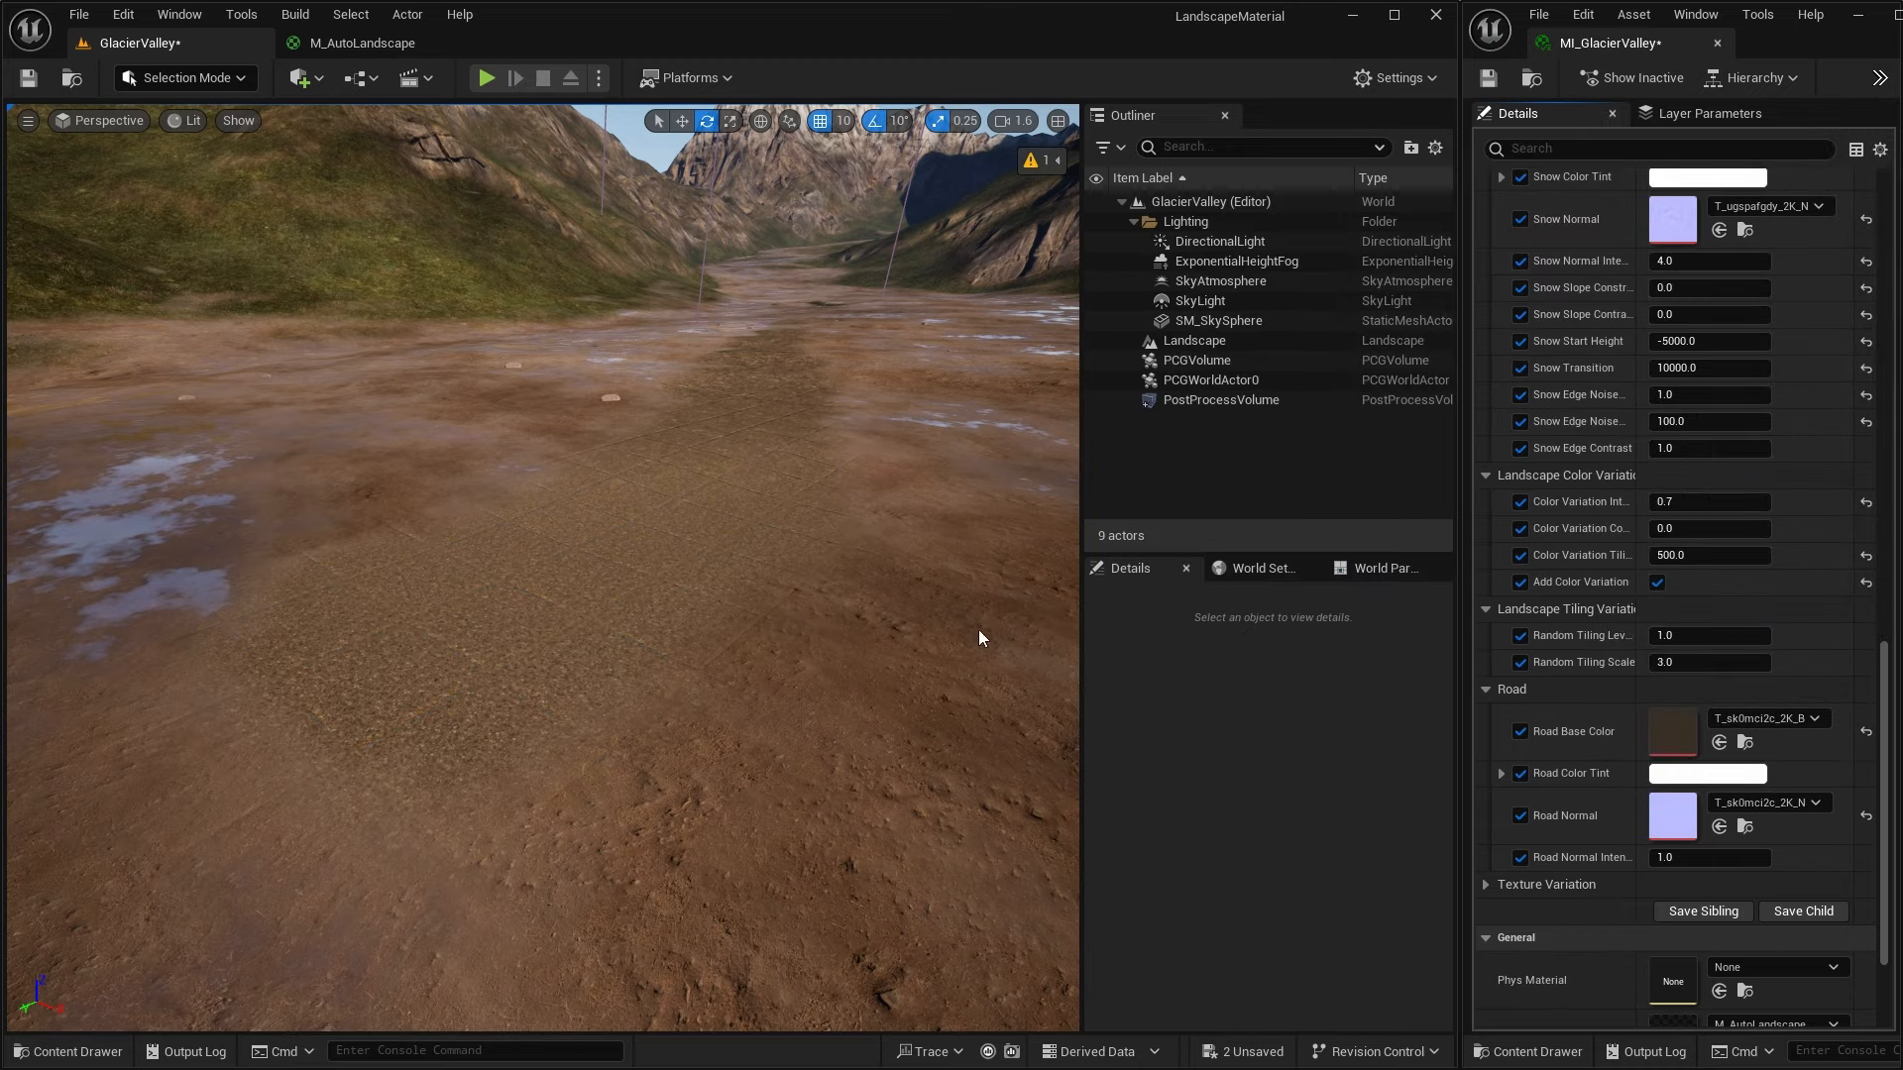
Darken the Road Color Tint to a neutral grey with a value of 0.578125
{"action": "right_click_drag", "start_coordinate": [913, 574], "coordinate": [718, 557]}
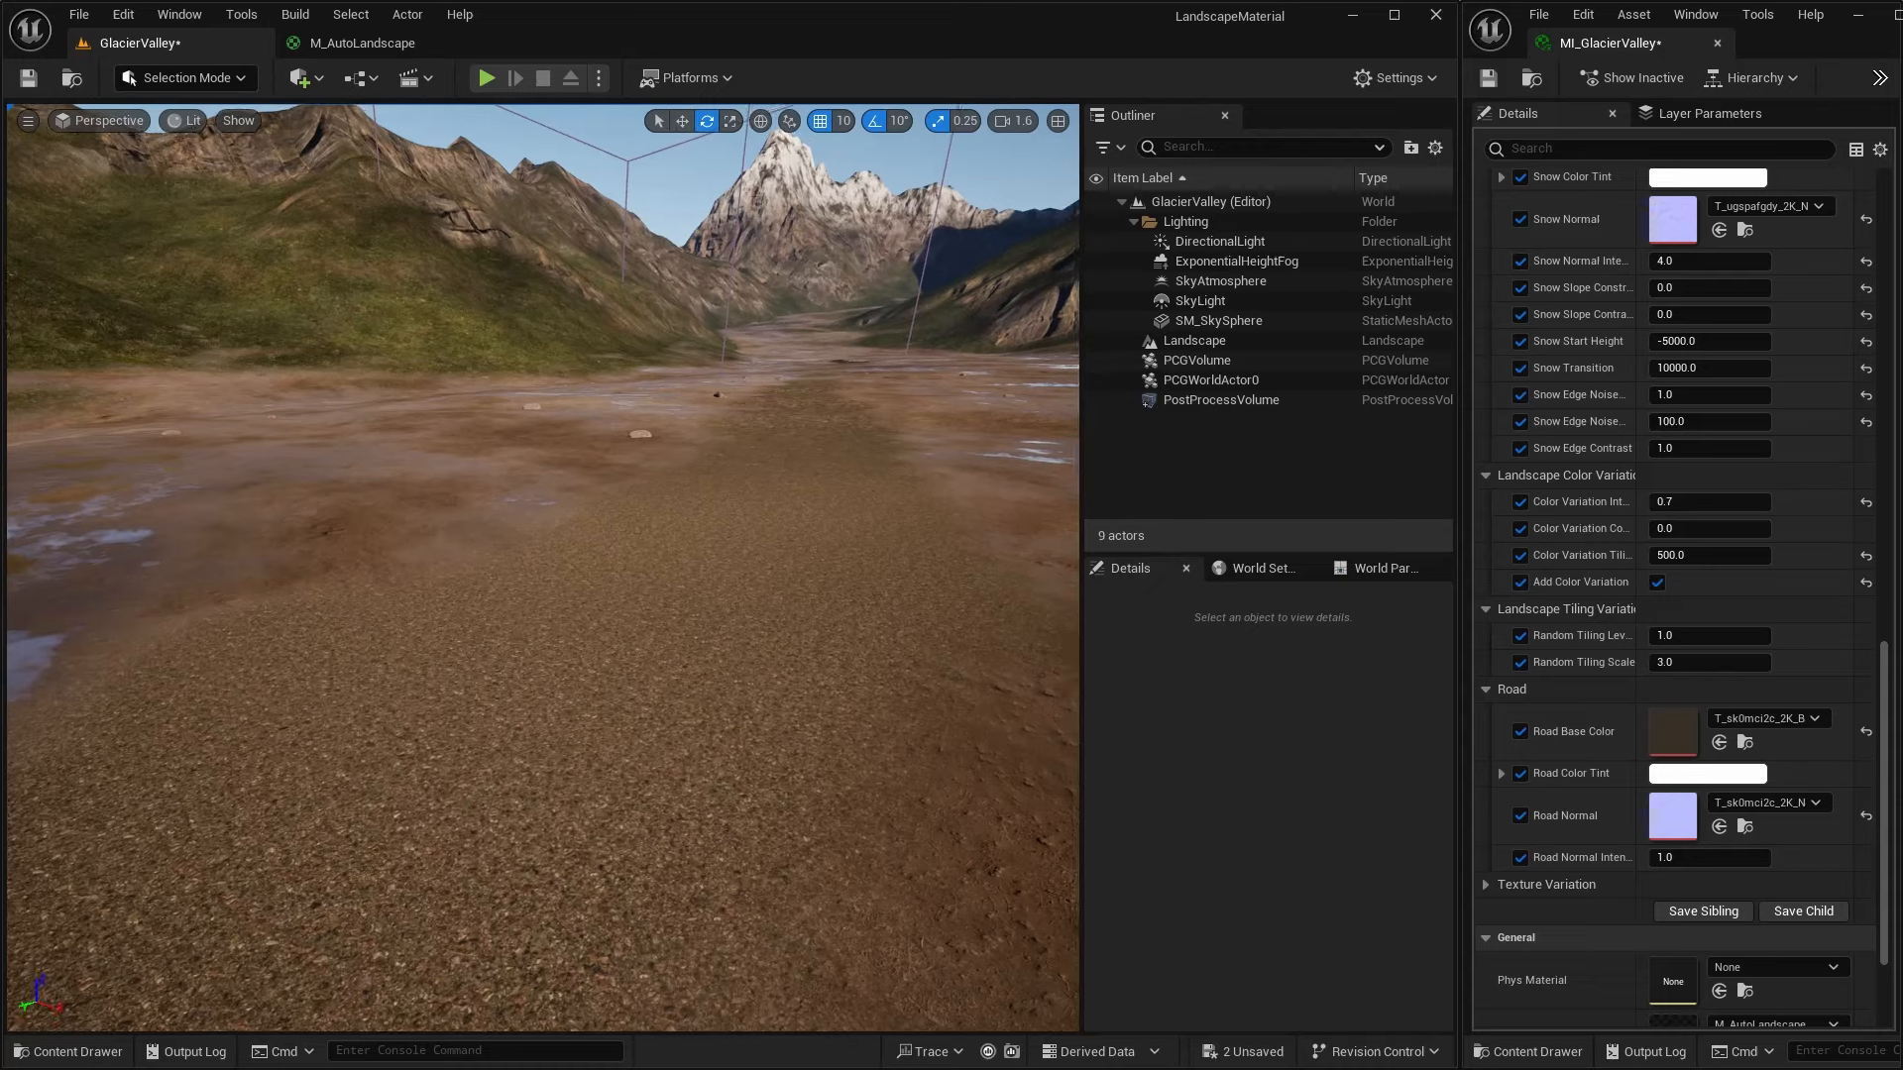
{"action": "left_click", "coordinate": [1699, 774]}
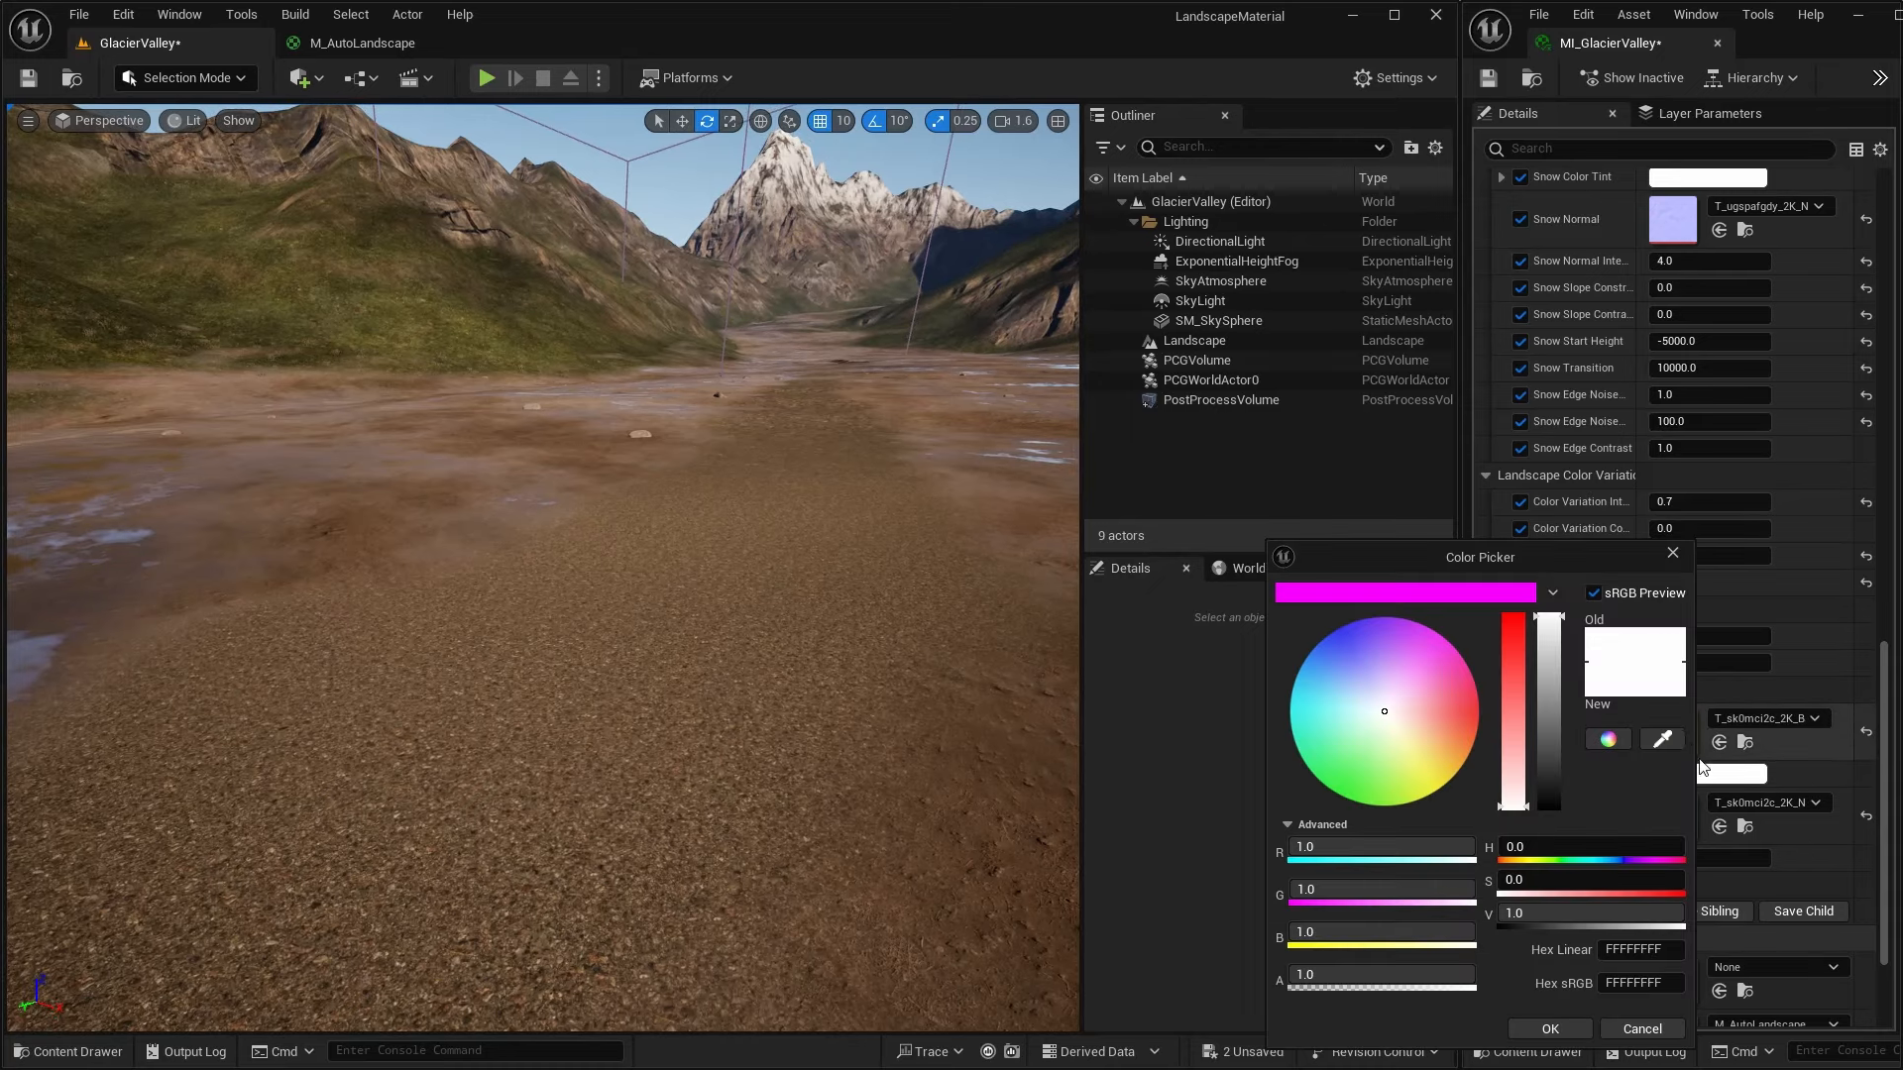
{"action": "left_click", "coordinate": [1546, 714]}
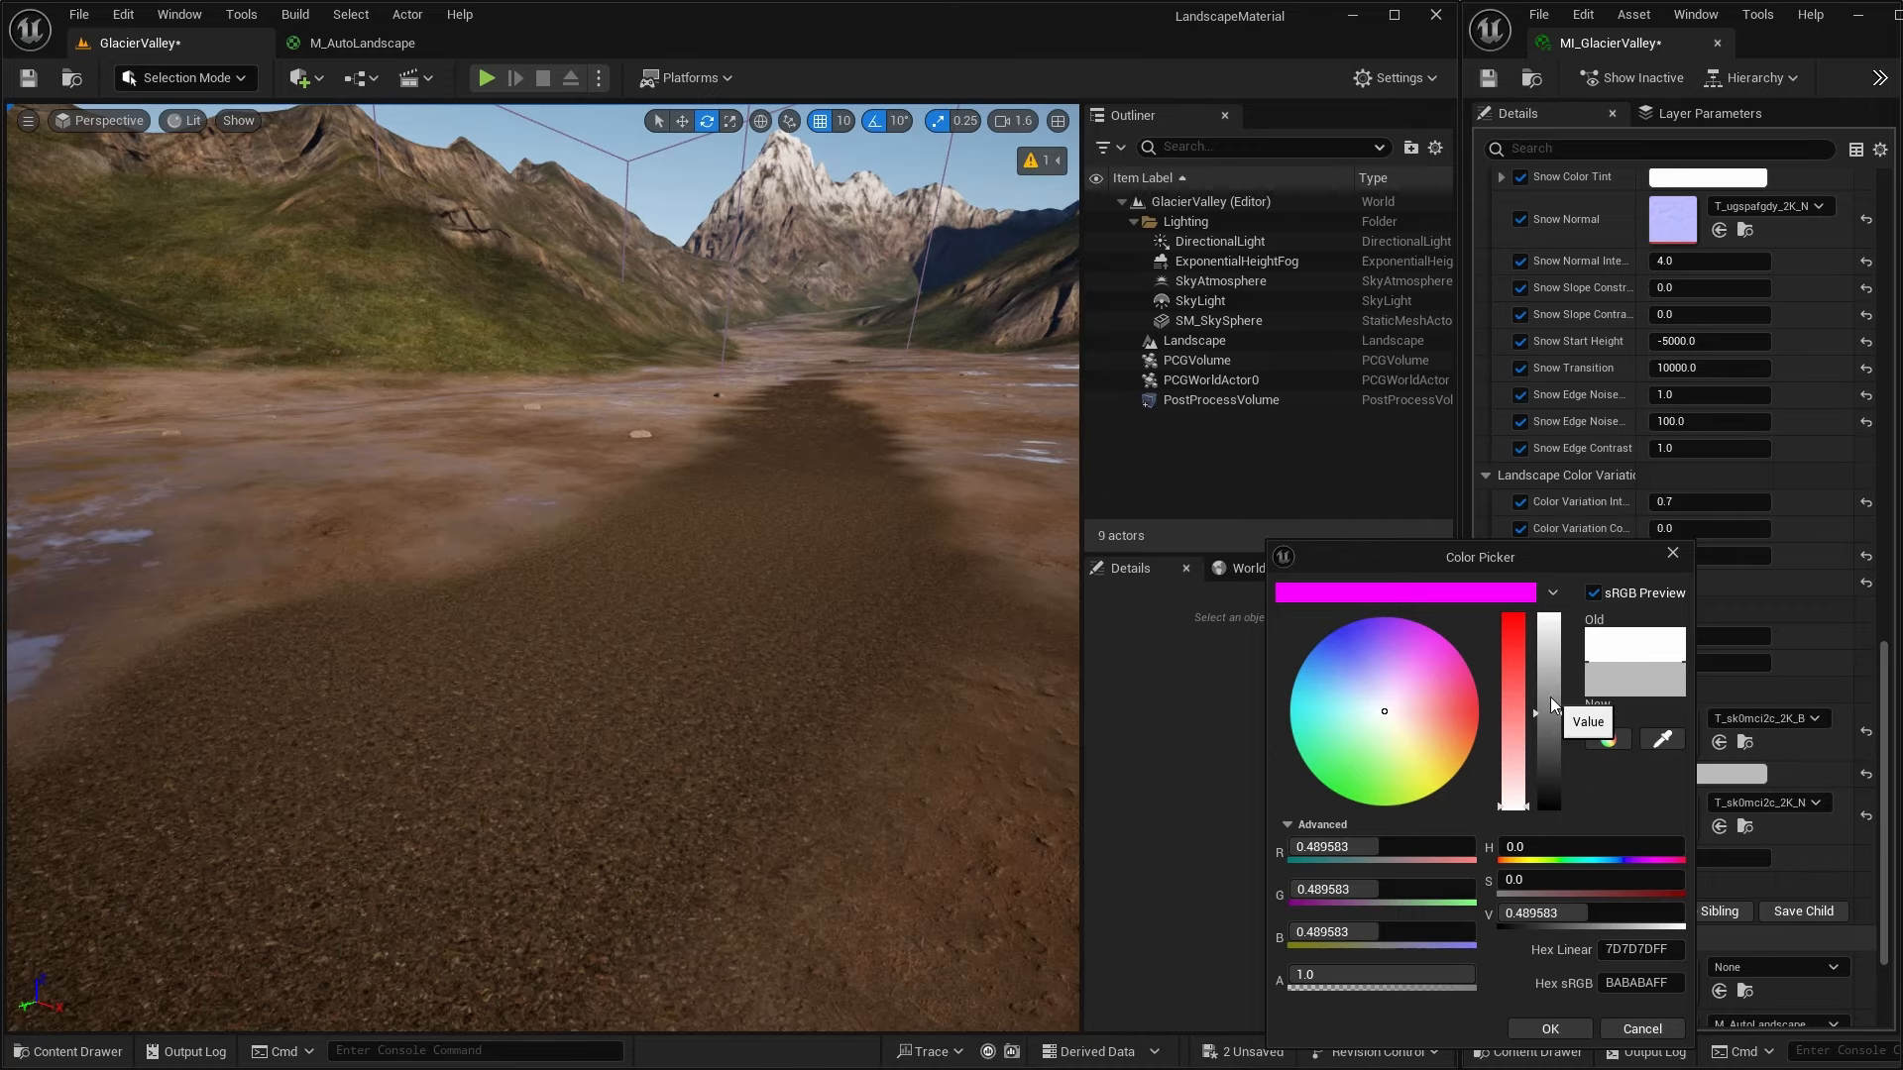
{"action": "left_click", "coordinate": [1551, 699]}
{"action": "key", "text": "w"}
{"action": "right_click_drag", "start_coordinate": [885, 756], "coordinate": [816, 835]}
{"action": "scroll", "coordinate": [862, 826], "scroll_direction": "down", "scroll_amount": 1}
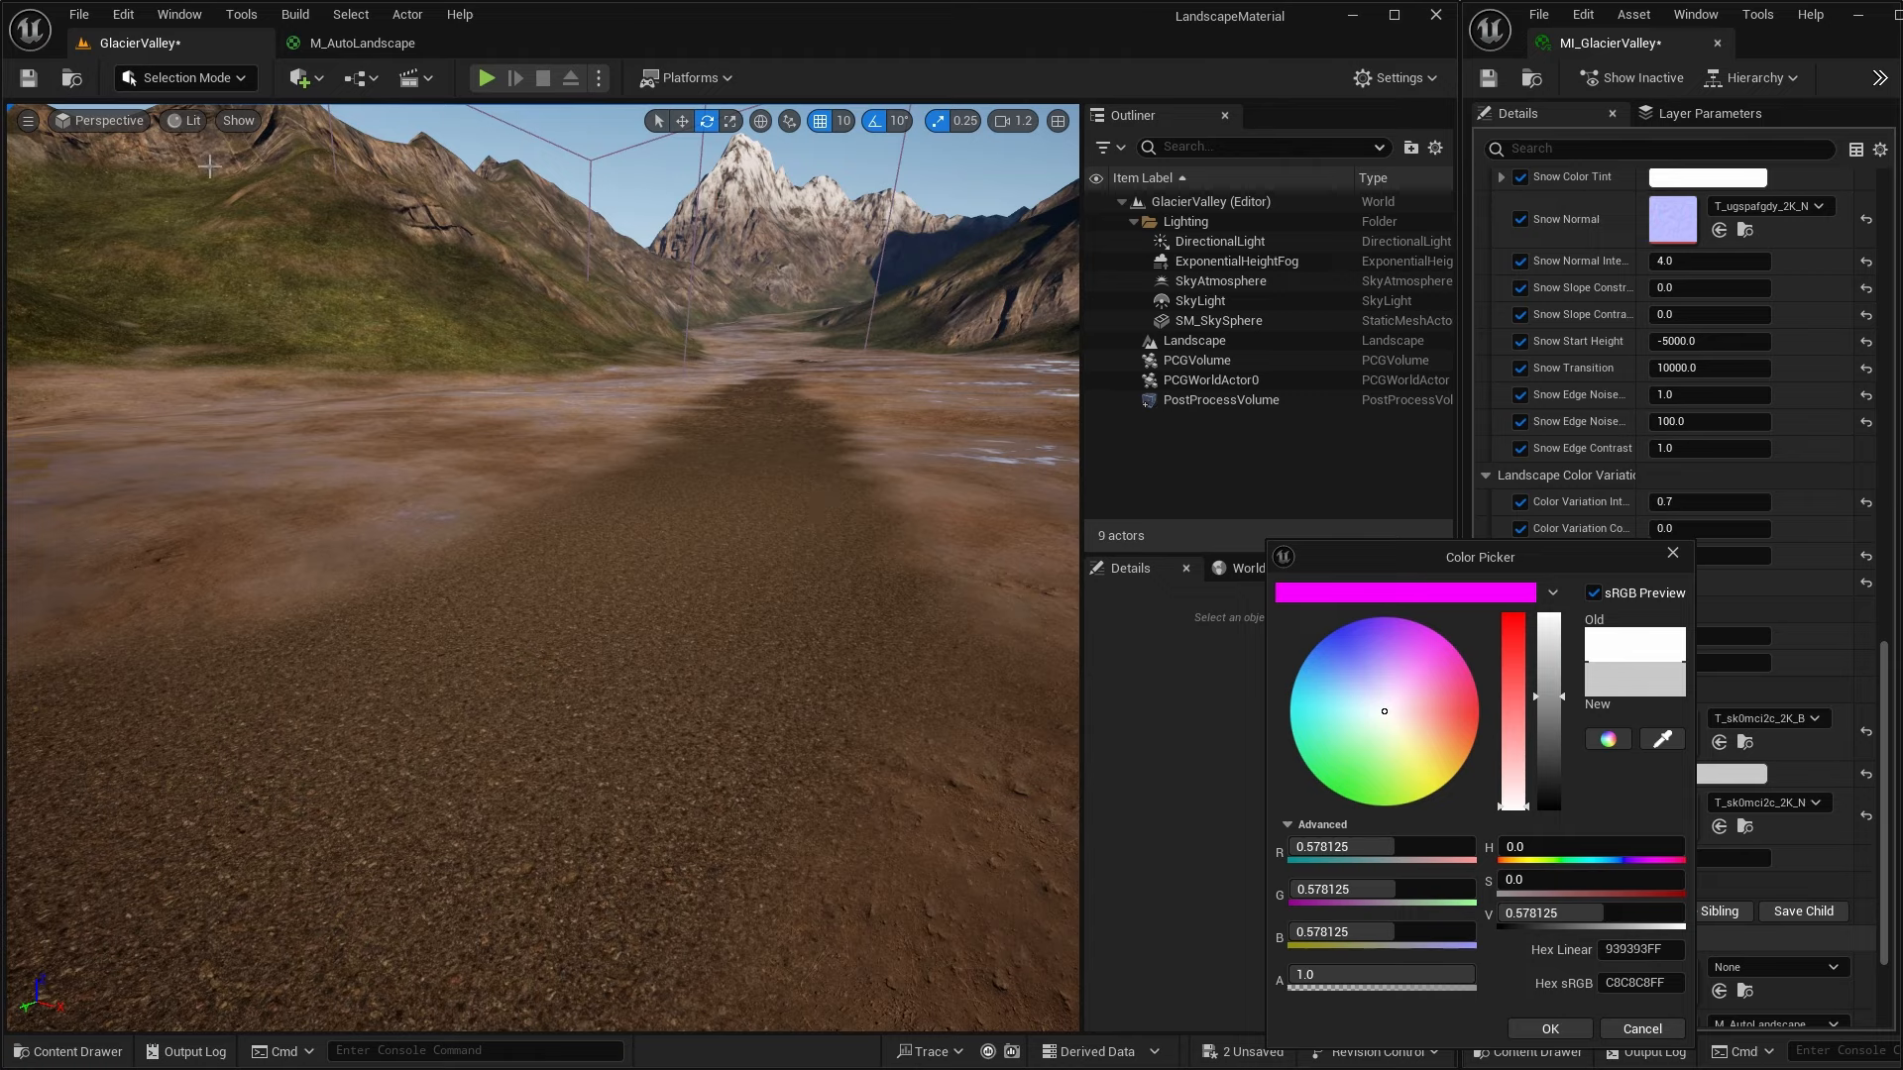
Inspect the landscape's mesh density in Wireframe view, including in Landscape mode, and return to Lit view in Selection mode
{"action": "left_click", "coordinate": [192, 123]}
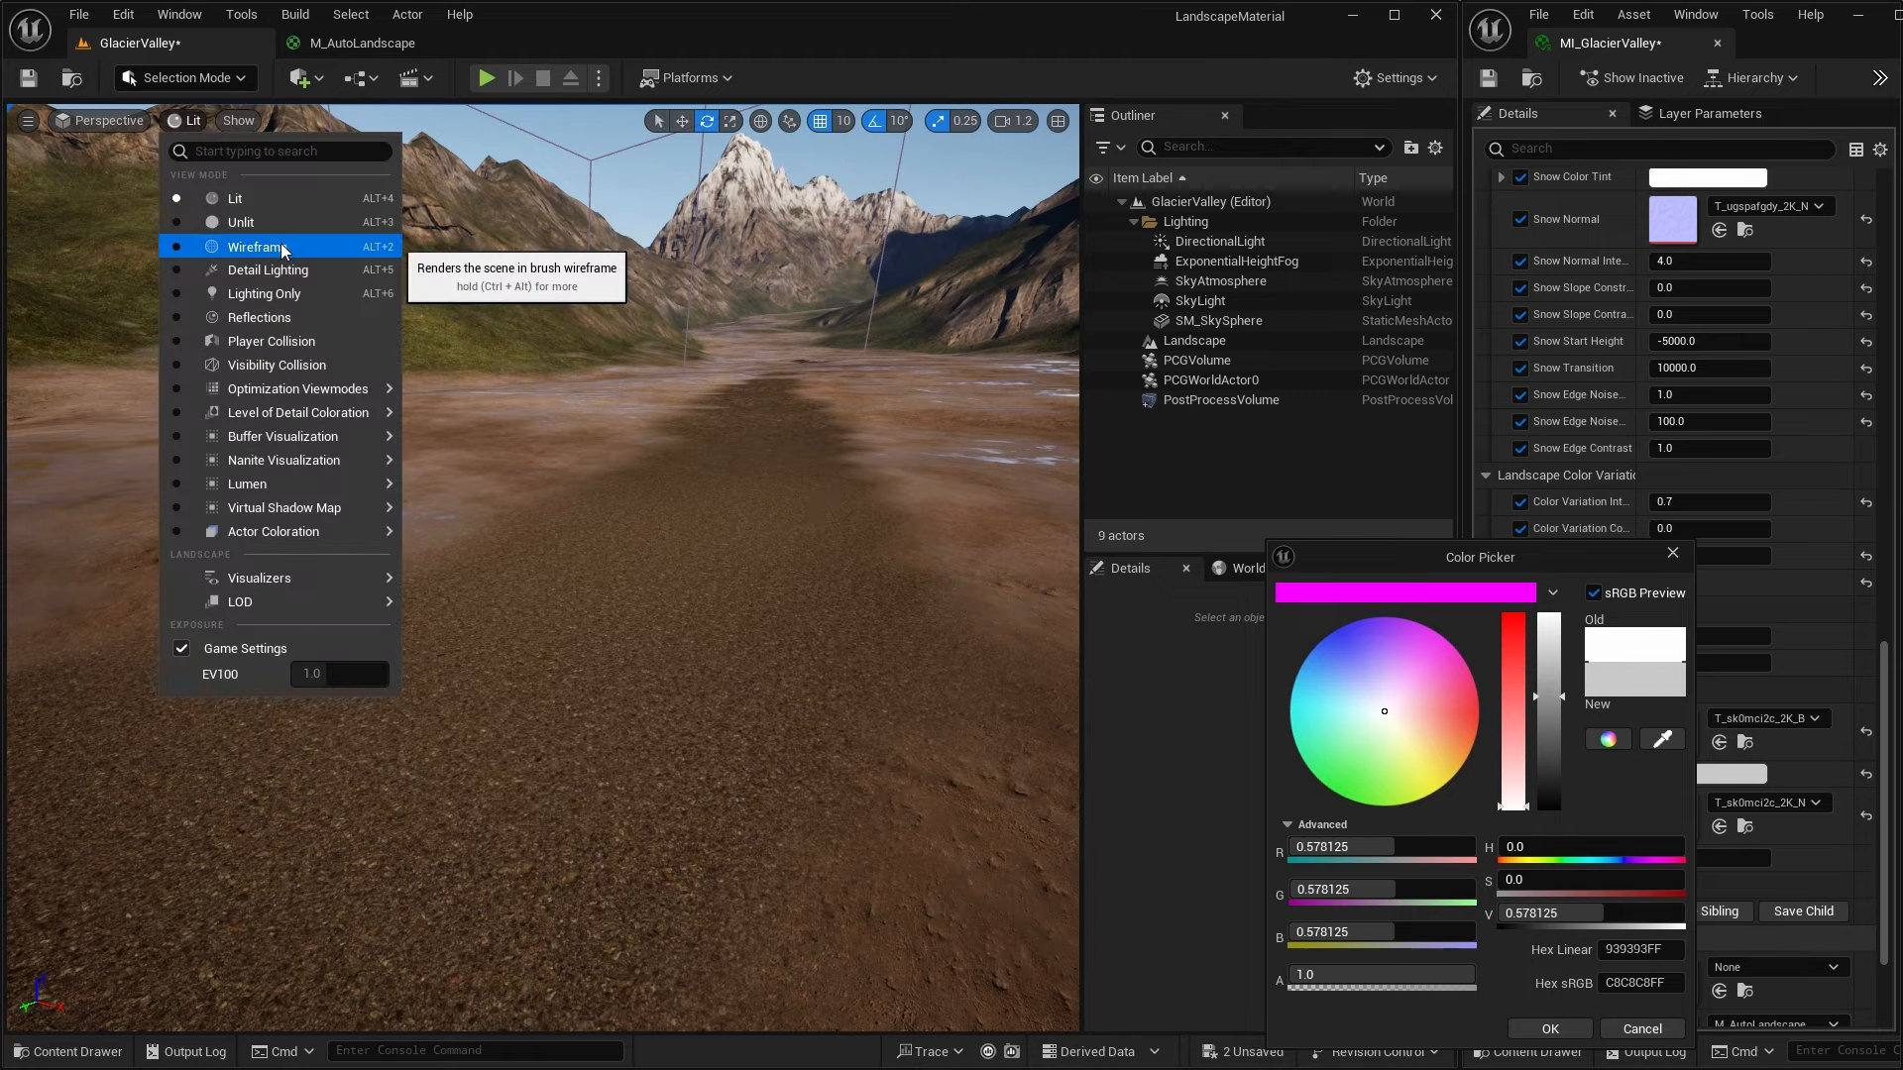
{"action": "left_click", "coordinate": [282, 249]}
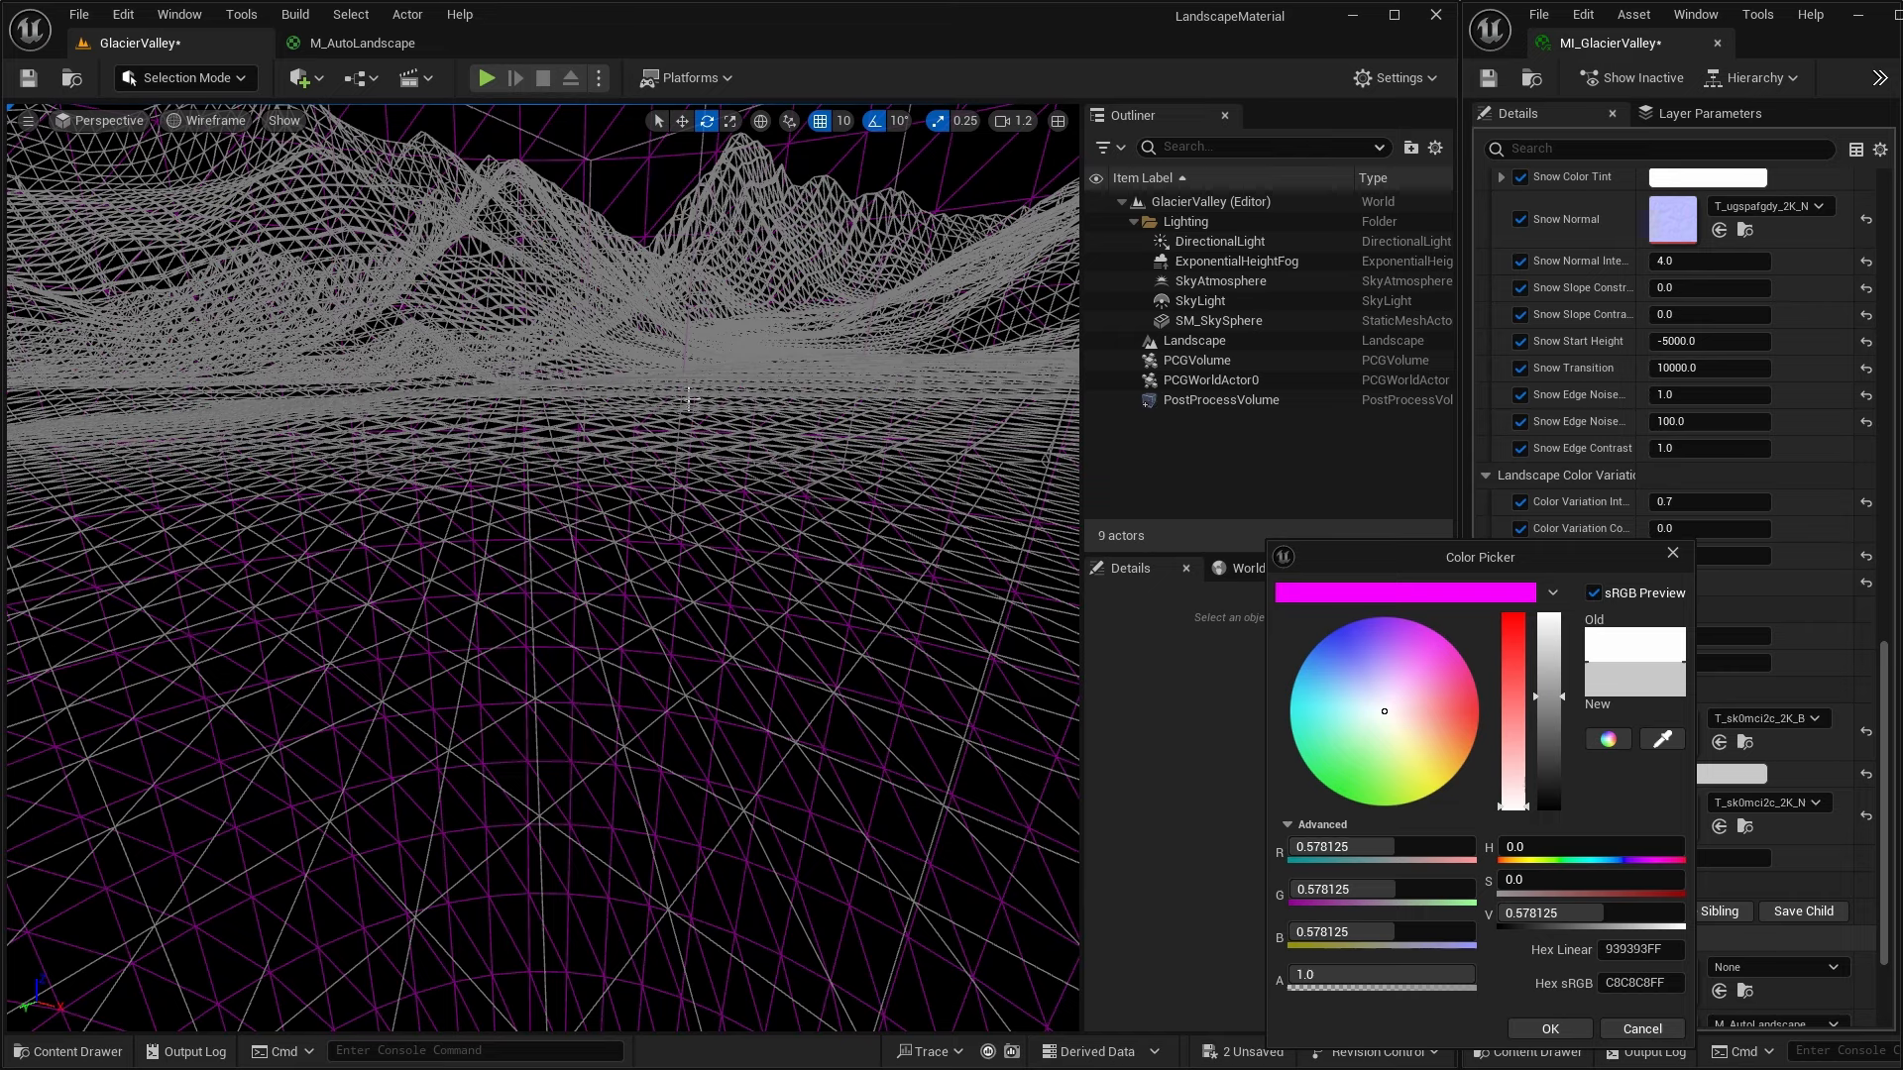
{"action": "left_click", "coordinate": [241, 81]}
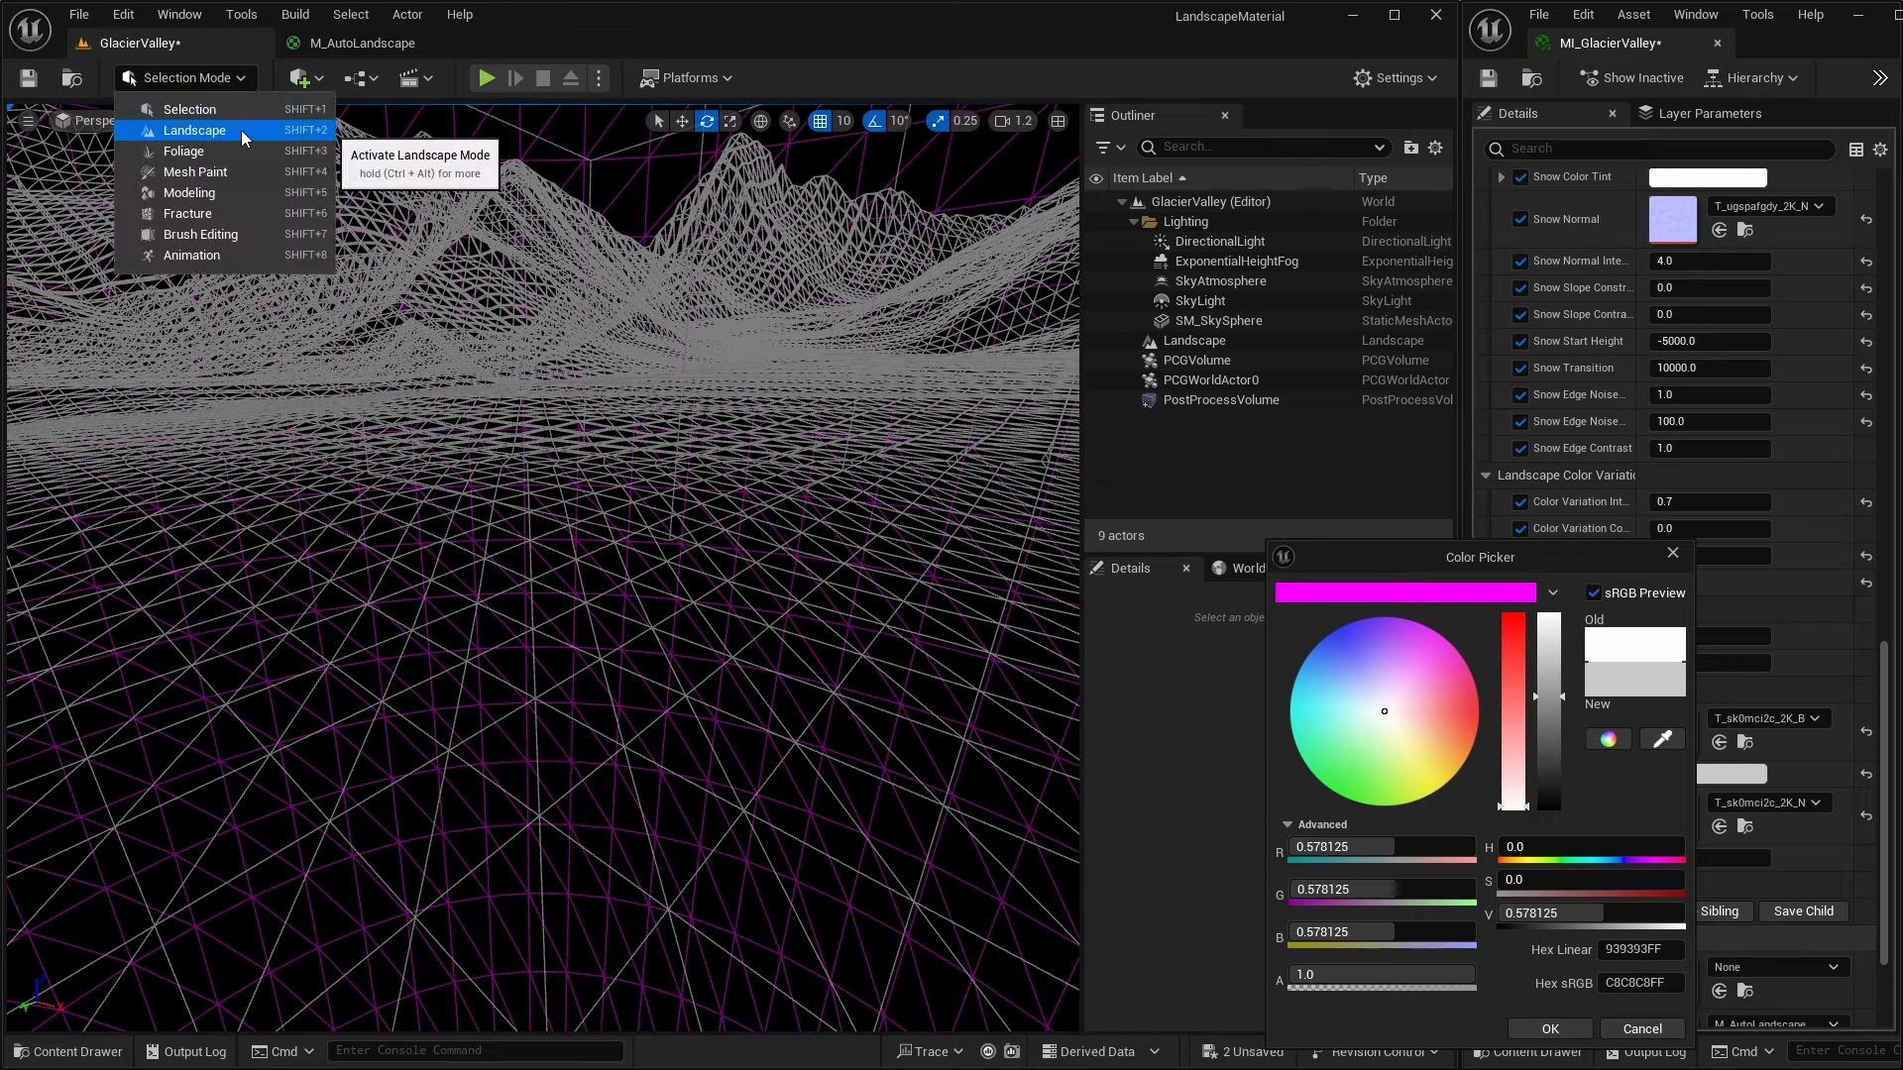
{"action": "left_click", "coordinate": [241, 130]}
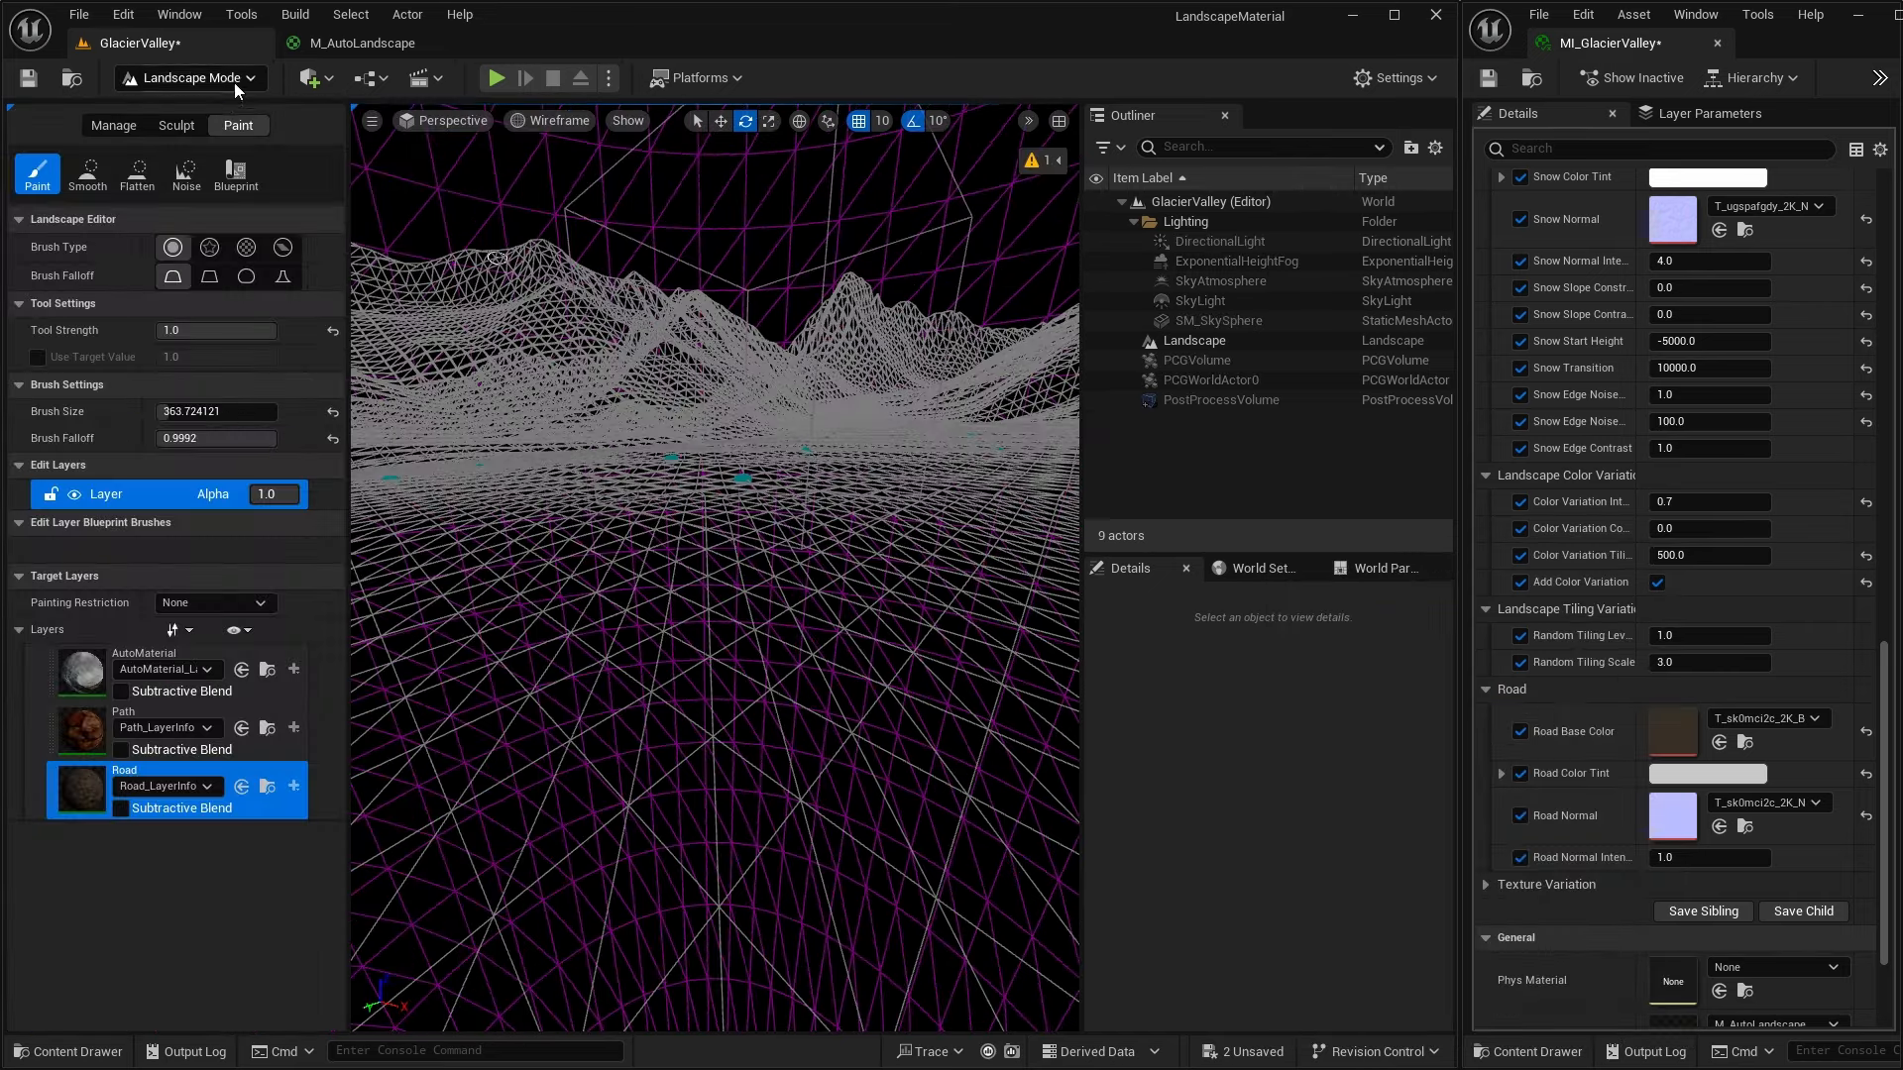
{"action": "left_click", "coordinate": [247, 81]}
{"action": "left_click", "coordinate": [237, 110]}
{"action": "left_click", "coordinate": [220, 121]}
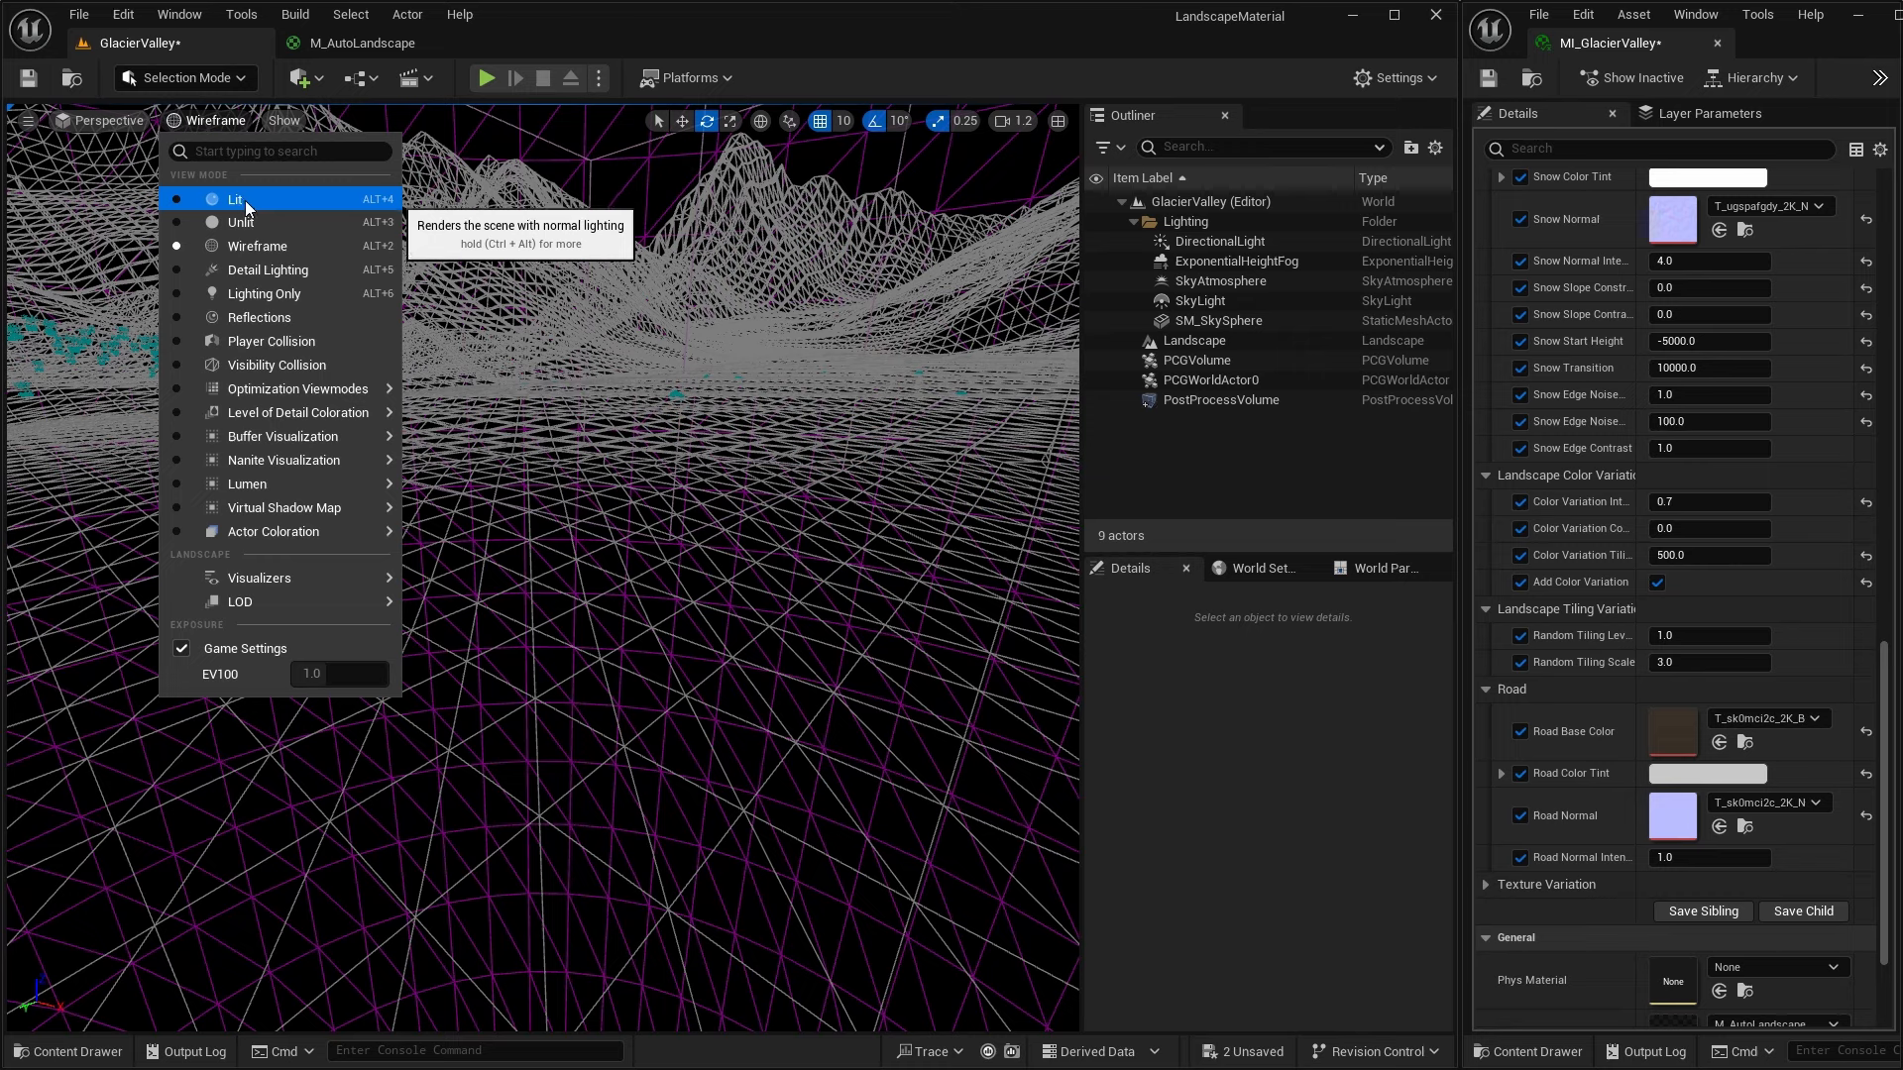
{"action": "left_click", "coordinate": [246, 204]}
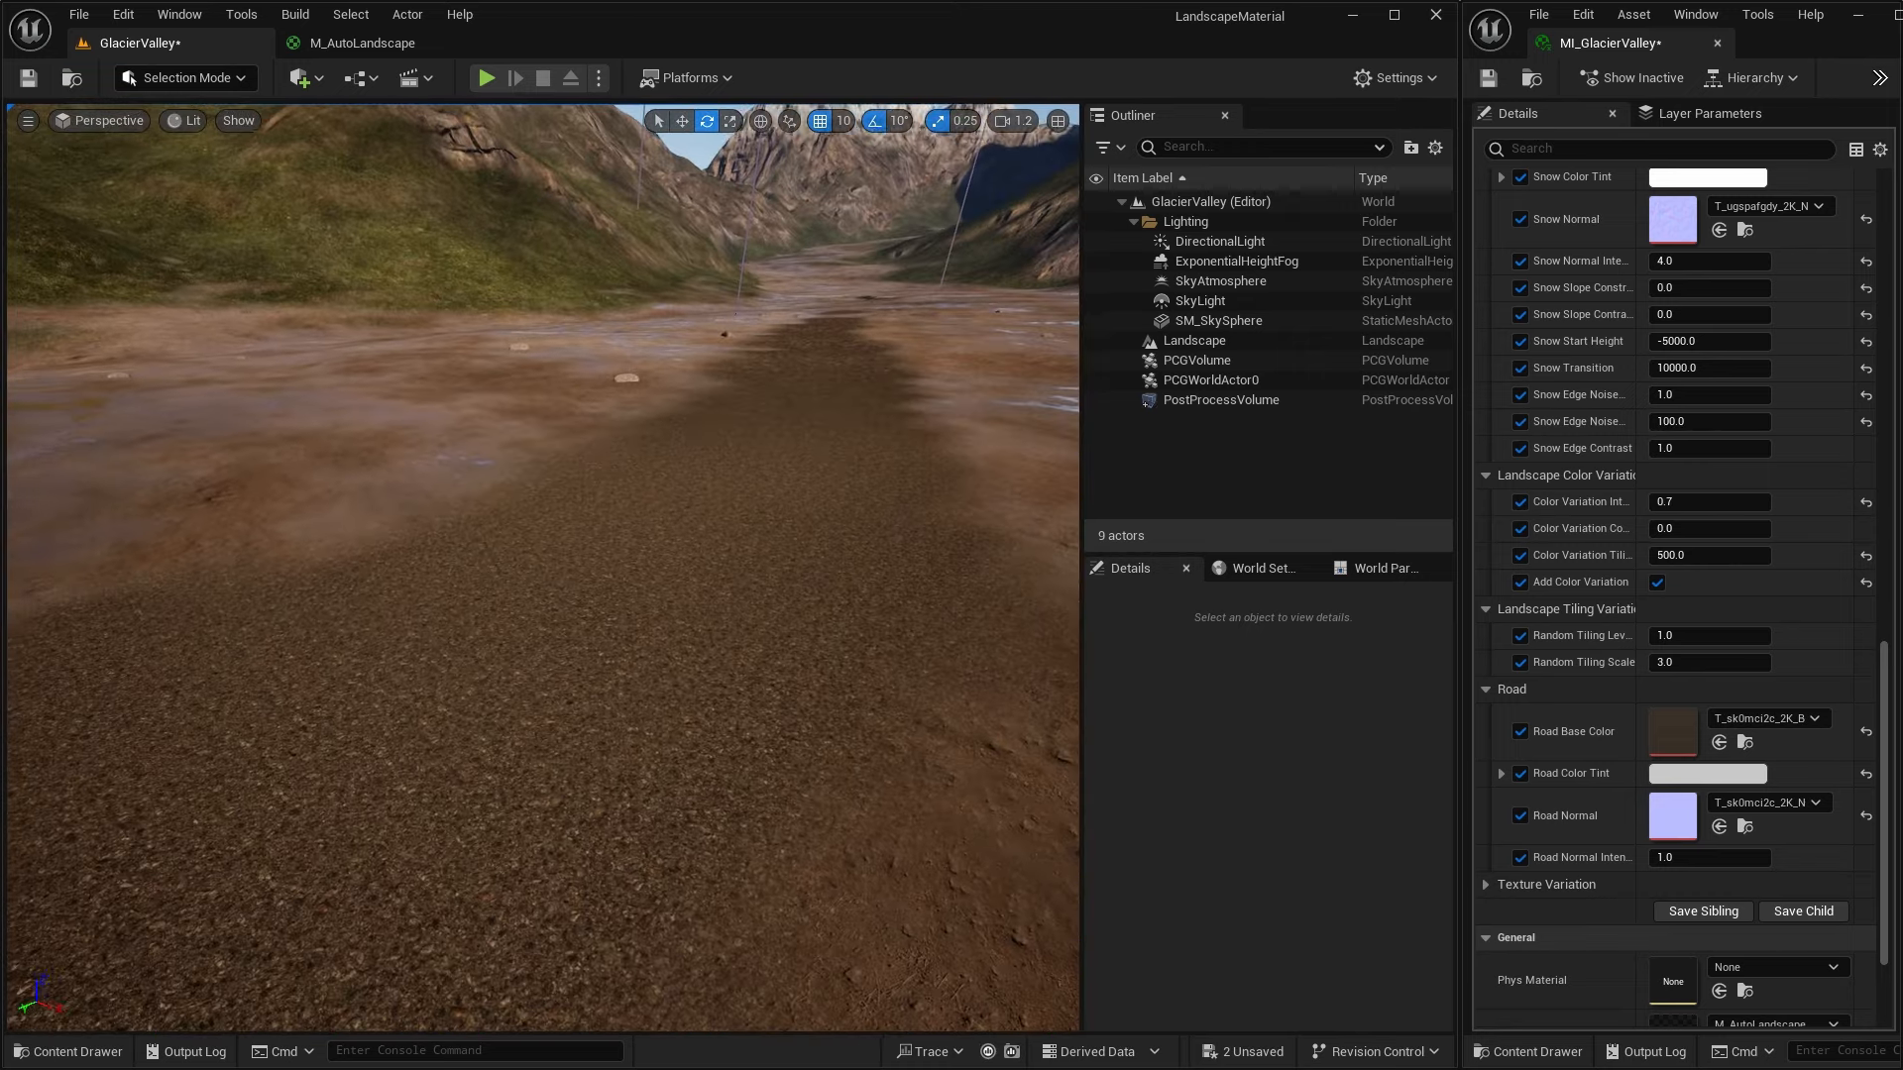
Examine the textured road along the valley floor and the red stone path winding up the hillside
{"action": "key", "text": "e"}
{"action": "right_click_drag", "start_coordinate": [938, 562], "coordinate": [943, 562]}
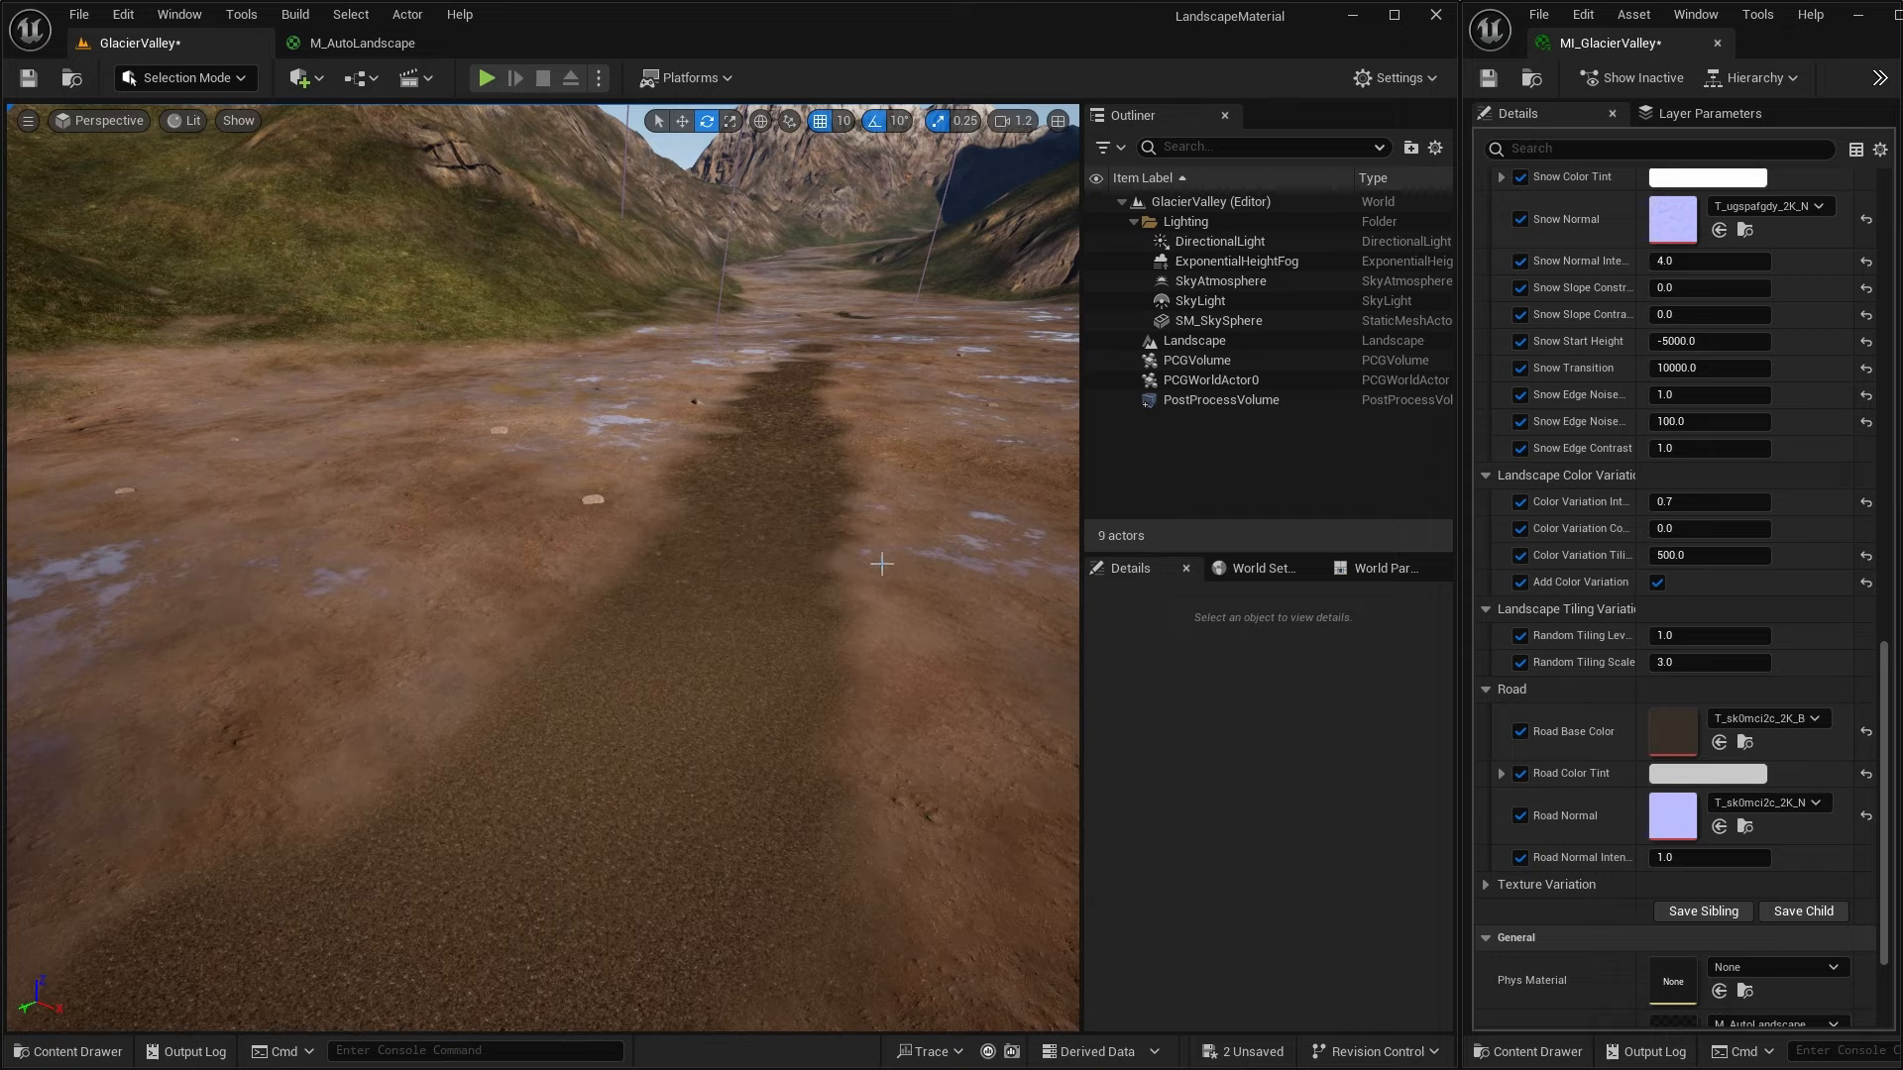
{"action": "right_click_drag", "start_coordinate": [882, 563], "coordinate": [838, 577]}
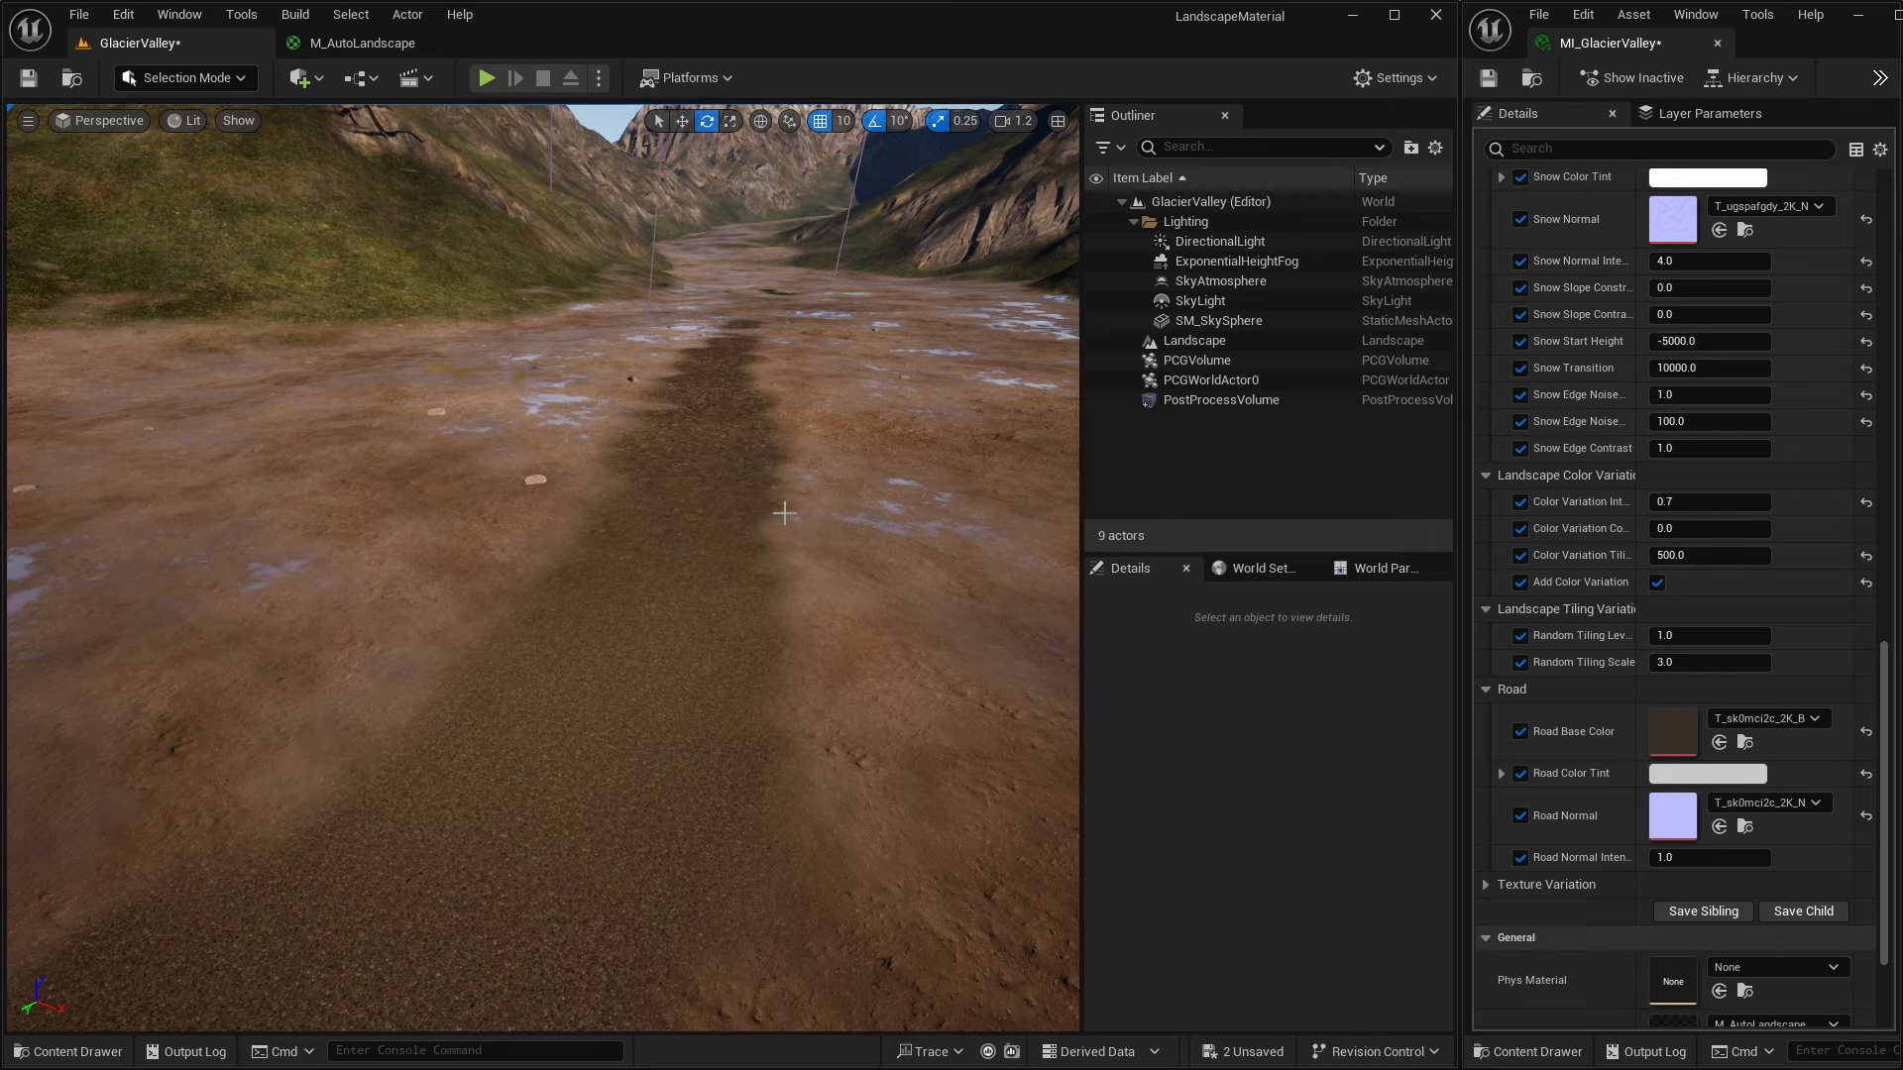
{"action": "right_click_drag", "start_coordinate": [749, 481], "coordinate": [821, 505]}
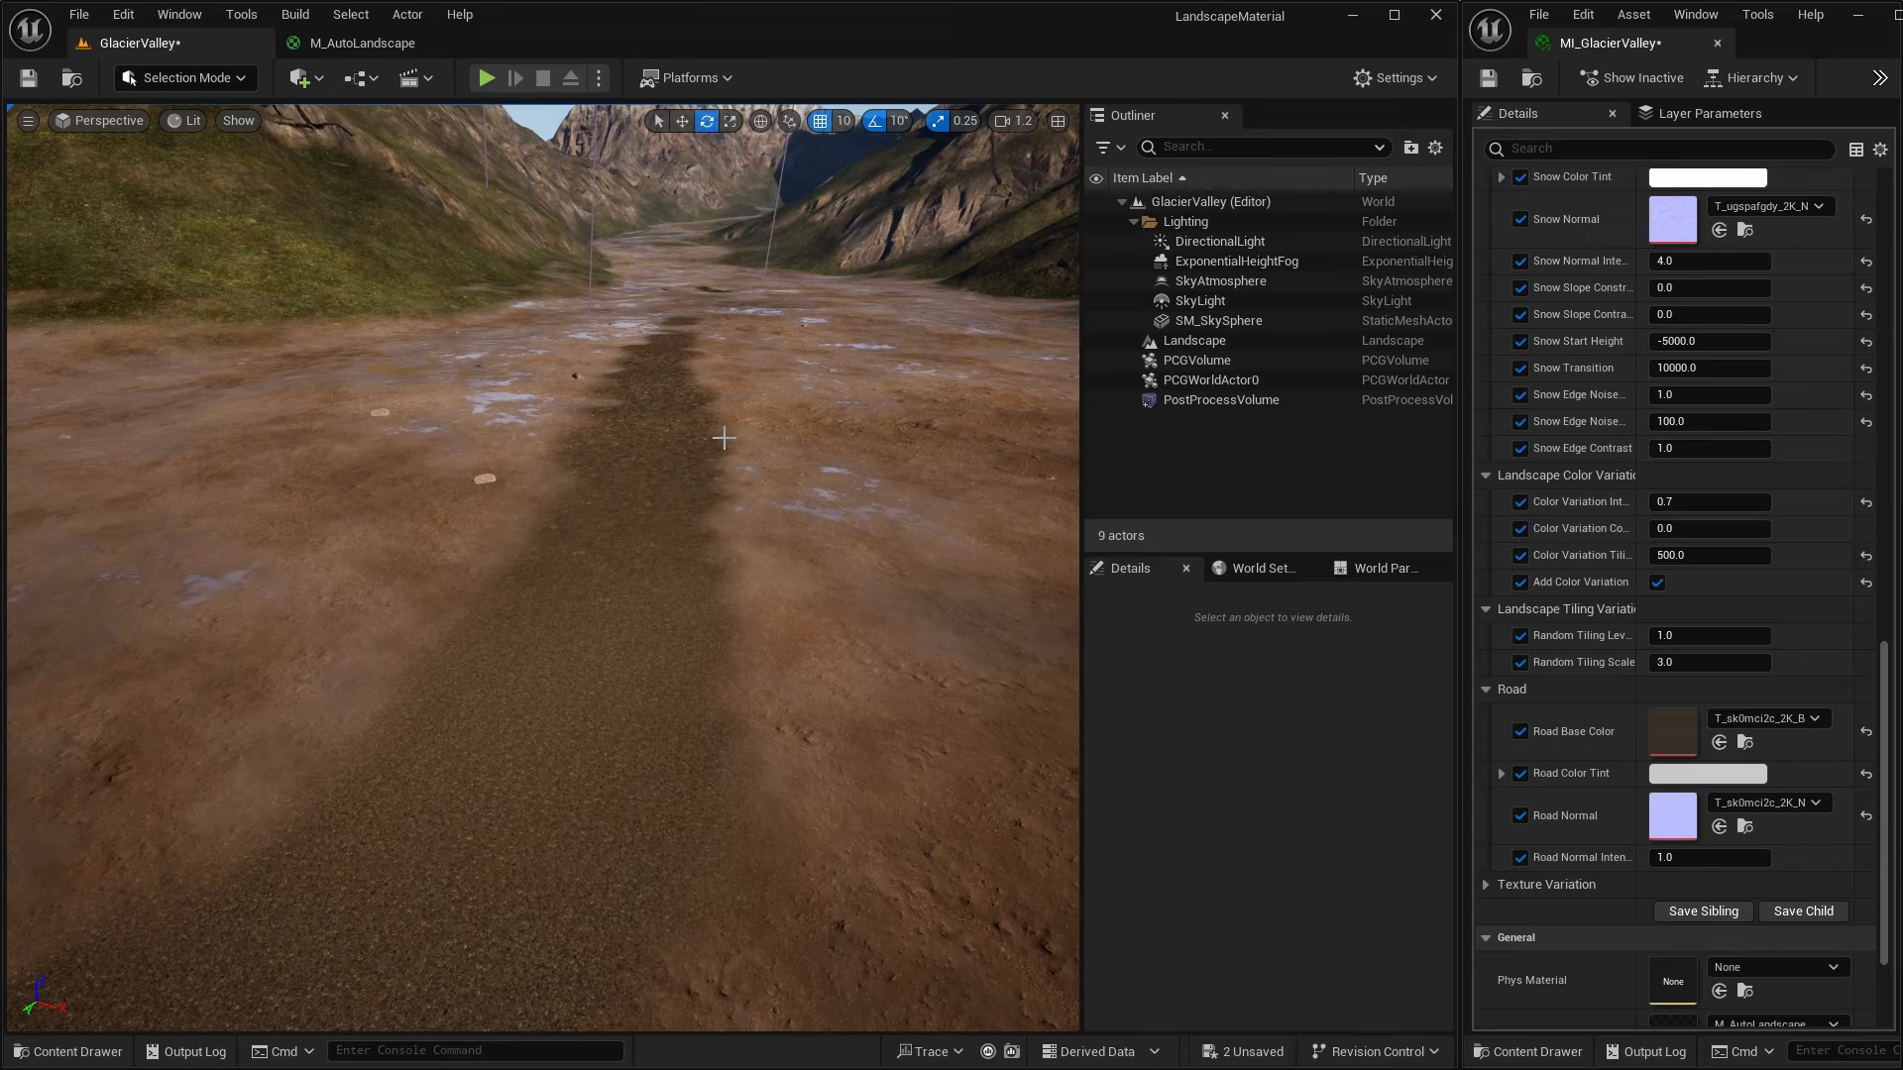
{"action": "right_click_drag", "start_coordinate": [699, 497], "coordinate": [1050, 474]}
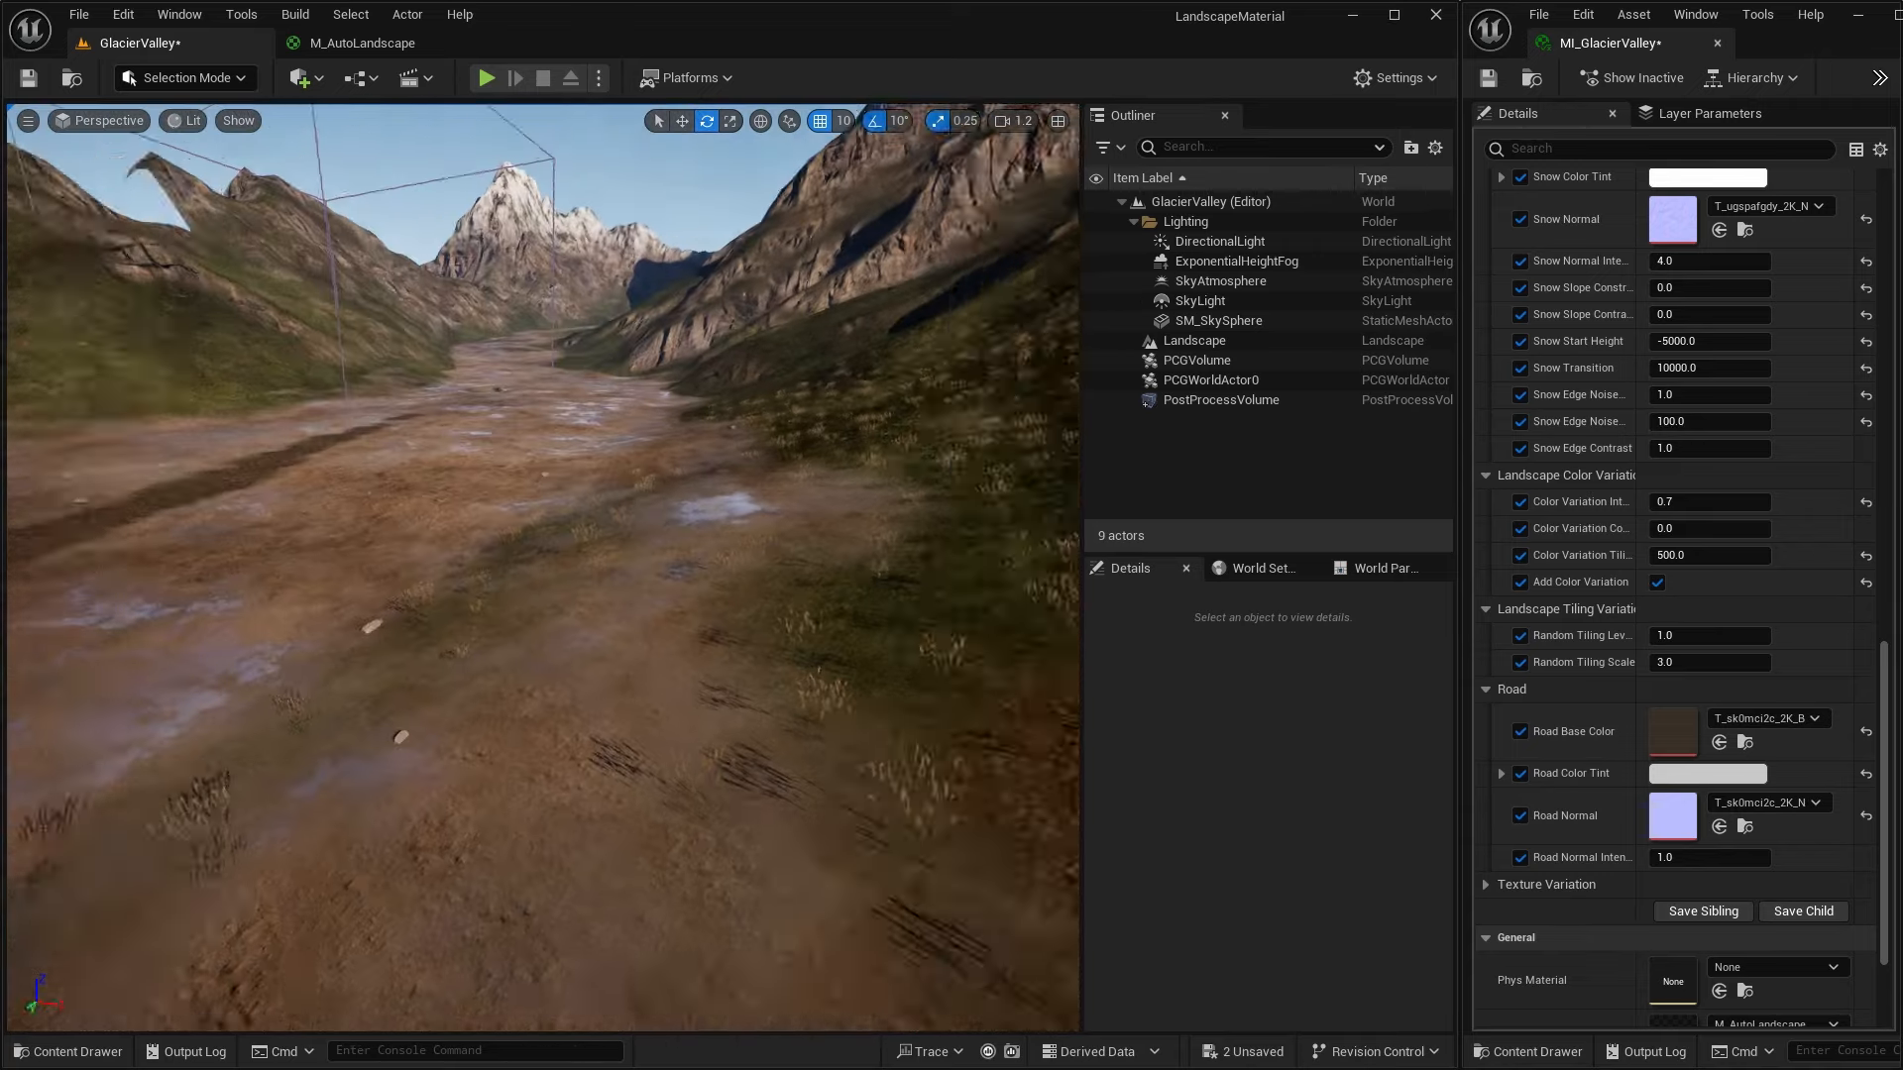
{"action": "right_click_drag", "start_coordinate": [667, 628], "coordinate": [676, 623]}
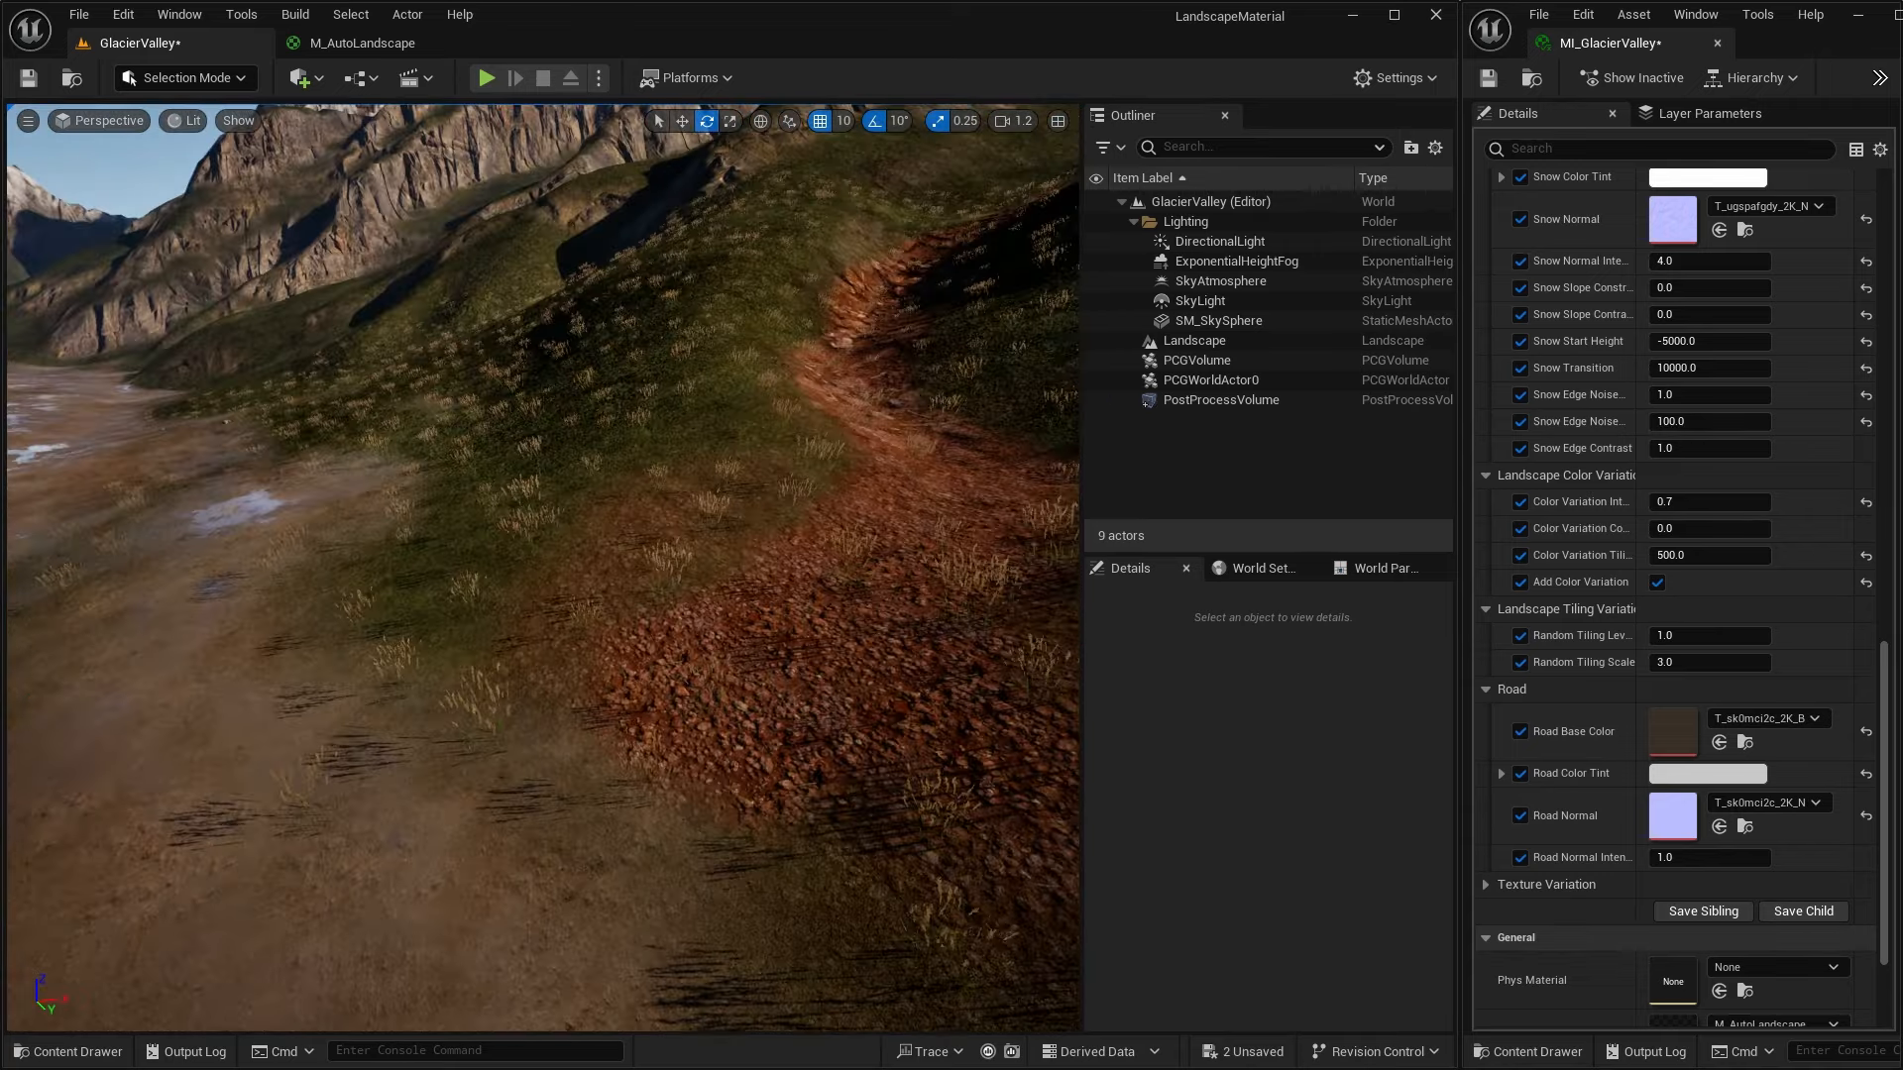
{"action": "right_click_drag", "start_coordinate": [676, 622], "coordinate": [908, 582]}
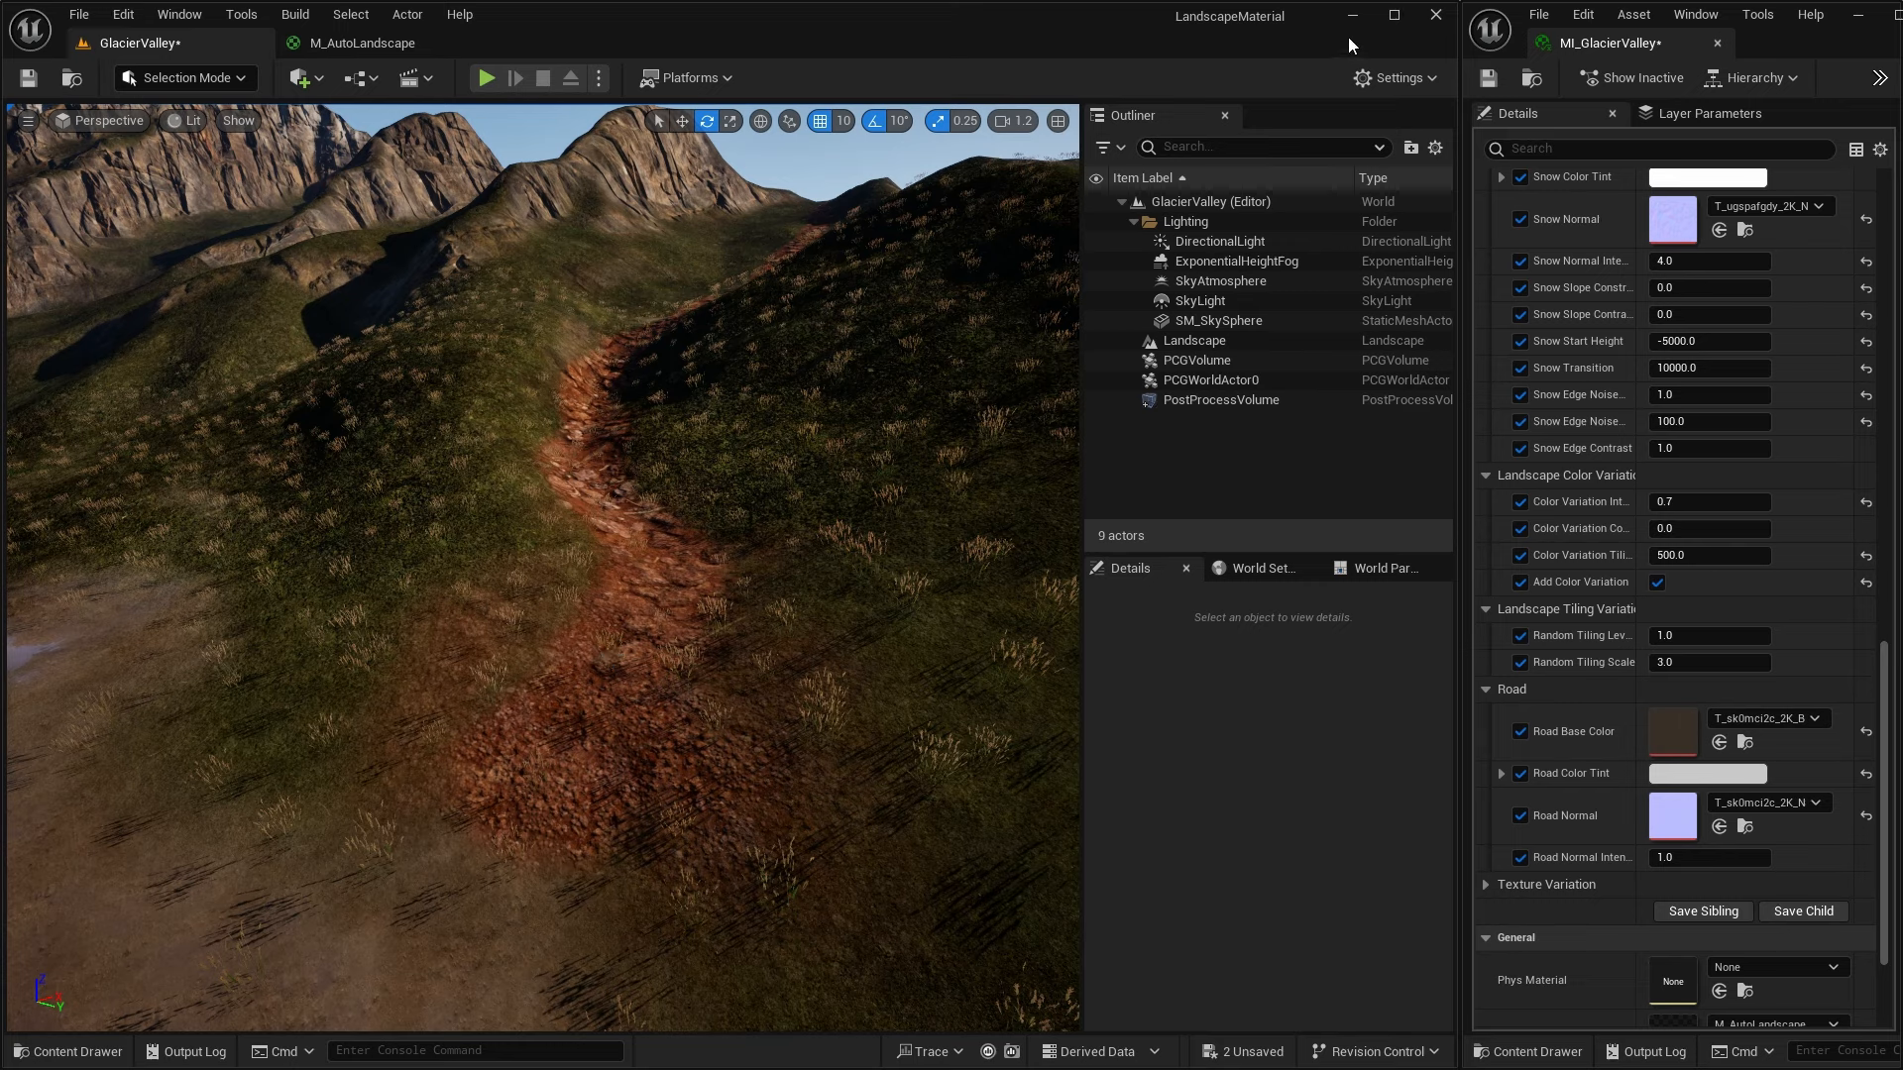
Maximize the level editor and close the MI_GlacierValley material instance, keeping the hillside path in view
{"action": "left_click", "coordinate": [1394, 14]}
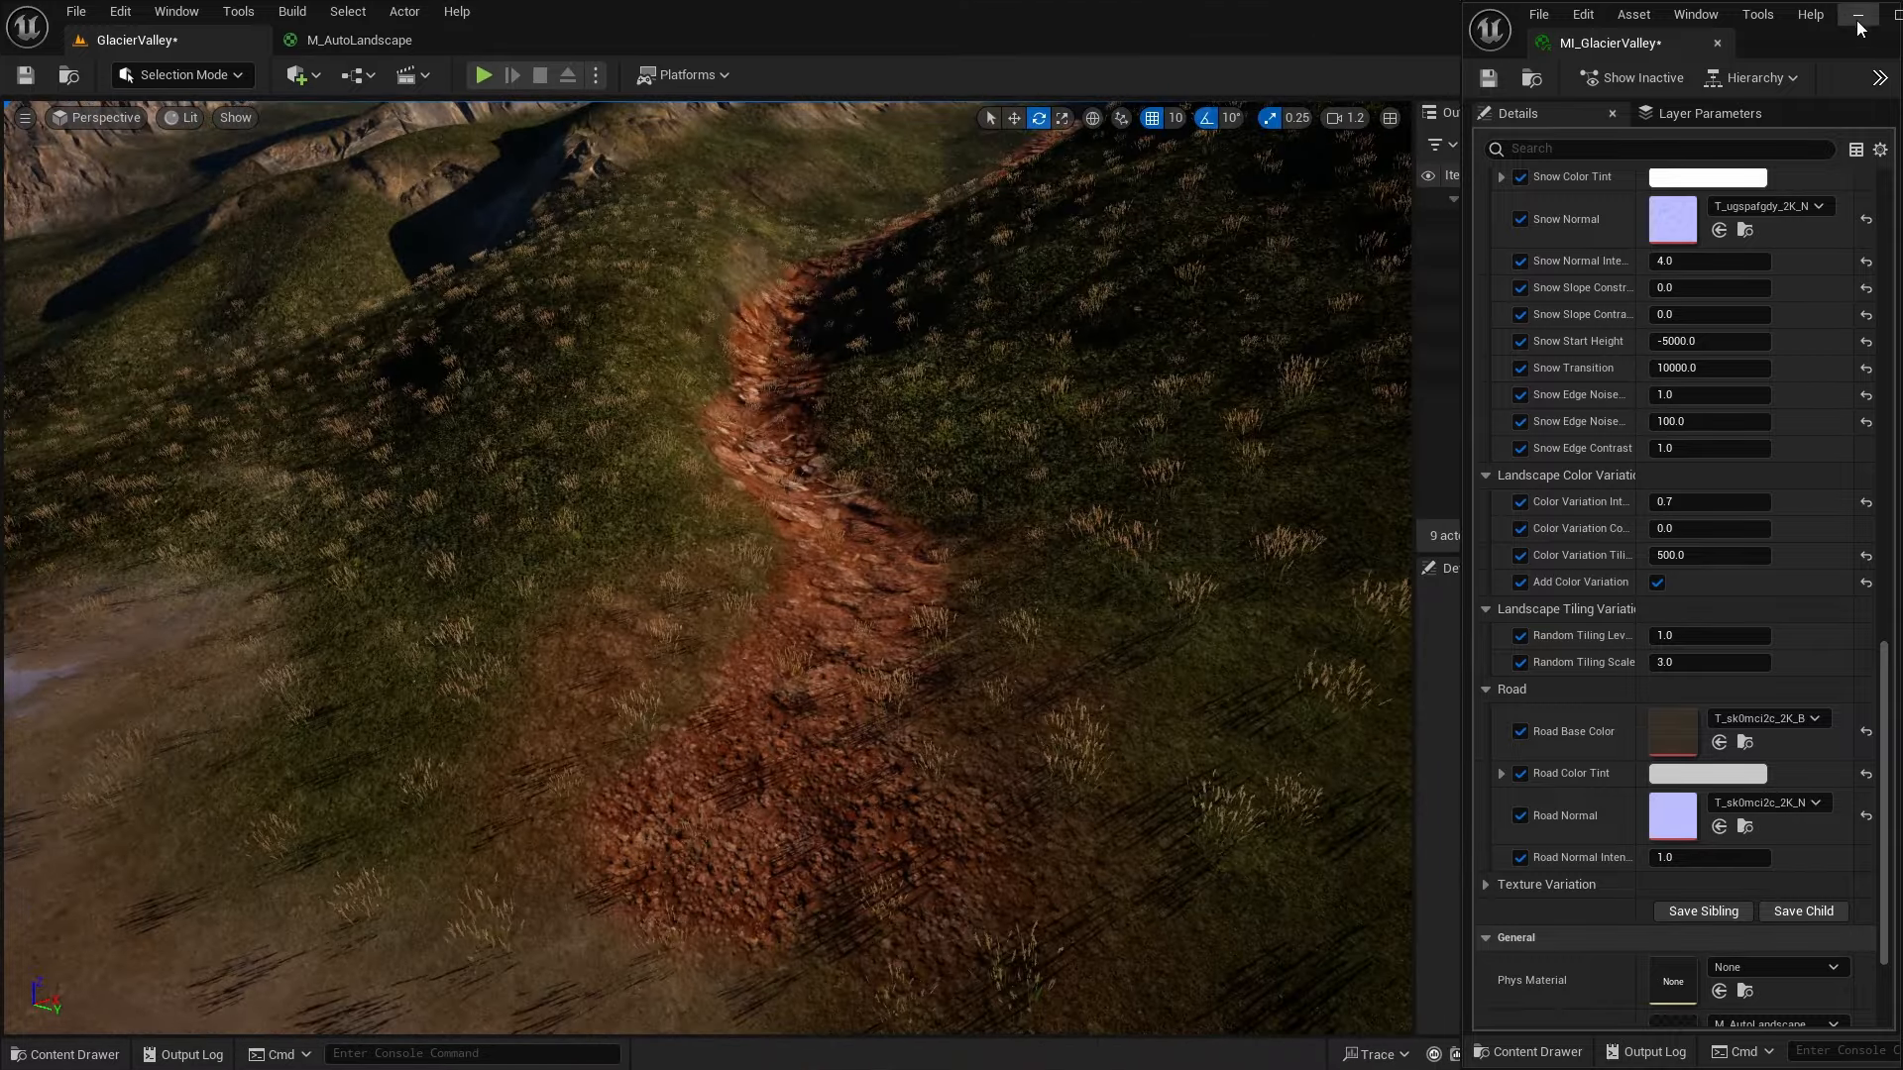
{"action": "left_click", "coordinate": [1718, 43]}
{"action": "right_click_drag", "start_coordinate": [708, 569], "coordinate": [975, 458]}
Generate the vegetation of the PCGVolume actor and clear the selection
{"action": "left_click", "coordinate": [1529, 357]}
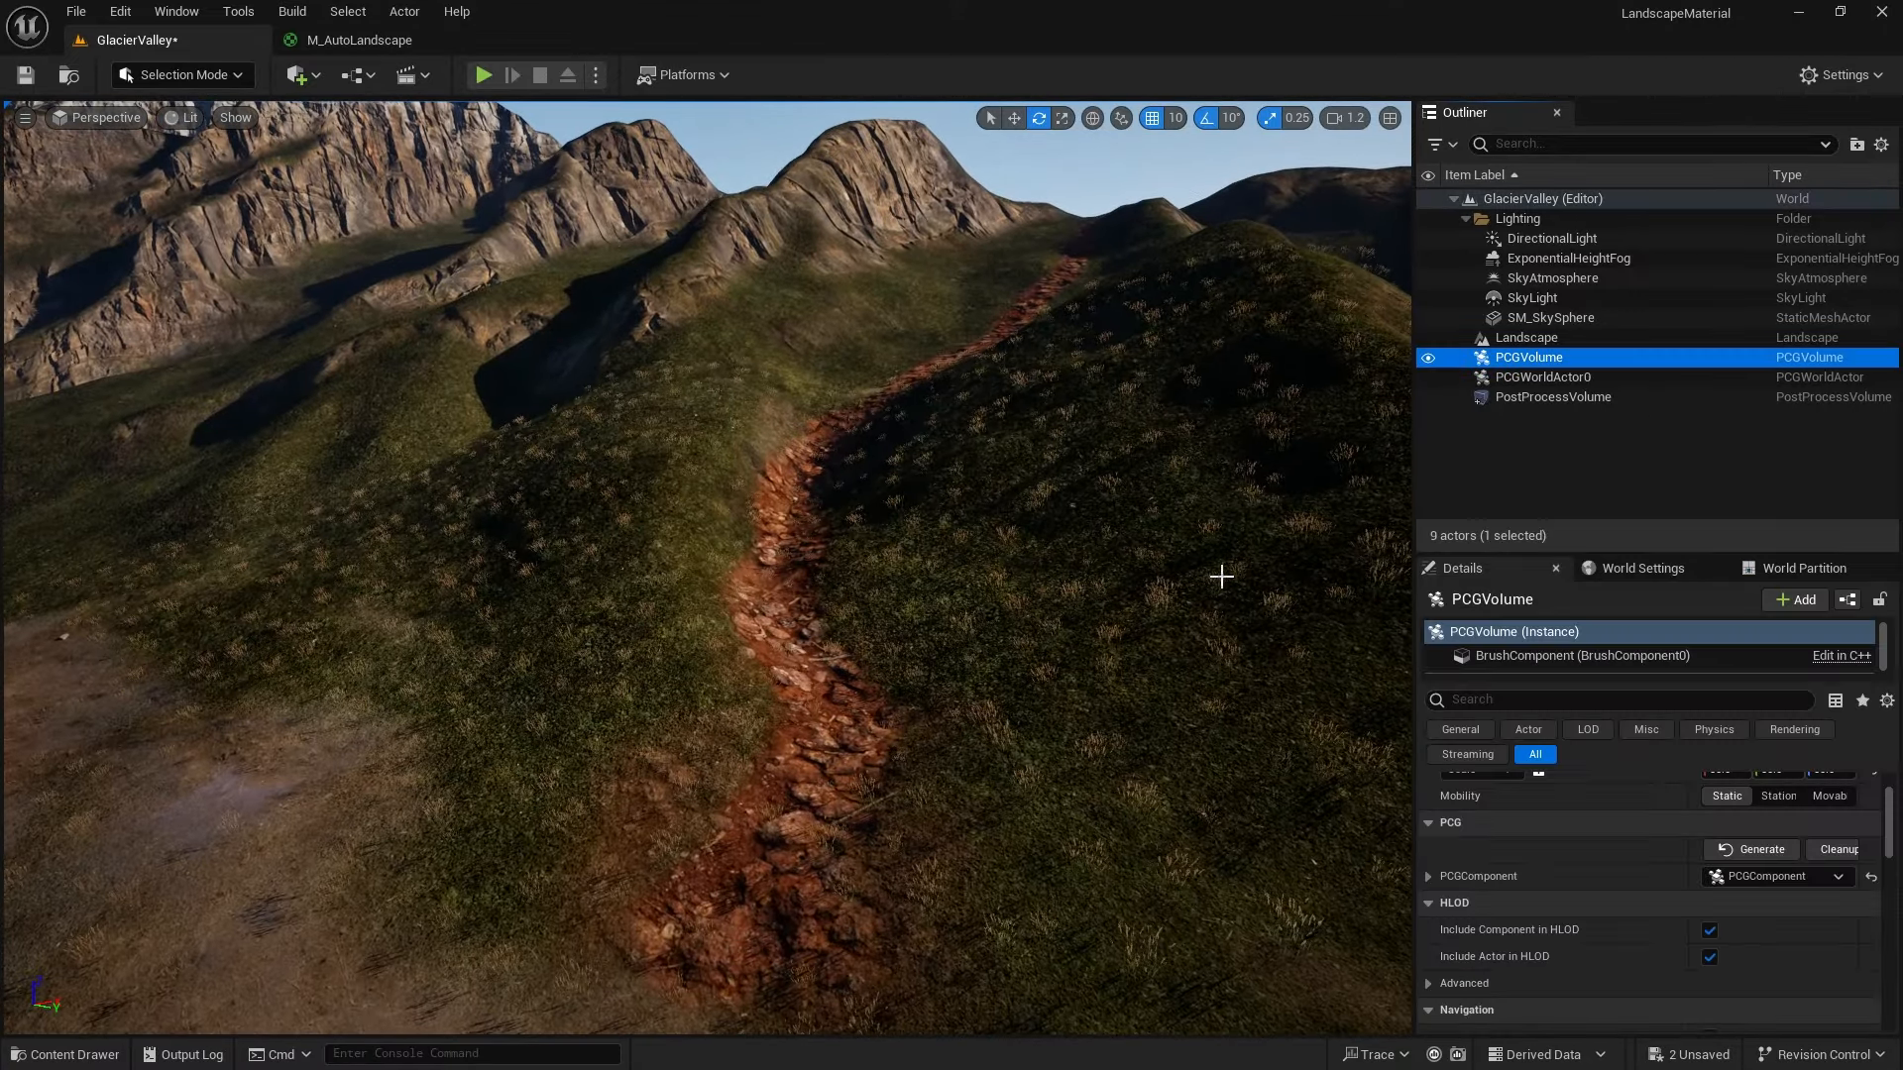
{"action": "left_click", "coordinate": [1756, 850]}
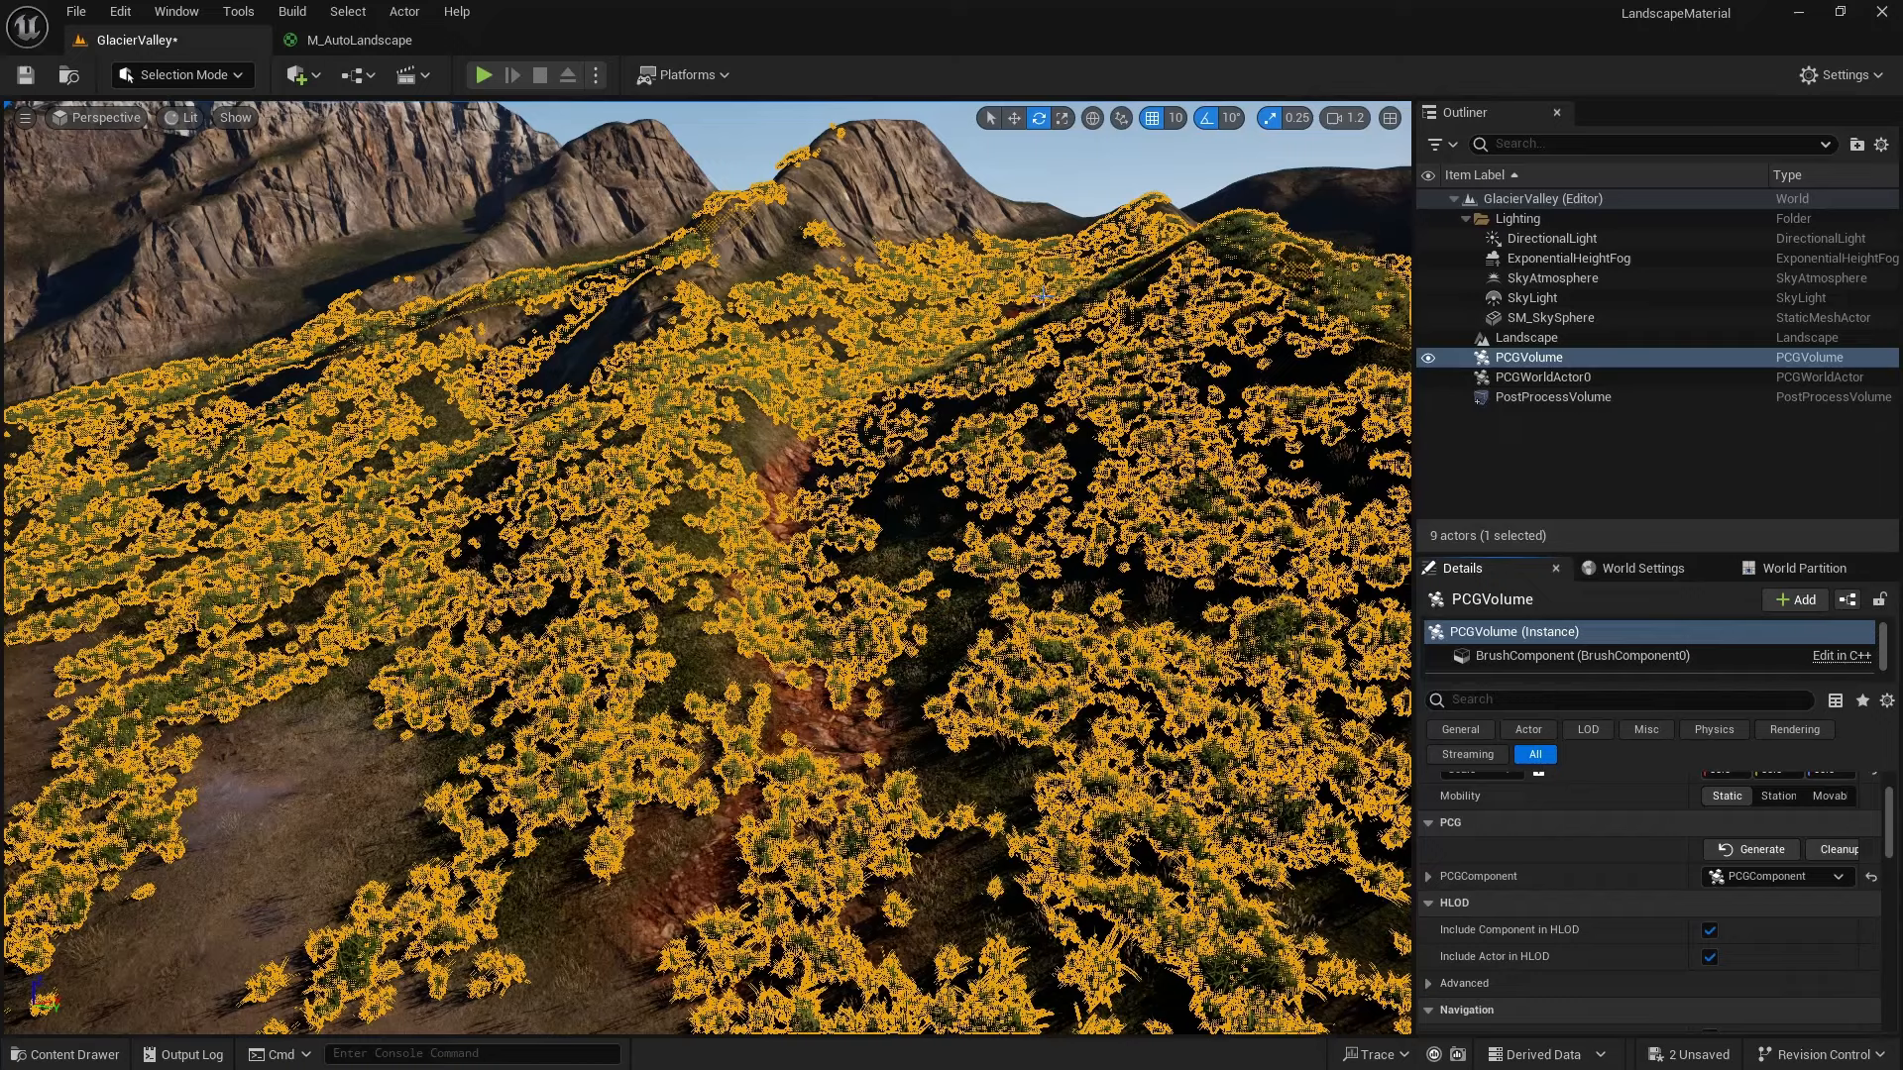
{"action": "key", "text": "Escape"}
Examine where the generated grass grows over the painted hillside path and along the road in the valley
{"action": "right_click_drag", "start_coordinate": [892, 645], "coordinate": [890, 720]}
{"action": "key", "text": "w"}
{"action": "key", "text": "w"}
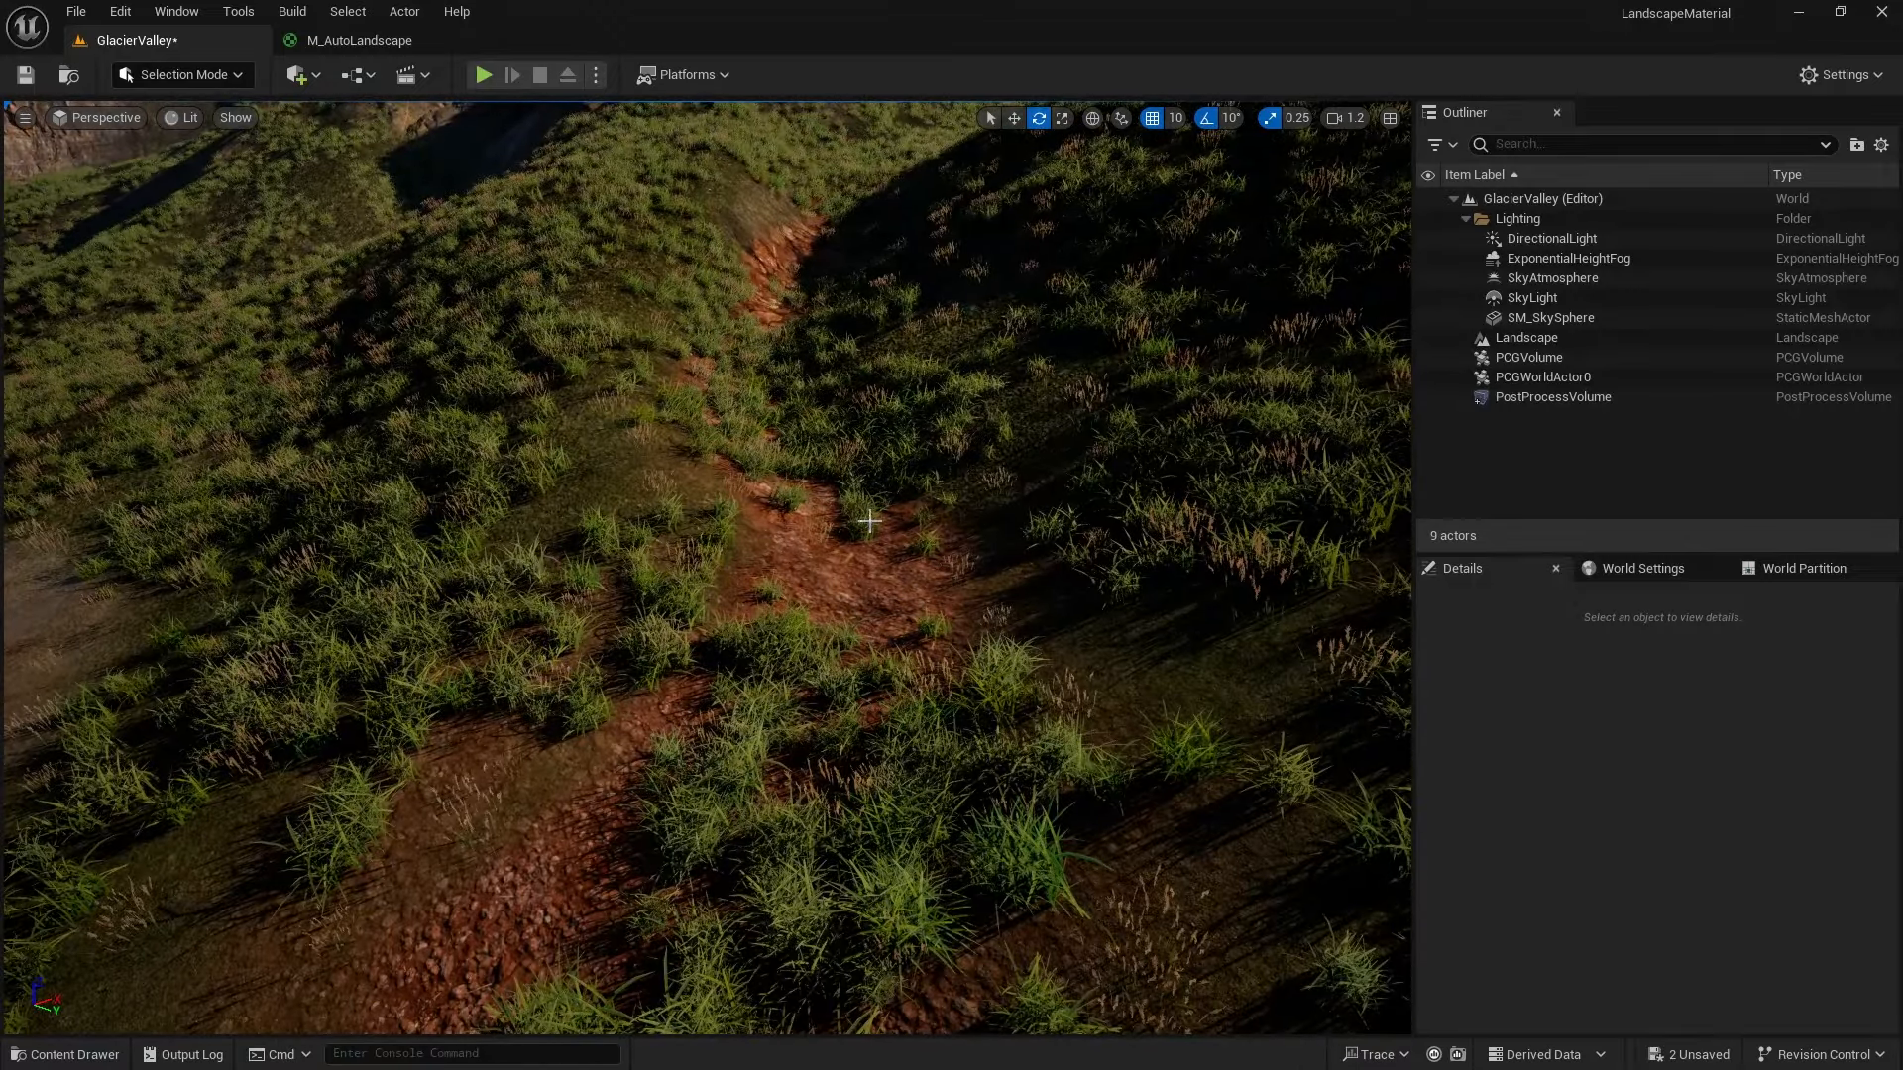
{"action": "right_click_drag", "start_coordinate": [873, 684], "coordinate": [843, 690]}
{"action": "mouse_move", "coordinate": [777, 713]}
{"action": "left_mouse_down"}
{"action": "mouse_move", "coordinate": [783, 759]}
{"action": "mouse_move", "coordinate": [777, 714]}
{"action": "left_mouse_up"}
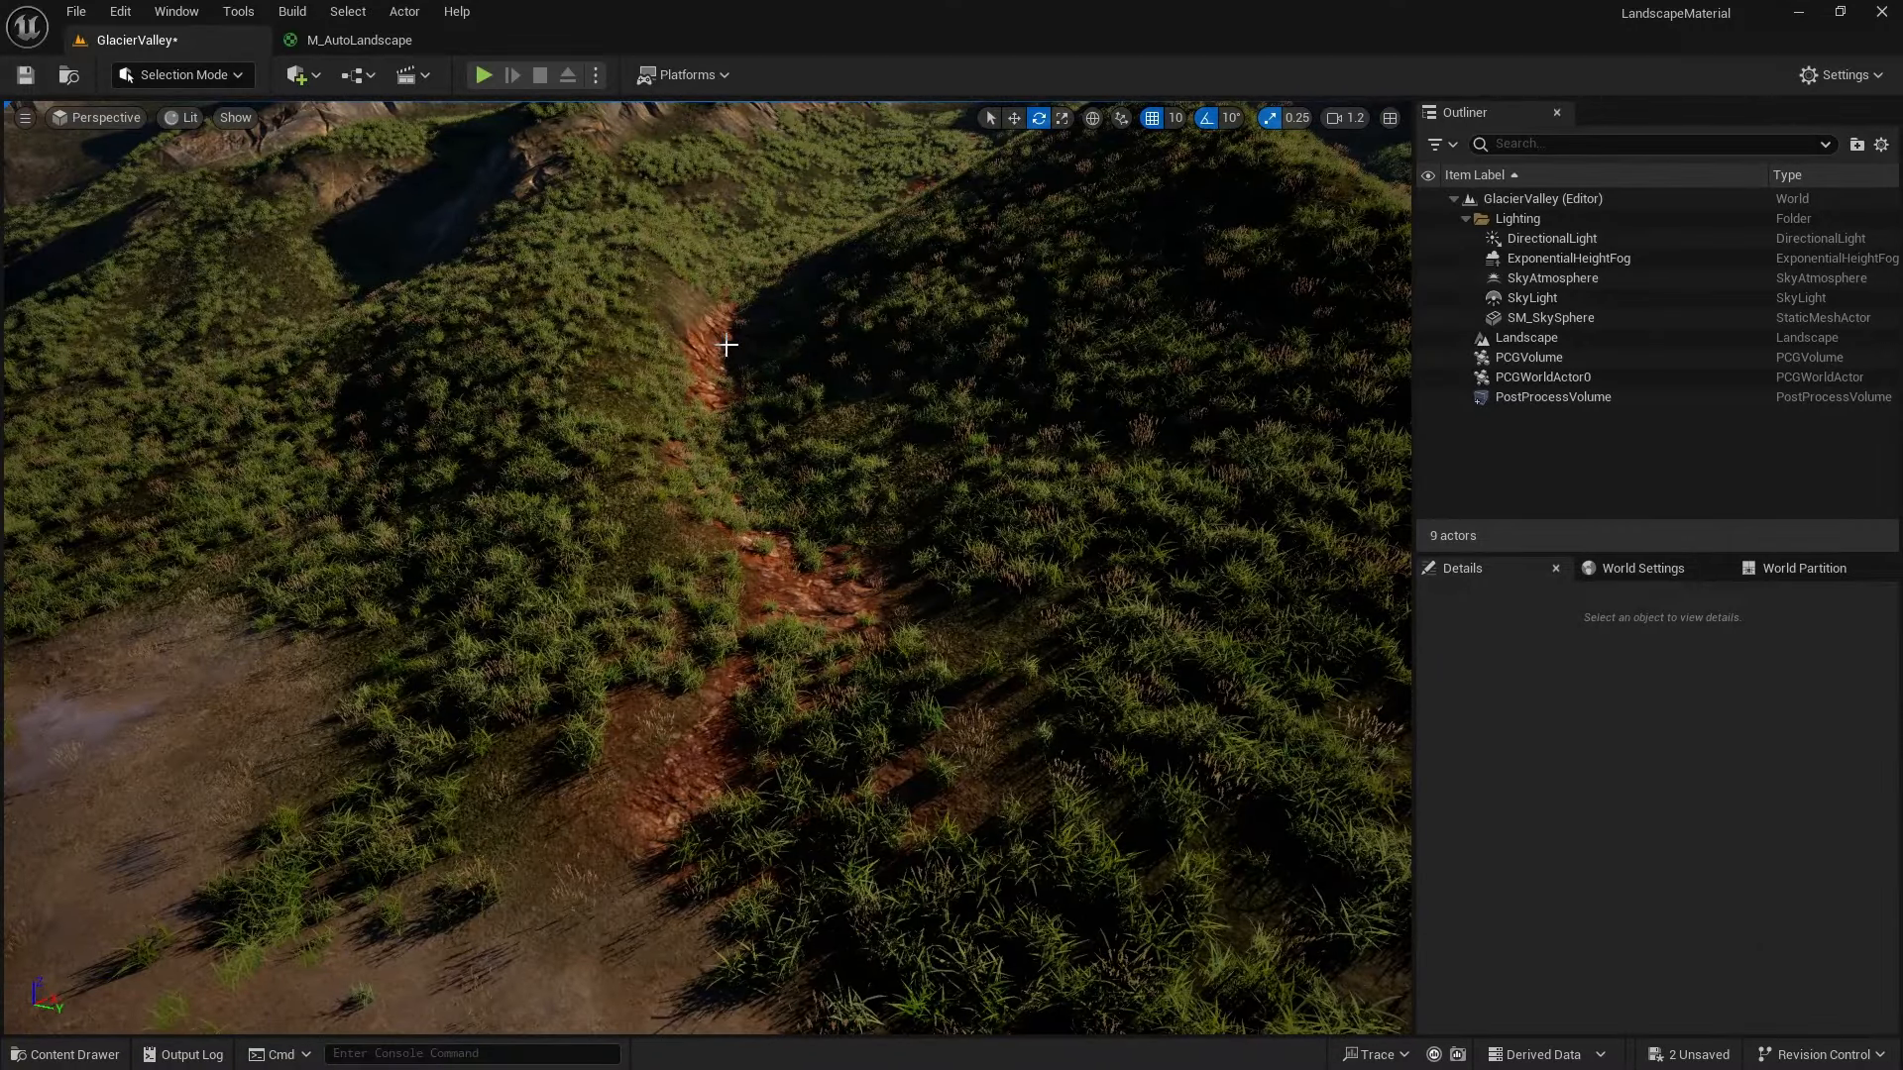
{"action": "left_click_drag", "start_coordinate": [888, 624], "coordinate": [801, 642]}
{"action": "right_click_drag", "start_coordinate": [882, 624], "coordinate": [866, 632]}
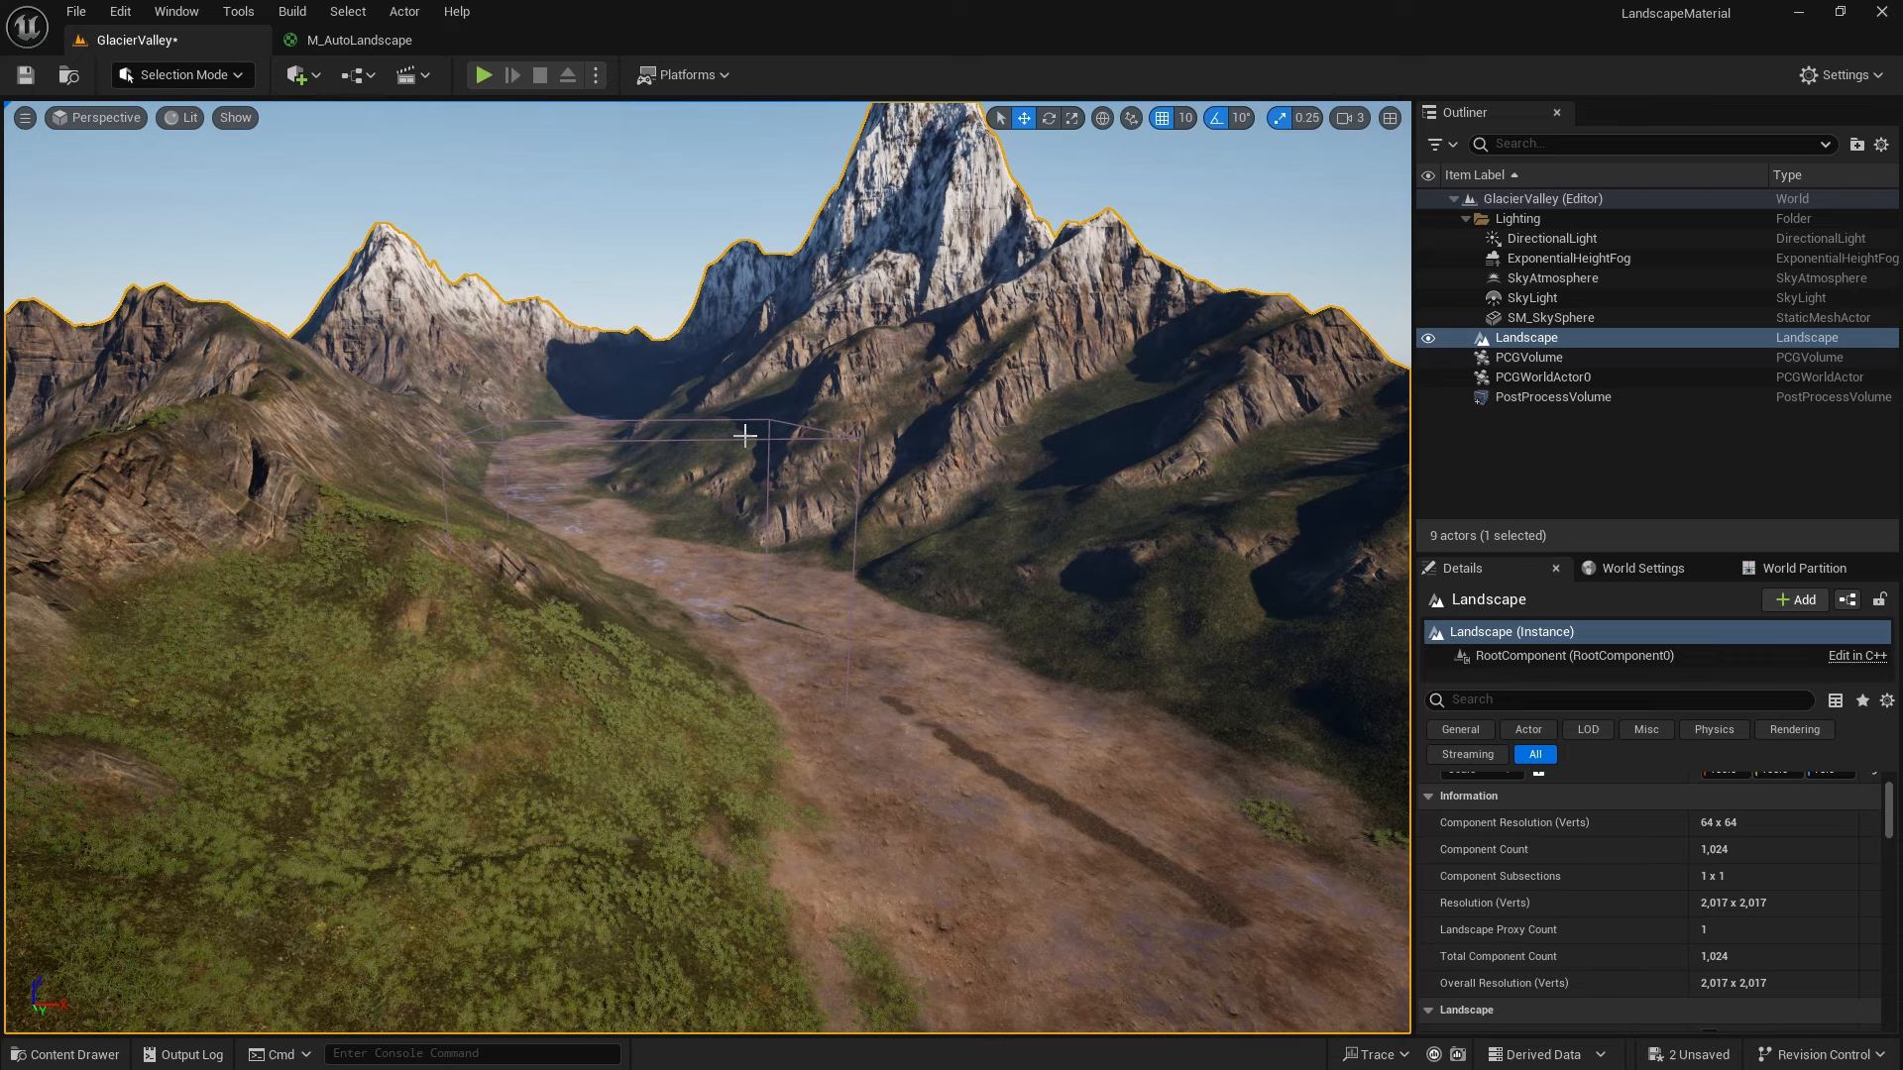
Clean up the PCGVolume's generated vegetation and move the volume across the valley to enclose the red stone path on the hillside
{"action": "left_click", "coordinate": [1527, 359]}
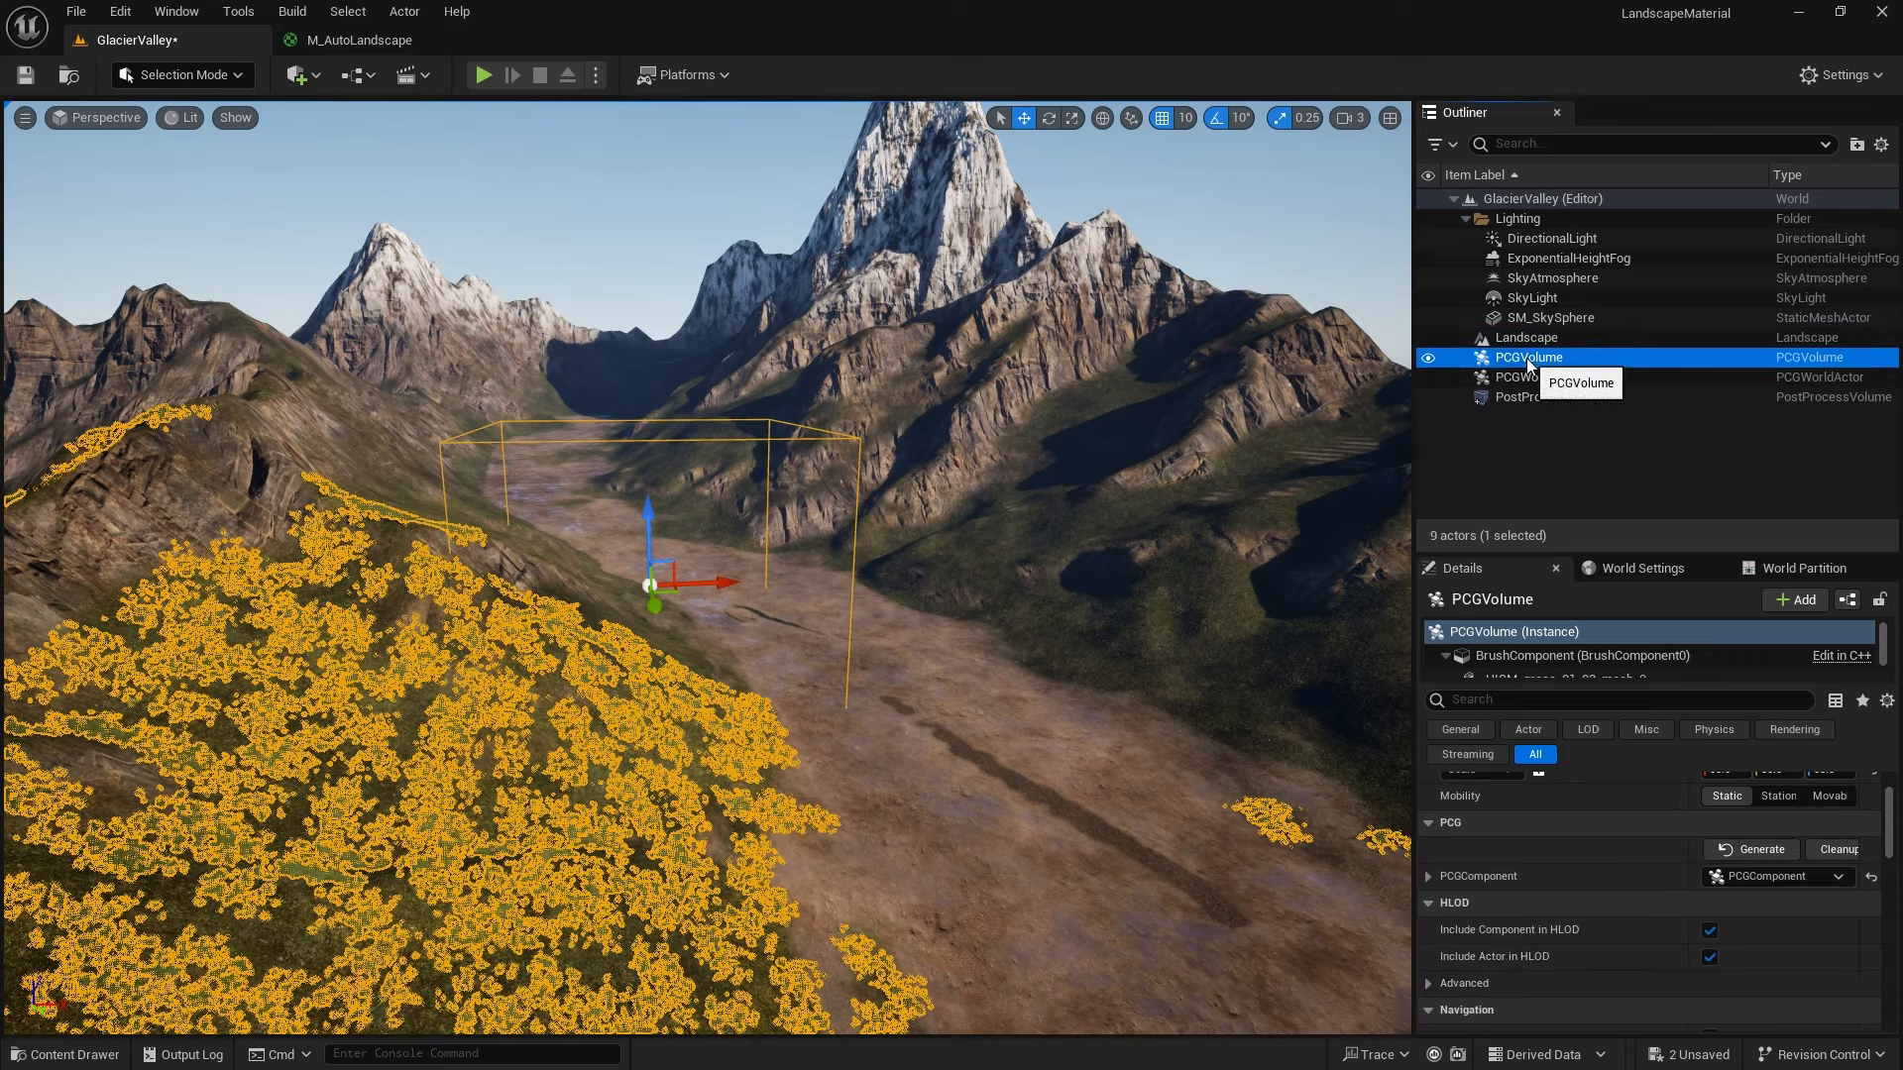
{"action": "left_click", "coordinate": [1835, 853]}
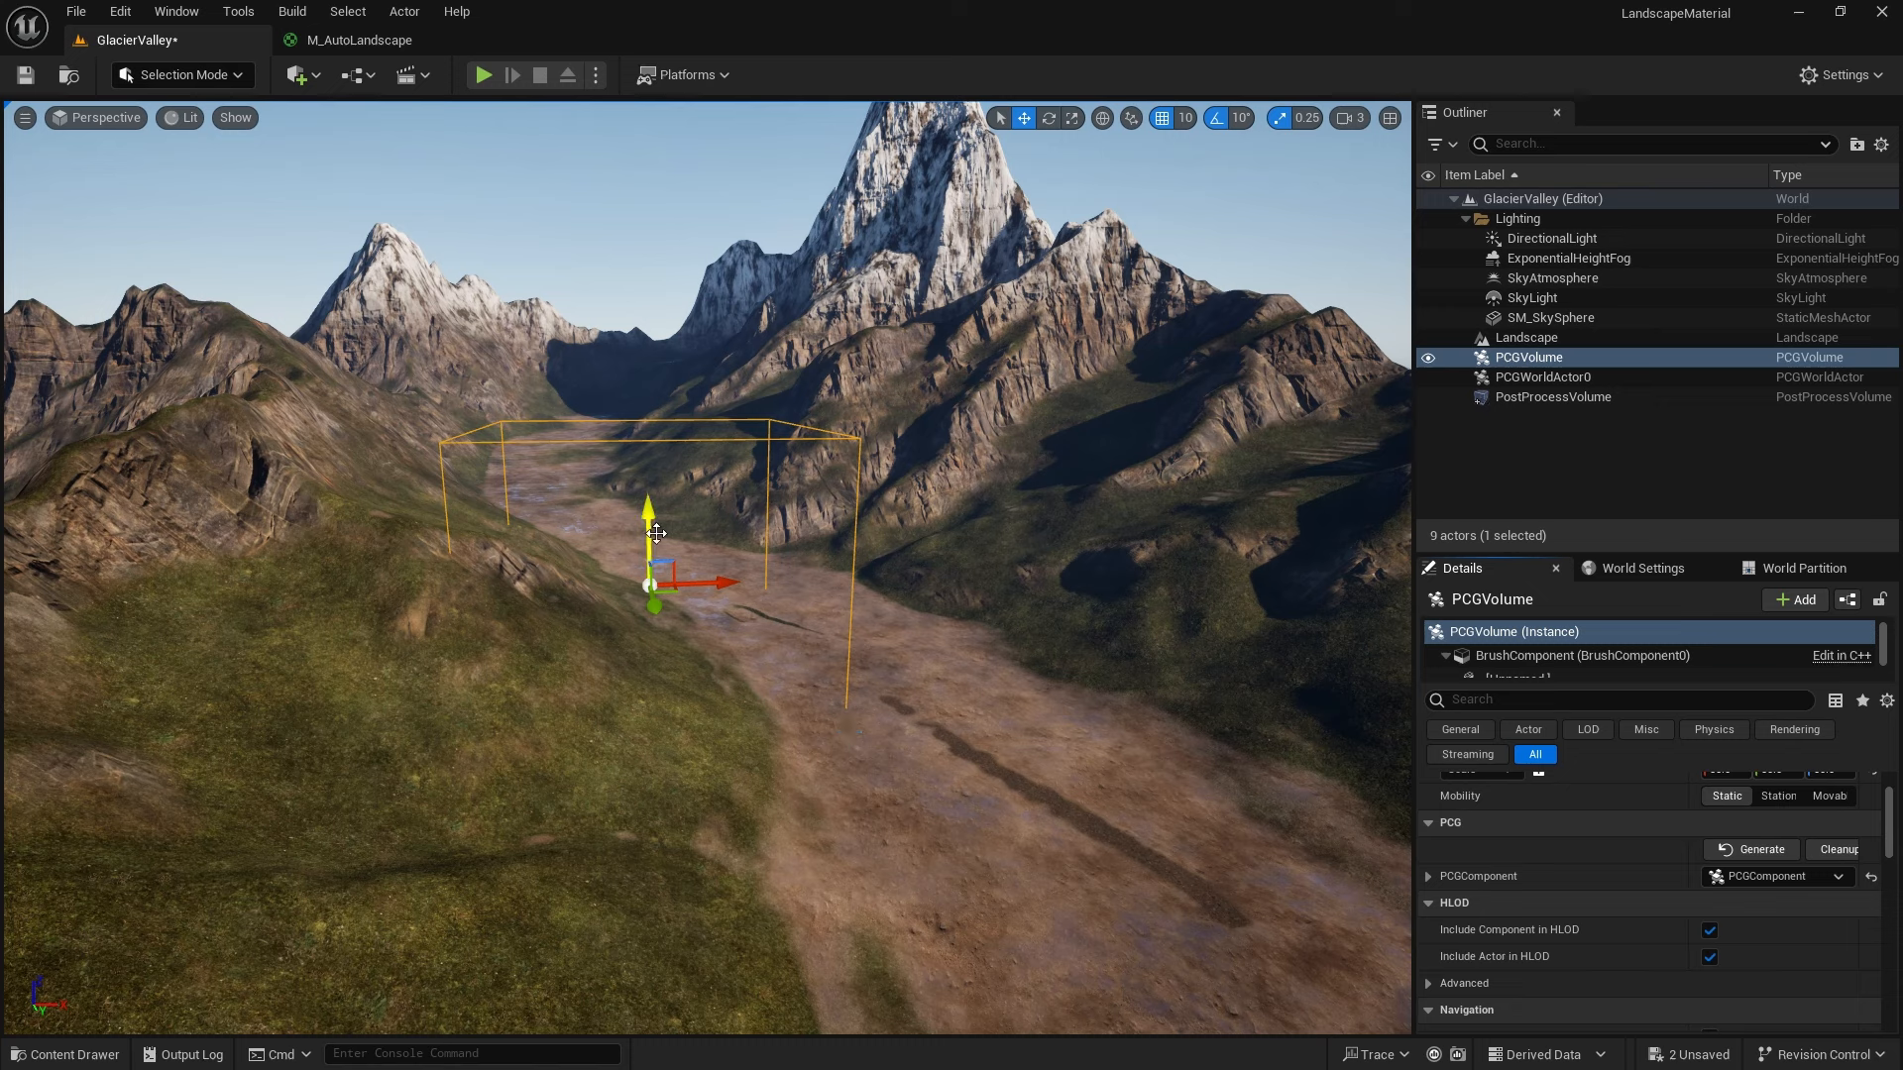
{"action": "left_click_drag", "start_coordinate": [732, 584], "coordinate": [1128, 575]}
{"action": "right_click_drag", "start_coordinate": [1134, 727], "coordinate": [607, 530]}
{"action": "left_click_drag", "start_coordinate": [732, 554], "coordinate": [1064, 601]}
{"action": "right_click_drag", "start_coordinate": [1041, 565], "coordinate": [1011, 624]}
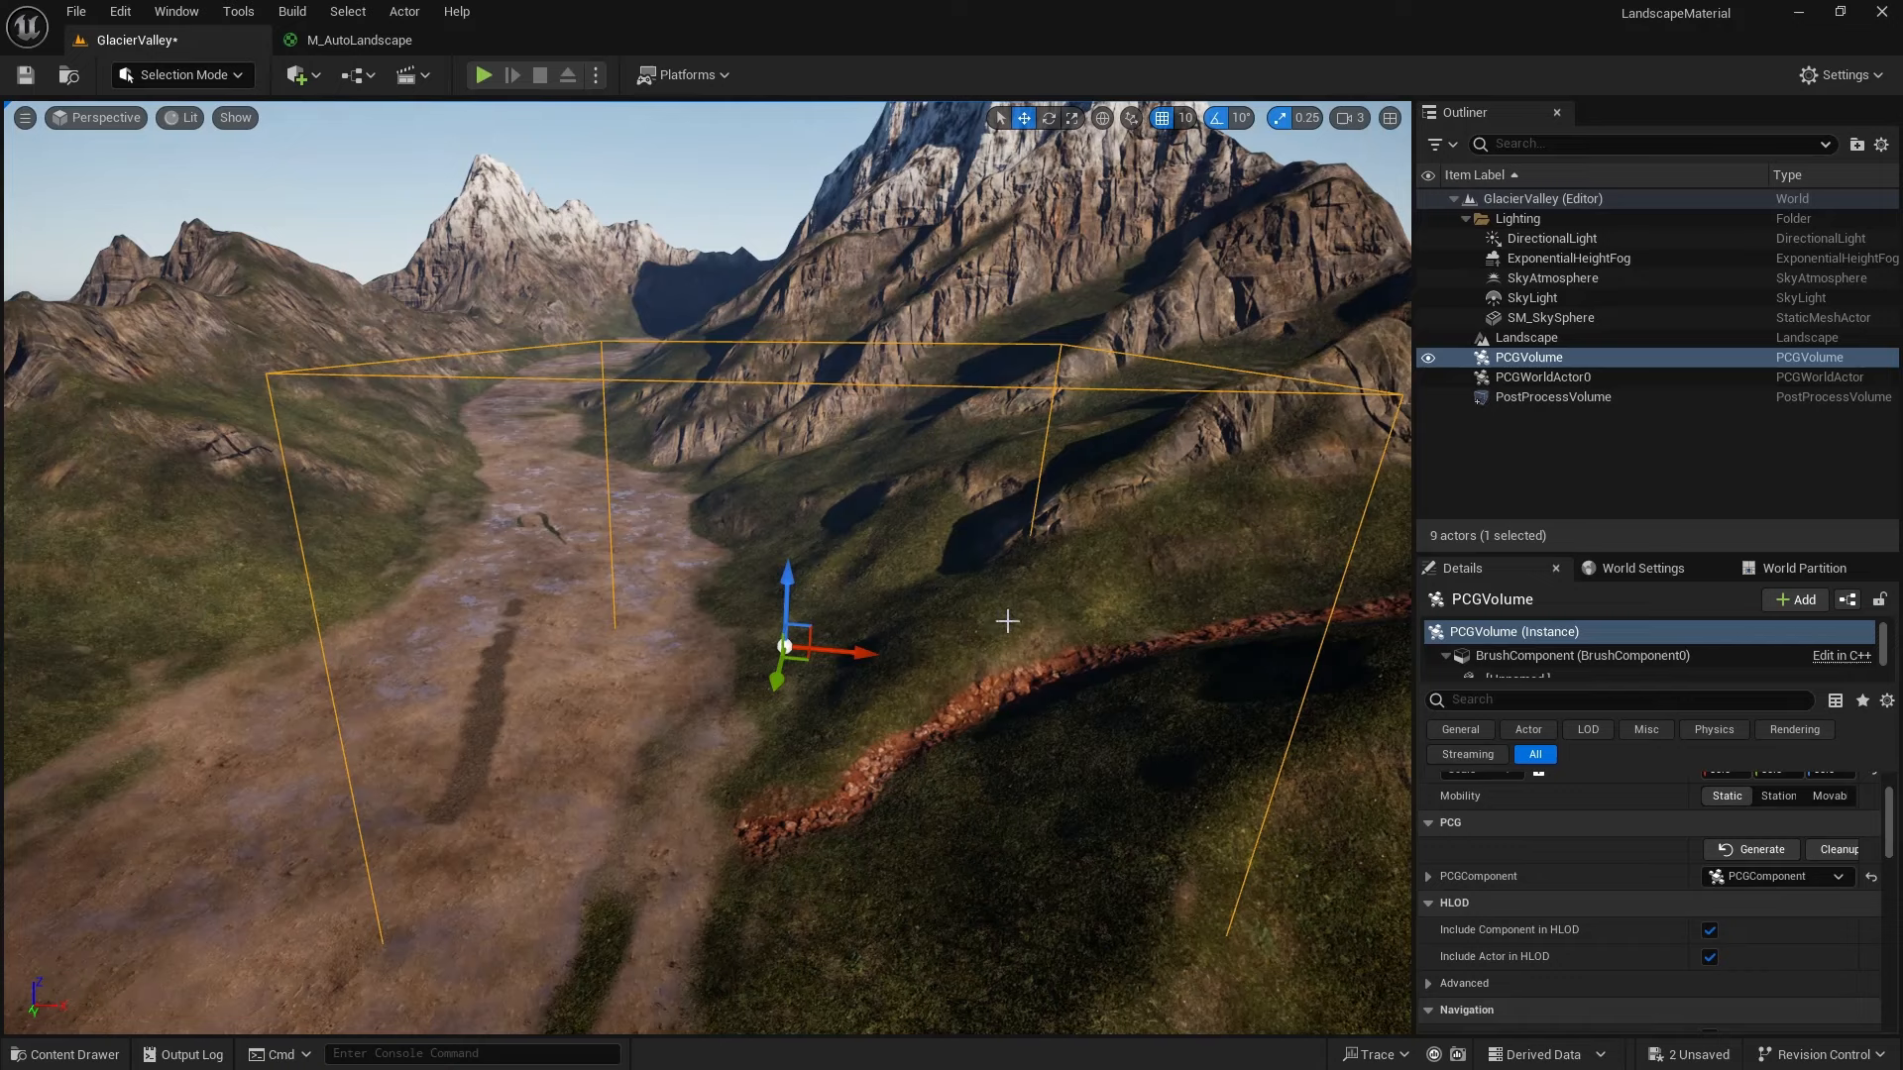
{"action": "left_click_drag", "start_coordinate": [871, 655], "coordinate": [982, 647]}
{"action": "right_click_drag", "start_coordinate": [1193, 680], "coordinate": [1248, 536]}
{"action": "right_click_drag", "start_coordinate": [810, 610], "coordinate": [768, 599]}
{"action": "mouse_move", "coordinate": [1051, 644]}
{"action": "right_mouse_down"}
{"action": "mouse_move", "coordinate": [1051, 664]}
{"action": "mouse_move", "coordinate": [1050, 645]}
{"action": "right_mouse_up"}
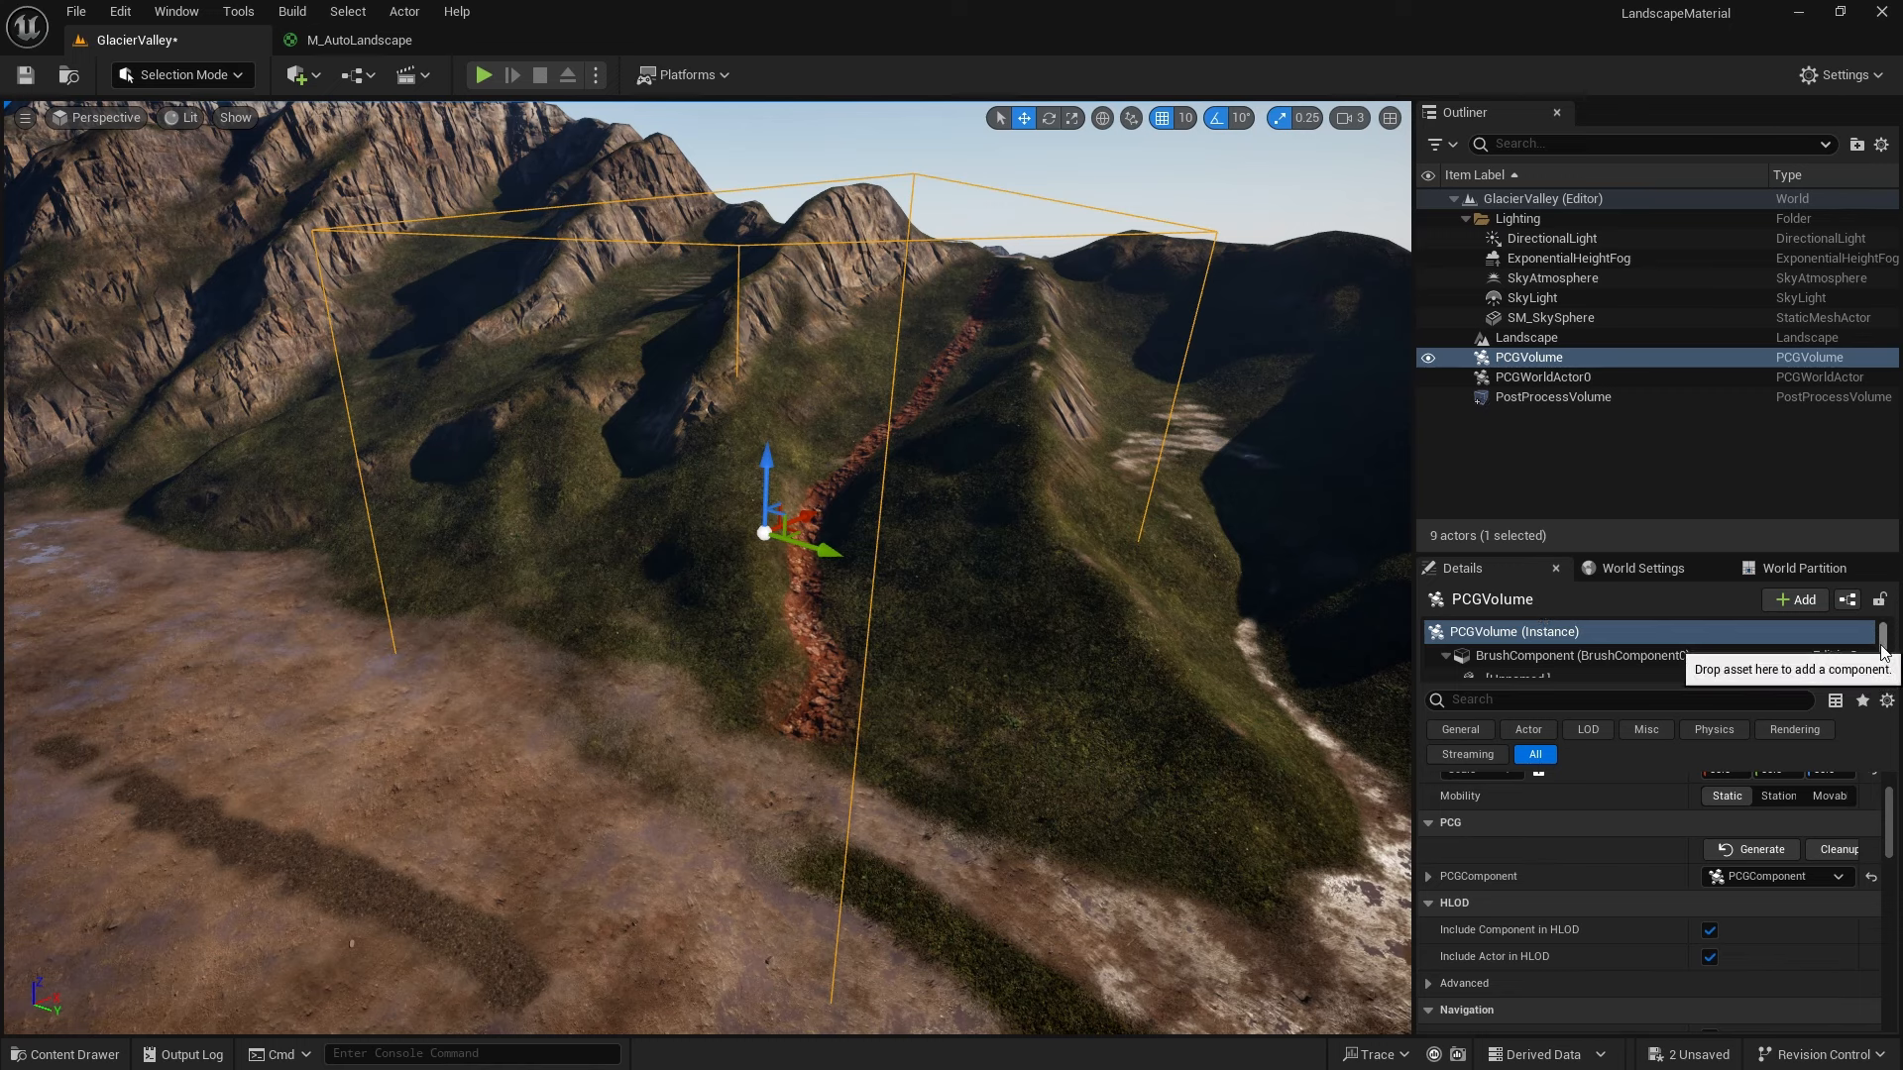
Open the PCG_Landscape graph assigned to the volume's PCGComponent
{"action": "scroll", "coordinate": [1751, 679], "scroll_direction": "down", "scroll_amount": 2}
{"action": "left_click", "coordinate": [1549, 668]}
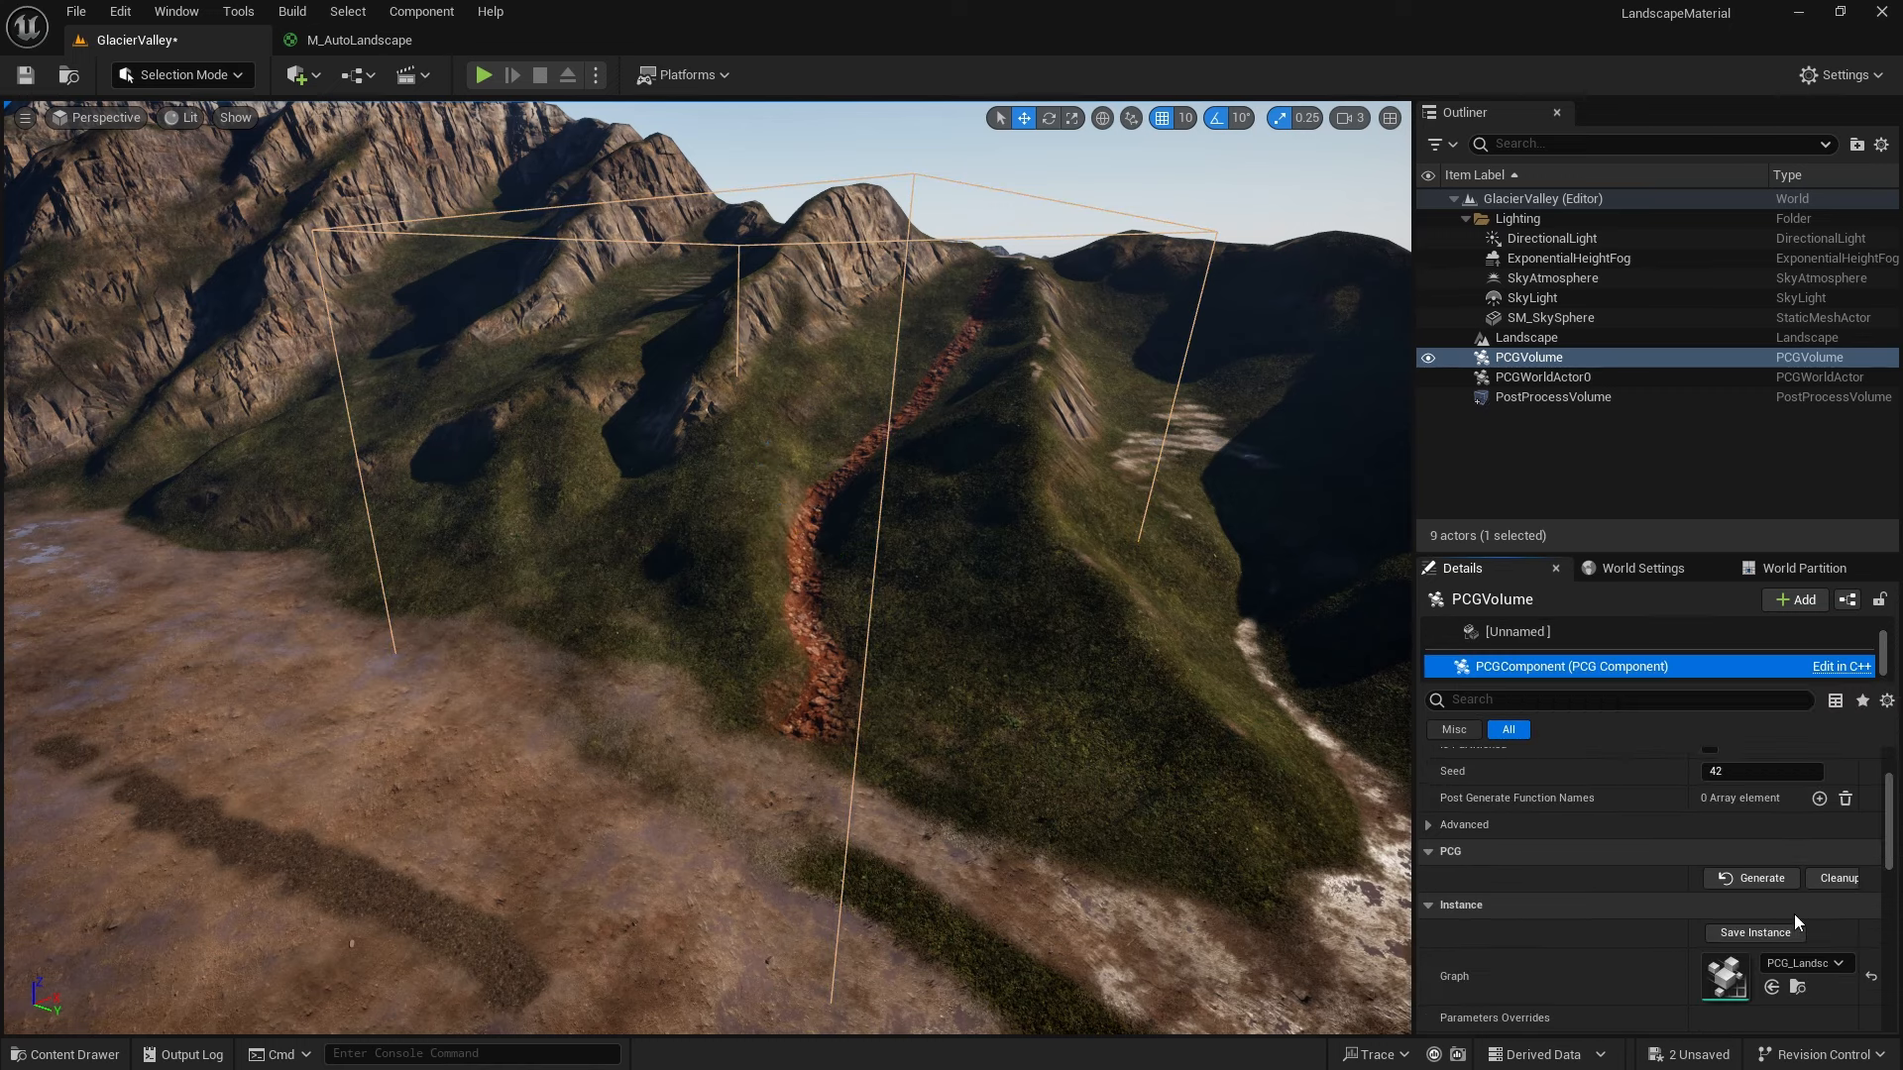
{"action": "left_click", "coordinate": [1799, 988]}
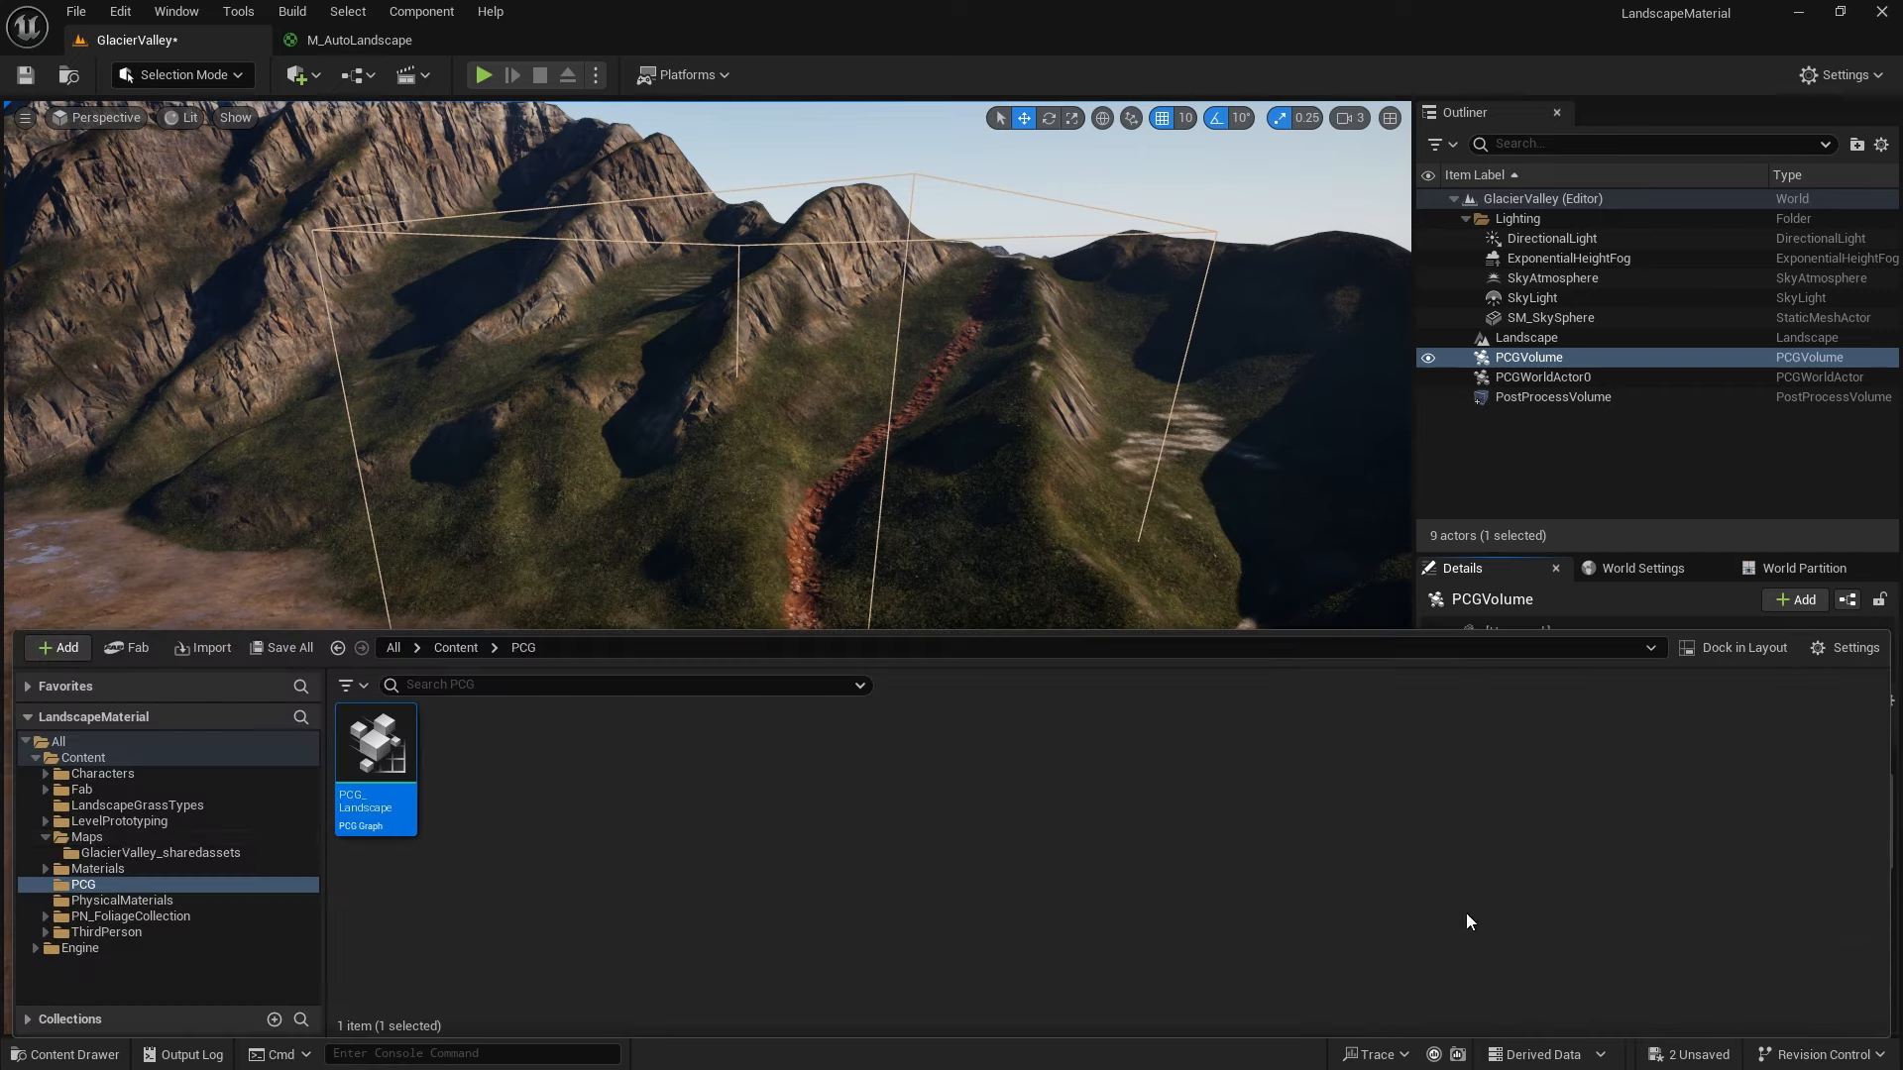
{"action": "double_click", "coordinate": [388, 747]}
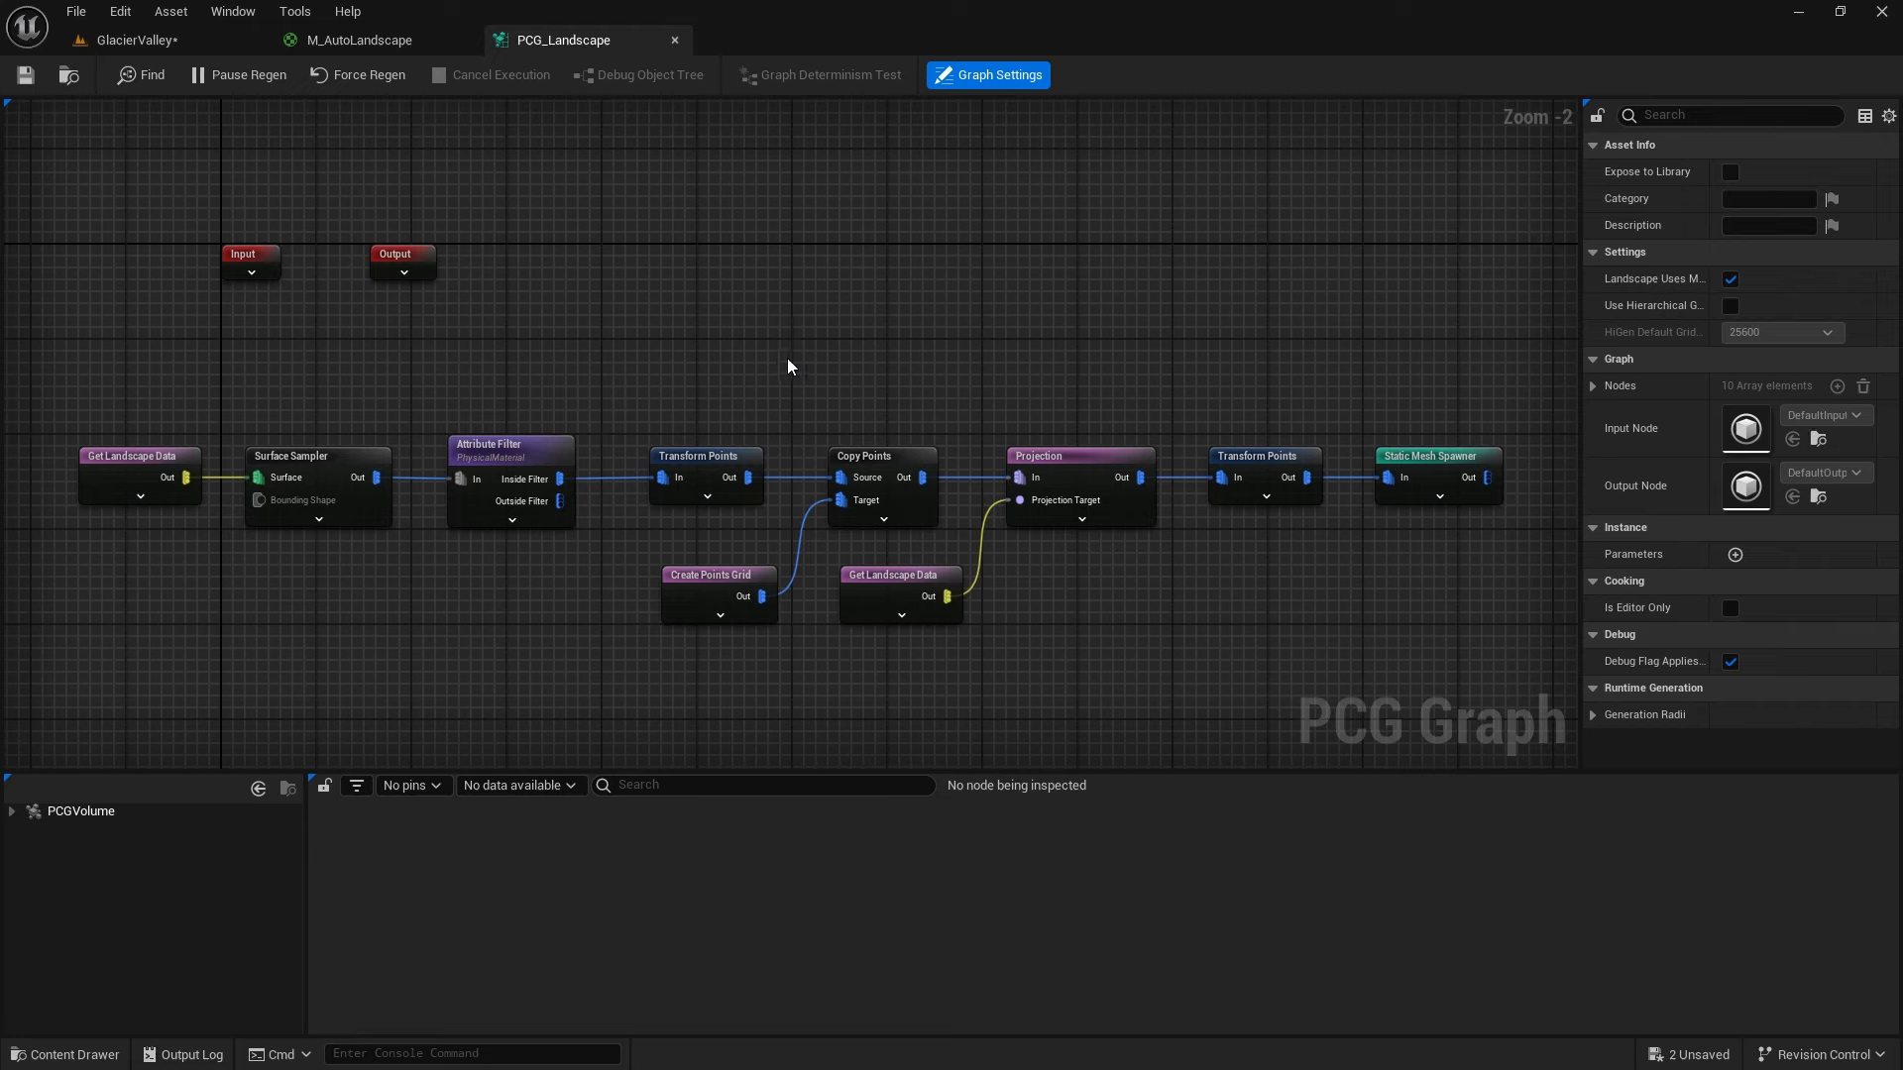
Group the first Get Landscape Data, Surface Sampler and Attribute Filter nodes in a comment titled "Get MidLow Layer"
{"action": "right_click_drag", "start_coordinate": [899, 353], "coordinate": [1070, 288]}
{"action": "scroll", "coordinate": [1041, 253], "scroll_direction": "down", "scroll_amount": 1}
{"action": "scroll", "coordinate": [1024, 301], "scroll_direction": "down", "scroll_amount": 2}
{"action": "scroll", "coordinate": [1044, 329], "scroll_direction": "up", "scroll_amount": 2}
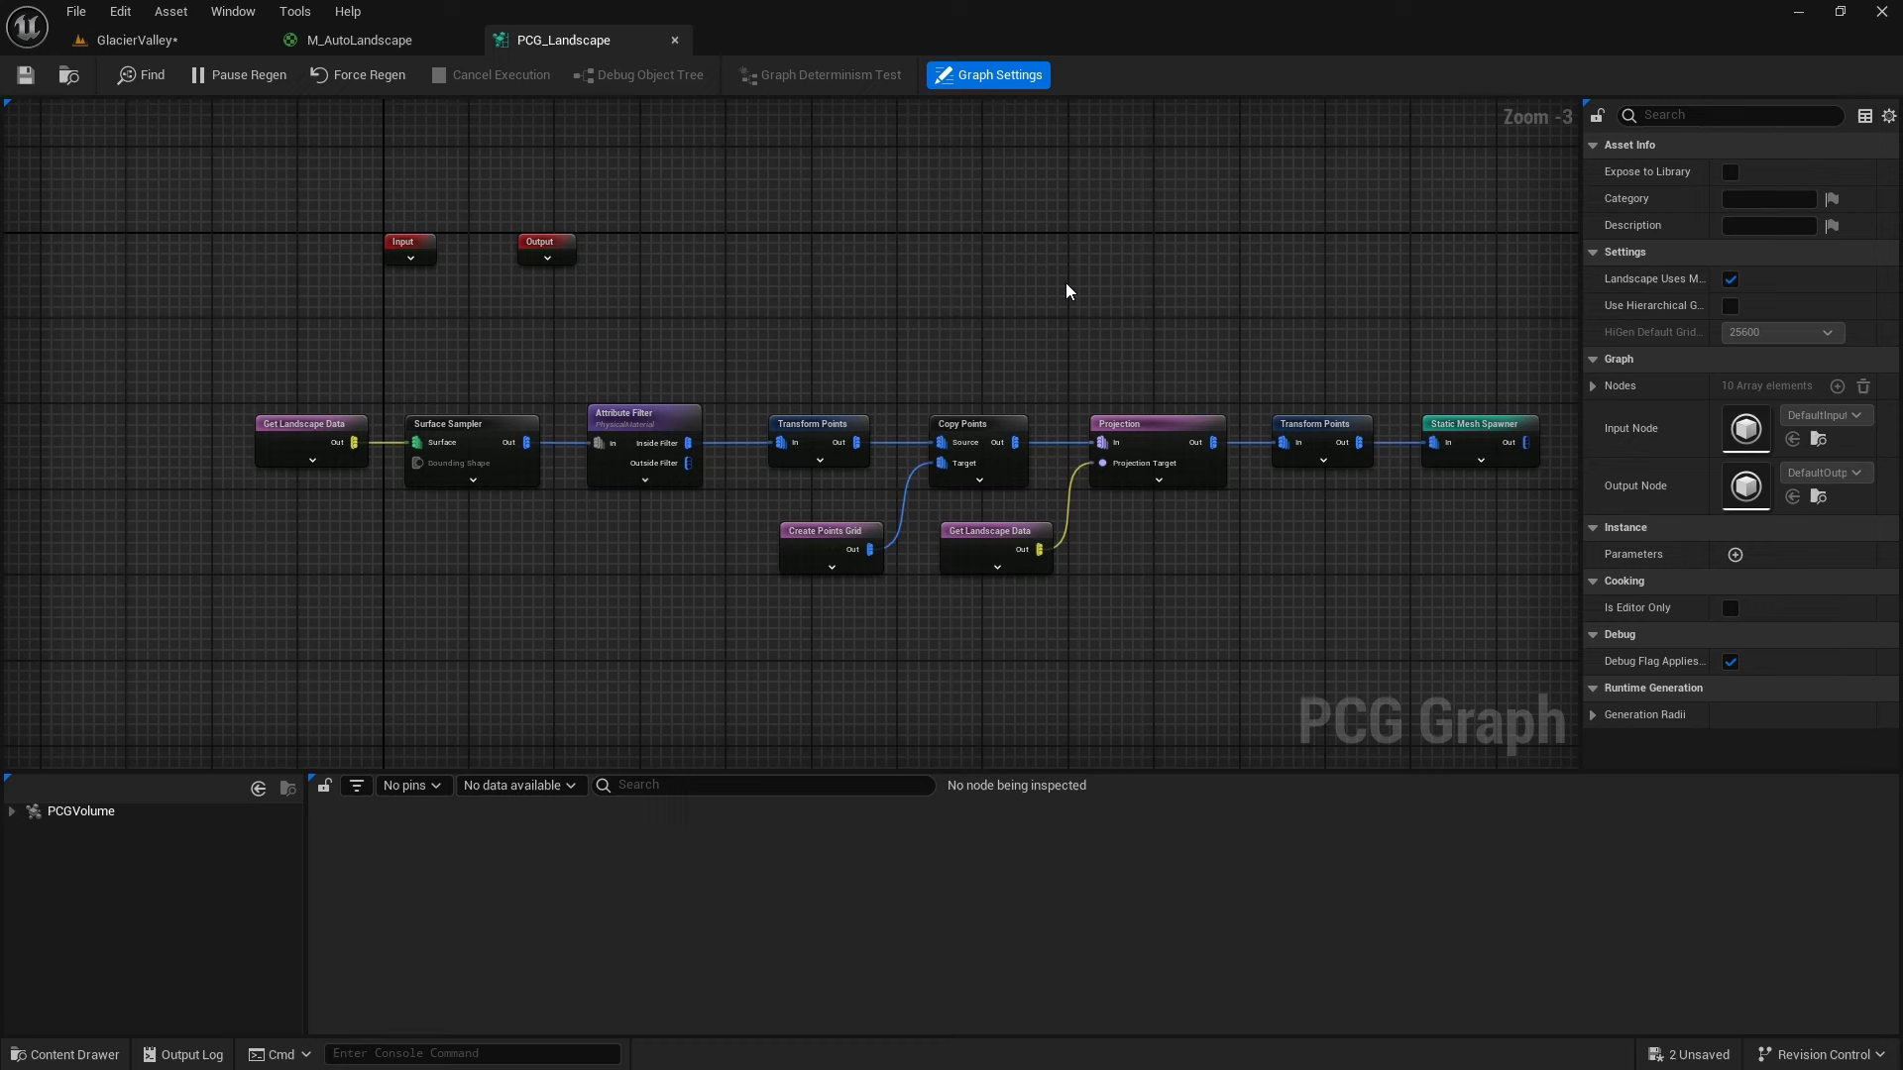
{"action": "right_click_drag", "start_coordinate": [1066, 305], "coordinate": [1217, 266]}
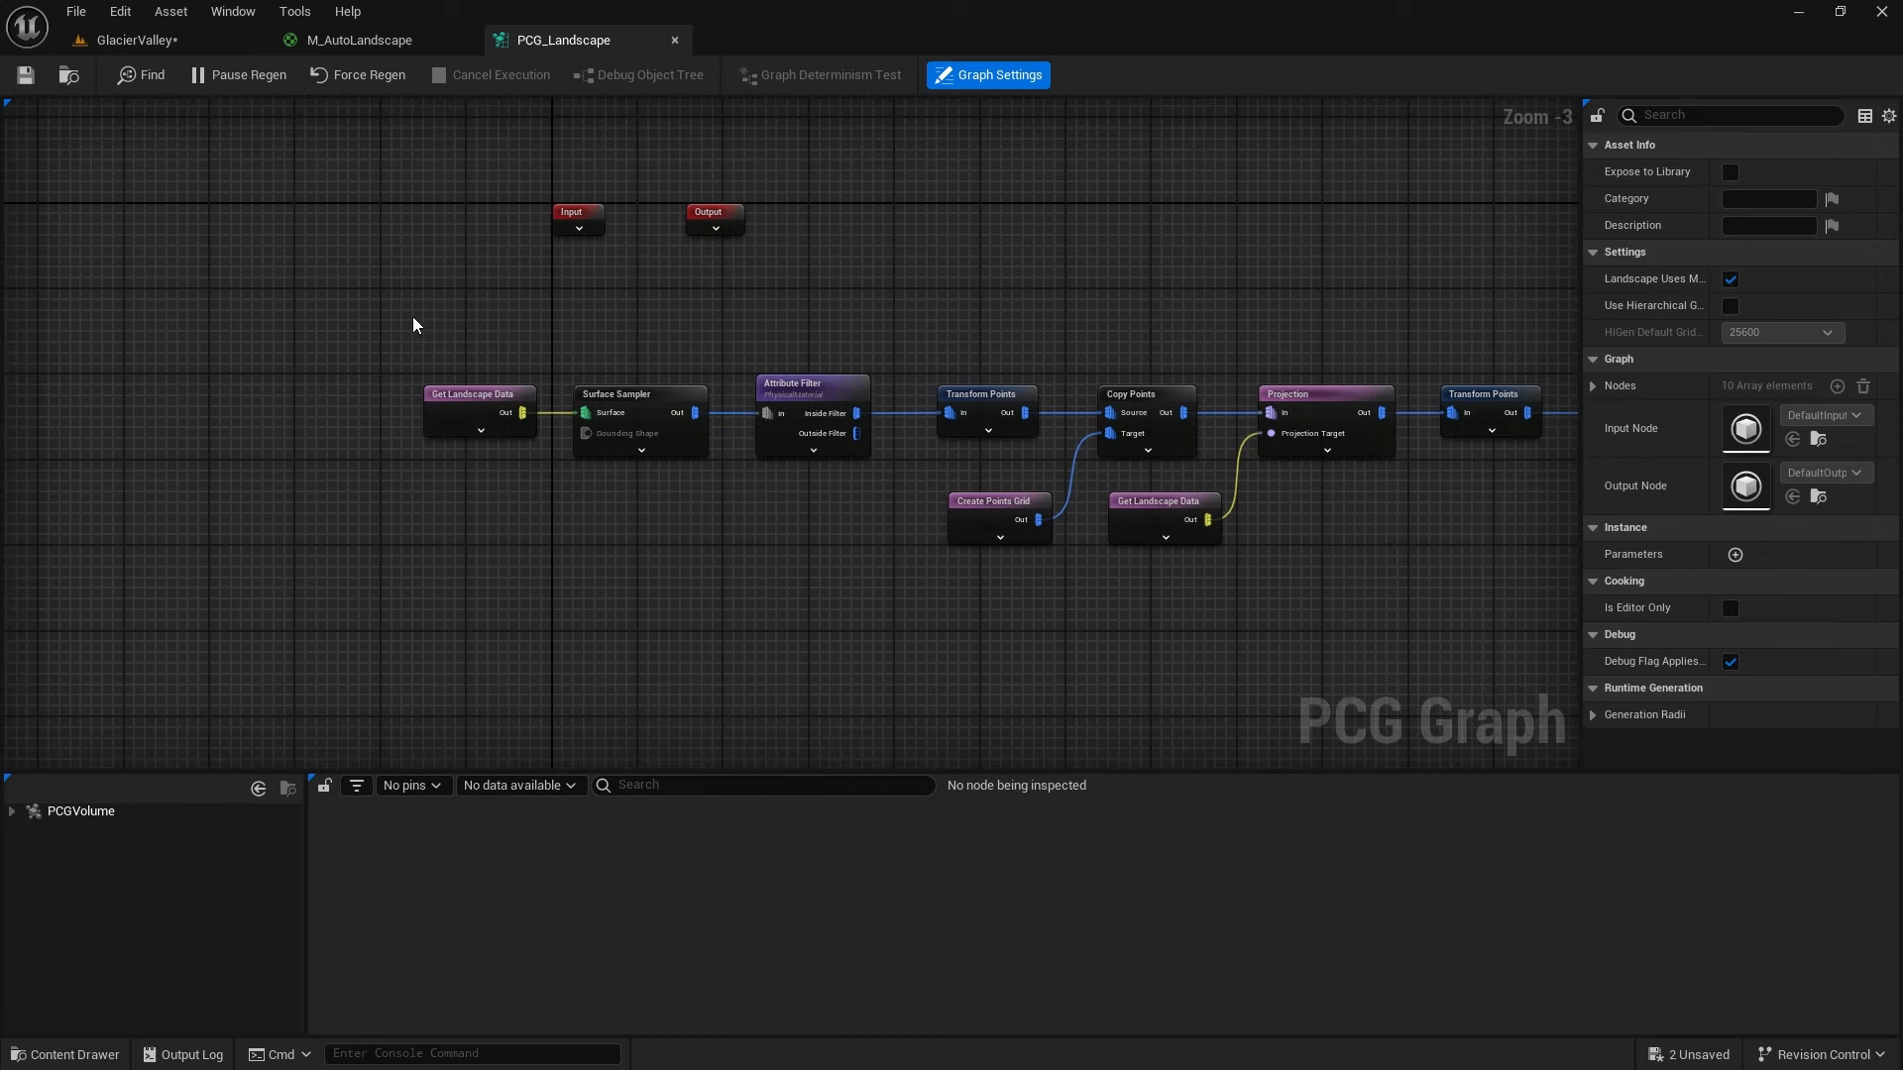
{"action": "left_click_drag", "start_coordinate": [397, 319], "coordinate": [896, 498]}
{"action": "key", "text": "c"}
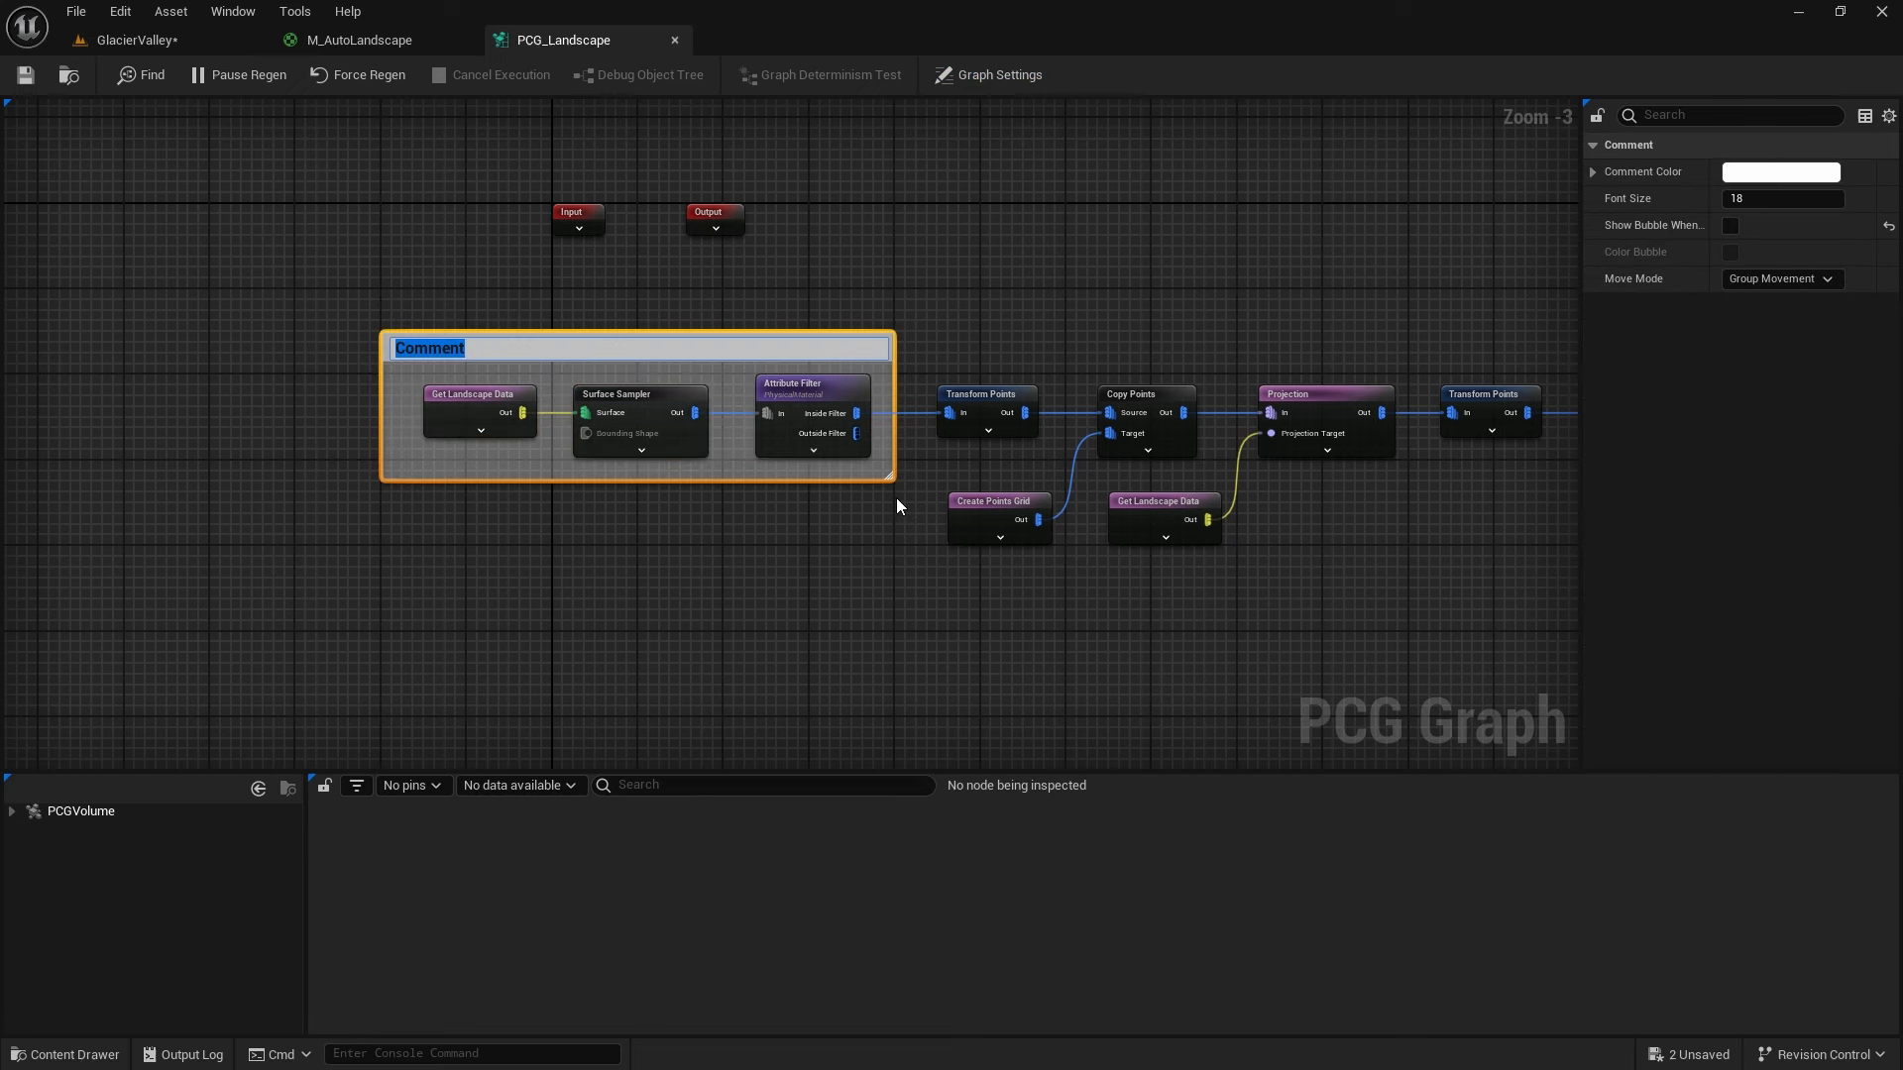
{"action": "type", "text": "Get MidLow Layer"}
{"action": "key", "text": "Return"}
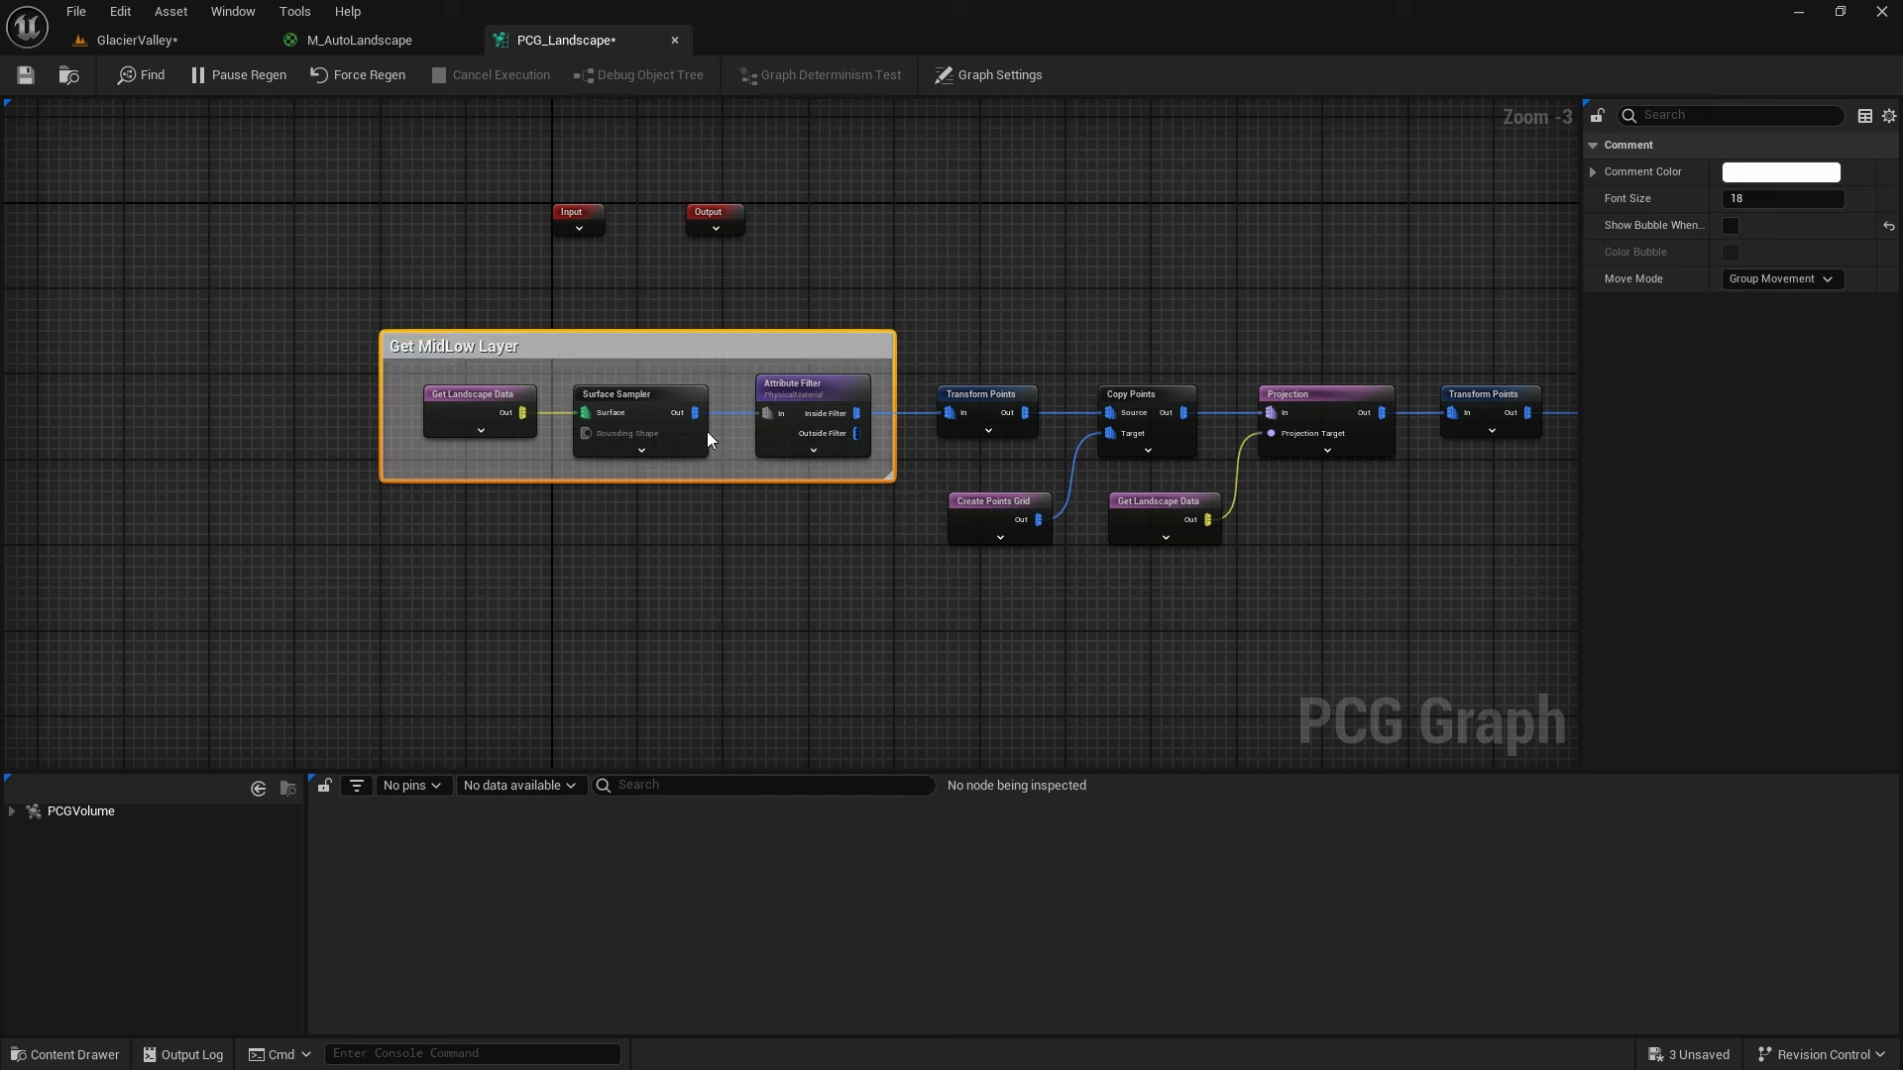
Group the nodes from the first to the second Transform Points in a comment titled "Spawn Grass Clumps"
{"action": "right_click_drag", "start_coordinate": [1112, 325], "coordinate": [671, 212]}
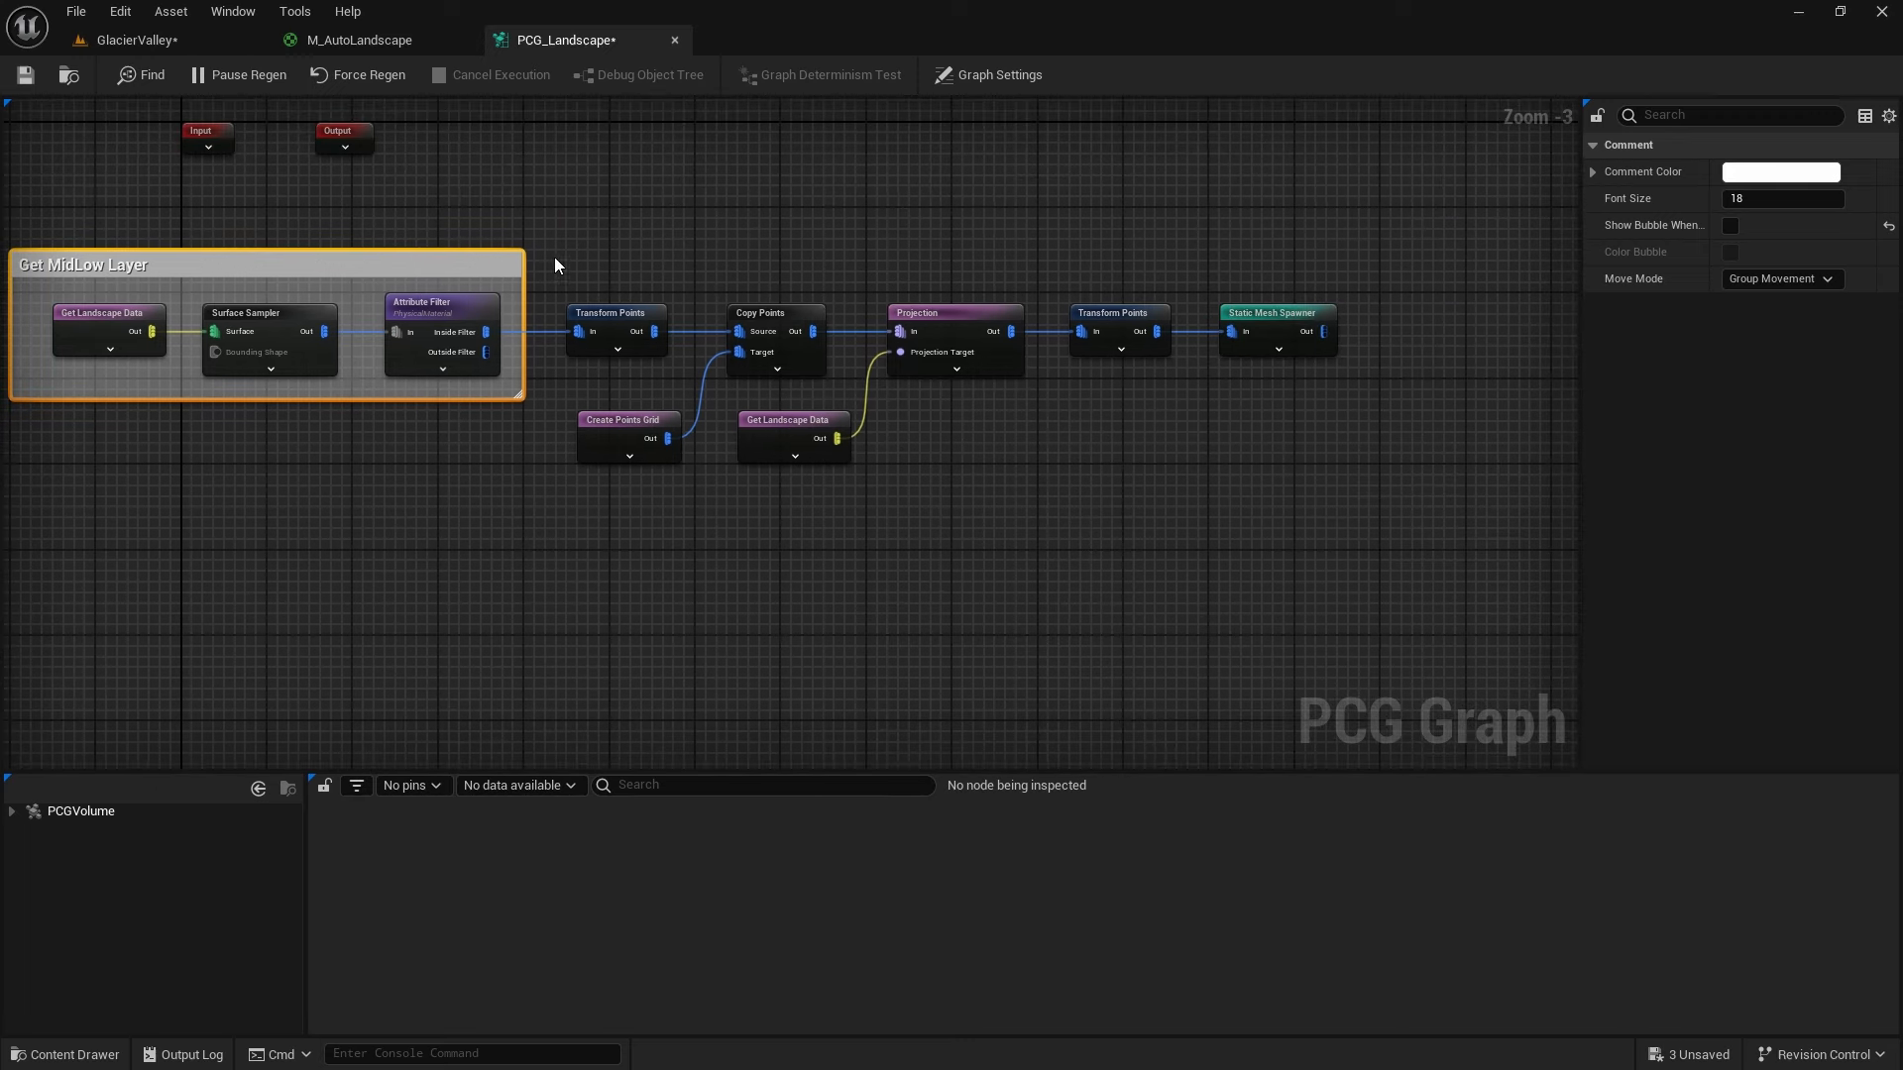
{"action": "left_click_drag", "start_coordinate": [553, 260], "coordinate": [1195, 499]}
{"action": "key", "text": "c"}
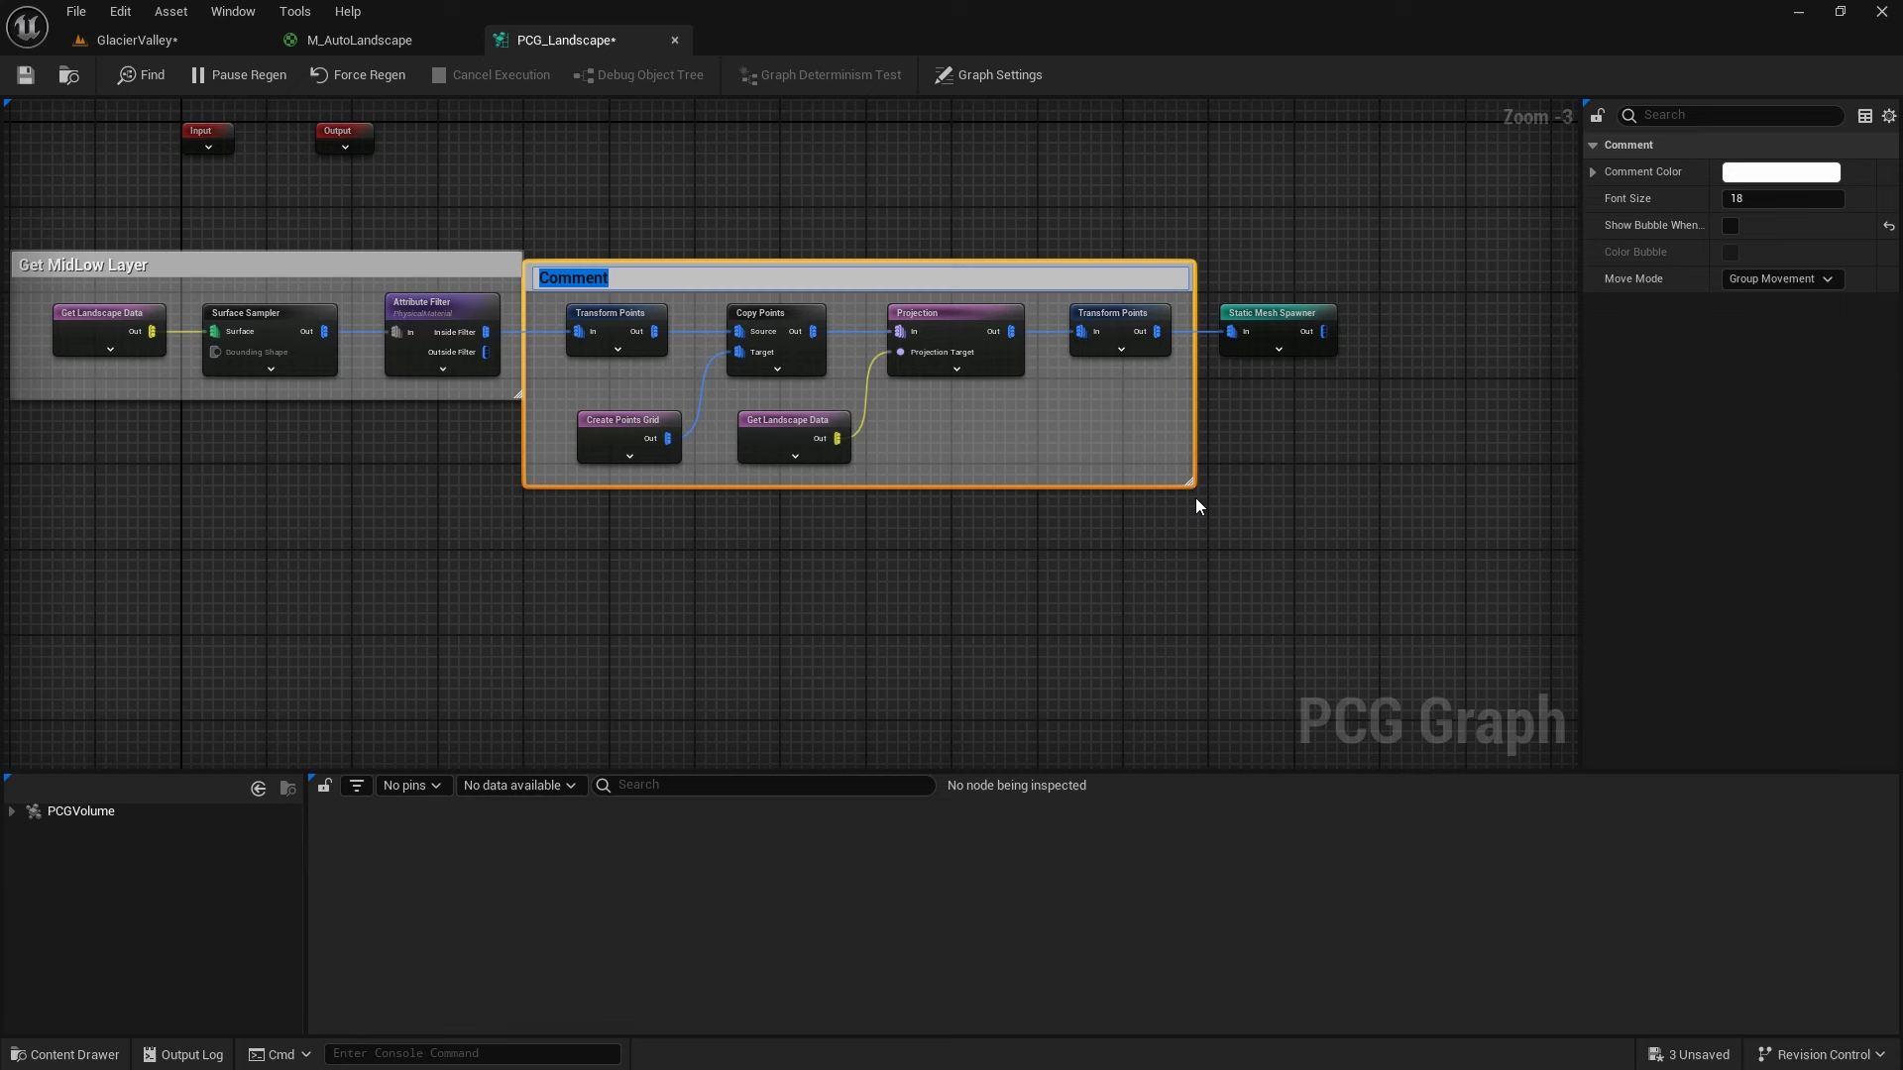
{"action": "type", "text": "Spawn Grass Clump"}
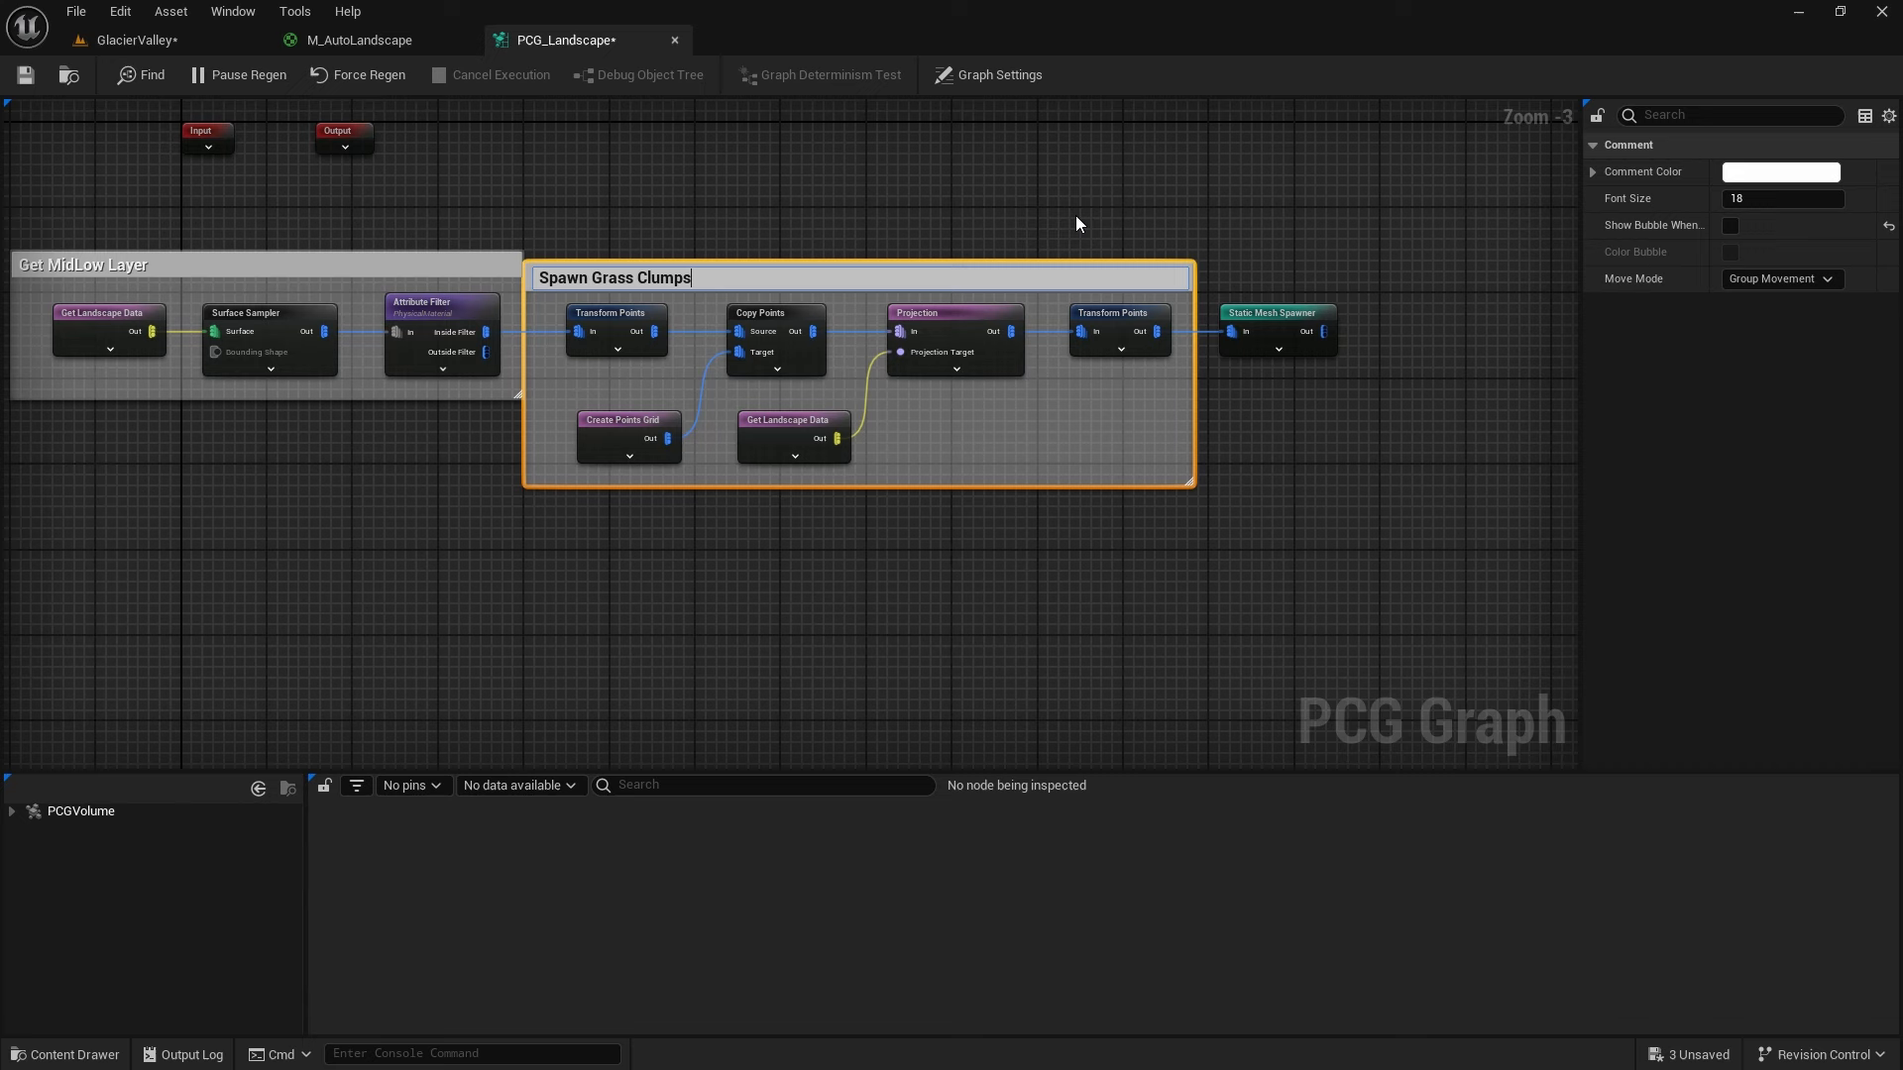
{"action": "type", "text": "s"}
{"action": "key", "text": "Return"}
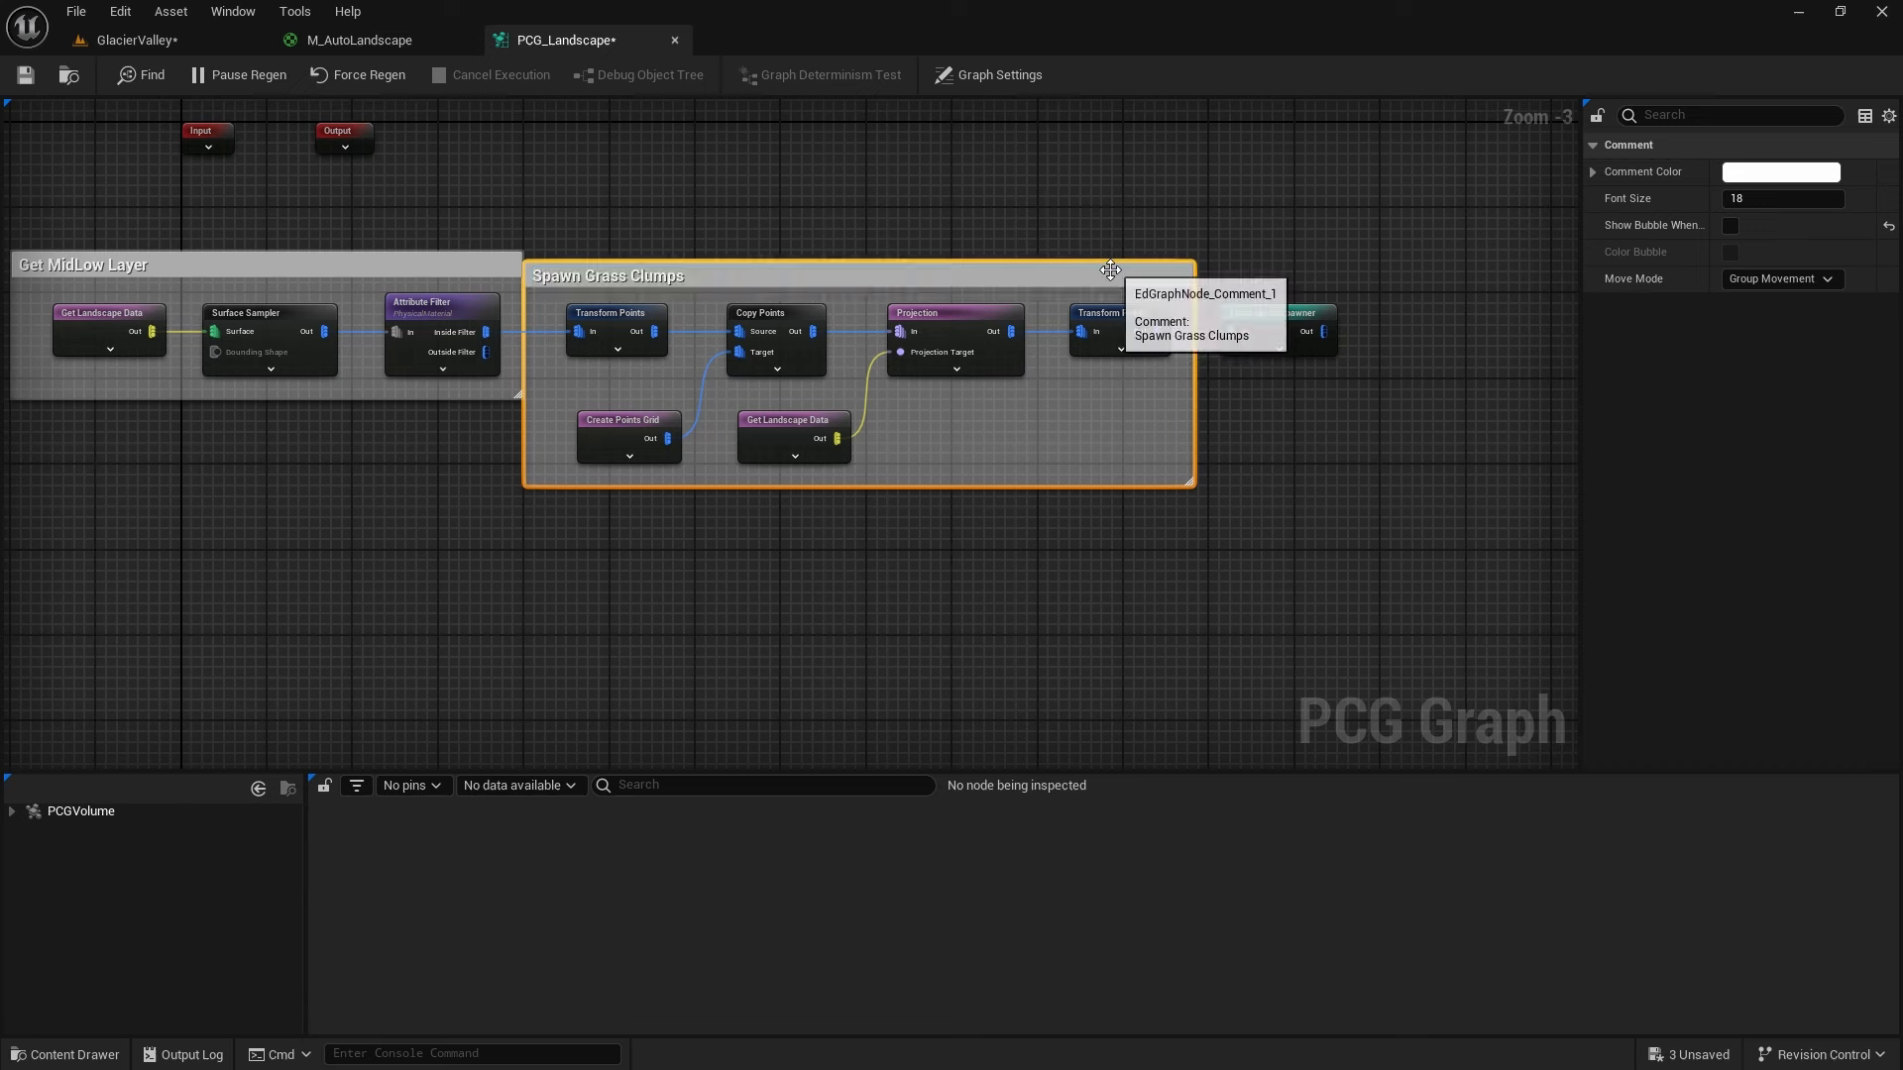
Space out the Spawn Grass Clumps comment group and the Static Mesh Spawner node so they stand apart
{"action": "left_click_drag", "start_coordinate": [1113, 269], "coordinate": [1135, 269]}
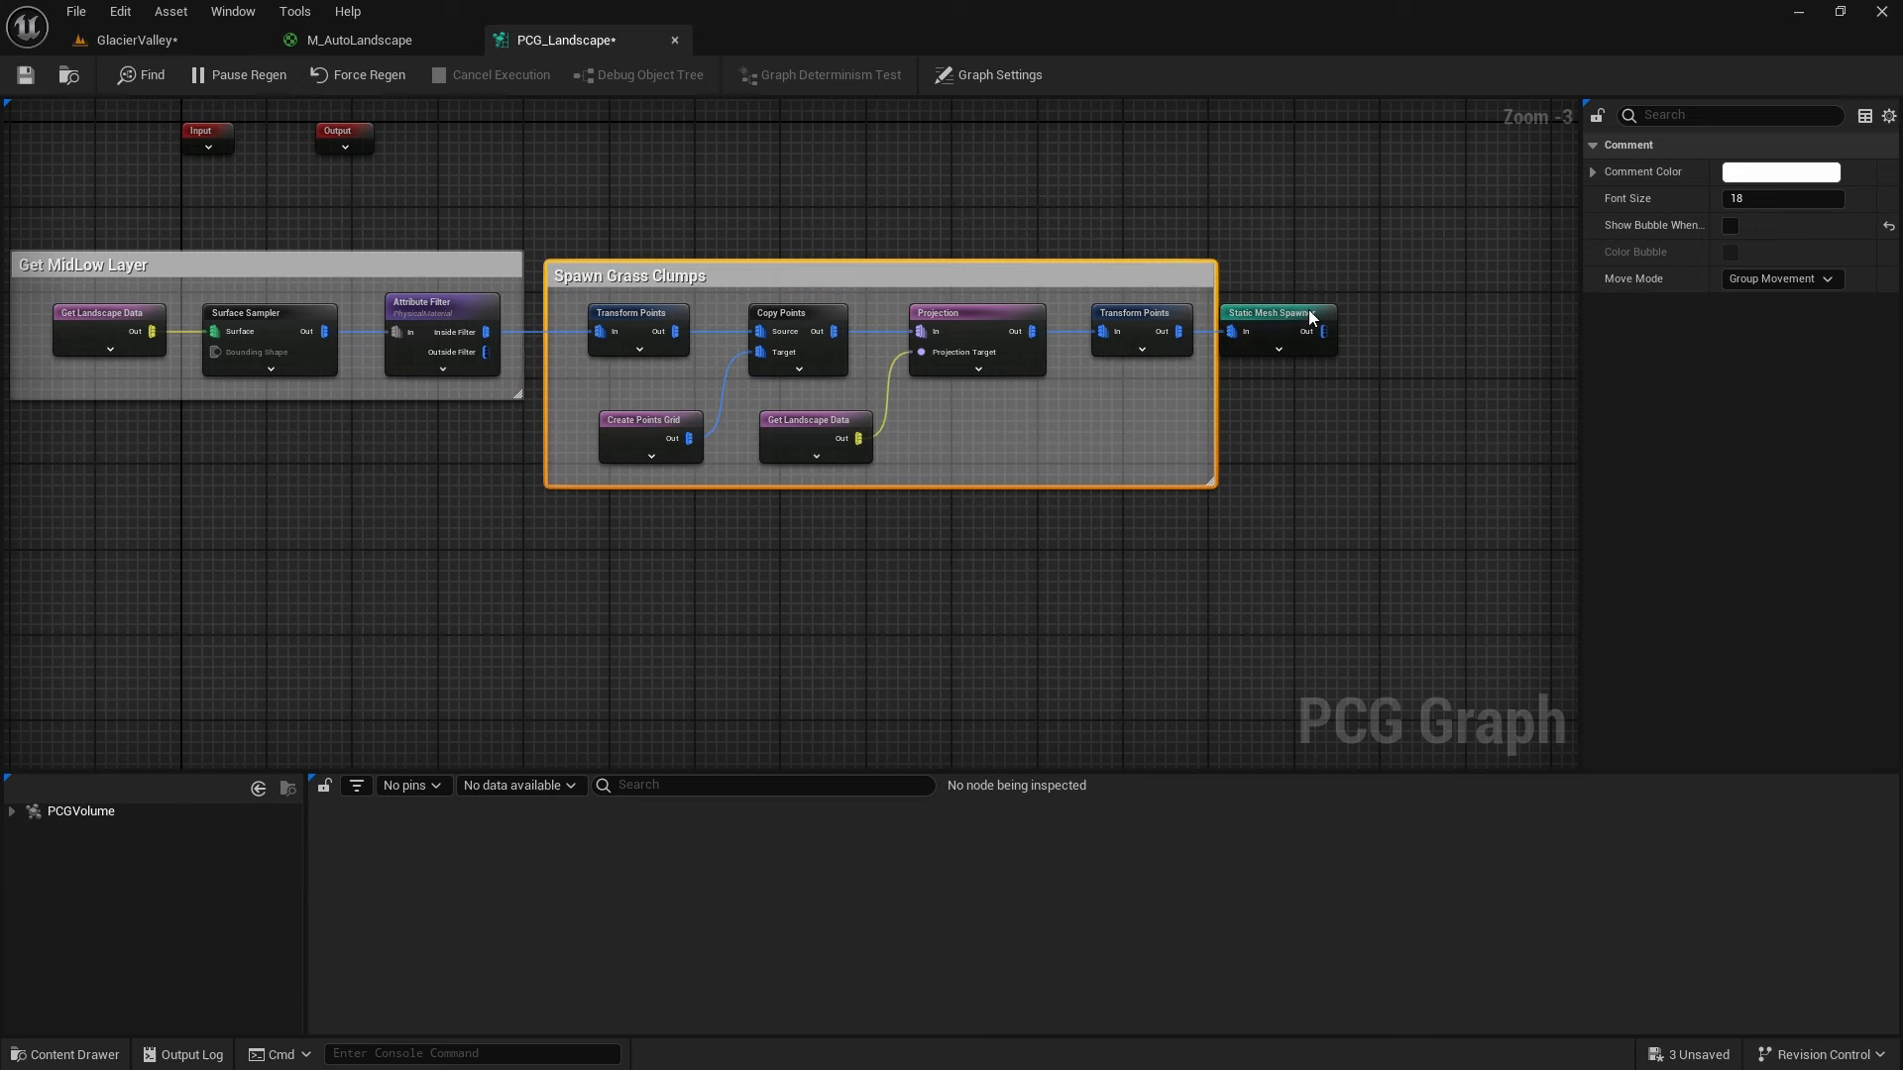
{"action": "left_click_drag", "start_coordinate": [1308, 312], "coordinate": [1361, 312]}
{"action": "right_click_drag", "start_coordinate": [1348, 401], "coordinate": [1446, 336]}
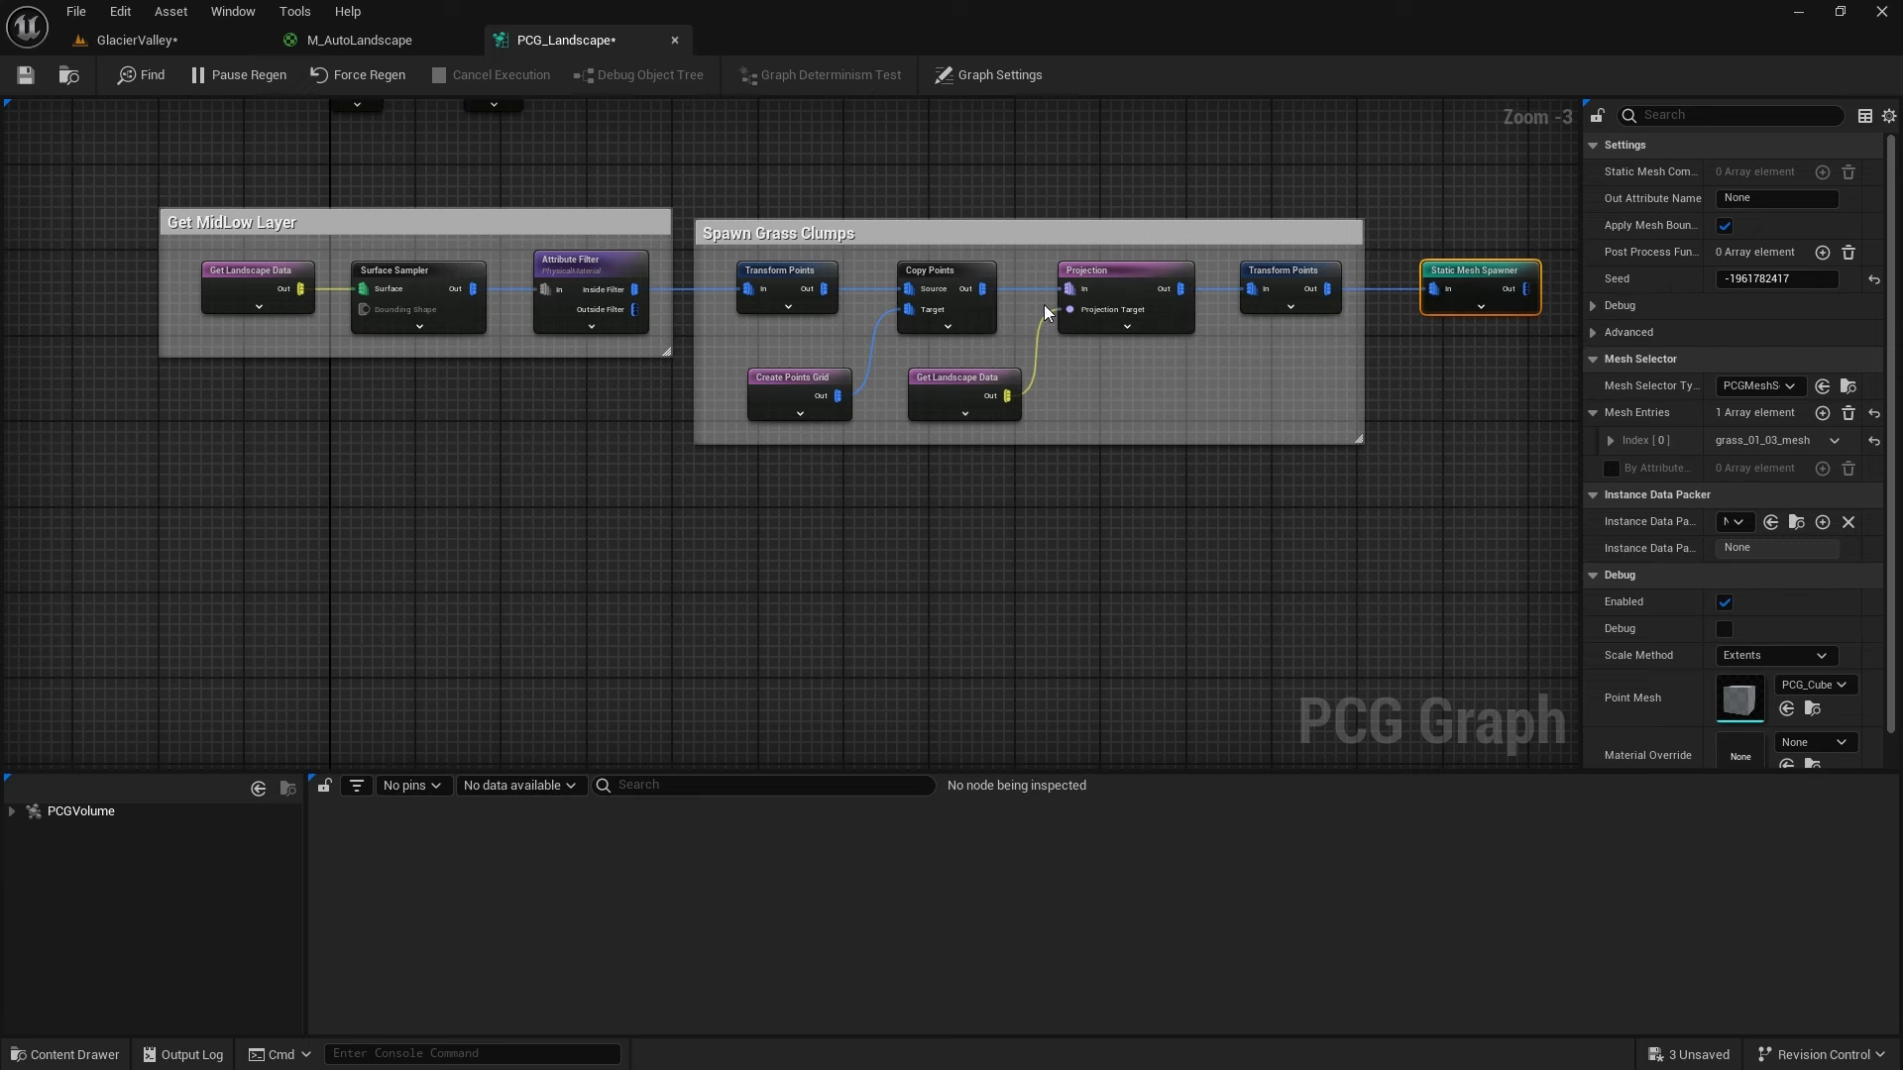
Duplicate the Surface Sampler, place the copy below the Get MidLow Layer group, and feed it from that group's Get Landscape Data
{"action": "right_click_drag", "start_coordinate": [942, 518], "coordinate": [1074, 446]}
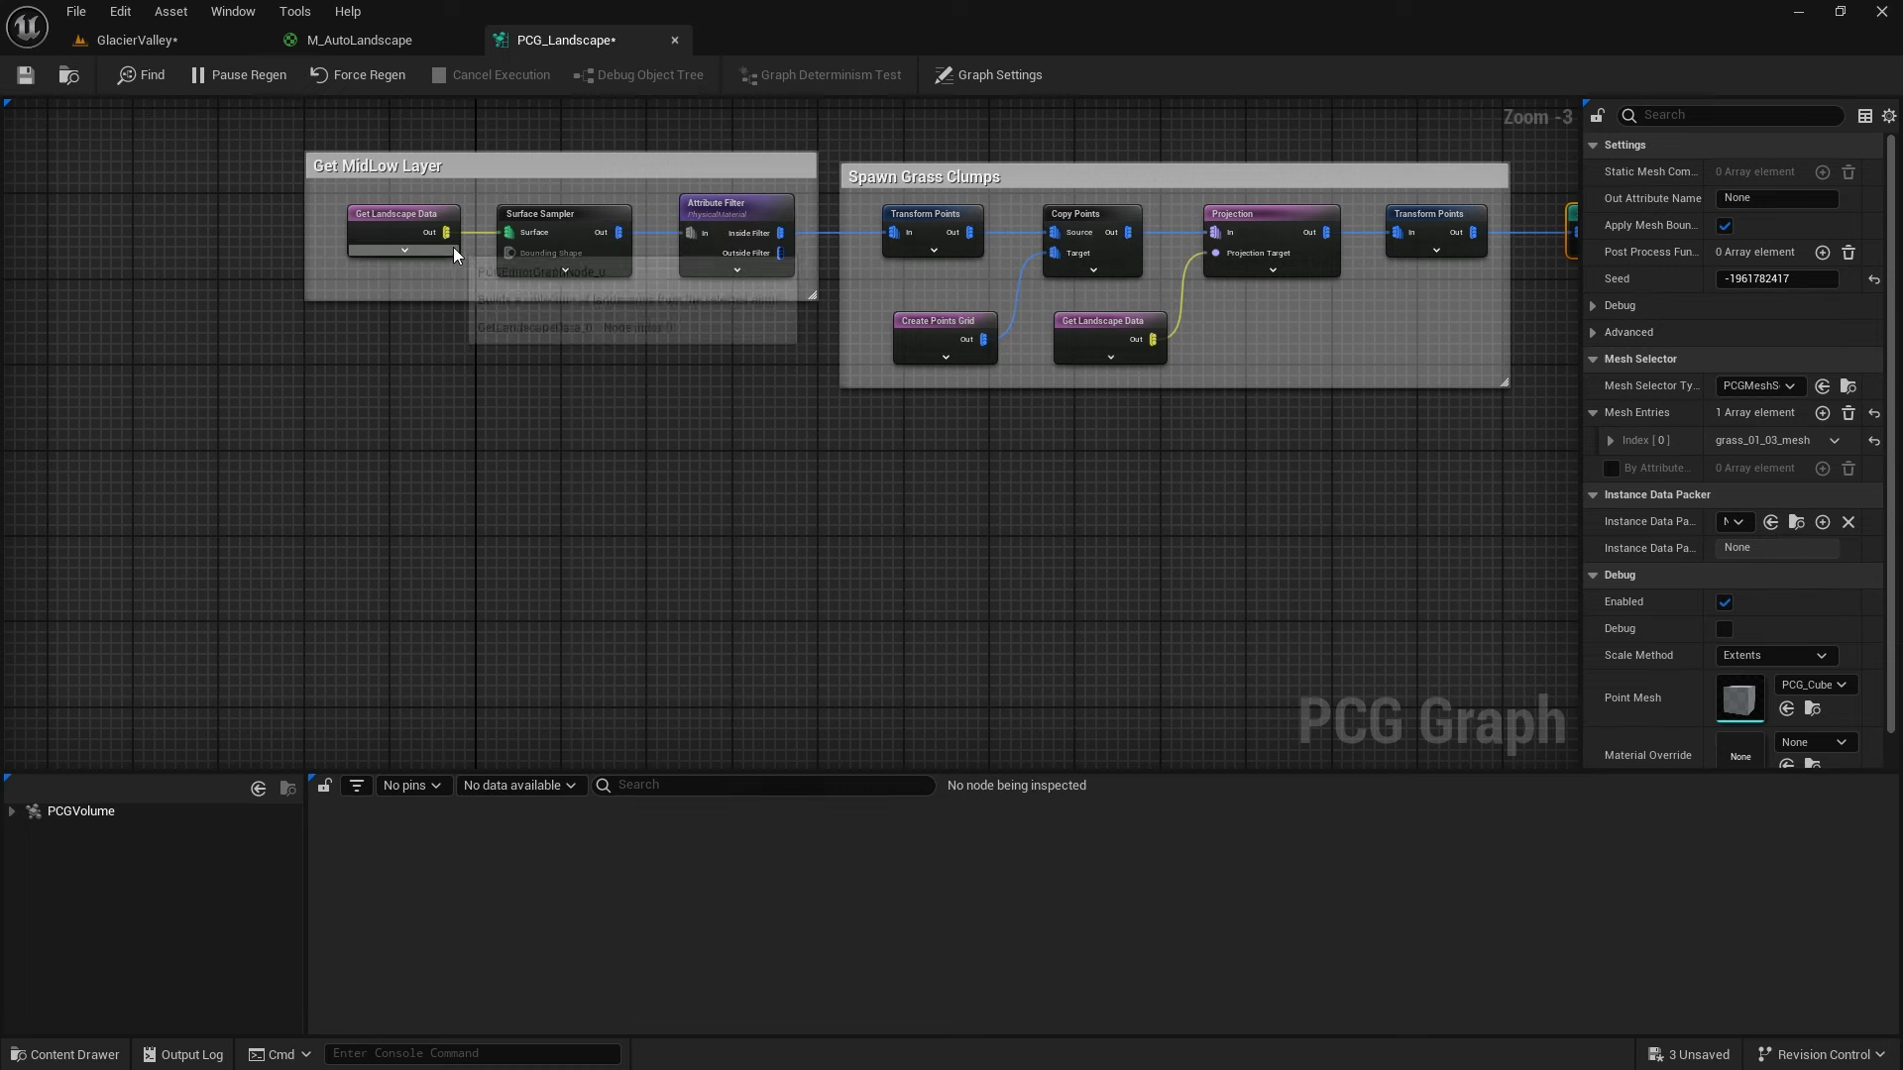
{"action": "left_click", "coordinate": [555, 212]}
{"action": "key", "text": "ctrl+d"}
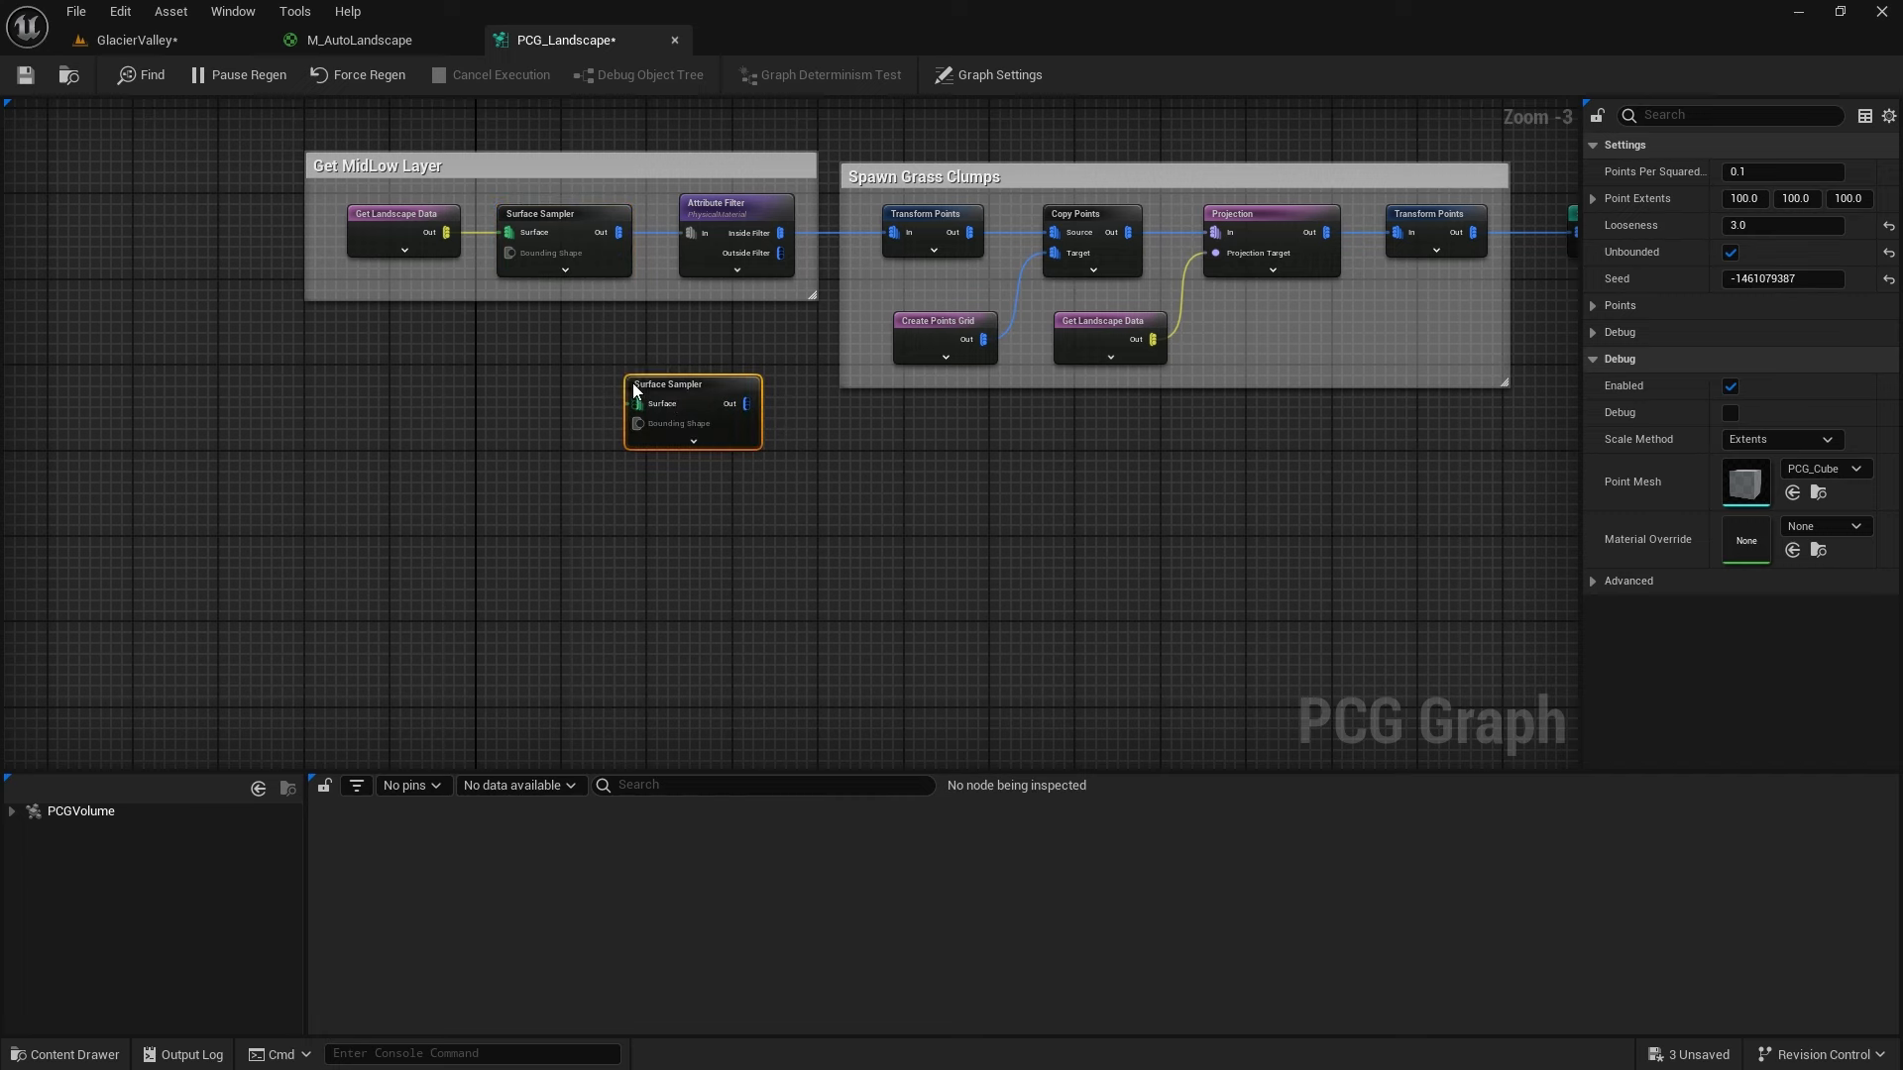
{"action": "left_click_drag", "start_coordinate": [683, 383], "coordinate": [575, 429]}
{"action": "left_click_drag", "start_coordinate": [447, 231], "coordinate": [532, 447]}
{"action": "right_click_drag", "start_coordinate": [733, 361], "coordinate": [921, 232]}
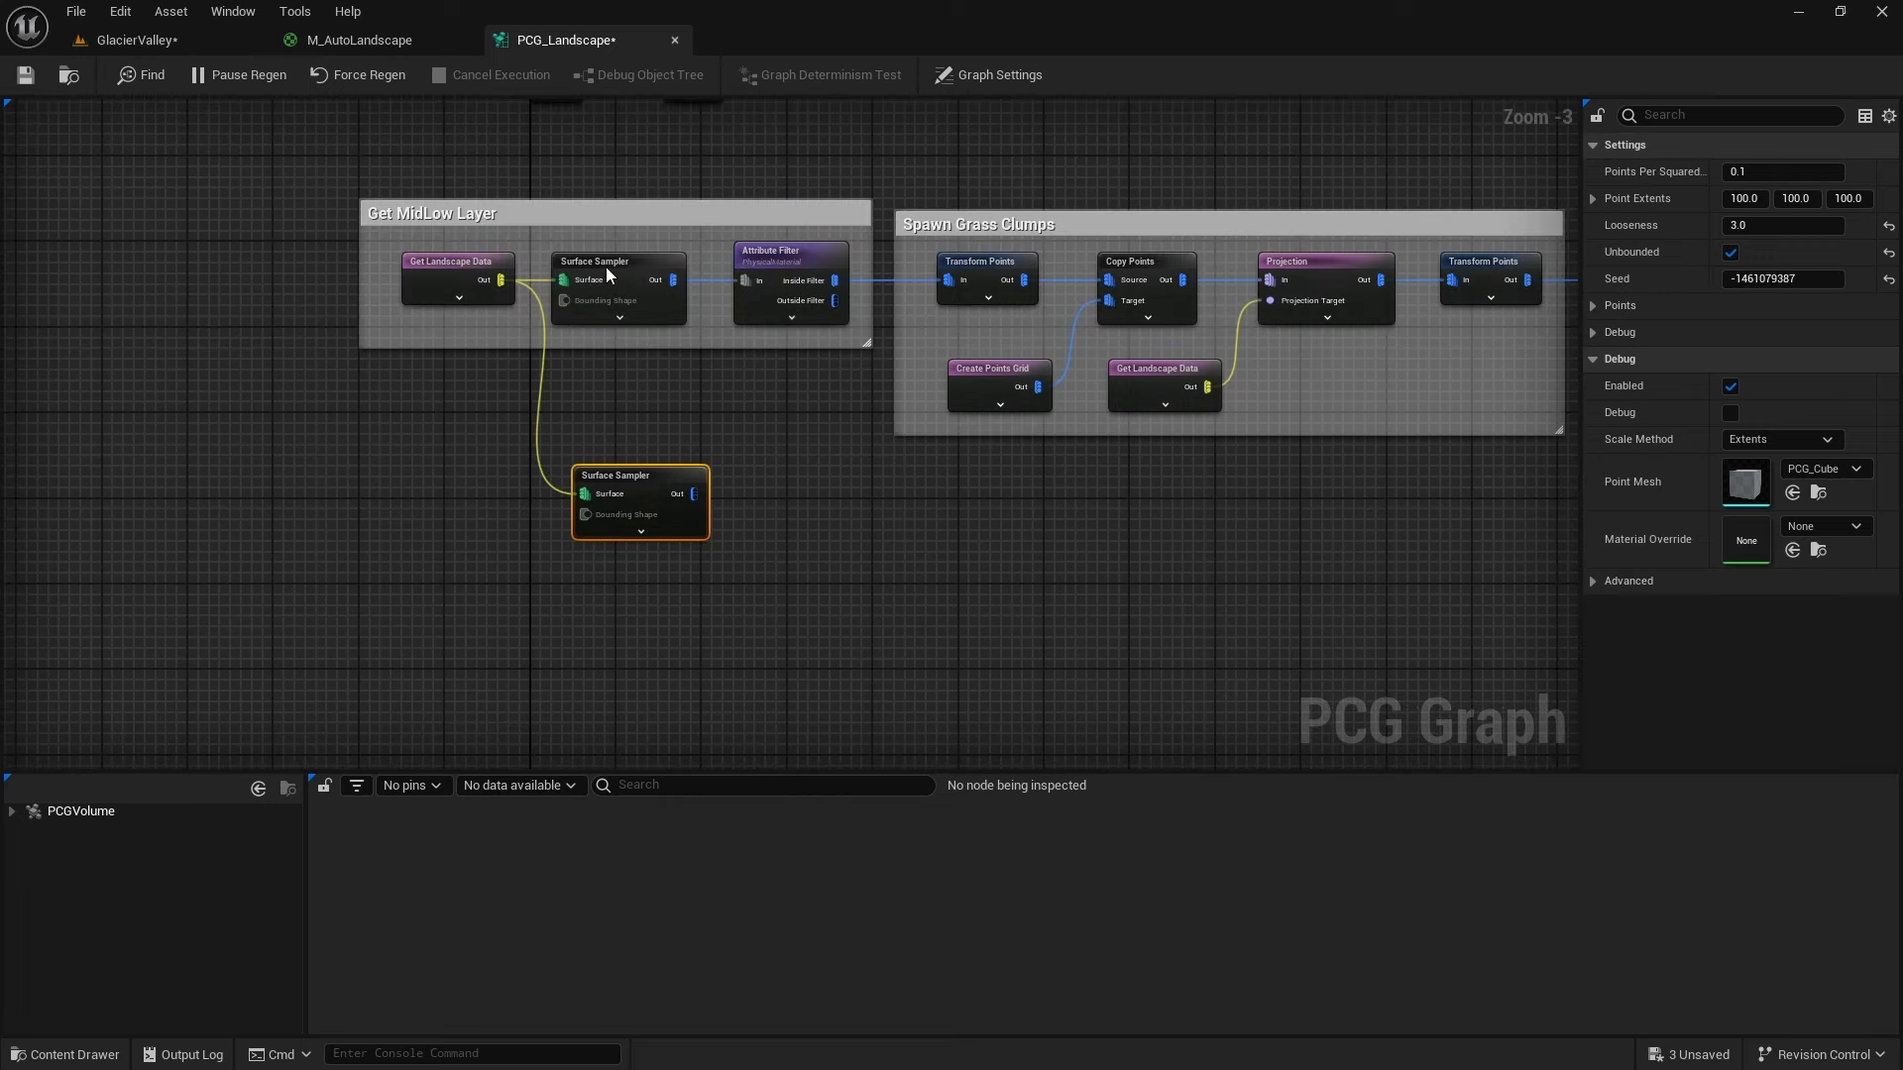
Turn off Unbounded on both the original and the duplicated Surface Sampler
{"action": "left_click", "coordinate": [616, 264]}
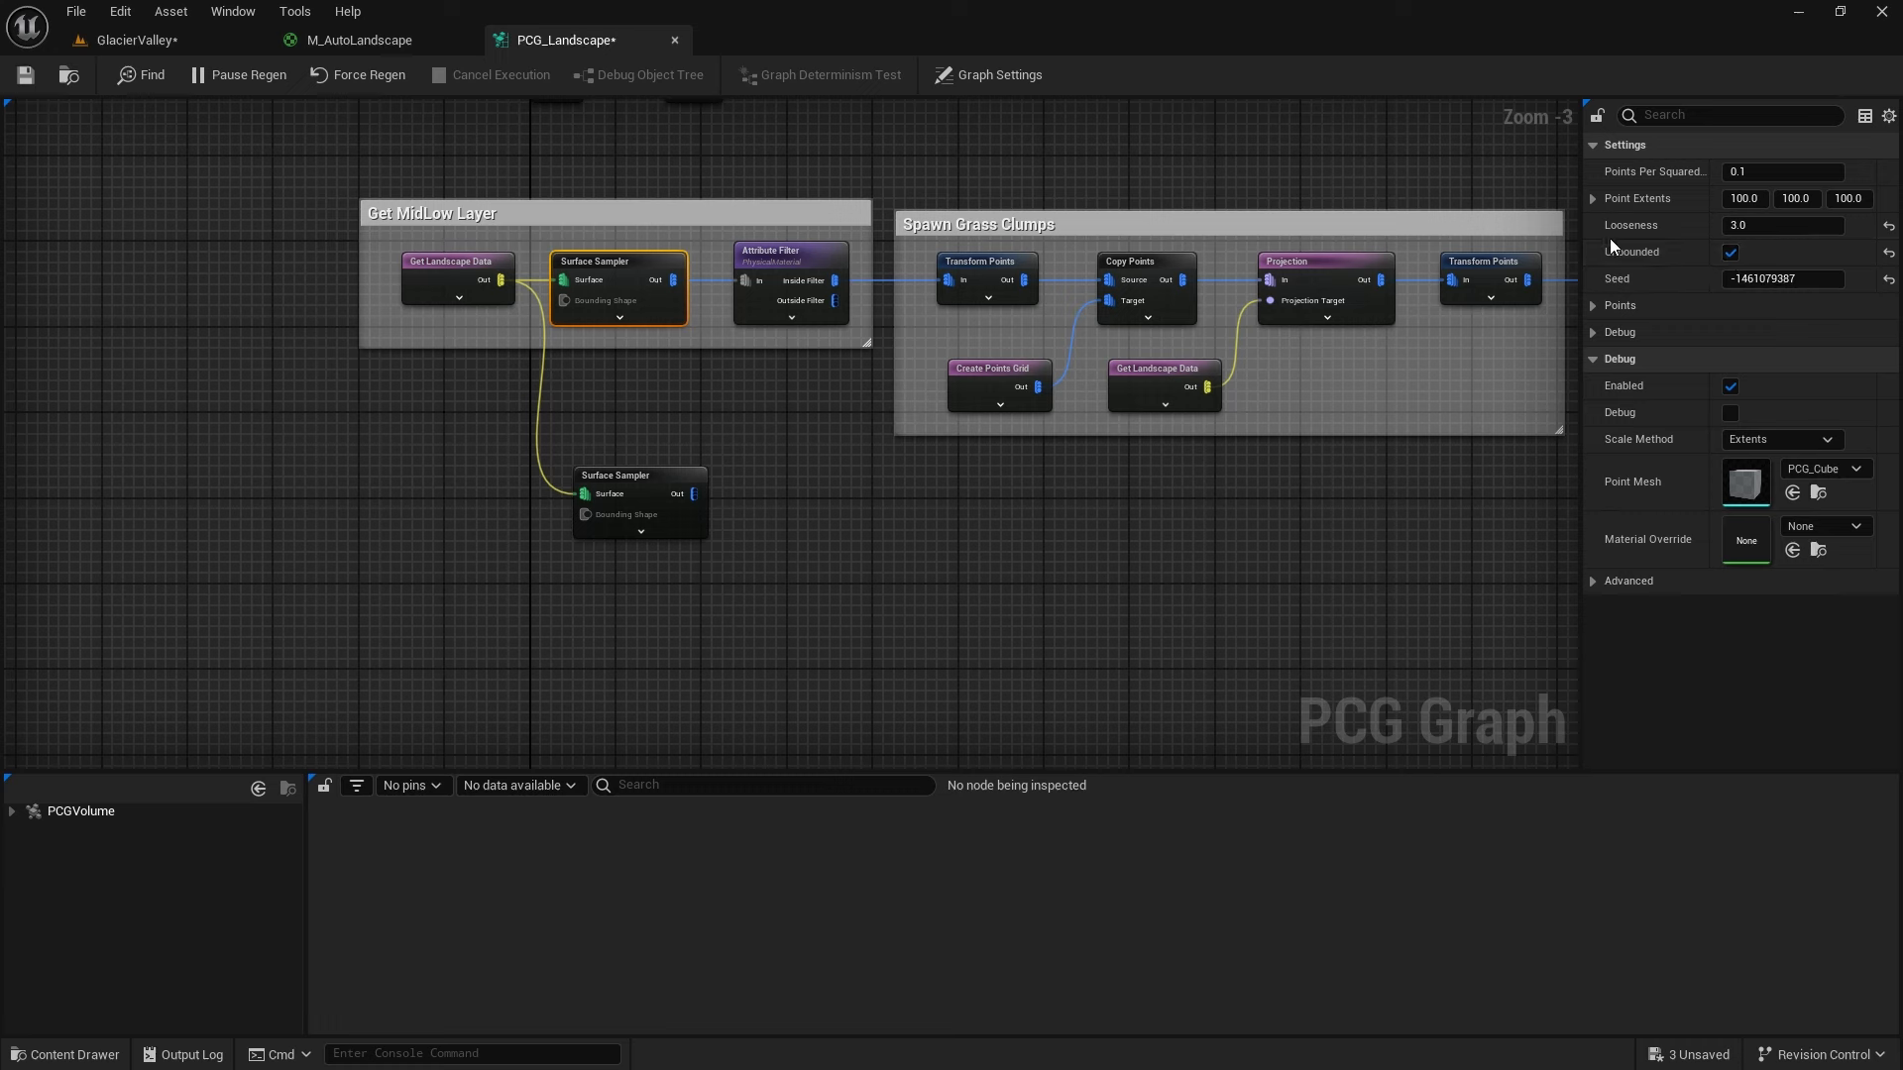
{"action": "left_click", "coordinate": [1730, 251]}
{"action": "left_click", "coordinate": [609, 489]}
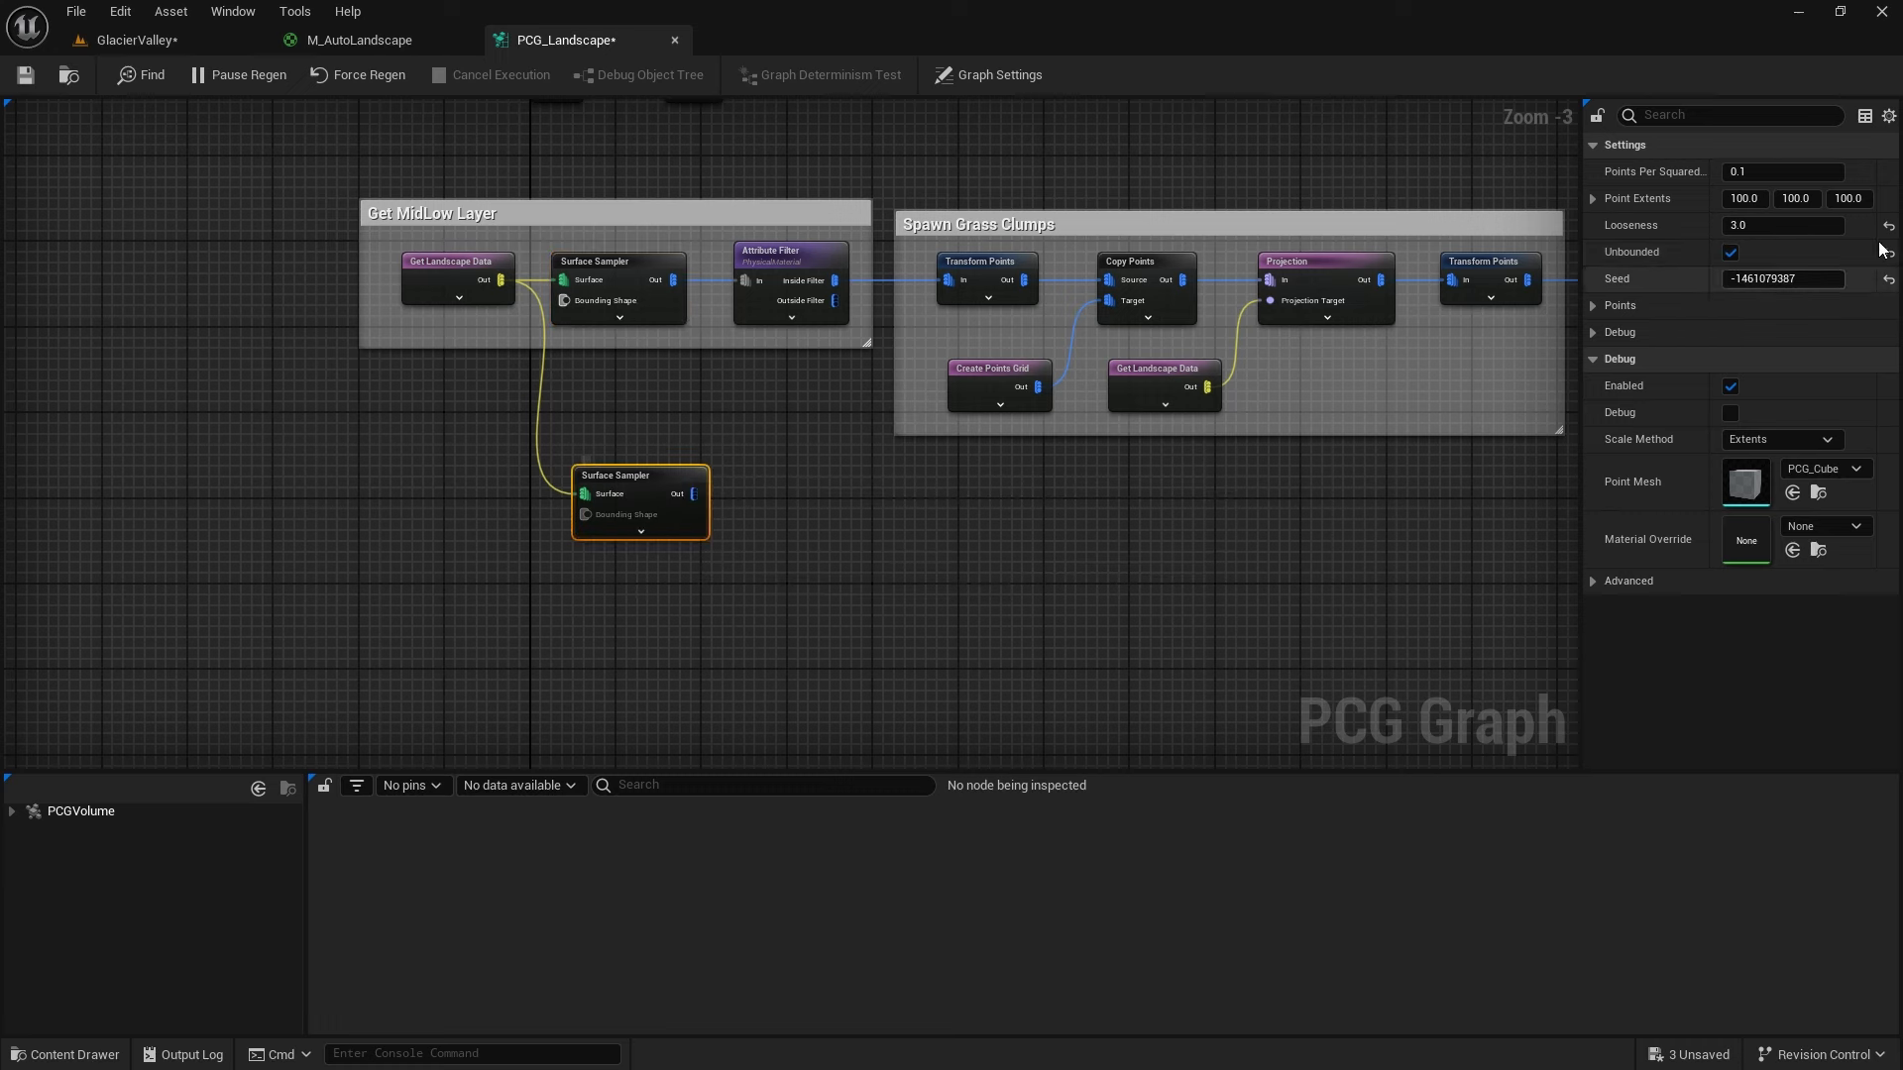
{"action": "left_click", "coordinate": [1730, 252]}
{"action": "left_click", "coordinate": [1730, 252]}
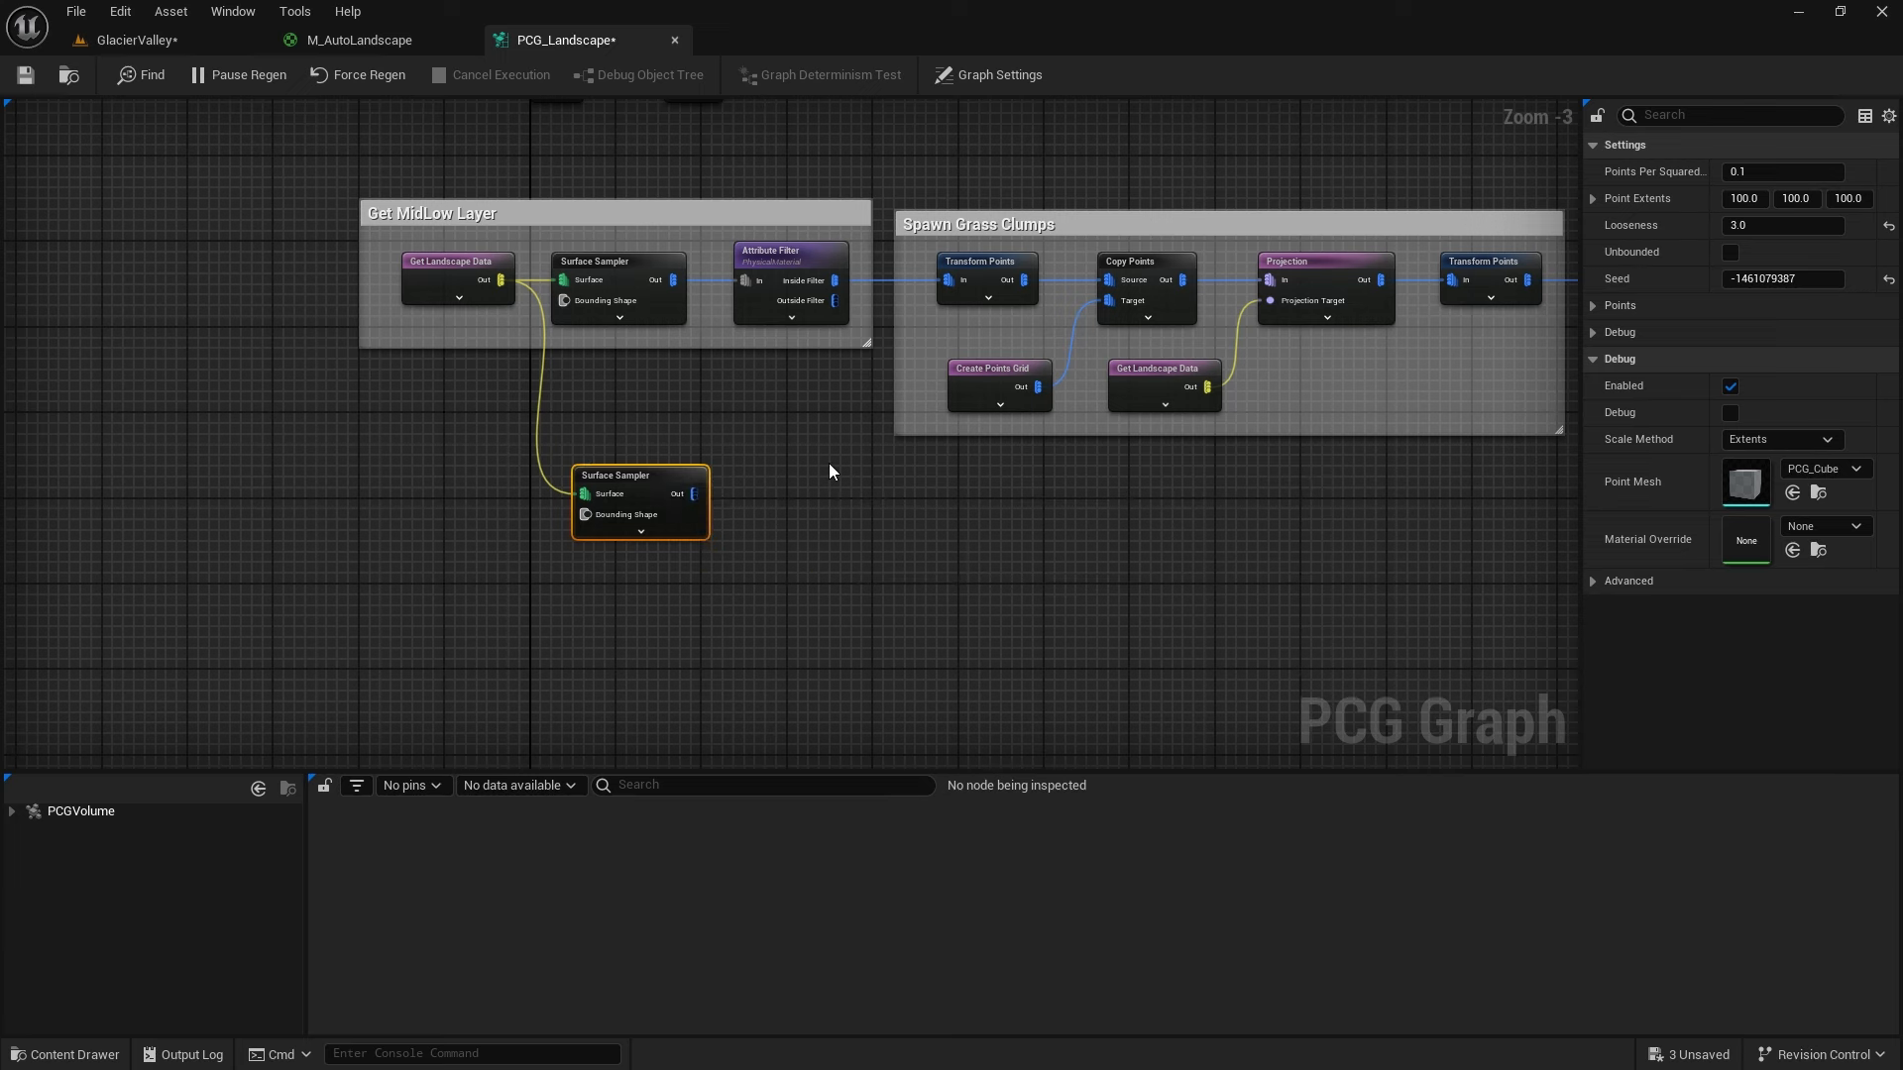
Inspect the duplicated Surface Sampler for the PCGVolume's PCG_Landscape component and examine its Path, Road and PhysicalMaterial attributes
{"action": "key", "text": "a"}
{"action": "left_click", "coordinate": [11, 810]}
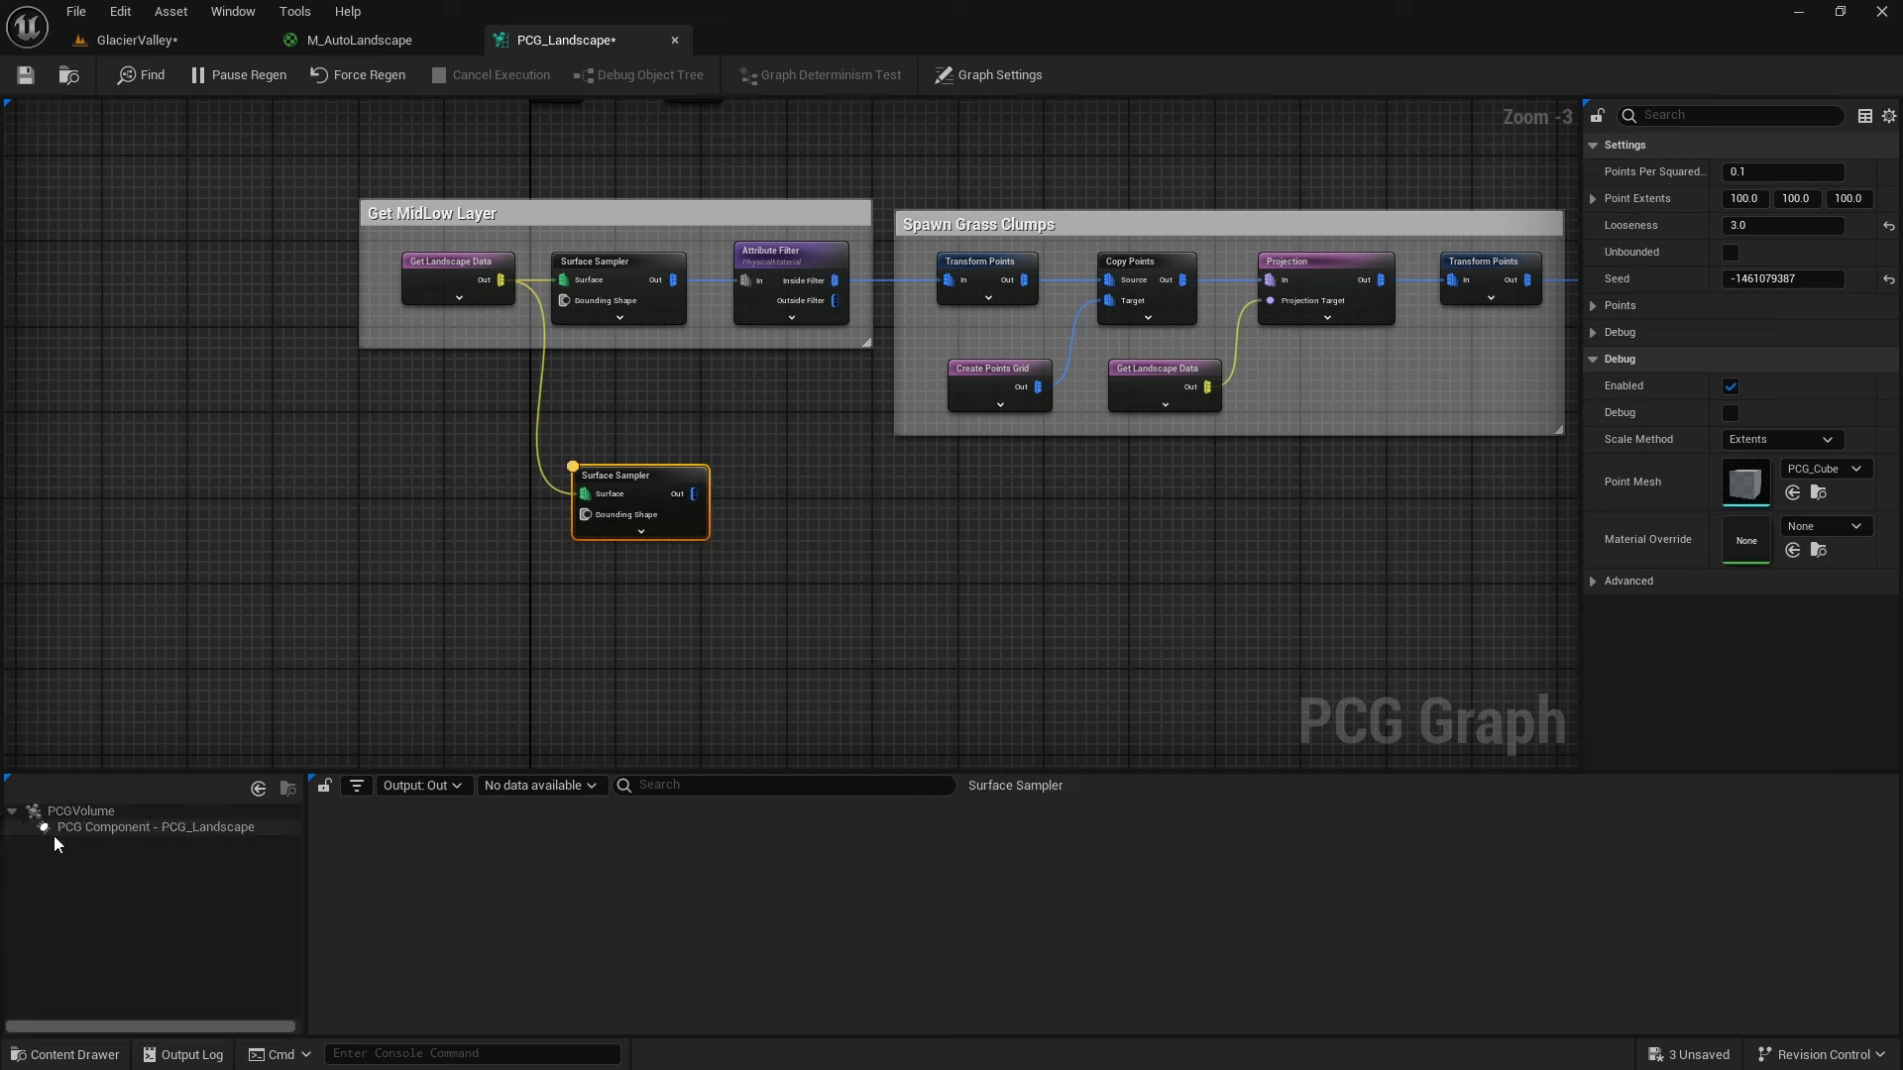
{"action": "left_click", "coordinate": [83, 828]}
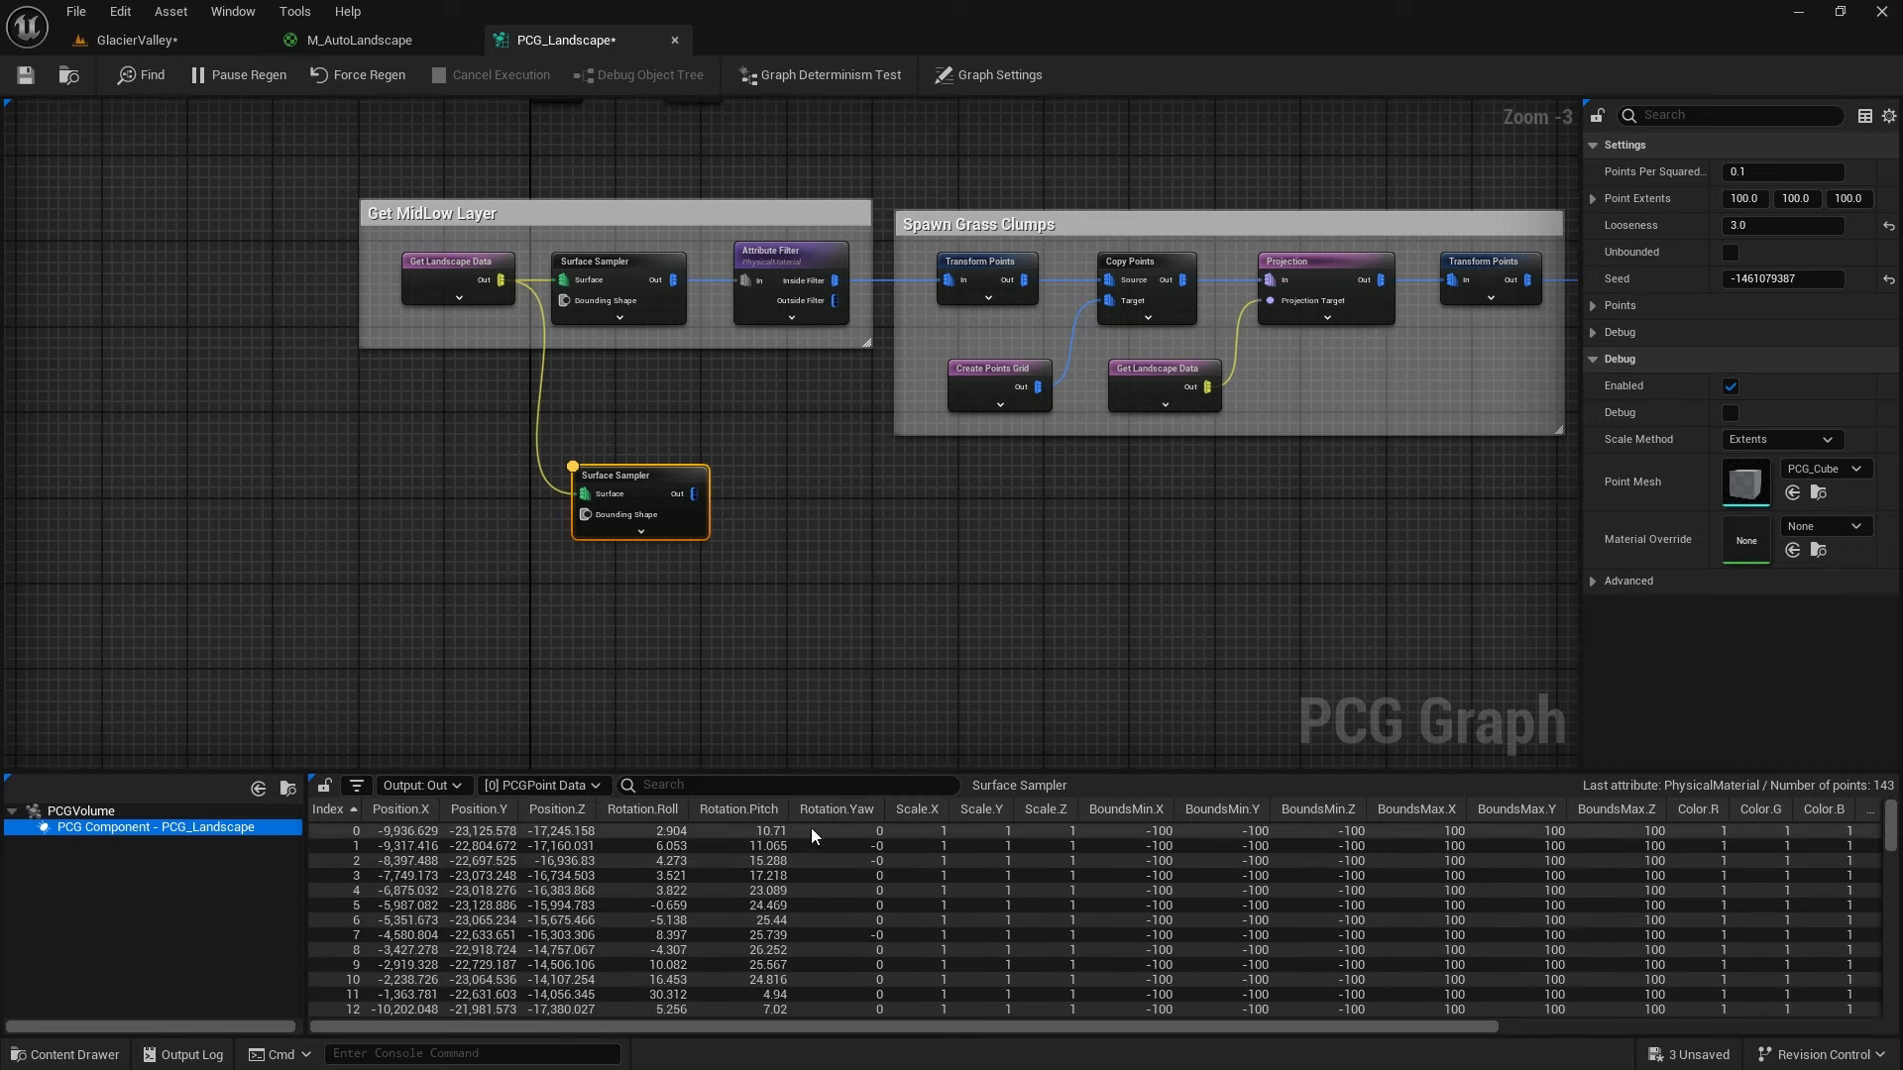
{"action": "left_click_drag", "start_coordinate": [822, 1023], "coordinate": [1417, 1039]}
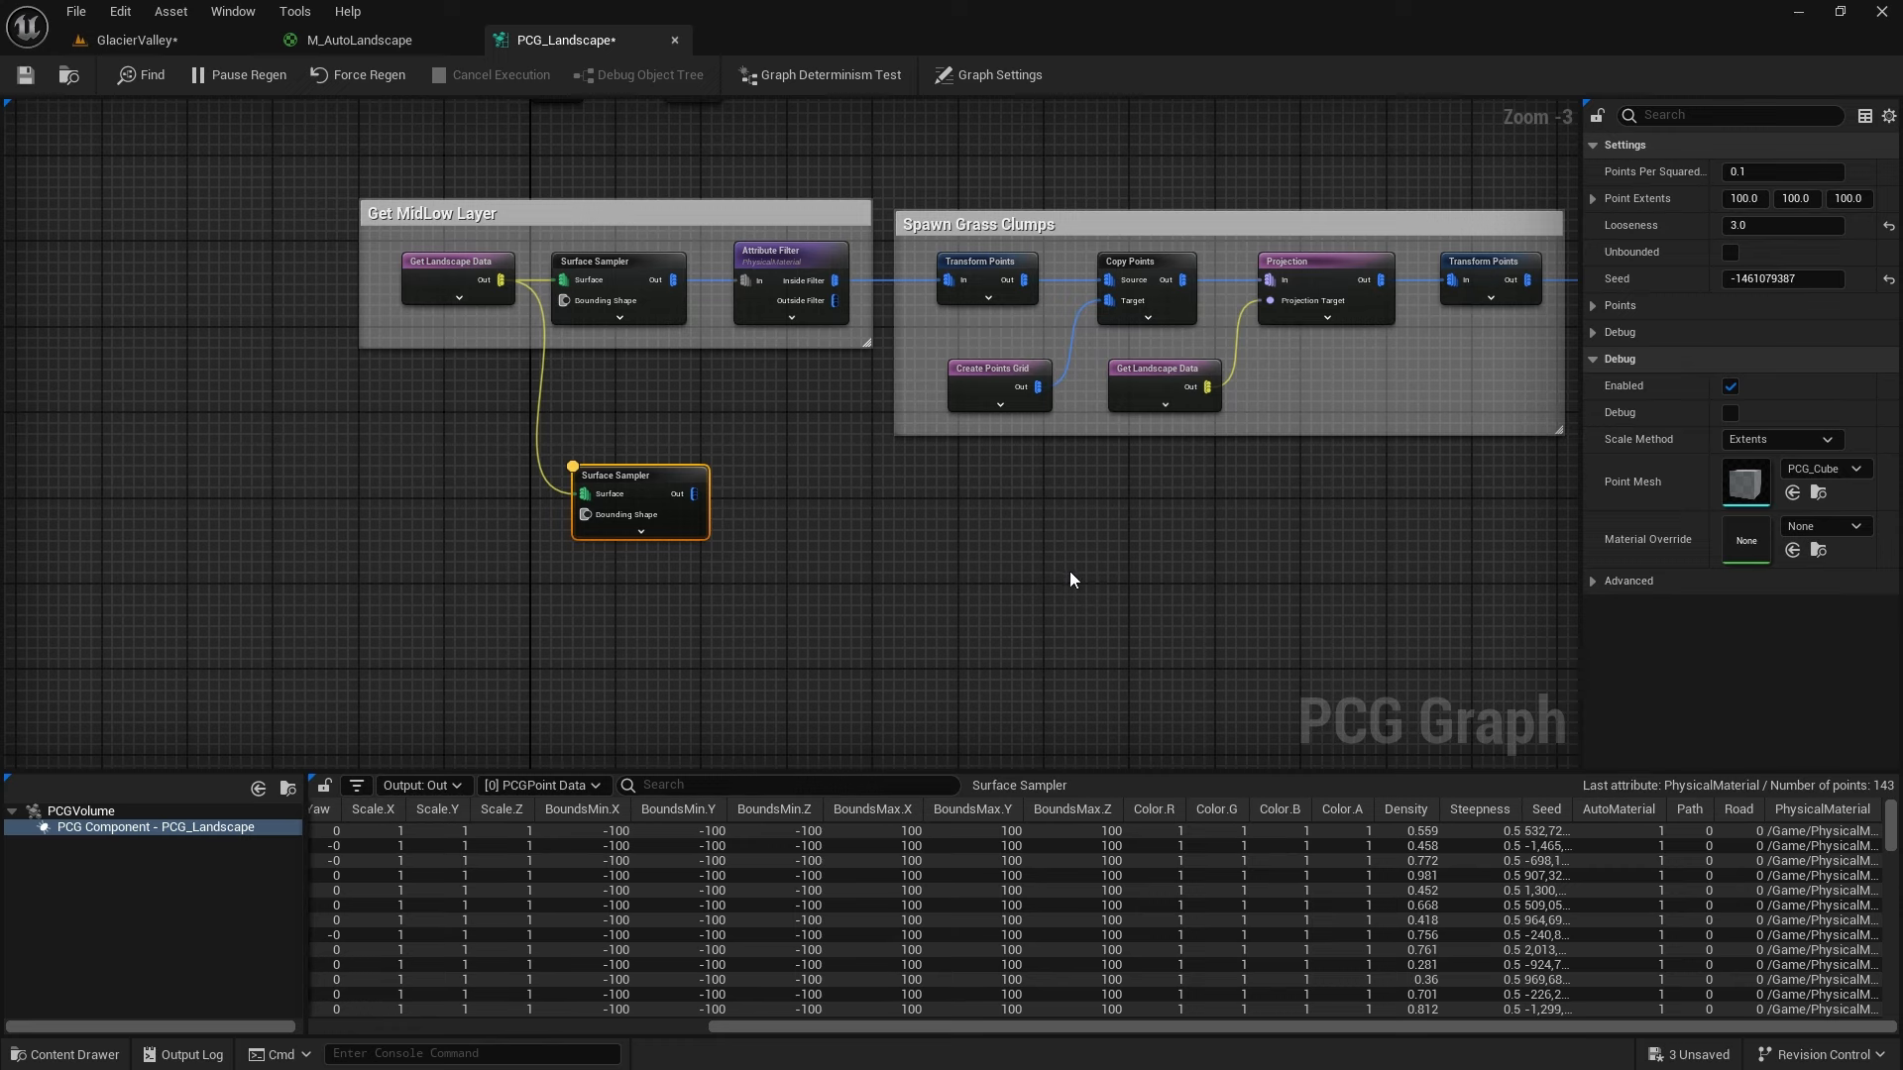
Add an Attribute Filter node connected to the output of the duplicated Surface Sampler
{"action": "mouse_move", "coordinate": [831, 567]}
{"action": "right_mouse_down"}
{"action": "mouse_move", "coordinate": [867, 587]}
{"action": "mouse_move", "coordinate": [857, 558]}
{"action": "right_mouse_up"}
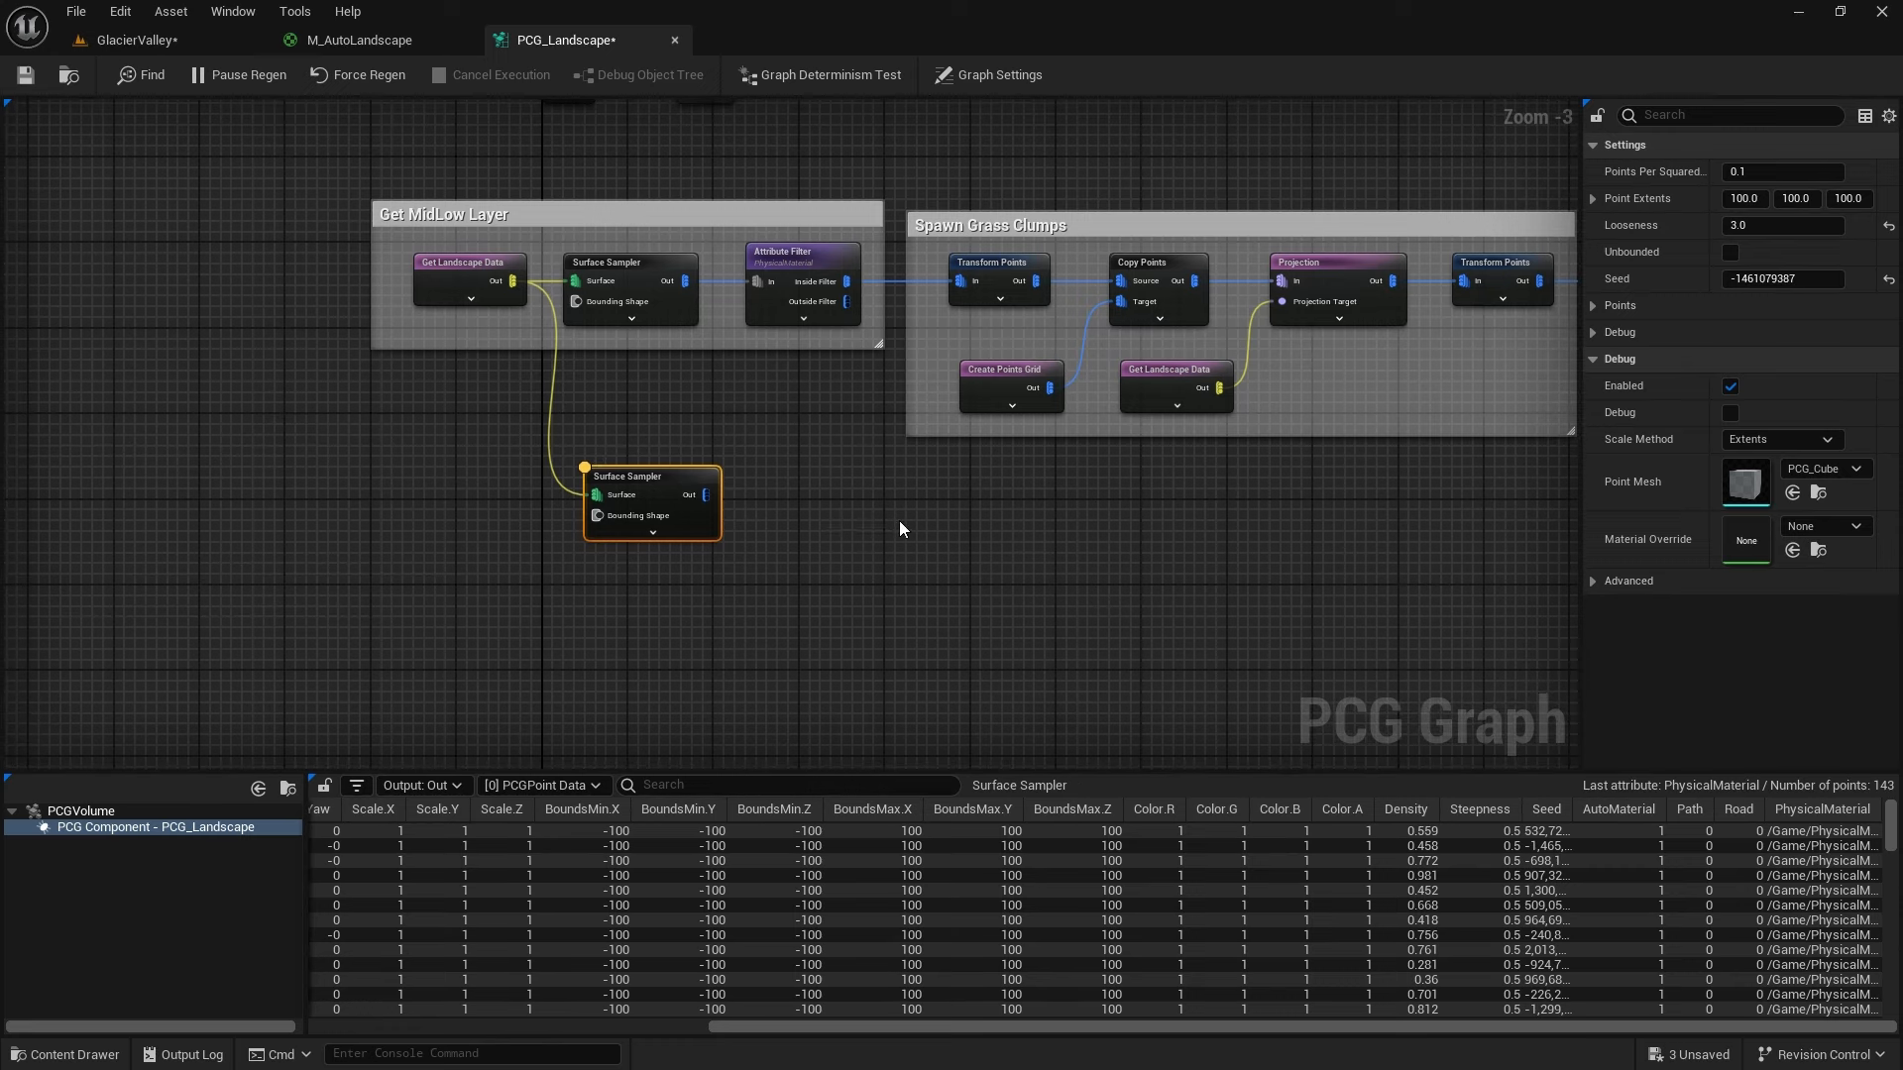
{"action": "right_click_drag", "start_coordinate": [685, 468], "coordinate": [572, 484]}
{"action": "left_click_drag", "start_coordinate": [593, 511], "coordinate": [639, 507]}
{"action": "type", "text": "attri"}
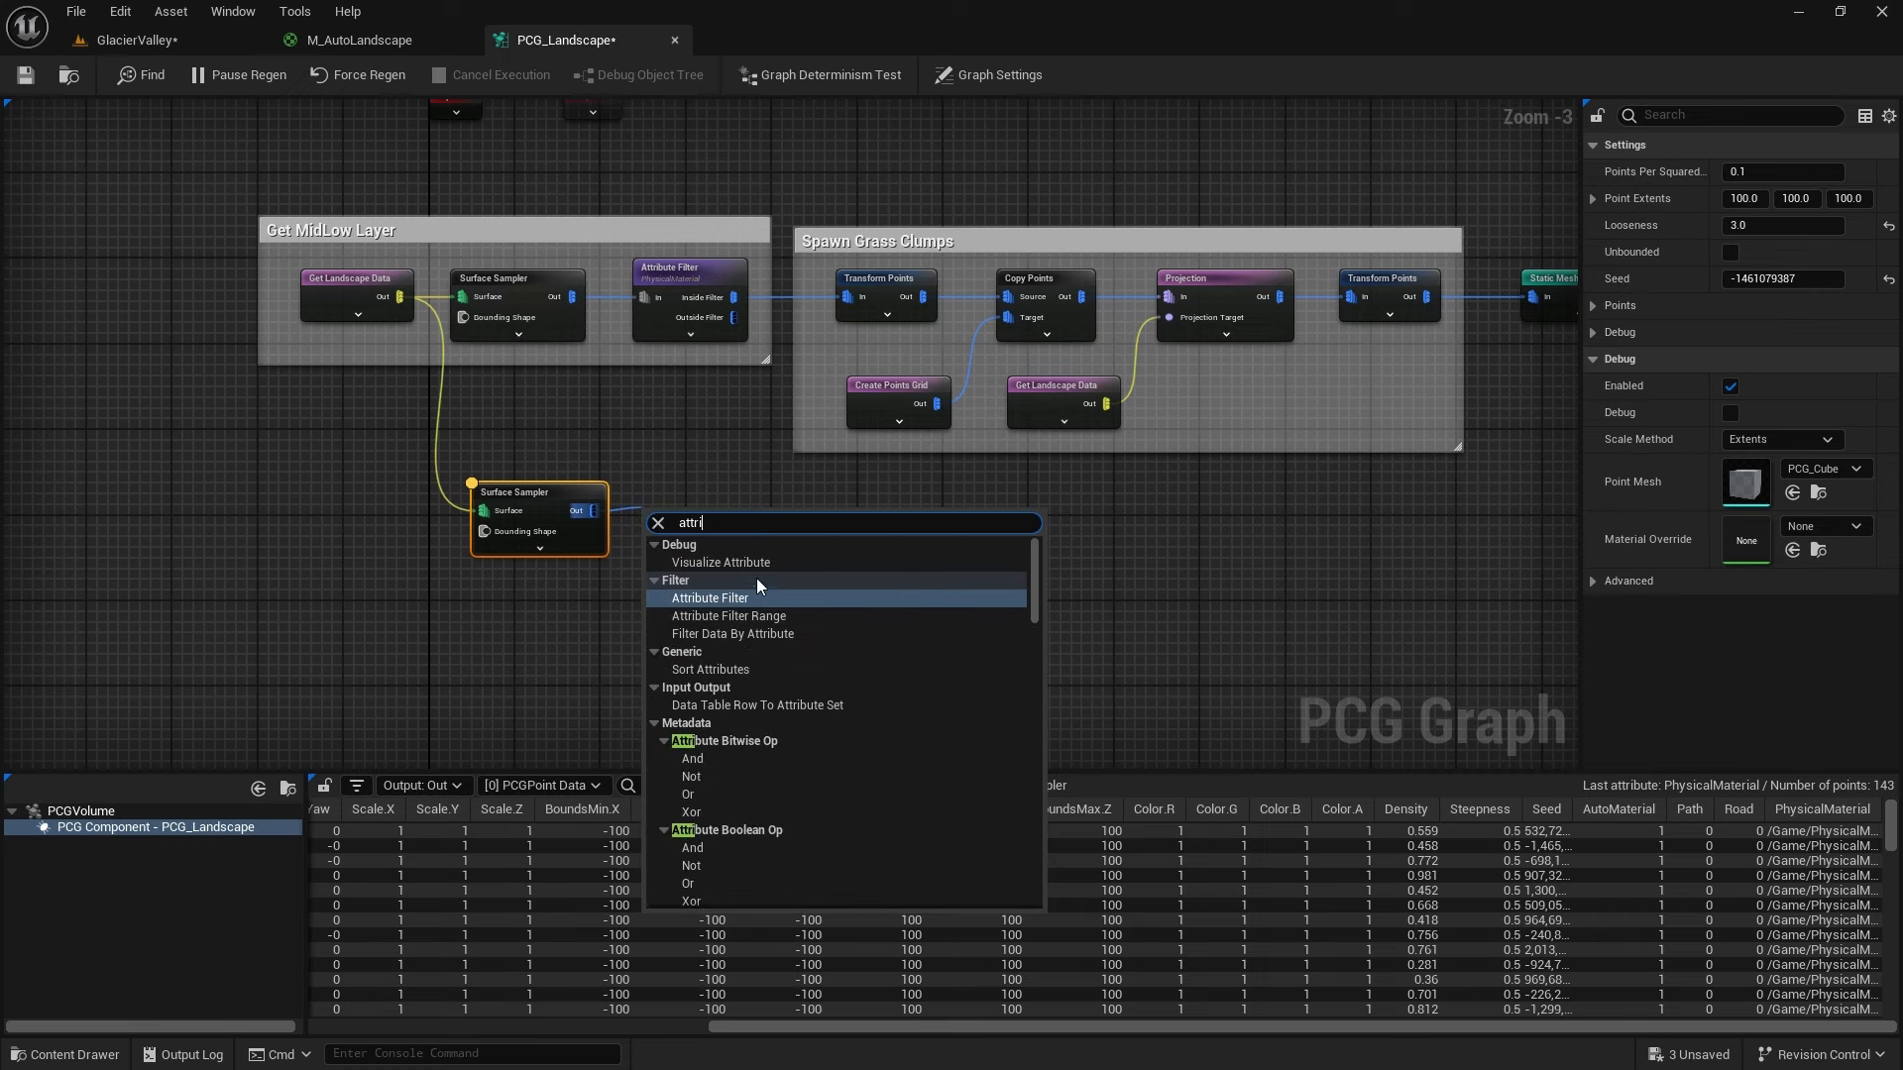
{"action": "left_click", "coordinate": [741, 592]}
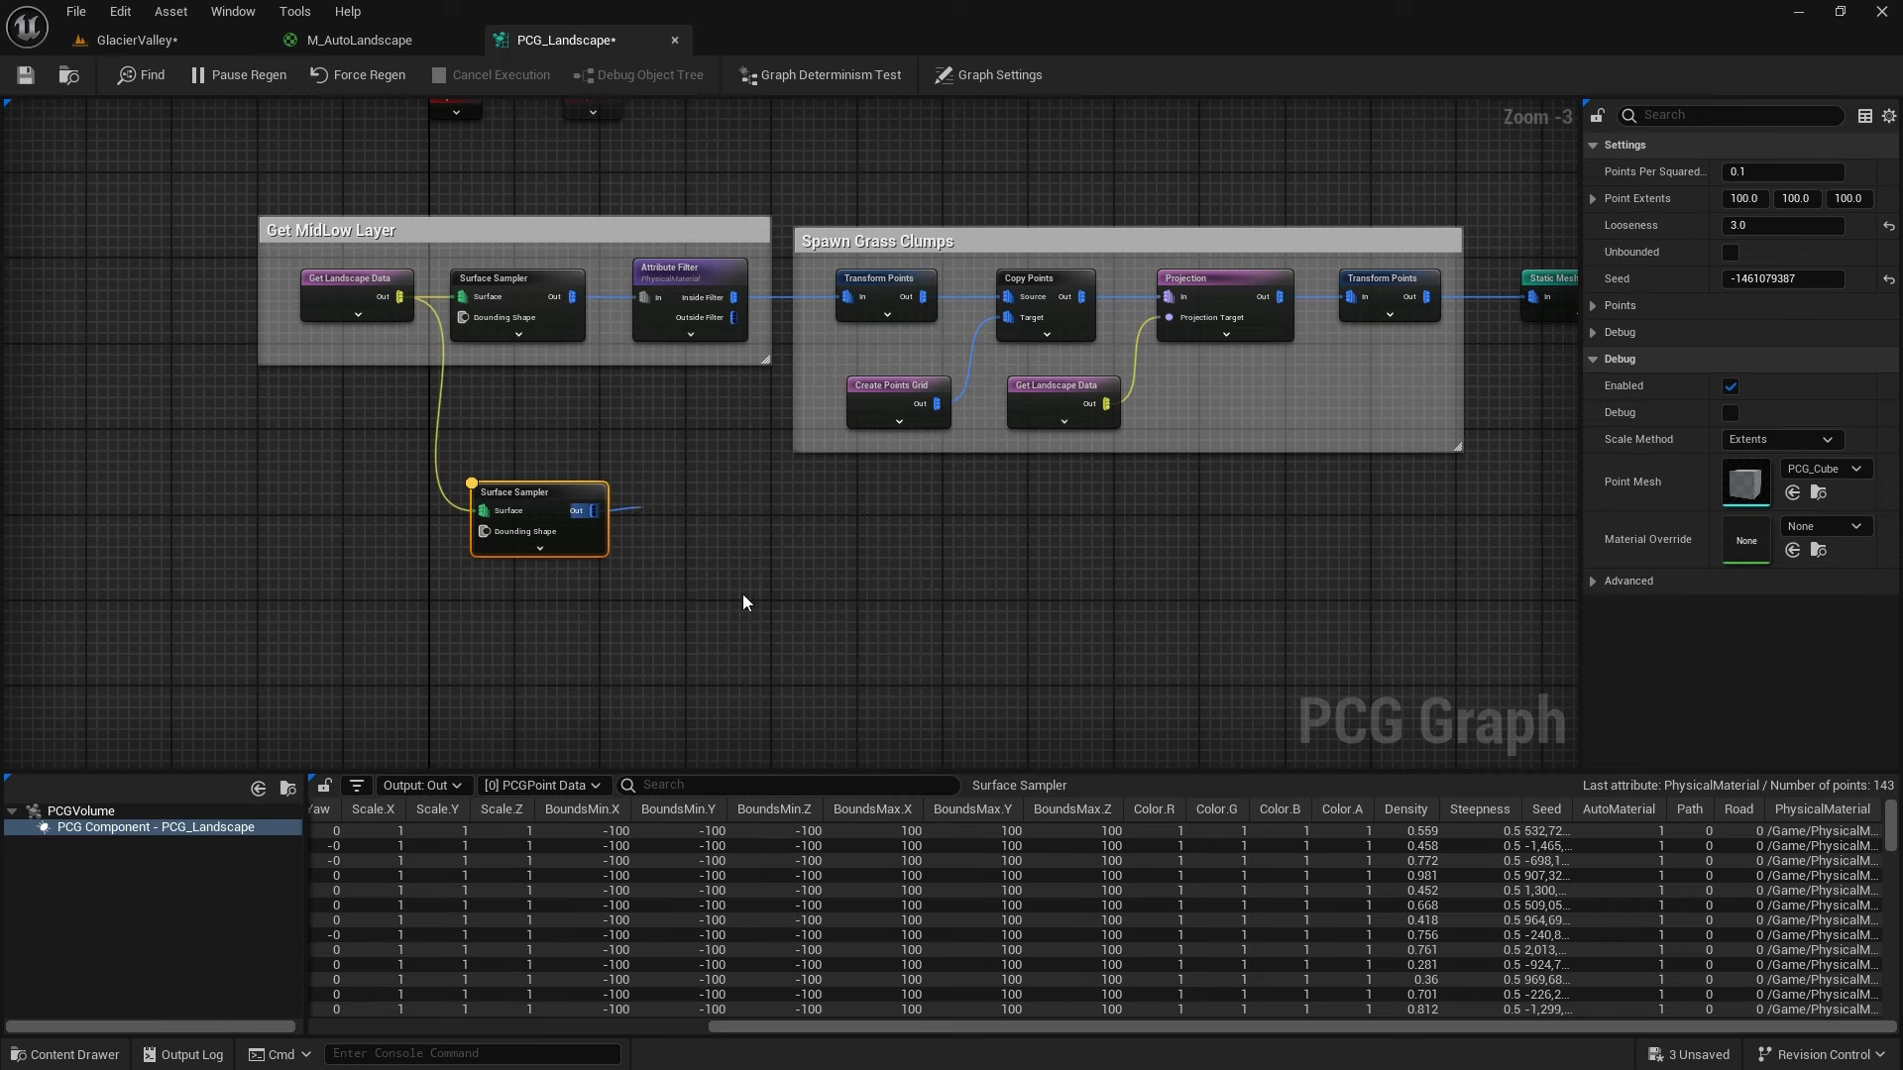
{"action": "right_click_drag", "start_coordinate": [965, 571], "coordinate": [890, 552]}
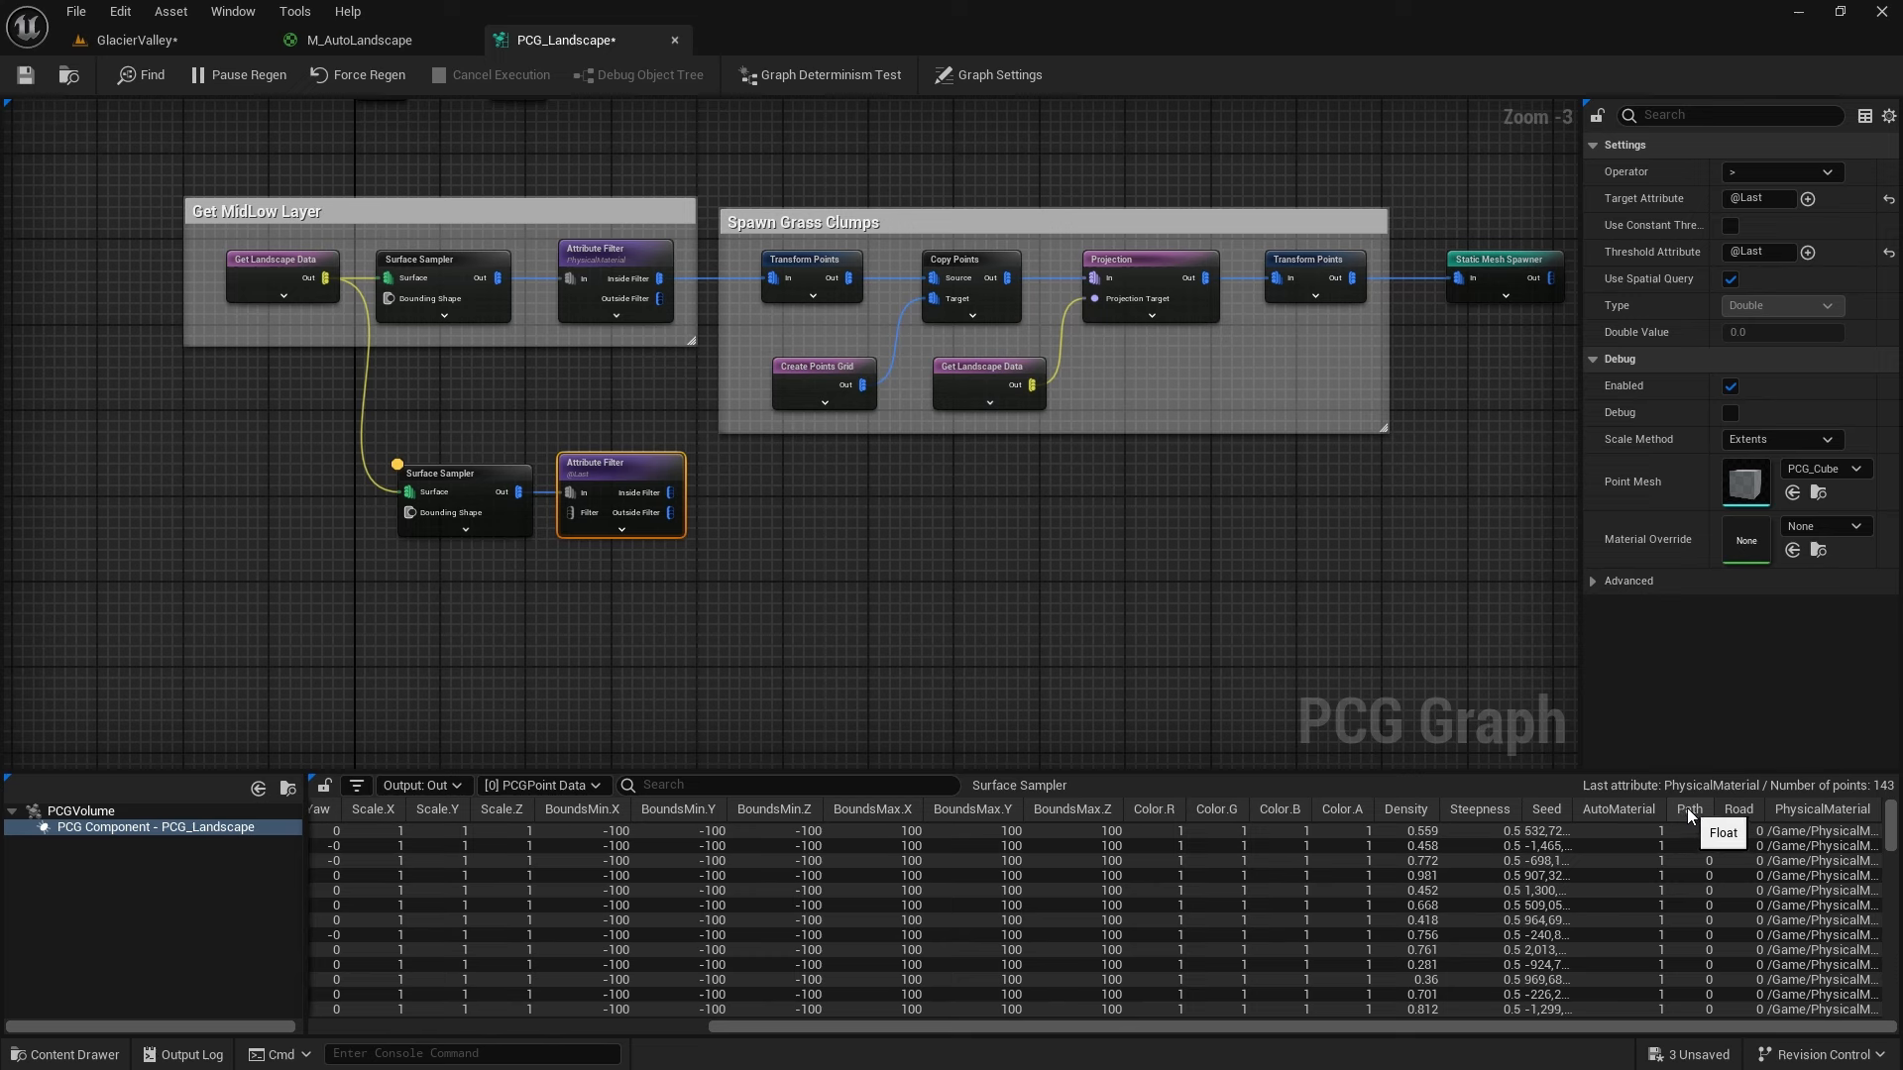
Set the new filter's target attribute to Path with a constant threshold of type Float, and inspect its filtered points
{"action": "left_click", "coordinate": [1757, 198]}
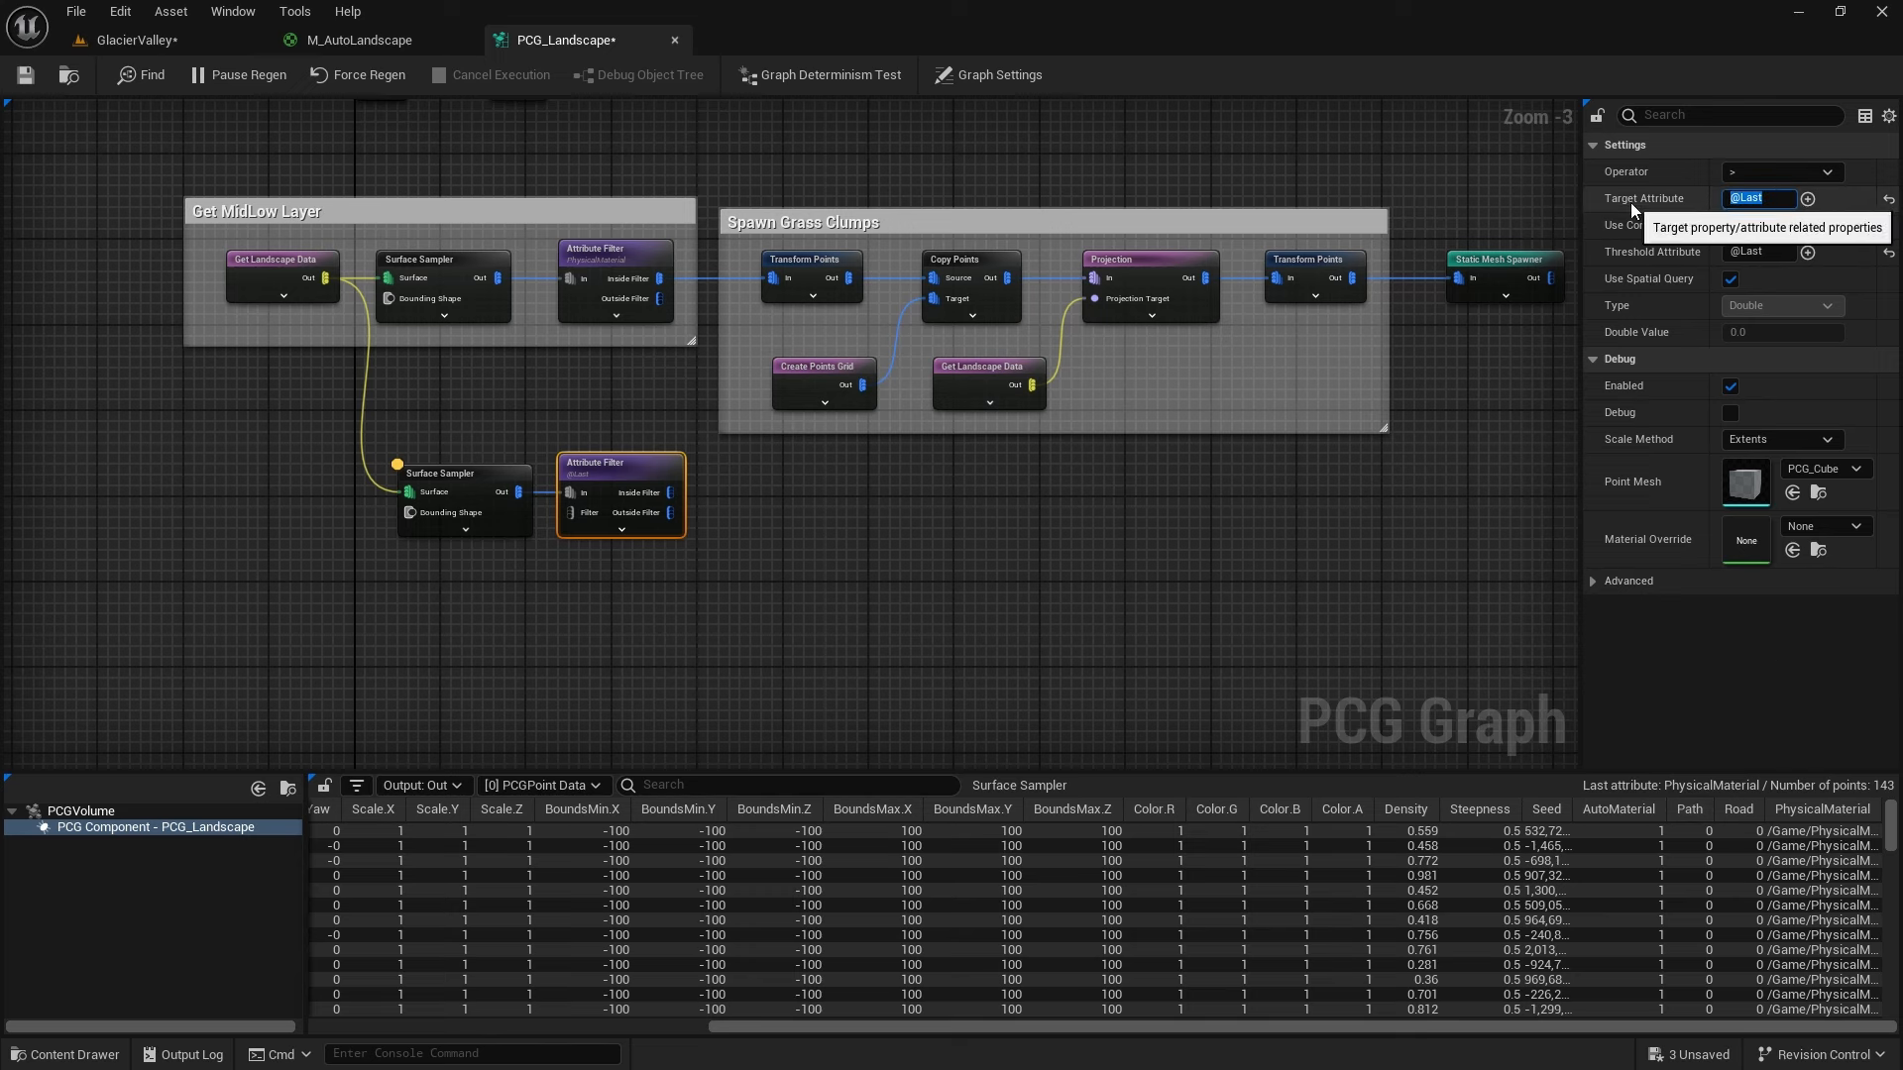
{"action": "type", "text": "Path"}
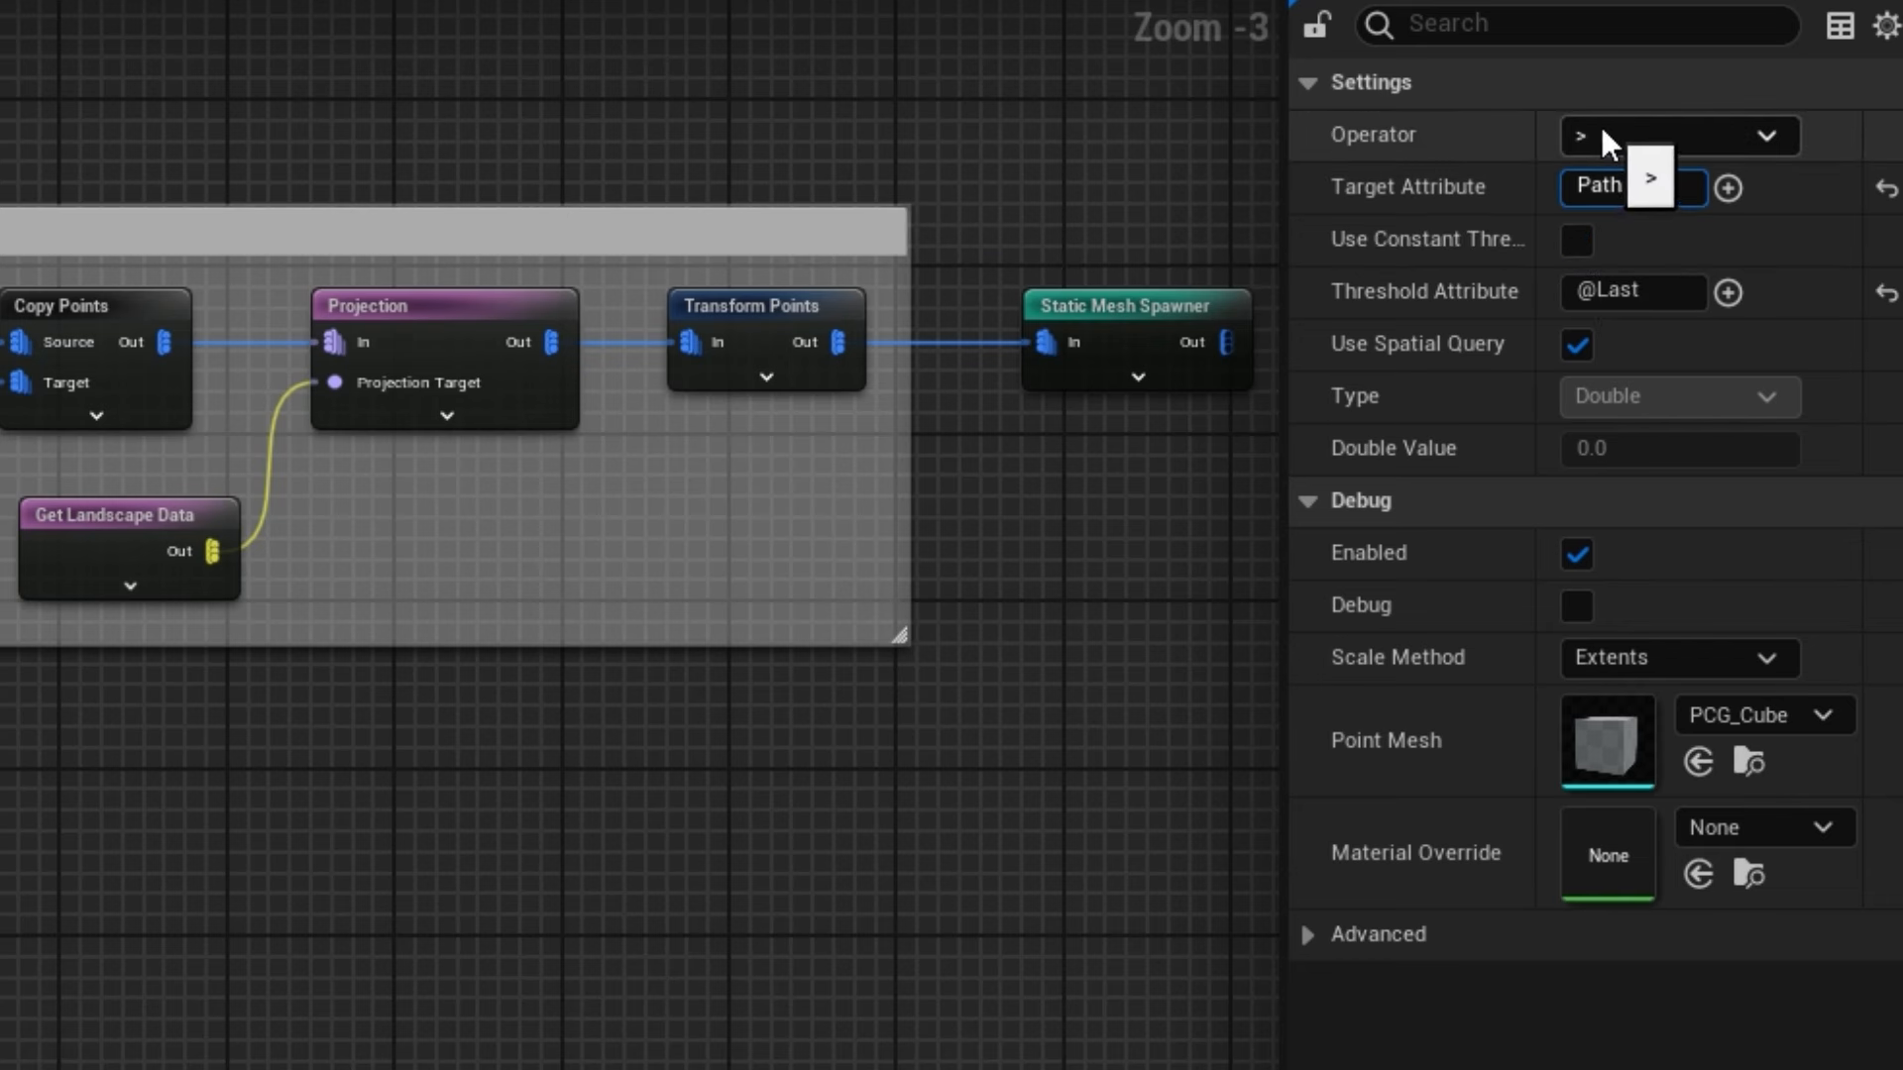
{"action": "left_click", "coordinate": [1577, 239]}
{"action": "left_click", "coordinate": [1760, 289]}
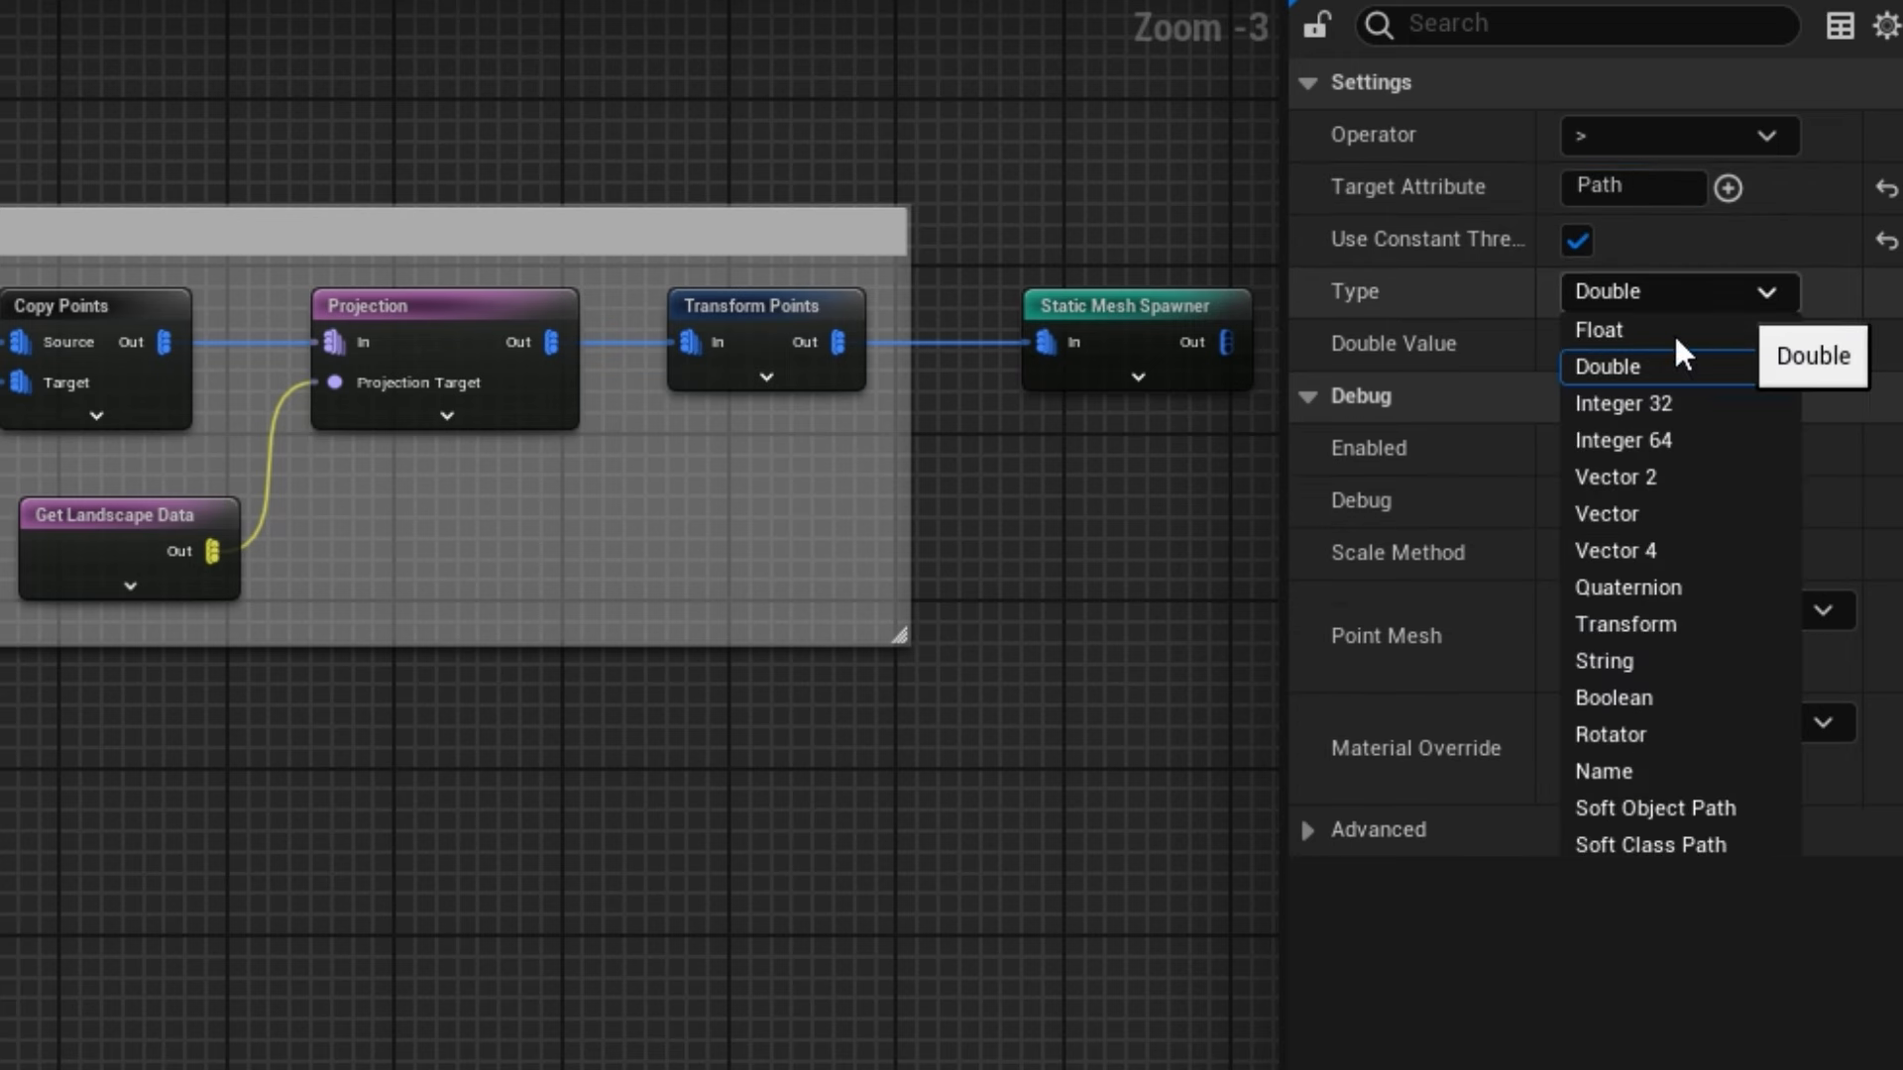
{"action": "left_click", "coordinate": [1616, 331]}
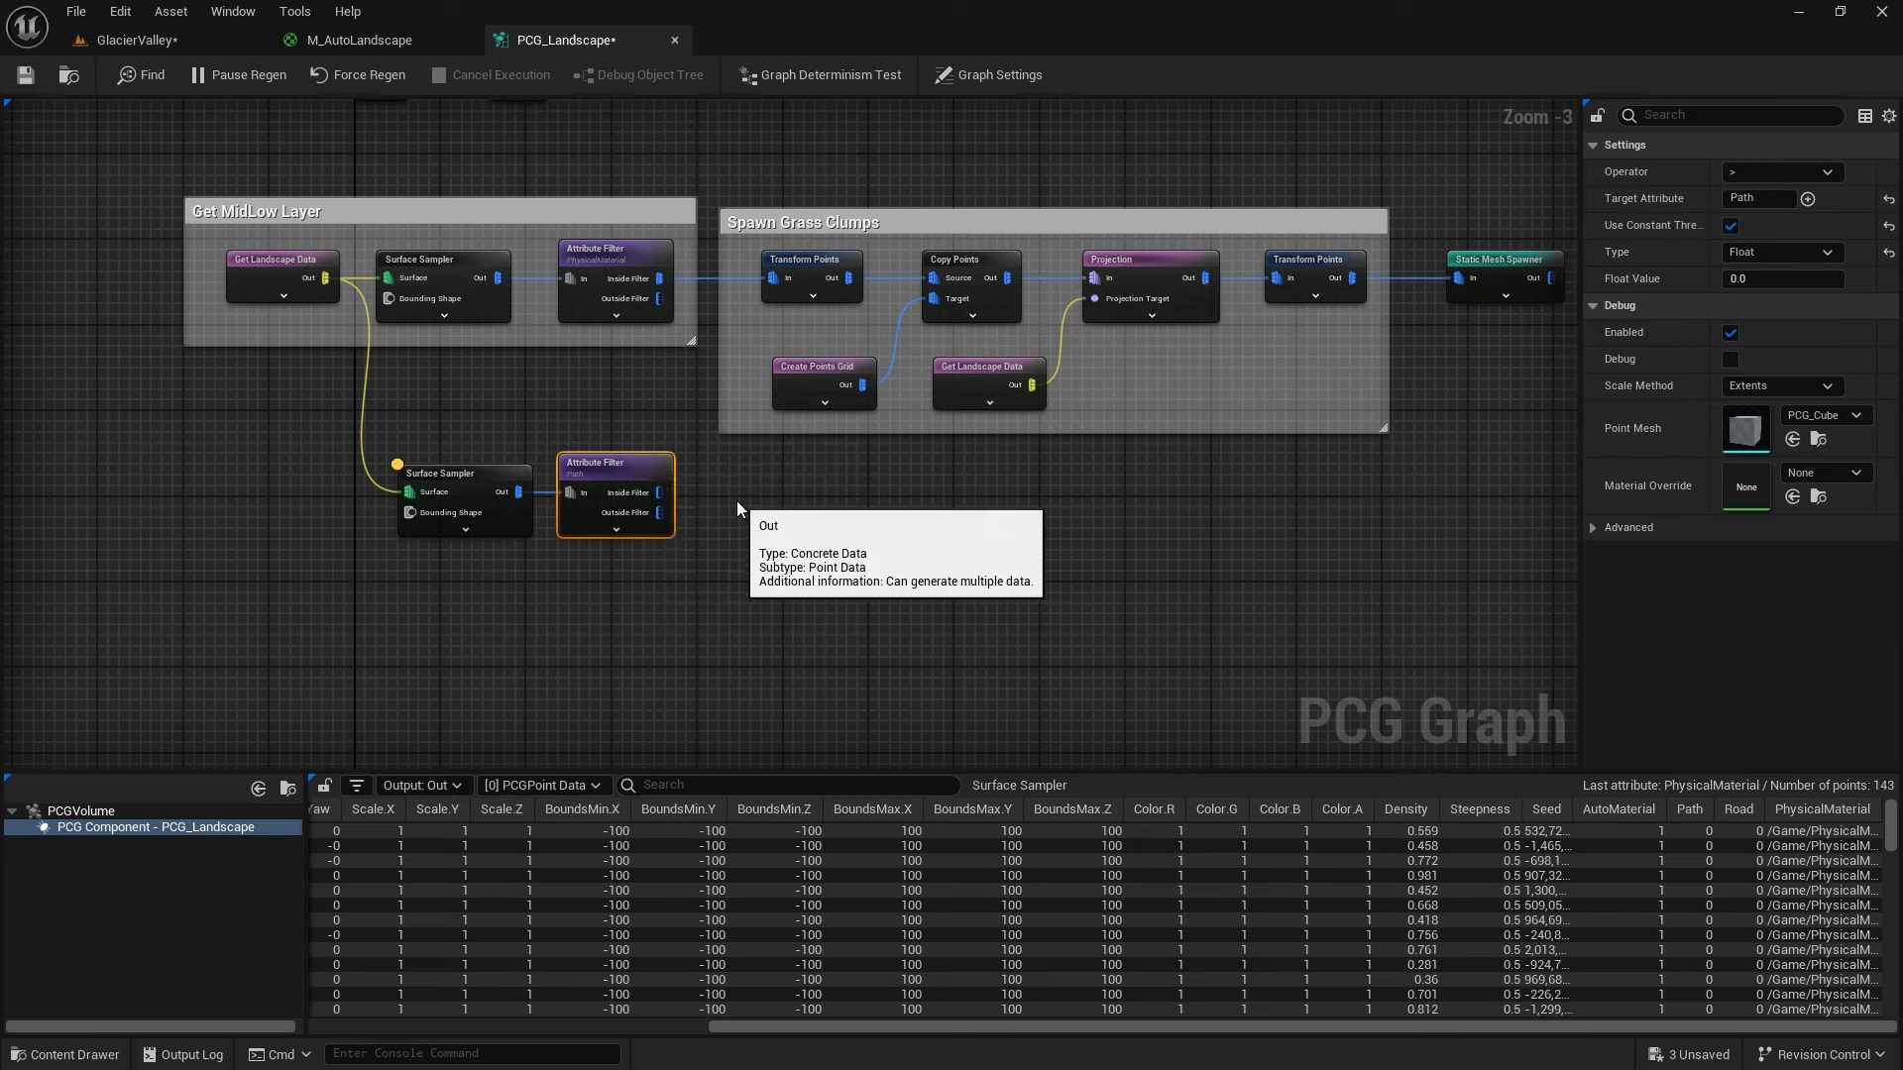
{"action": "key", "text": "a"}
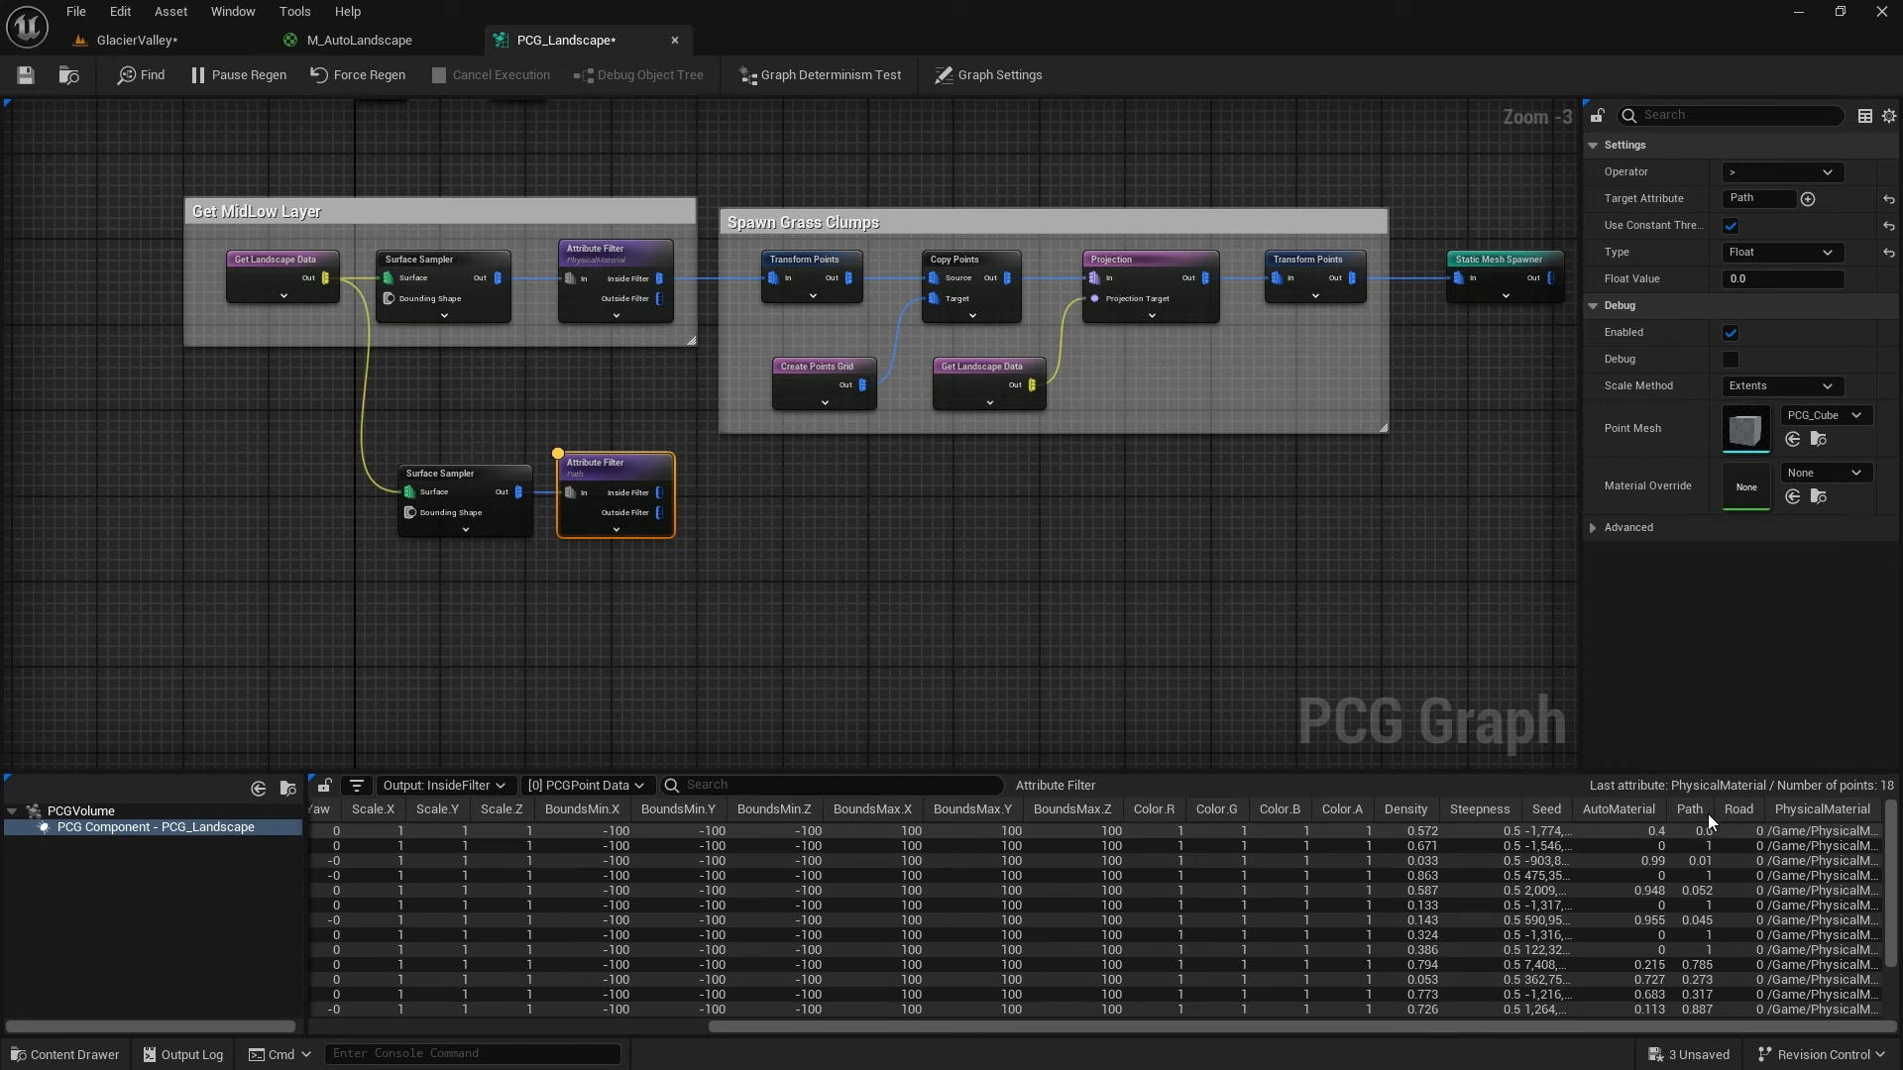
Turn on debug display for the Path Attribute Filter node
{"action": "key", "text": "d"}
{"action": "right_click_drag", "start_coordinate": [609, 465], "coordinate": [663, 525]}
{"action": "scroll", "coordinate": [663, 525], "scroll_direction": "up", "scroll_amount": 1}
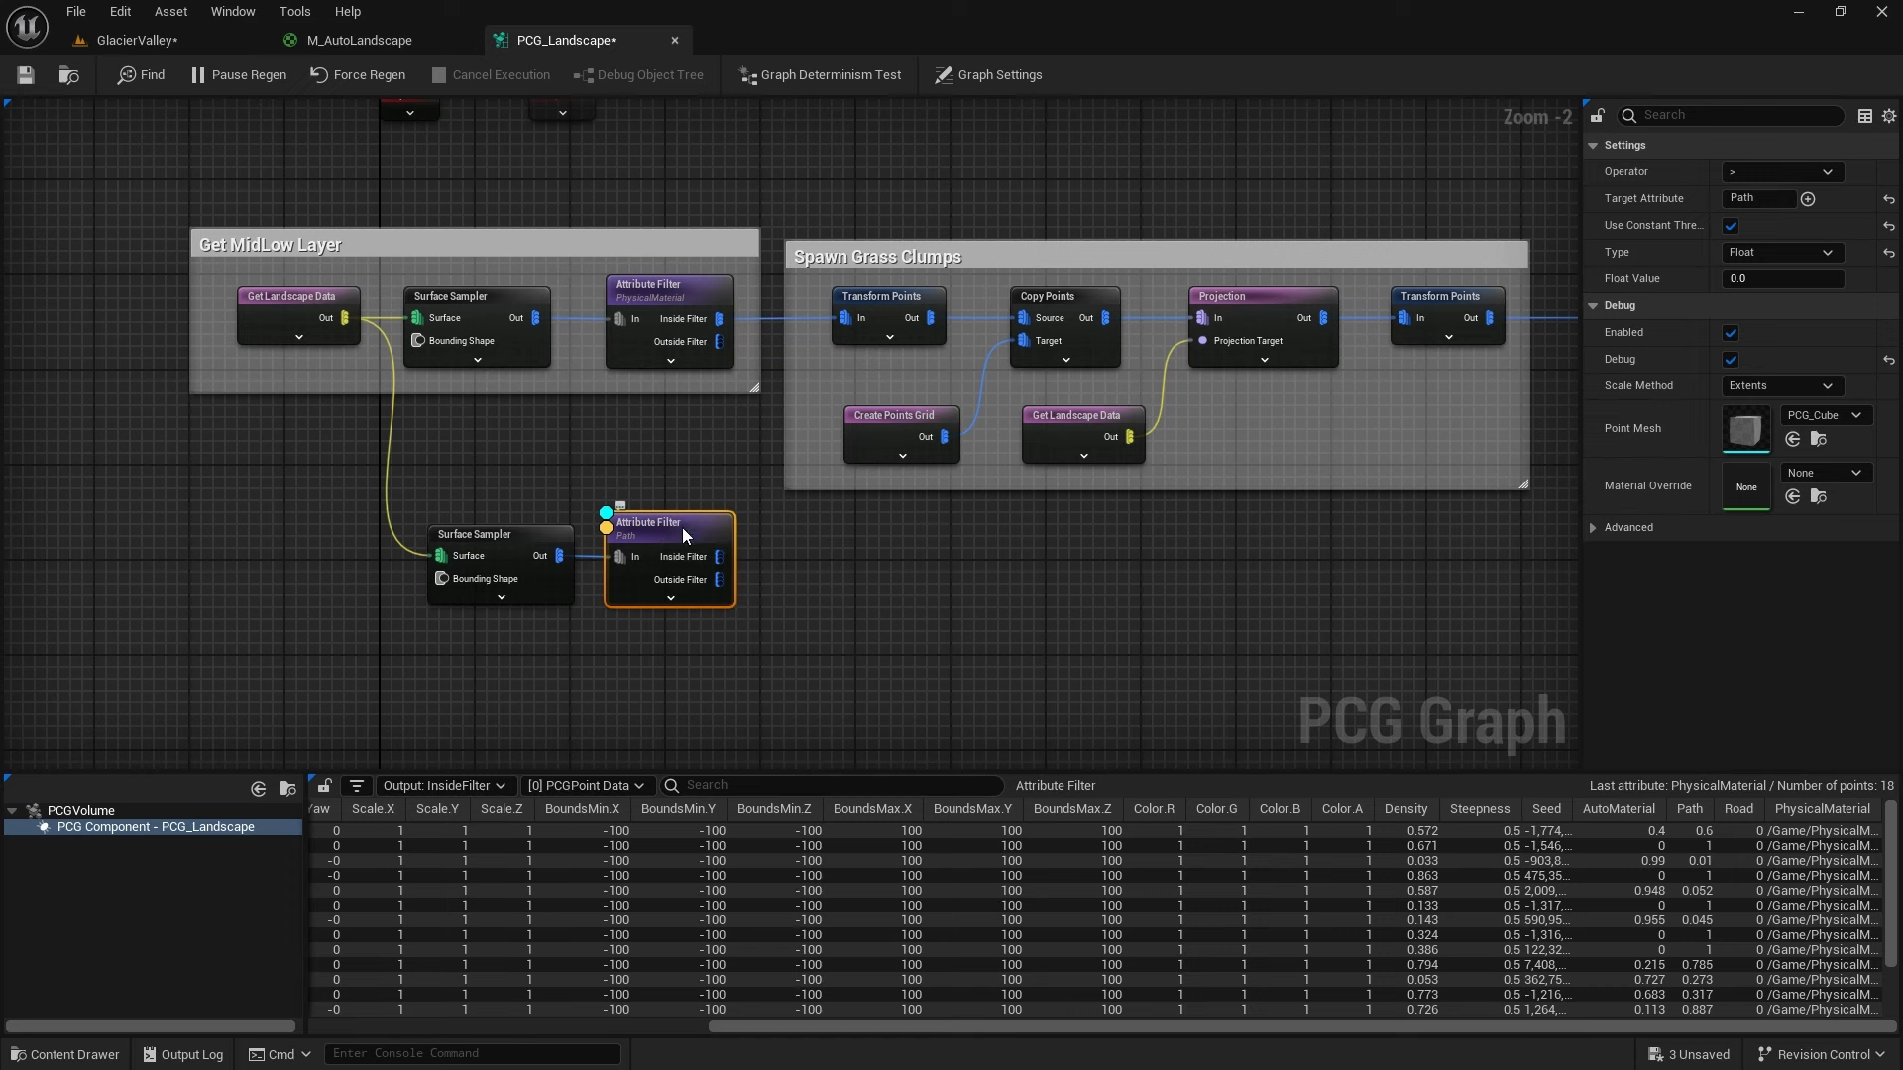
Add a Transform Points node connected to the Path filter's Inside Filter output
{"action": "left_click_drag", "start_coordinate": [719, 556], "coordinate": [807, 557]}
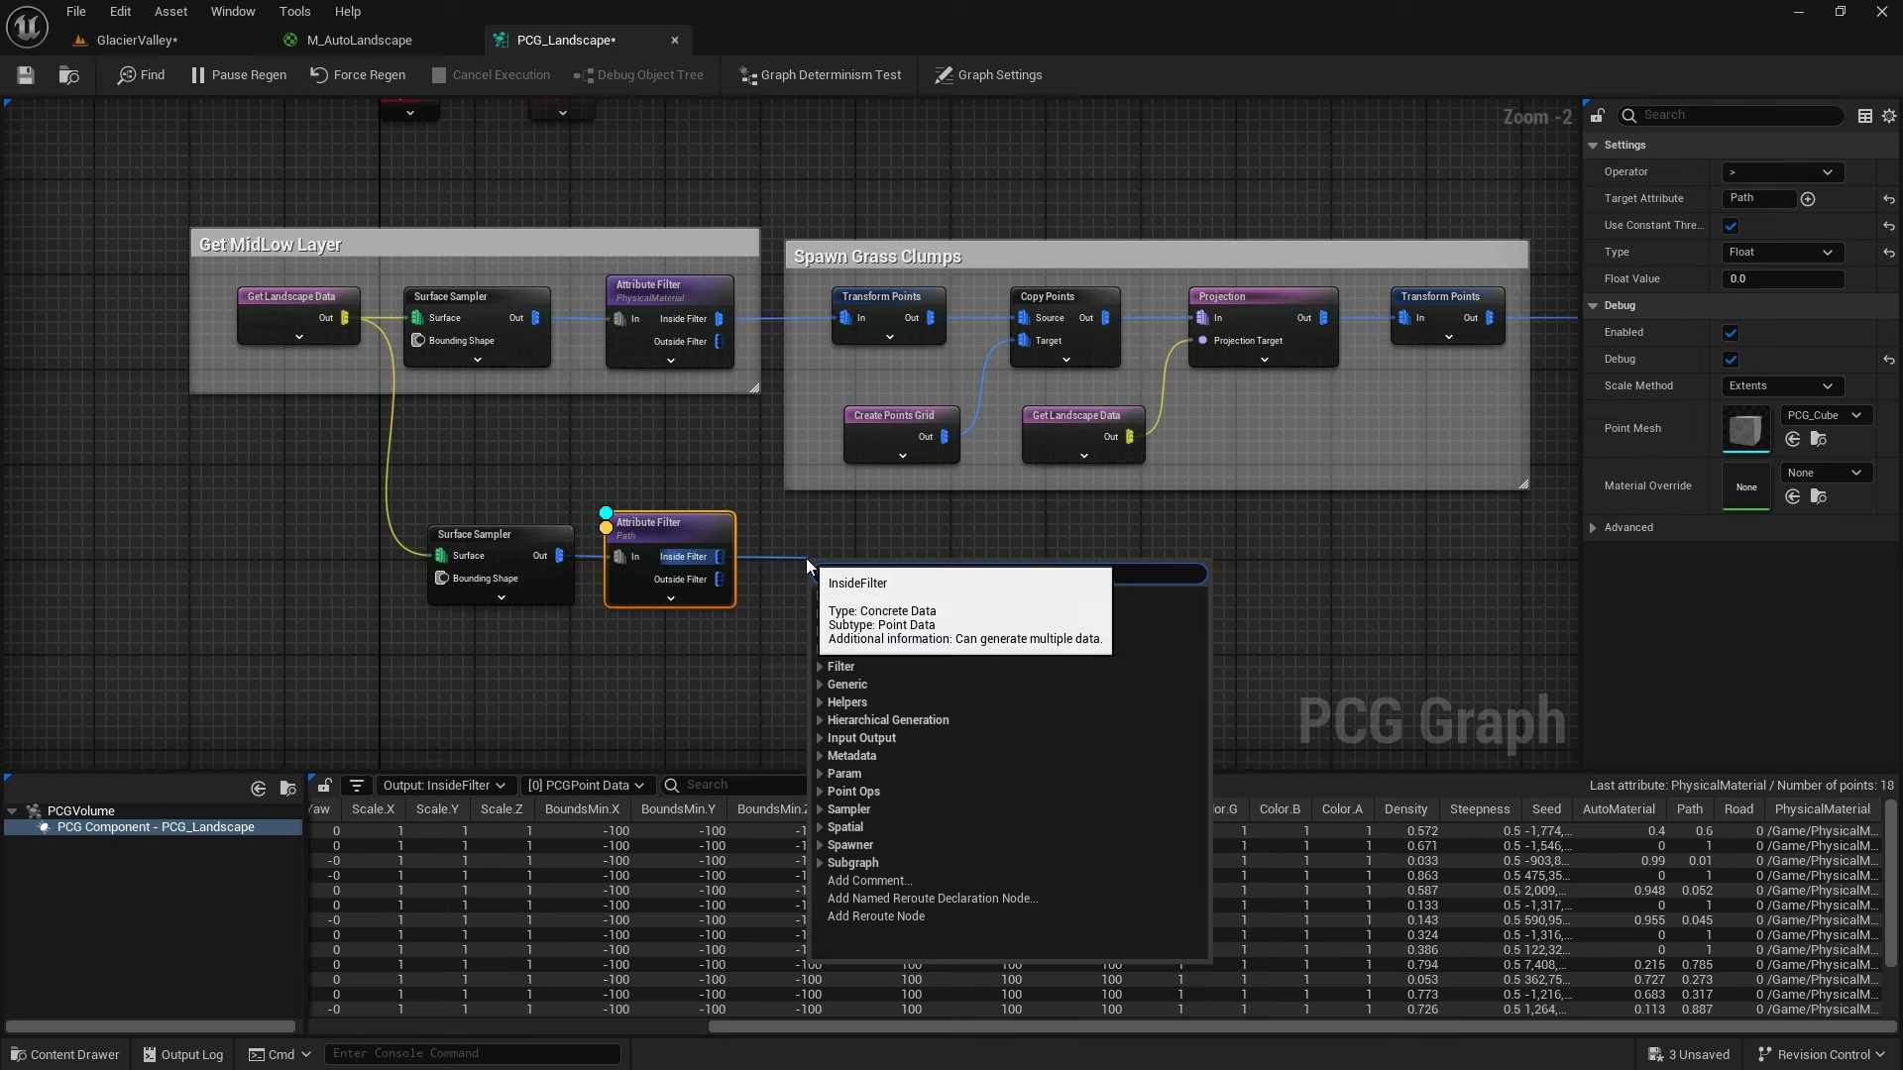
{"action": "type", "text": "tr"}
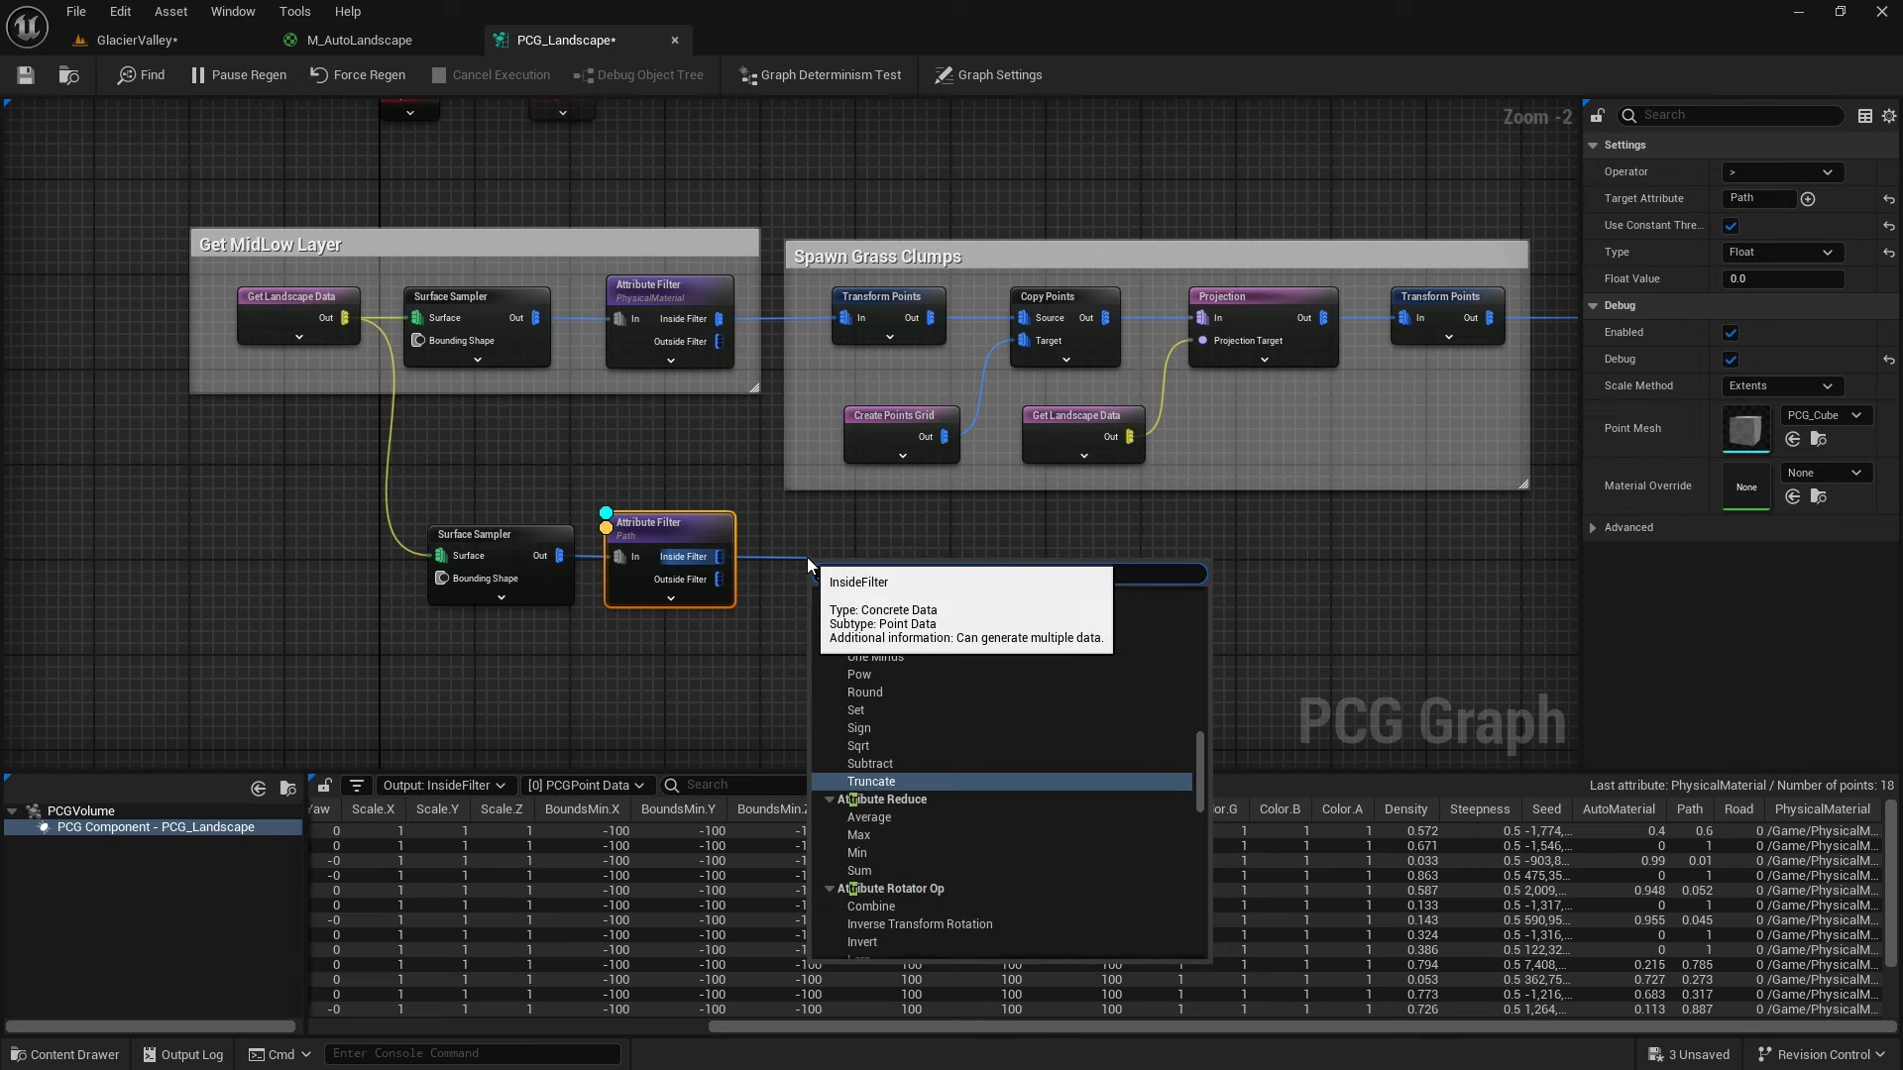
{"action": "type", "text": "a"}
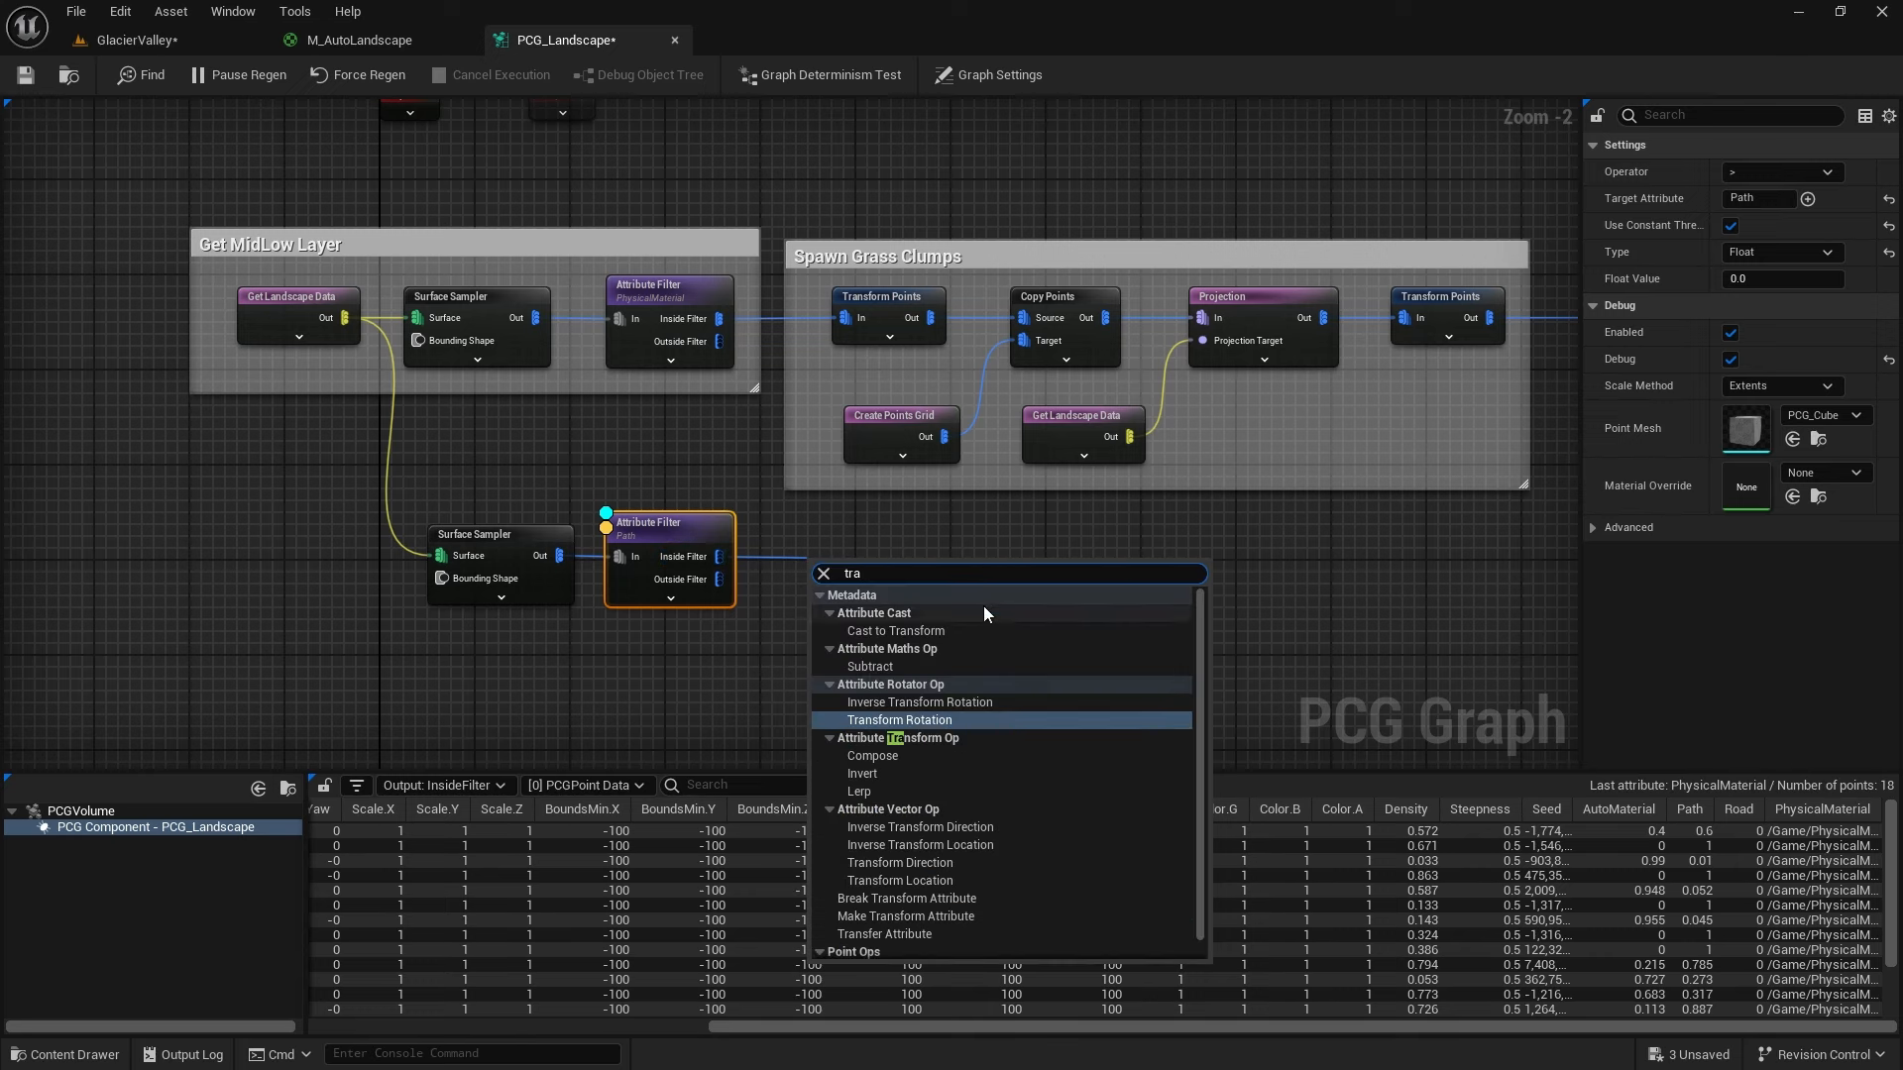
{"action": "type", "text": "nsfo"}
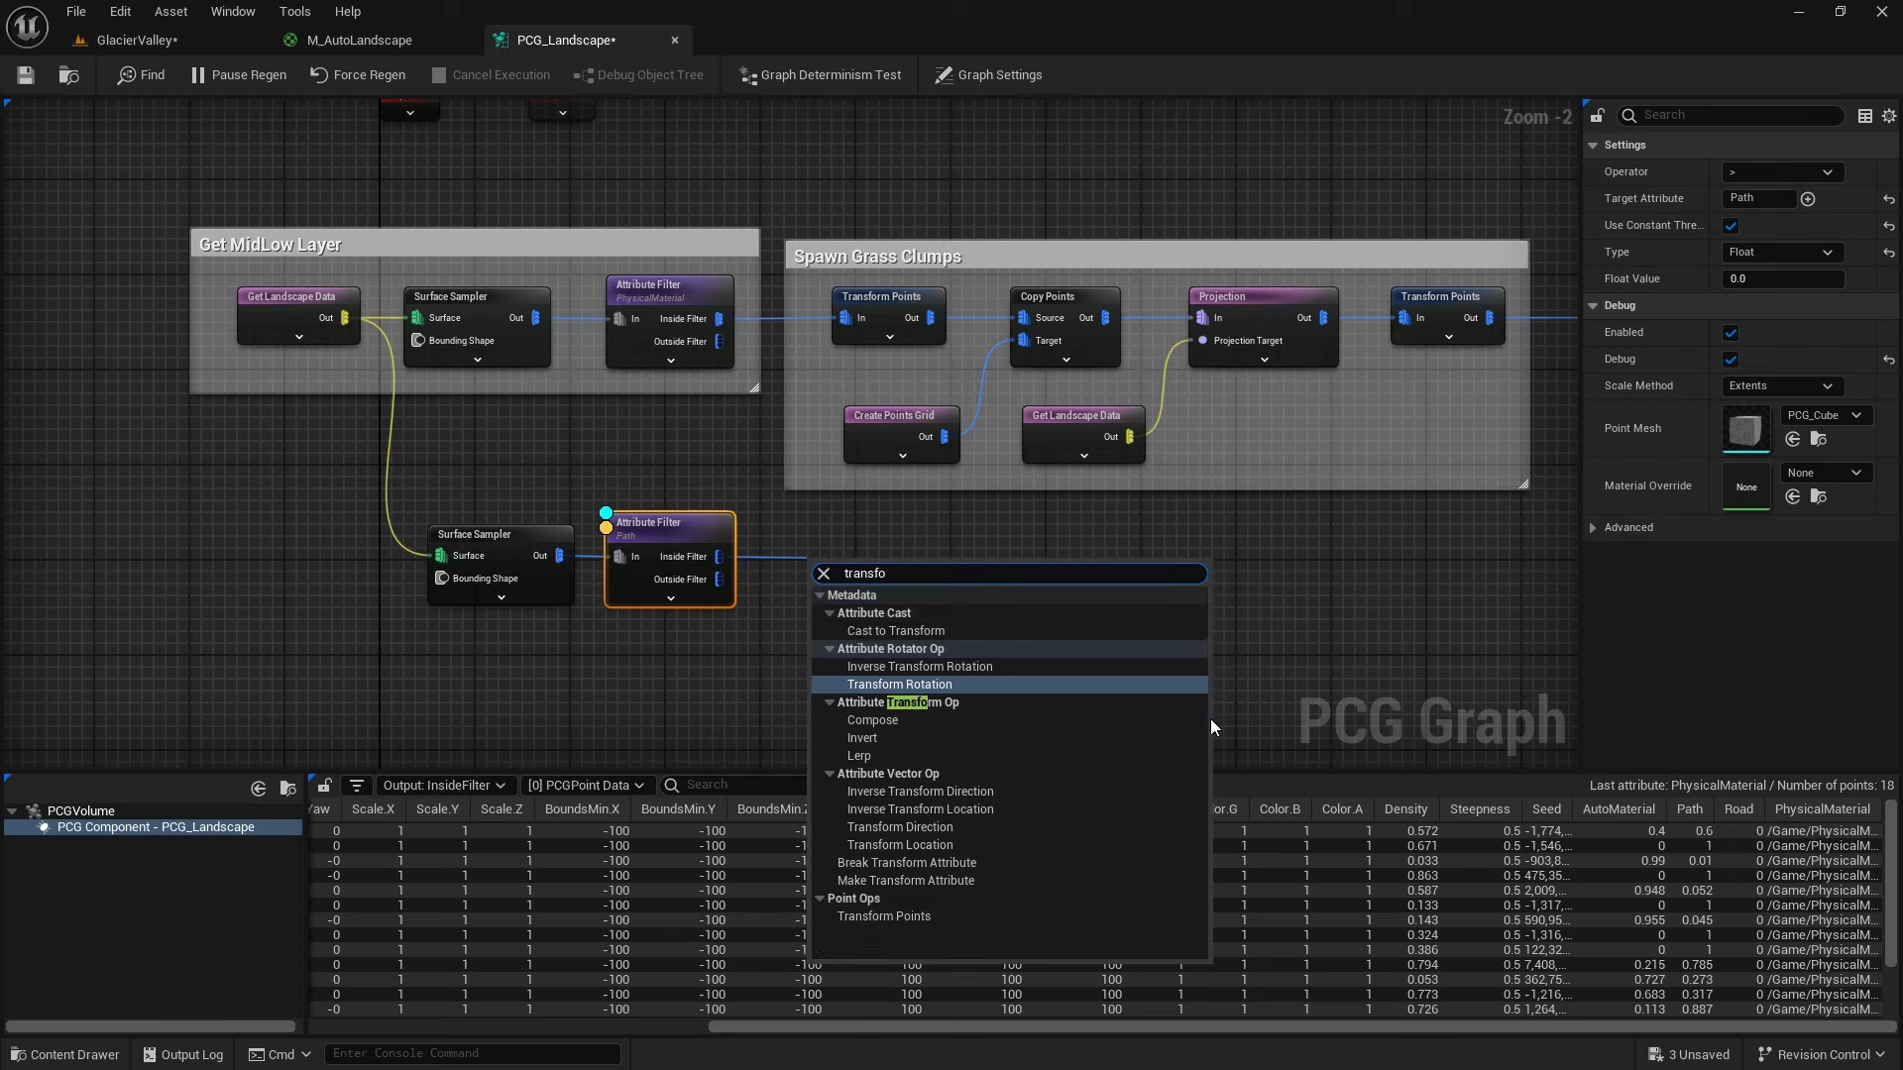
{"action": "left_click", "coordinate": [906, 917]}
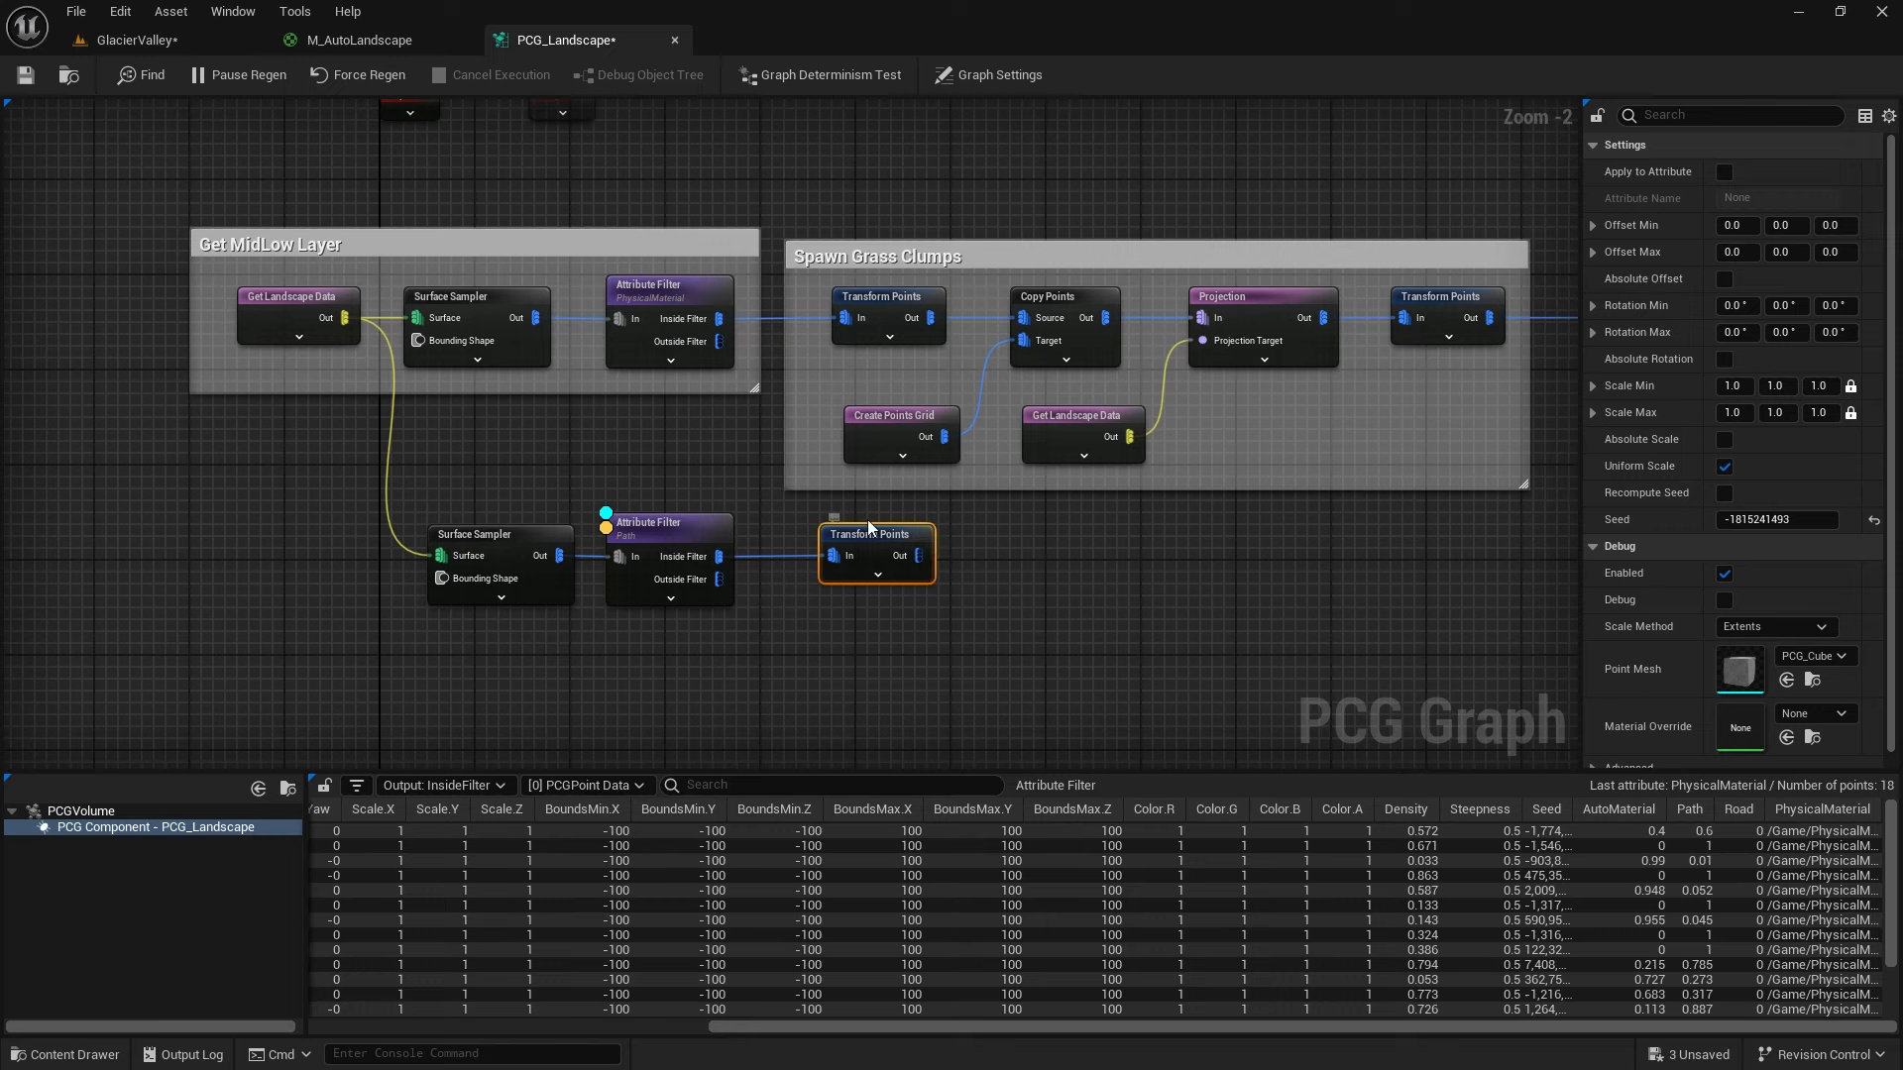
Disconnect the Static Mesh Spawner from the last Transform Points node and inspect the Path filter's debug points along the path in the GlacierValley level
{"action": "right_click_drag", "start_coordinate": [1476, 437], "coordinate": [1157, 469]}
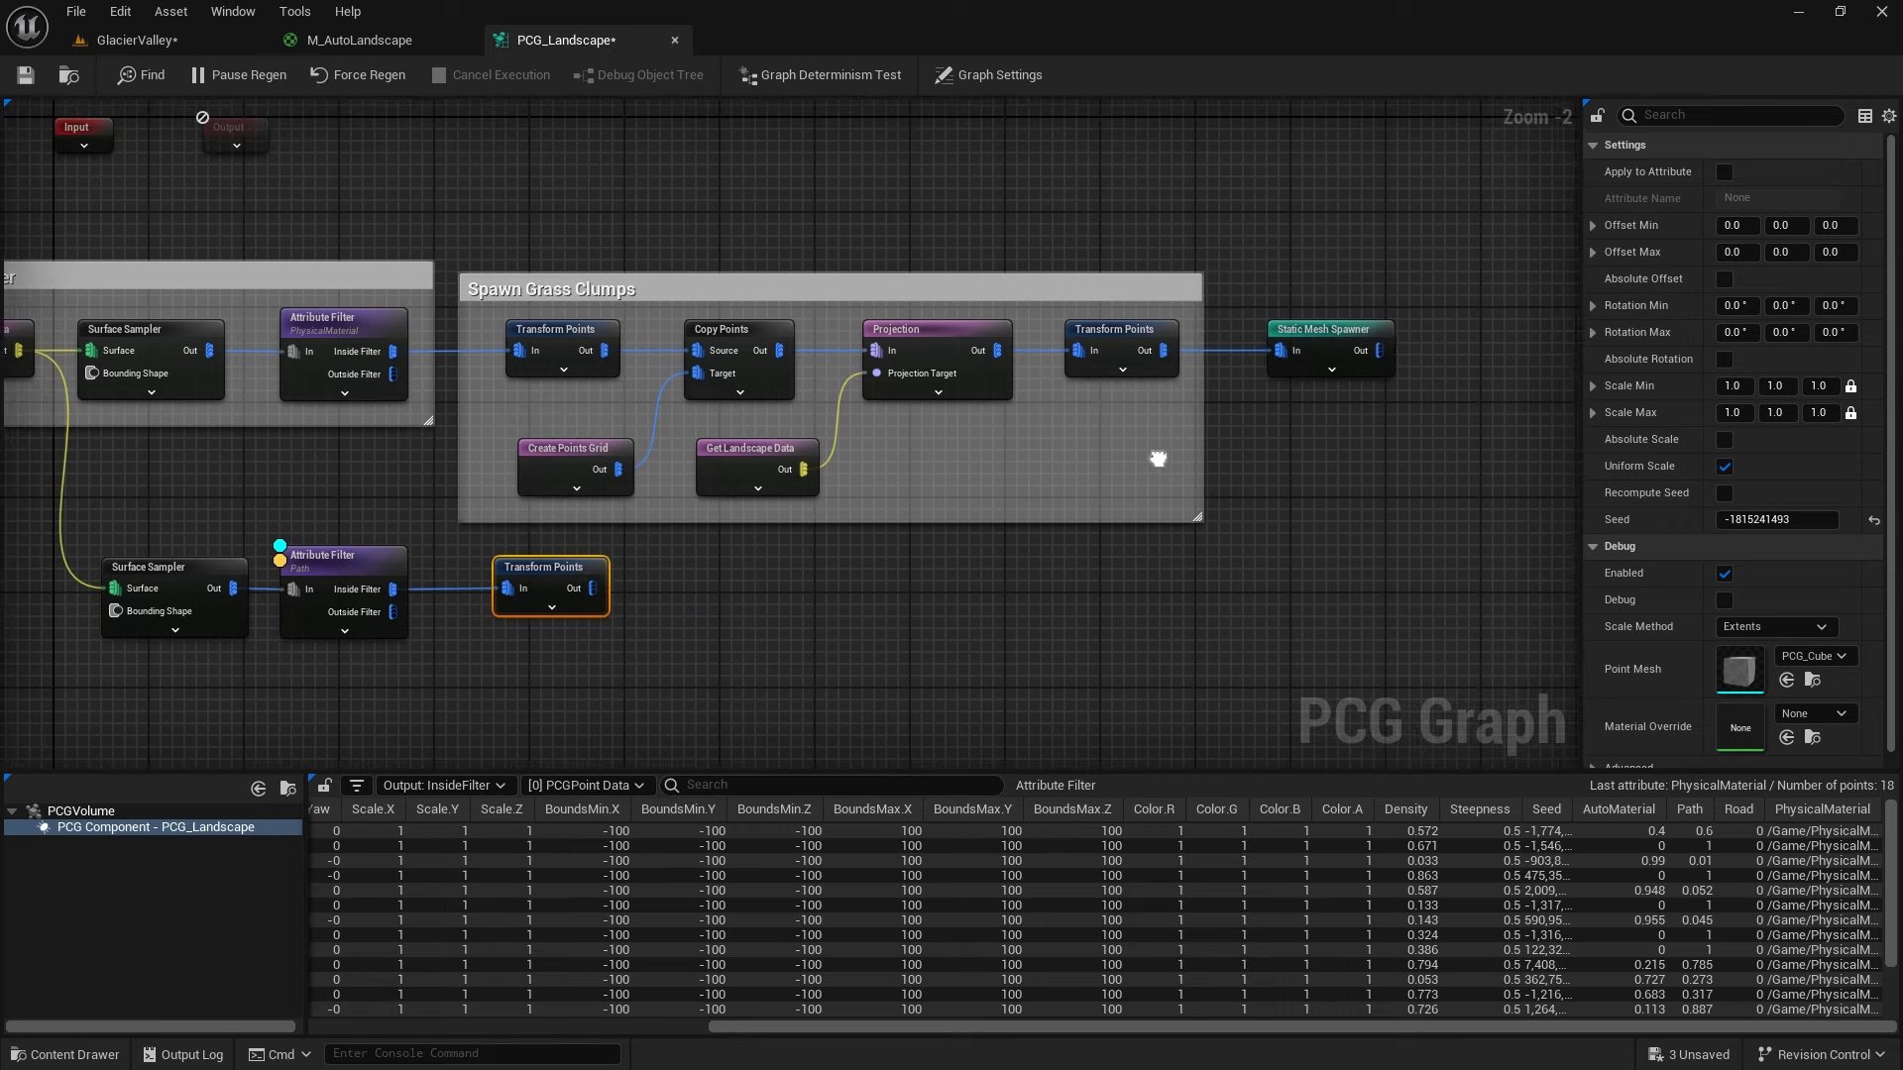
{"action": "left_click", "coordinate": [1285, 350], "text": "alt"}
{"action": "right_click_drag", "start_coordinate": [971, 516], "coordinate": [1446, 397]}
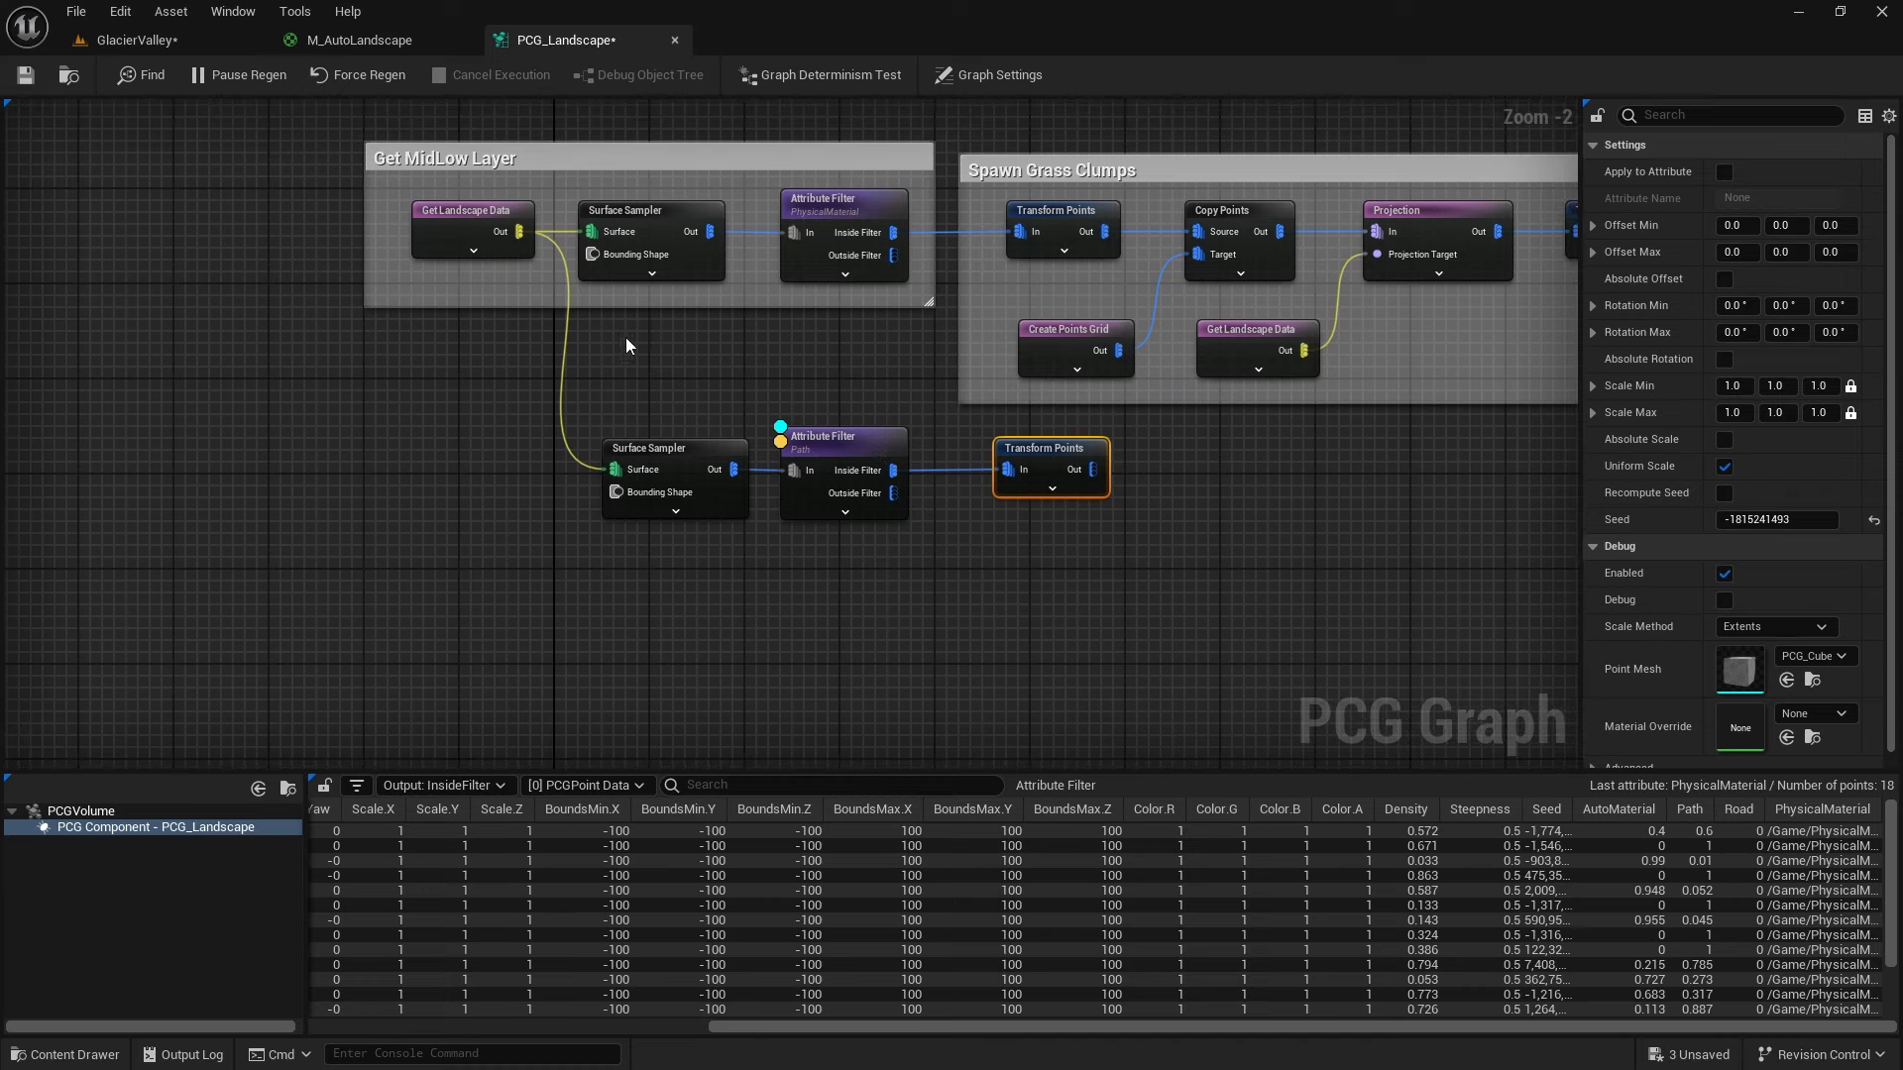
{"action": "left_click", "coordinate": [157, 45]}
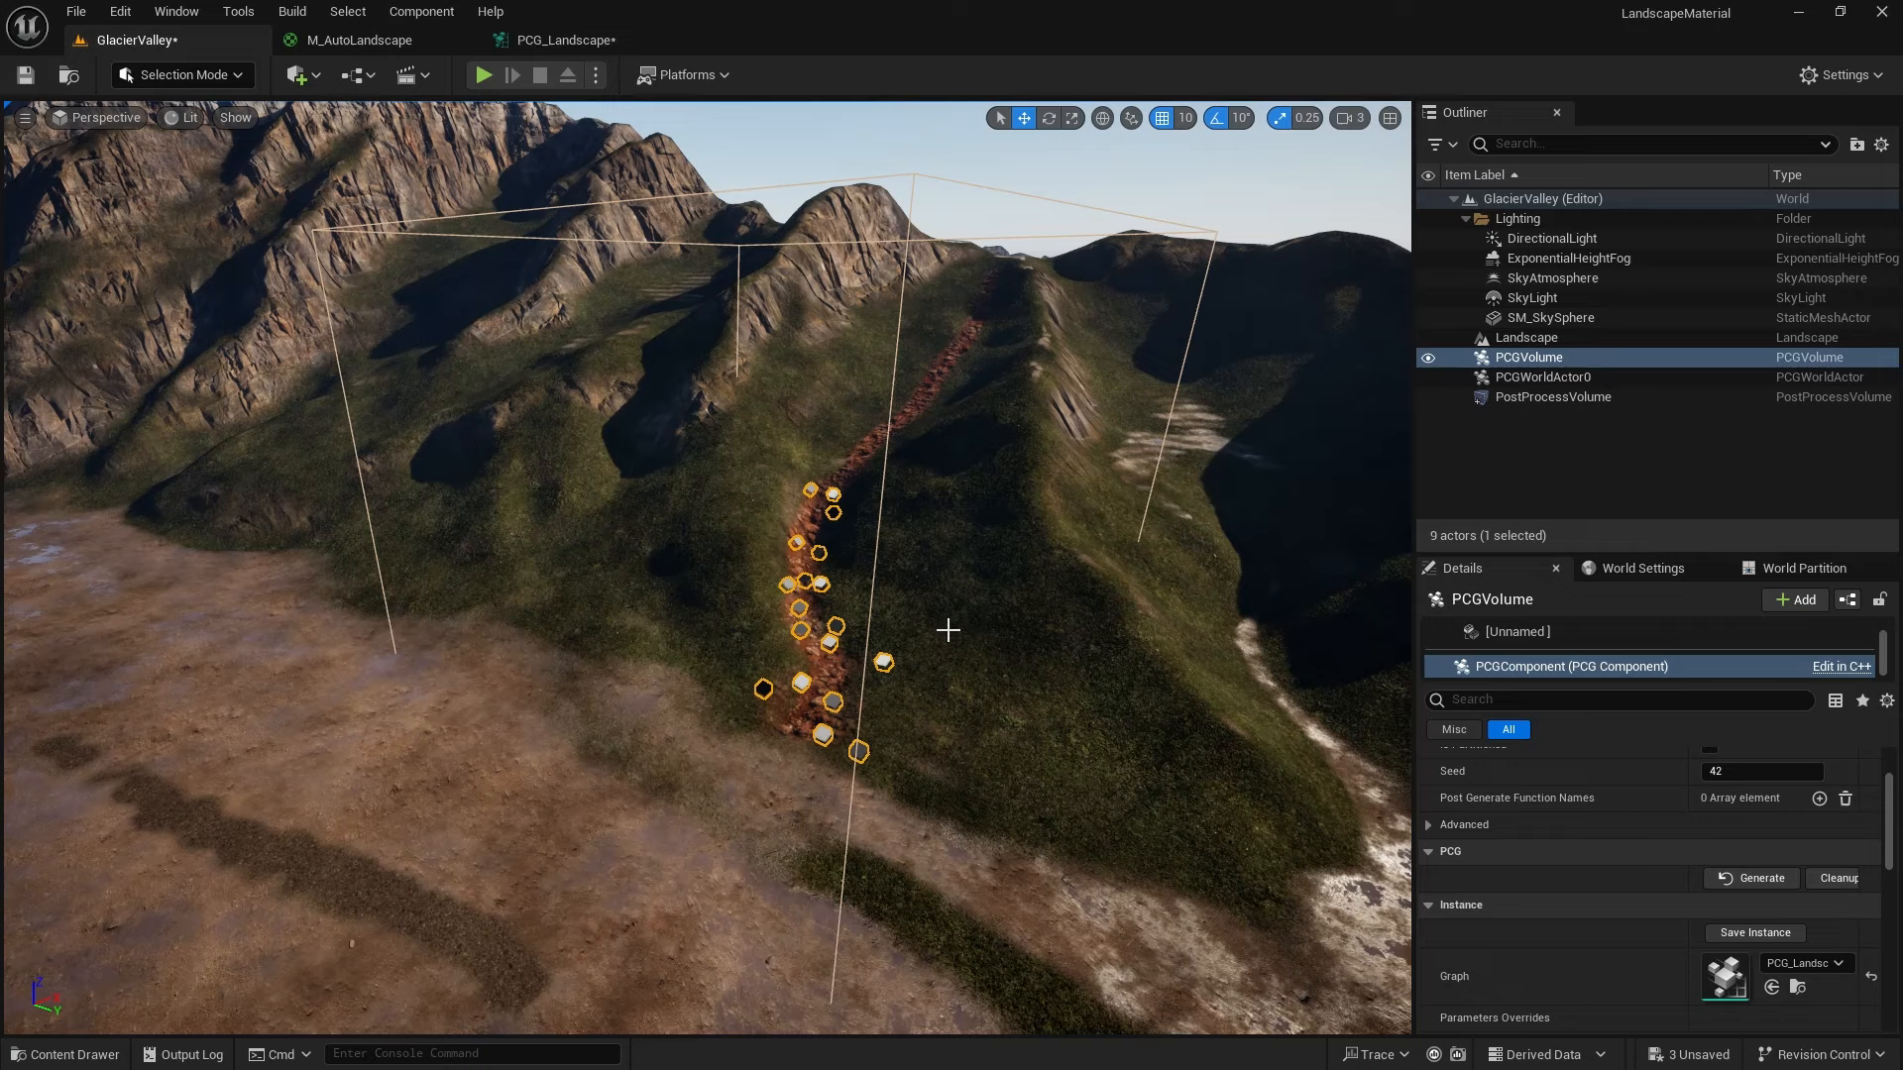
{"action": "key", "text": "w"}
{"action": "right_click_drag", "start_coordinate": [949, 634], "coordinate": [994, 741]}
{"action": "key", "text": "w"}
{"action": "right_click_drag", "start_coordinate": [848, 689], "coordinate": [841, 687]}
{"action": "key", "text": "s"}
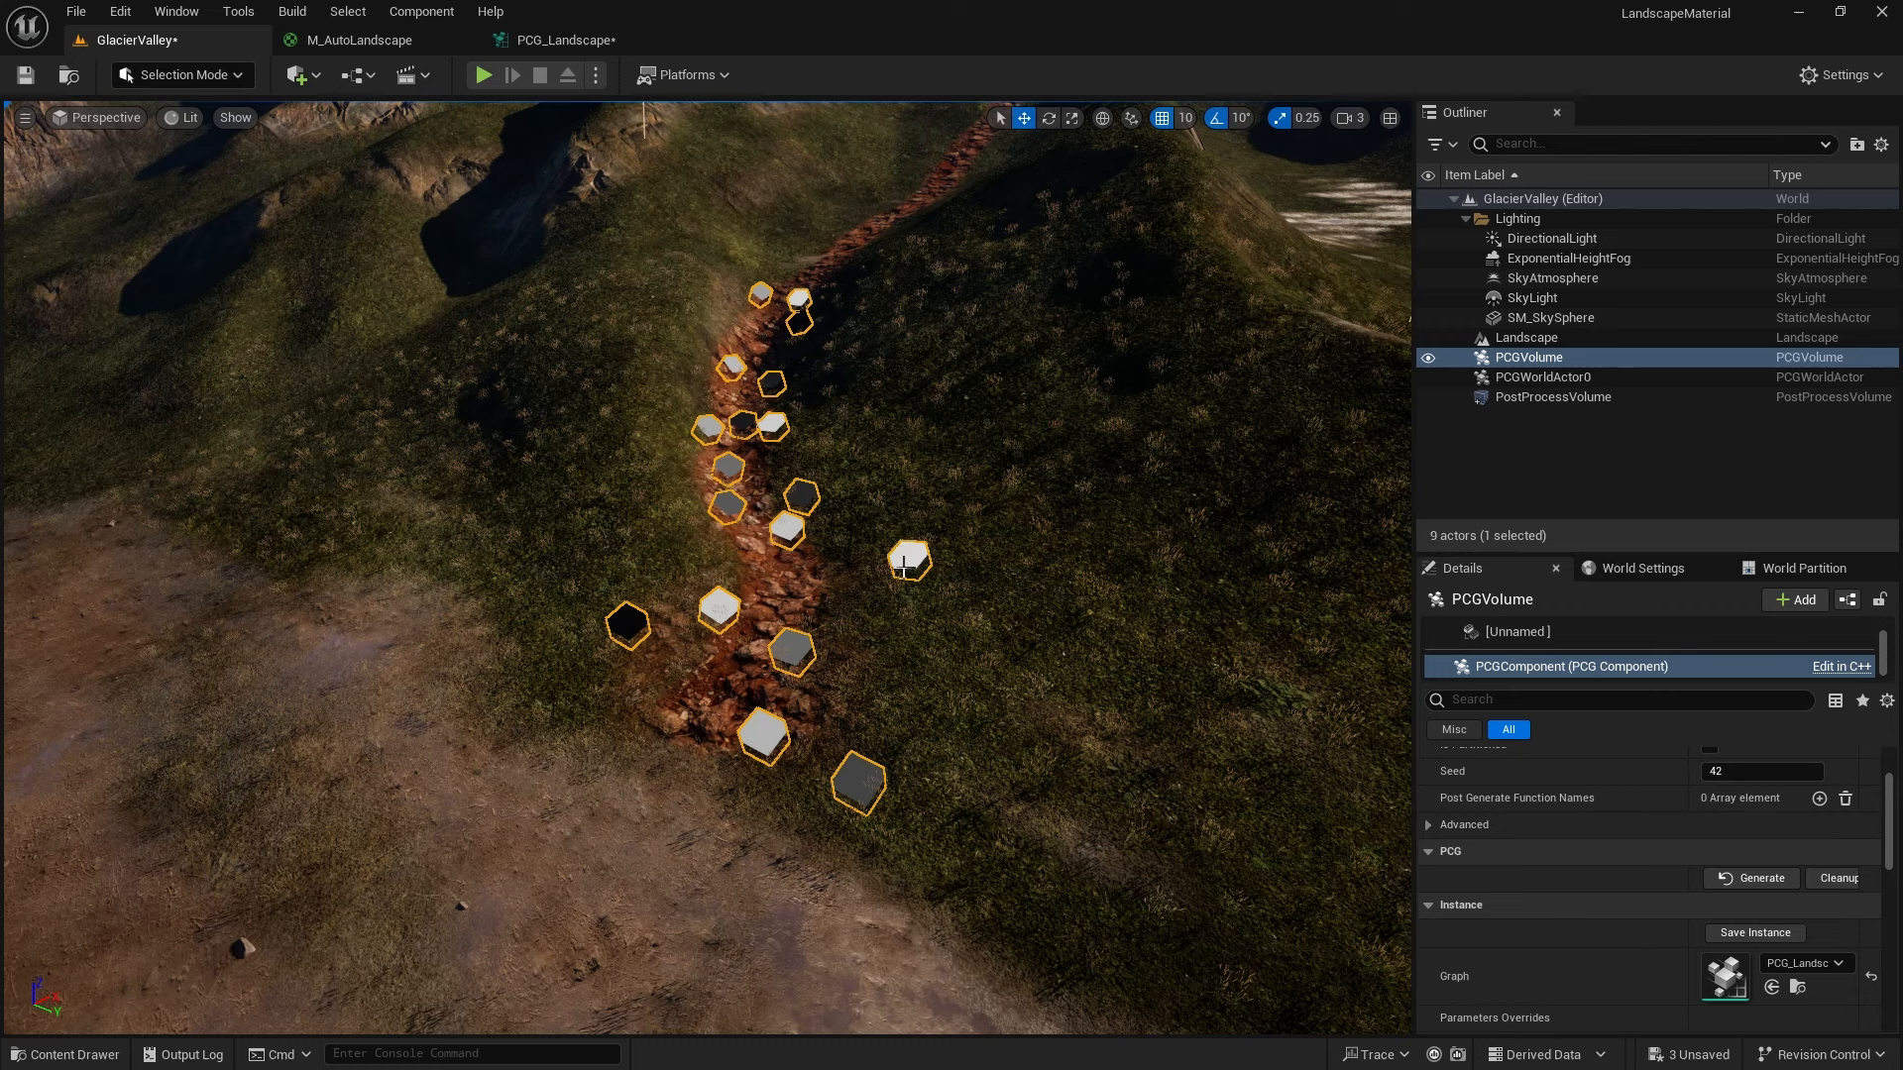
Set the Path filter's Float Value threshold to 0.2 and check the debug points along the path in the level
{"action": "left_click", "coordinate": [561, 40]}
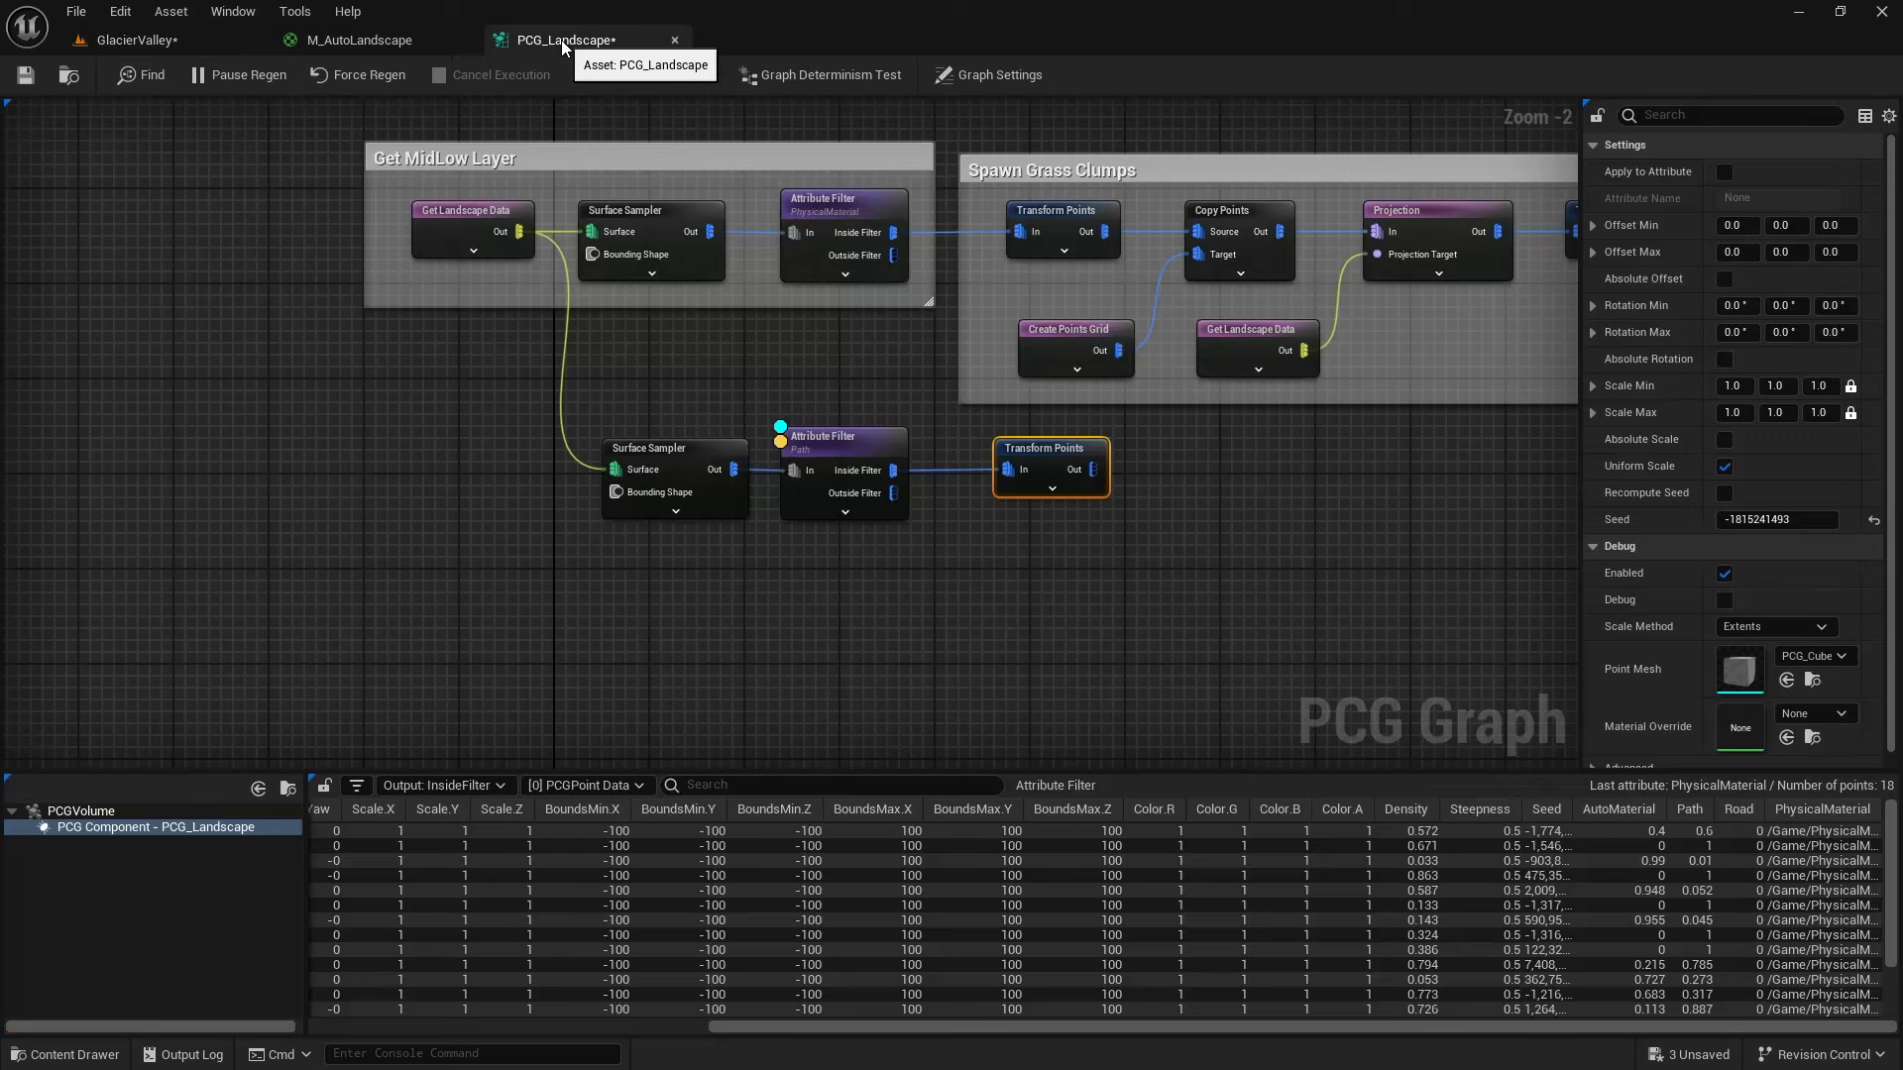
{"action": "left_click", "coordinate": [842, 442]}
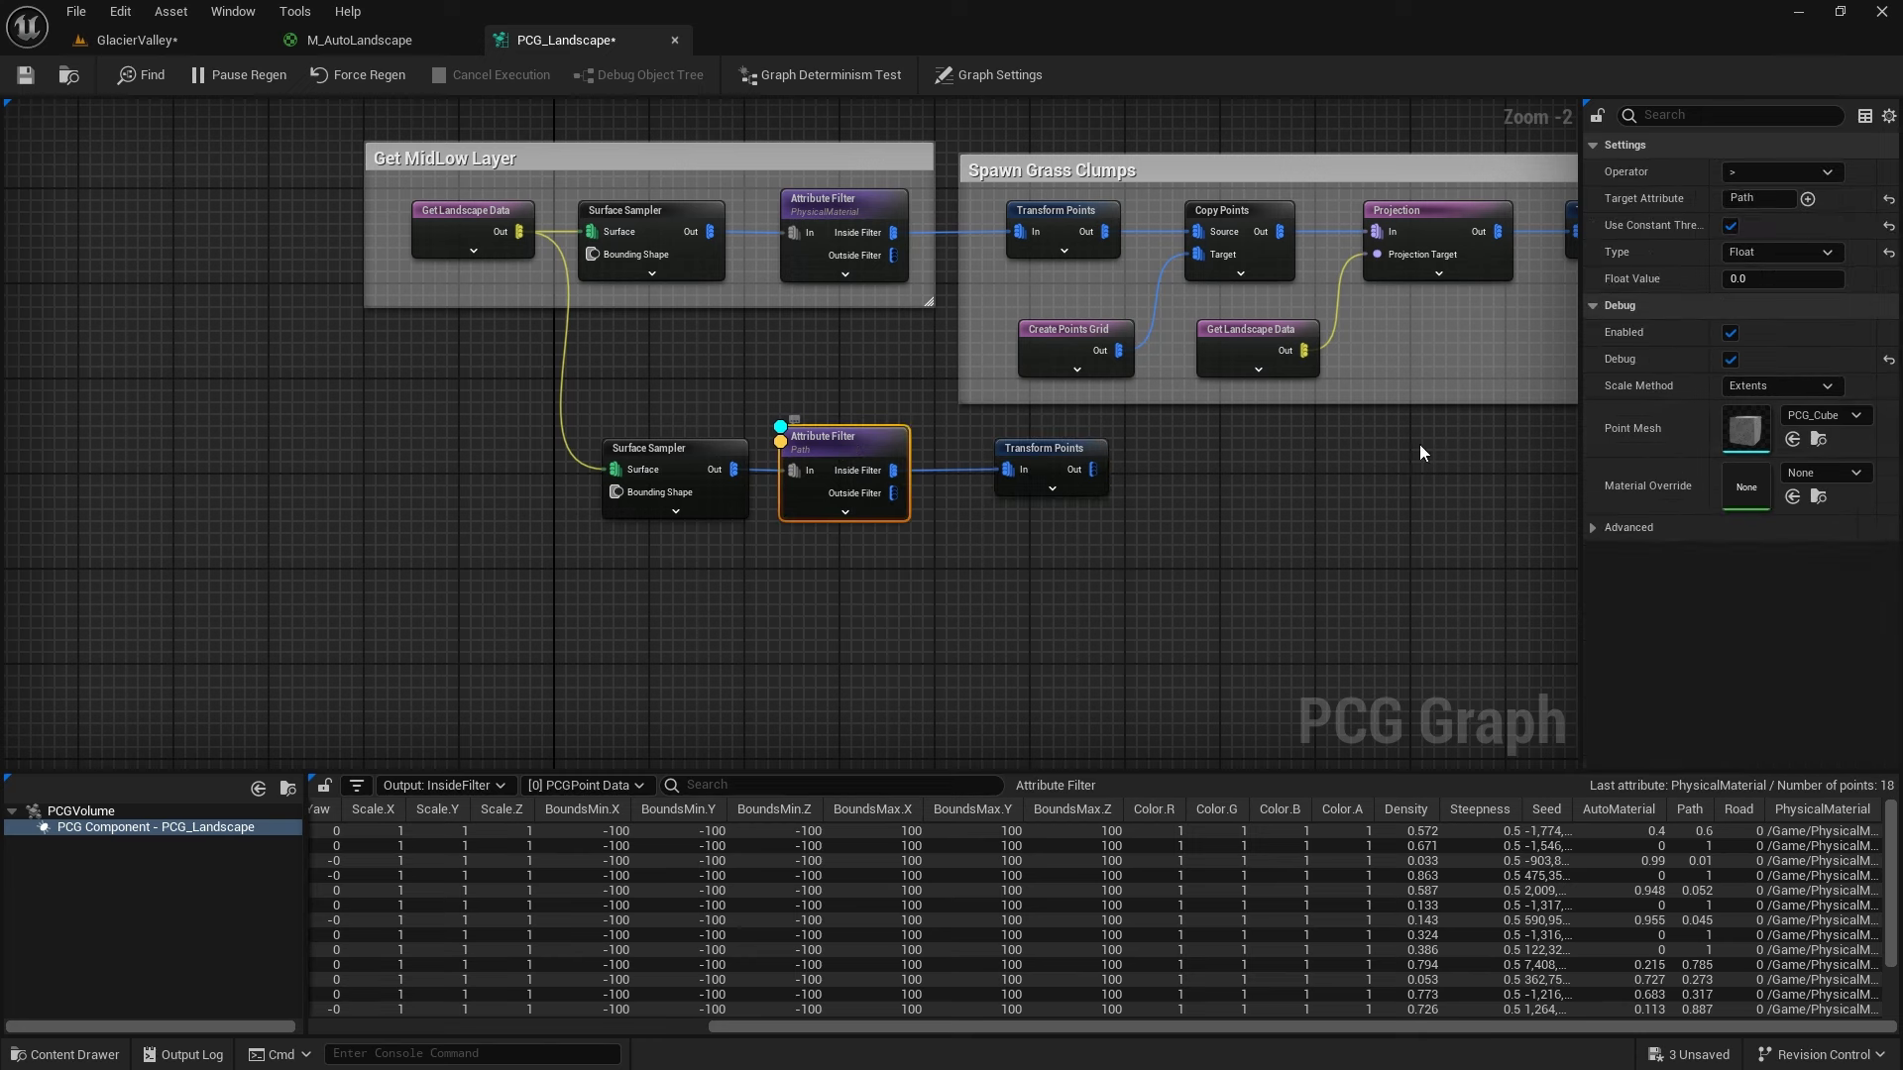
{"action": "left_click", "coordinate": [1742, 278]}
{"action": "type", "text": ".2"}
{"action": "key", "text": "Return"}
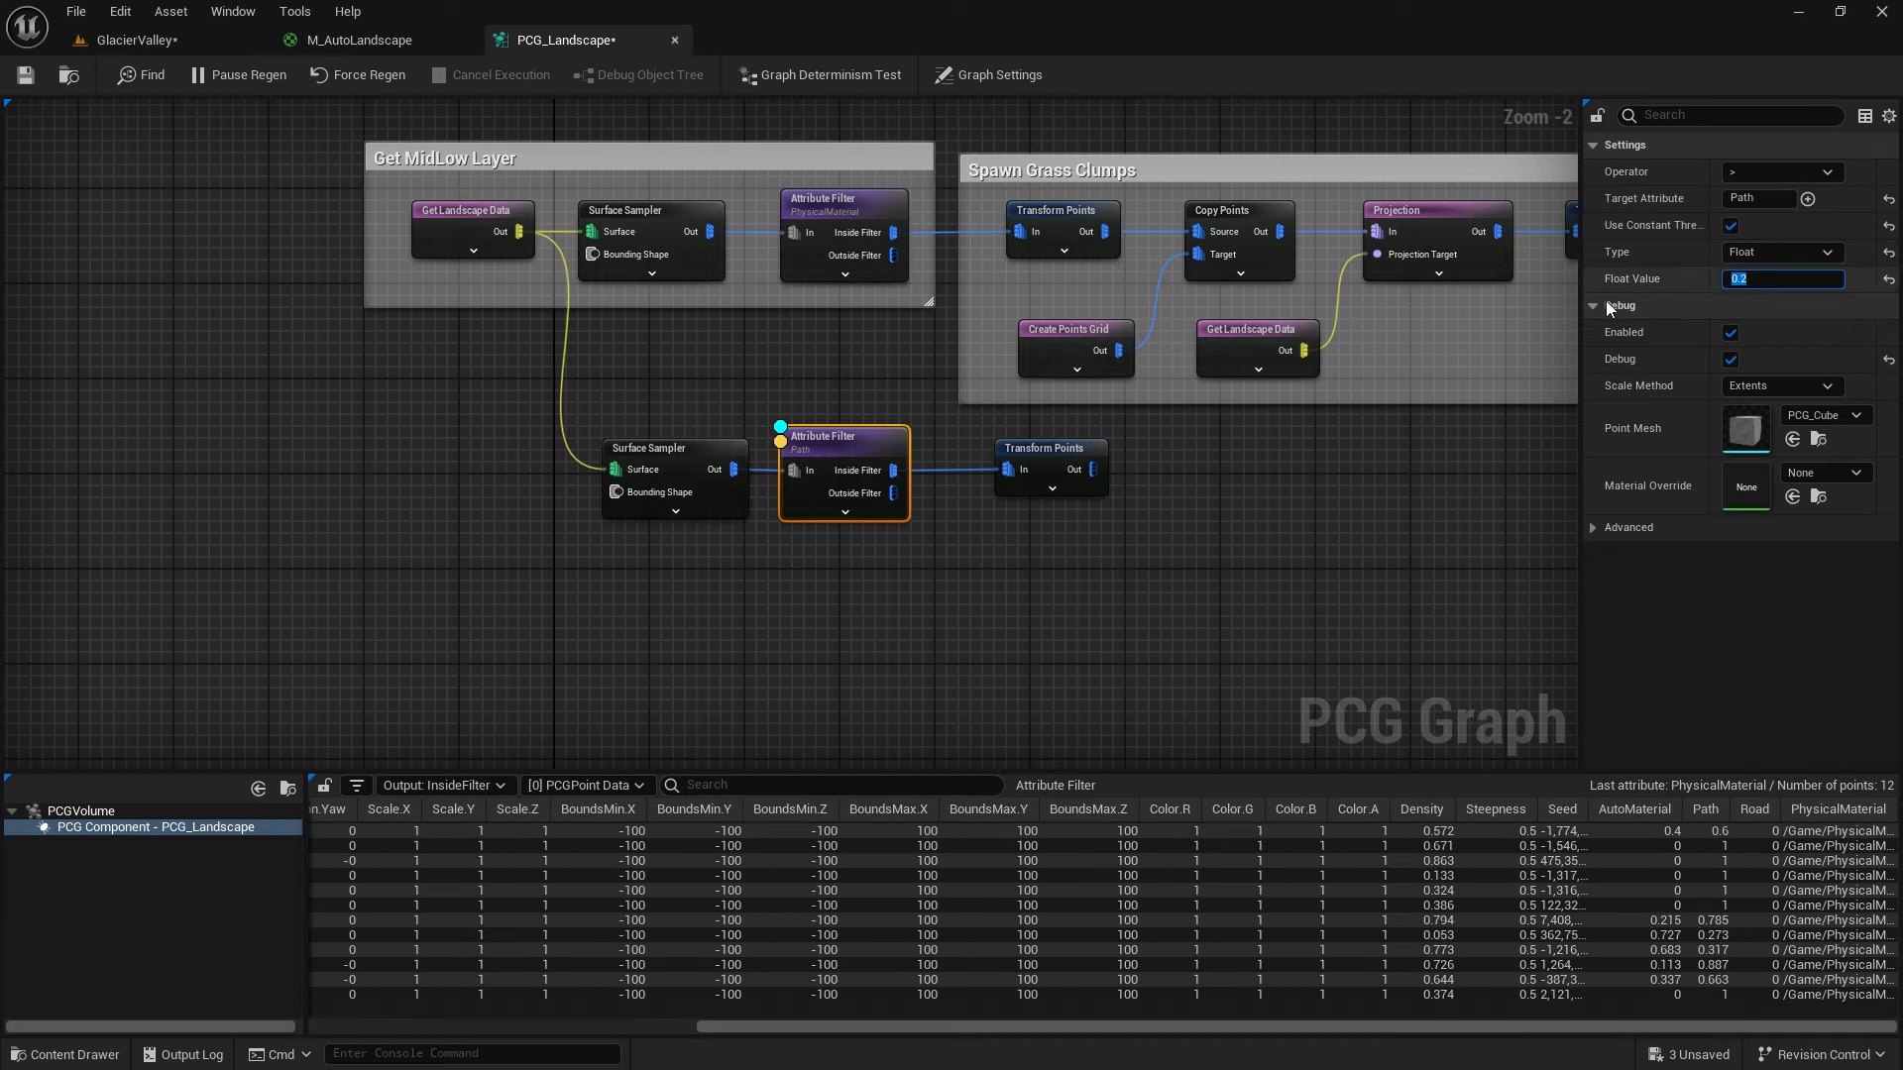
{"action": "left_click", "coordinate": [137, 42]}
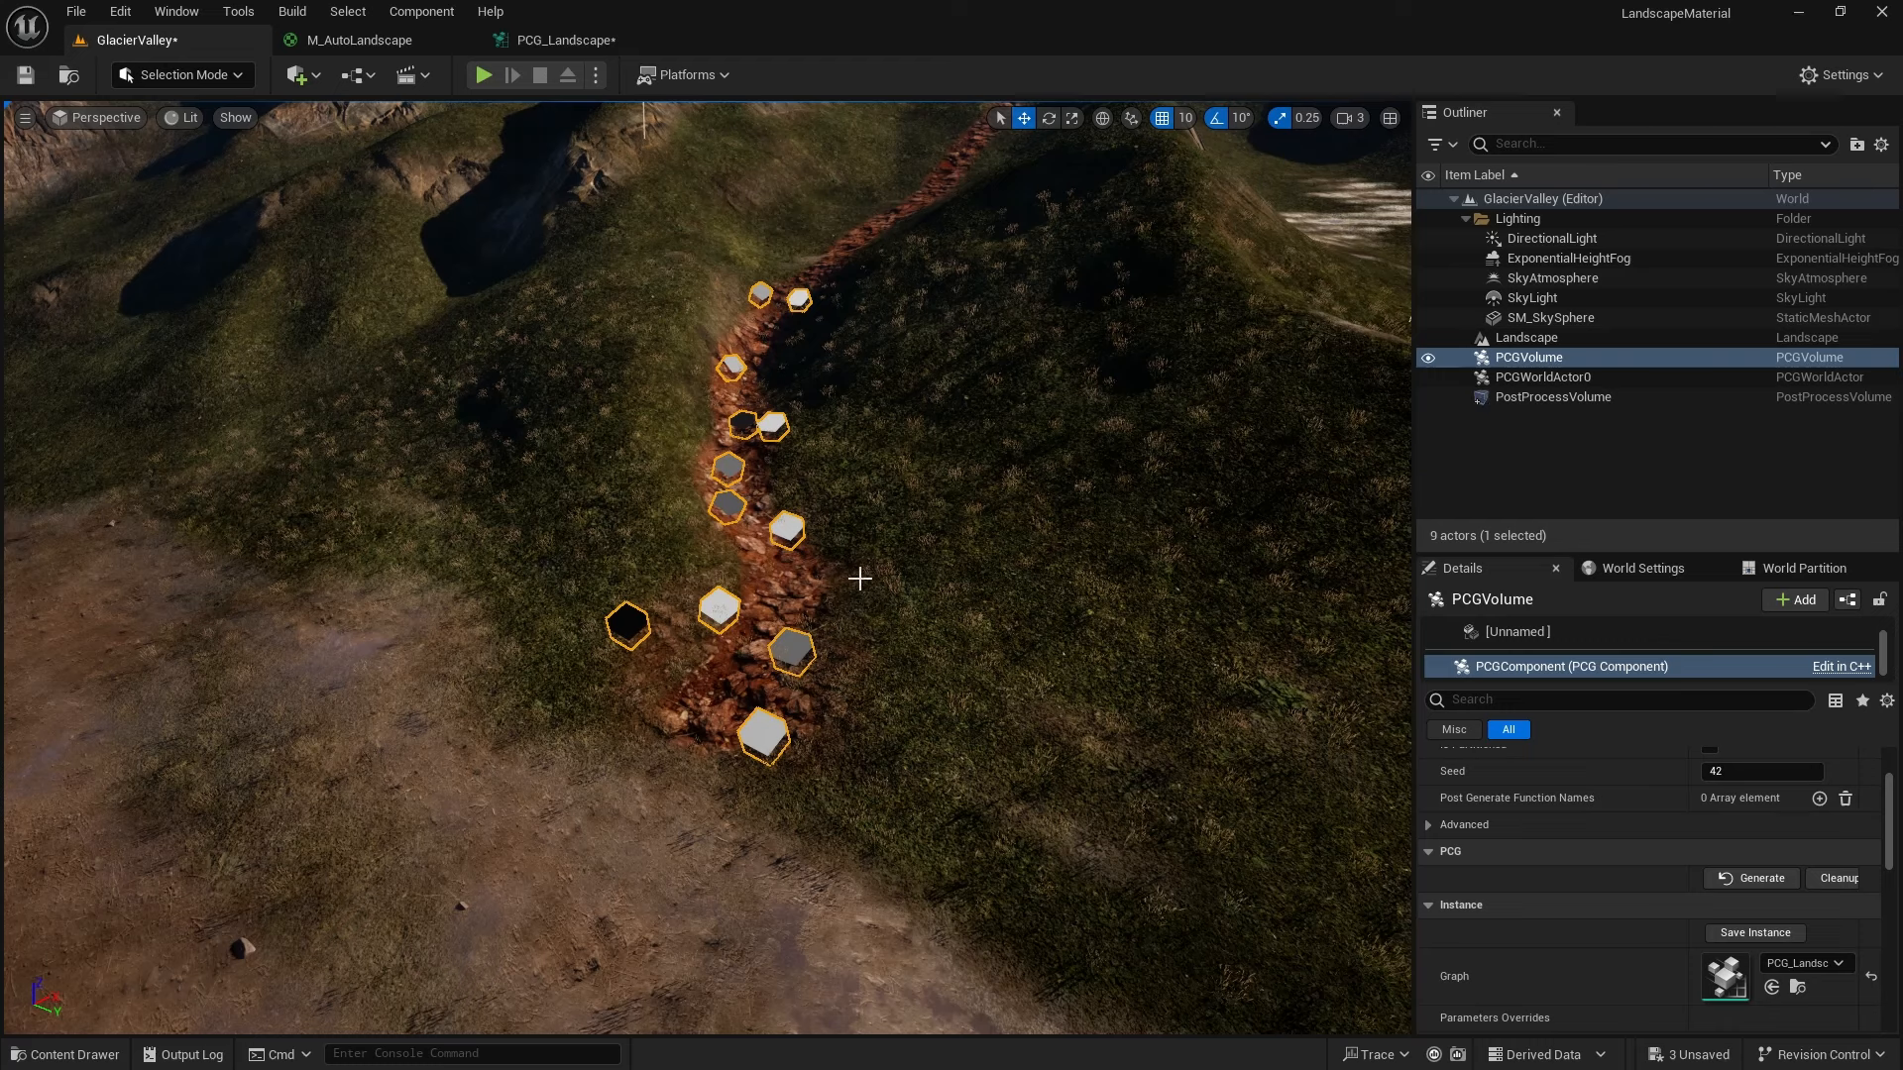
{"action": "right_click_drag", "start_coordinate": [898, 510], "coordinate": [902, 461]}
{"action": "right_click_drag", "start_coordinate": [766, 694], "coordinate": [766, 755]}
{"action": "key", "text": "w"}
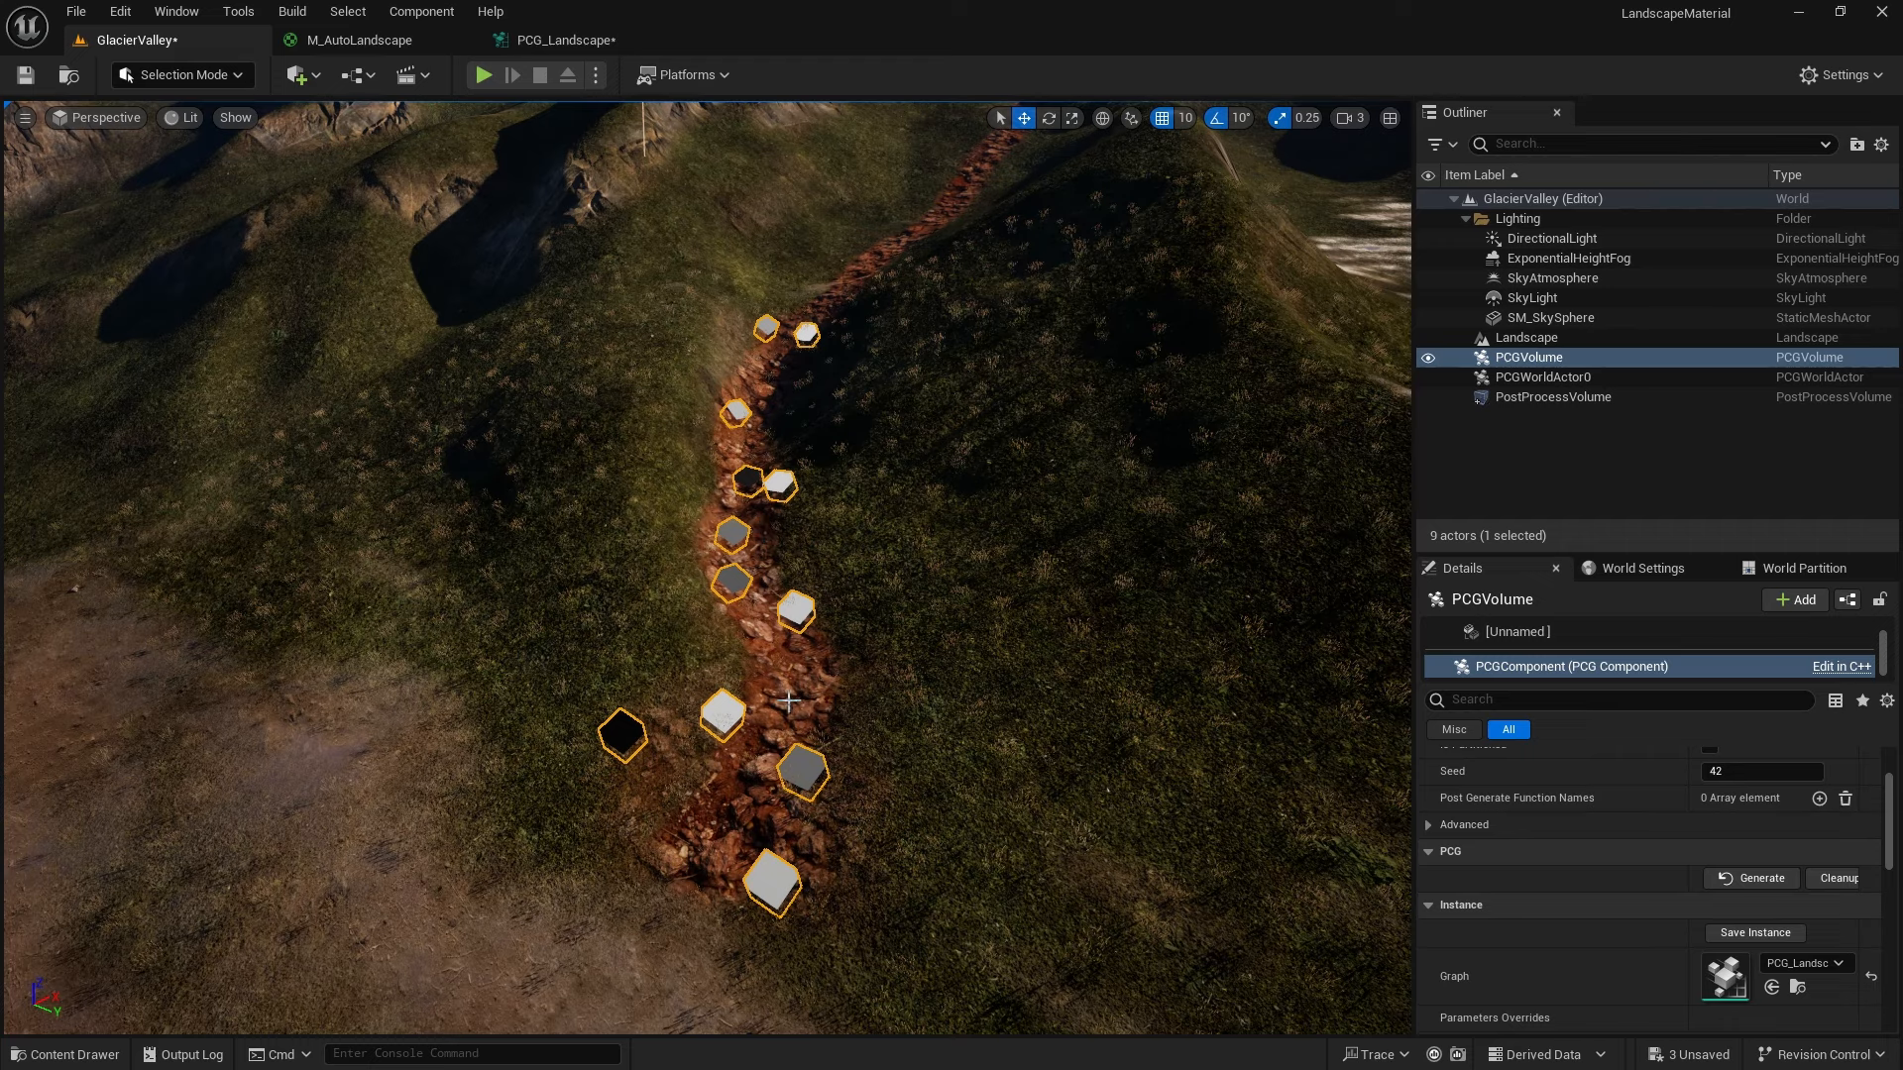
Set the duplicated Surface Sampler's Looseness to 0 and its Points Per Squared Meter to 1, and inspect the point coverage of the path
{"action": "left_click", "coordinate": [579, 40]}
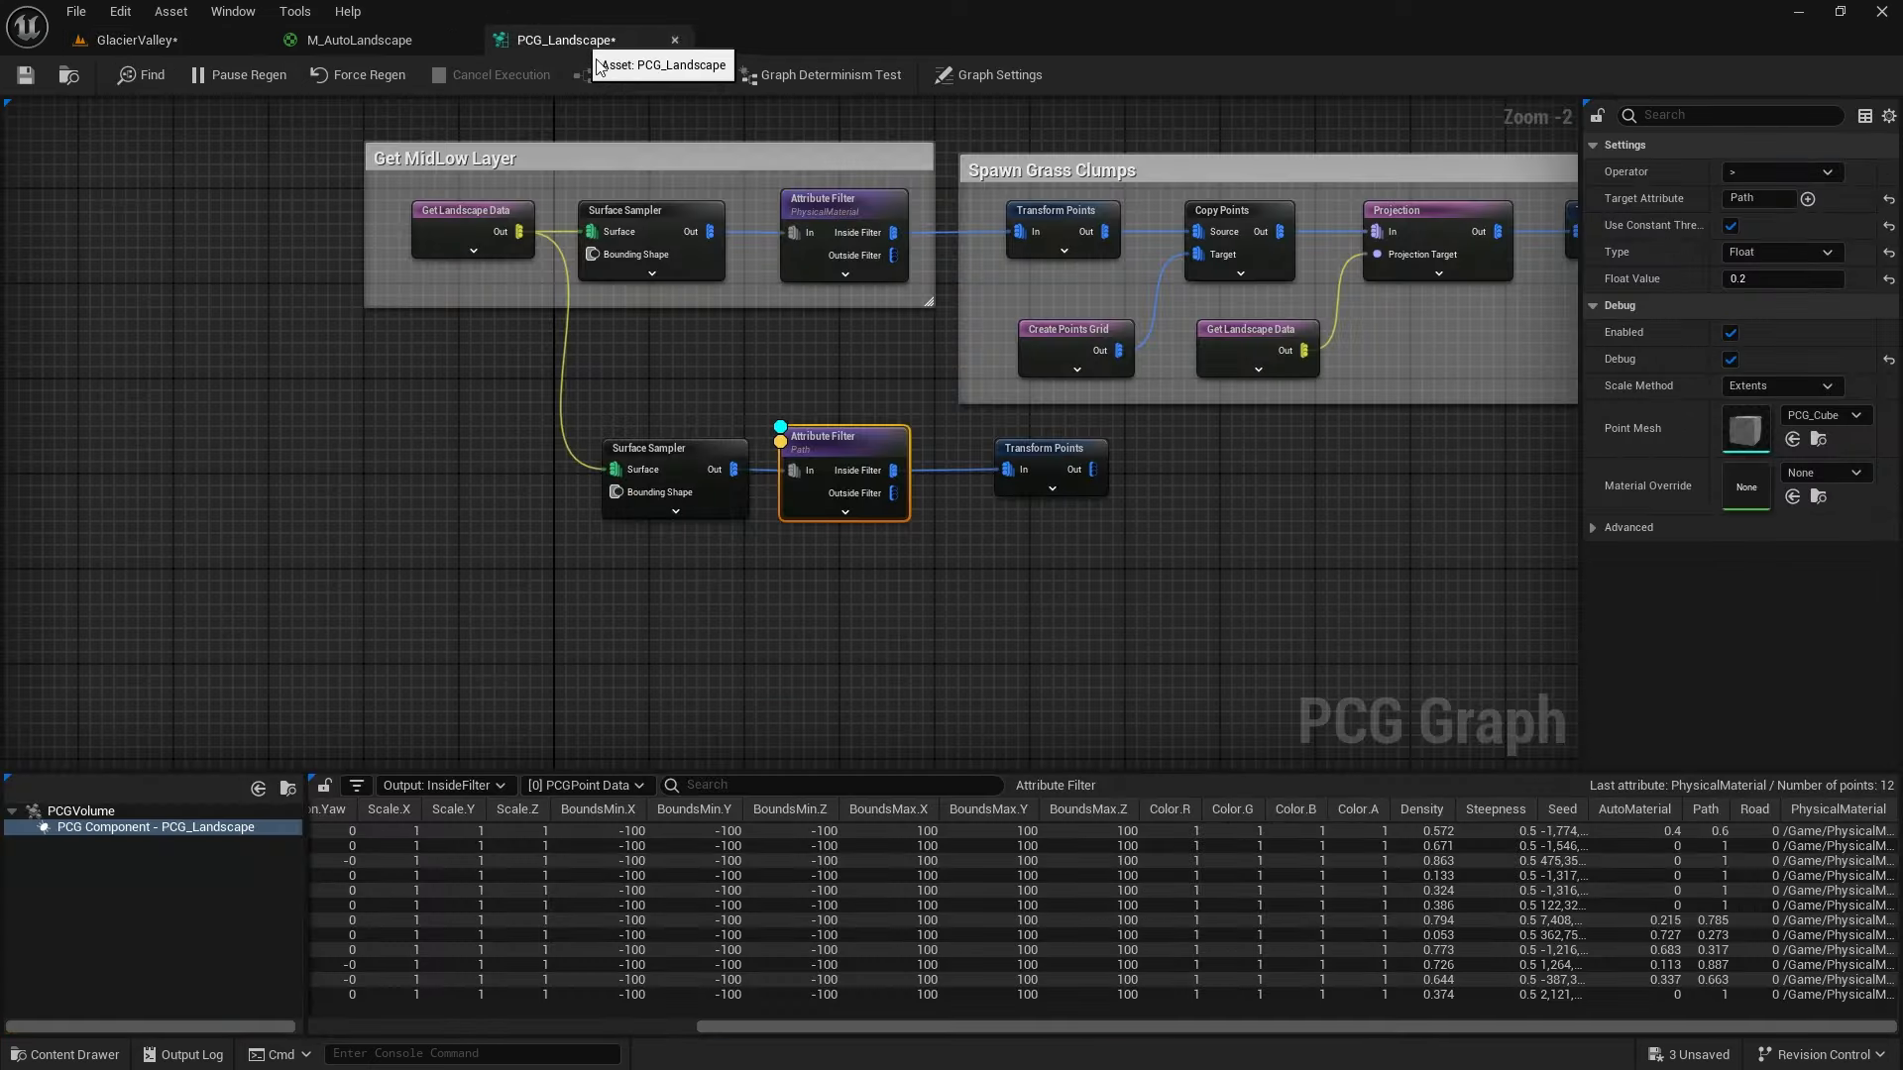
{"action": "left_click", "coordinate": [644, 446]}
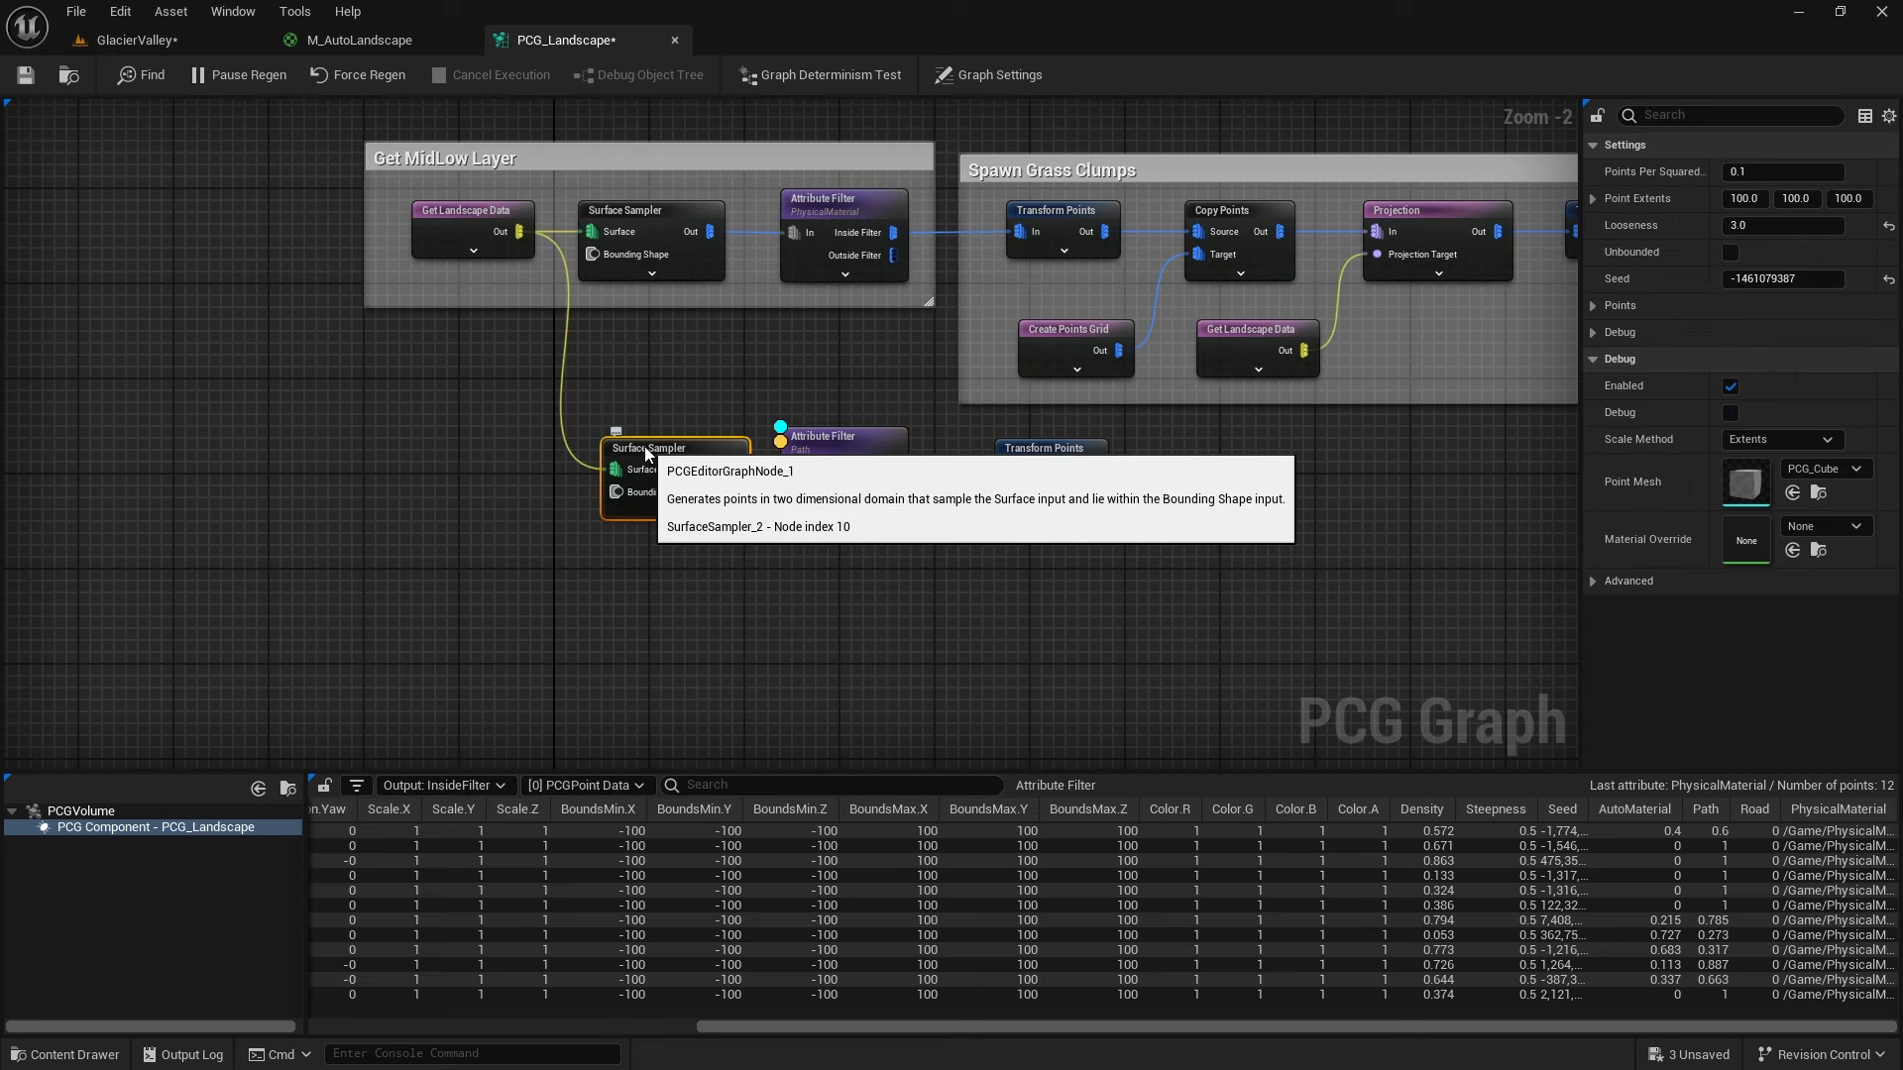
{"action": "left_click", "coordinate": [1769, 226]}
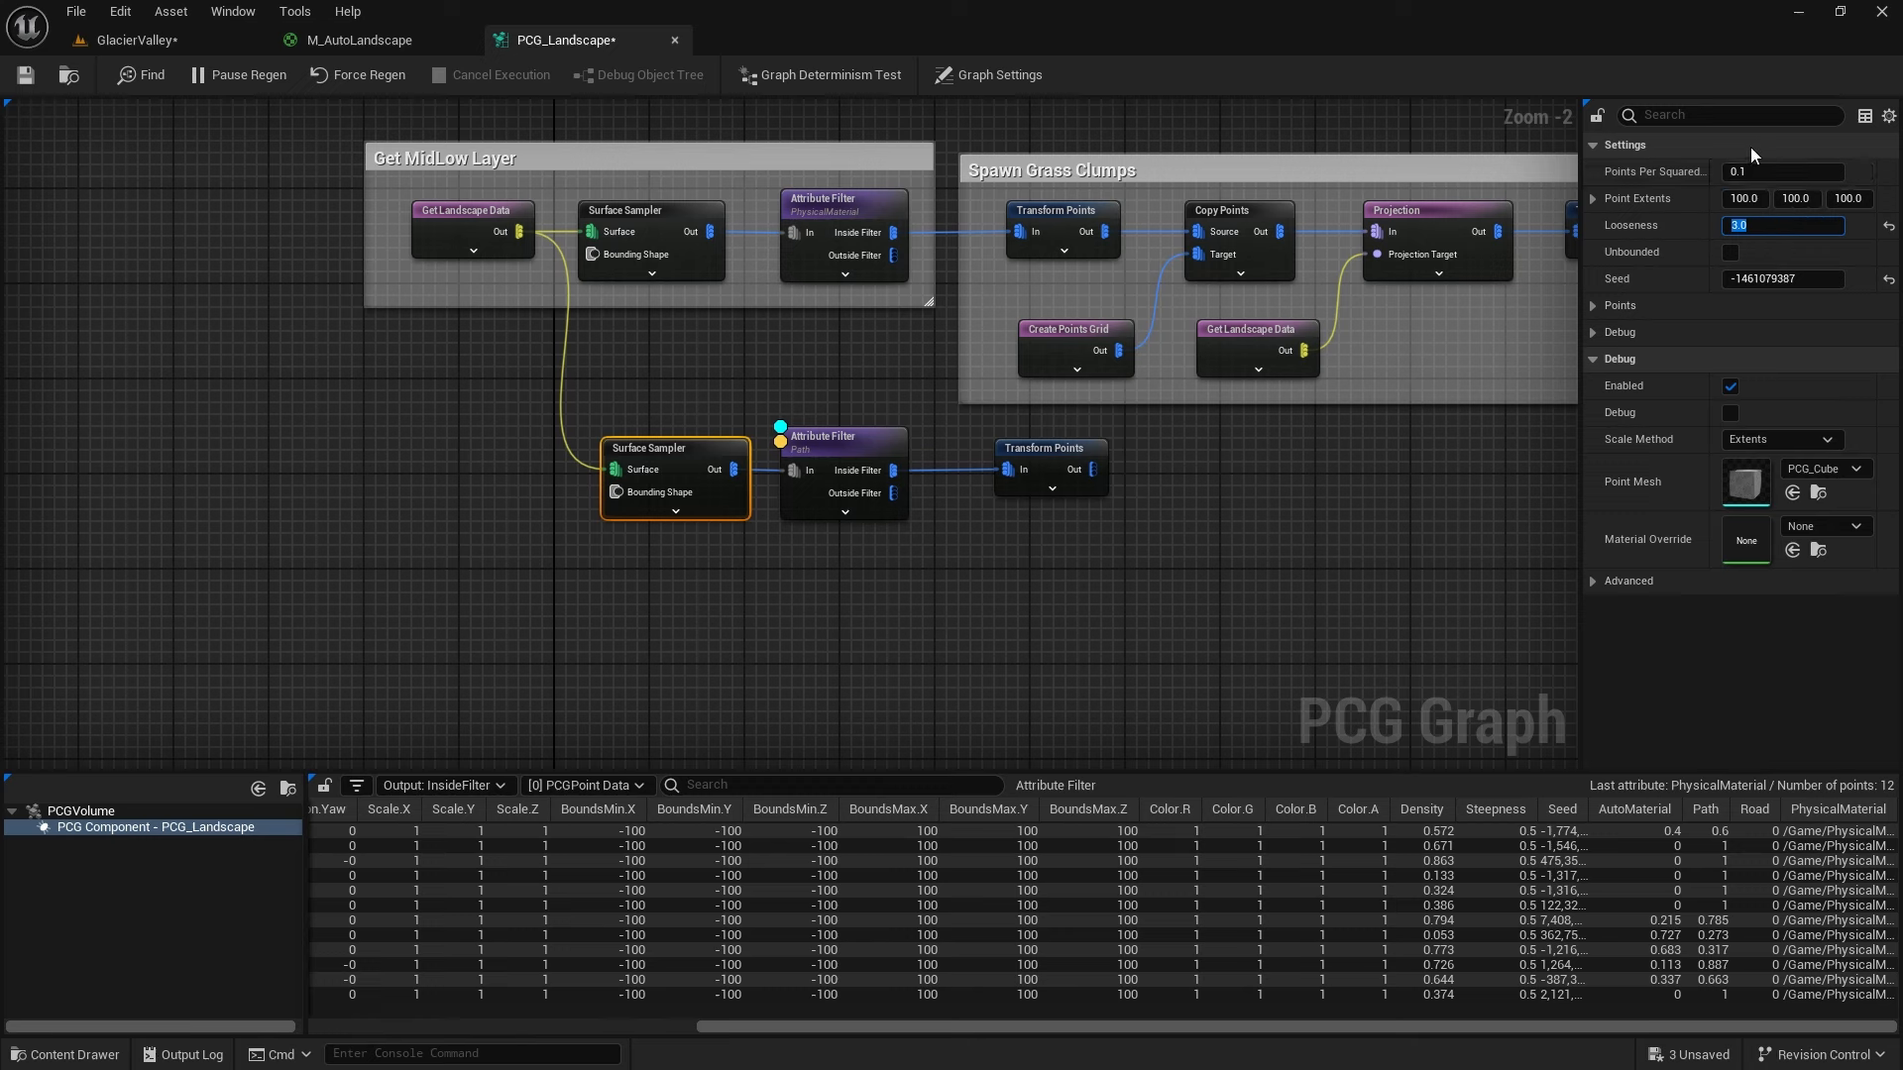
{"action": "type", "text": "0"}
{"action": "key", "text": "Return"}
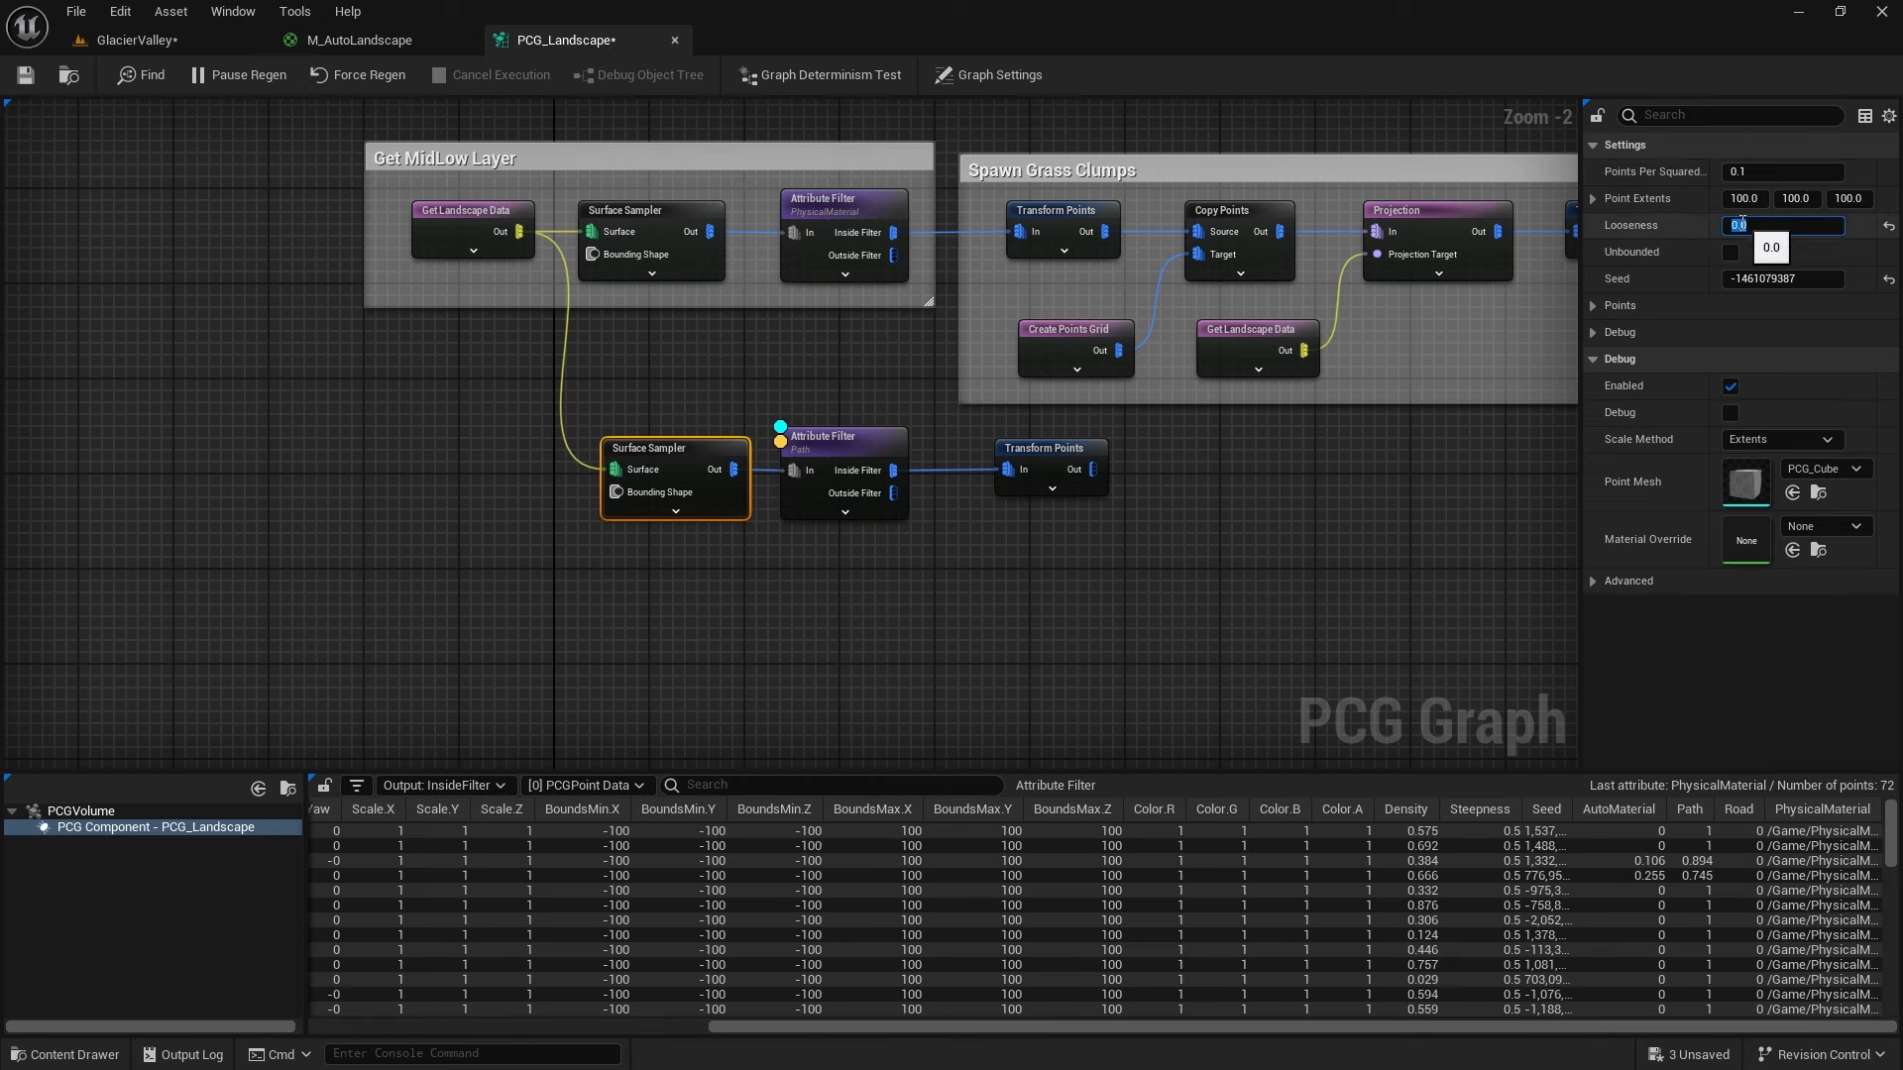
{"action": "left_click", "coordinate": [1749, 171]}
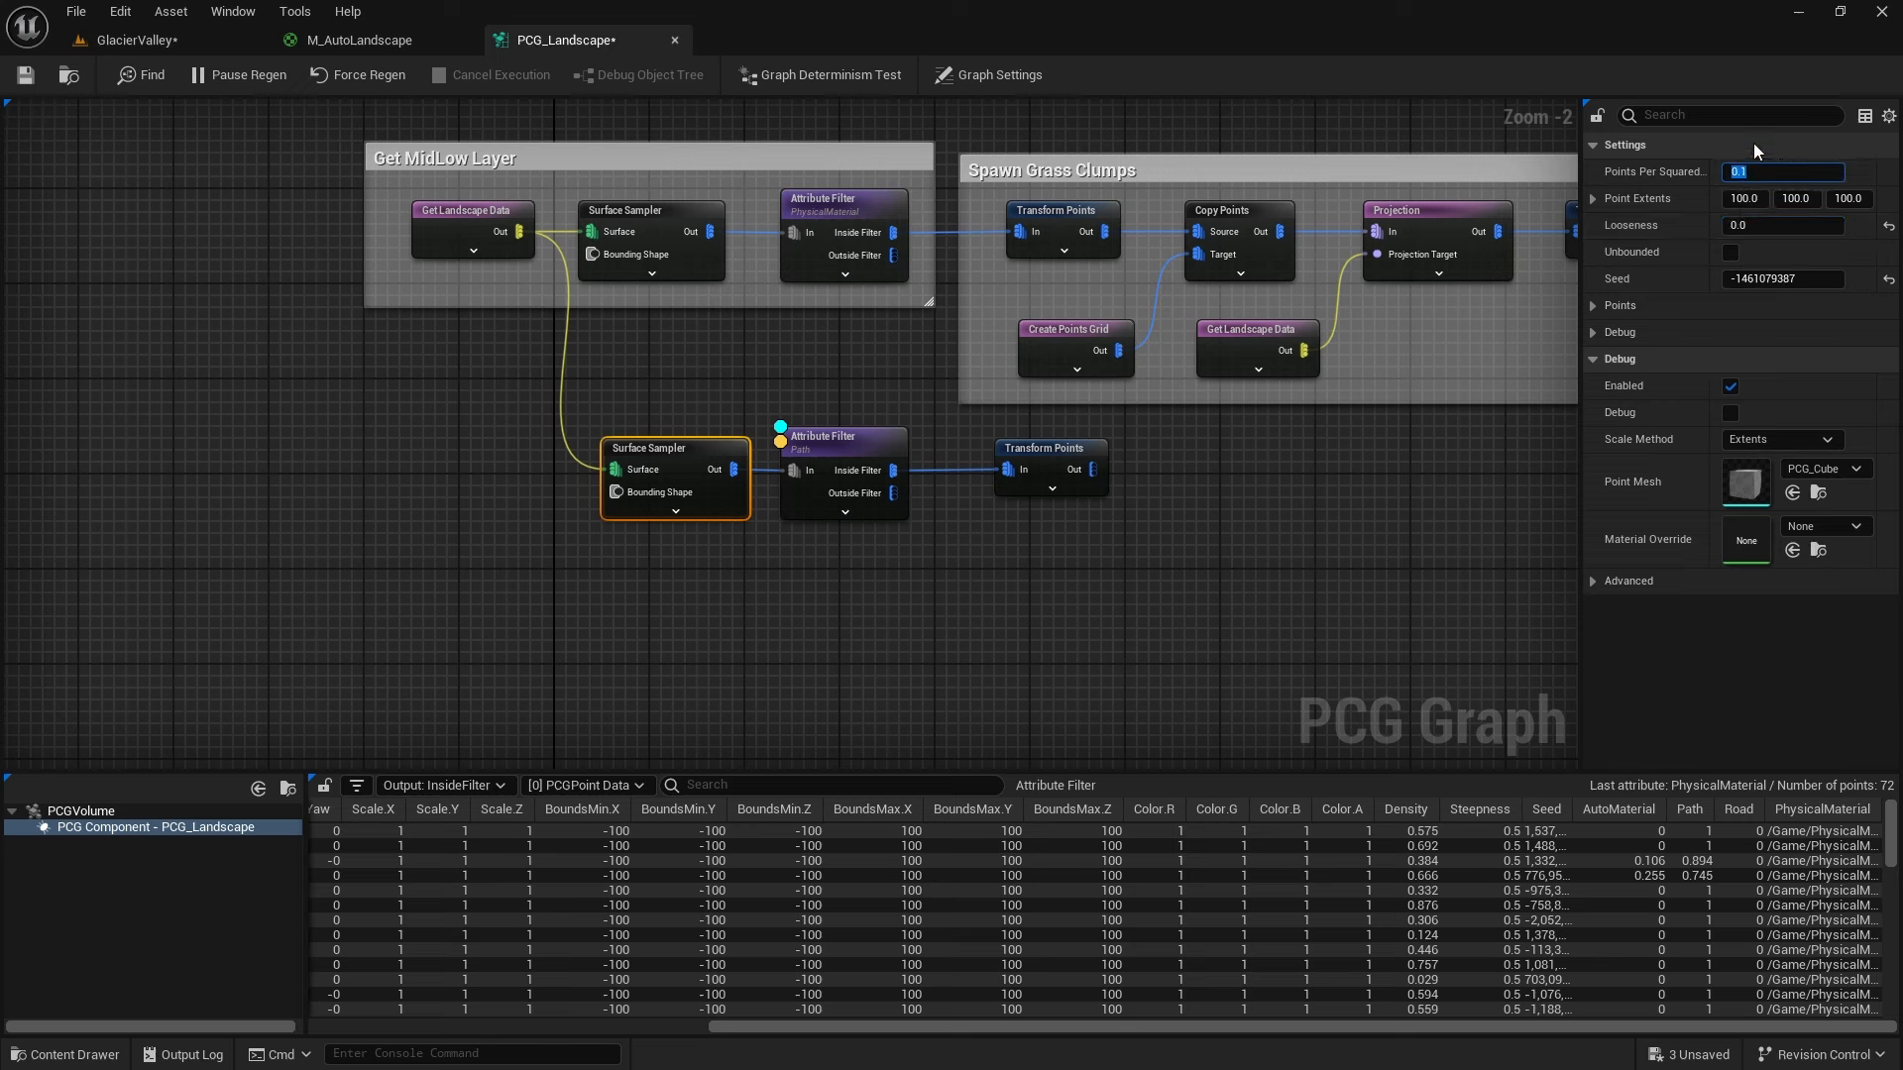
{"action": "type", "text": "1"}
{"action": "key", "text": "Return"}
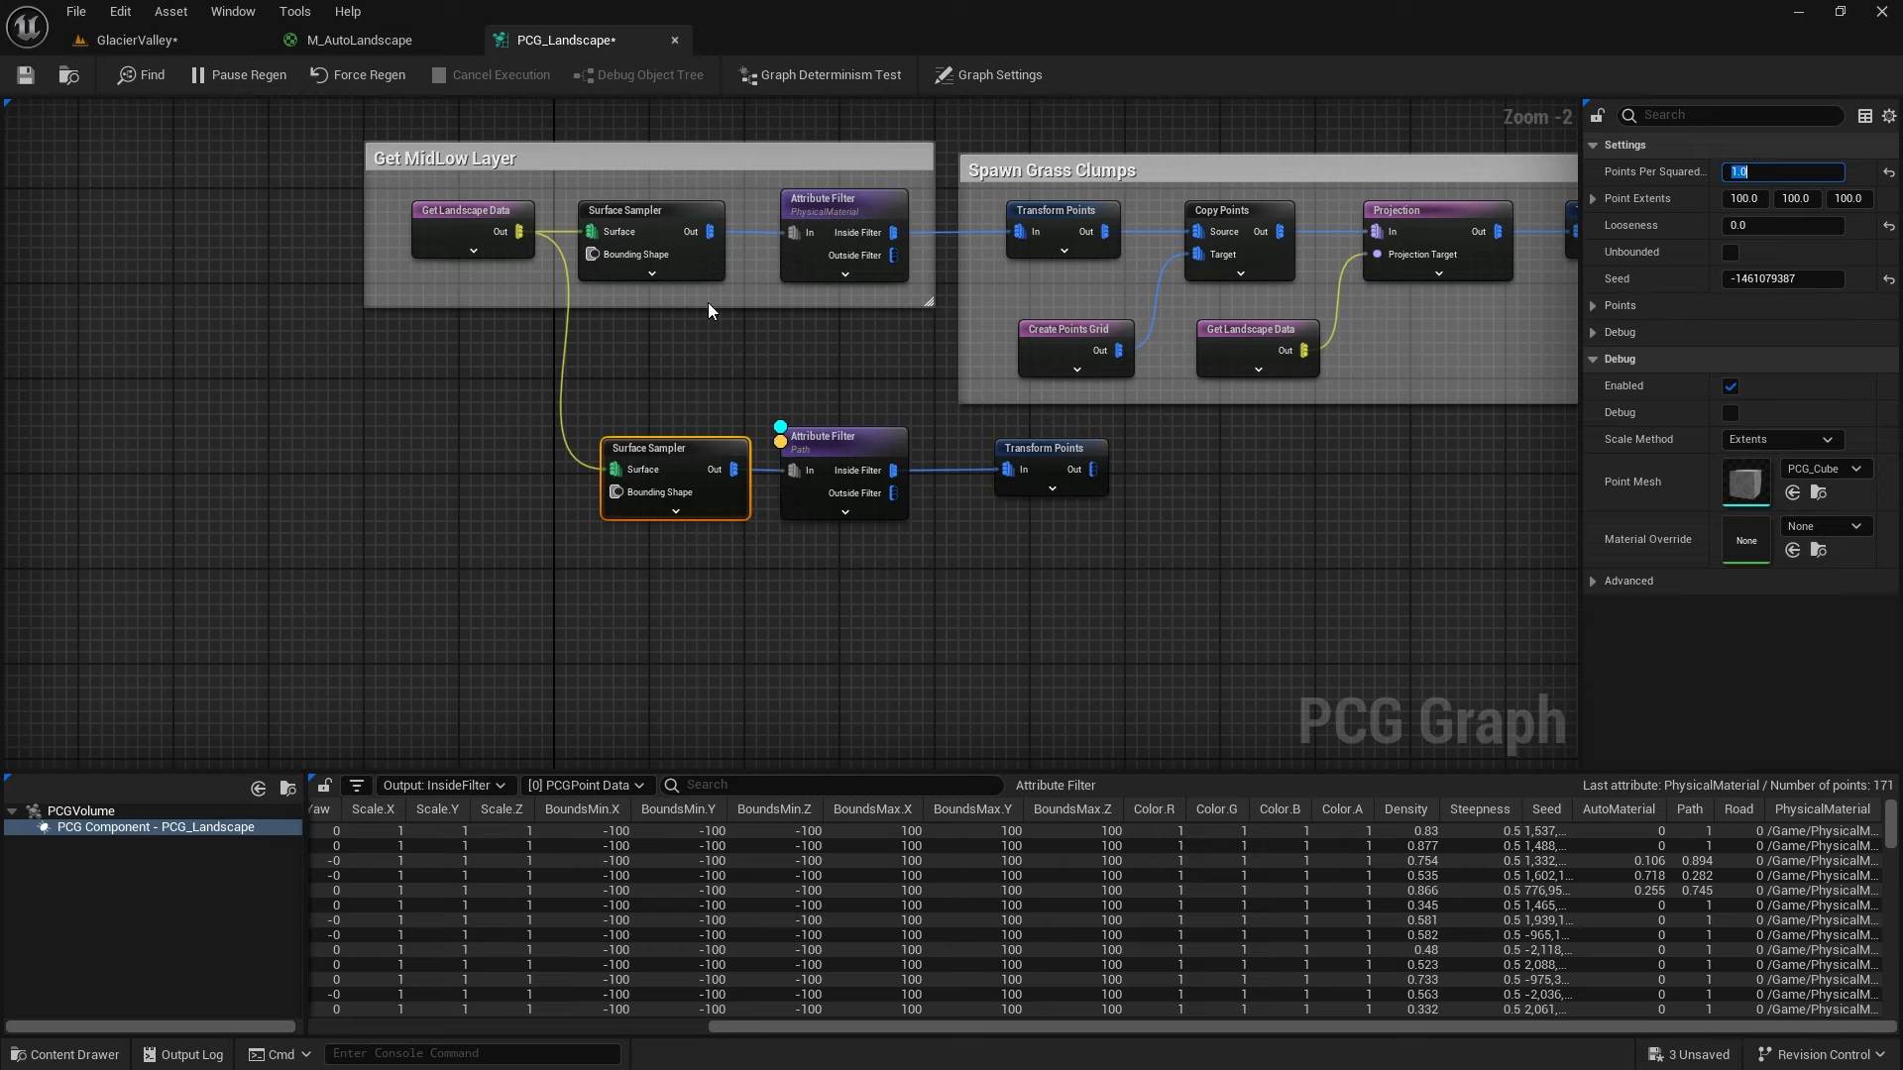
{"action": "left_click", "coordinate": [190, 43]}
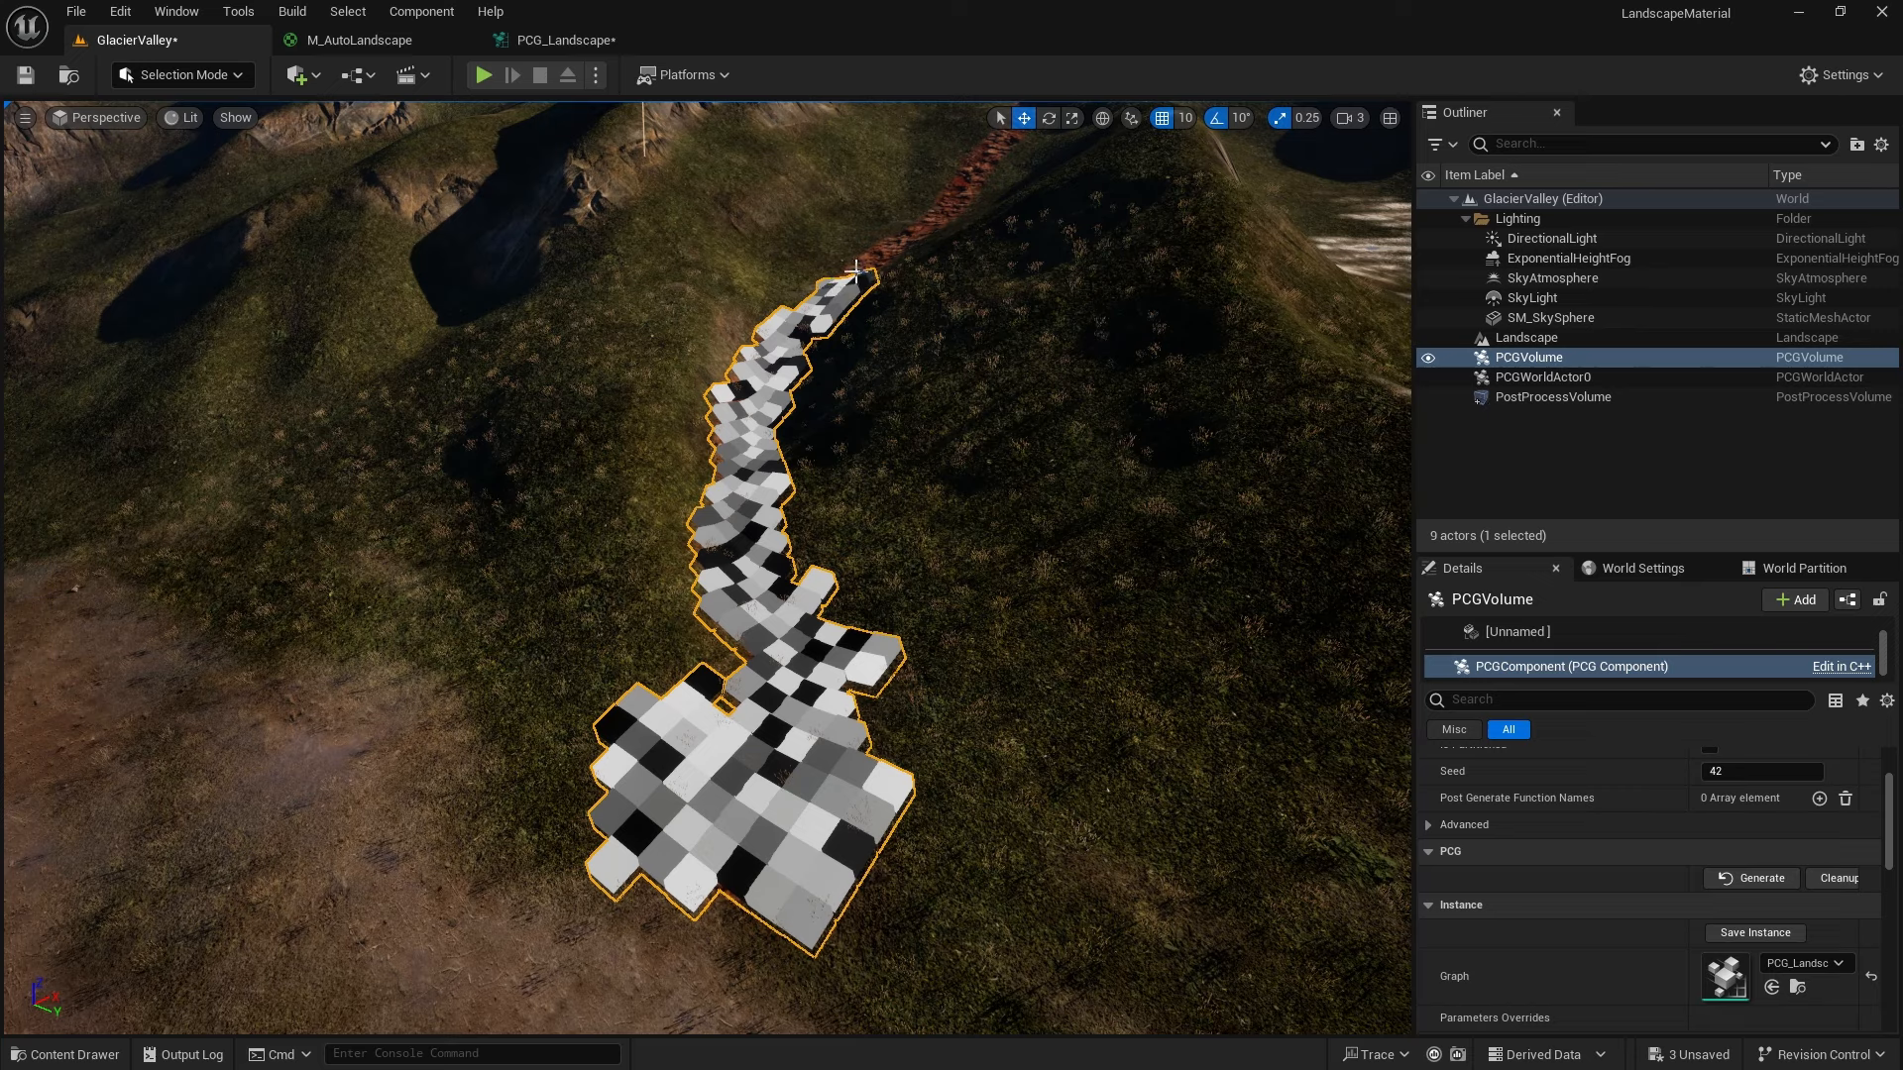
{"action": "right_click_drag", "start_coordinate": [973, 481], "coordinate": [904, 319]}
{"action": "key", "text": "s"}
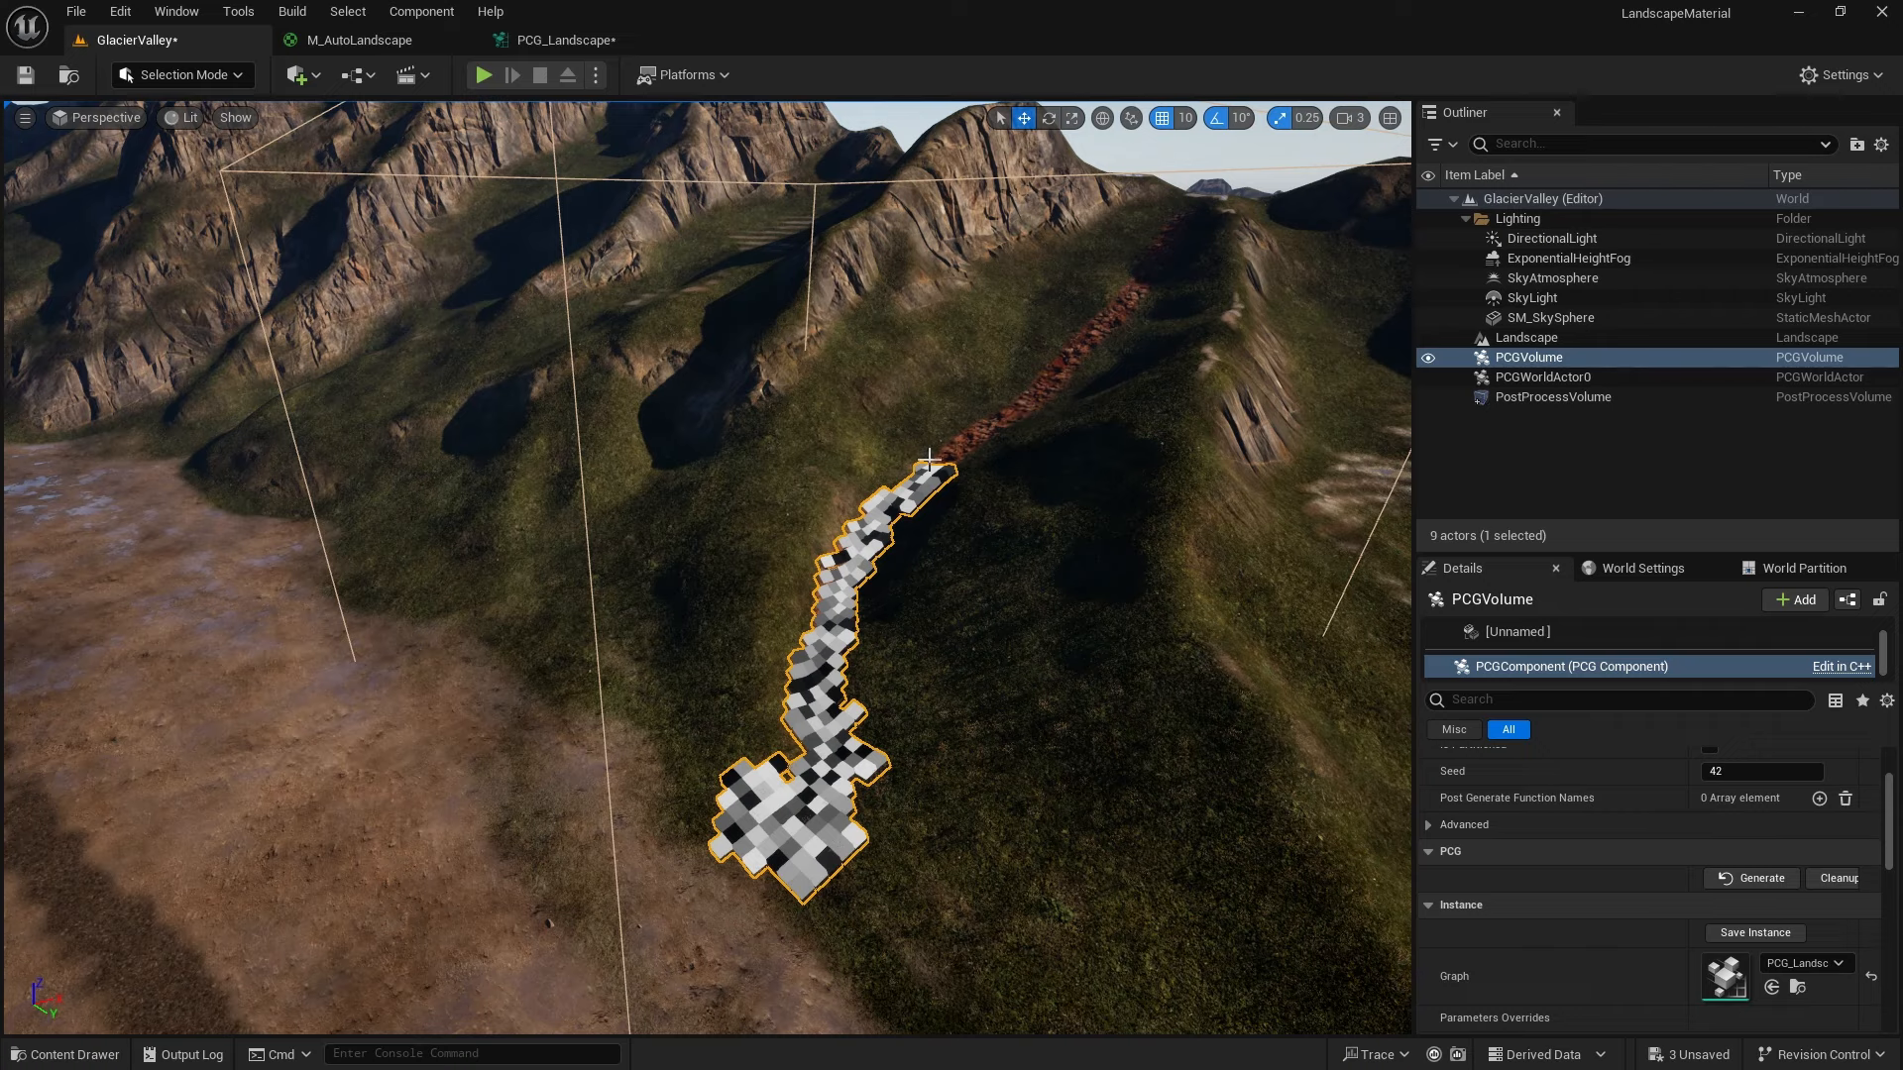
{"action": "right_click_drag", "start_coordinate": [981, 569], "coordinate": [840, 617]}
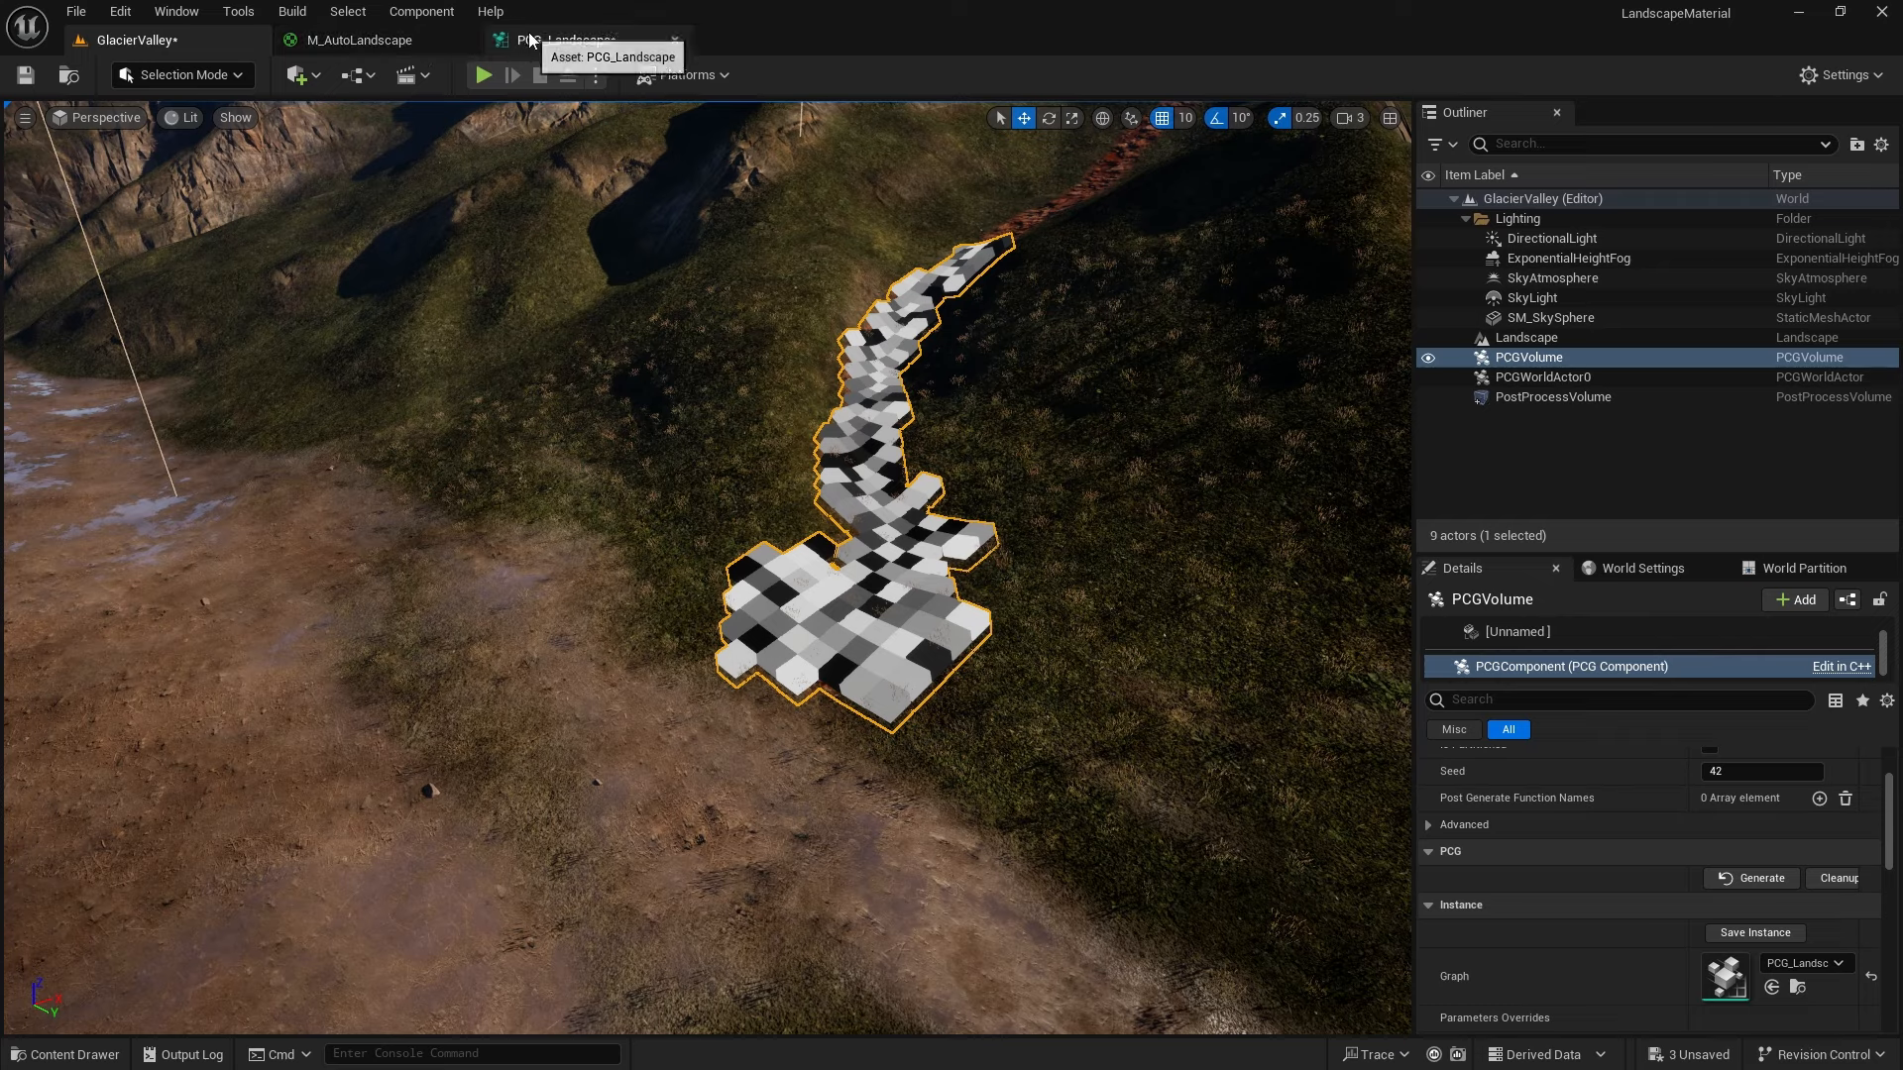
Delete the Transform Points node attached to the Path filter
{"action": "left_click", "coordinate": [531, 40]}
{"action": "right_click_drag", "start_coordinate": [984, 575], "coordinate": [751, 658]}
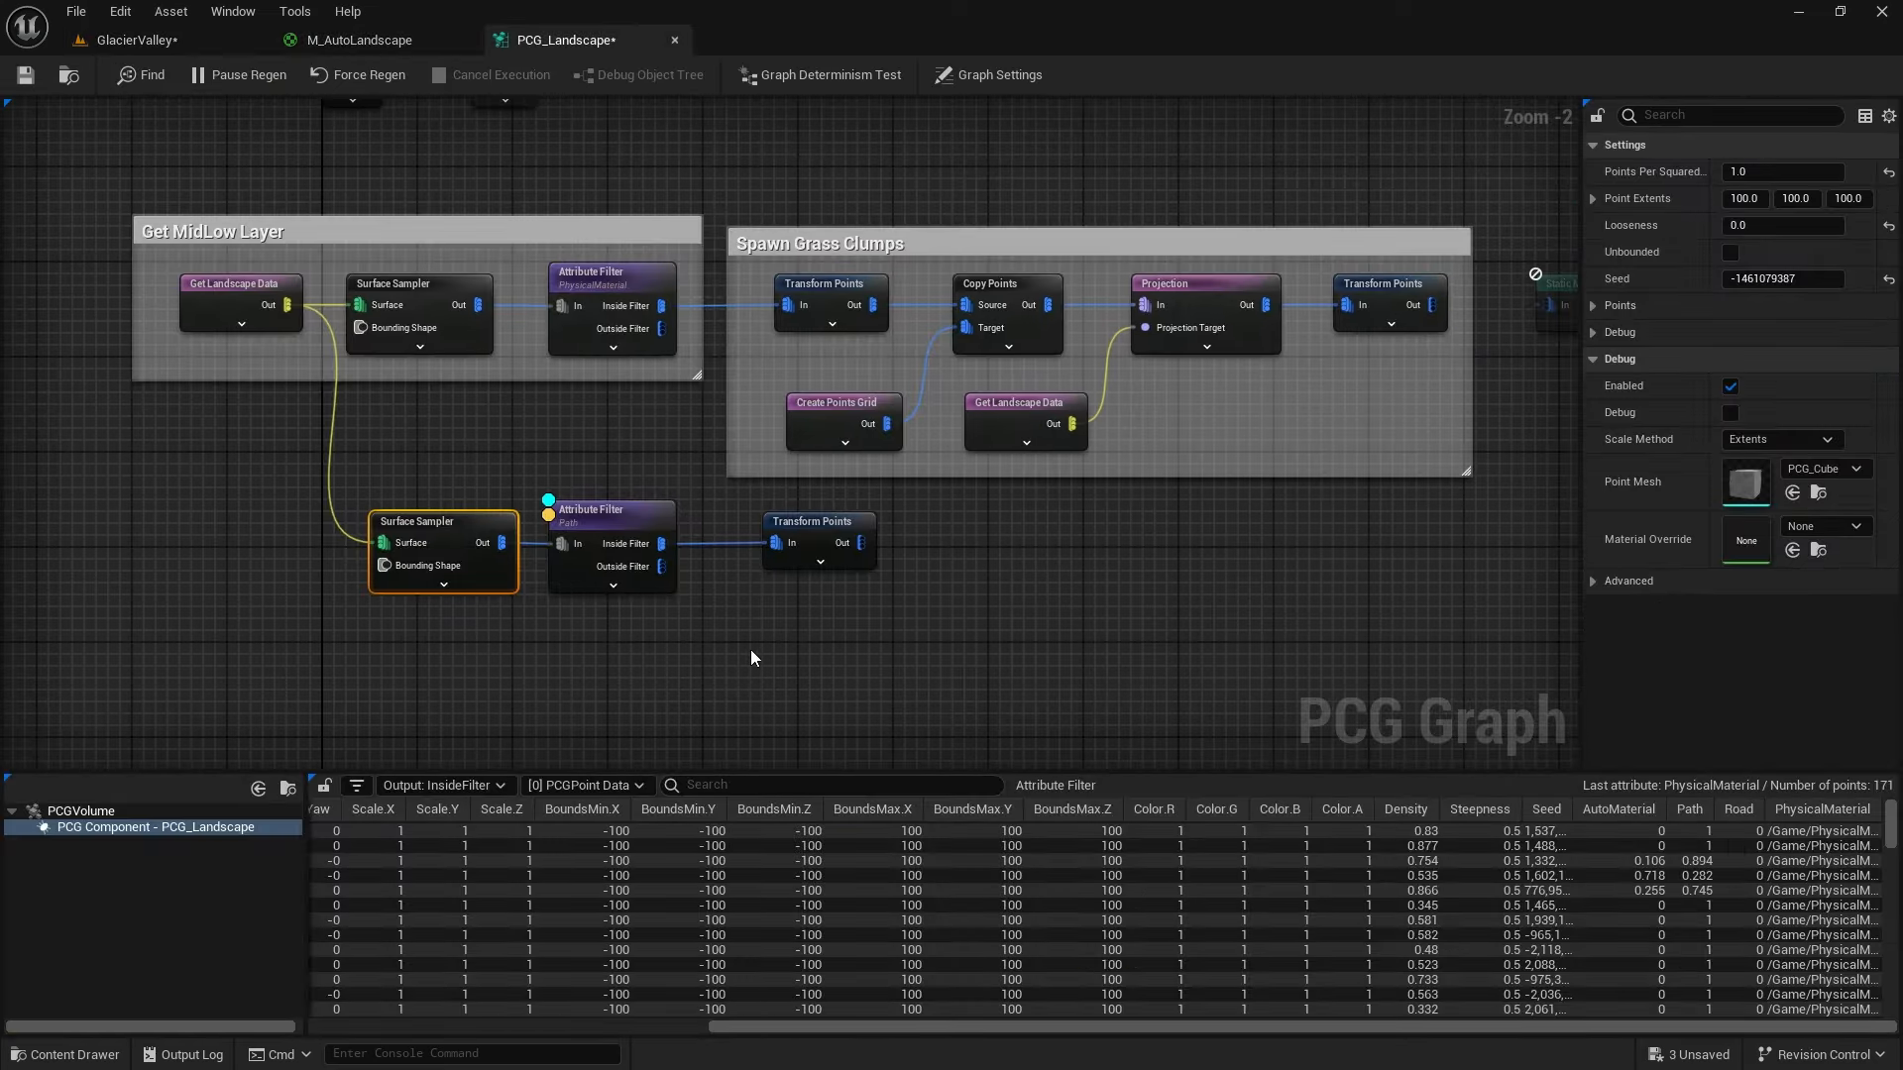
{"action": "left_click", "coordinate": [825, 527]}
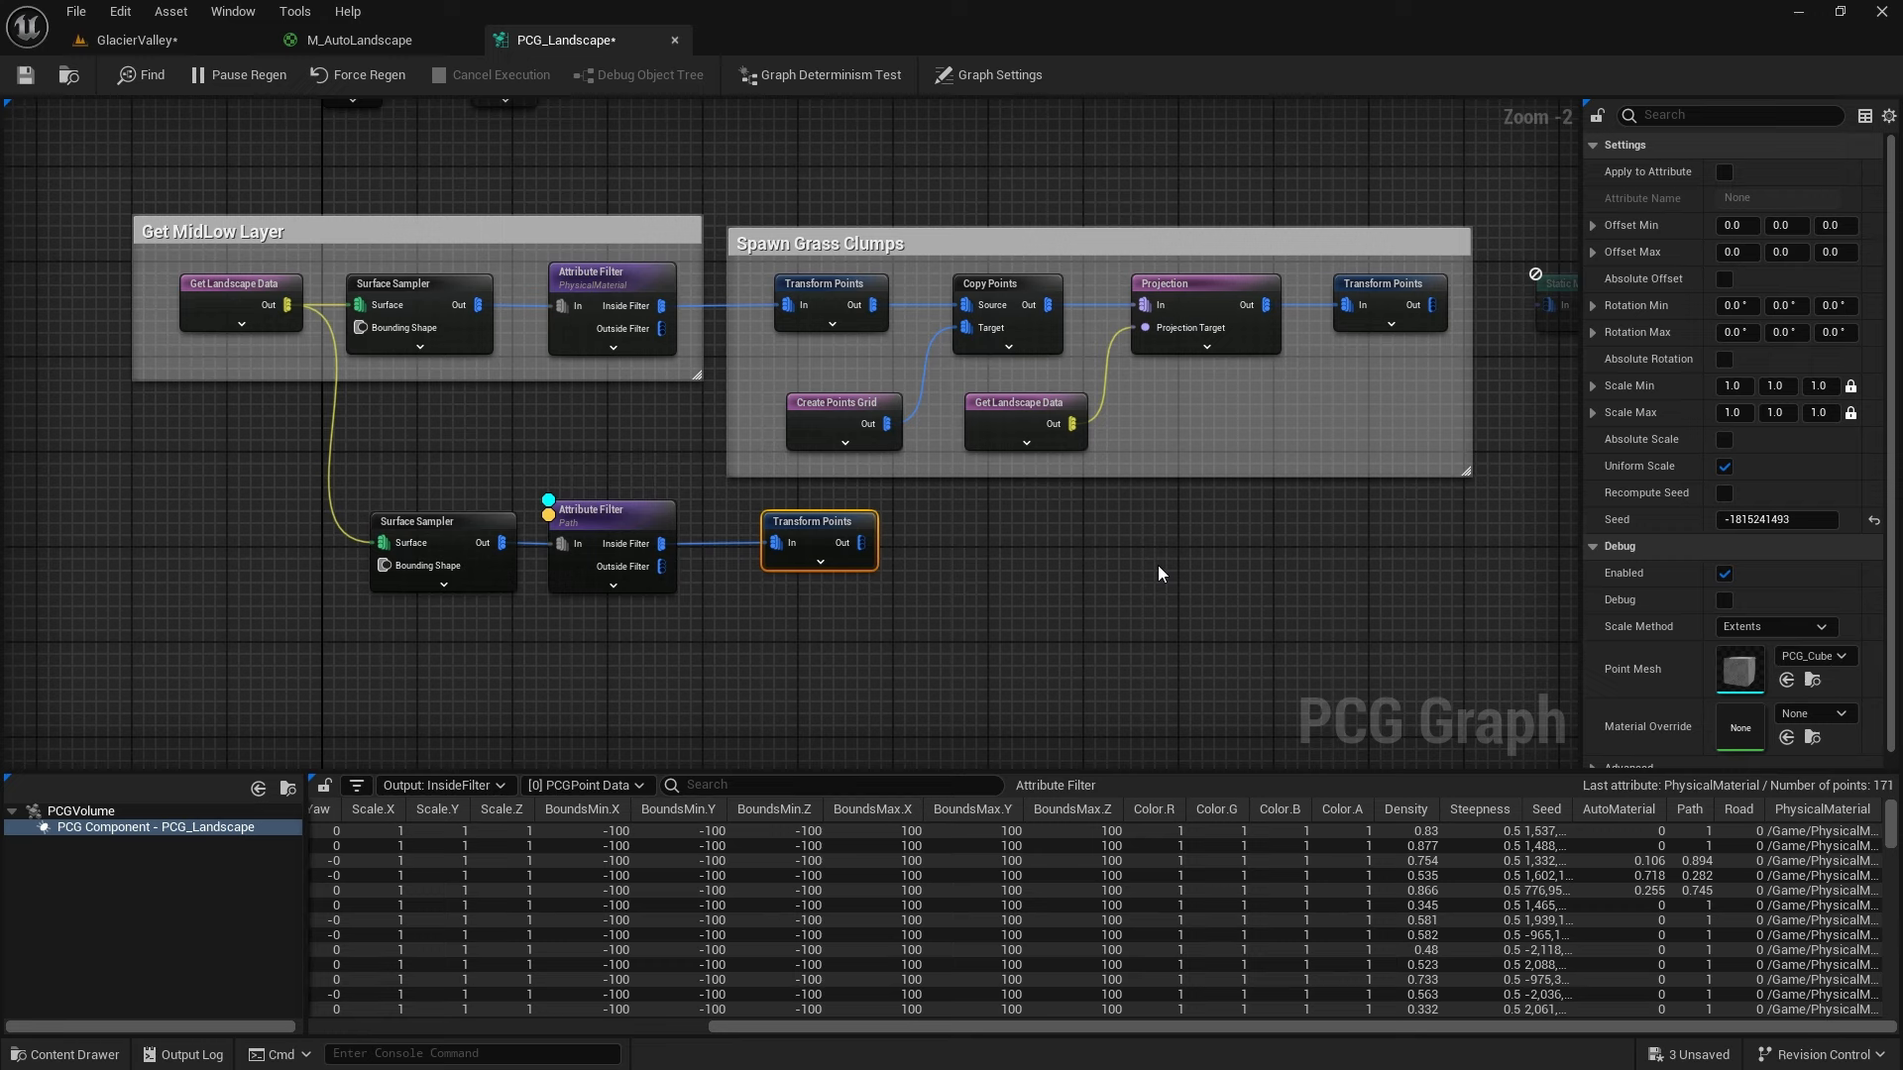
{"action": "key", "text": "Delete"}
Move the duplicated Surface Sampler and Path filter below Spawn Grass Clumps, and shift the last Transform Points and Static Mesh Spawner away from the Projection node
{"action": "left_click_drag", "start_coordinate": [413, 476], "coordinate": [1258, 525]}
{"action": "right_click_drag", "start_coordinate": [1294, 524], "coordinate": [879, 501]}
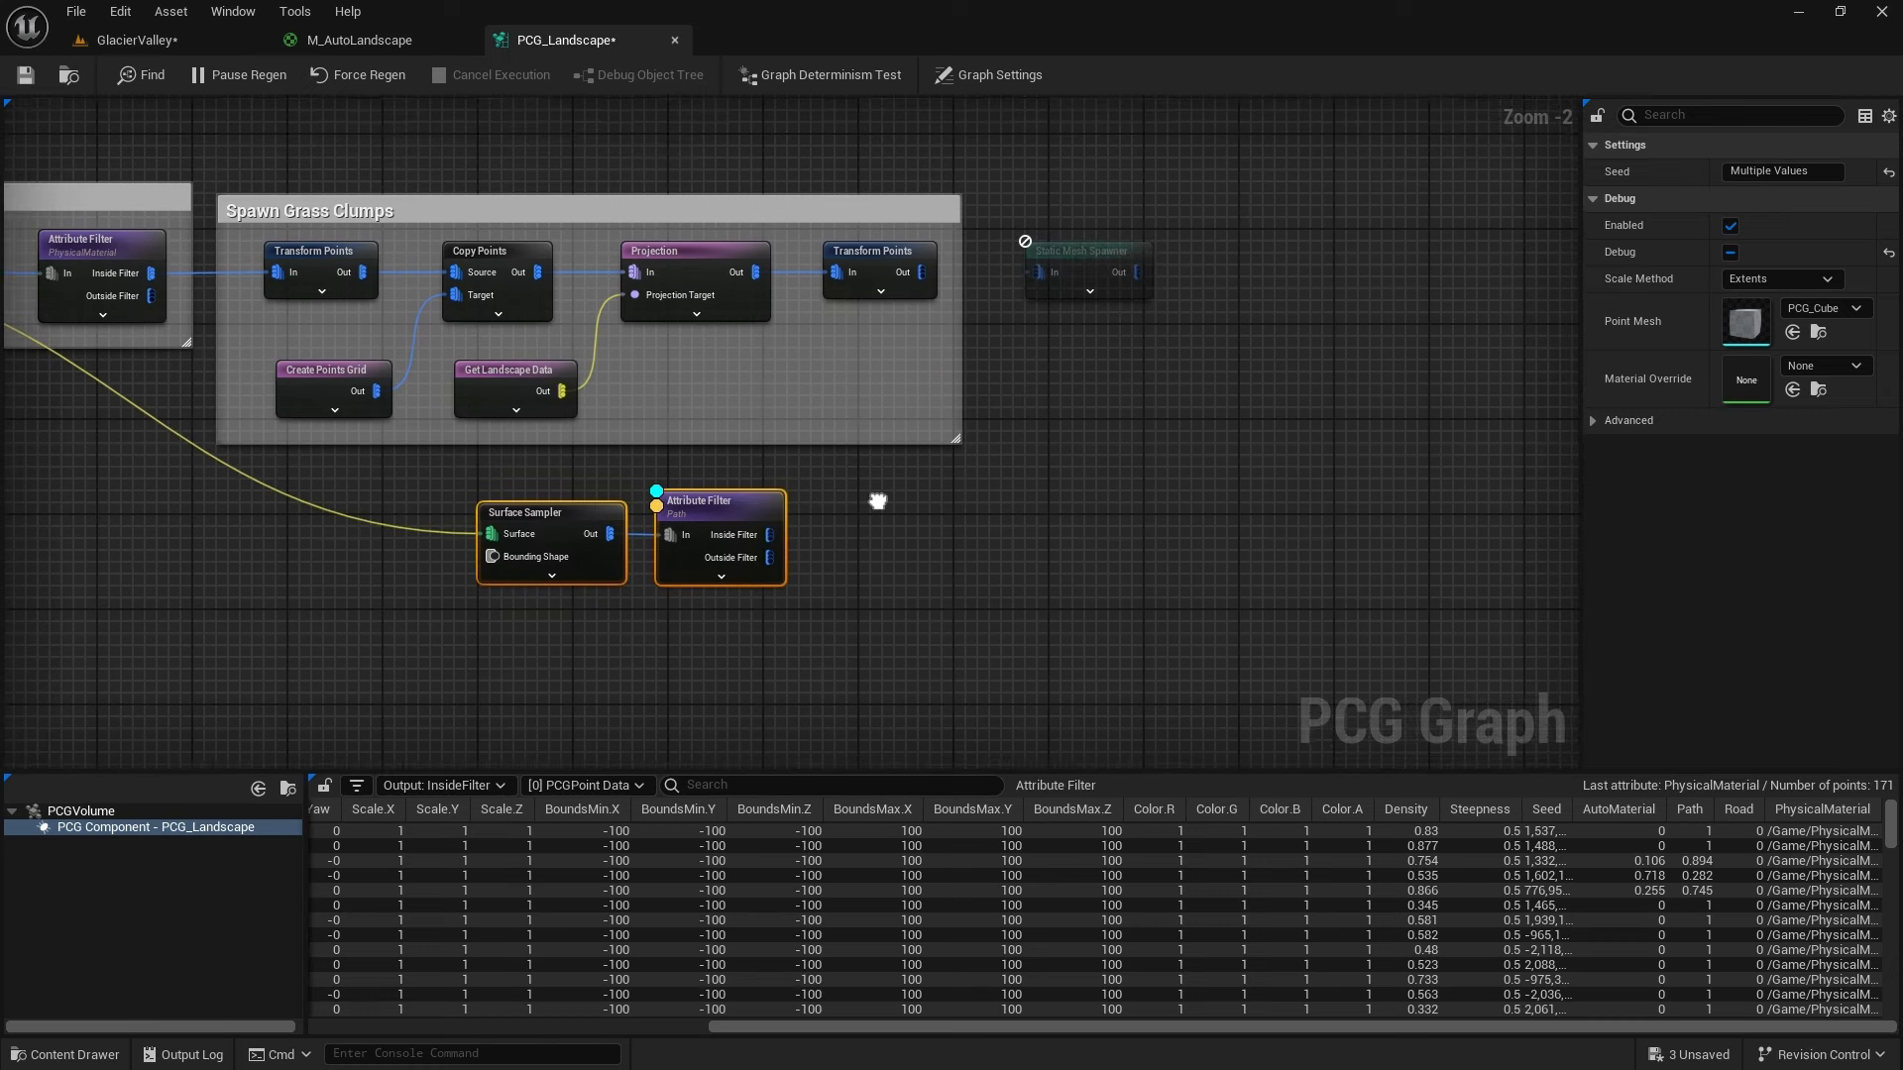
{"action": "left_click_drag", "start_coordinate": [1084, 244], "coordinate": [1275, 248]}
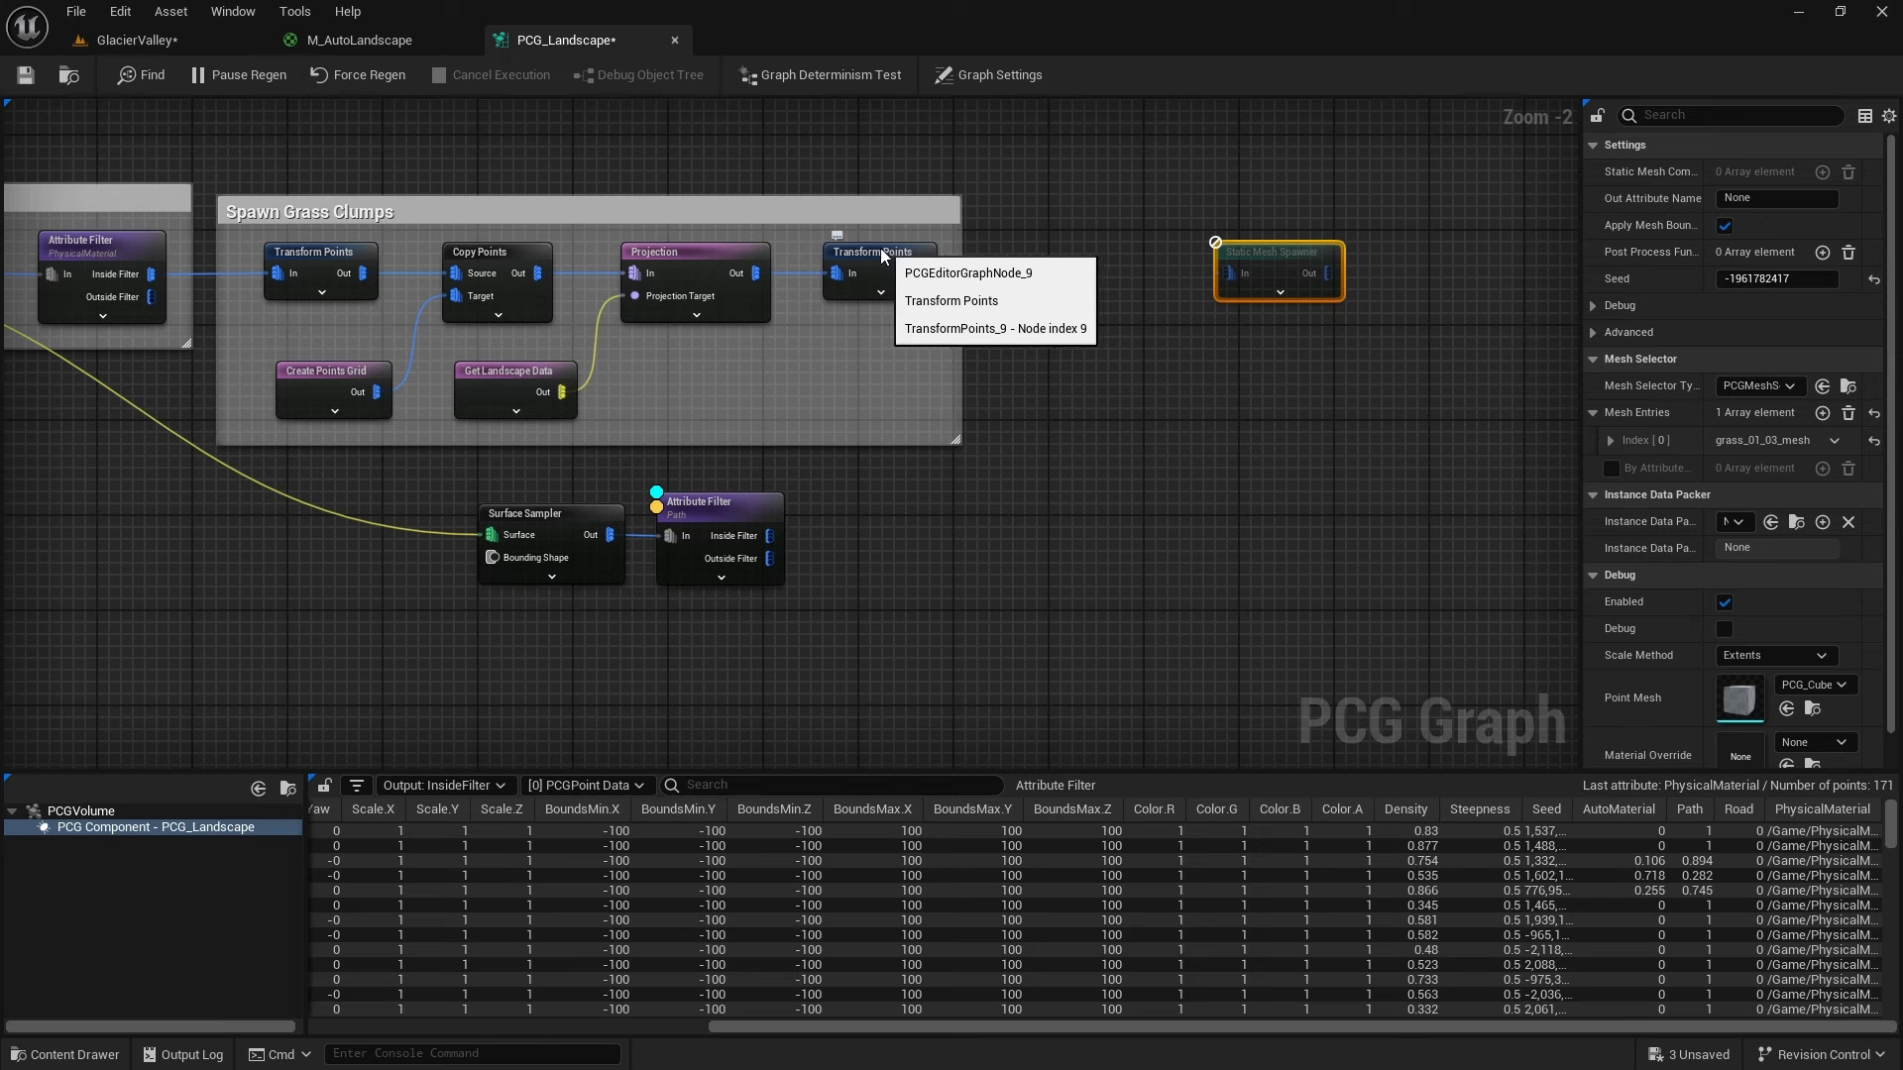
{"action": "left_click_drag", "start_coordinate": [874, 250], "coordinate": [1108, 253]}
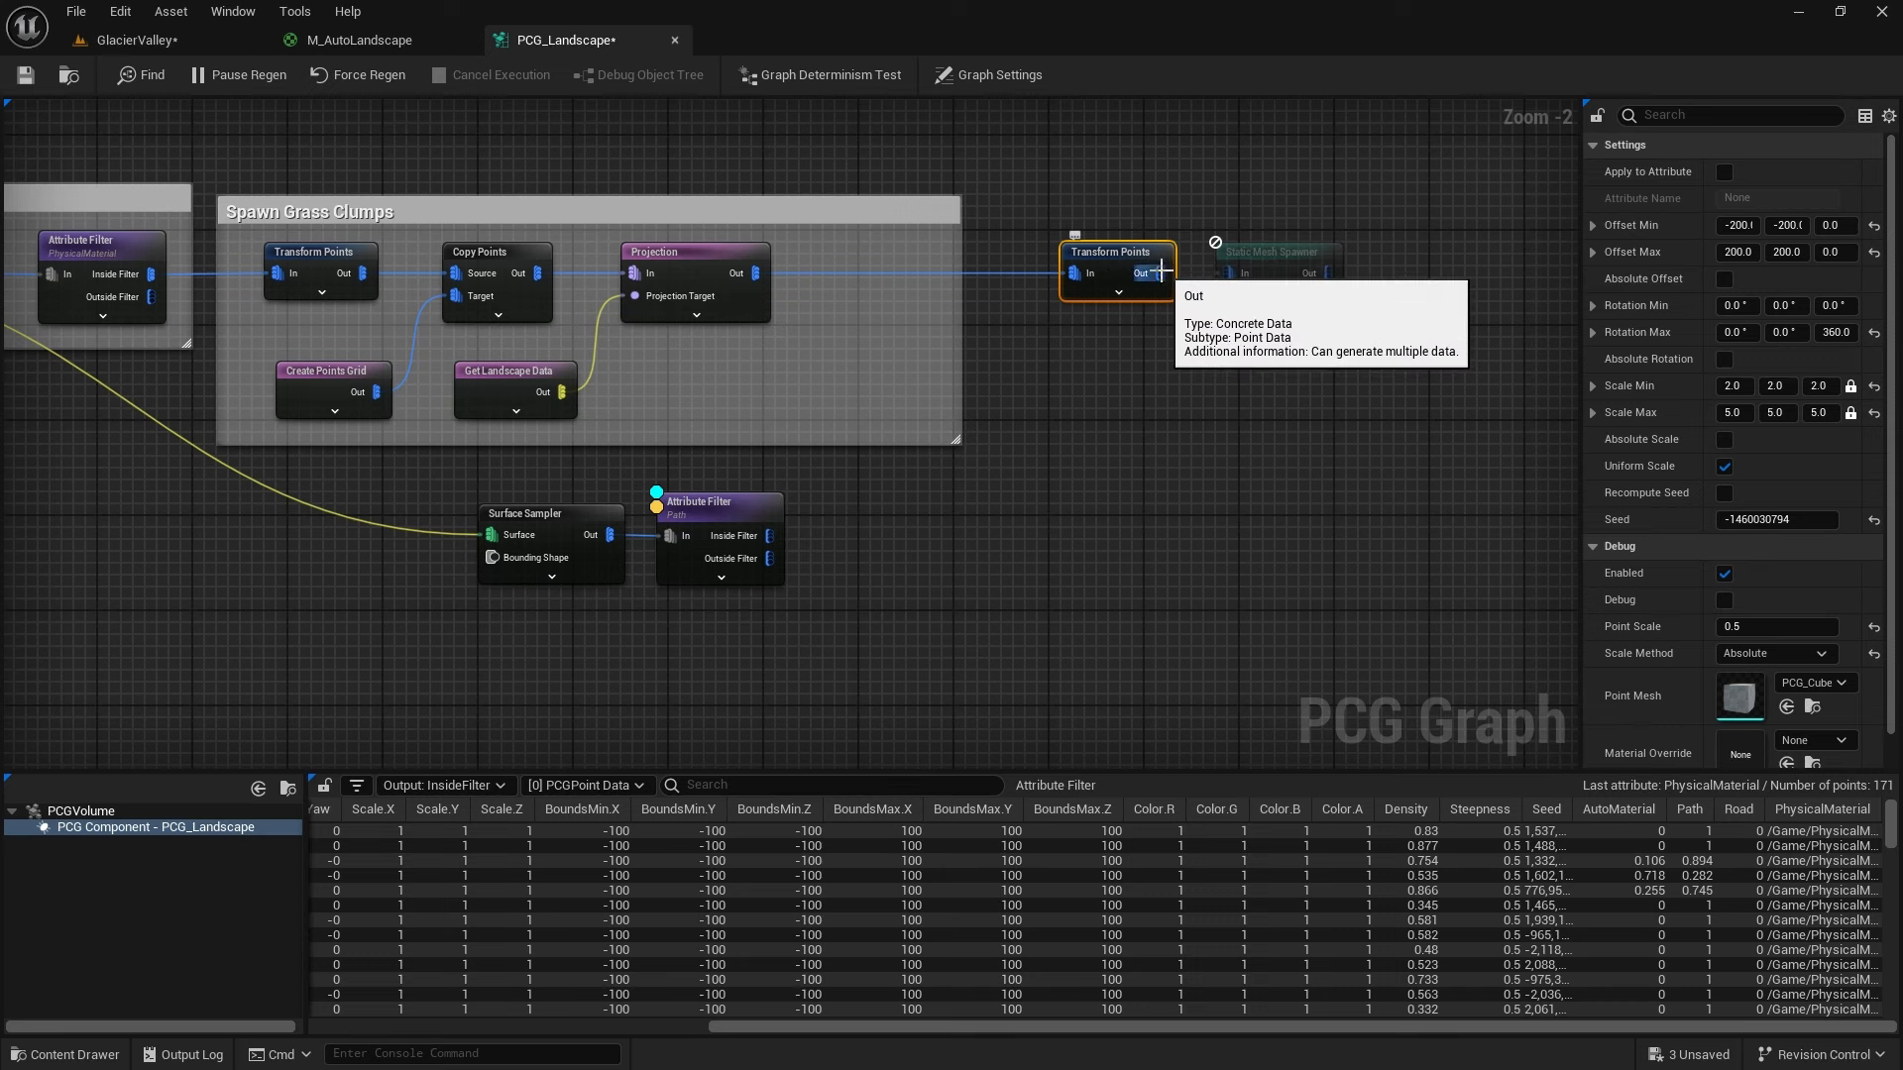
Add a Difference node fed by the Projection output and connect the Path filter's Inside Filter output to its Differences input
{"action": "right_click_drag", "start_coordinate": [992, 406], "coordinate": [1102, 379]}
{"action": "left_click_drag", "start_coordinate": [865, 245], "coordinate": [939, 287]}
{"action": "type", "text": "differen"}
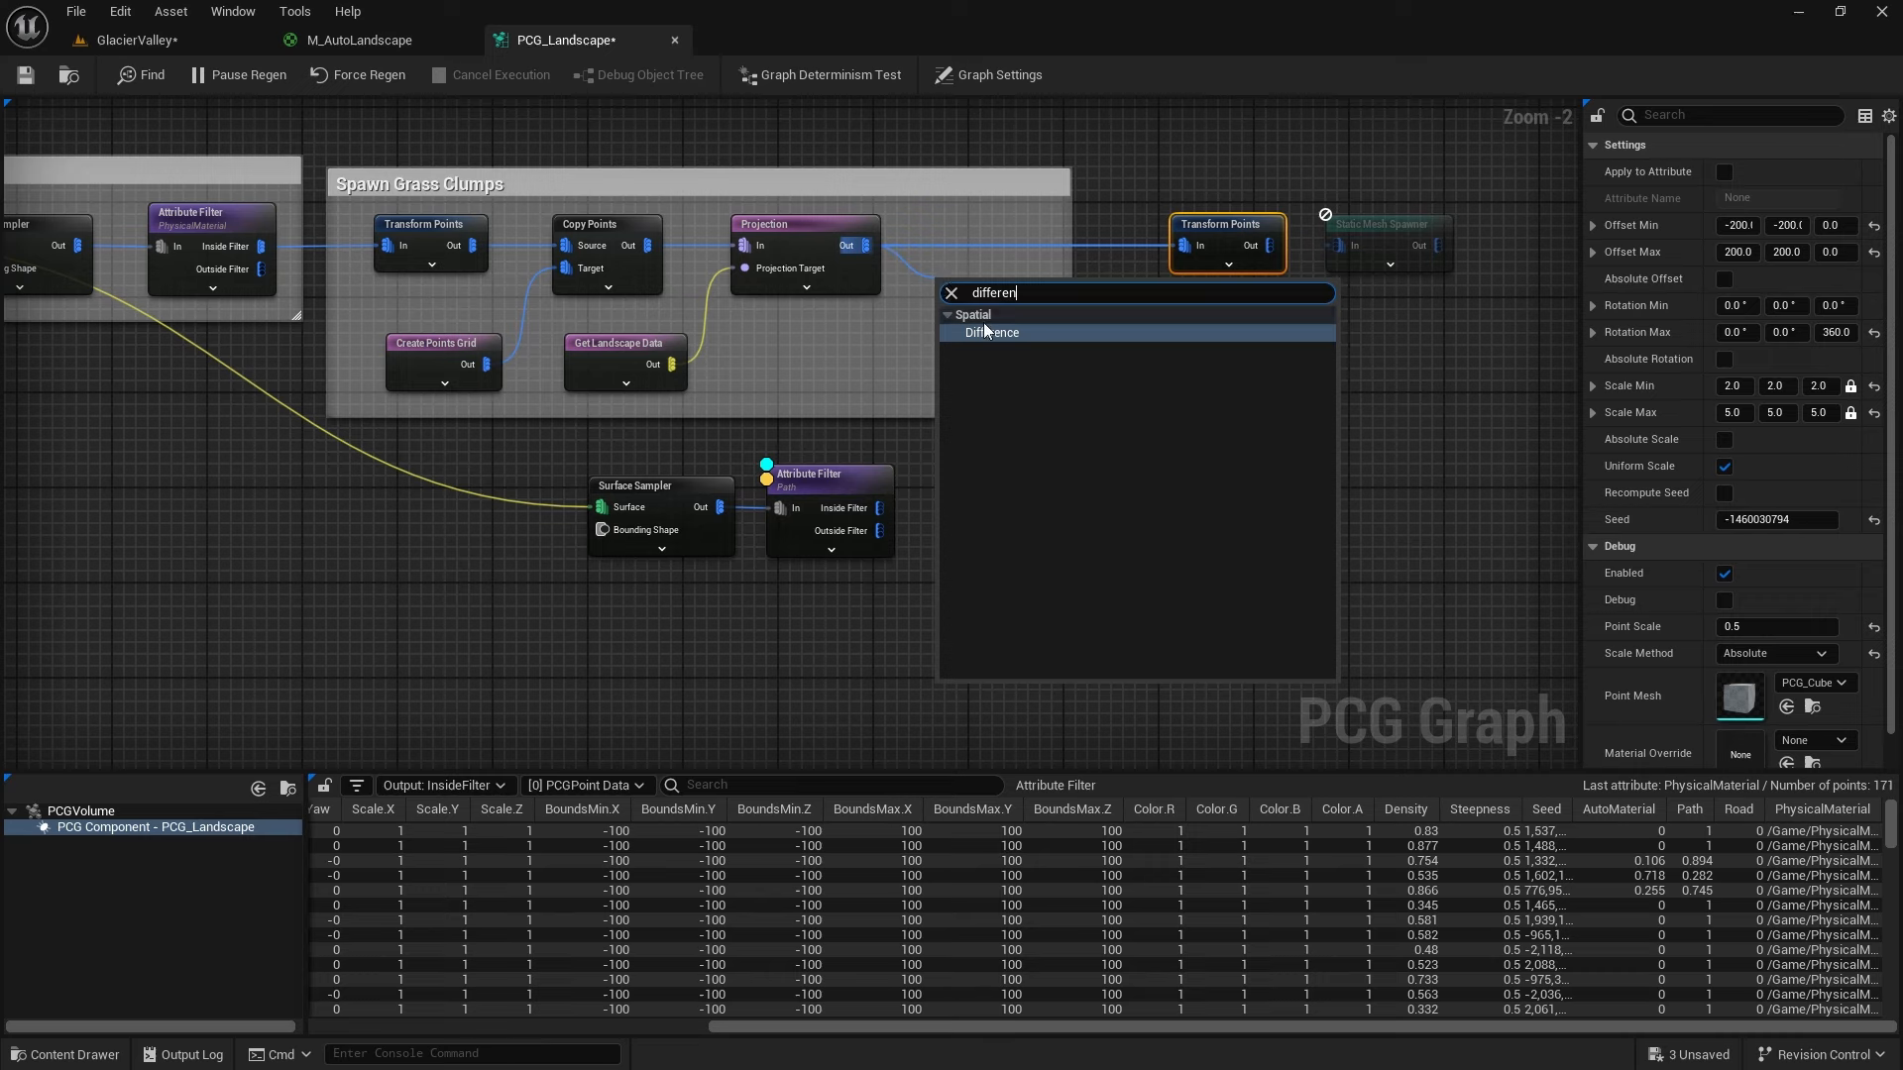
{"action": "left_click", "coordinate": [1014, 335]}
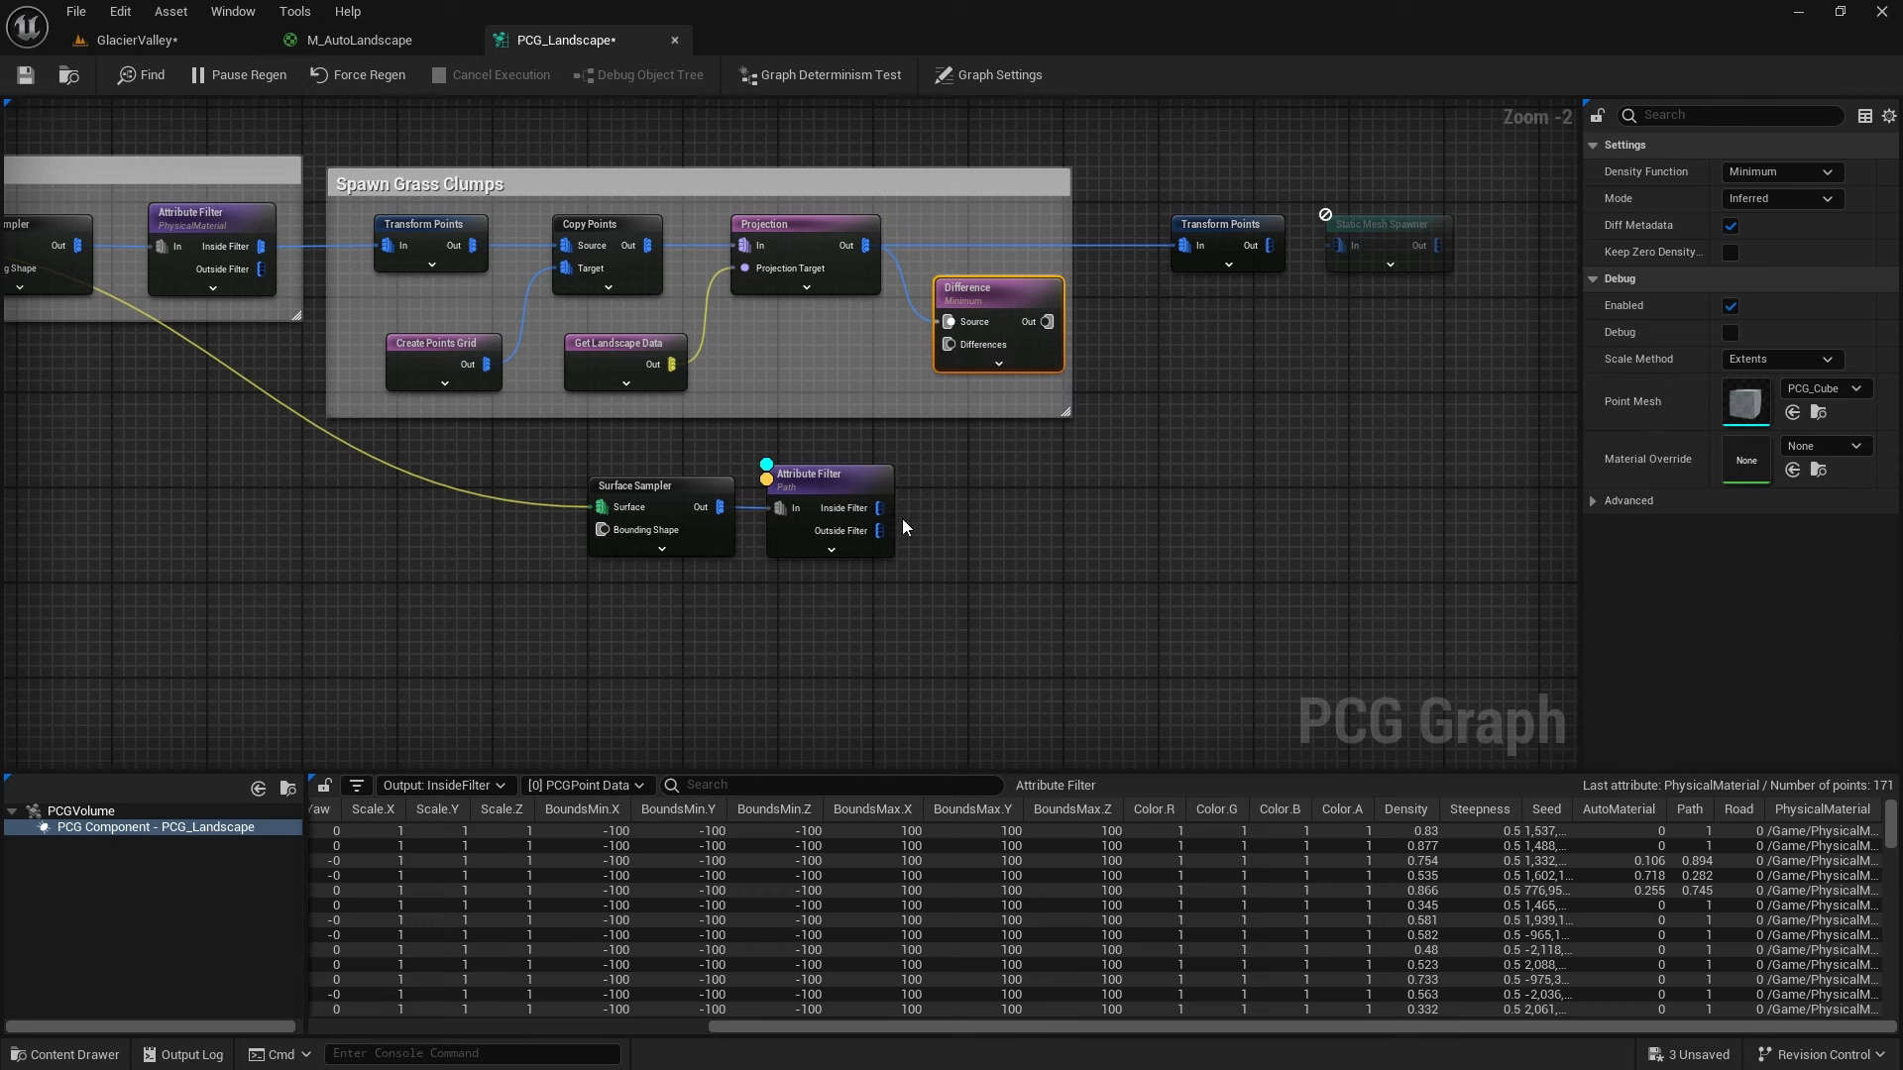
{"action": "left_click_drag", "start_coordinate": [879, 508], "coordinate": [946, 343]}
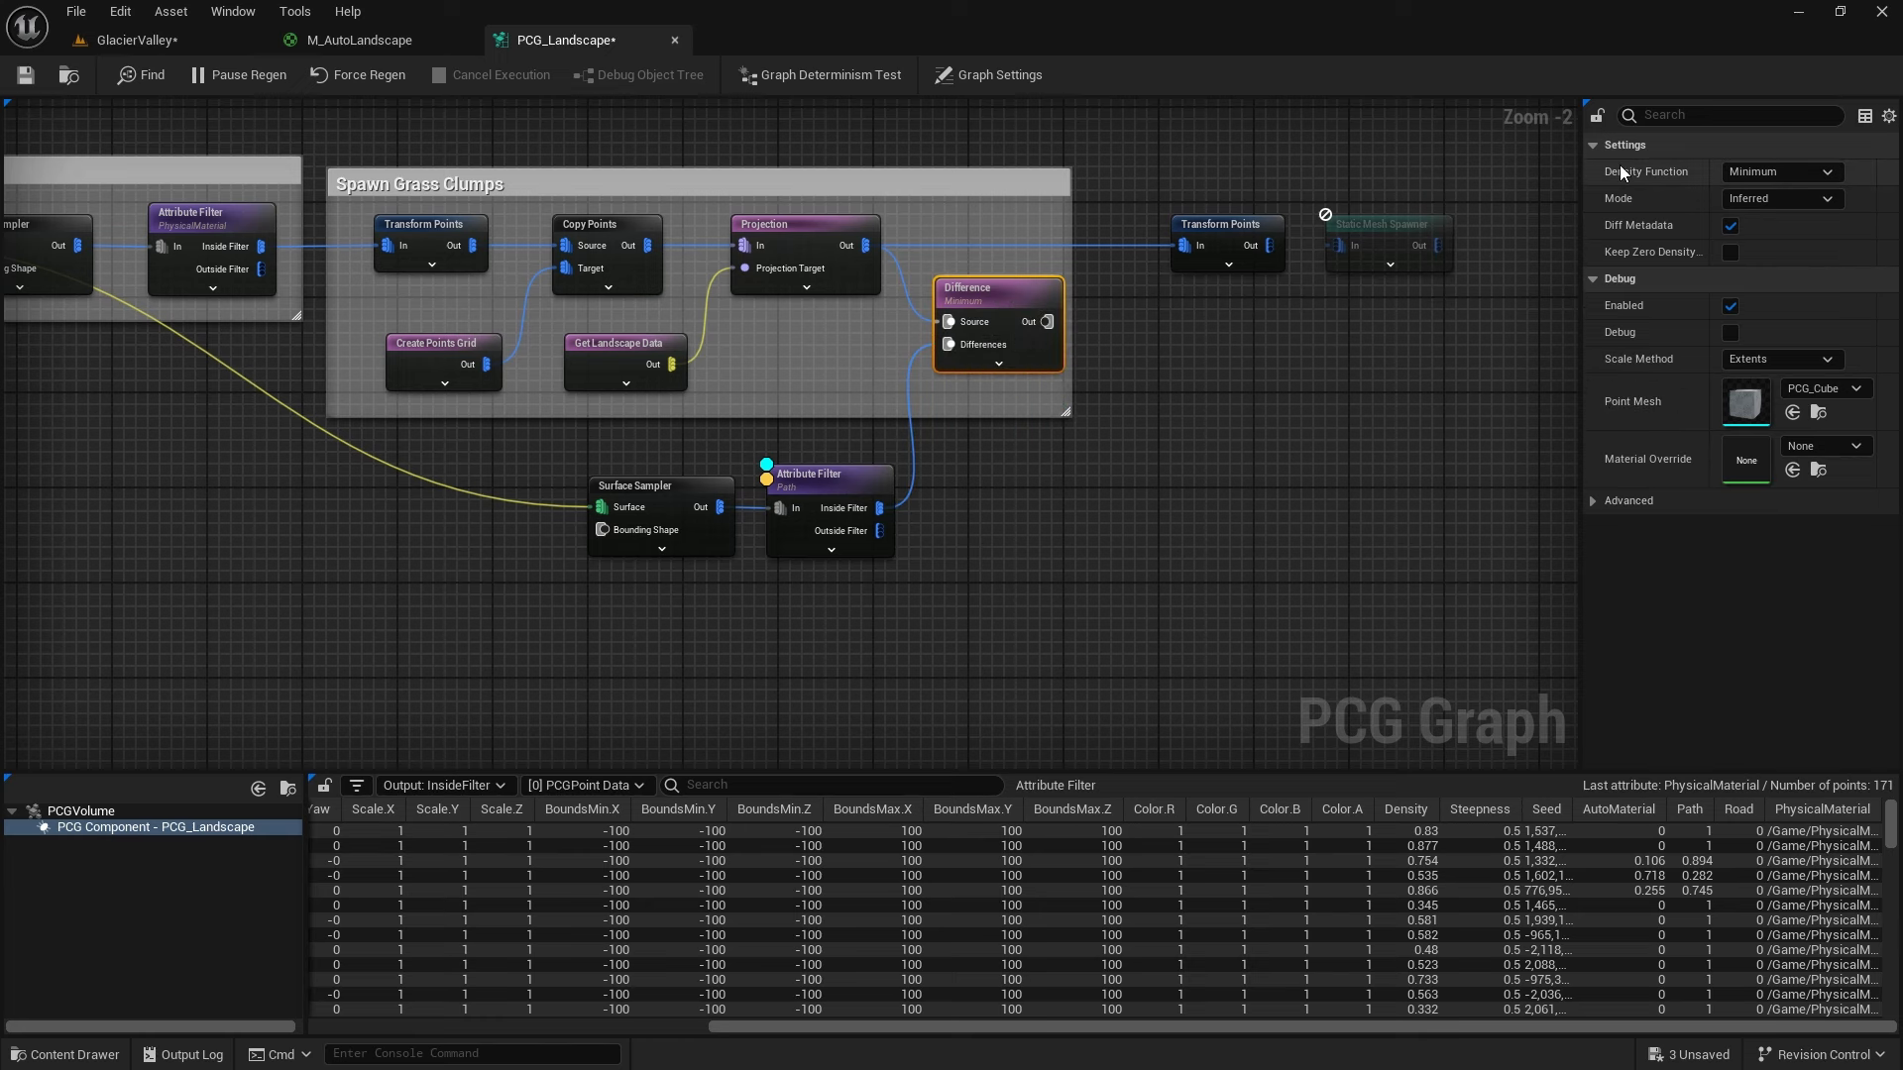
Set the Difference node's Density Function to Binary and connect its output to the last Transform Points node's input
{"action": "left_click", "coordinate": [1800, 172]}
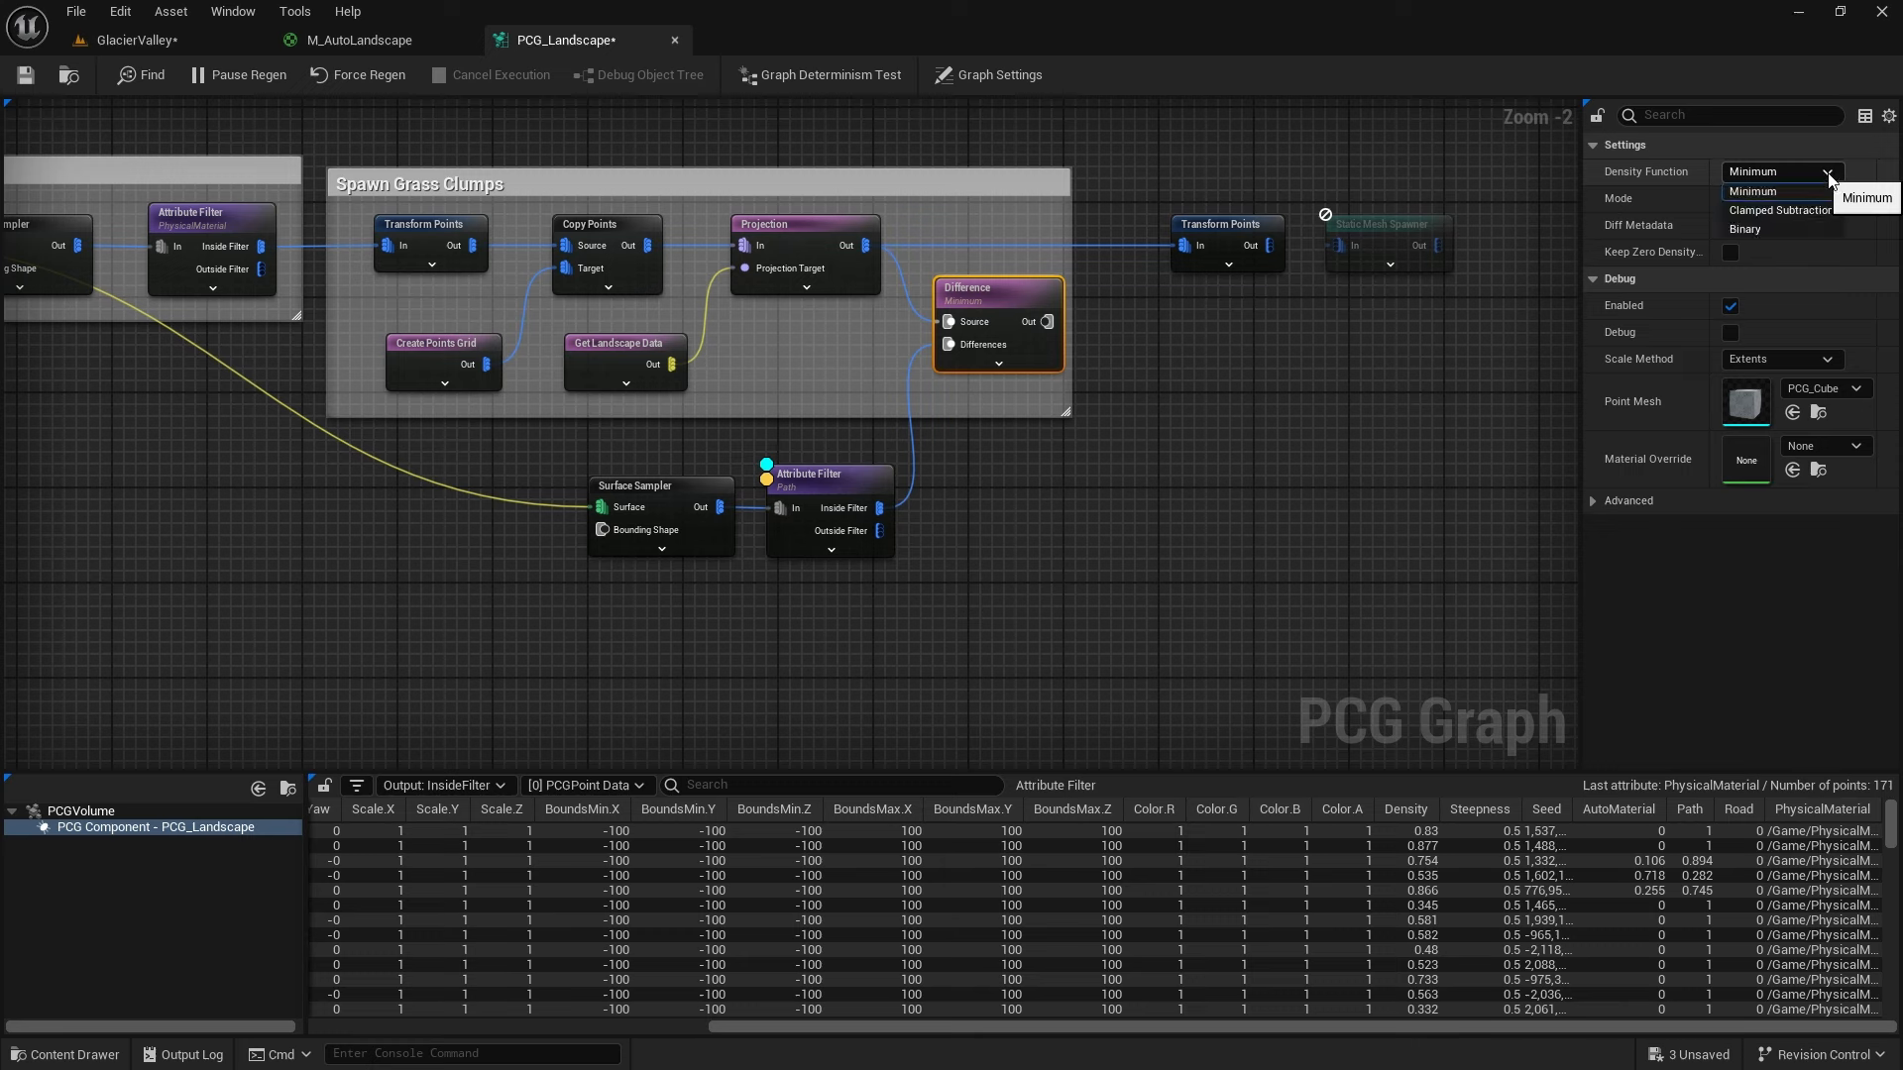
{"action": "left_click", "coordinate": [1770, 229]}
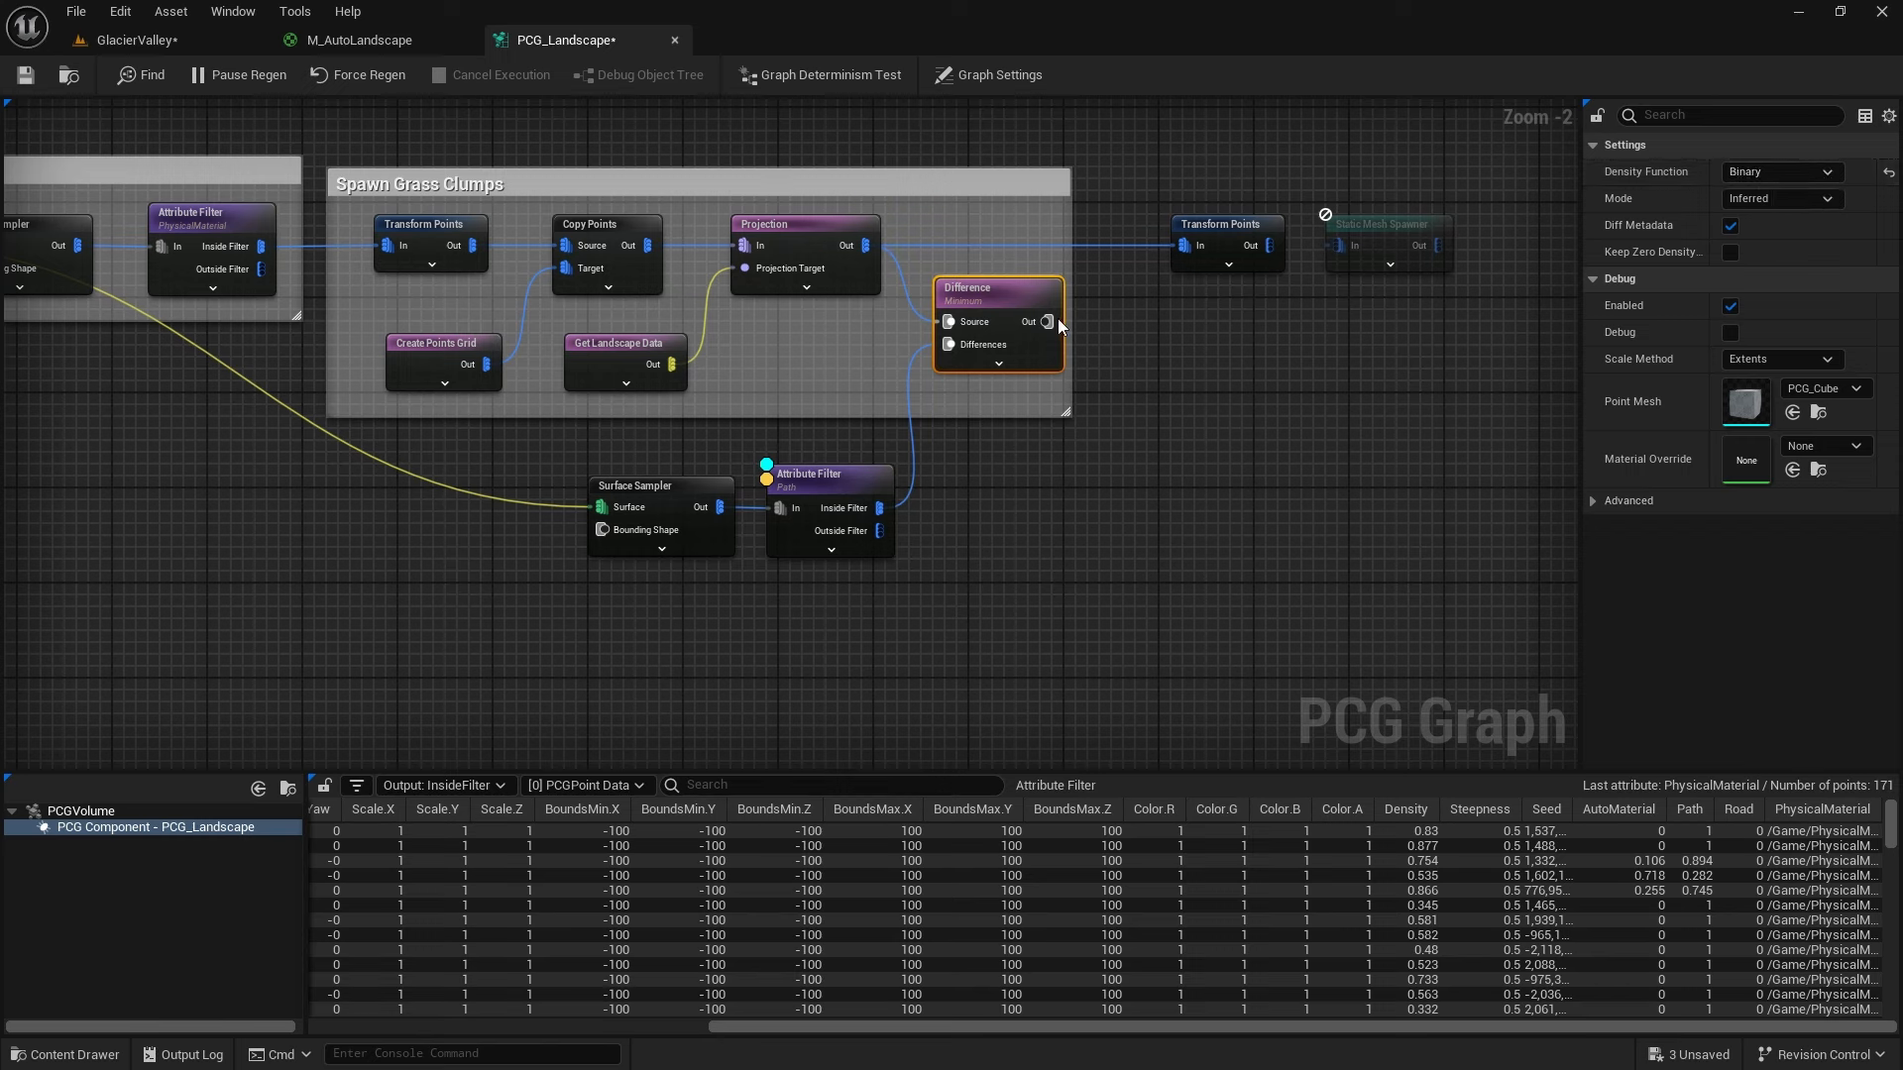
{"action": "mouse_move", "coordinate": [1046, 321]}
{"action": "left_click_drag", "start_coordinate": [1046, 321], "coordinate": [1188, 246]}
{"action": "mouse_move", "coordinate": [1177, 250]}
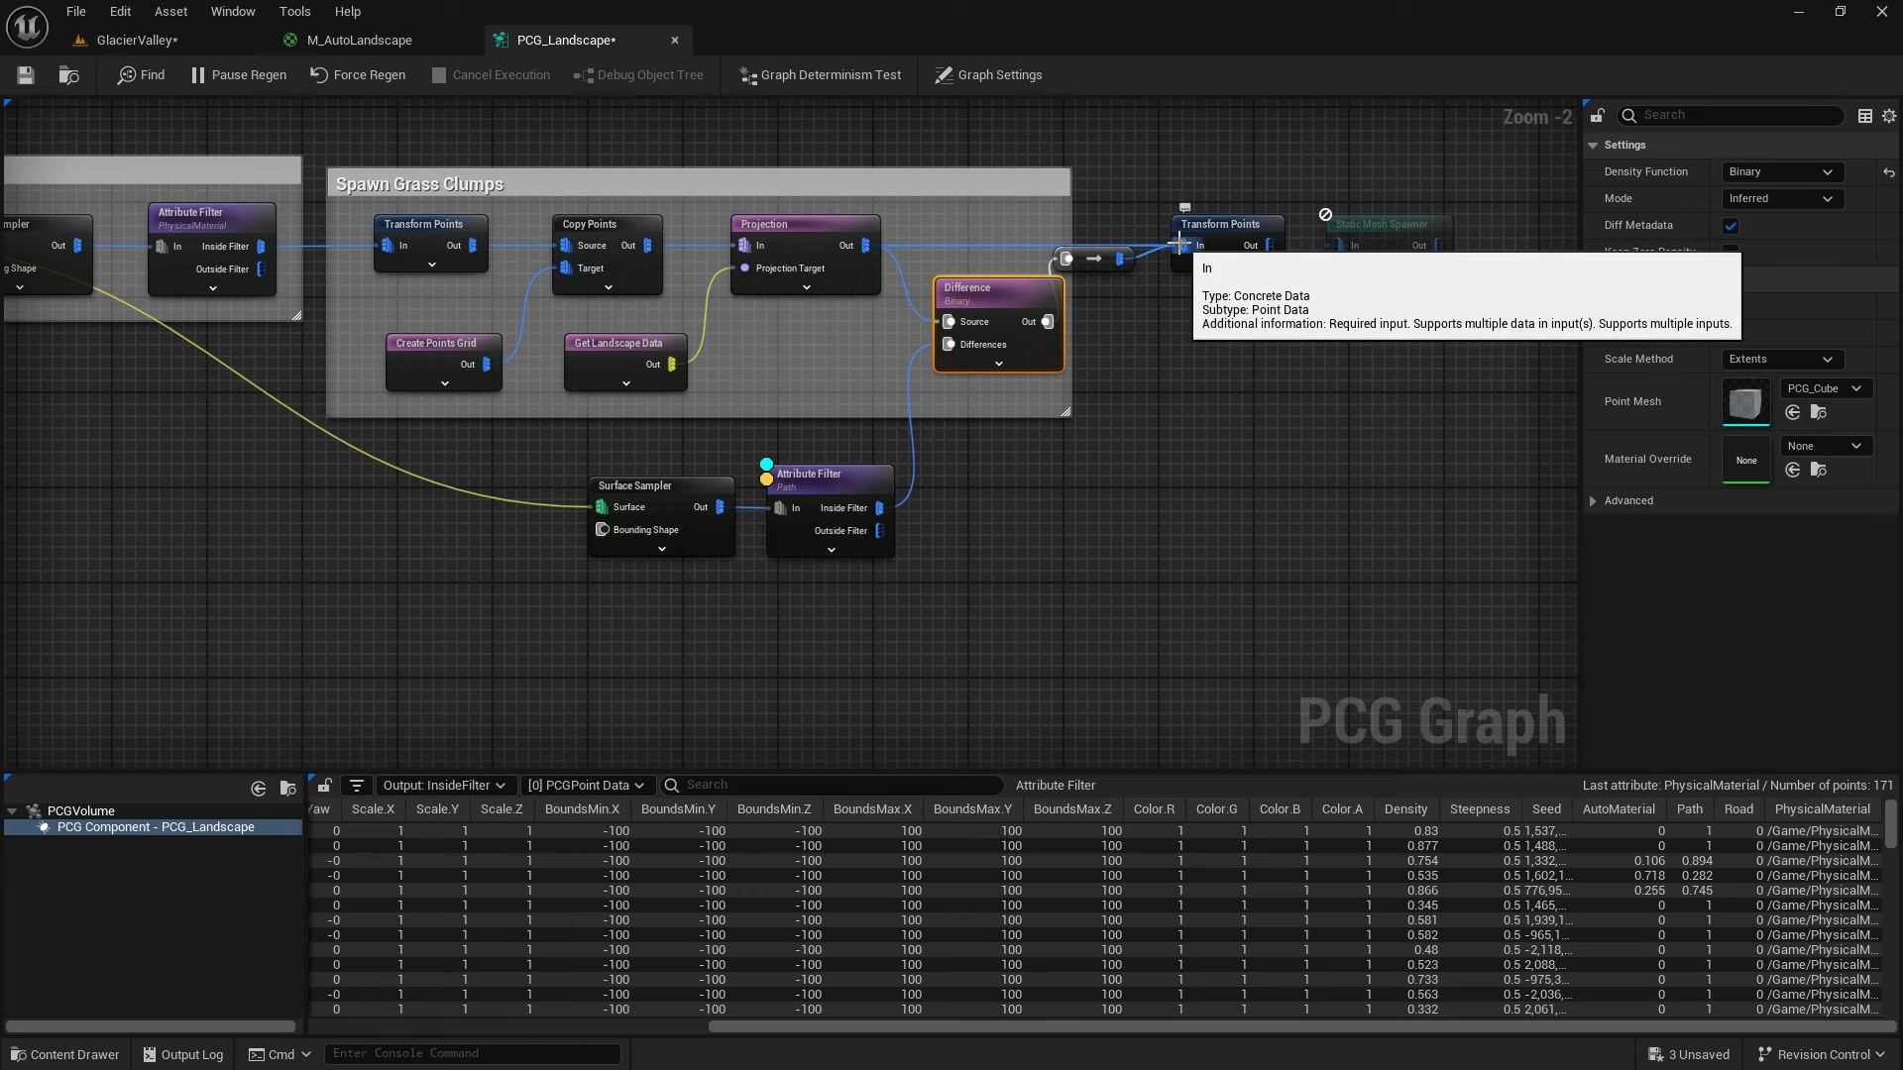
Make the Difference output the last Transform Points node's only input, place the conversion node beside Difference, and widen the Spawn Grass Clumps comment around them
{"action": "left_click", "coordinate": [1178, 250], "text": "alt"}
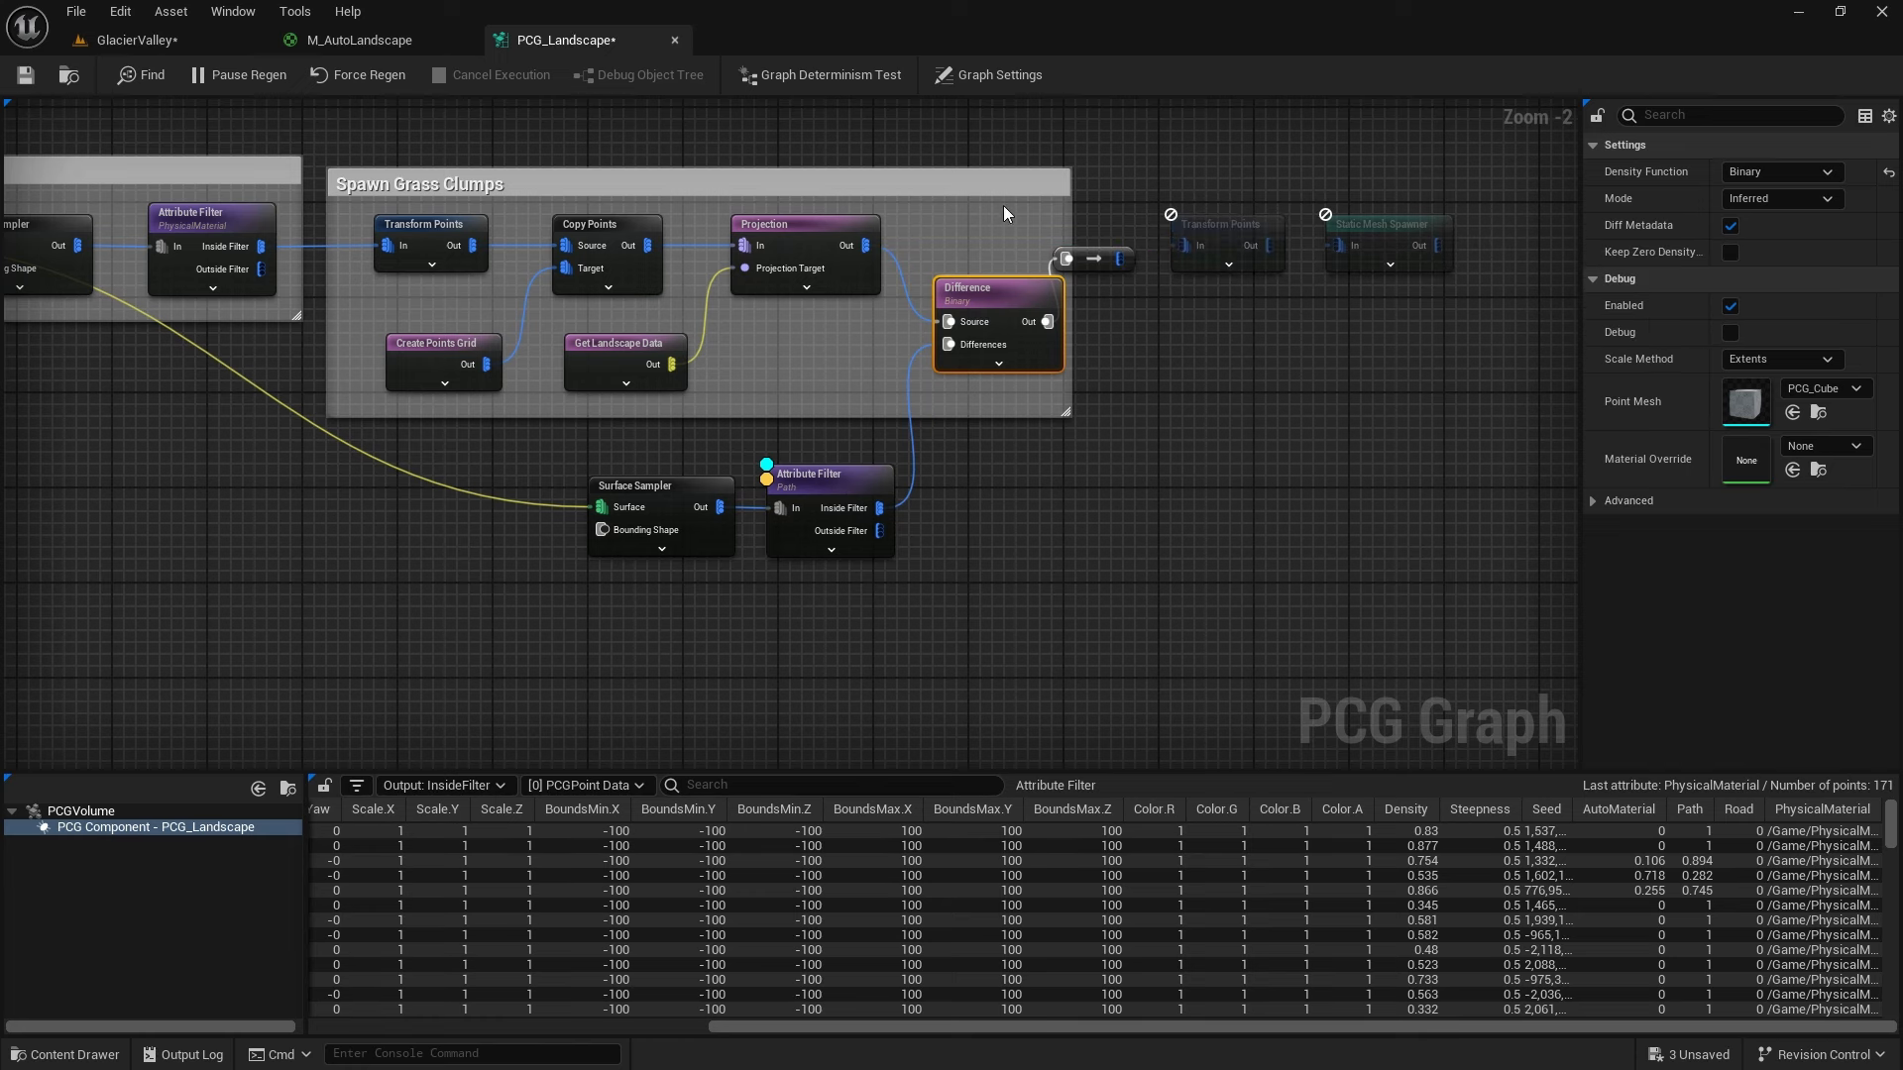
{"action": "mouse_move", "coordinate": [1121, 259]}
{"action": "left_click_drag", "start_coordinate": [1121, 259], "coordinate": [1185, 246]}
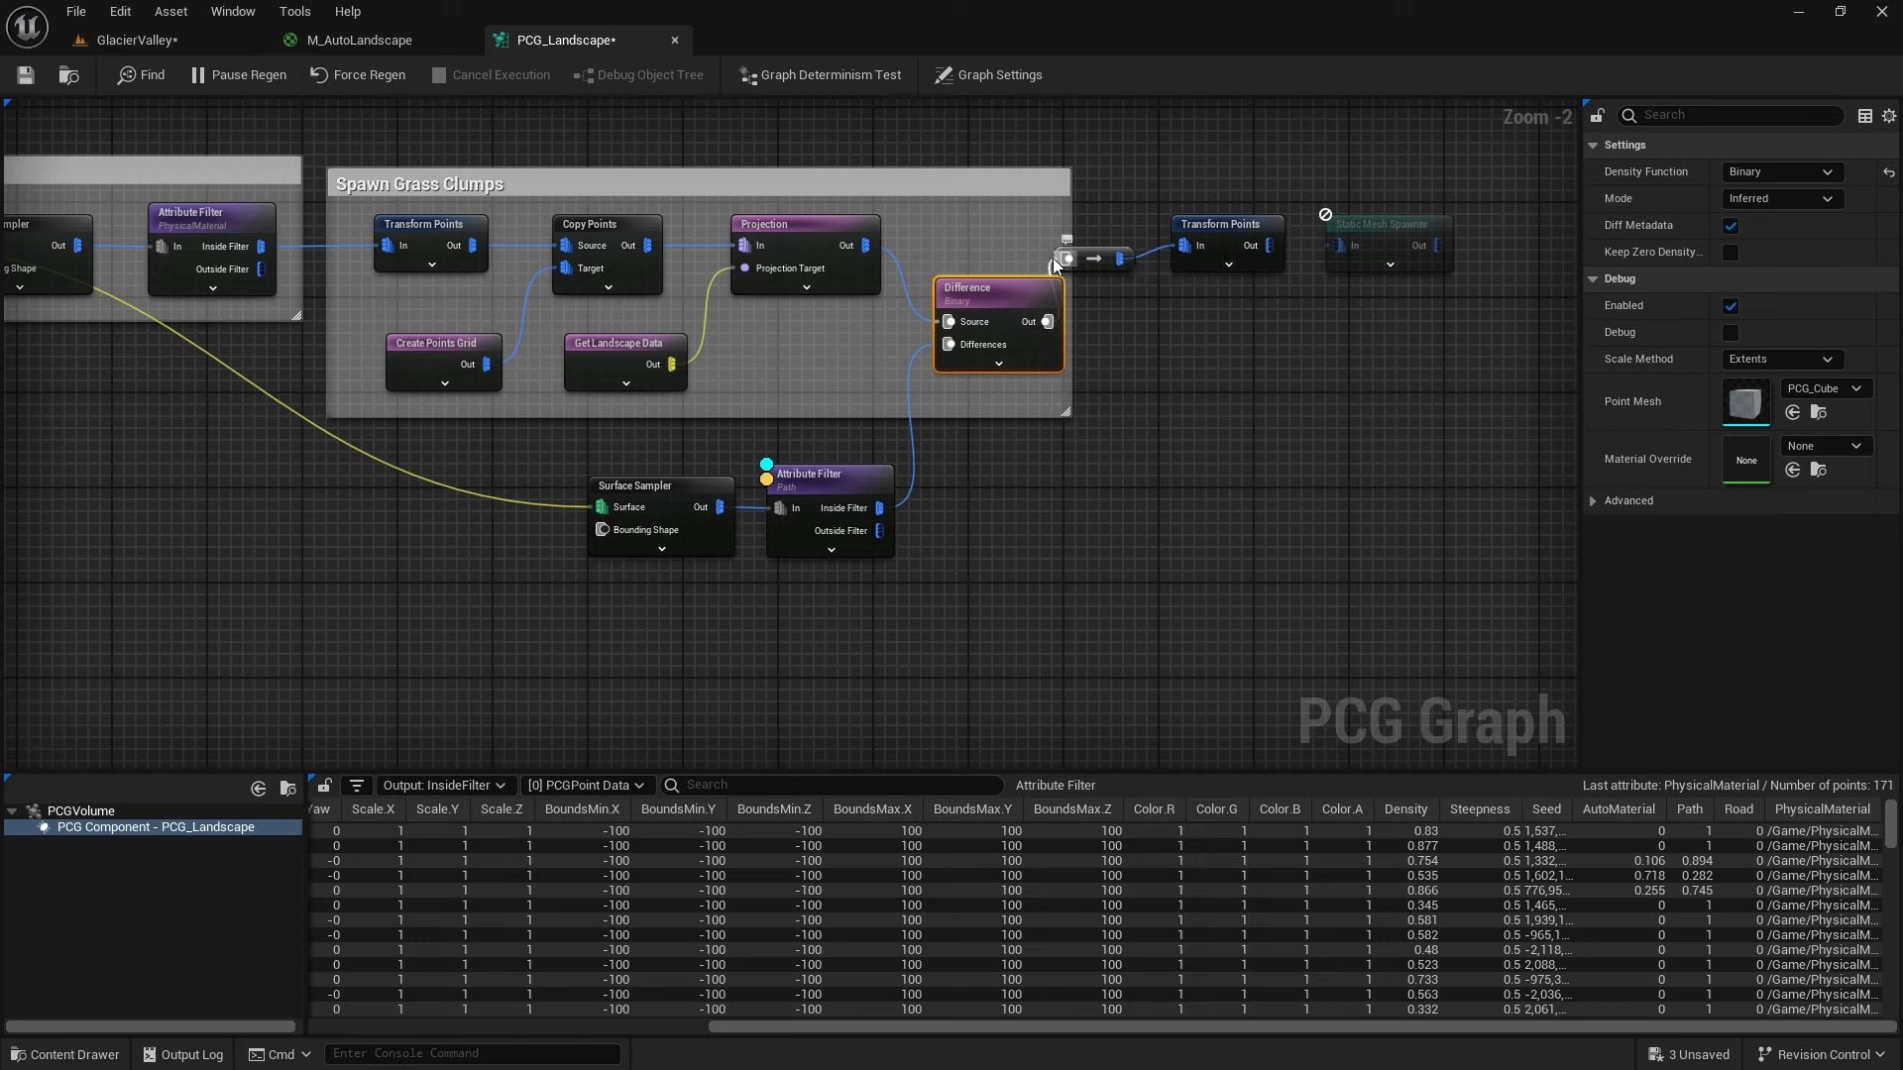
{"action": "left_click_drag", "start_coordinate": [1110, 258], "coordinate": [1131, 310]}
{"action": "left_click_drag", "start_coordinate": [1069, 255], "coordinate": [1327, 263]}
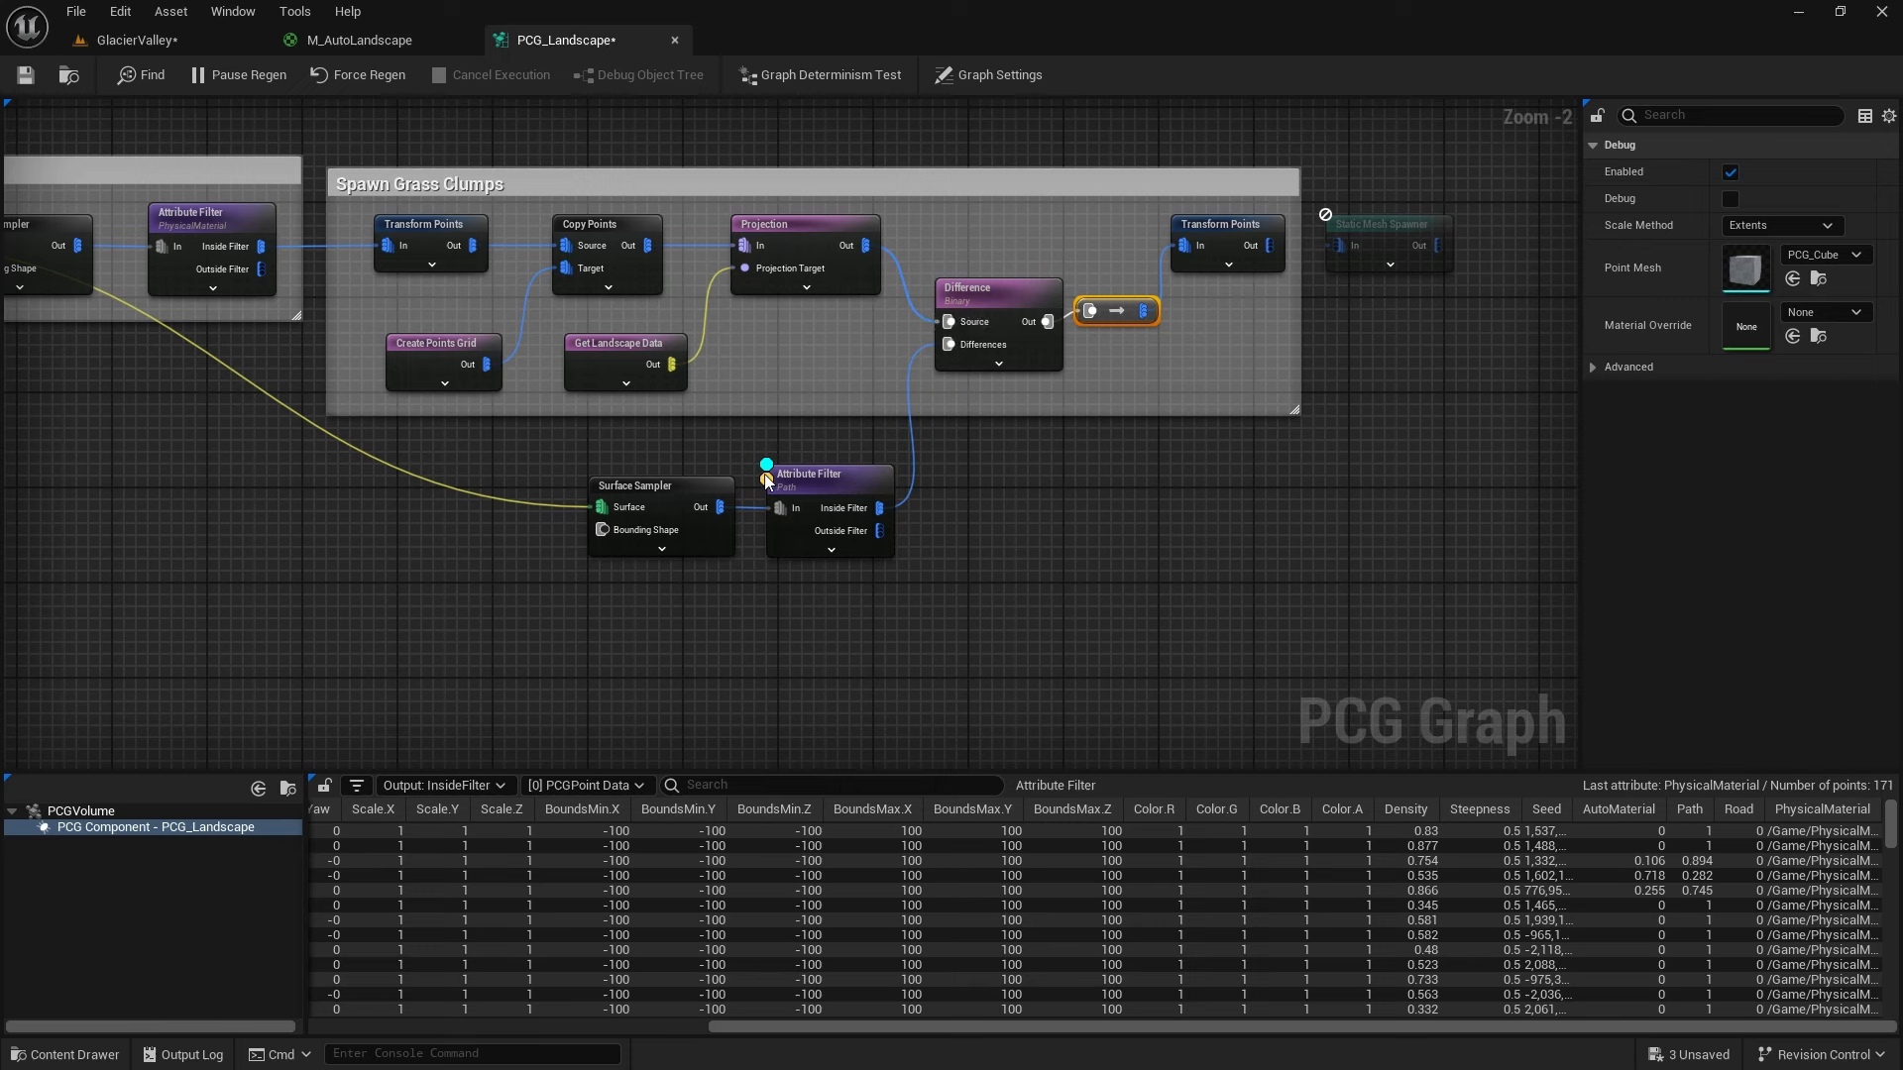
Debug the last Transform Points node instead of the Path filter and examine its points along the path in GlacierValley
{"action": "left_click", "coordinate": [1229, 226]}
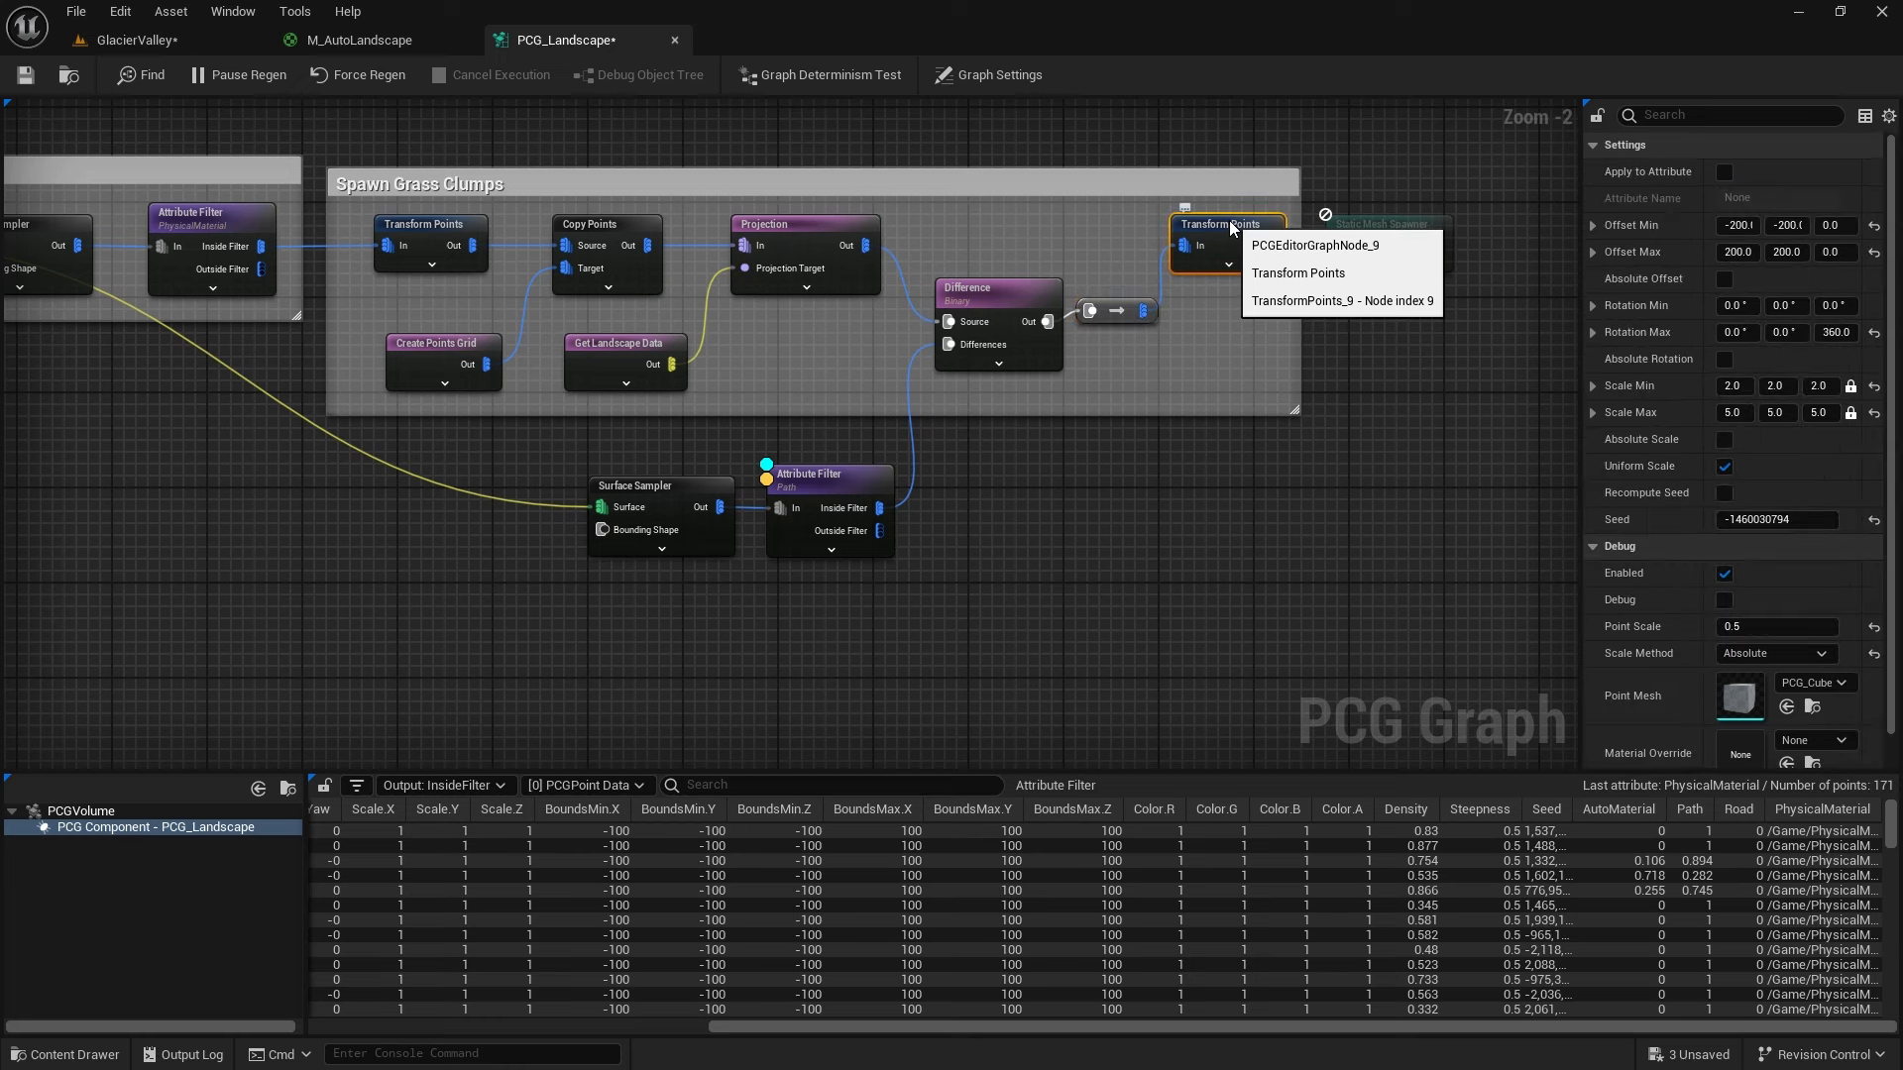
{"action": "key", "text": "d"}
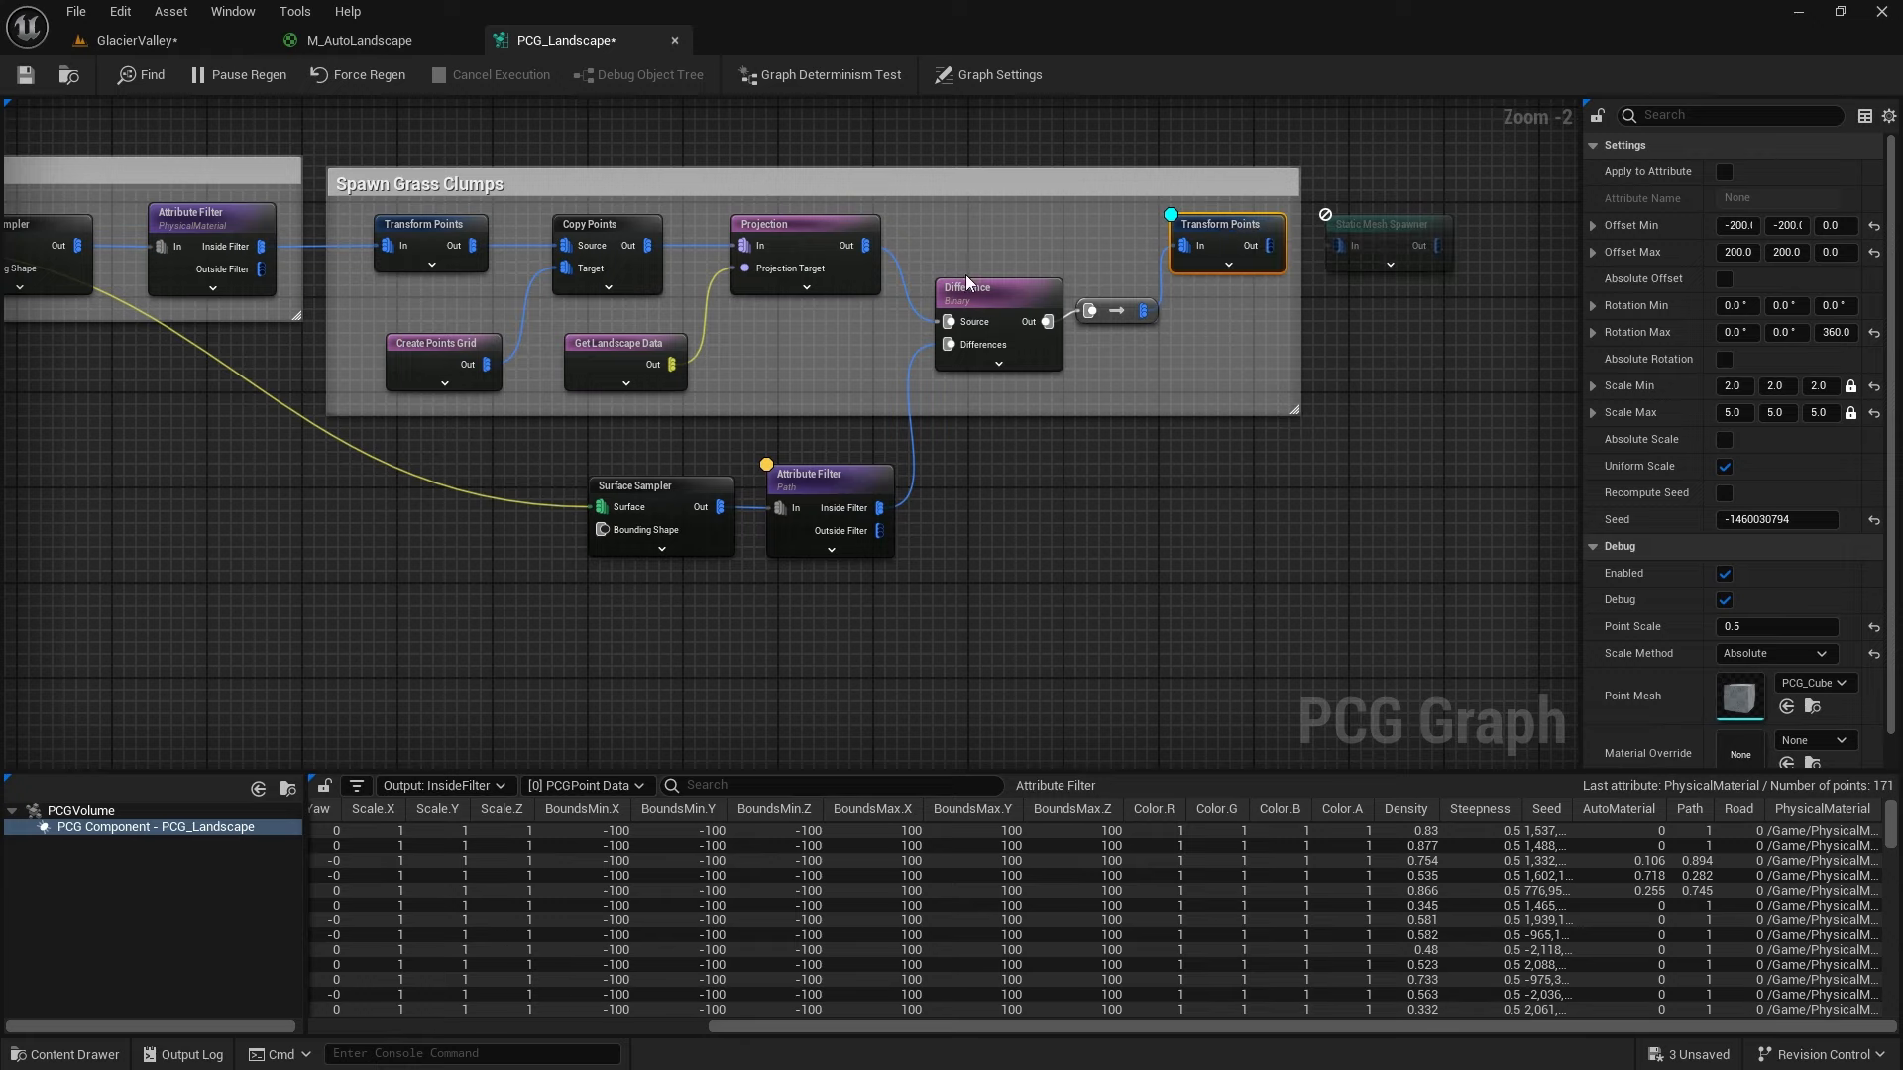
{"action": "left_click", "coordinate": [133, 46]}
{"action": "mouse_move", "coordinate": [952, 486]}
{"action": "right_mouse_down"}
{"action": "mouse_move", "coordinate": [1031, 455]}
{"action": "mouse_move", "coordinate": [892, 456]}
{"action": "mouse_move", "coordinate": [976, 470]}
{"action": "right_mouse_up"}
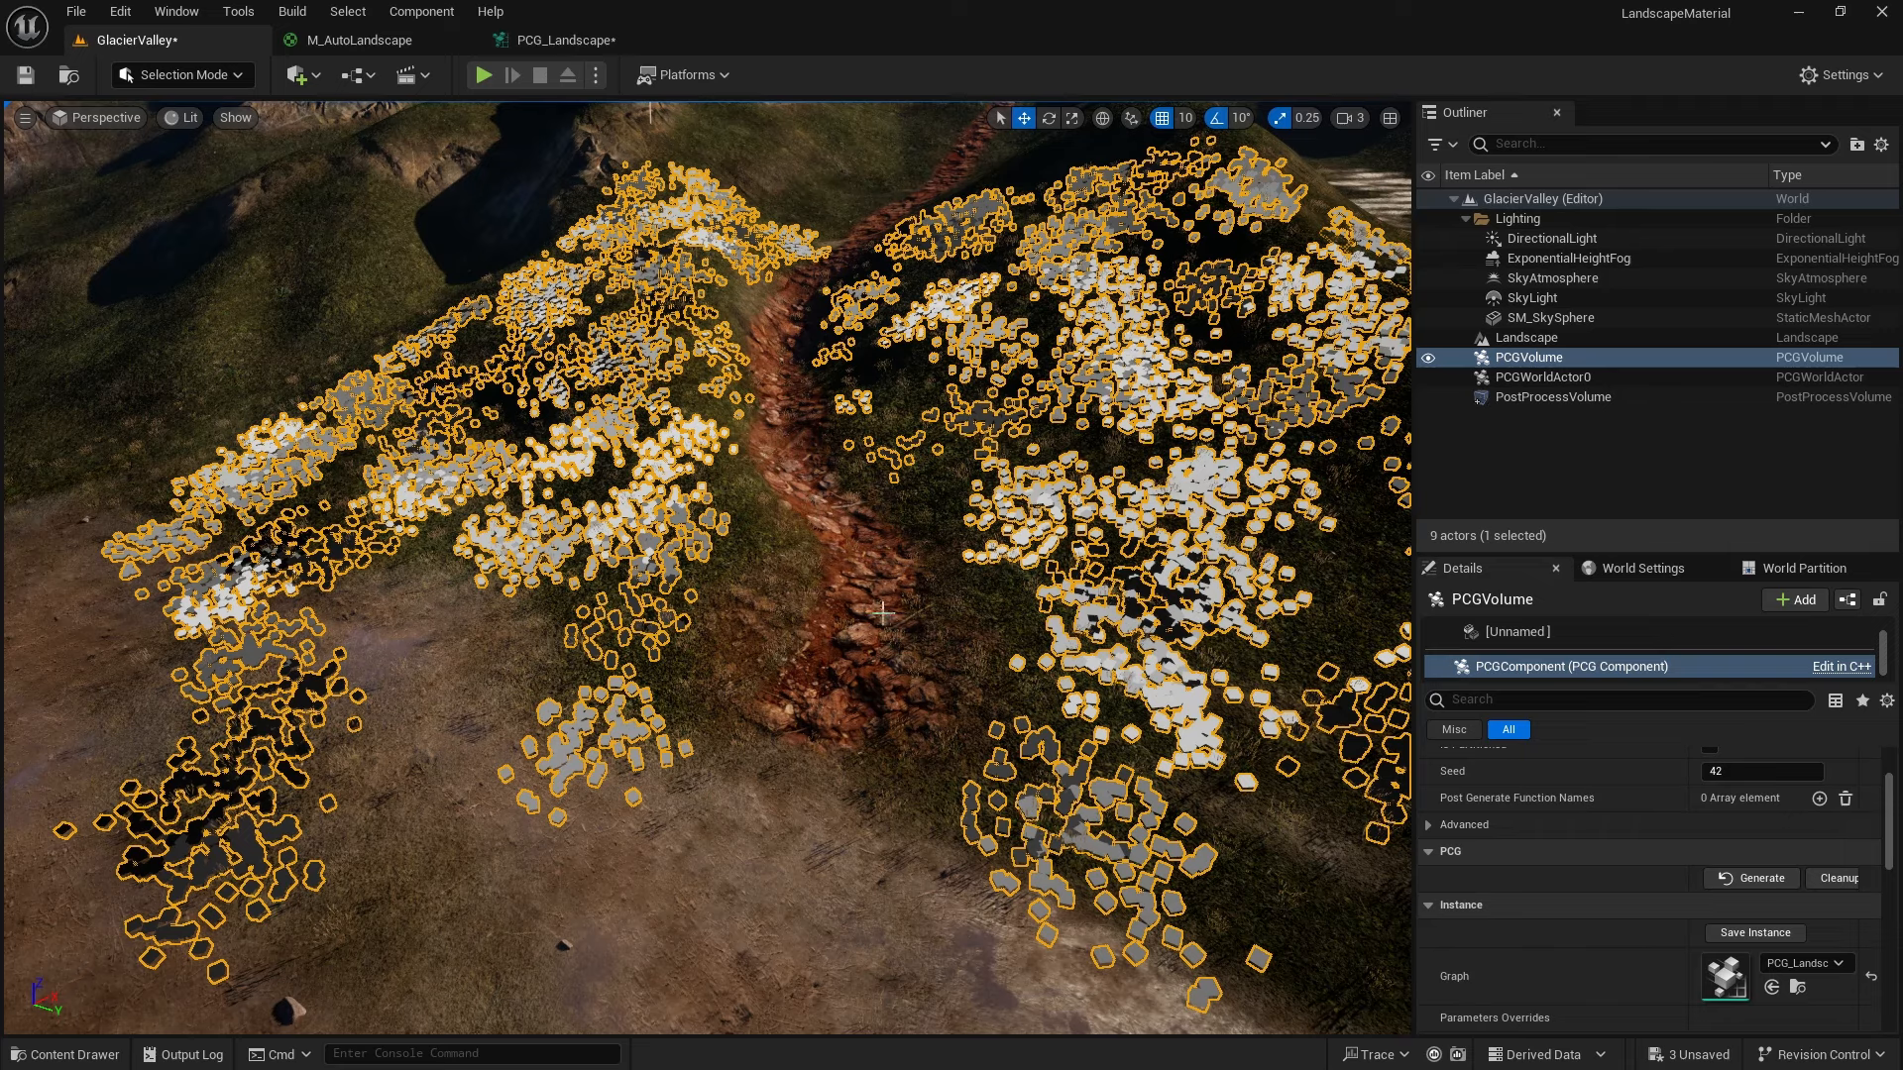
{"action": "left_click", "coordinate": [555, 44]}
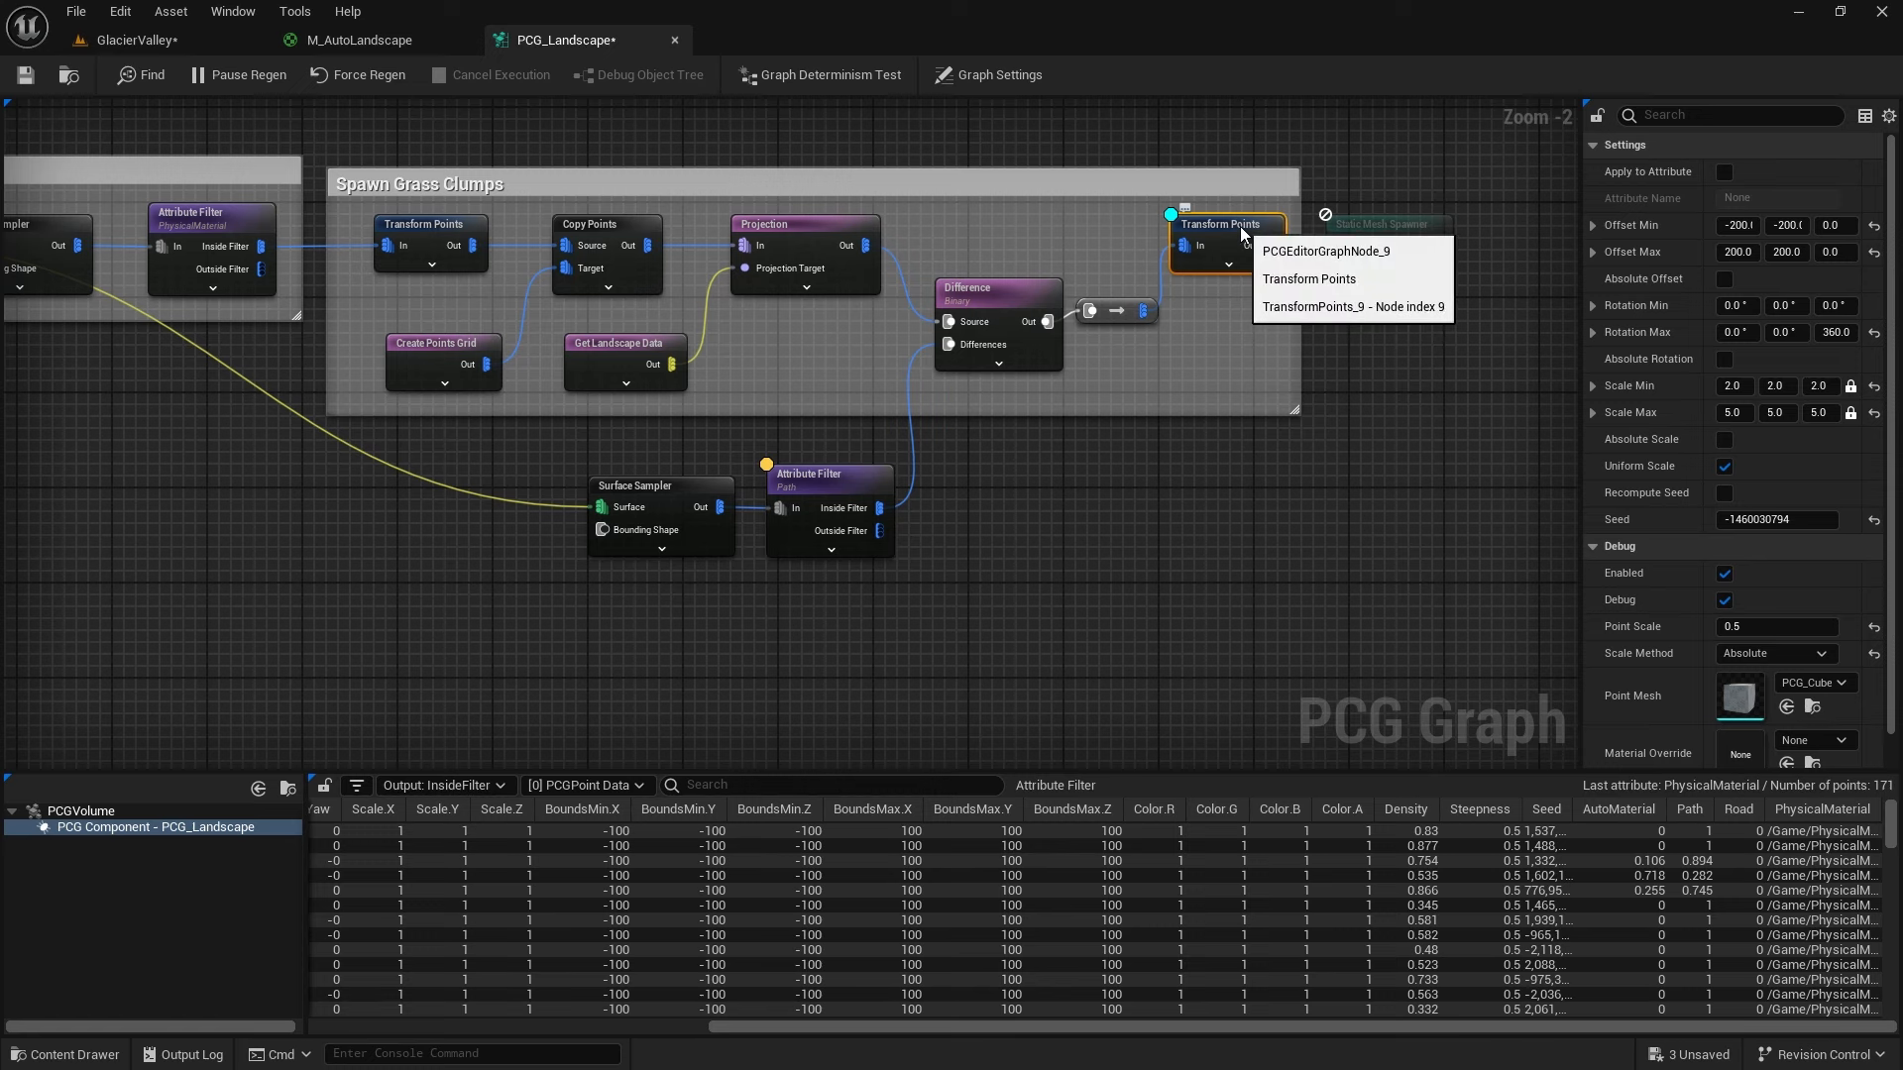
Turn off debug on the last Transform Points node and connect its output to the enabled Static Mesh Spawner
{"action": "key", "text": "d"}
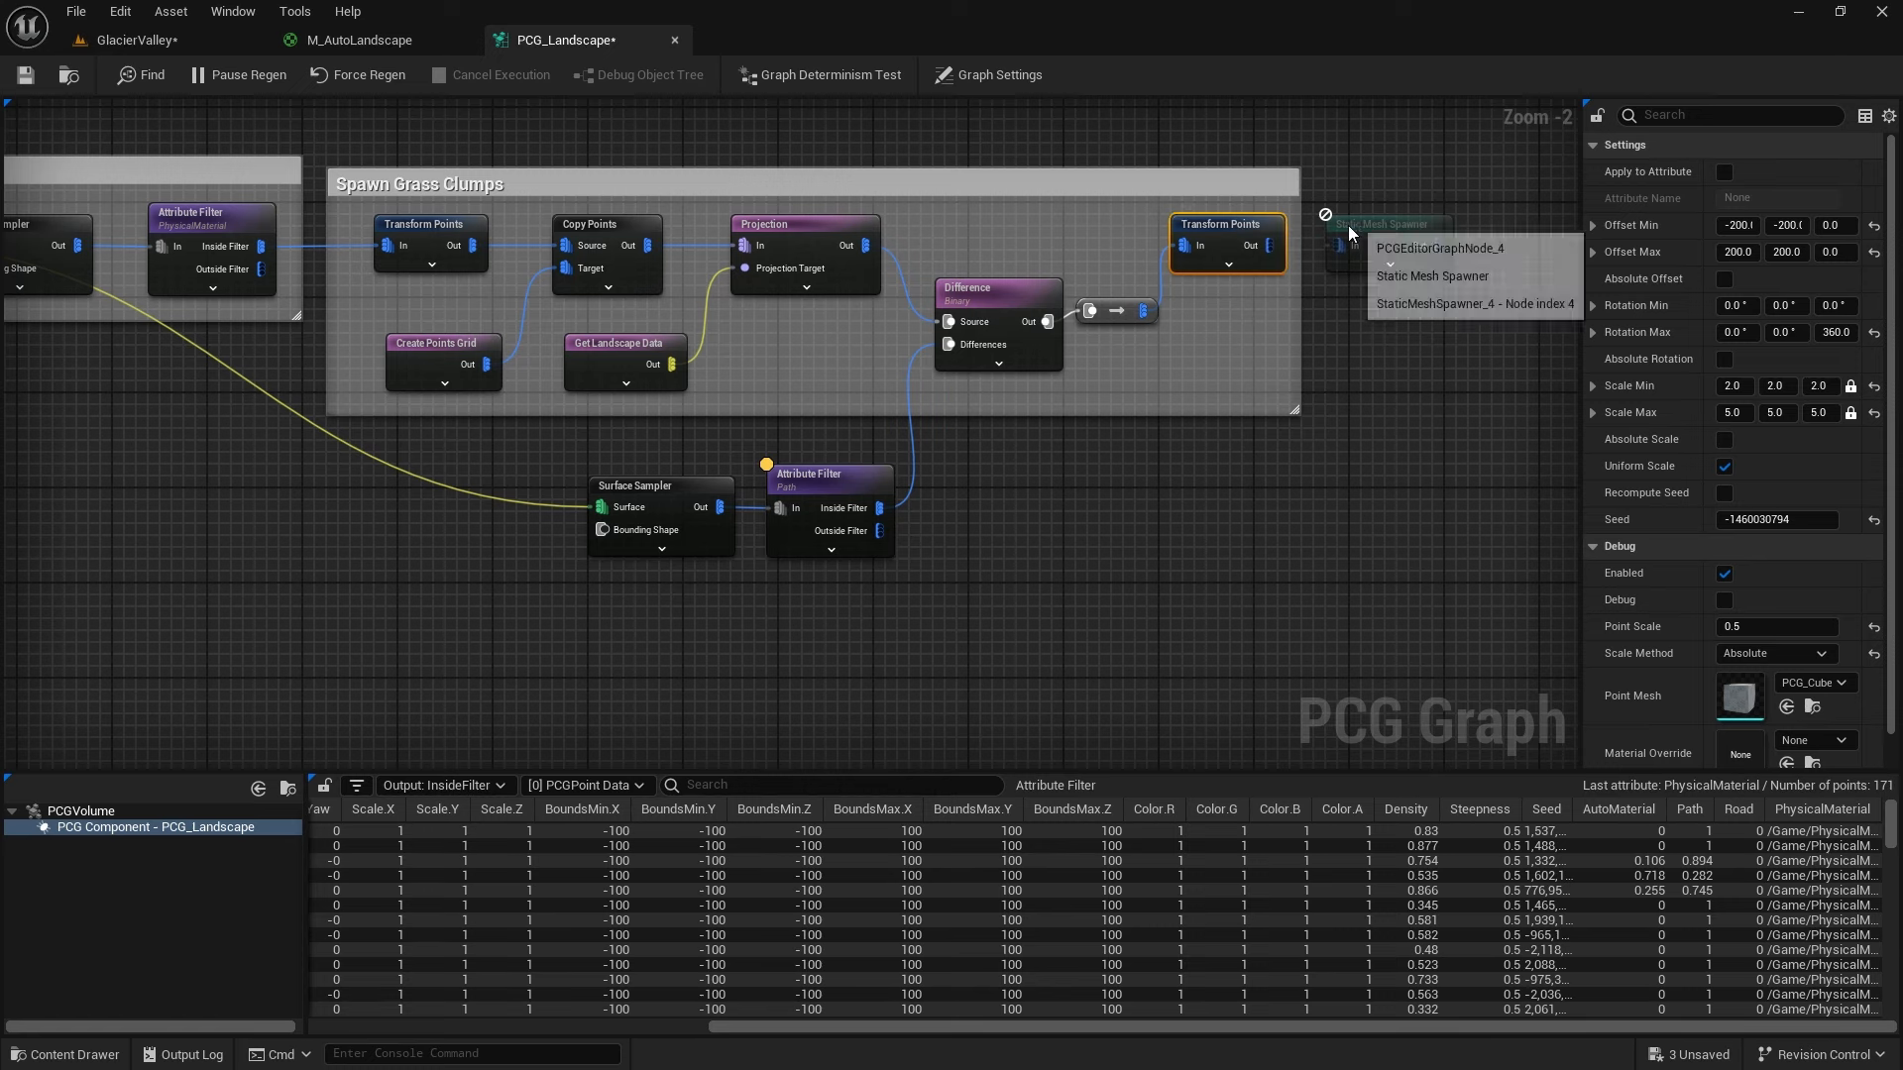
{"action": "left_click_drag", "start_coordinate": [1270, 246], "coordinate": [1342, 244]}
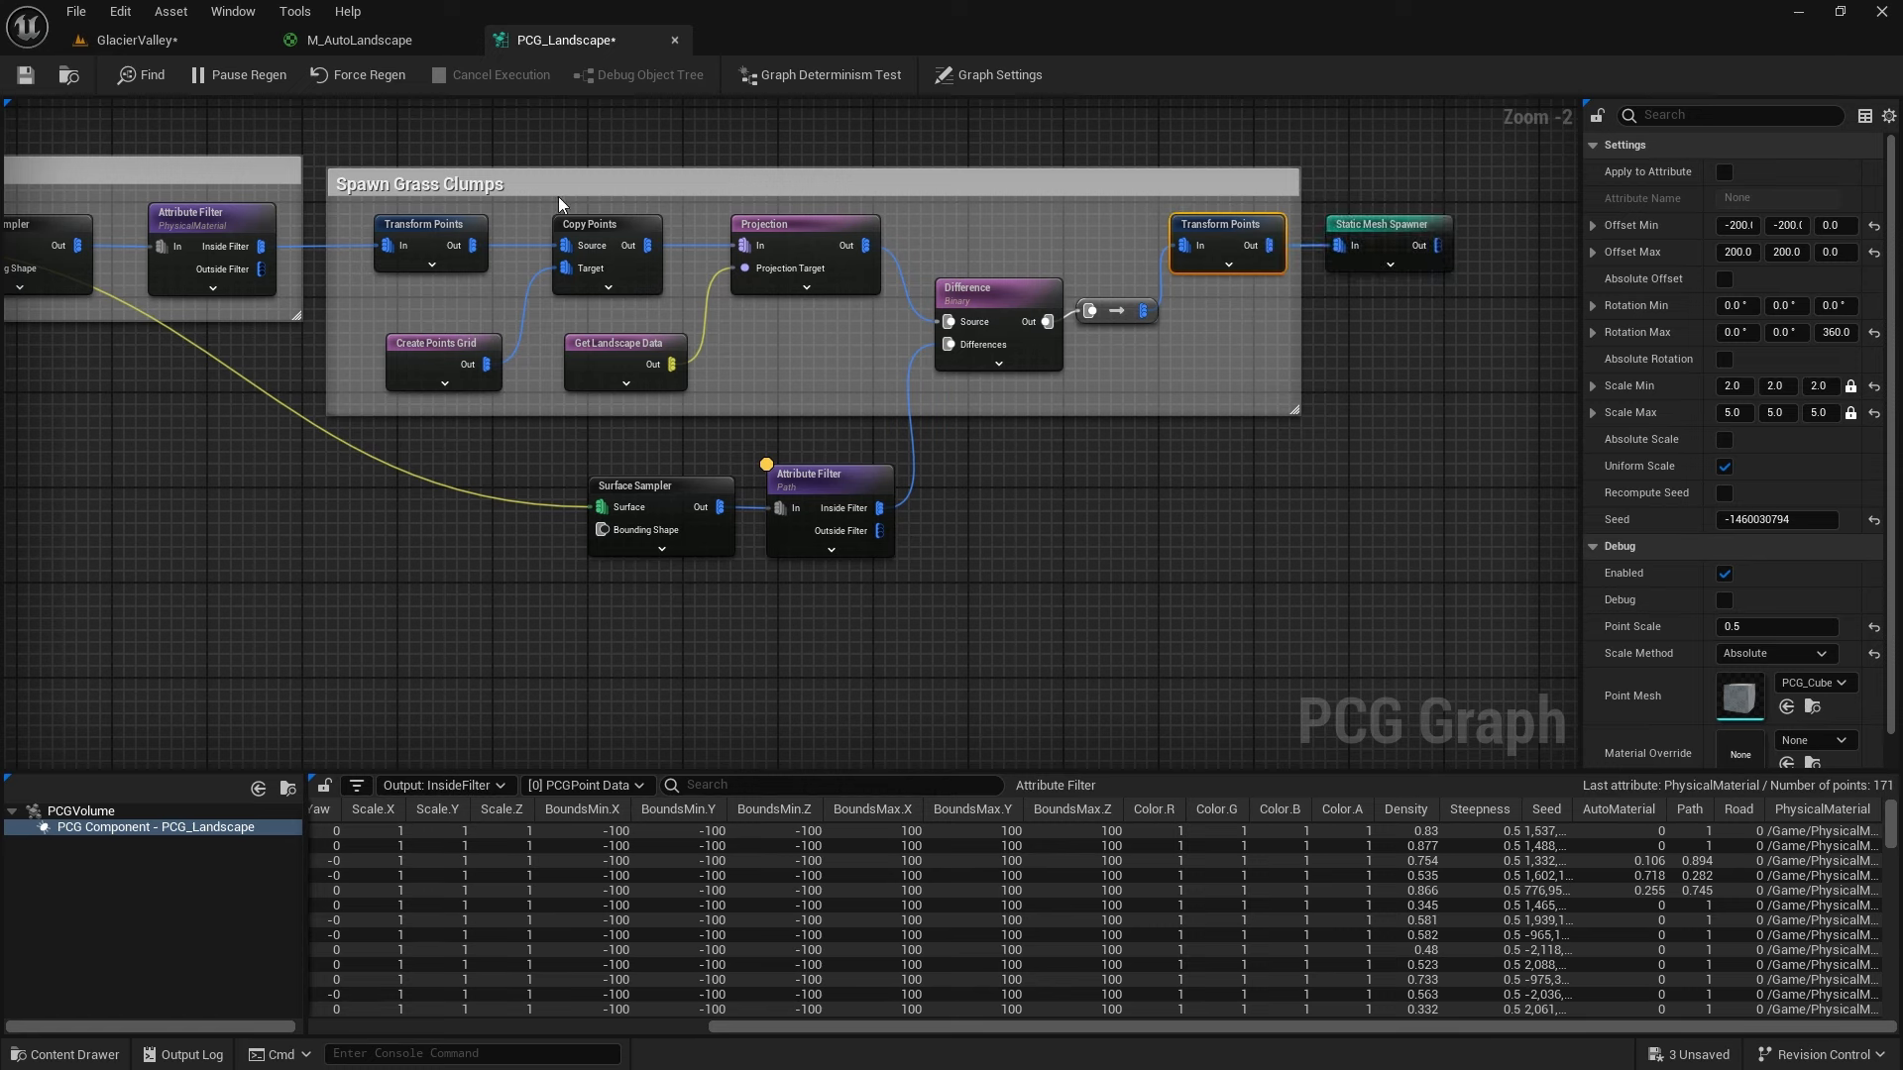
Deselect the PCGVolume in GlacierValley, check the spawned grass along the path, and save all changes
{"action": "left_click", "coordinate": [148, 39]}
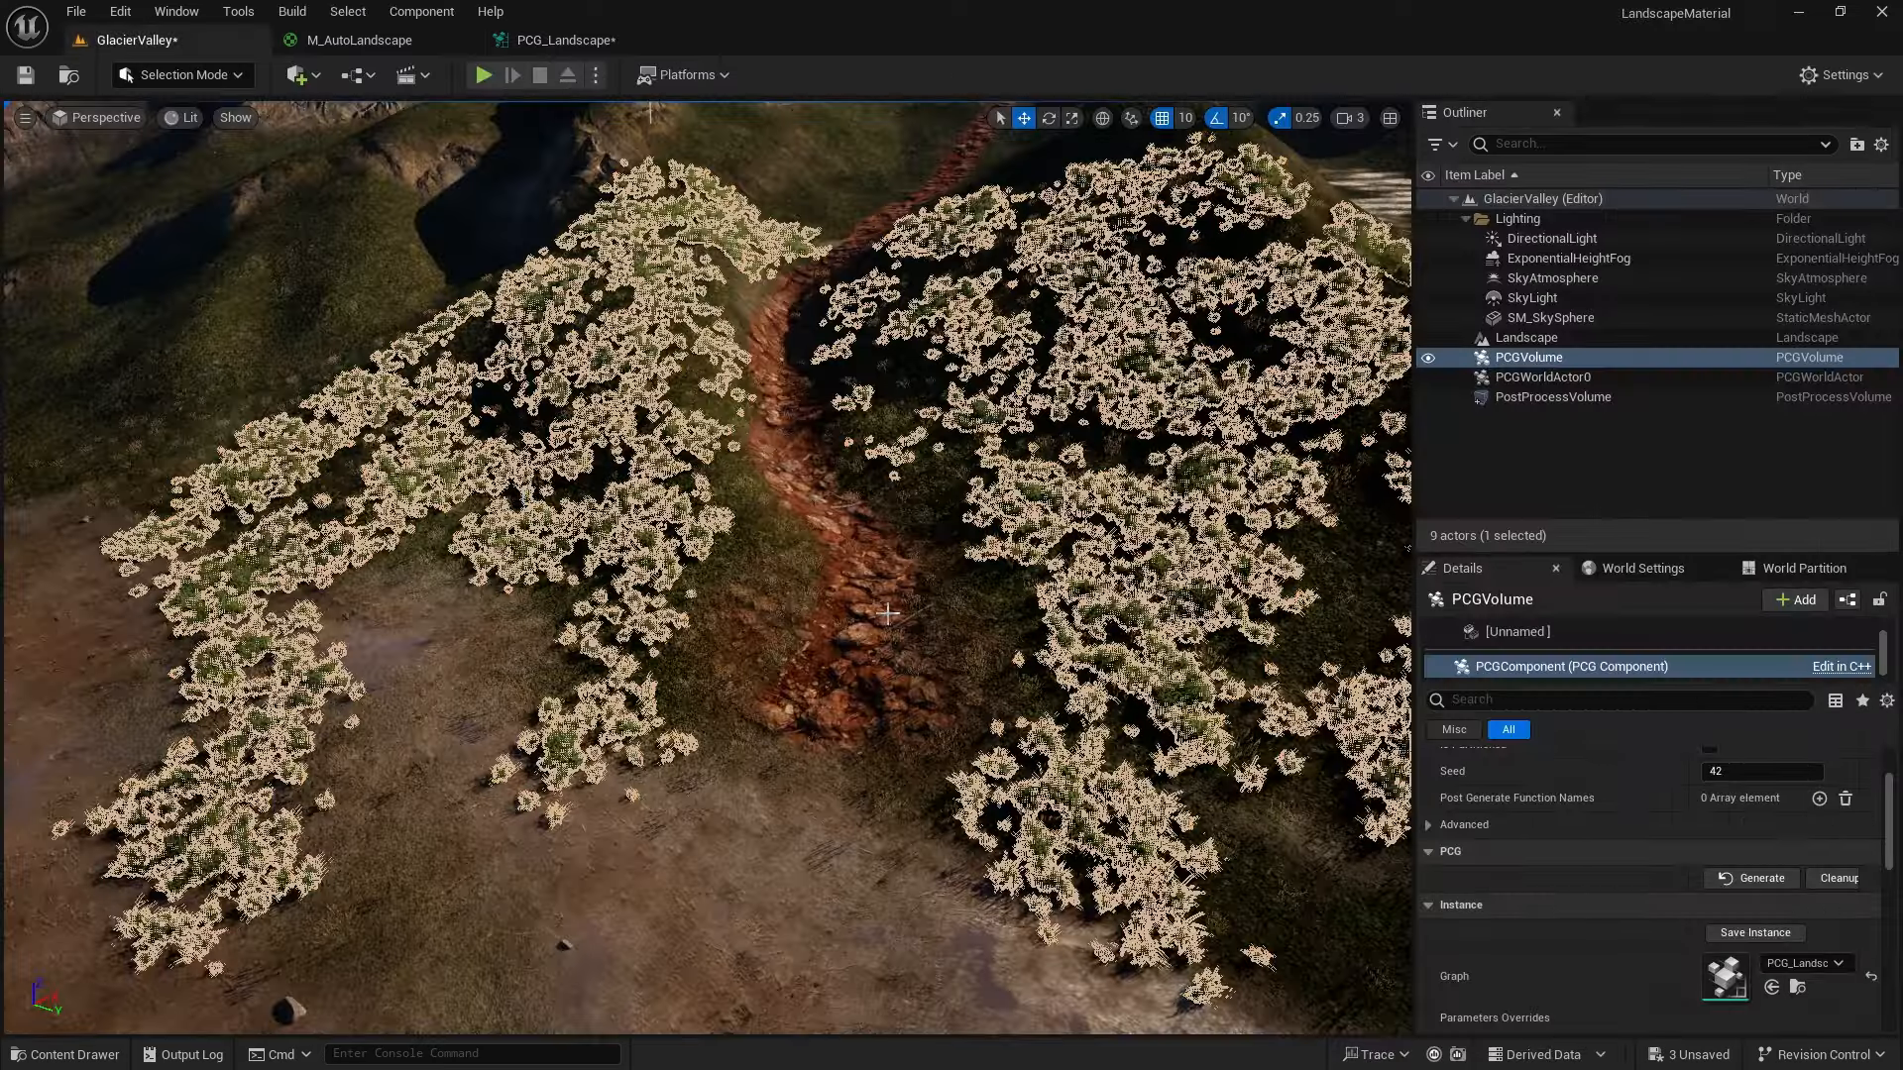
{"action": "key", "text": "Escape"}
{"action": "mouse_move", "coordinate": [707, 568]}
{"action": "left_mouse_down", "text": "alt"}
{"action": "mouse_move", "coordinate": [684, 475]}
{"action": "mouse_move", "coordinate": [694, 555]}
{"action": "left_mouse_up", "text": "alt"}
{"action": "mouse_move", "coordinate": [707, 568]}
{"action": "right_mouse_down"}
{"action": "mouse_move", "coordinate": [704, 674]}
{"action": "mouse_move", "coordinate": [734, 669]}
{"action": "mouse_move", "coordinate": [729, 550]}
{"action": "mouse_move", "coordinate": [706, 541]}
{"action": "mouse_move", "coordinate": [715, 559]}
{"action": "mouse_move", "coordinate": [683, 570]}
{"action": "mouse_move", "coordinate": [718, 565]}
{"action": "mouse_move", "coordinate": [709, 596]}
{"action": "right_mouse_up"}
{"action": "key", "text": "w"}
{"action": "key", "text": "s"}
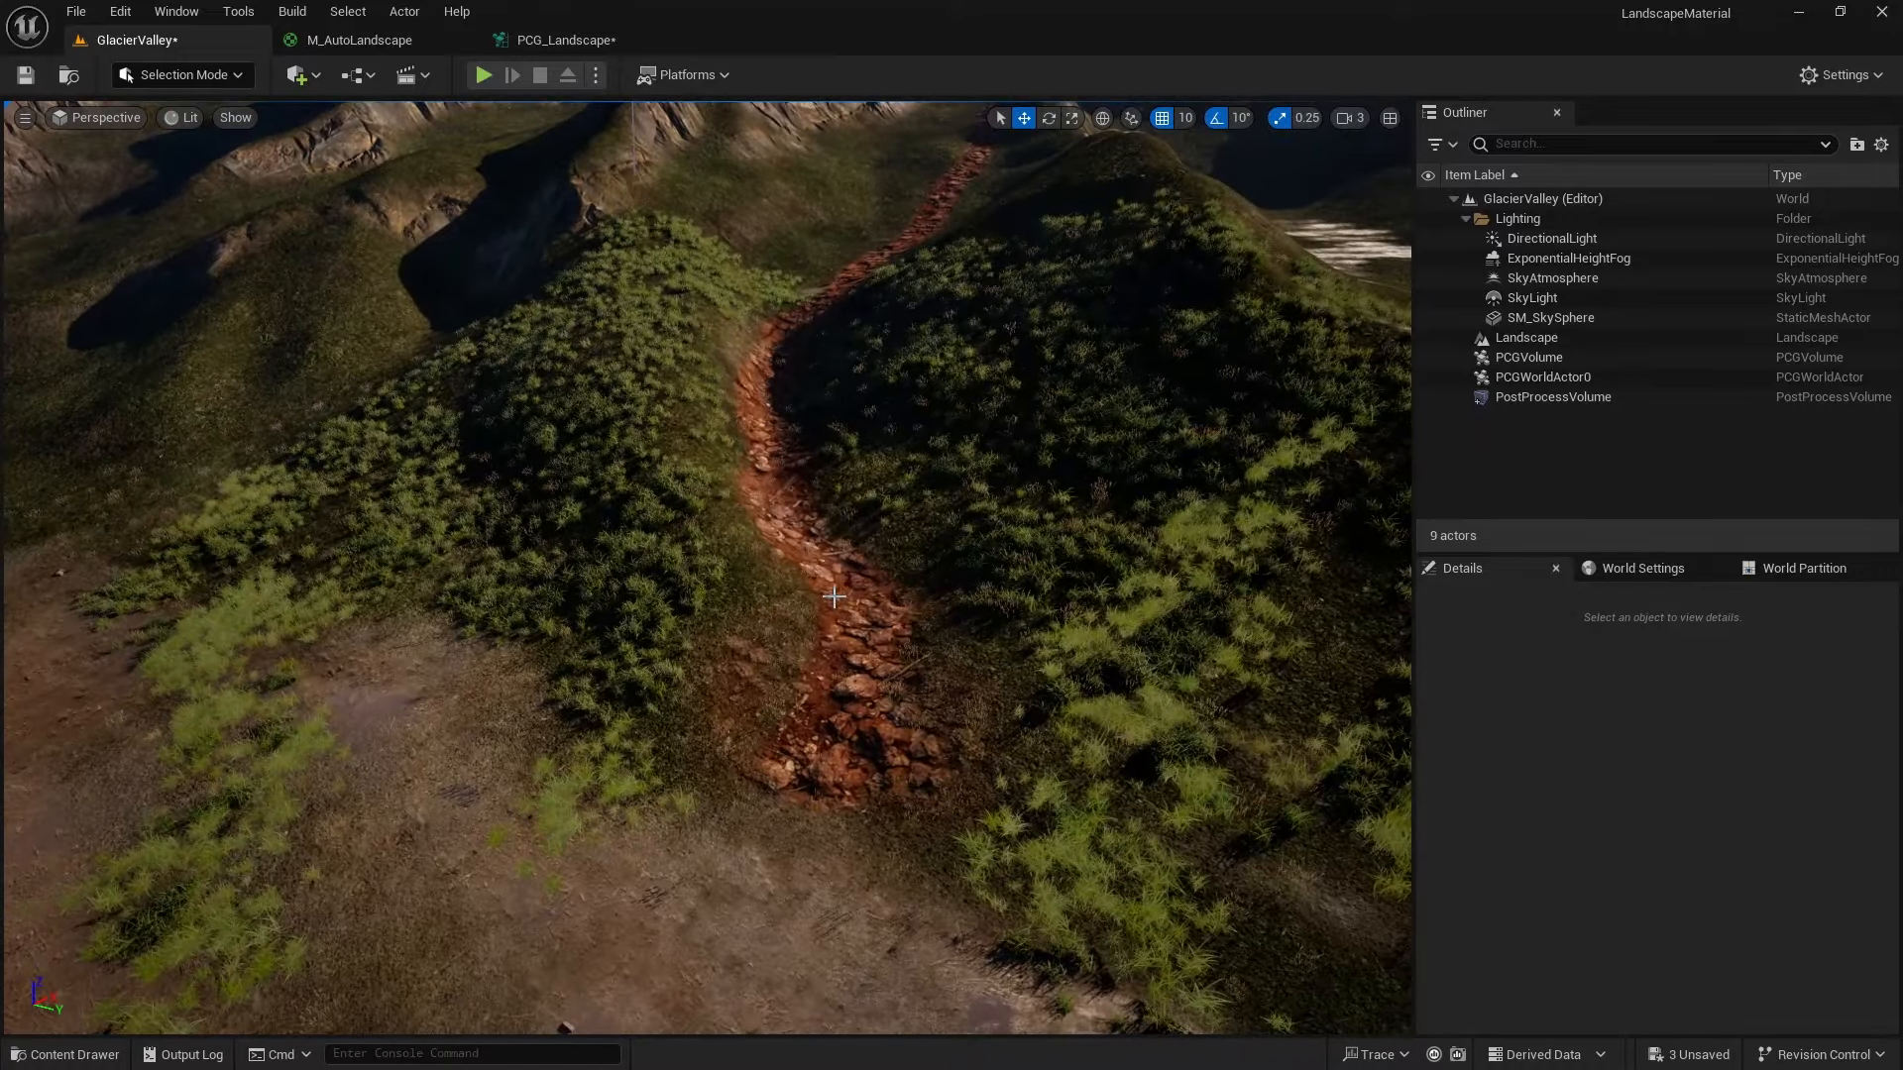
{"action": "key", "text": "ctrl+s"}
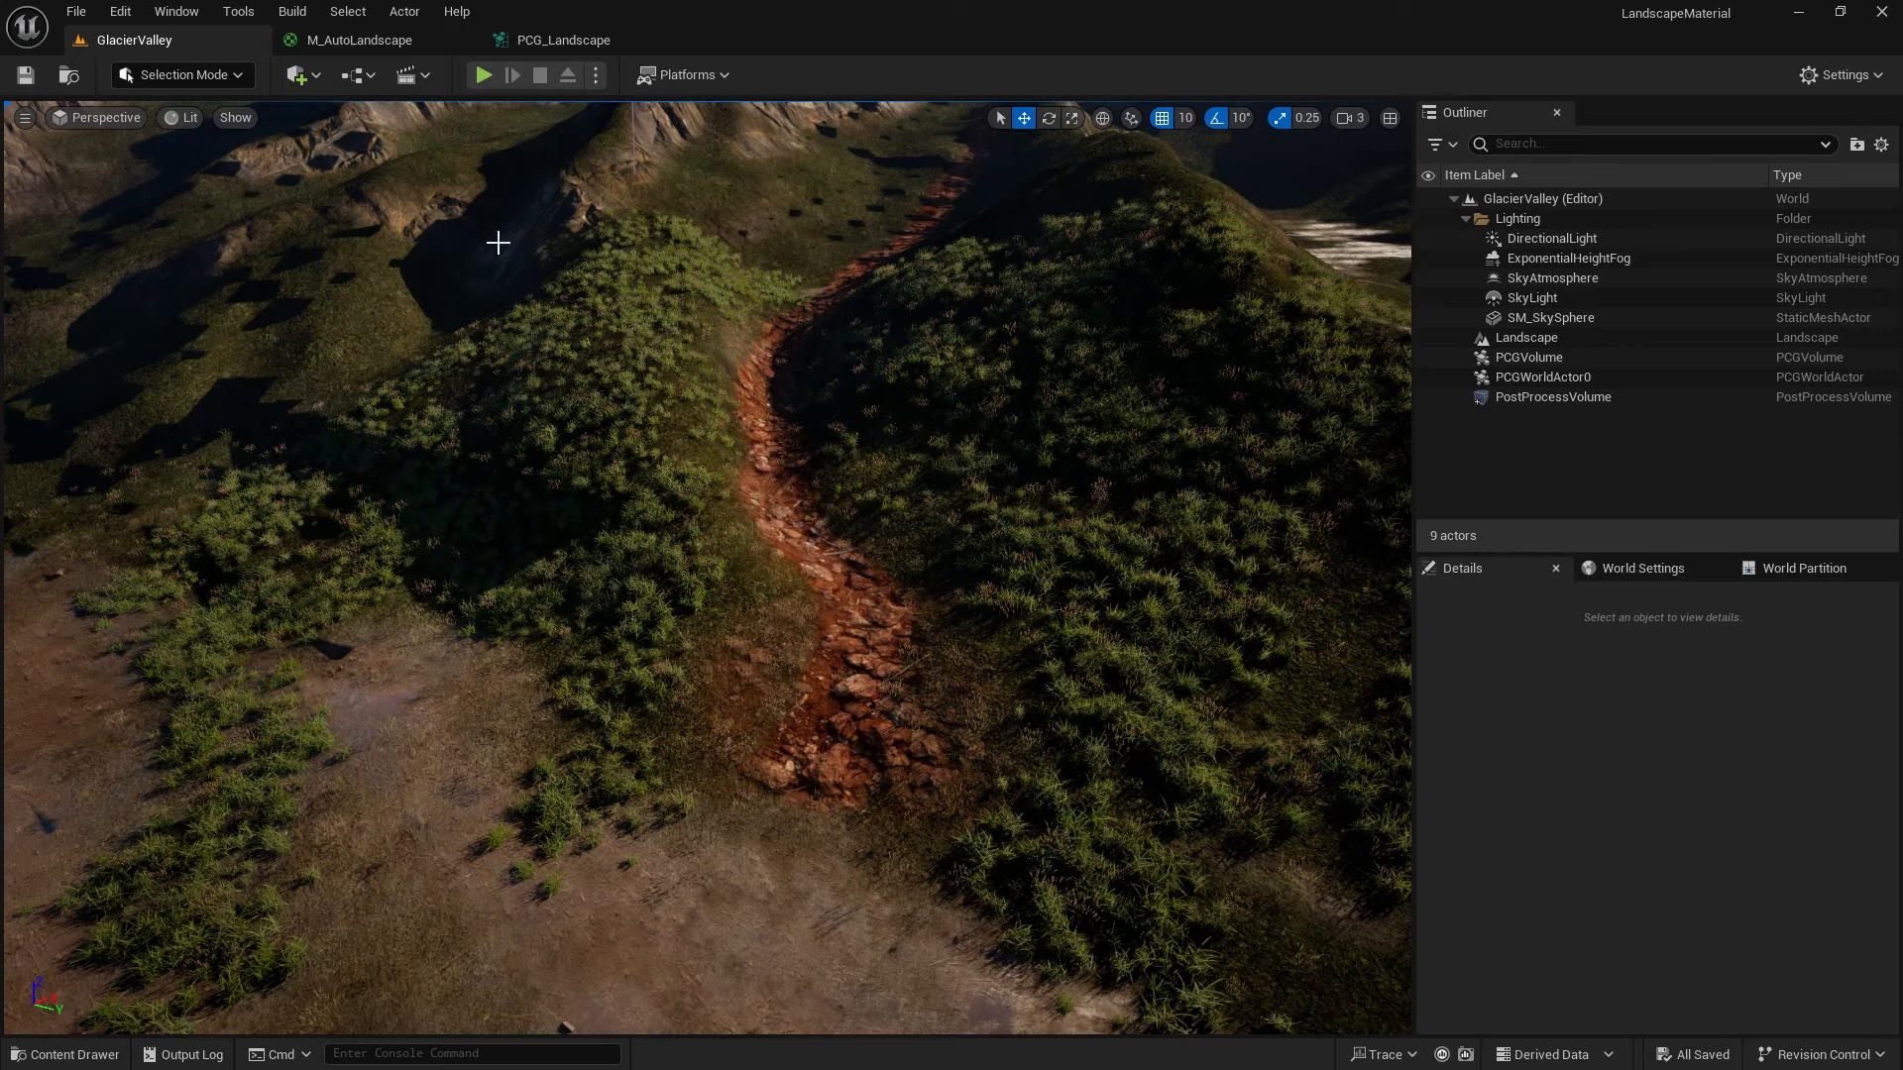
Pause regeneration in PCG_Landscape, enable Unbounded on both Surface Sampler nodes, and force a regeneration of the graph
{"action": "left_click", "coordinate": [573, 39]}
{"action": "right_click_drag", "start_coordinate": [299, 367], "coordinate": [755, 356]}
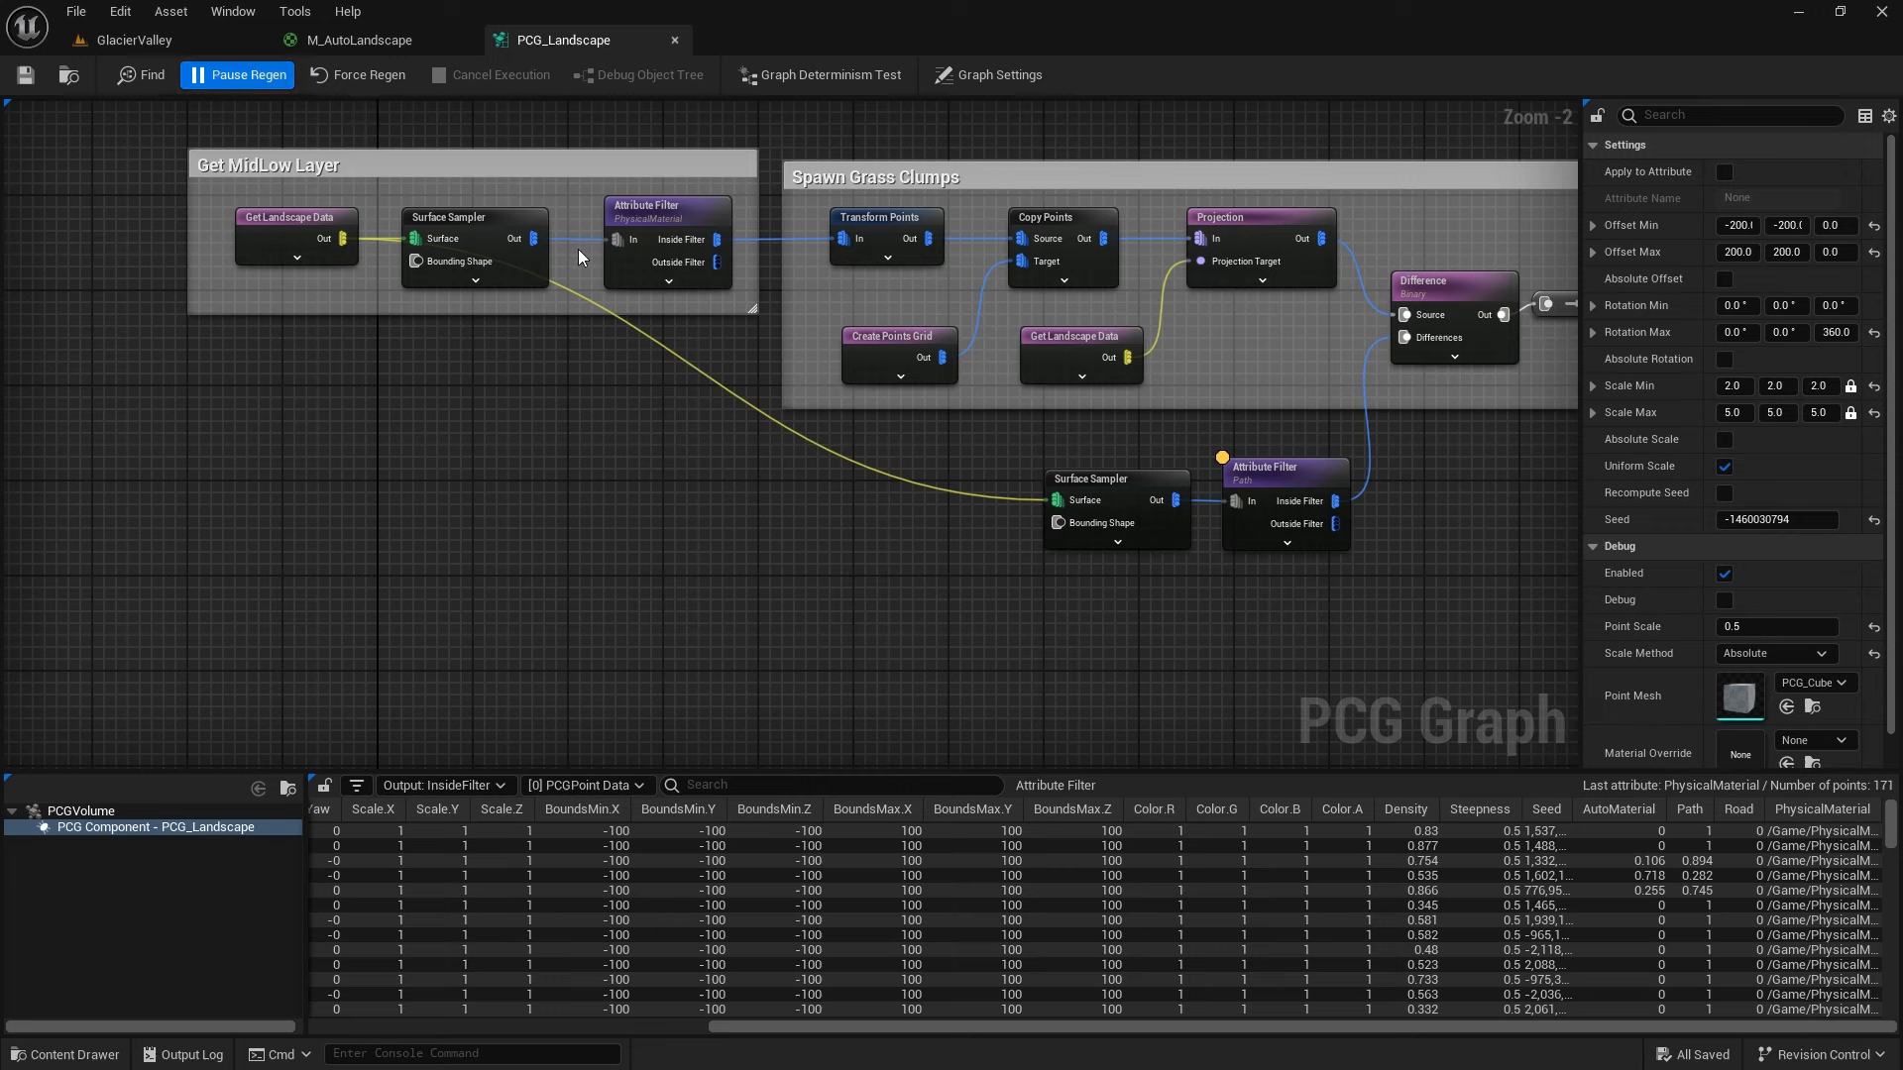
{"action": "left_click", "coordinate": [474, 214]}
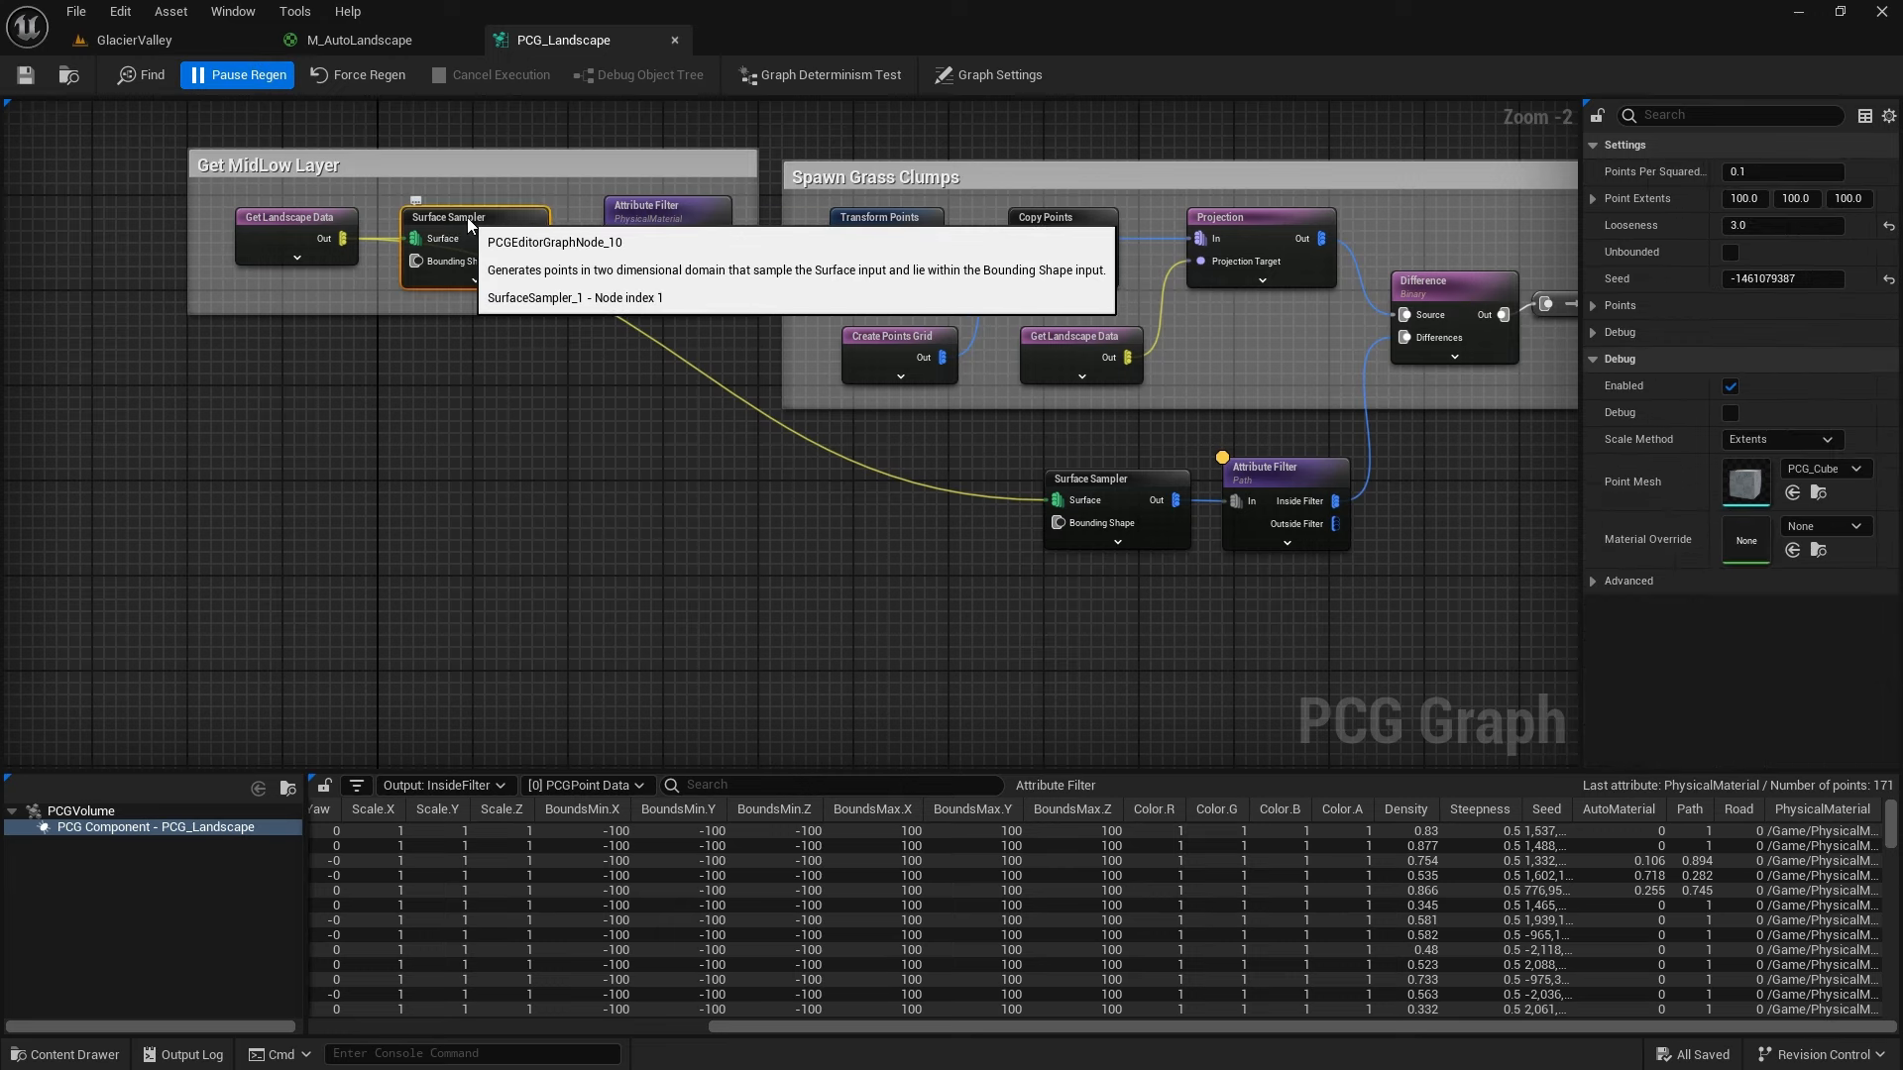
{"action": "left_click", "coordinate": [1731, 252]}
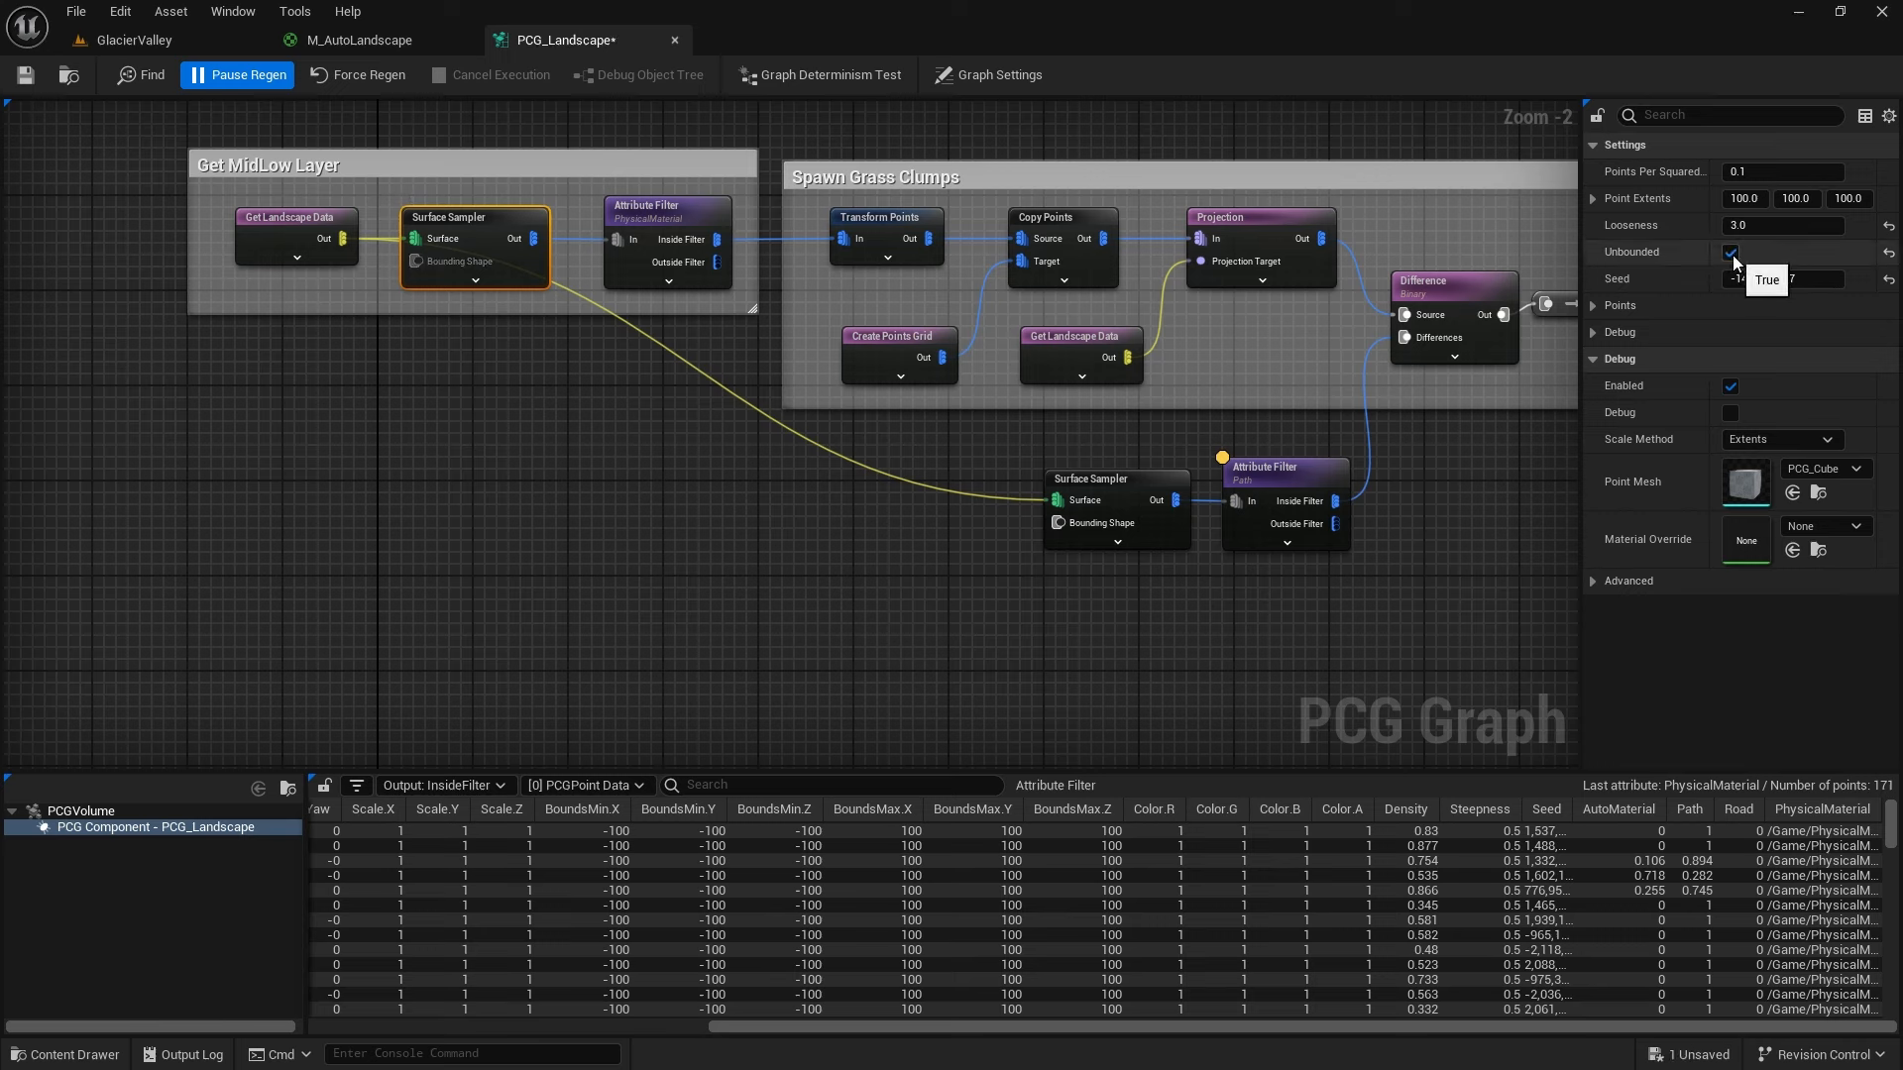
{"action": "left_click", "coordinate": [1112, 480]}
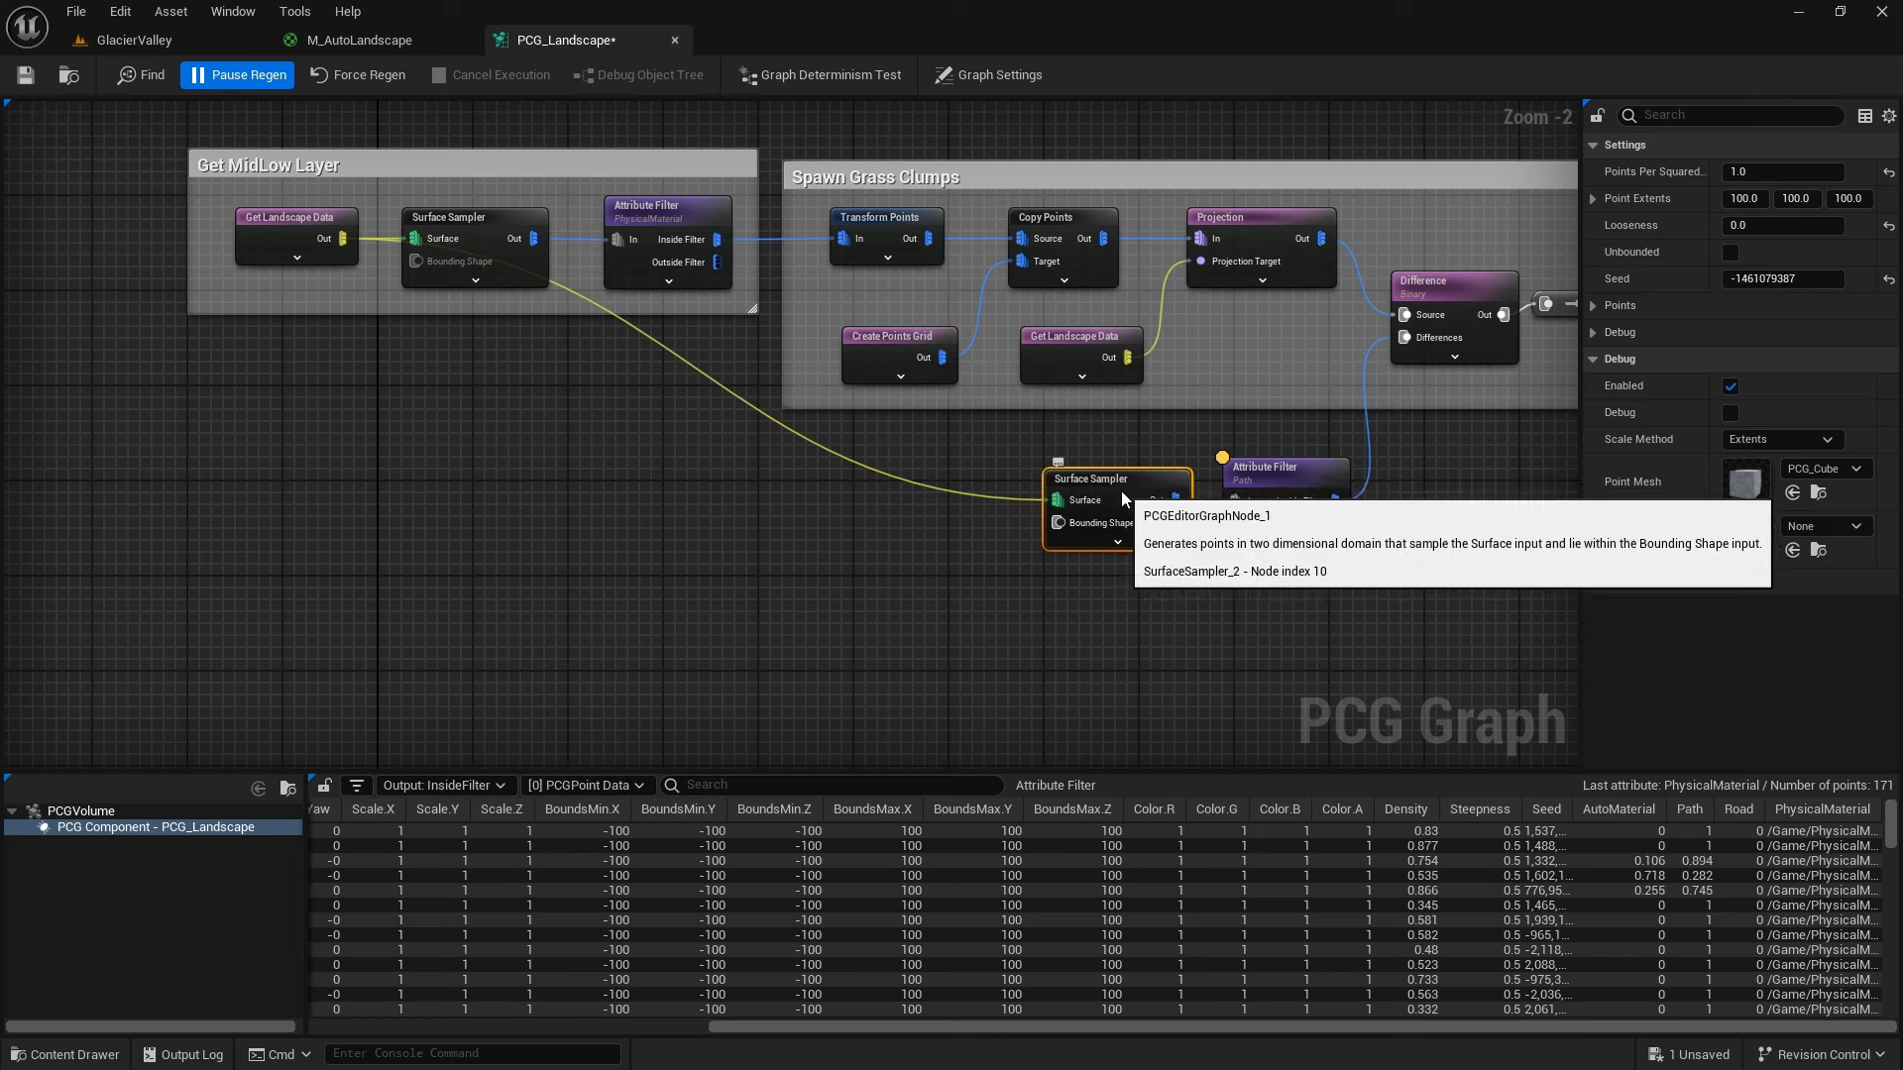
{"action": "left_click", "coordinate": [1730, 252]}
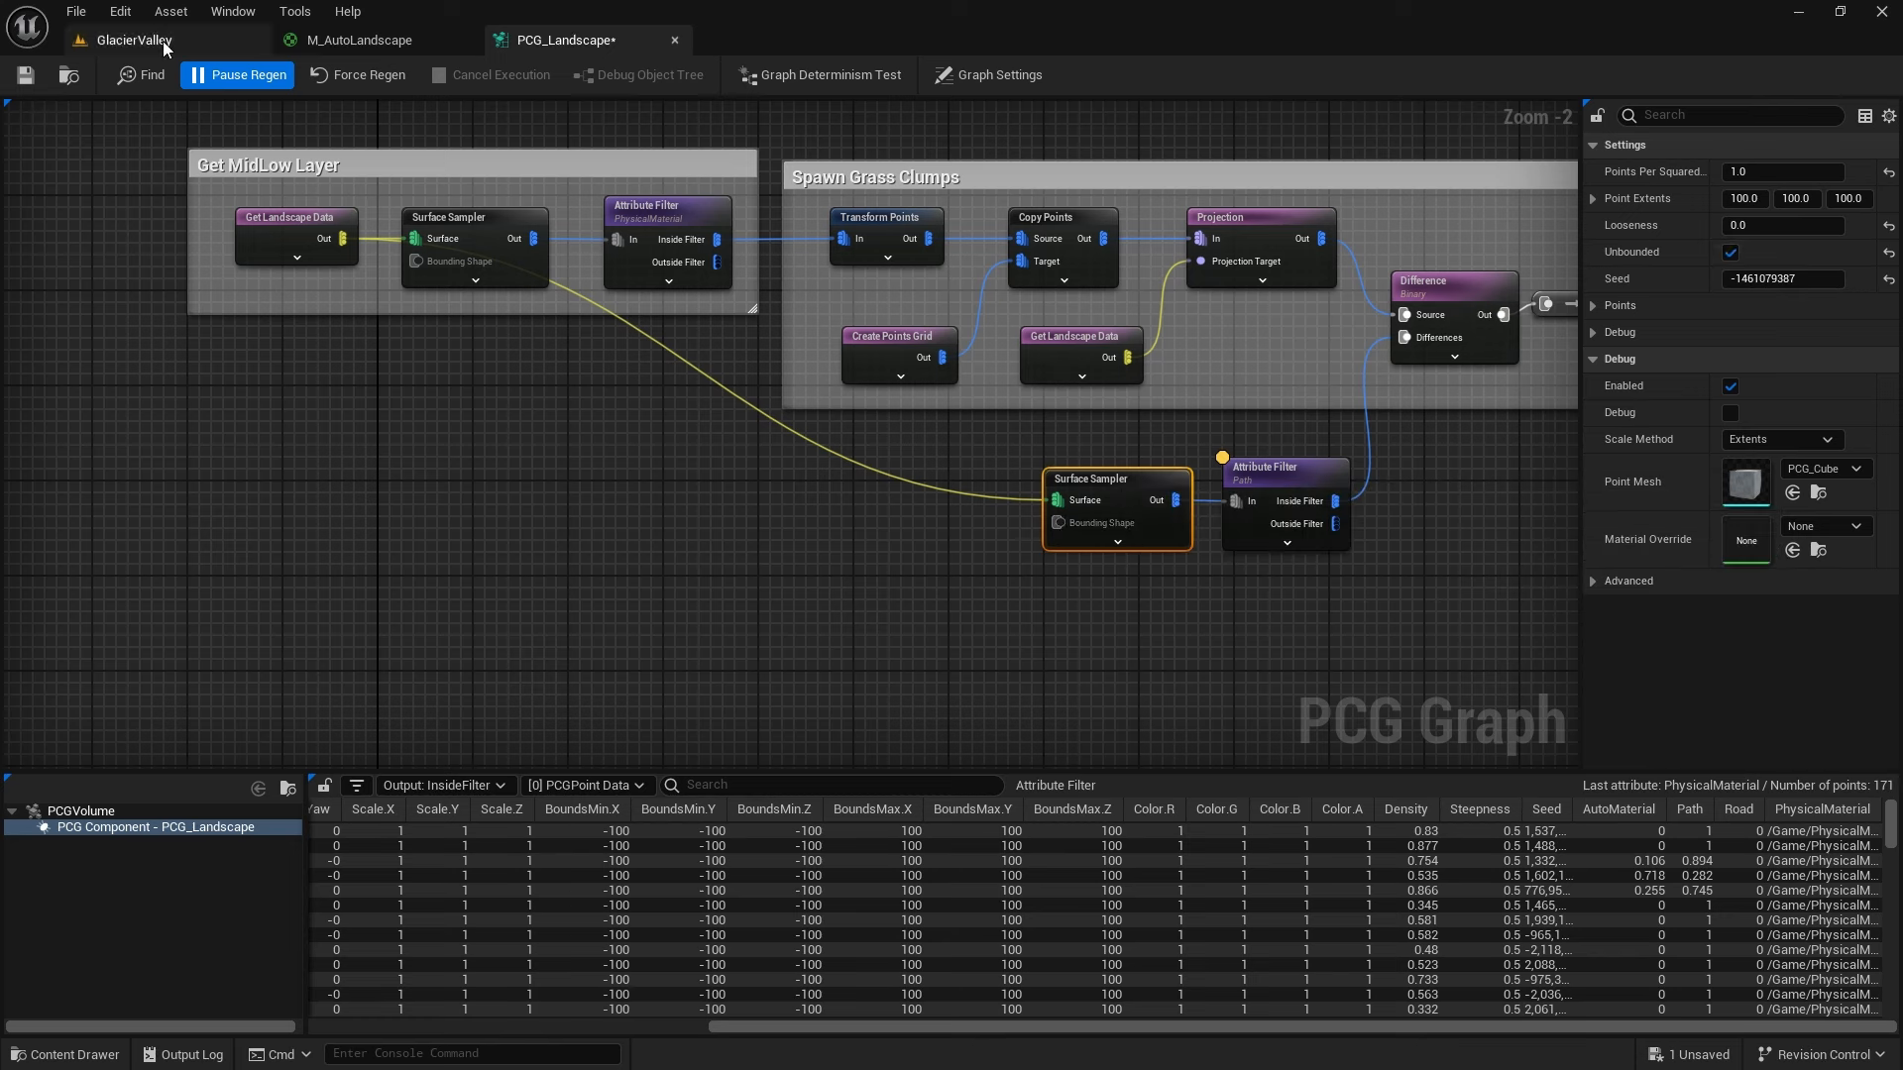
{"action": "left_click", "coordinate": [386, 76]}
Examine the regenerated grass across GlacierValley, around the painted path, the valley floor and the surrounding hills
{"action": "left_click", "coordinate": [150, 39]}
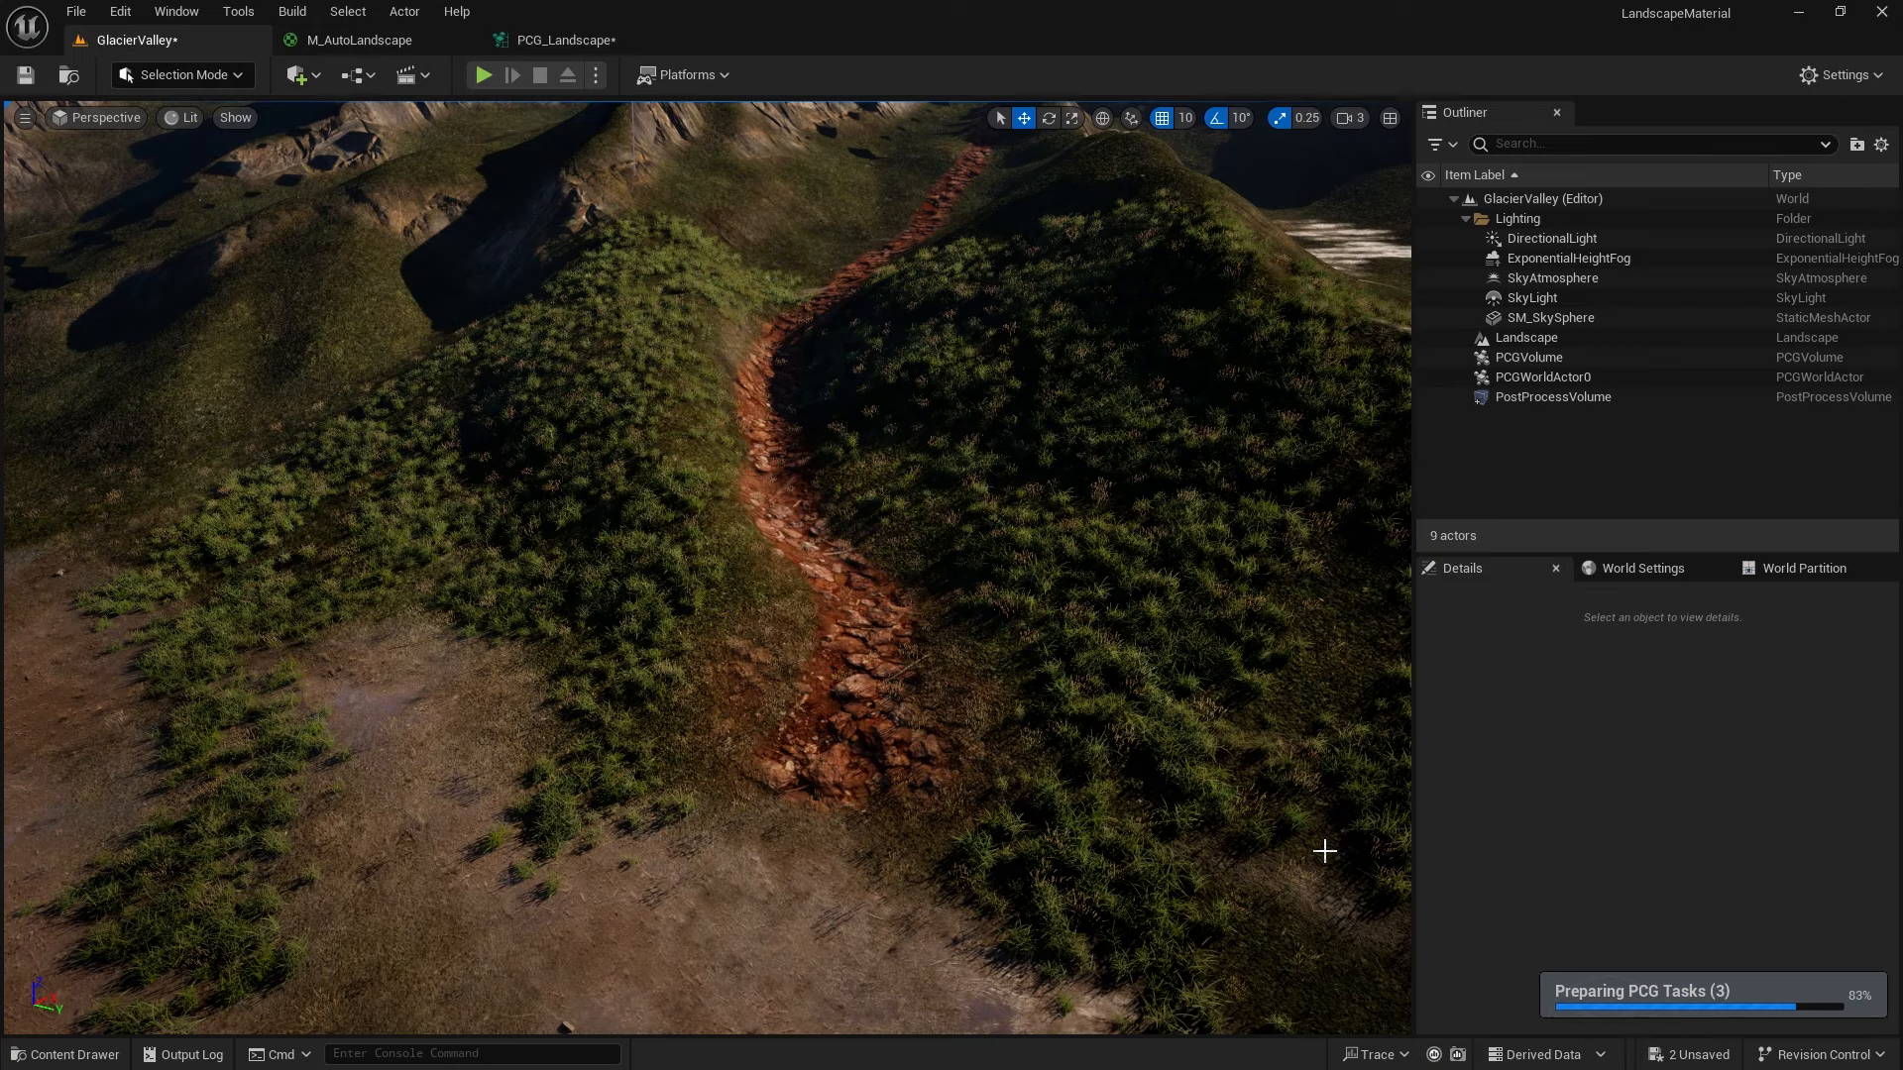
{"action": "right_click_drag", "start_coordinate": [1041, 693], "coordinate": [1145, 615]}
{"action": "key", "text": "s"}
{"action": "key", "text": "w"}
{"action": "key", "text": "a"}
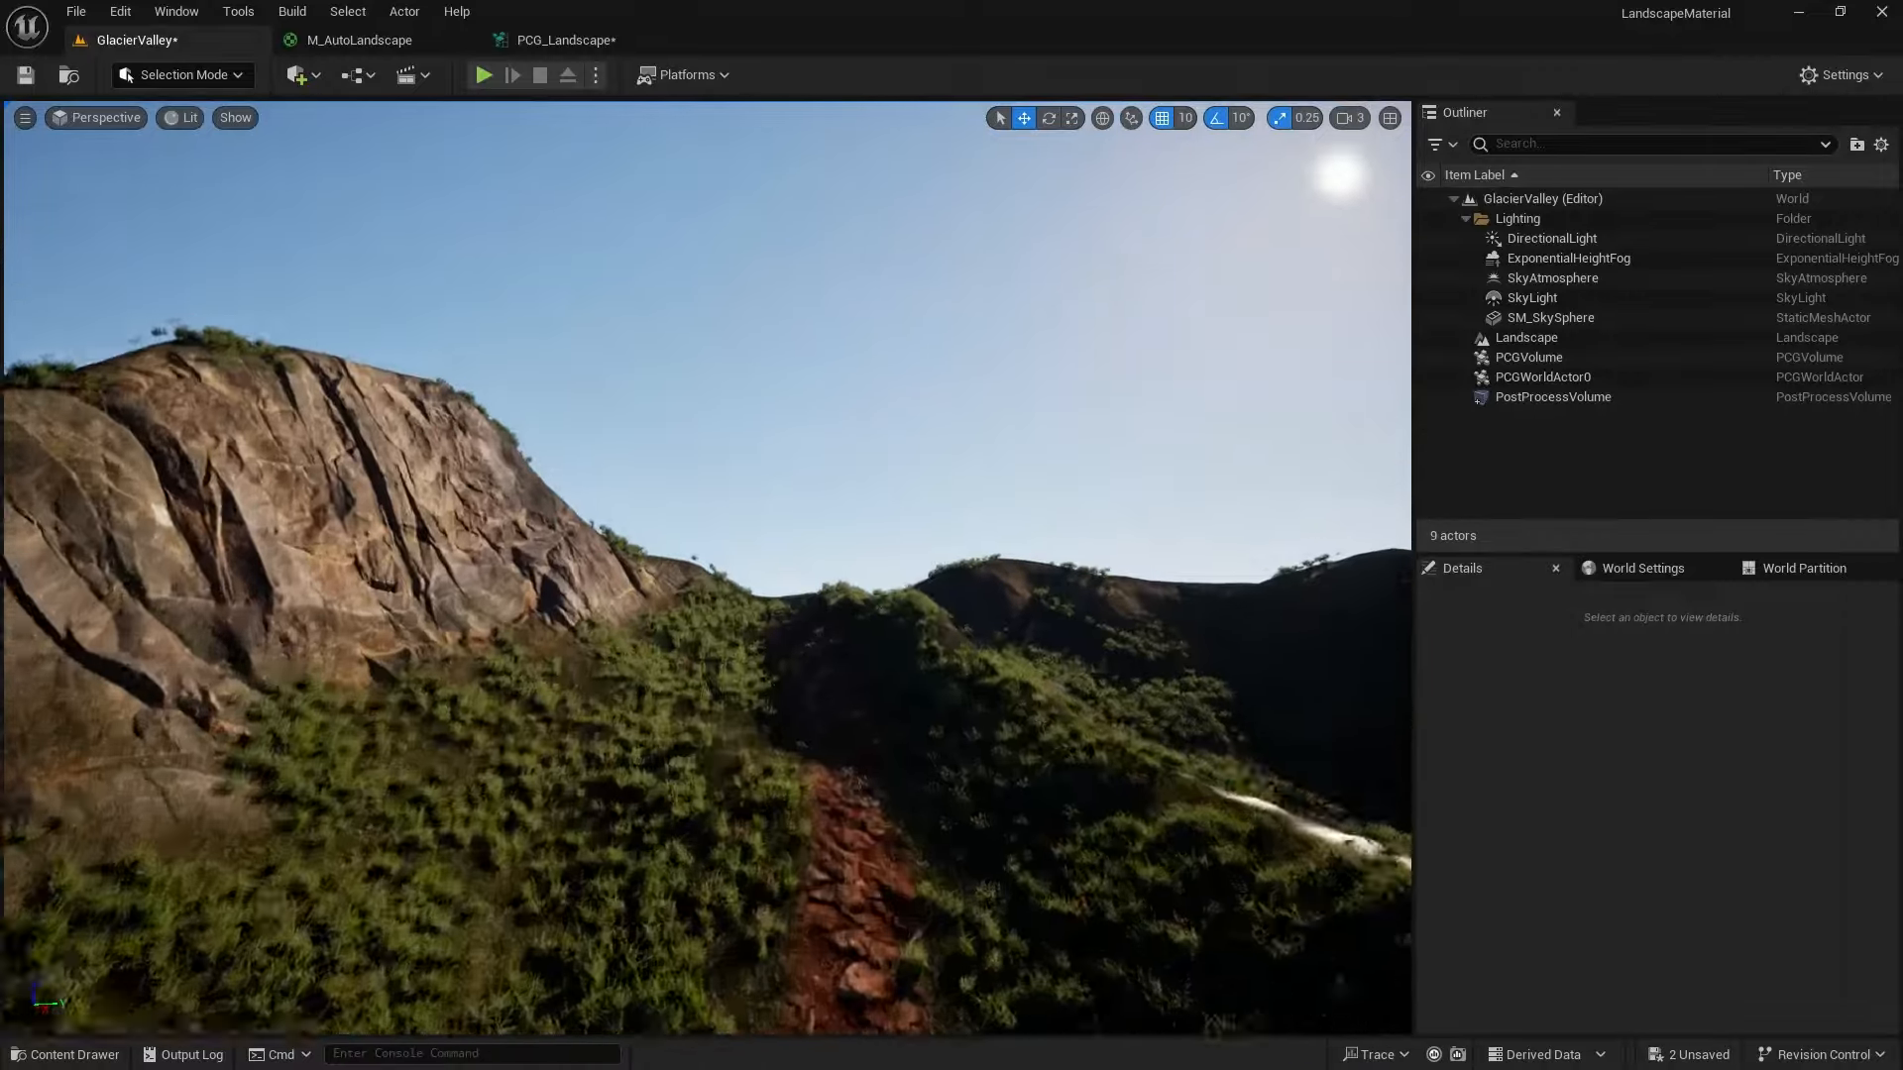
{"action": "right_click_drag", "start_coordinate": [1145, 614], "coordinate": [1146, 649]}
{"action": "key", "text": "w"}
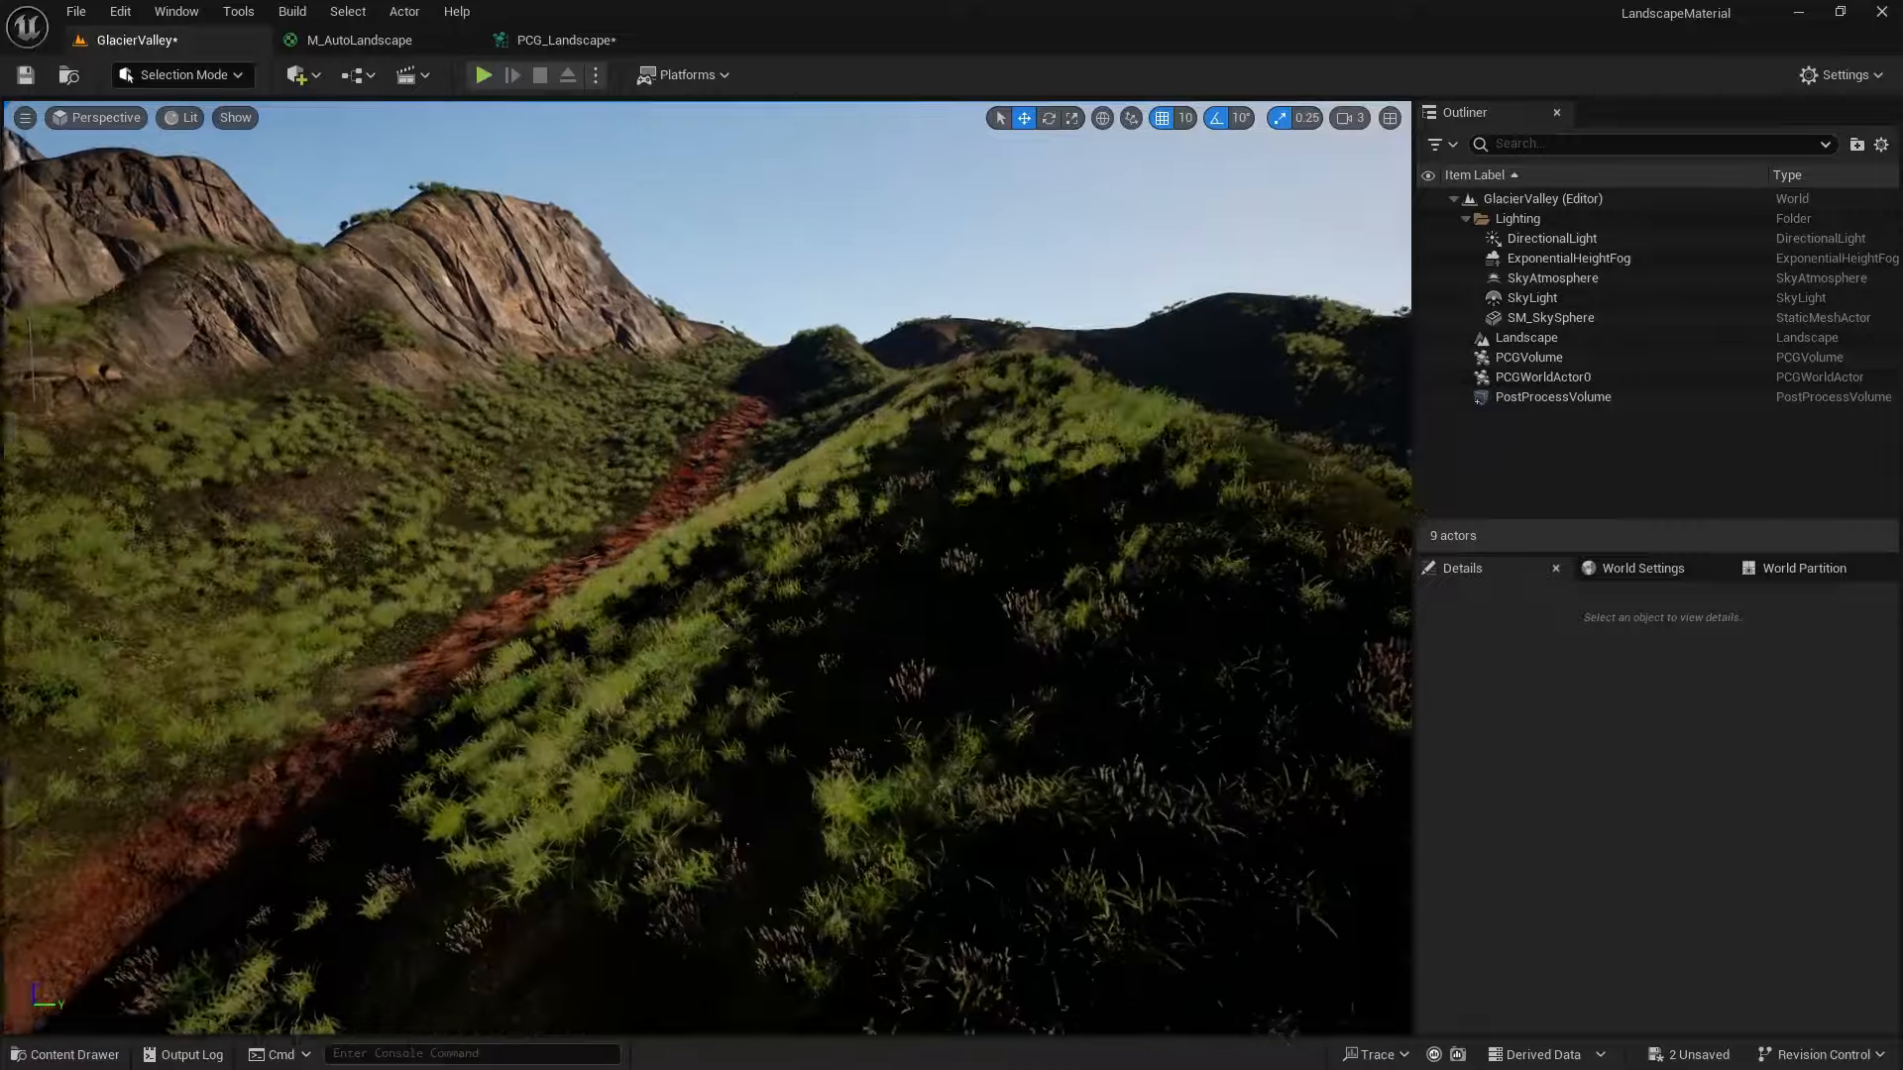
{"action": "right_click_drag", "start_coordinate": [1147, 649], "coordinate": [1081, 625]}
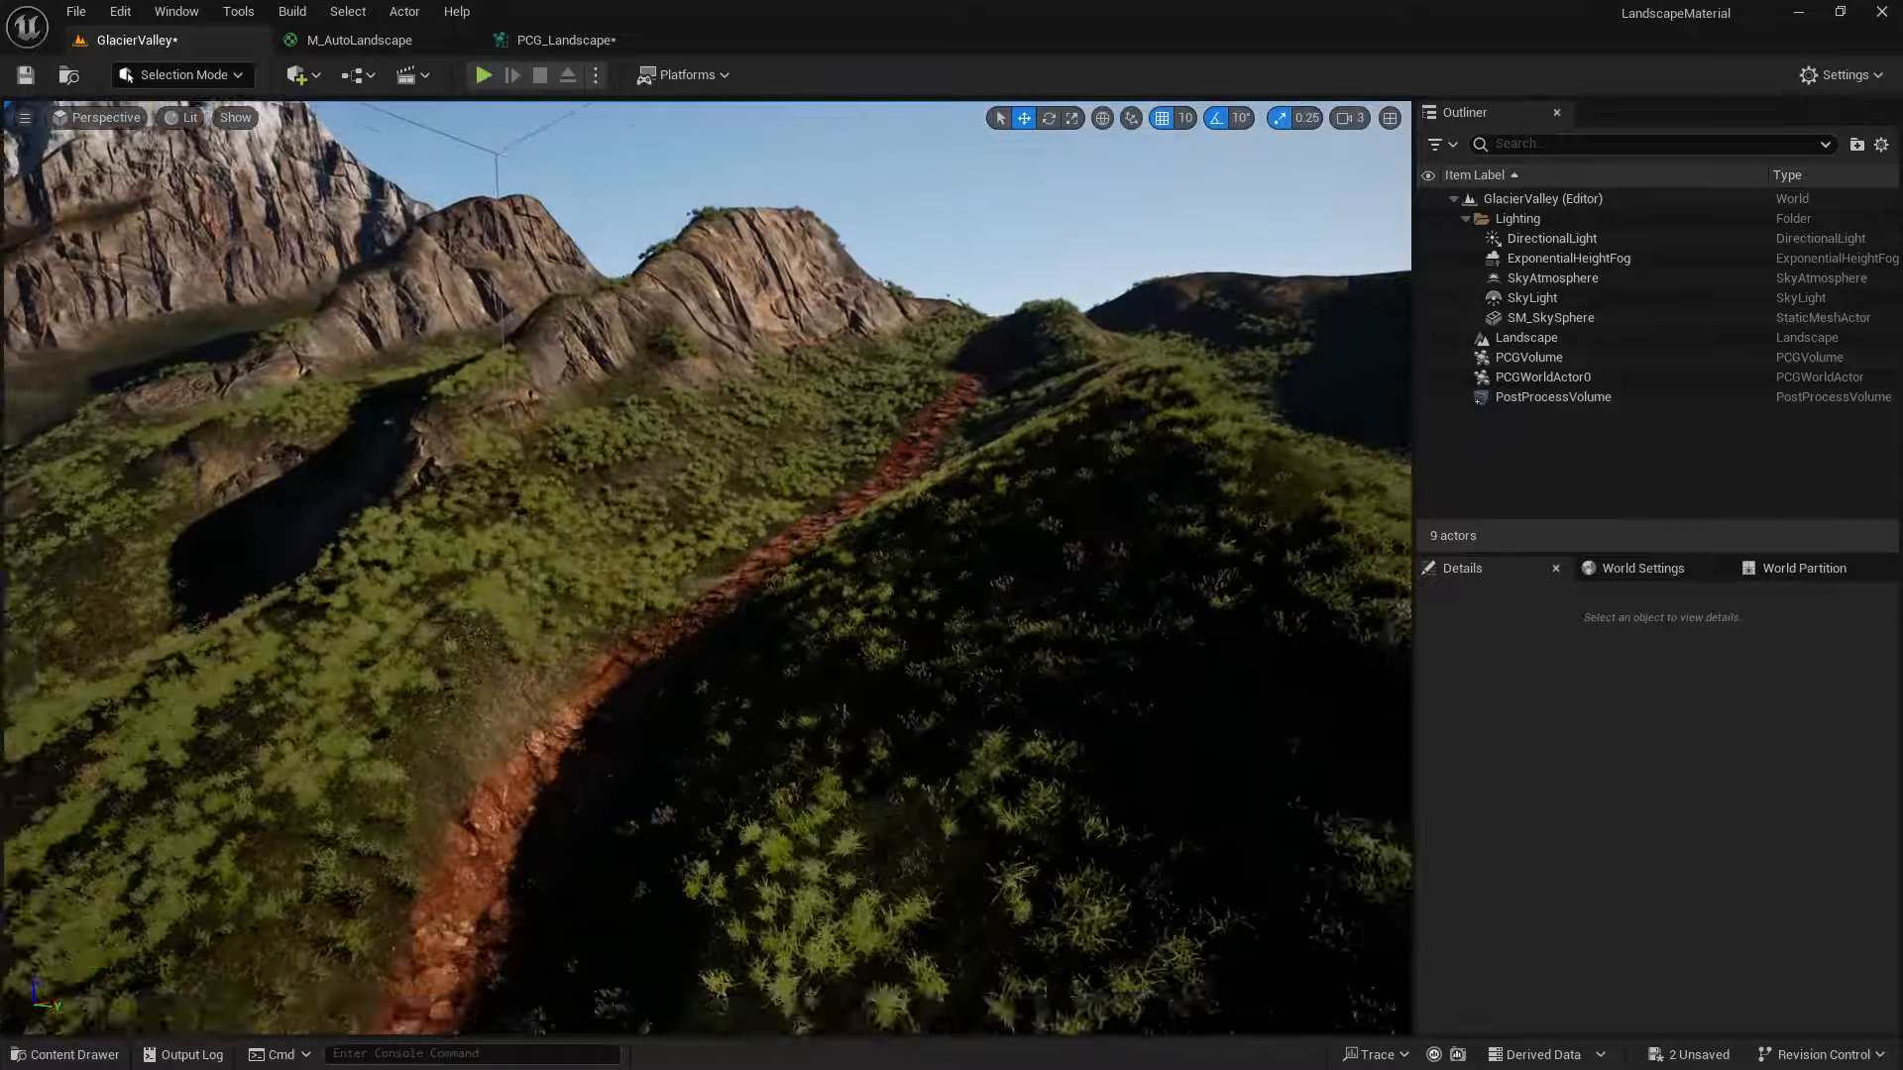
{"action": "key", "text": "s"}
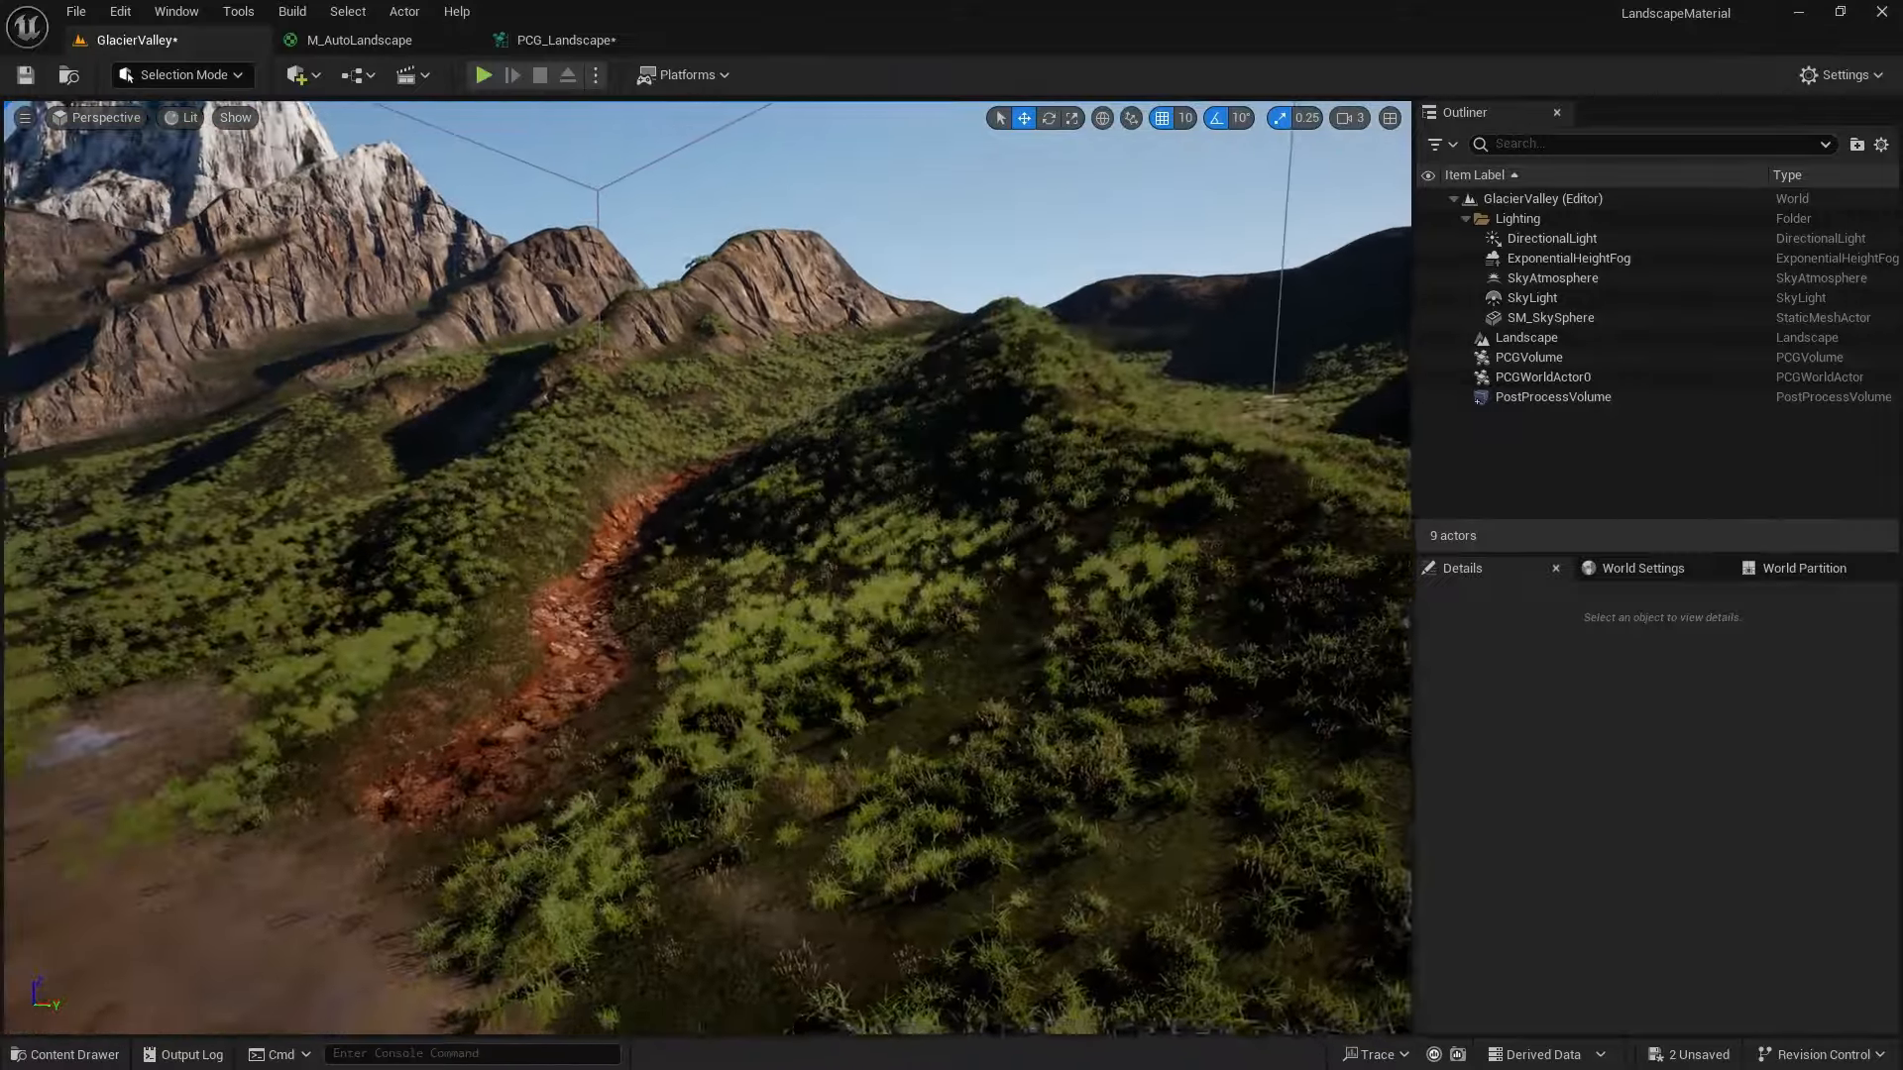
{"action": "key", "text": "s"}
{"action": "right_click_drag", "start_coordinate": [1080, 624], "coordinate": [1044, 689]}
{"action": "key", "text": "s"}
{"action": "key", "text": "e"}
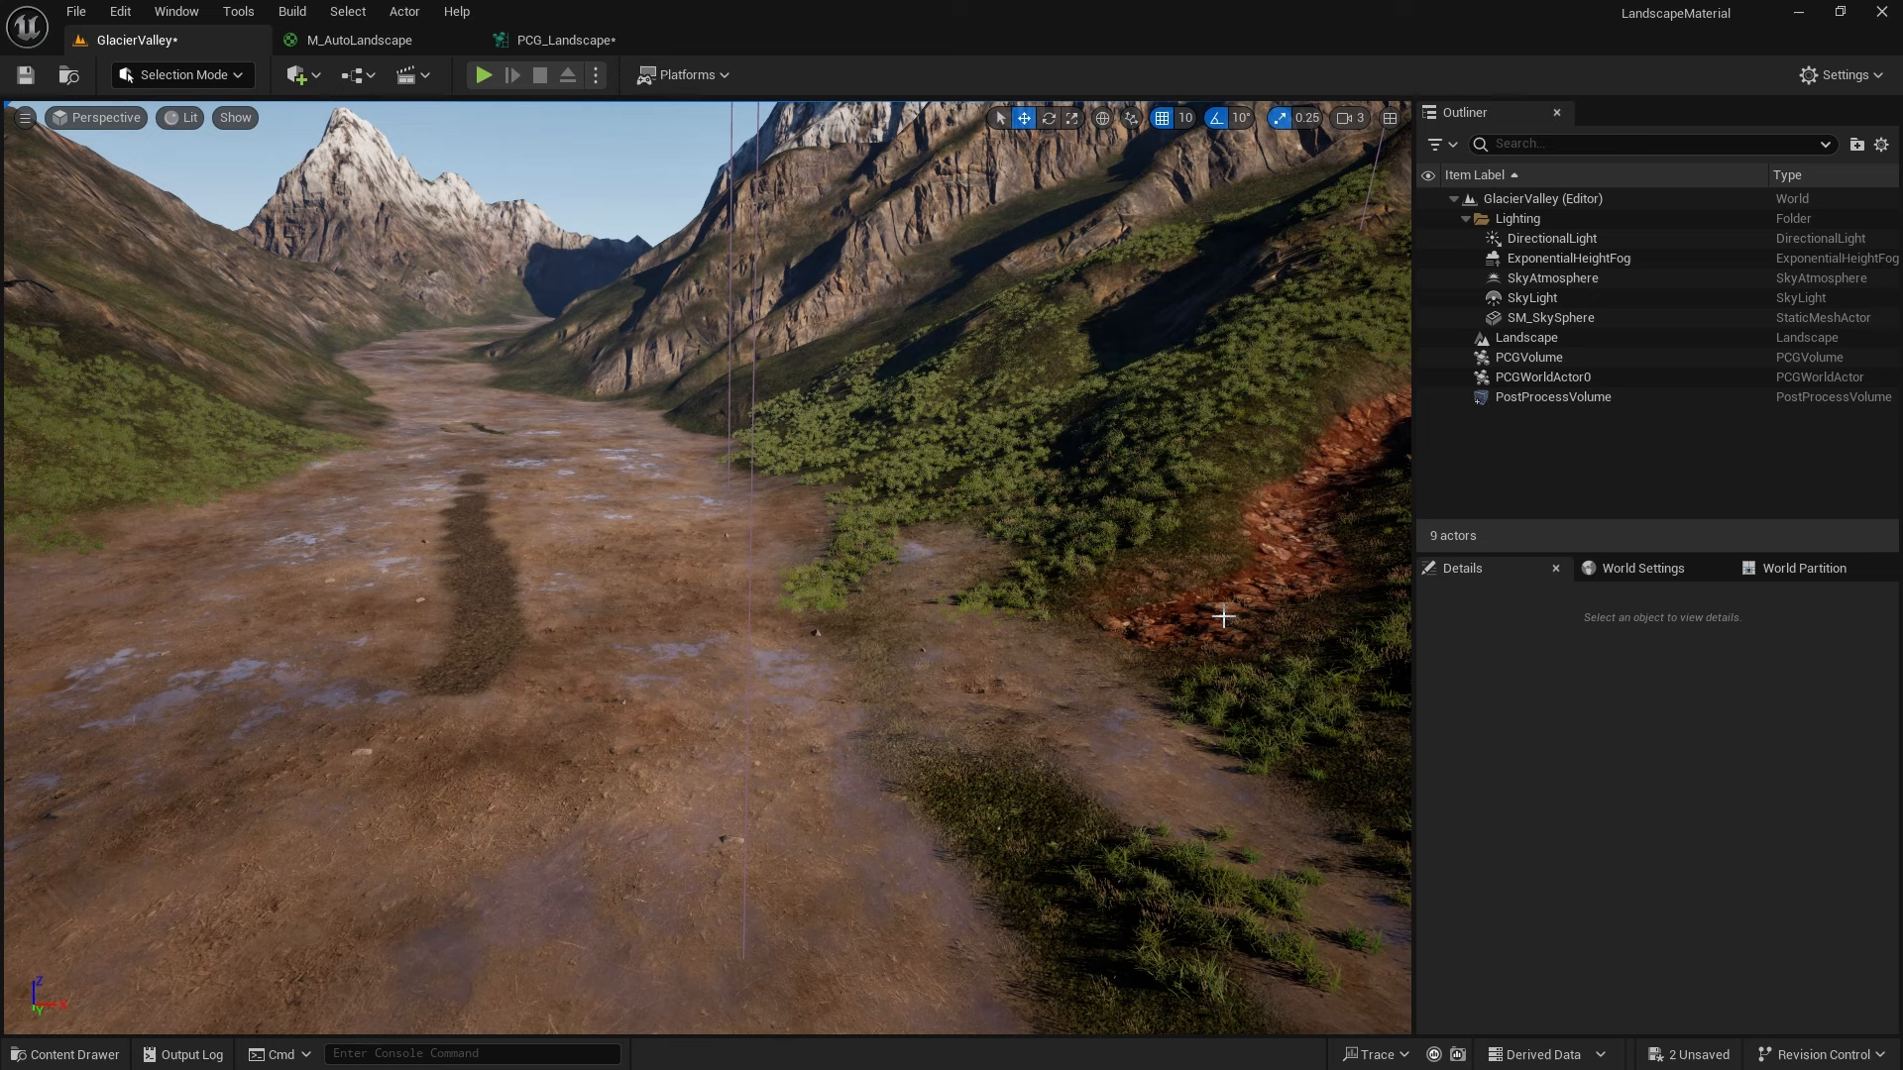
{"action": "right_click_drag", "start_coordinate": [1116, 704], "coordinate": [1274, 674]}
{"action": "key", "text": "w"}
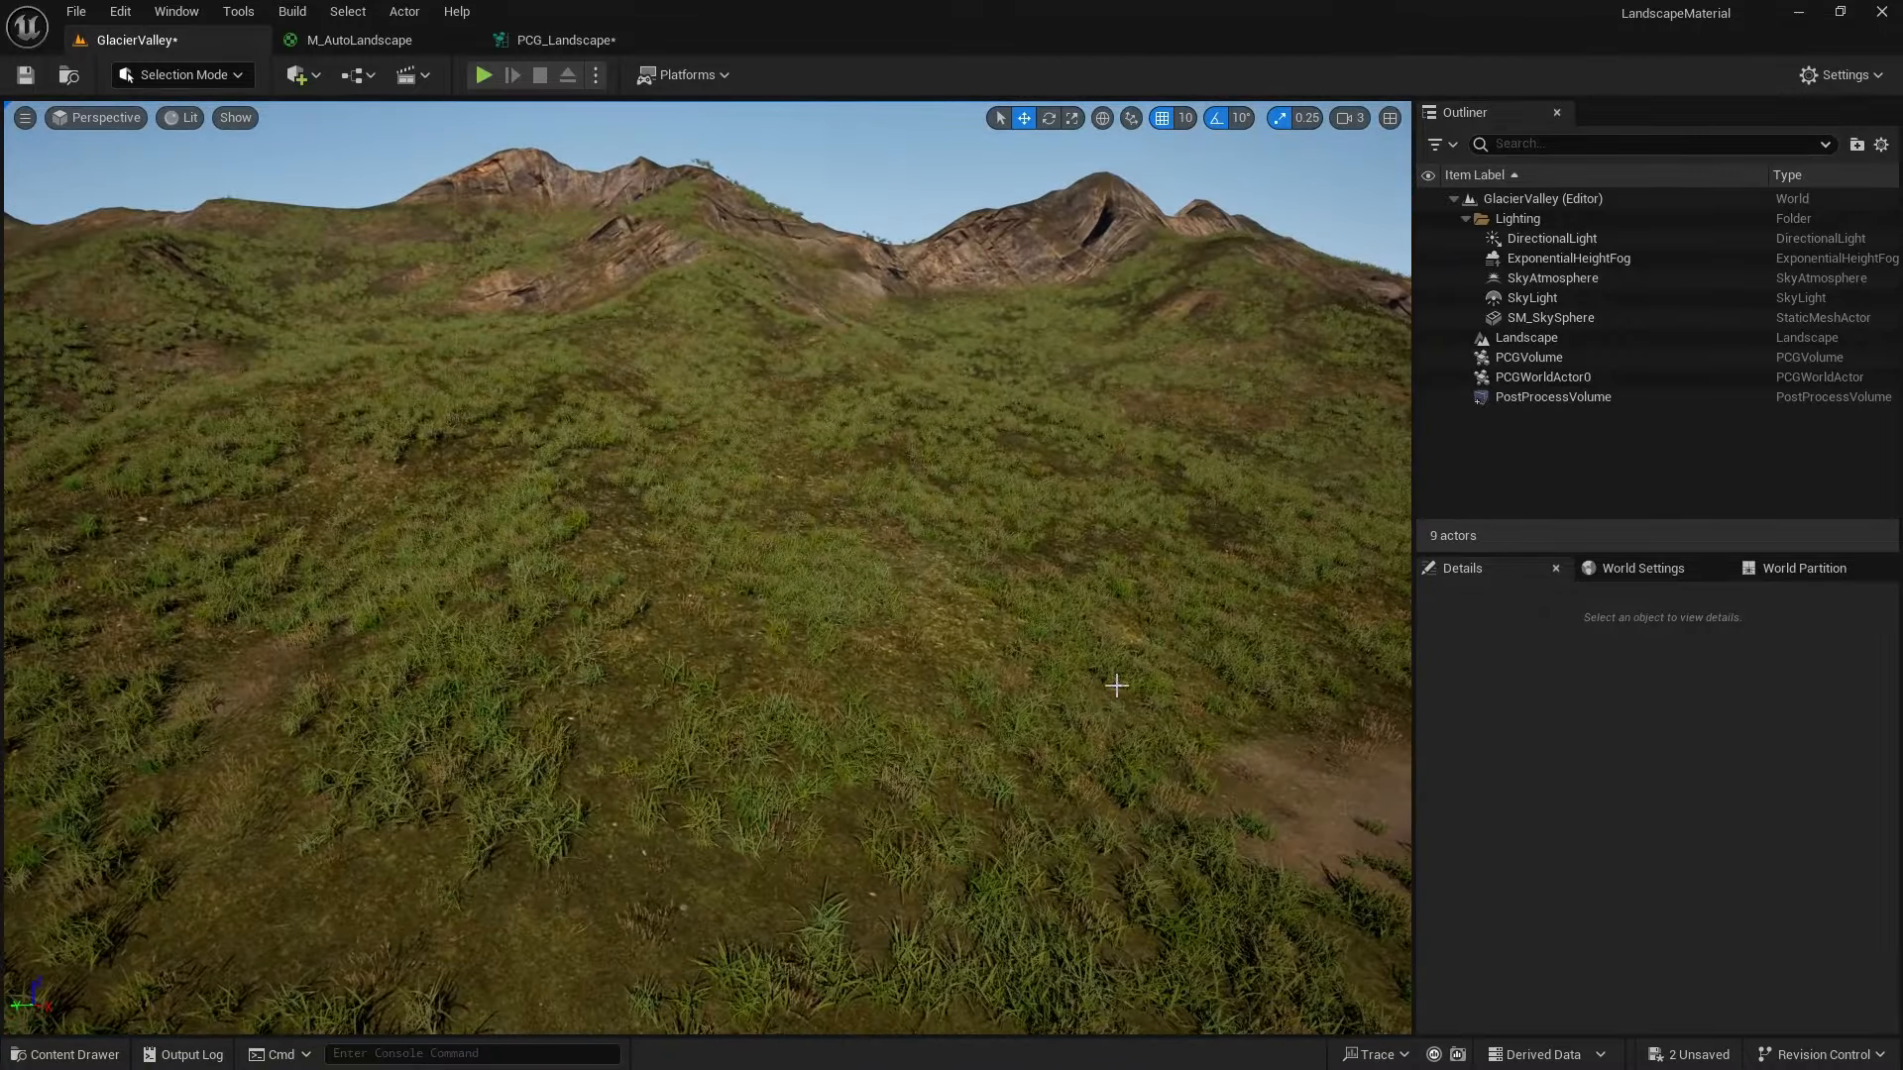
Clean up the PCGVolume's generated grass and paint a curved strip of the Path layer up the grassy hillside in Landscape mode
{"action": "left_click", "coordinate": [1524, 358]}
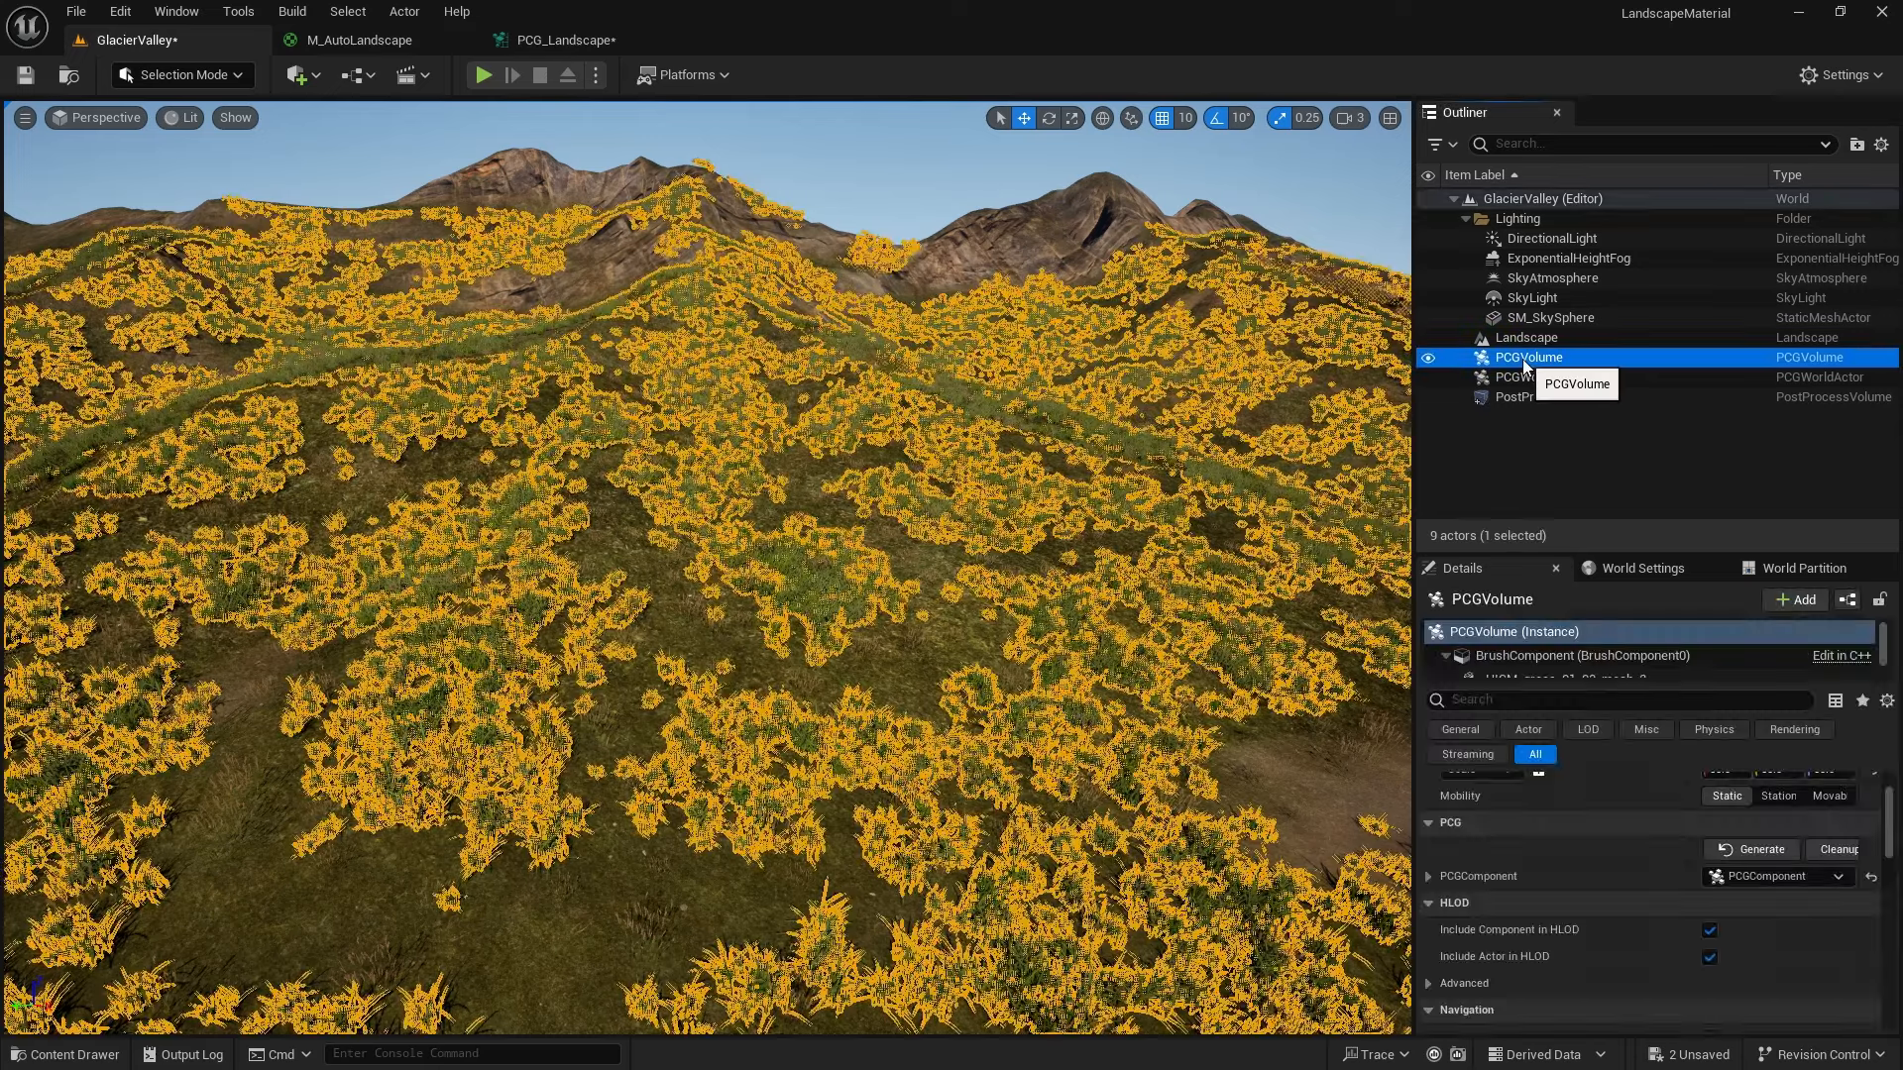
{"action": "left_click", "coordinate": [1836, 850]}
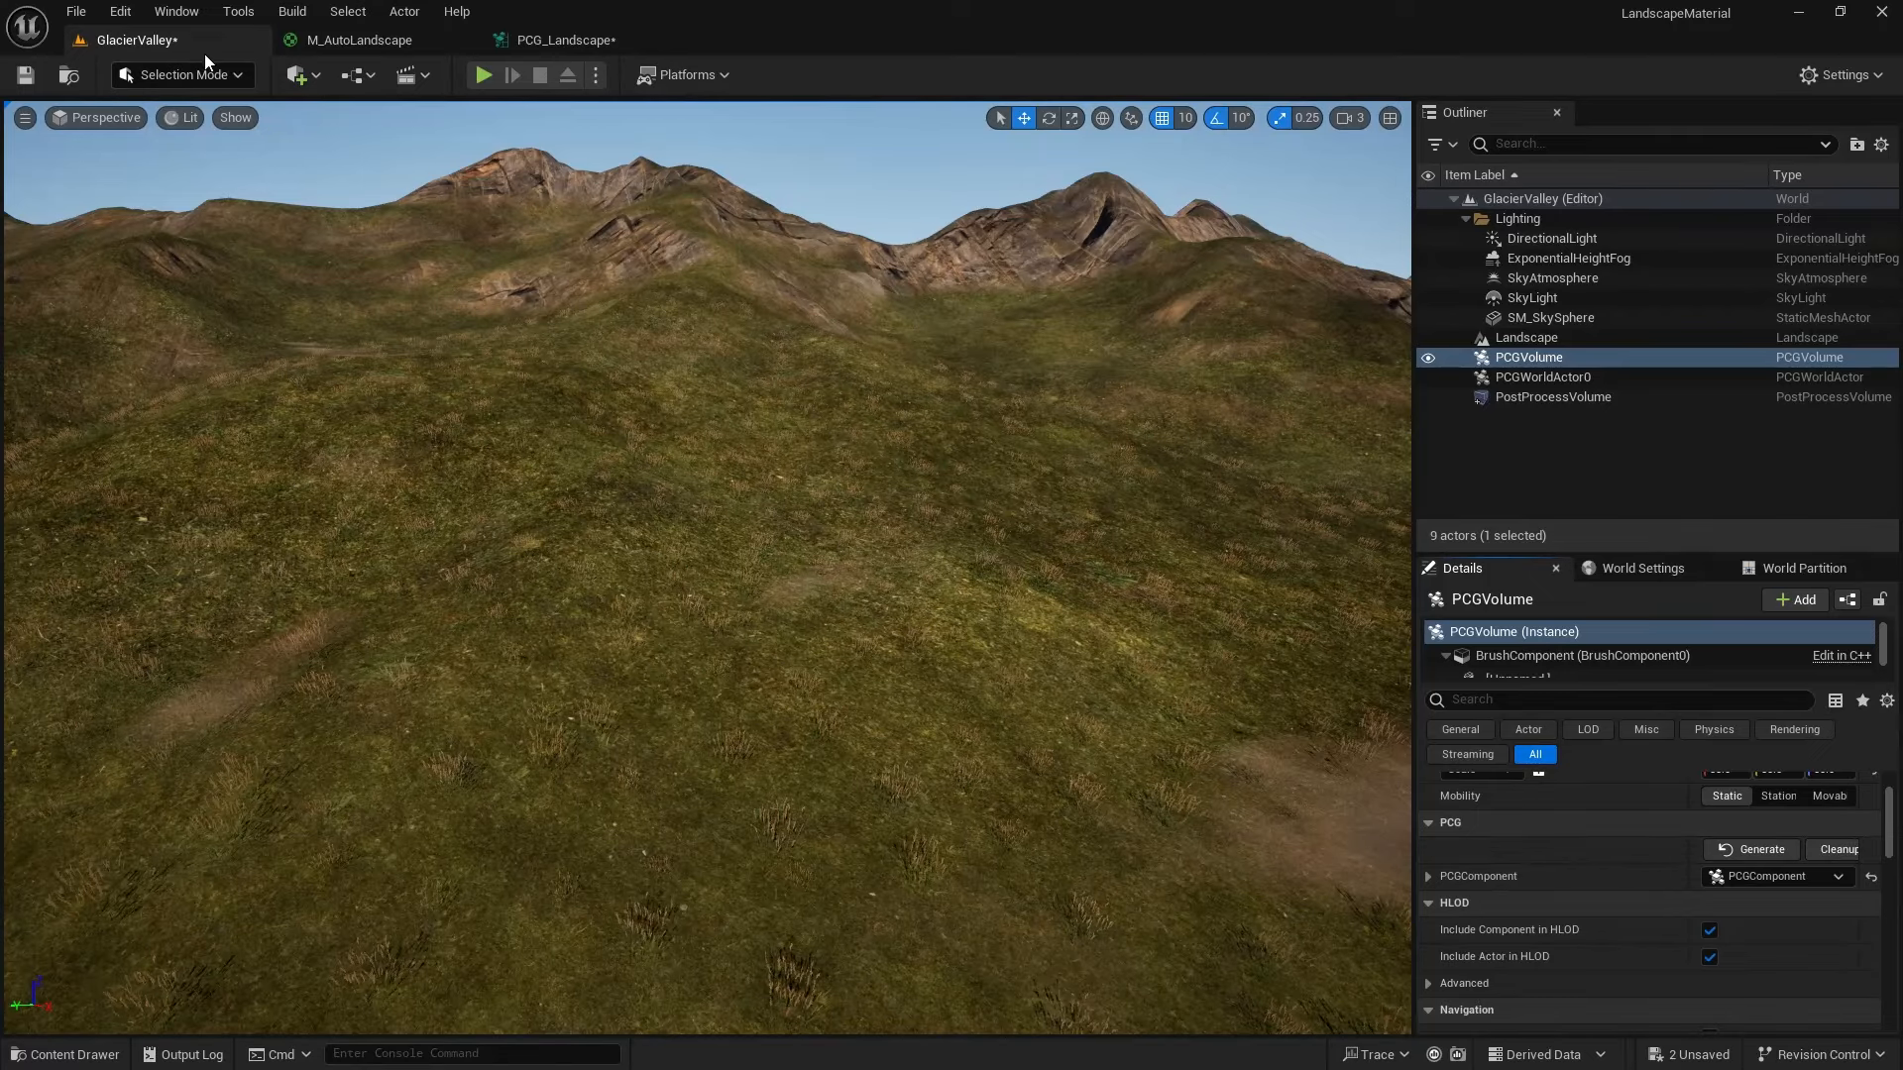
{"action": "left_click", "coordinate": [229, 75]}
{"action": "left_click", "coordinate": [188, 127]}
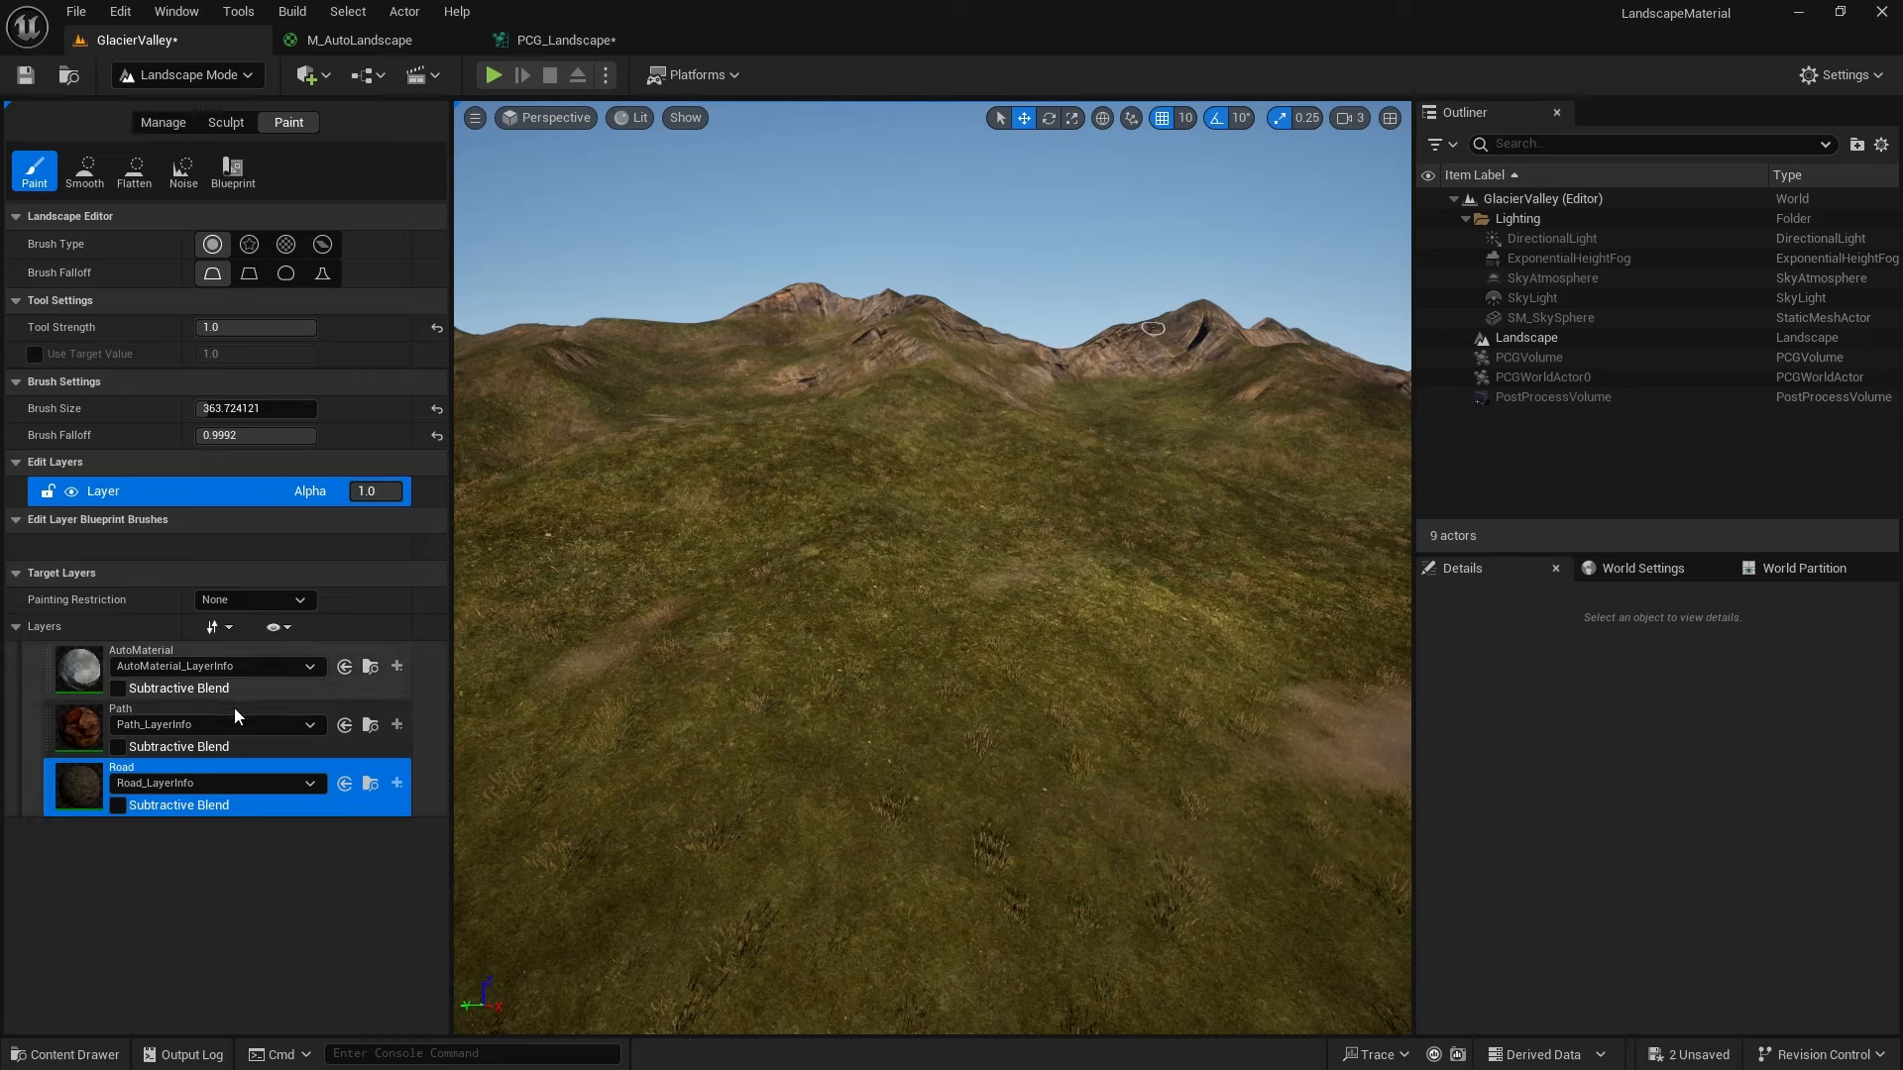
{"action": "left_click", "coordinate": [234, 709]}
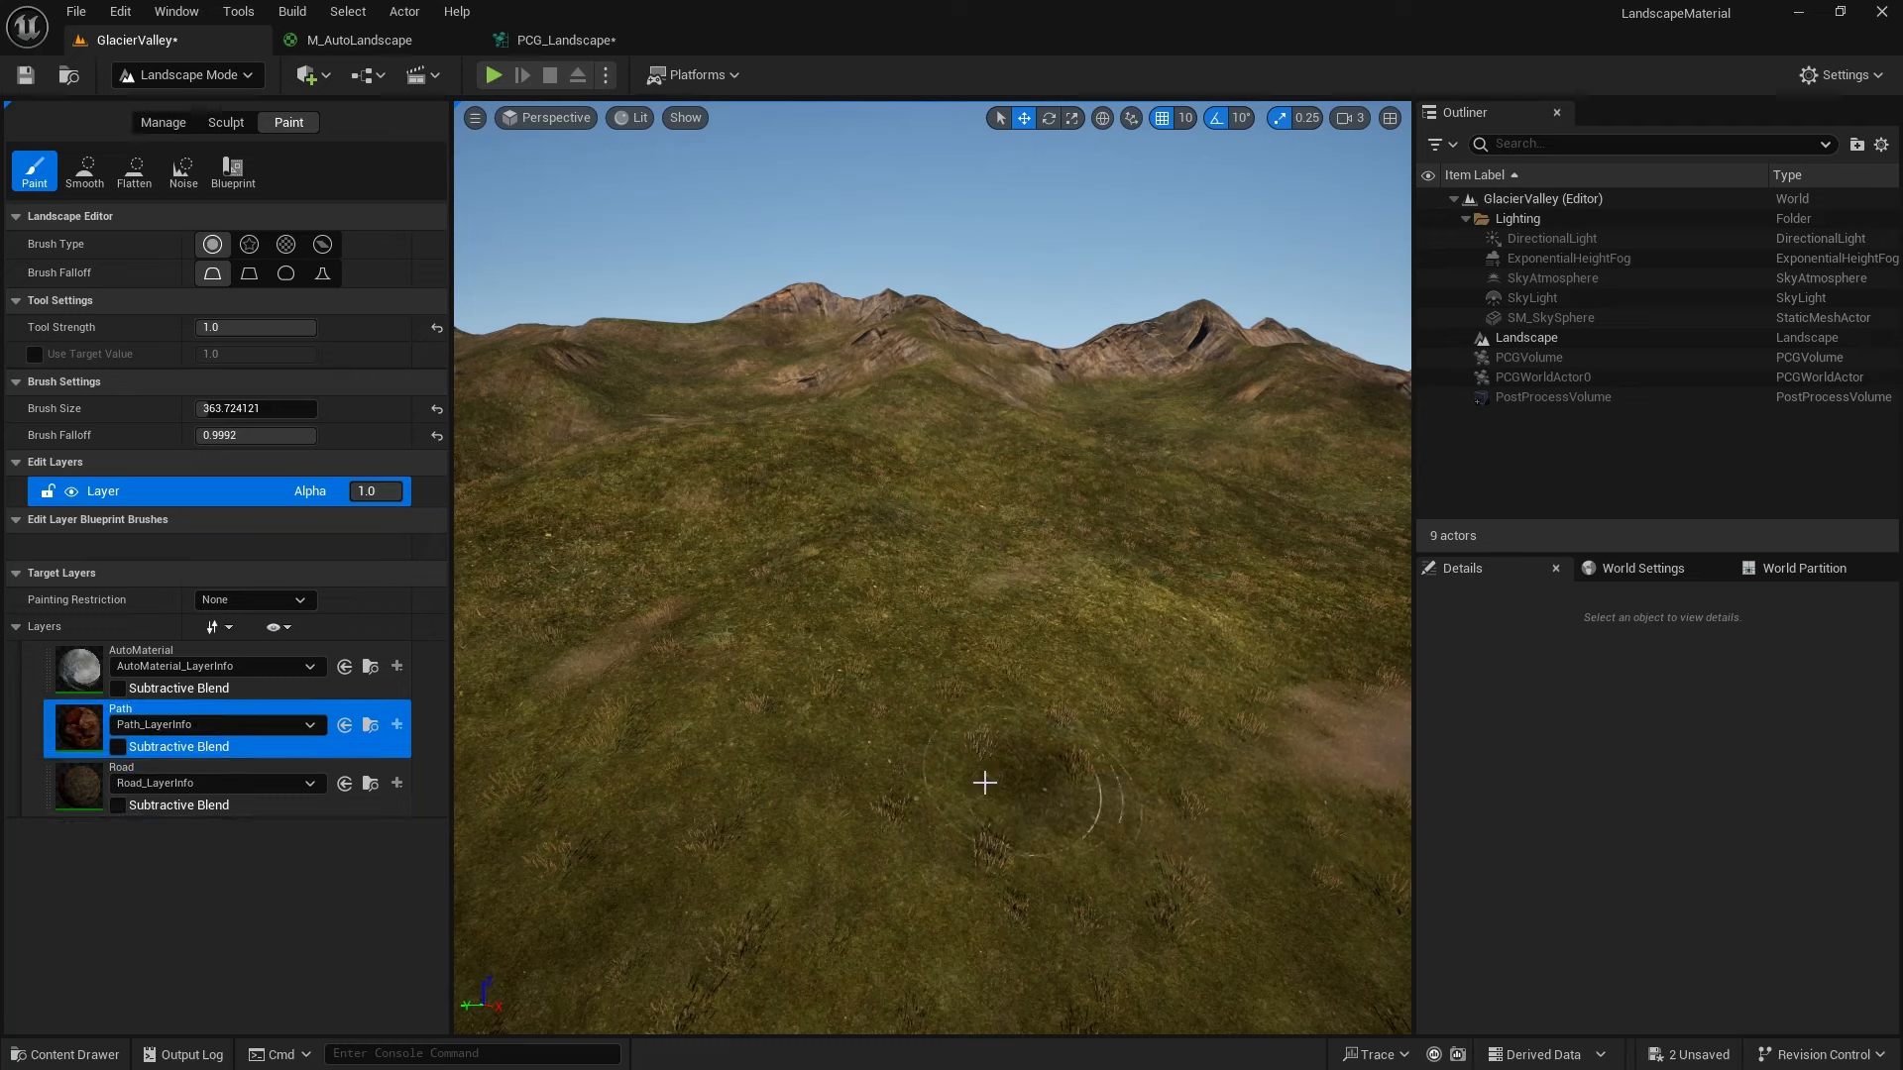
{"action": "mouse_move", "coordinate": [951, 800]}
{"action": "left_mouse_down"}
{"action": "mouse_move", "coordinate": [1026, 609]}
{"action": "mouse_move", "coordinate": [1129, 545]}
{"action": "mouse_move", "coordinate": [1160, 459]}
{"action": "mouse_move", "coordinate": [1175, 484]}
{"action": "left_mouse_up"}
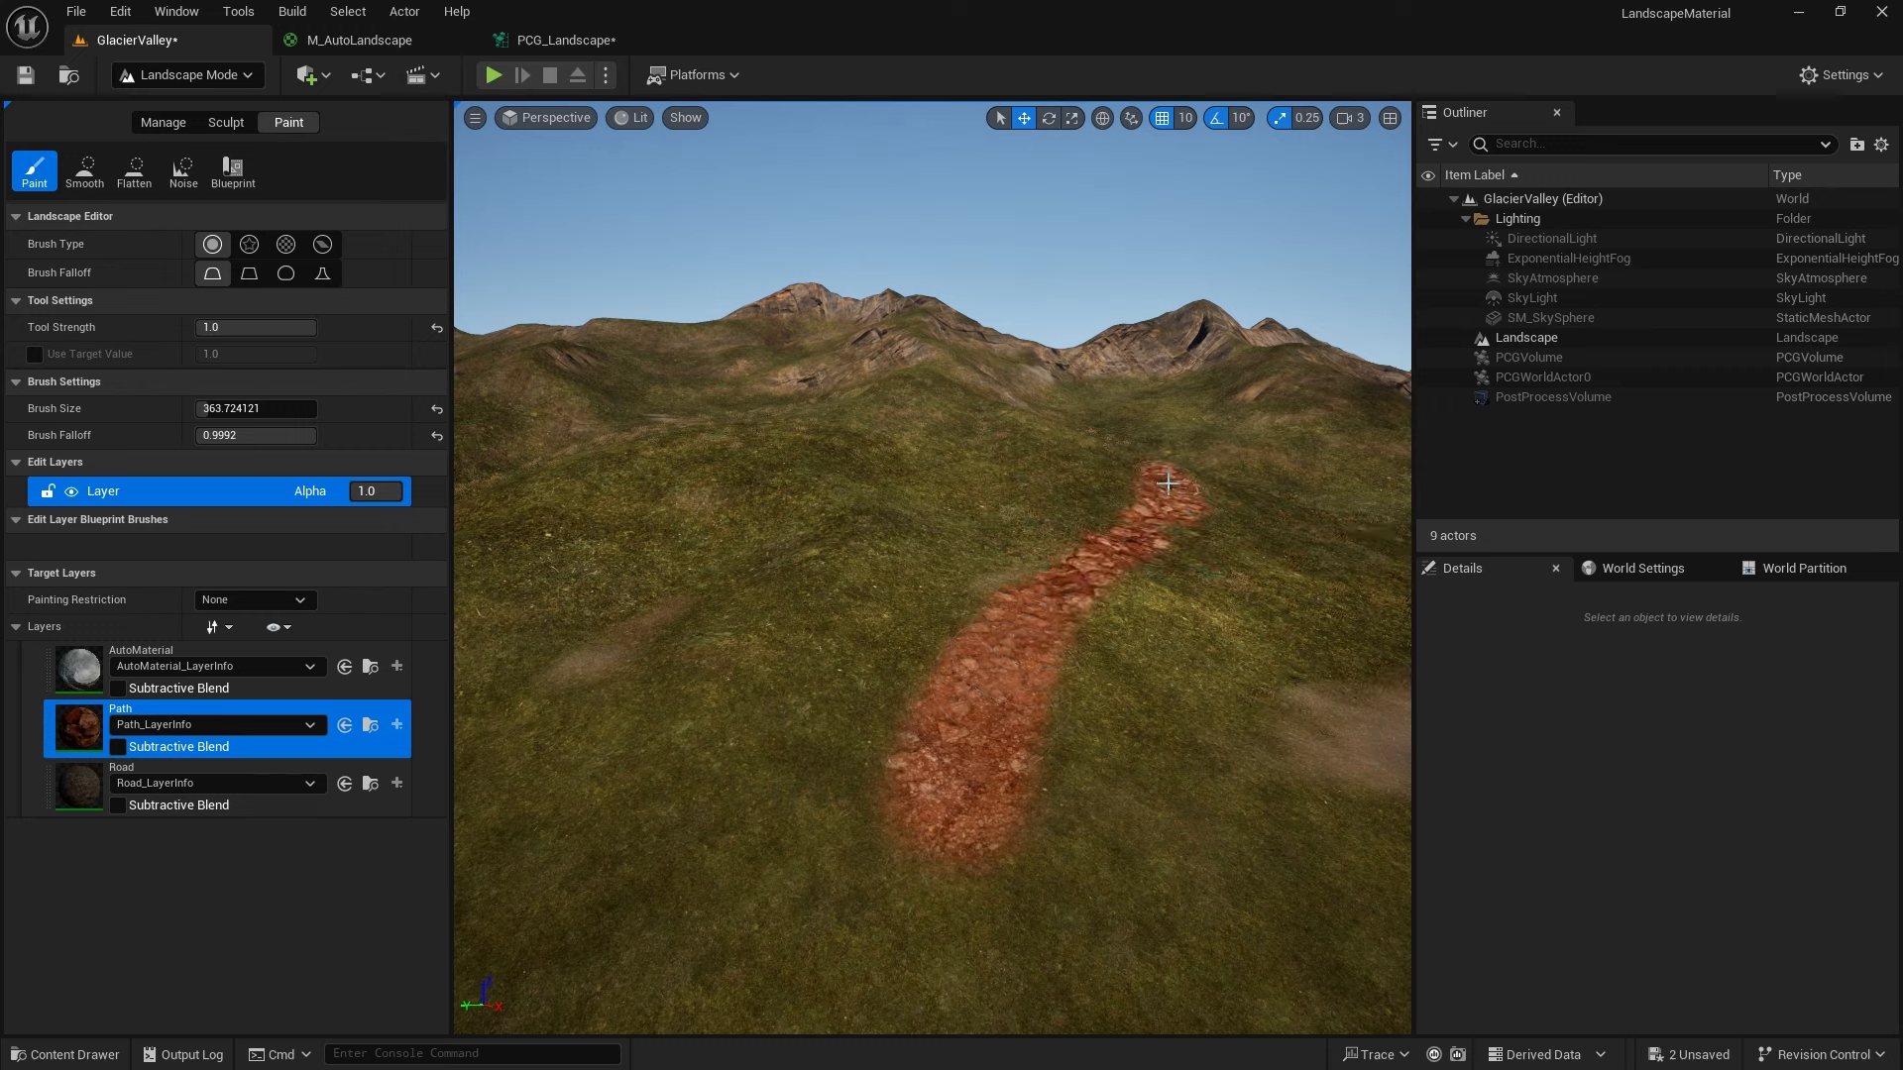
{"action": "left_click_drag", "start_coordinate": [1034, 633], "coordinate": [977, 827]}
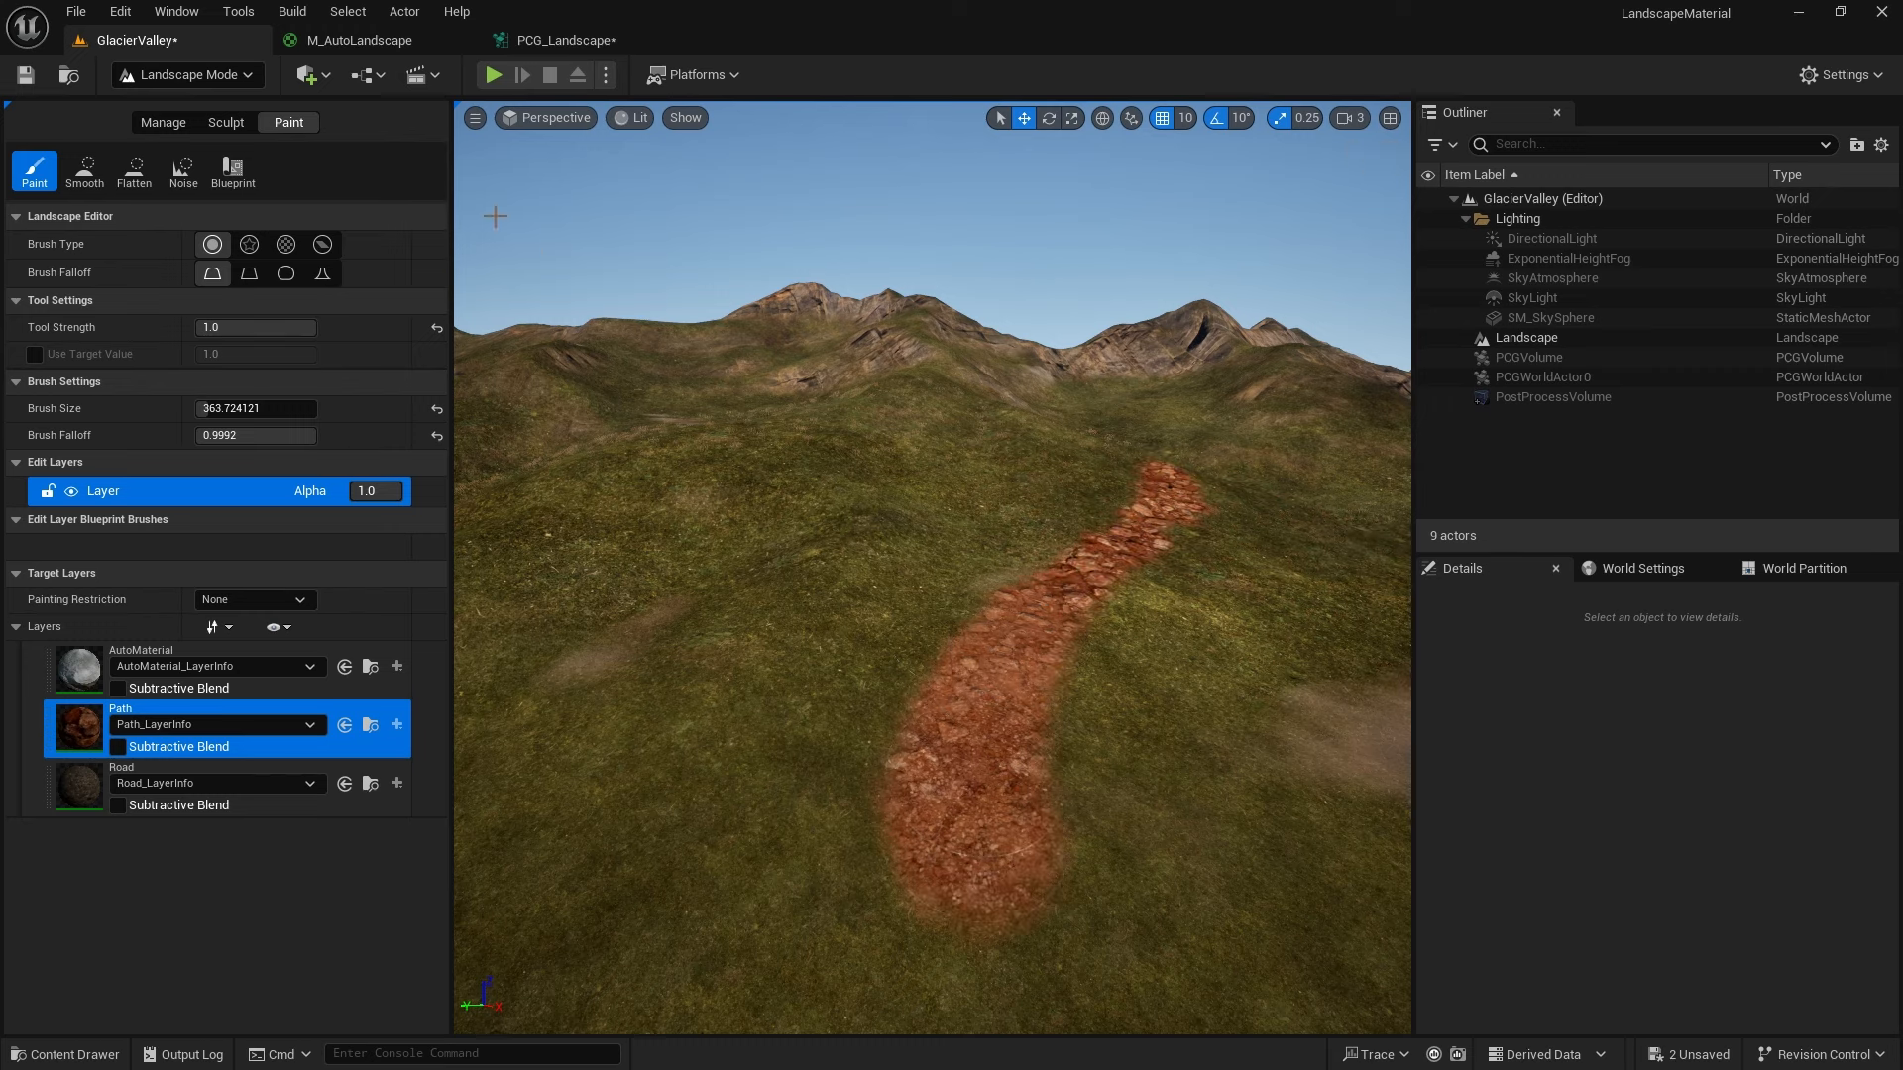
Return to Selection mode, save all changes, and generate the PCGVolume's grass around the newly painted path
{"action": "left_click", "coordinate": [203, 76]}
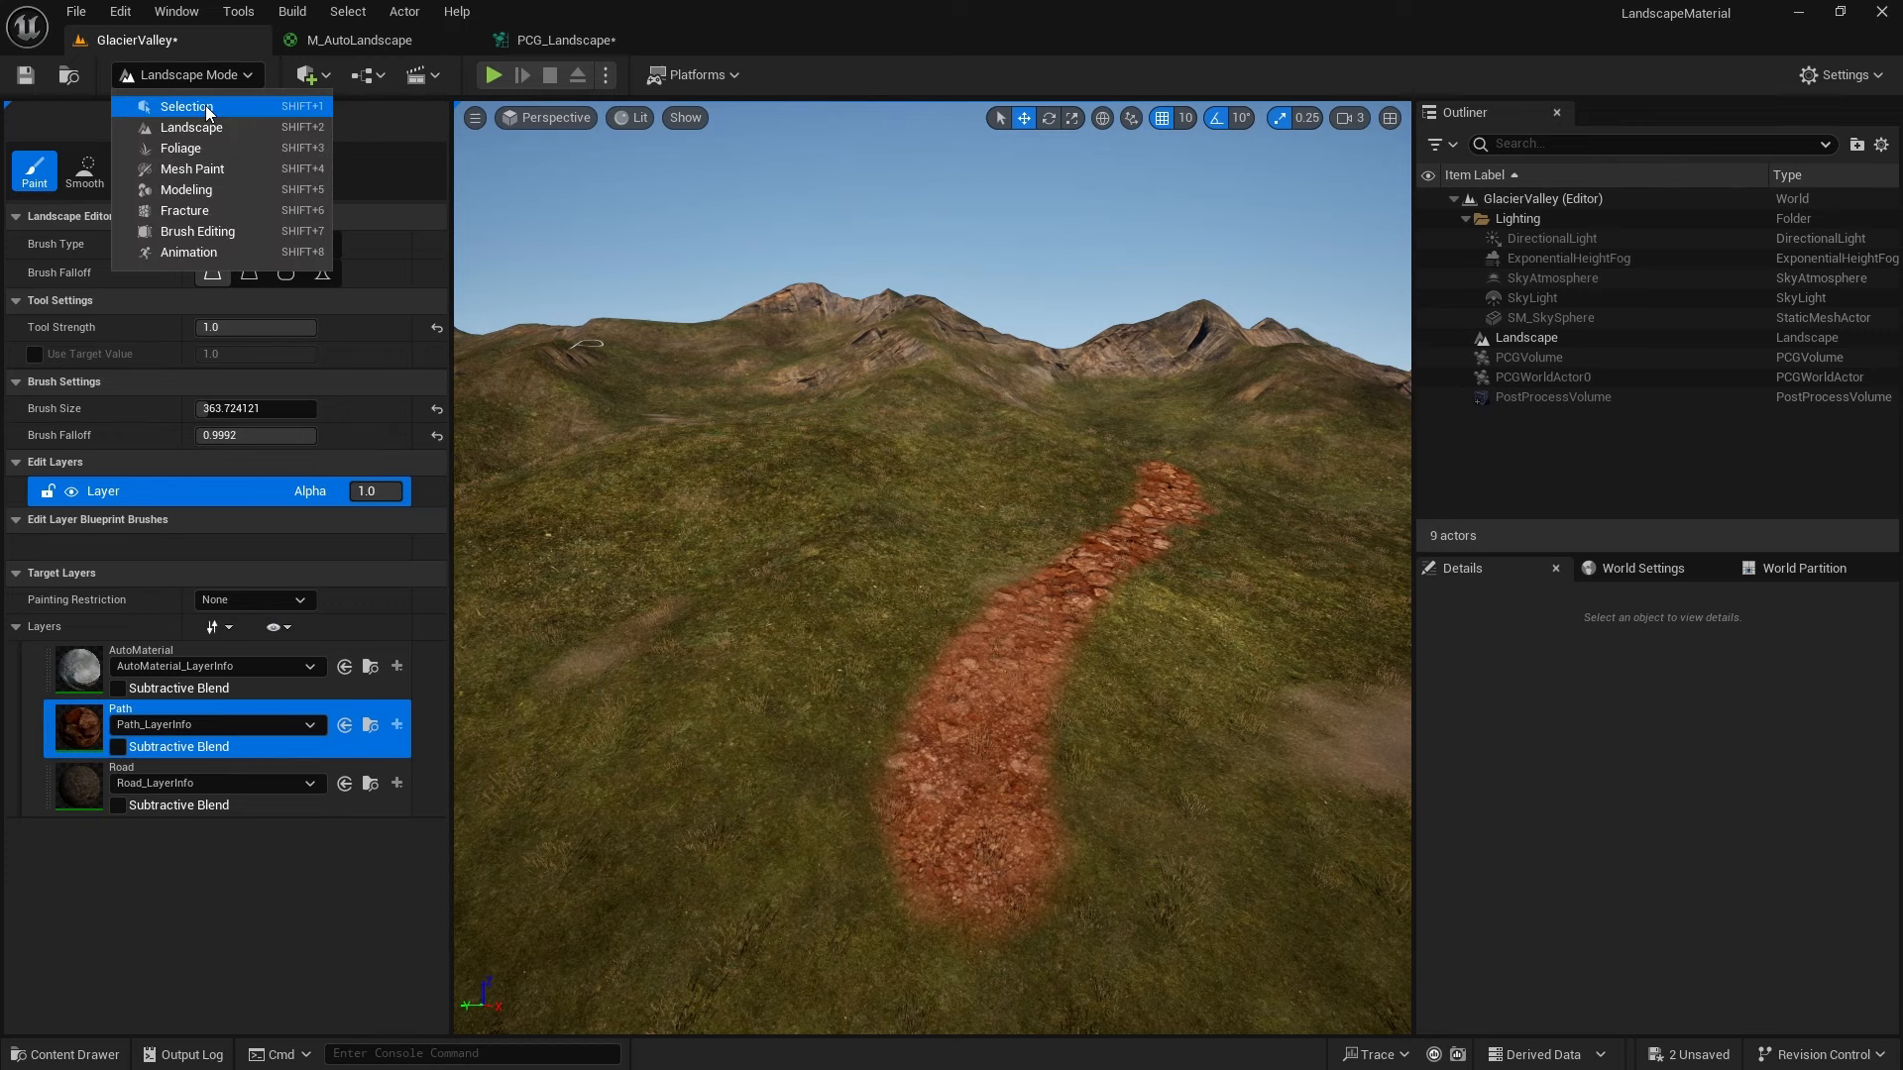
{"action": "left_click", "coordinate": [205, 105]}
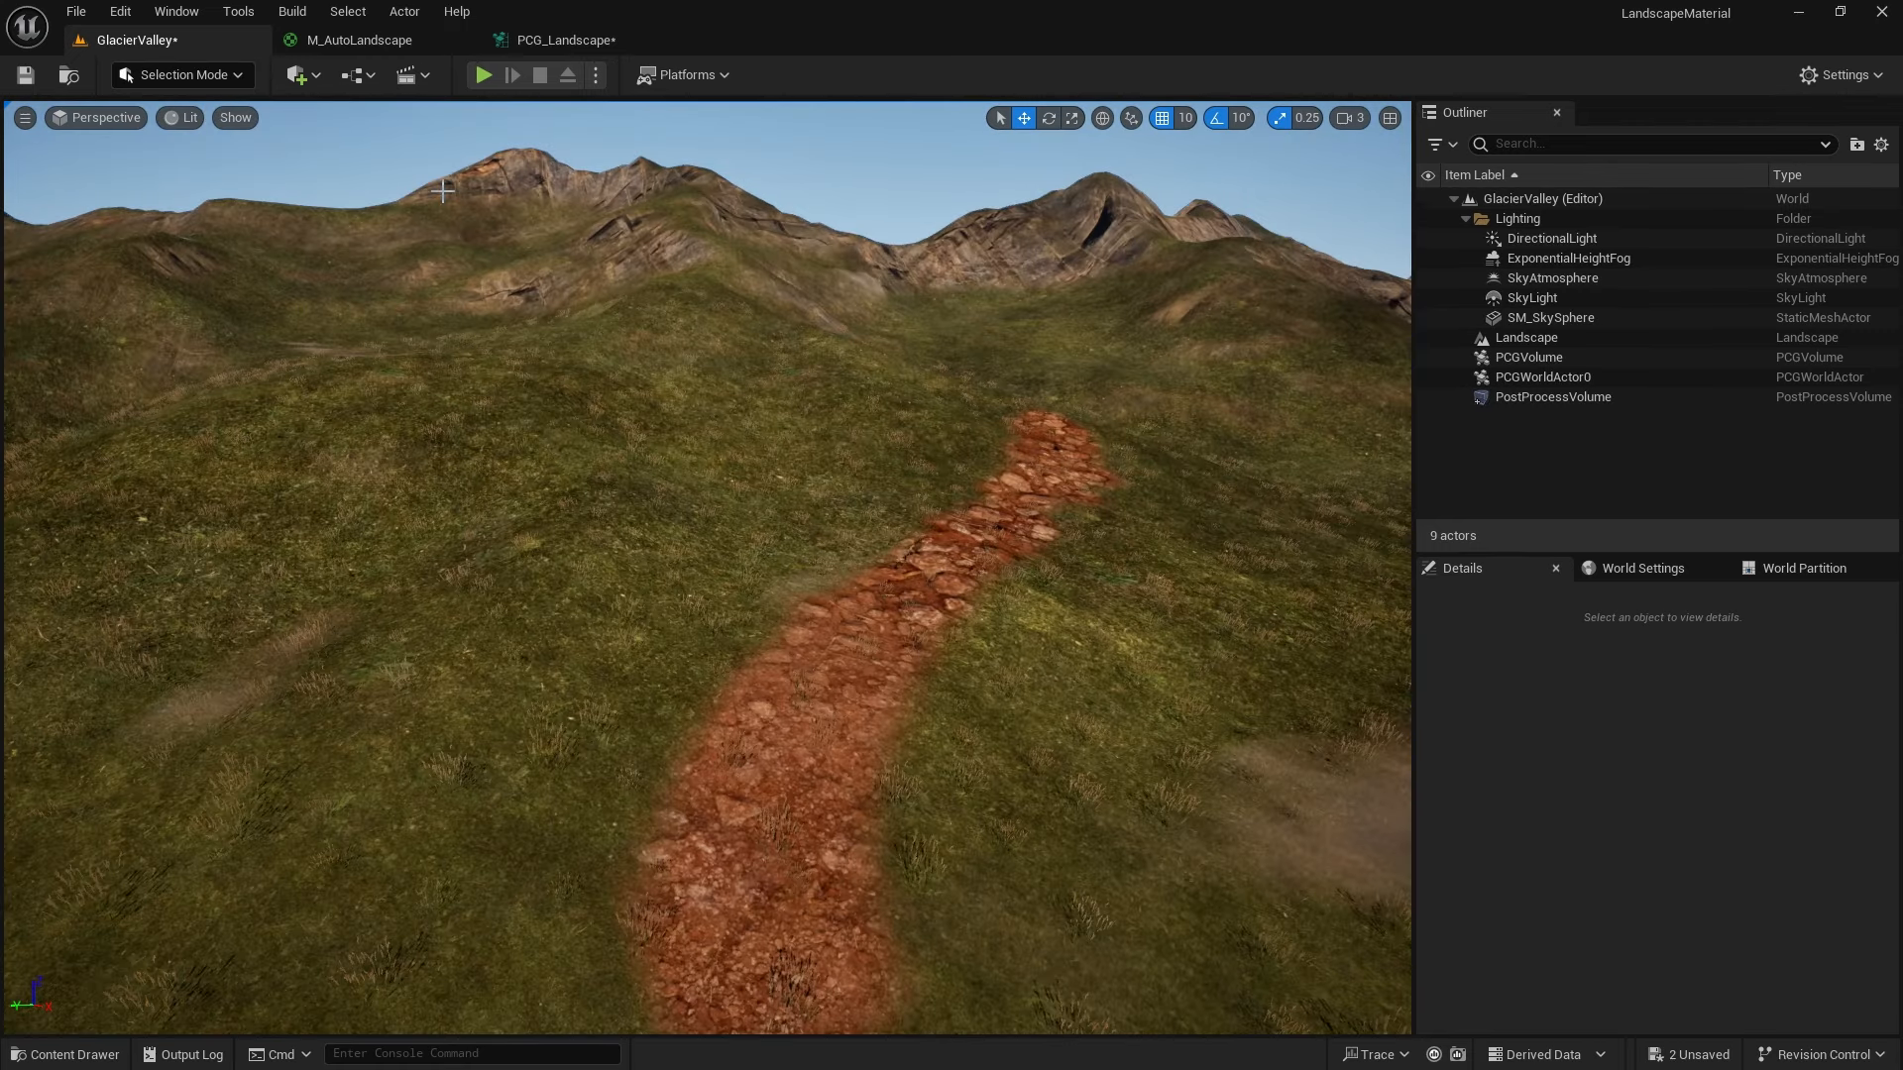
{"action": "key", "text": "ctrl+shift+s"}
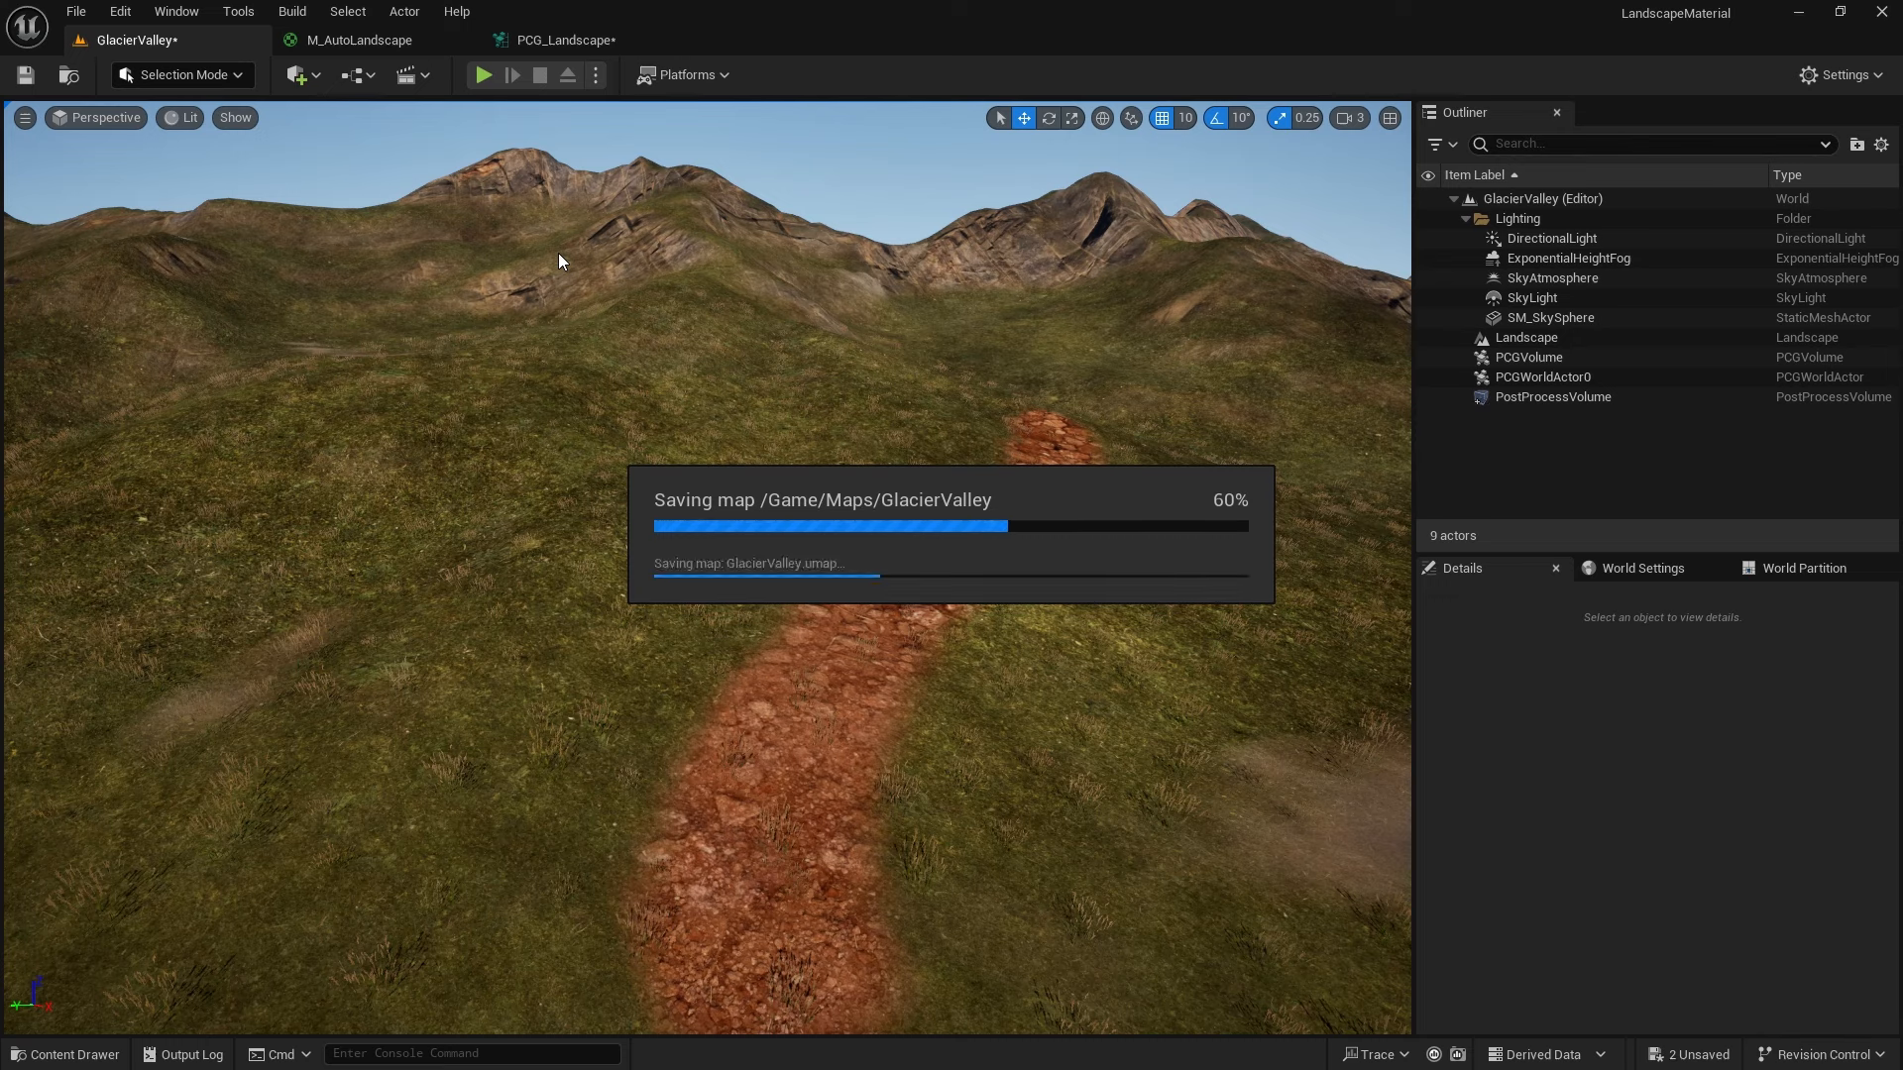
{"action": "left_click", "coordinate": [1536, 357]}
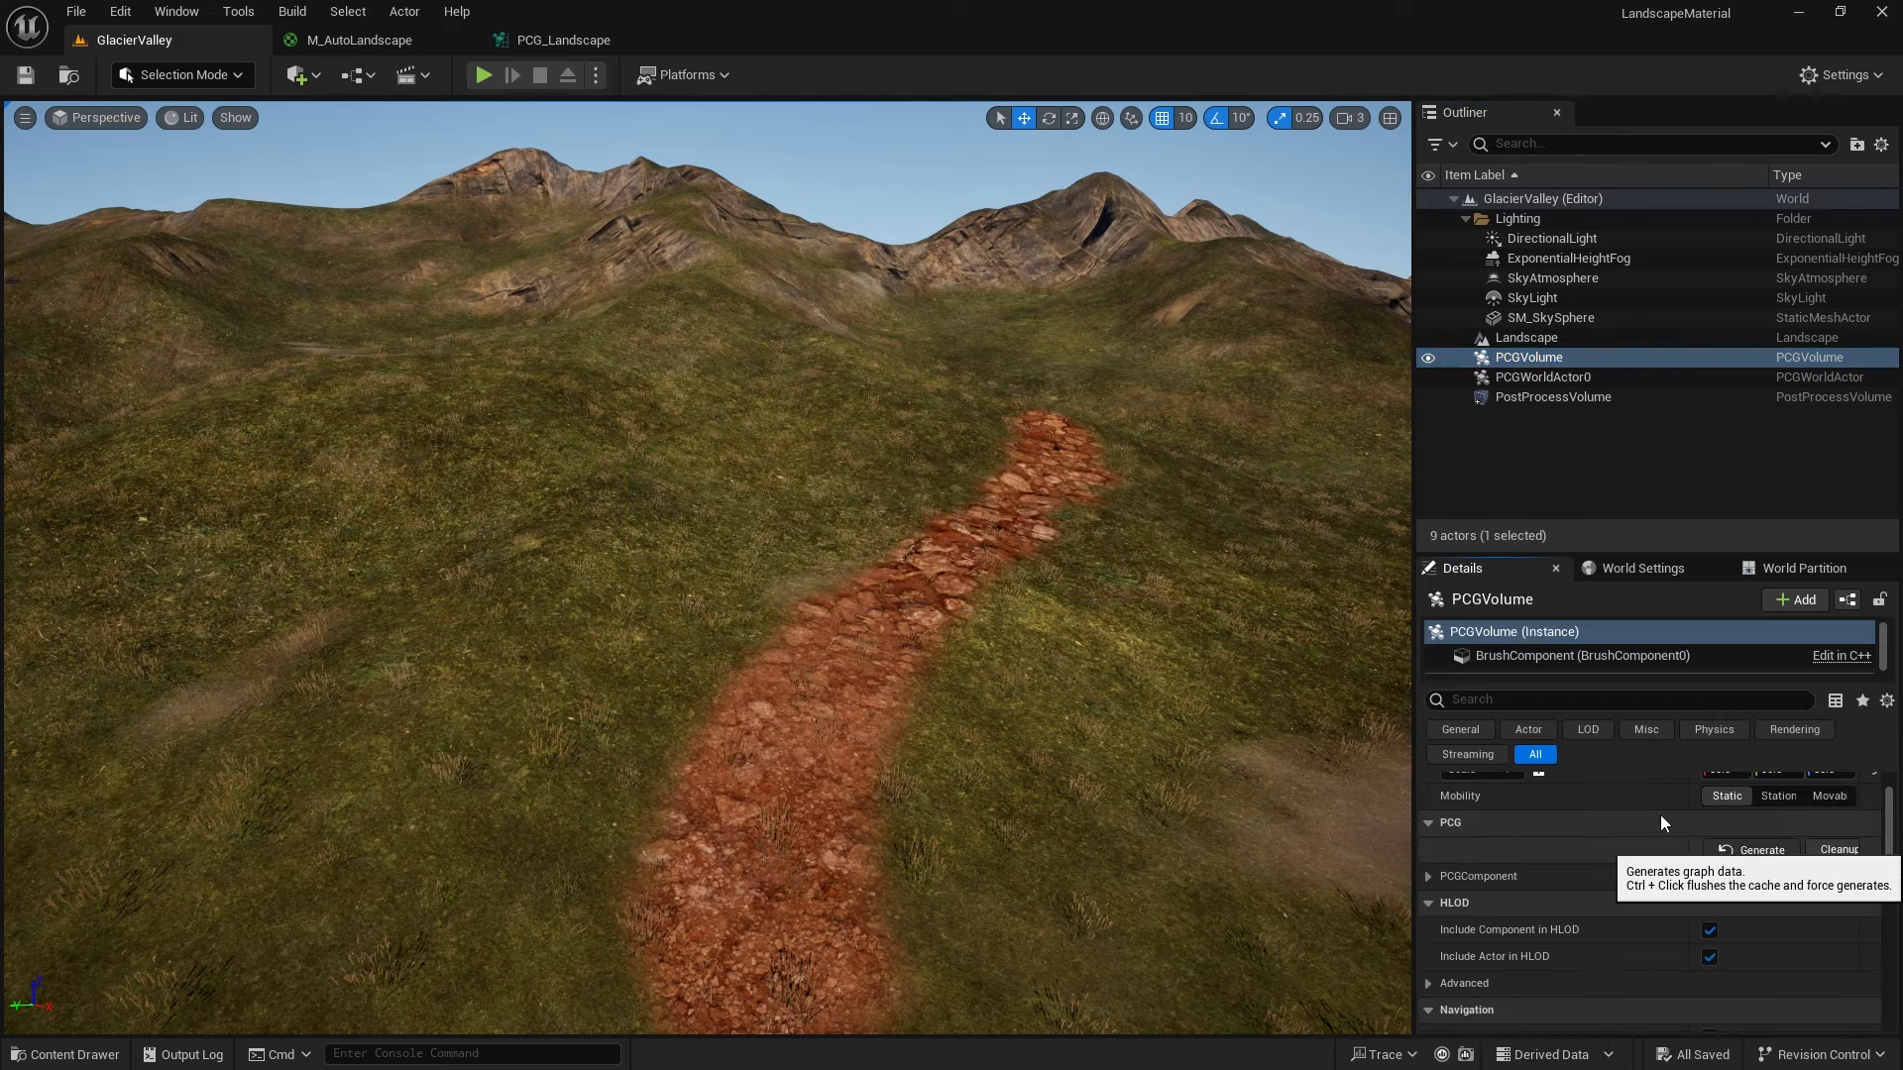
{"action": "left_click", "coordinate": [1752, 850]}
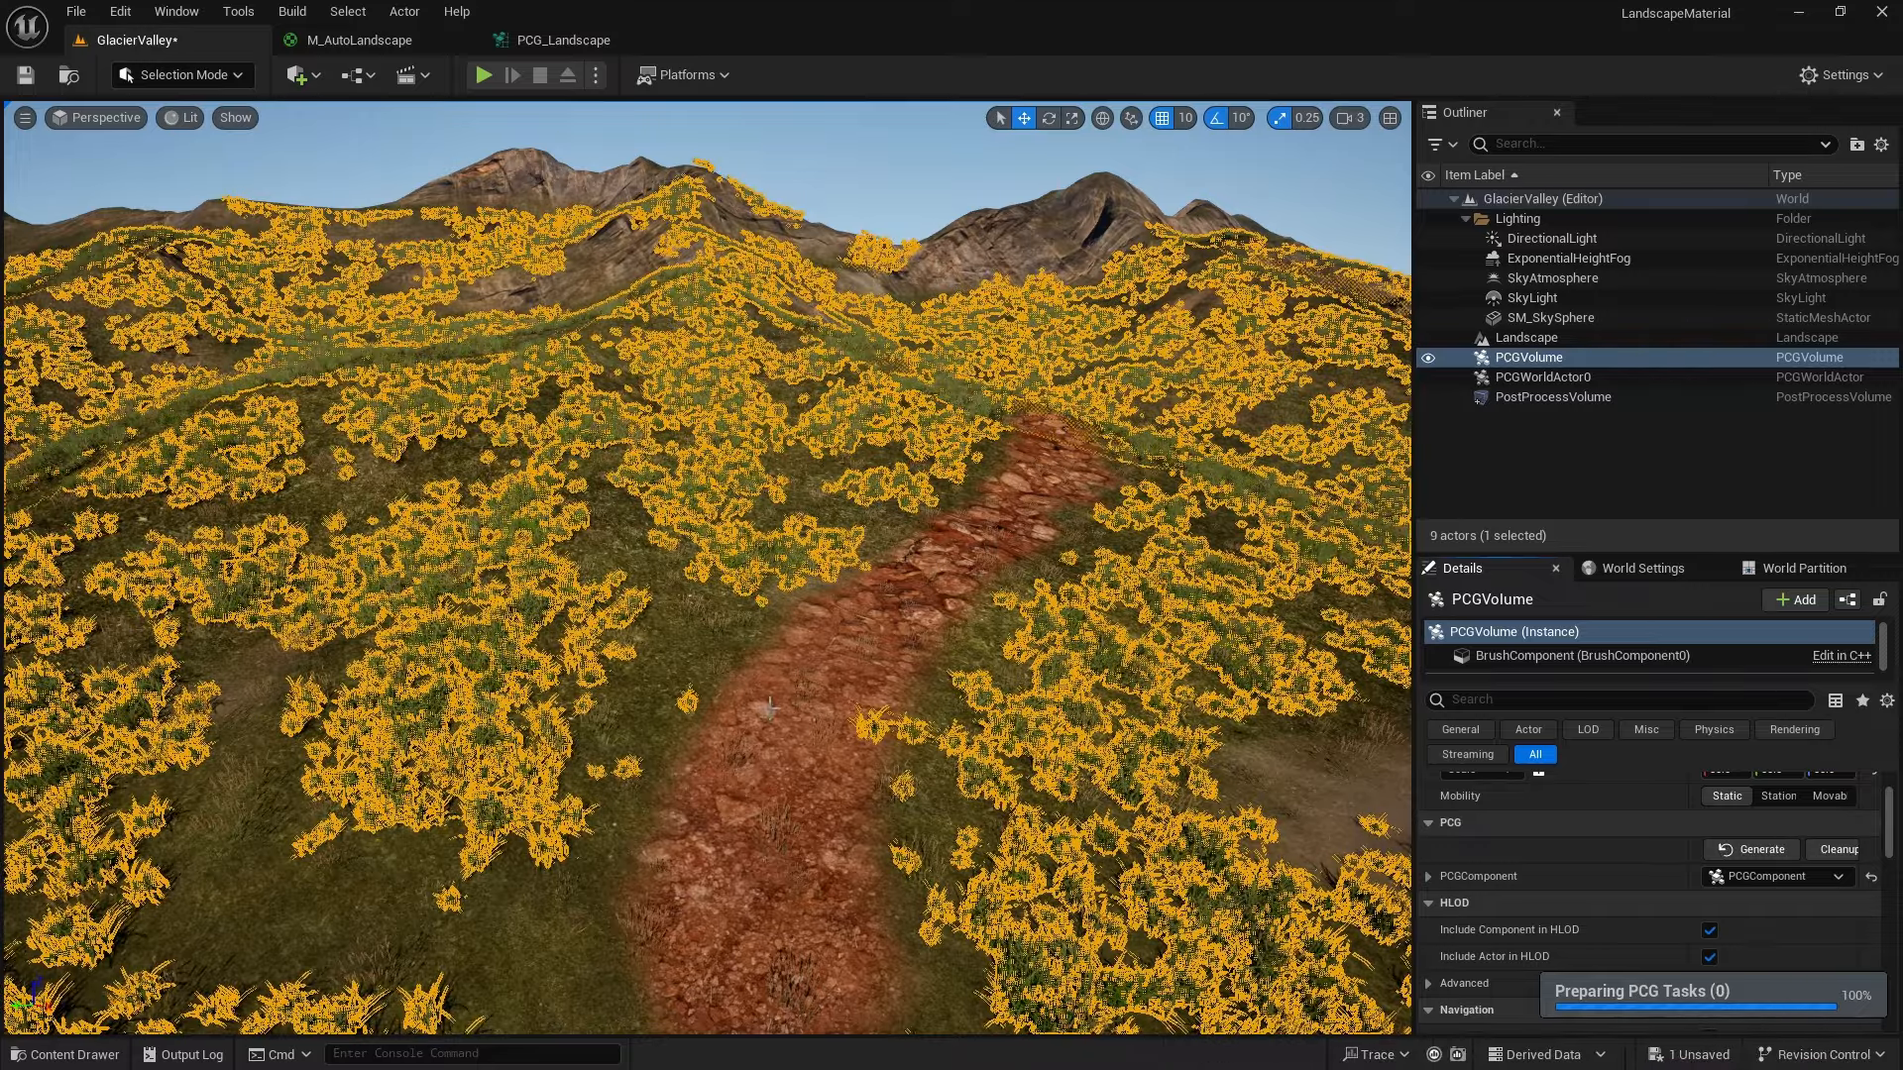
Deselect the PCGVolume and examine the grass around the painted hillside path from farther out over the valley
{"action": "key", "text": "Escape"}
{"action": "right_click_drag", "start_coordinate": [963, 511], "coordinate": [1110, 503]}
{"action": "key", "text": "d"}
{"action": "key", "text": "s"}
{"action": "key", "text": "a"}
{"action": "key", "text": "d"}
{"action": "key", "text": "s"}
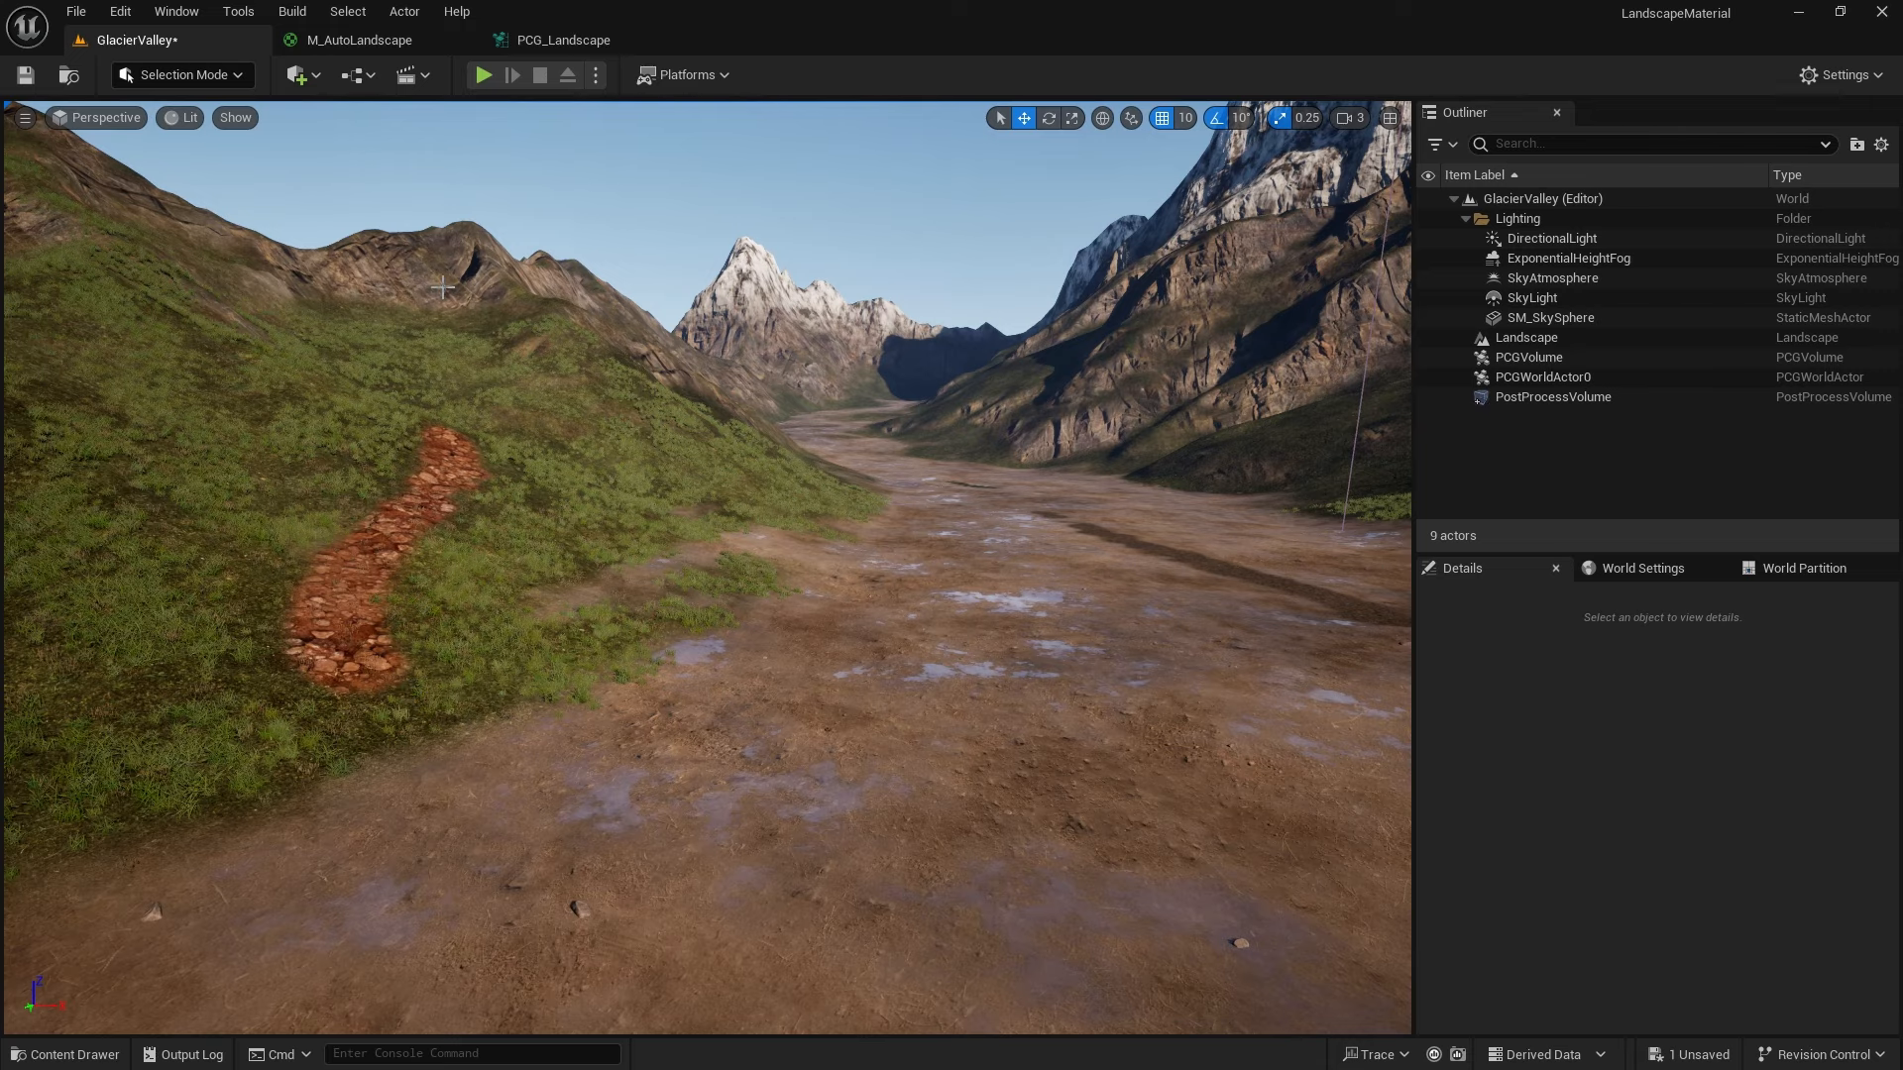
Inspect the Get Landscape Data node in PCG_Landscape's Get MidLow Layer group, toggling Get Layer Weights off and back on
{"action": "left_click", "coordinate": [559, 44]}
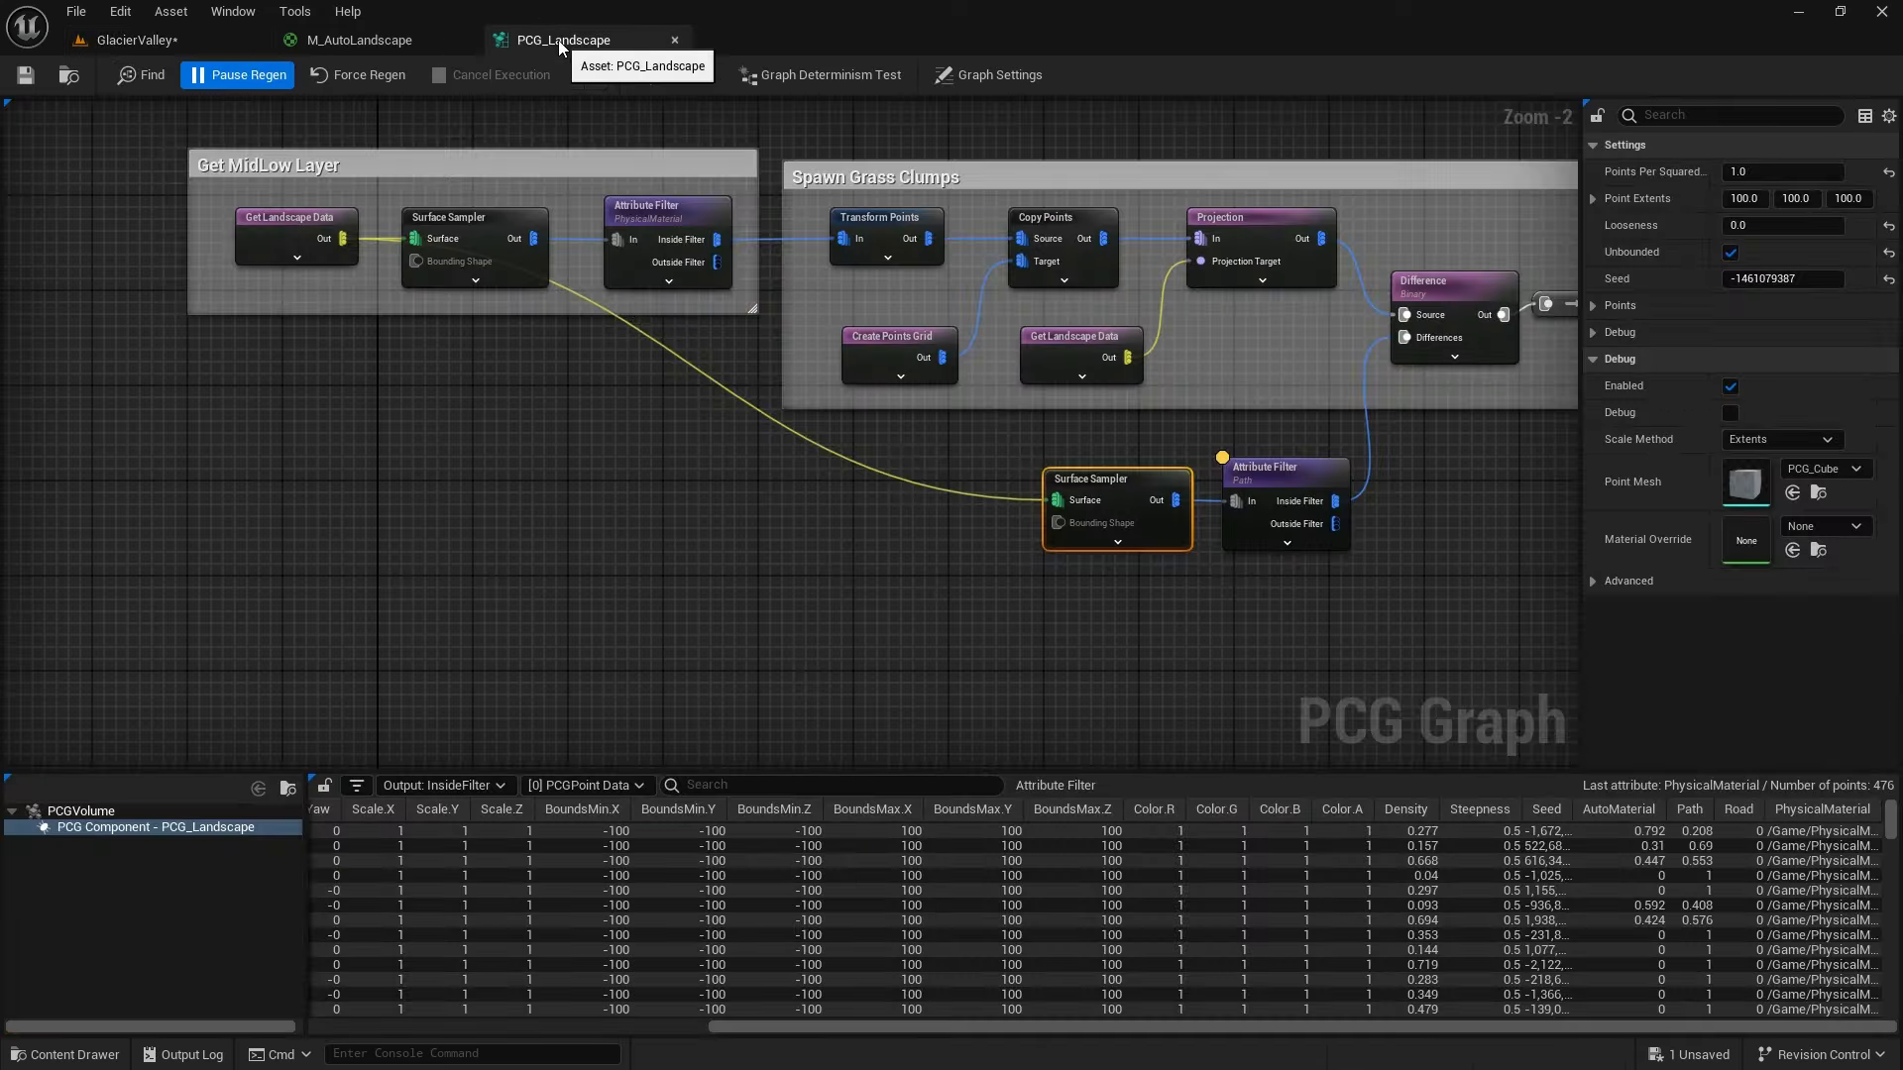
{"action": "right_click_drag", "start_coordinate": [646, 377], "coordinate": [794, 502]}
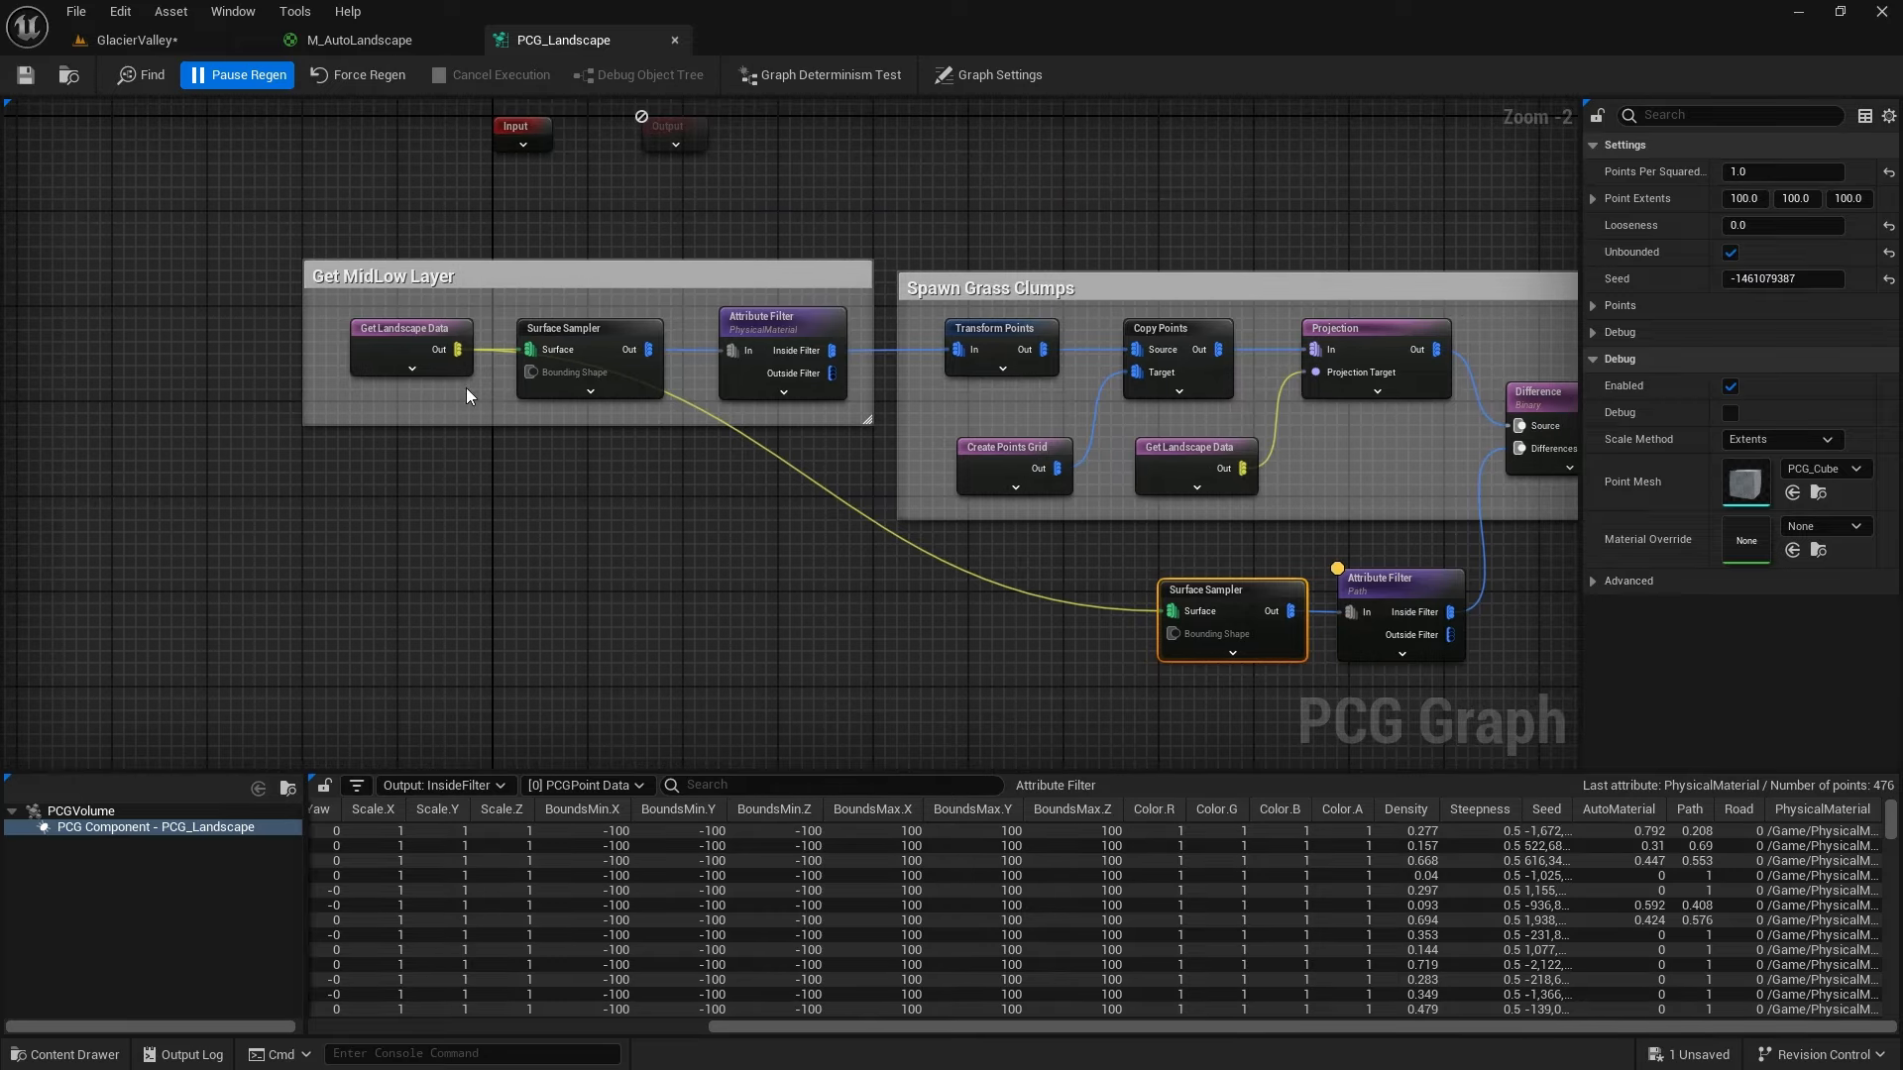
{"action": "left_click", "coordinate": [418, 329]}
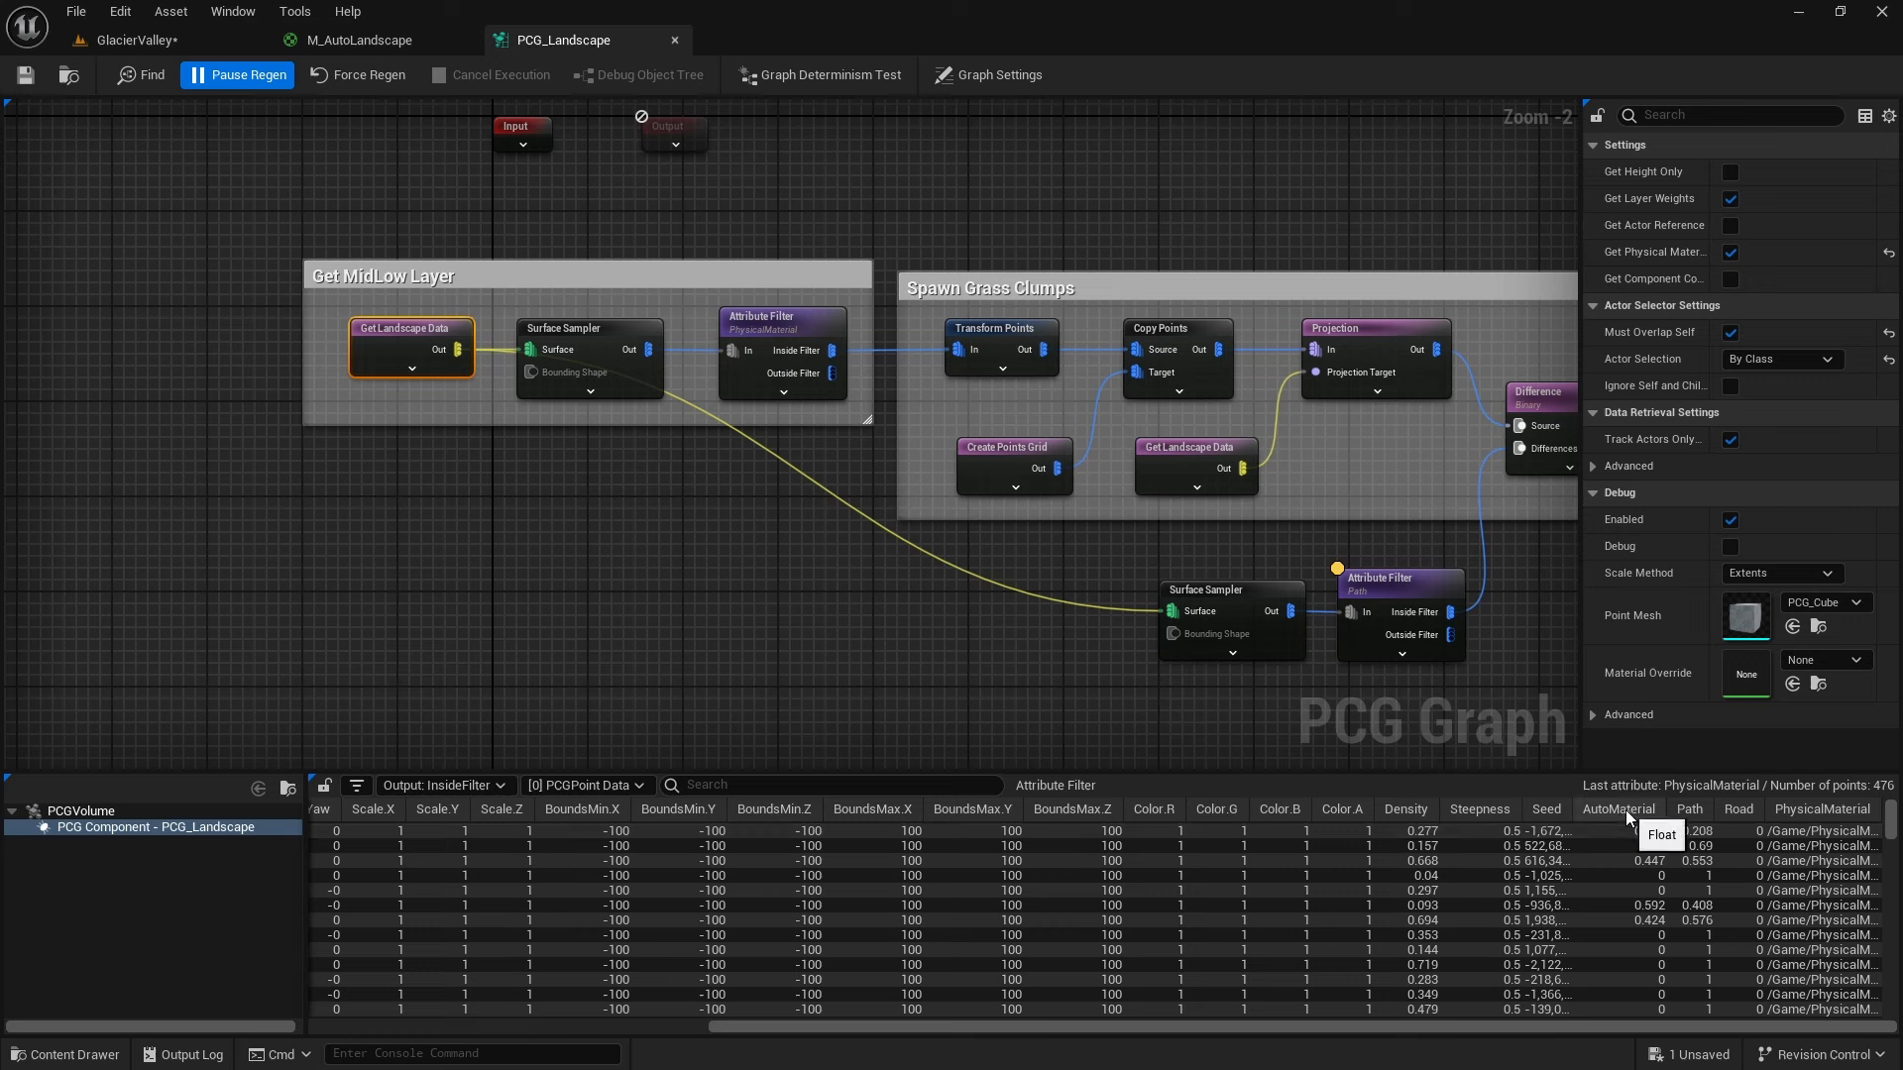
{"action": "left_click", "coordinate": [1729, 200]}
{"action": "left_click", "coordinate": [1728, 201]}
Return to the GlacierValley level and examine the grass coverage along the valley floor, hillside and red path
{"action": "left_click", "coordinate": [180, 40]}
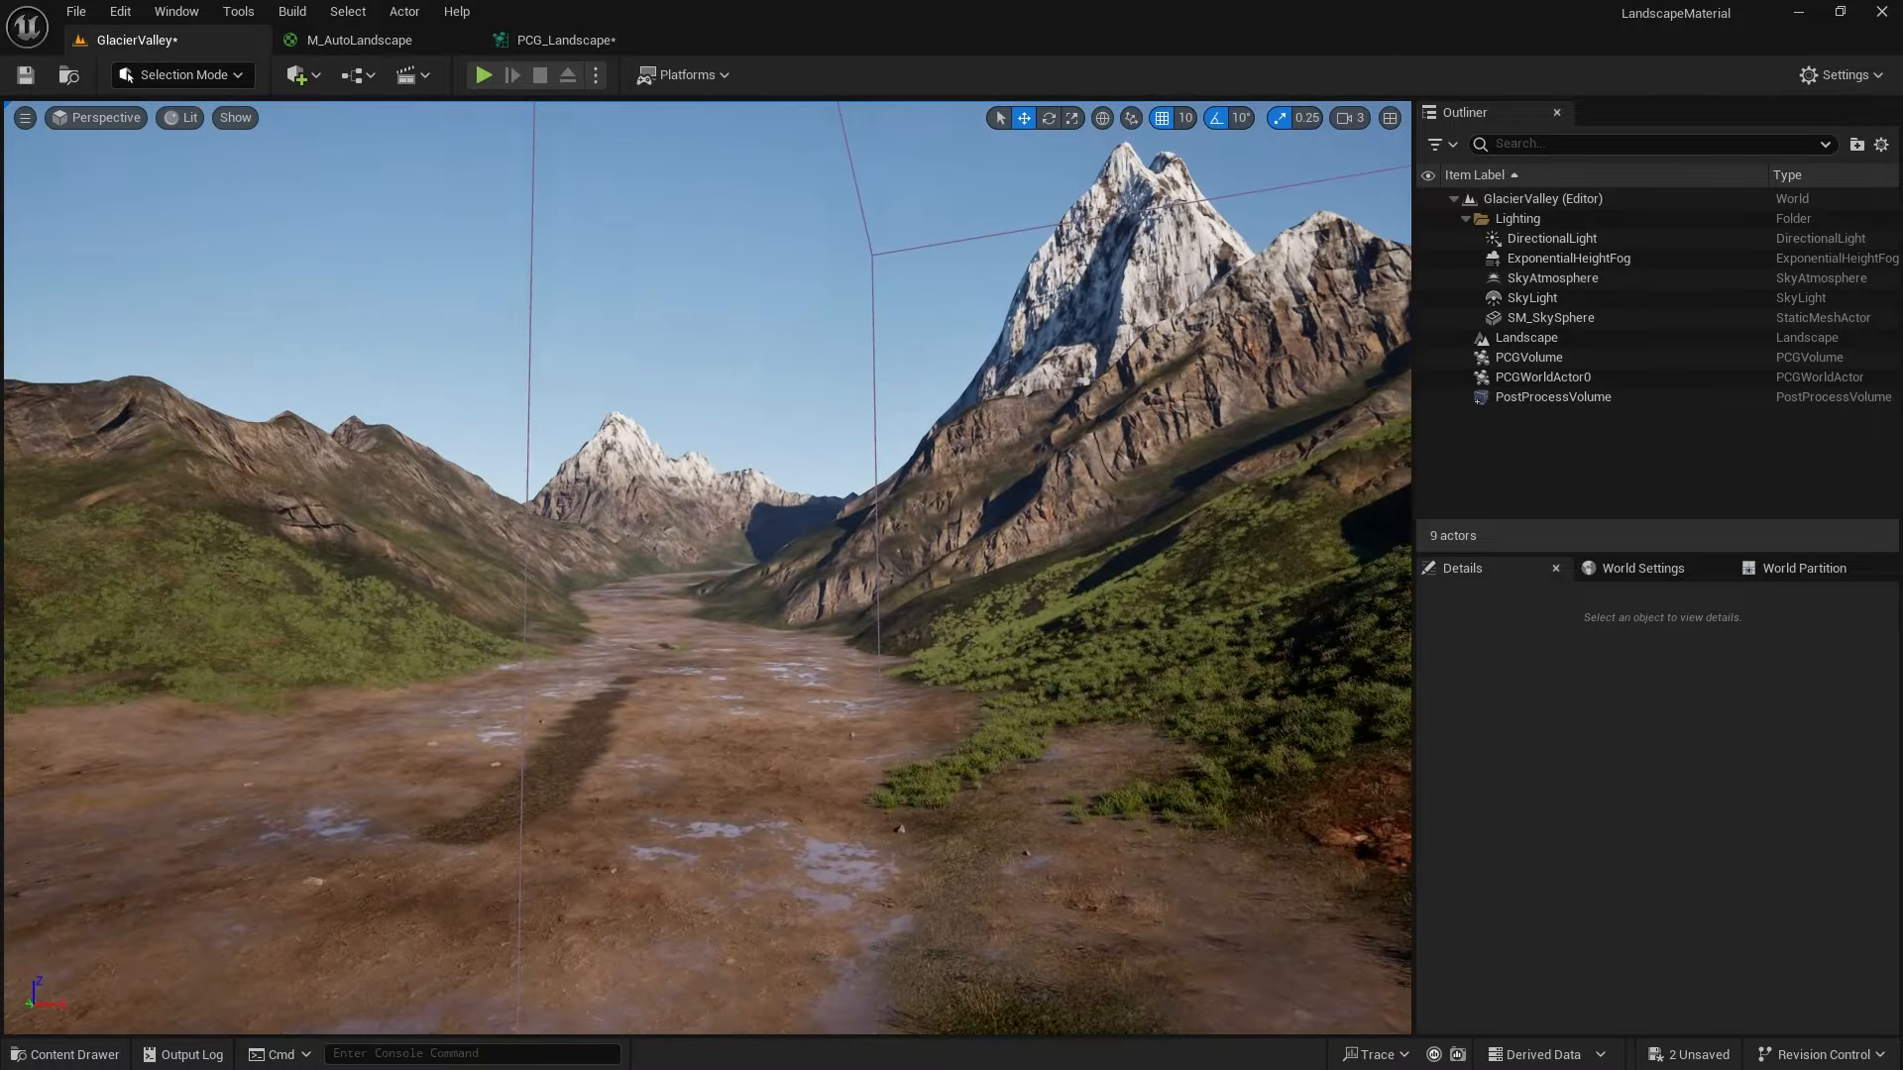
{"action": "key", "text": "a"}
{"action": "right_click_drag", "start_coordinate": [1021, 375], "coordinate": [1021, 376]}
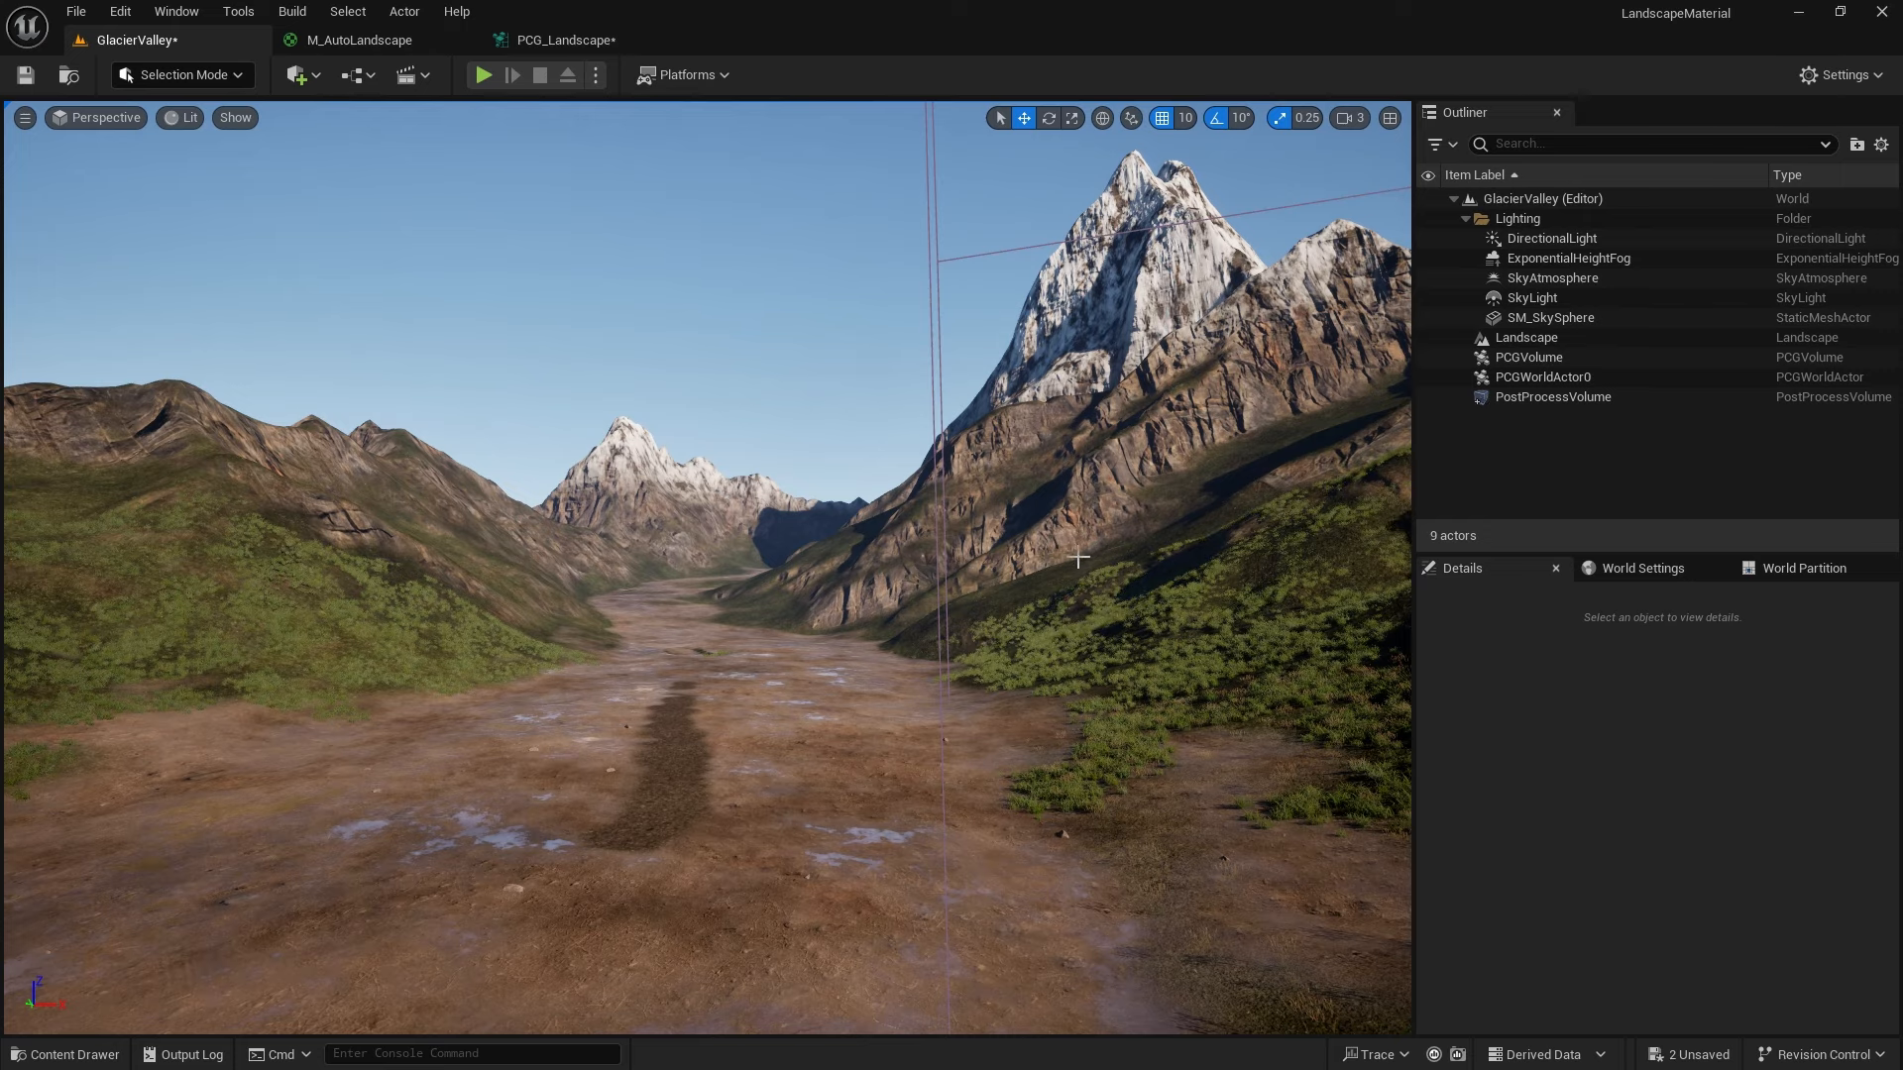
{"action": "right_click_drag", "start_coordinate": [1079, 557], "coordinate": [990, 646]}
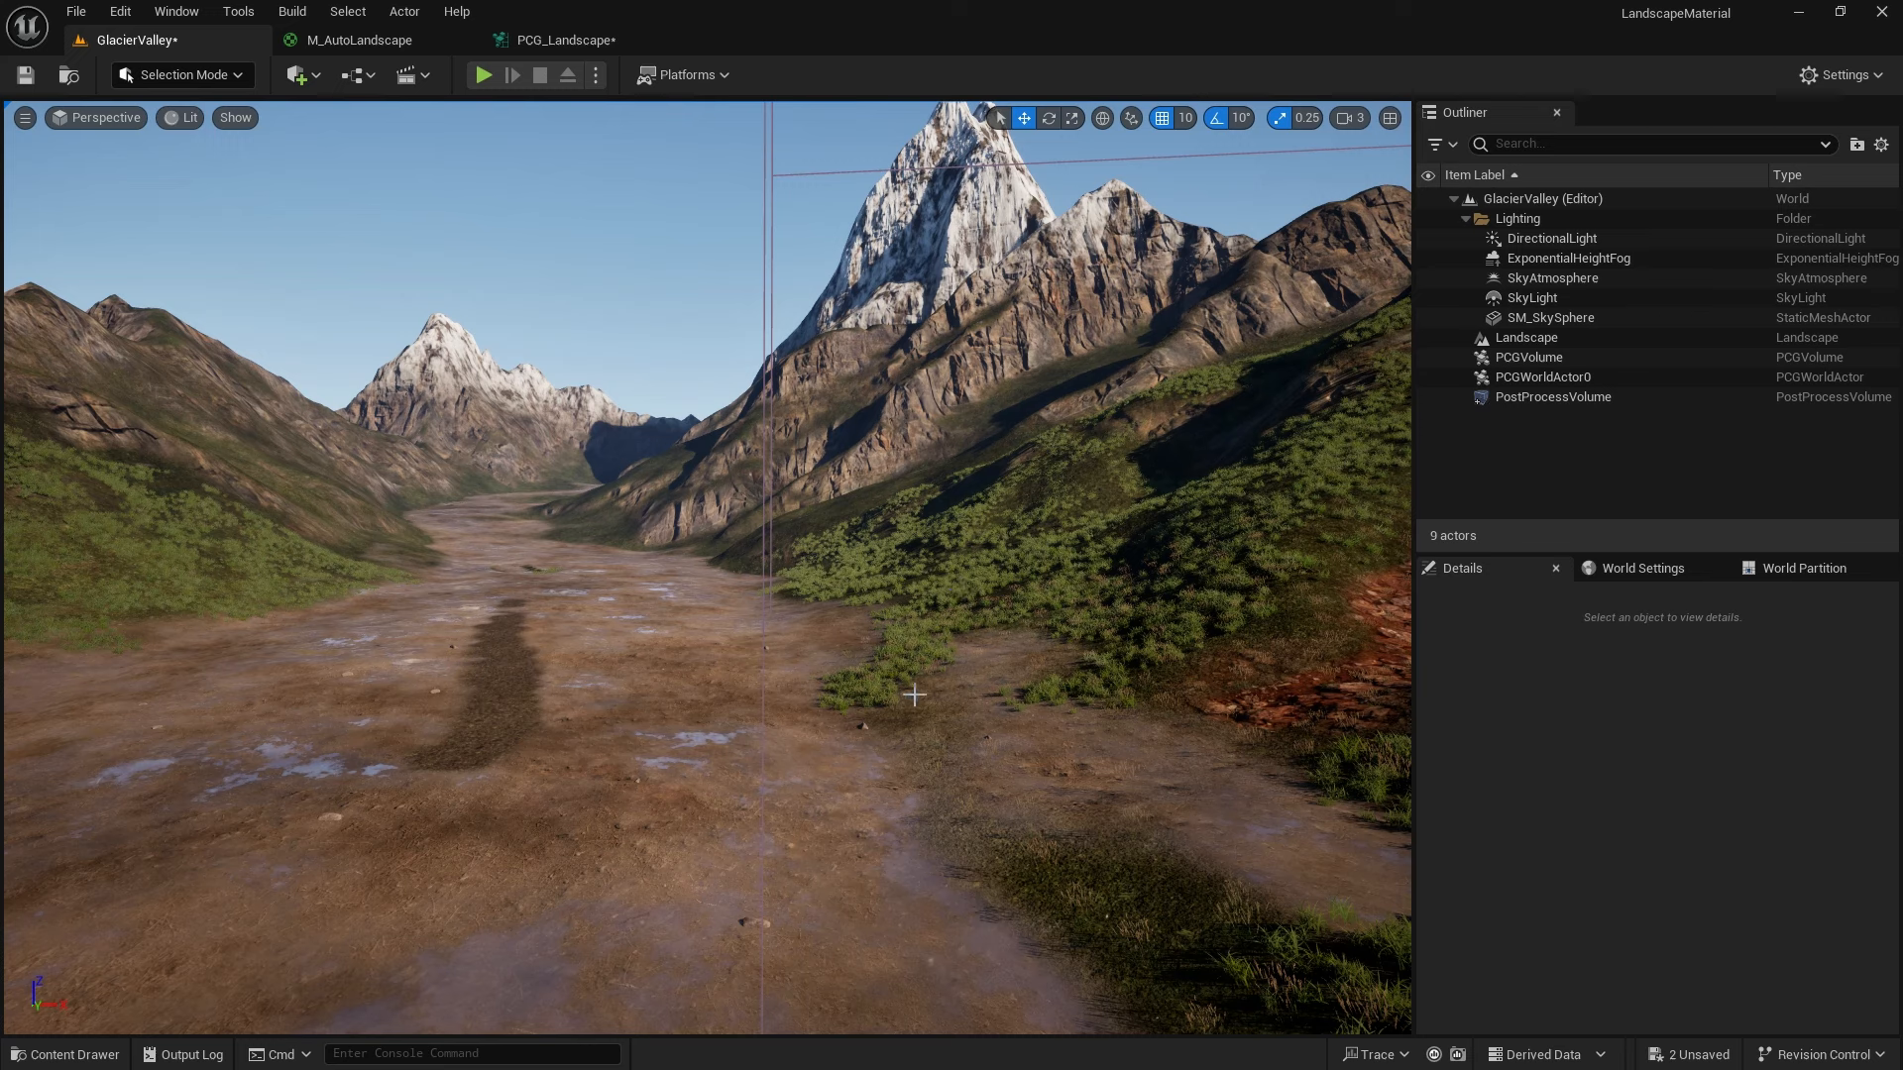
{"action": "right_click_drag", "start_coordinate": [964, 634], "coordinate": [993, 663]}
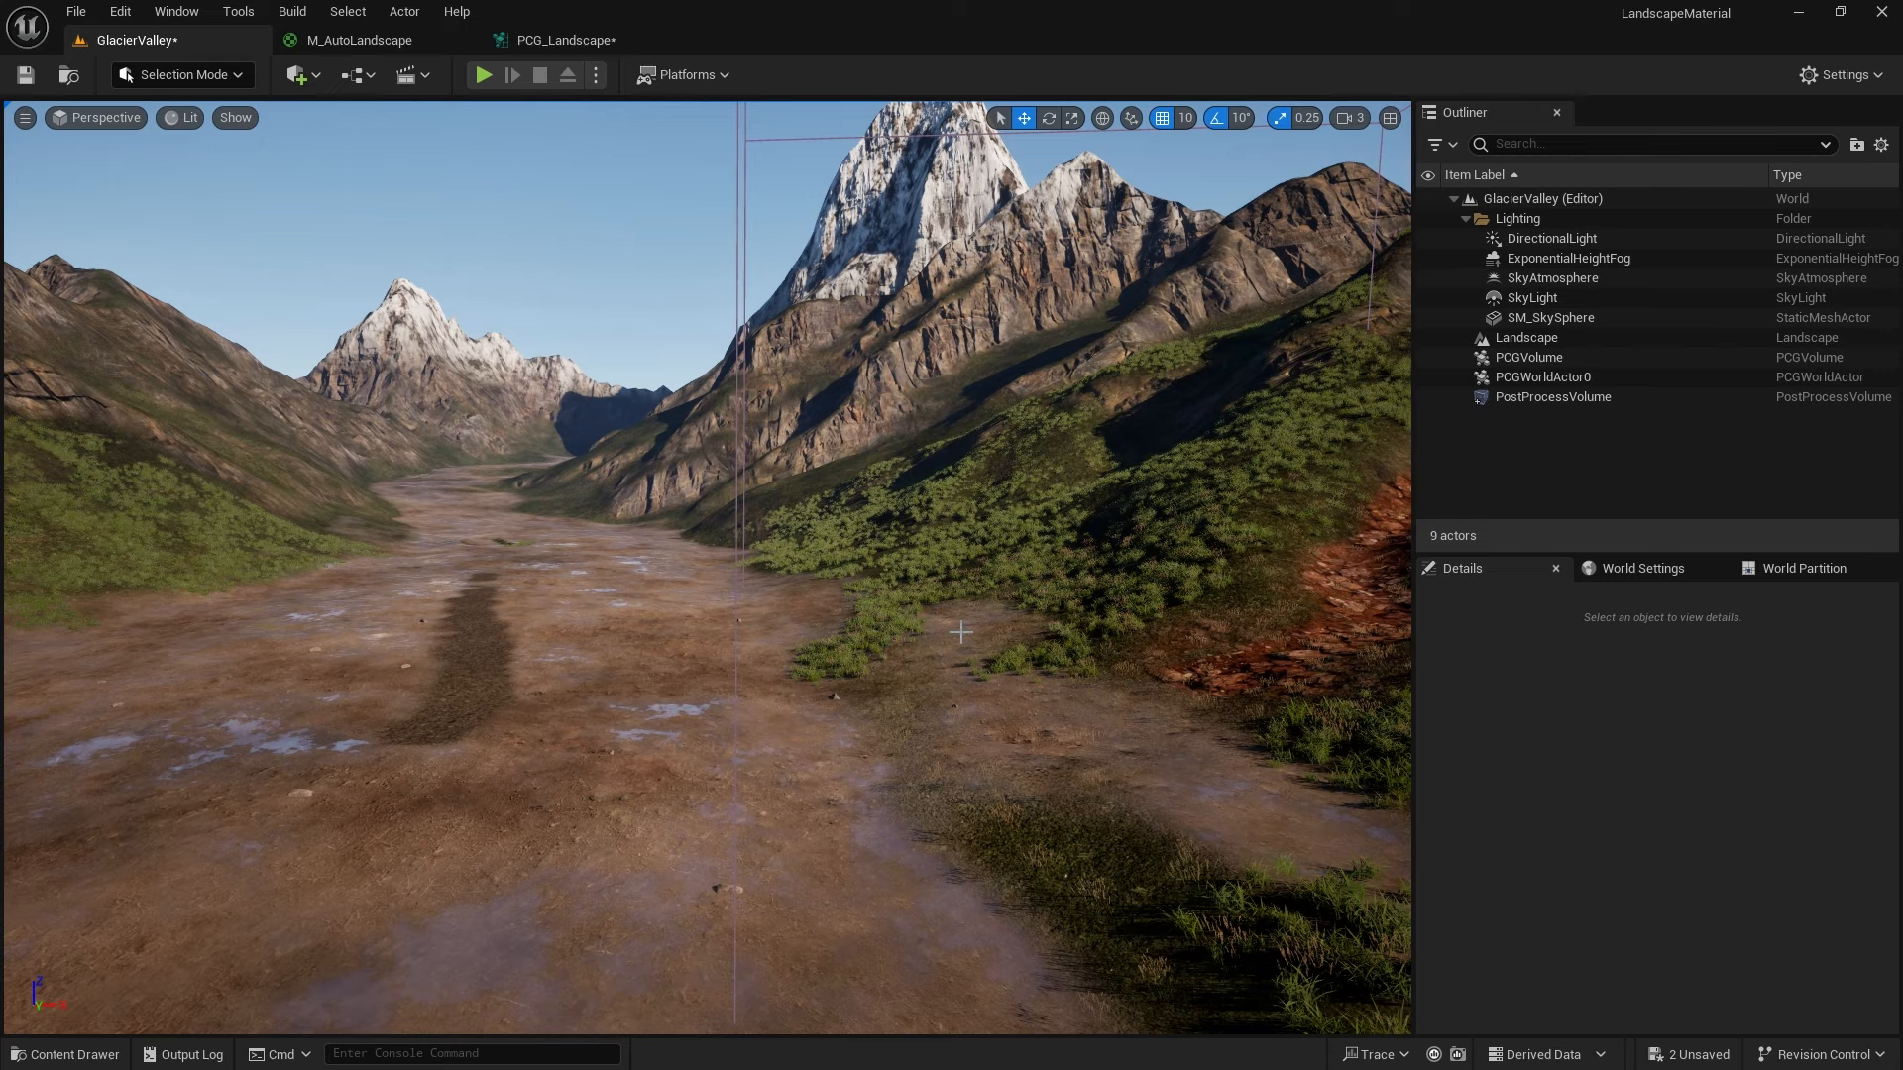
{"action": "right_click_drag", "start_coordinate": [968, 502], "coordinate": [1105, 511]}
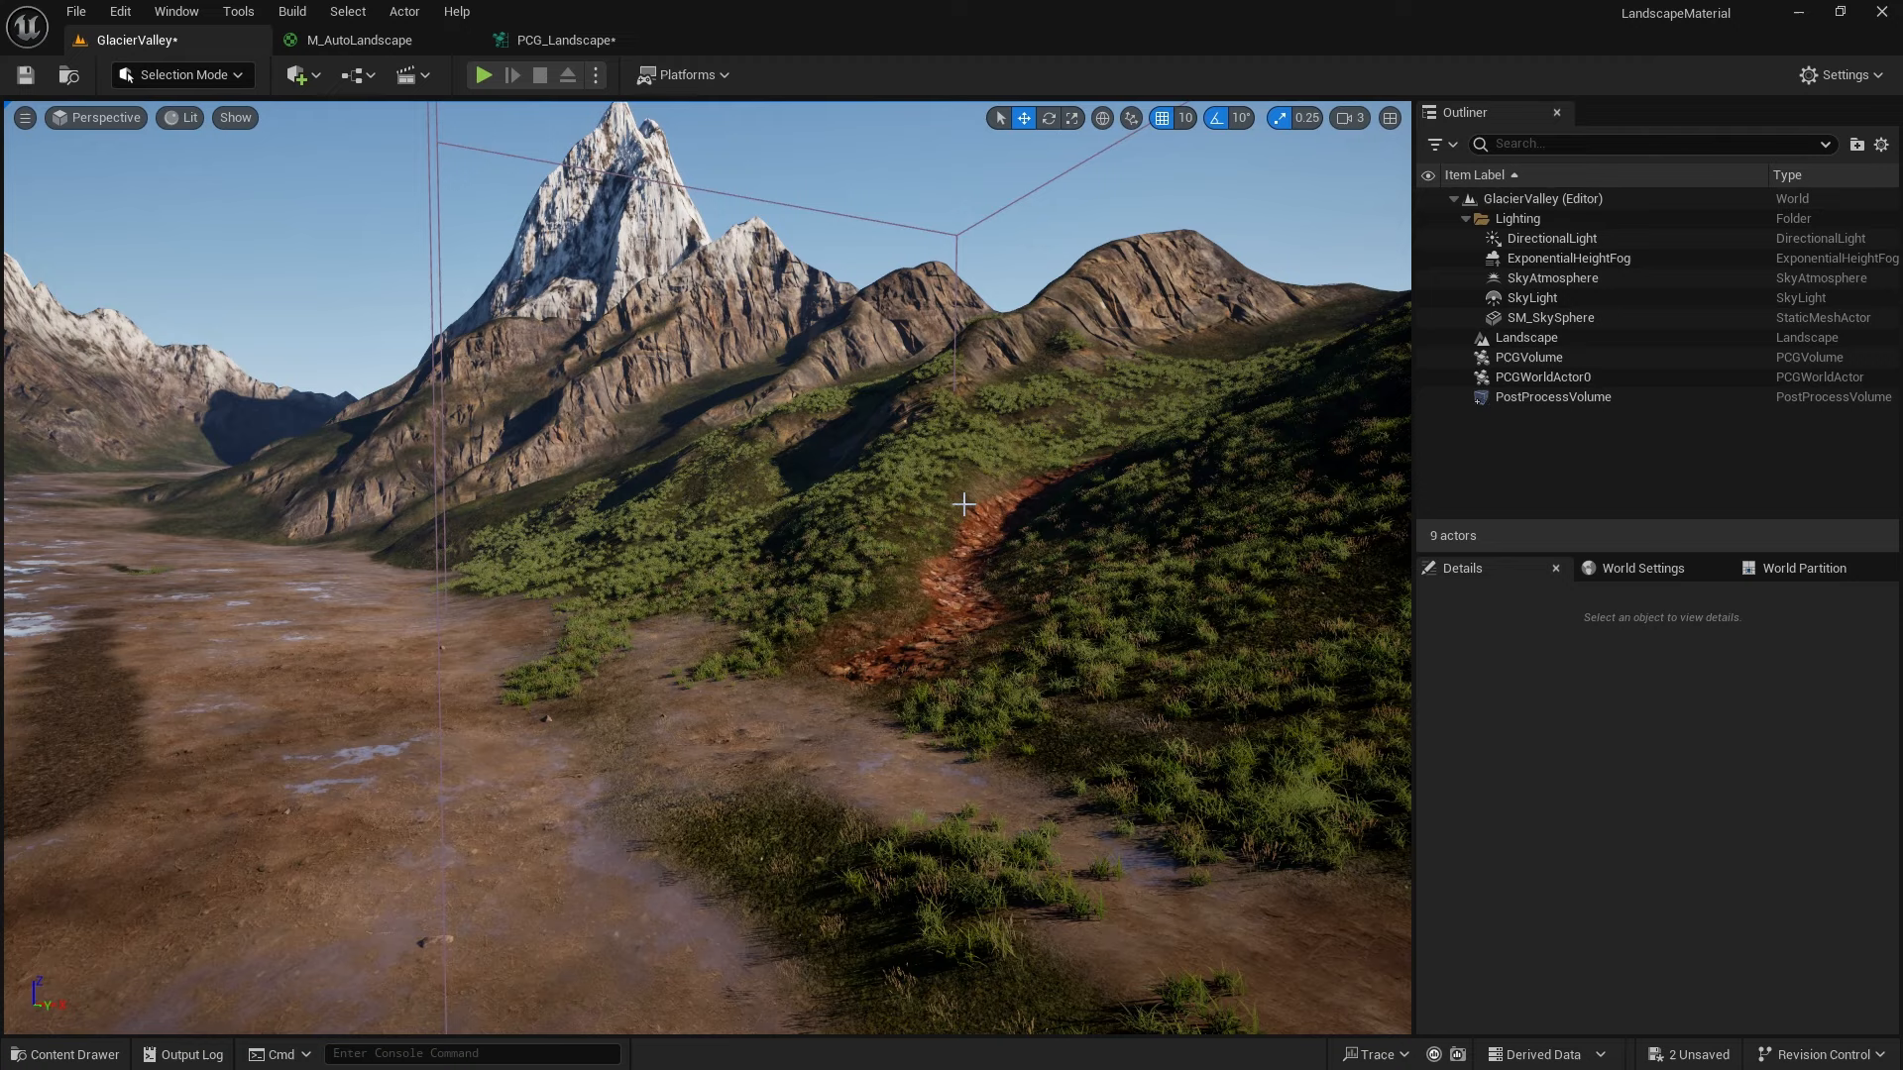
{"action": "right_click_drag", "start_coordinate": [1059, 564], "coordinate": [1165, 578]}
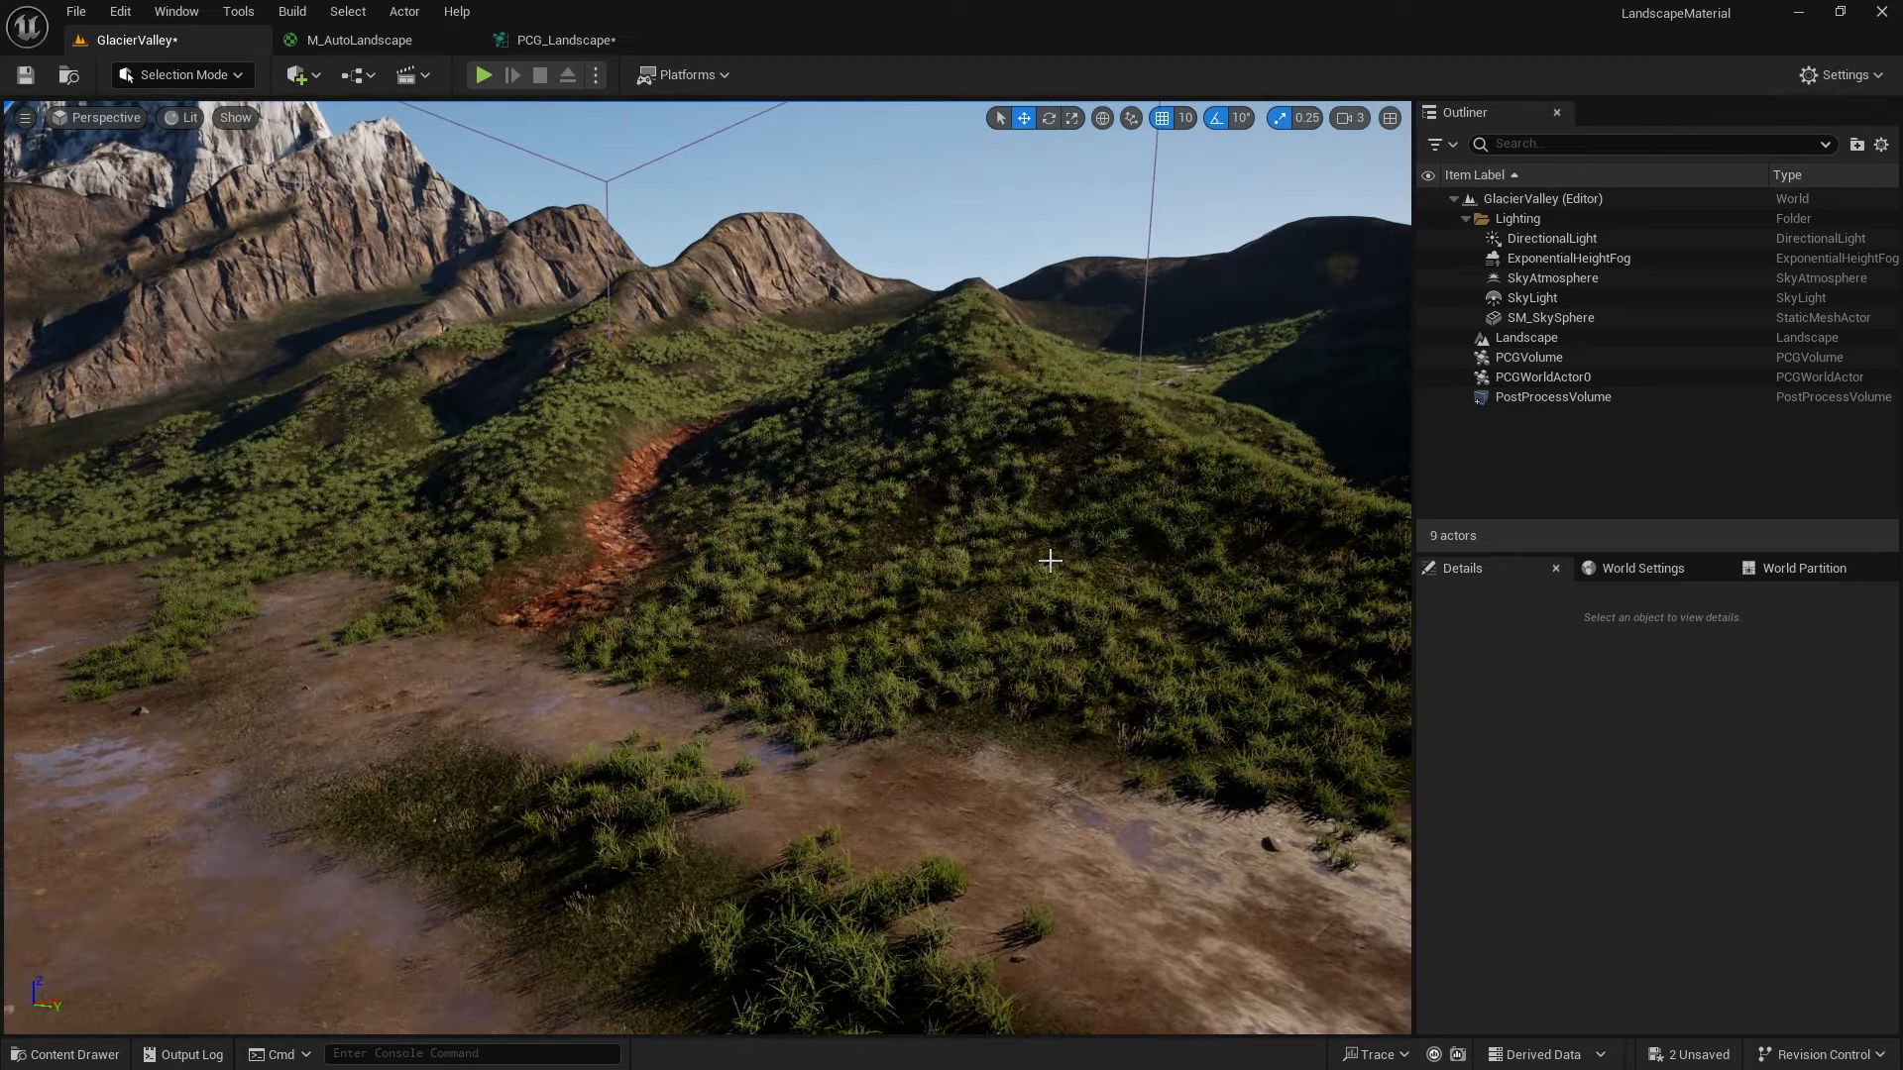
{"action": "right_click_drag", "start_coordinate": [1025, 550], "coordinate": [852, 548]}
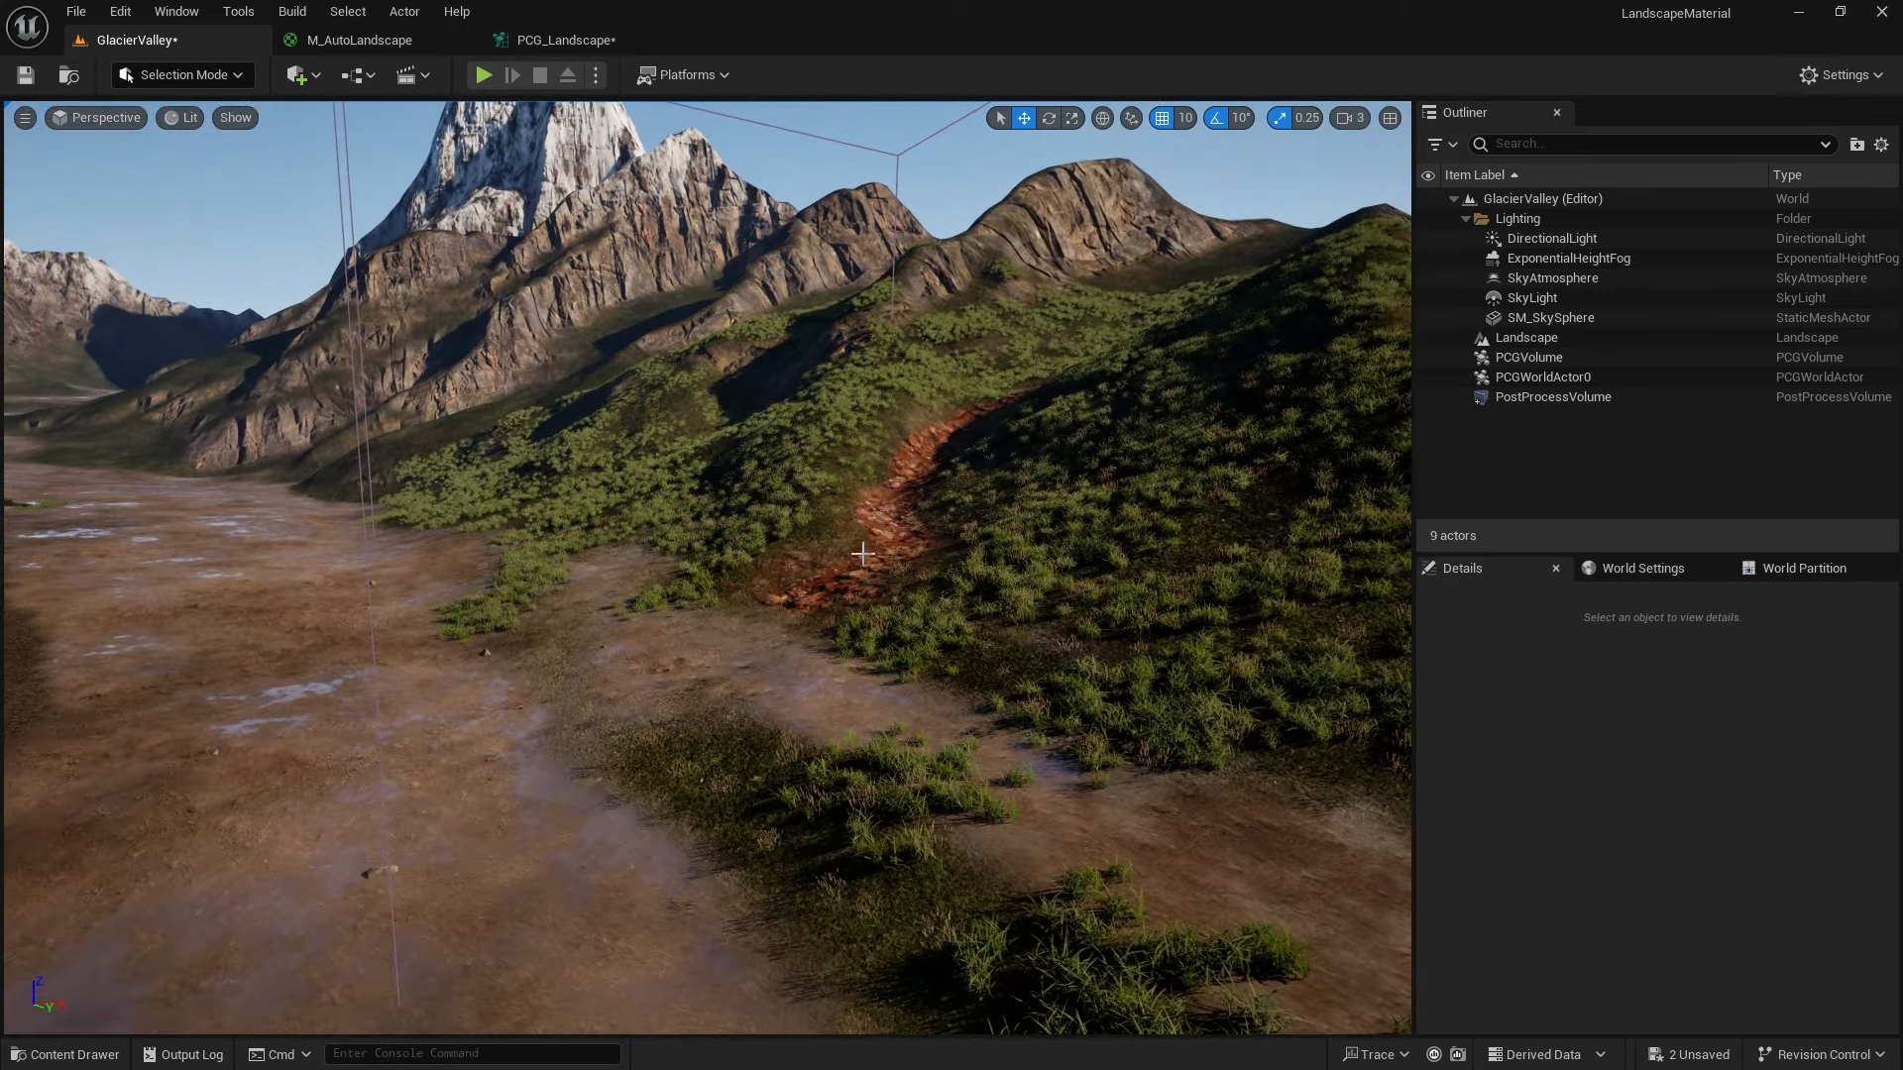